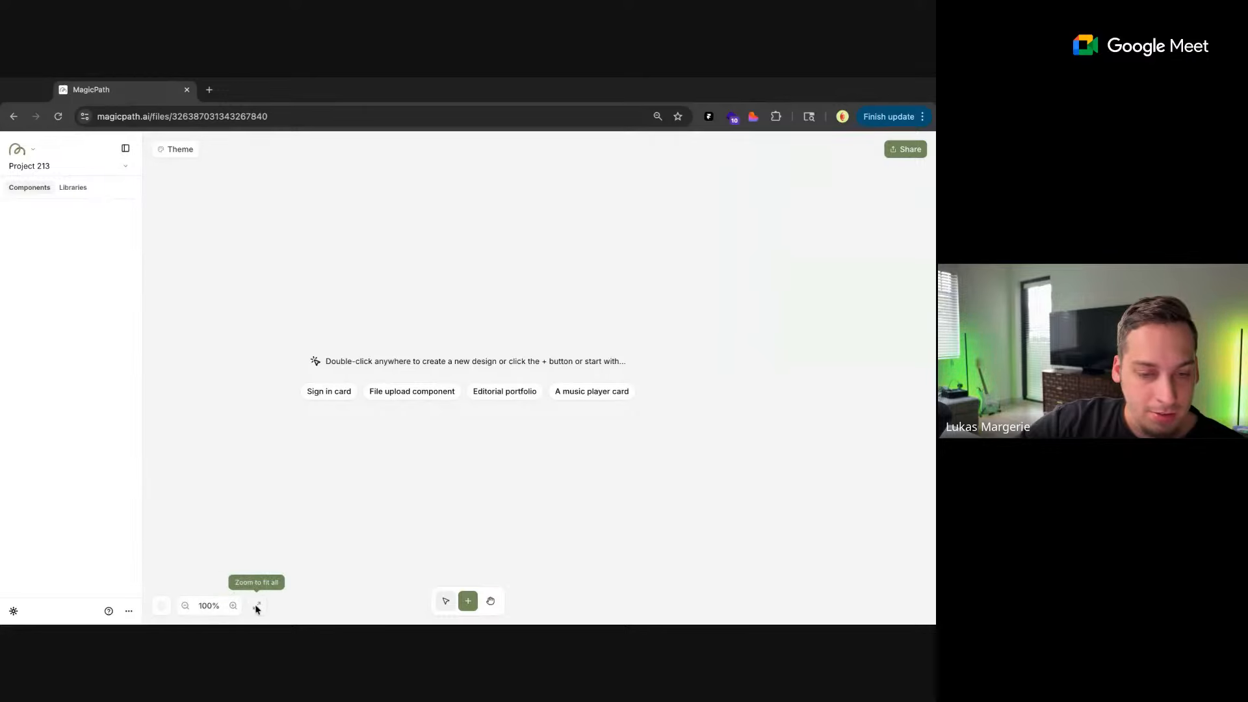
pyautogui.click(161, 607)
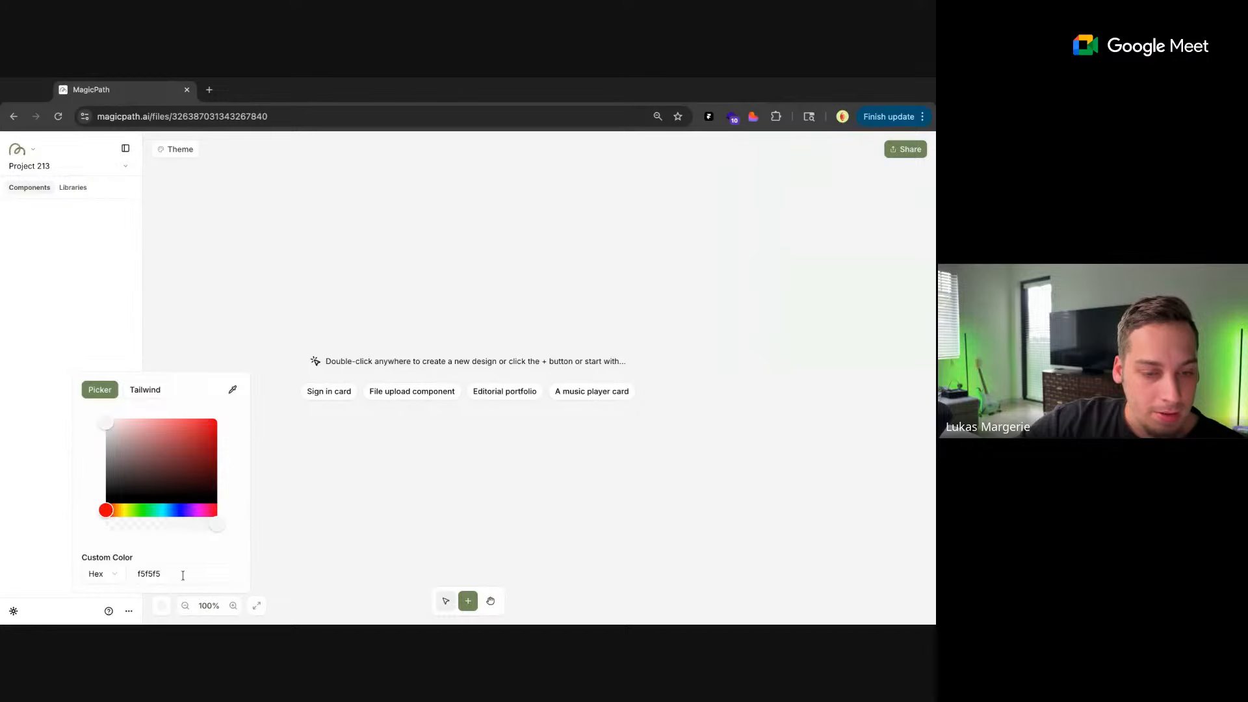
pyautogui.click(160, 606)
pyautogui.click(156, 610)
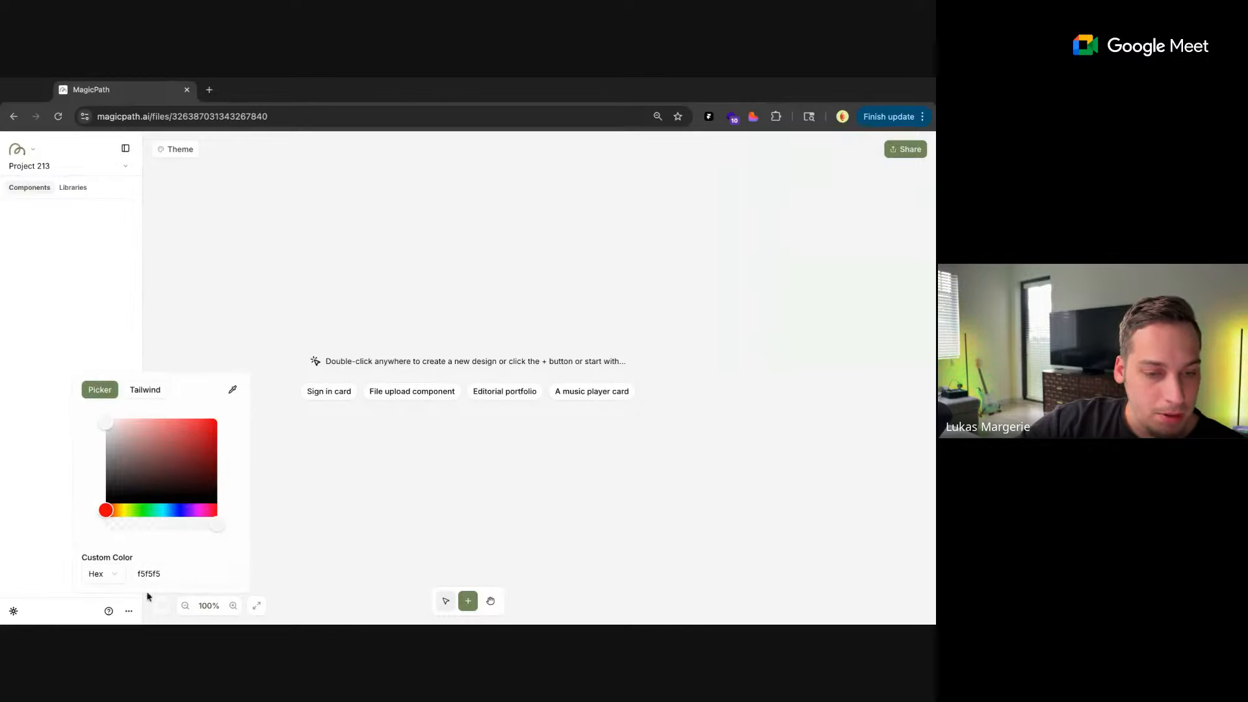
pyautogui.click(86, 341)
pyautogui.click(71, 187)
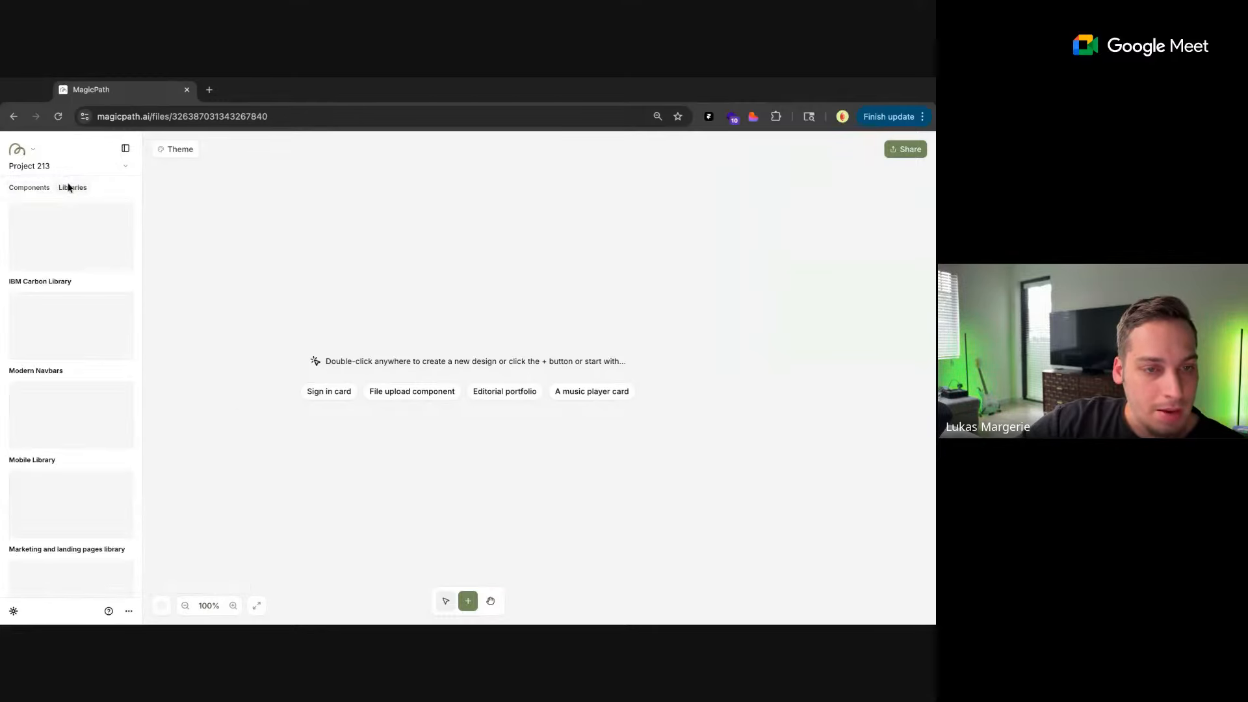
pyautogui.click(32, 188)
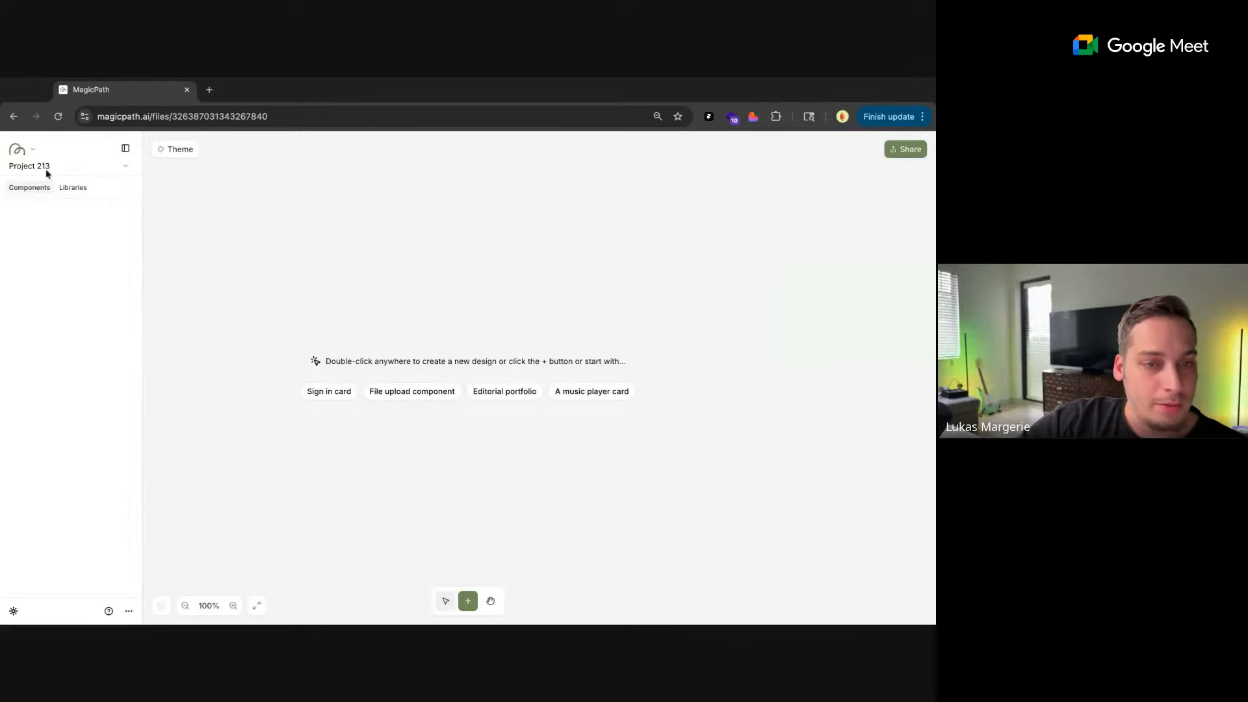
# Set the MagicPath interface appearance to Dark
pyautogui.click(16, 609)
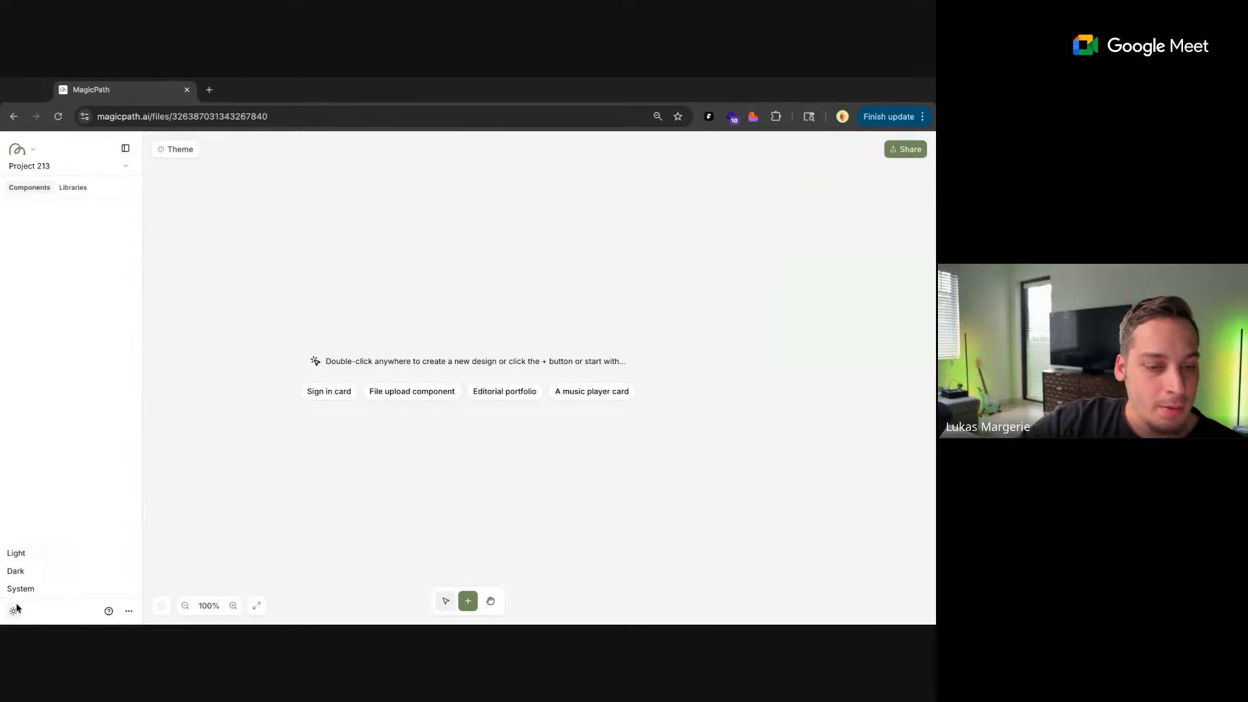
pyautogui.click(16, 611)
pyautogui.click(13, 609)
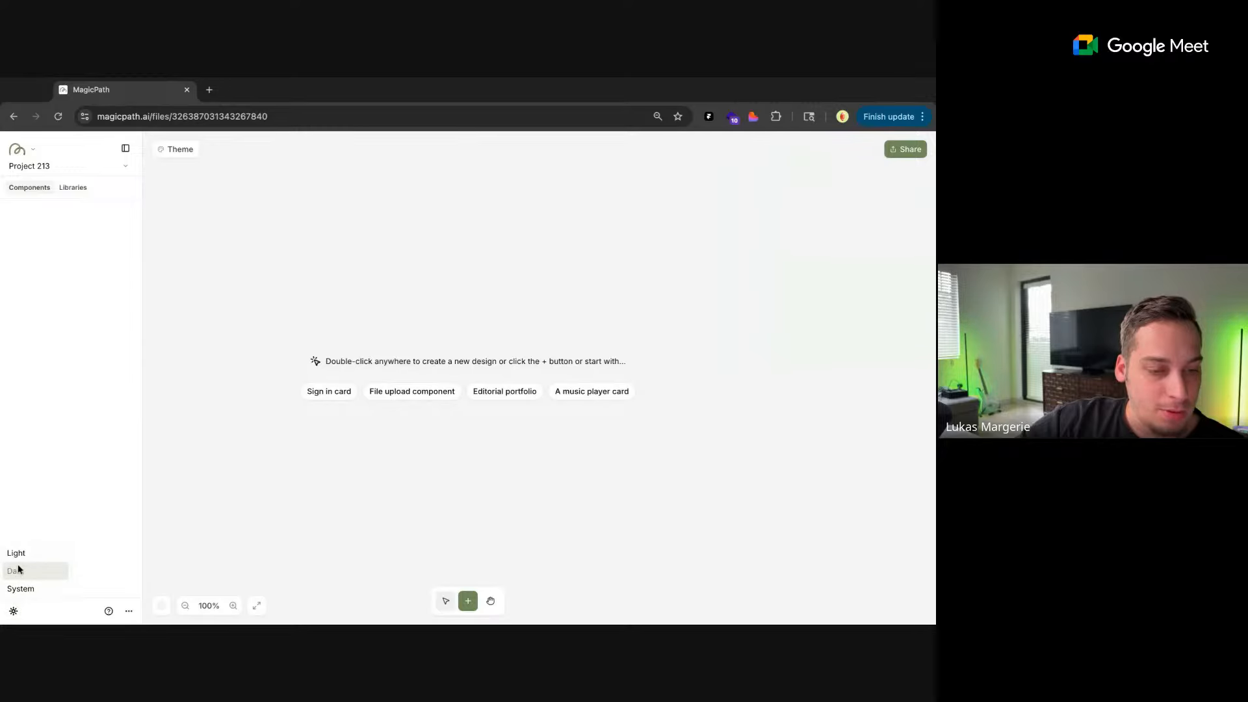
pyautogui.click(15, 571)
pyautogui.click(15, 609)
pyautogui.click(36, 554)
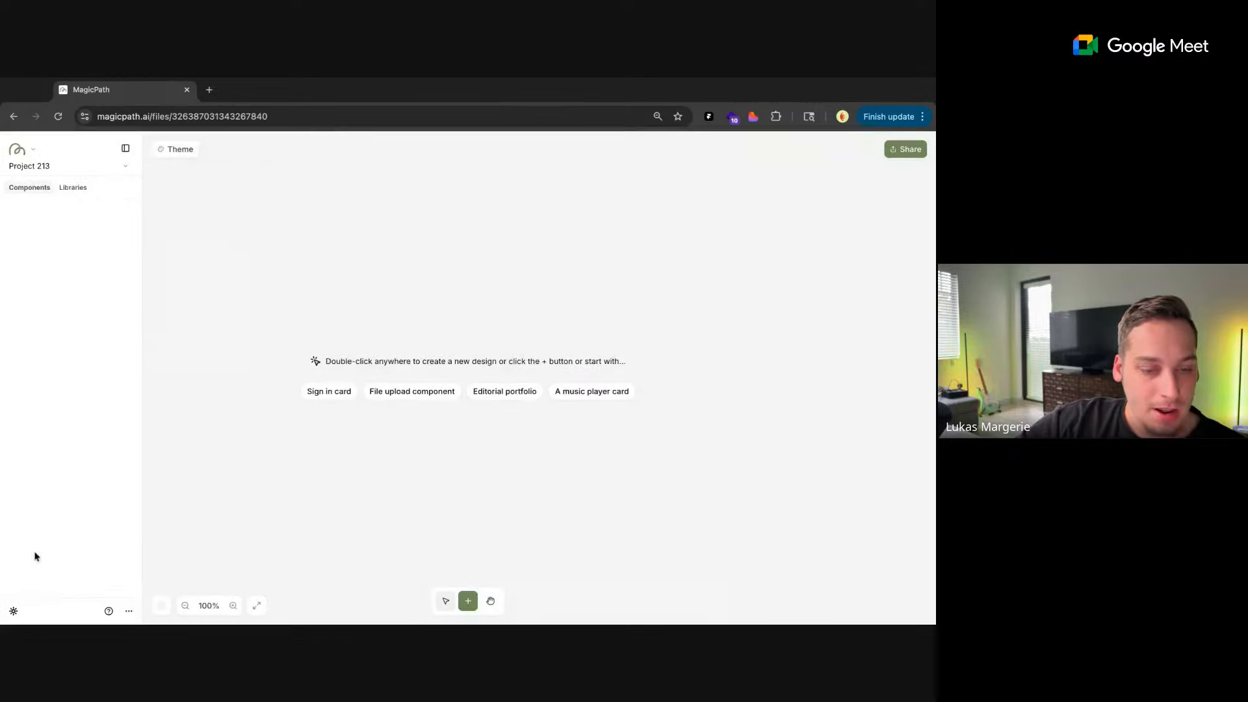
pyautogui.click(13, 611)
pyautogui.click(31, 567)
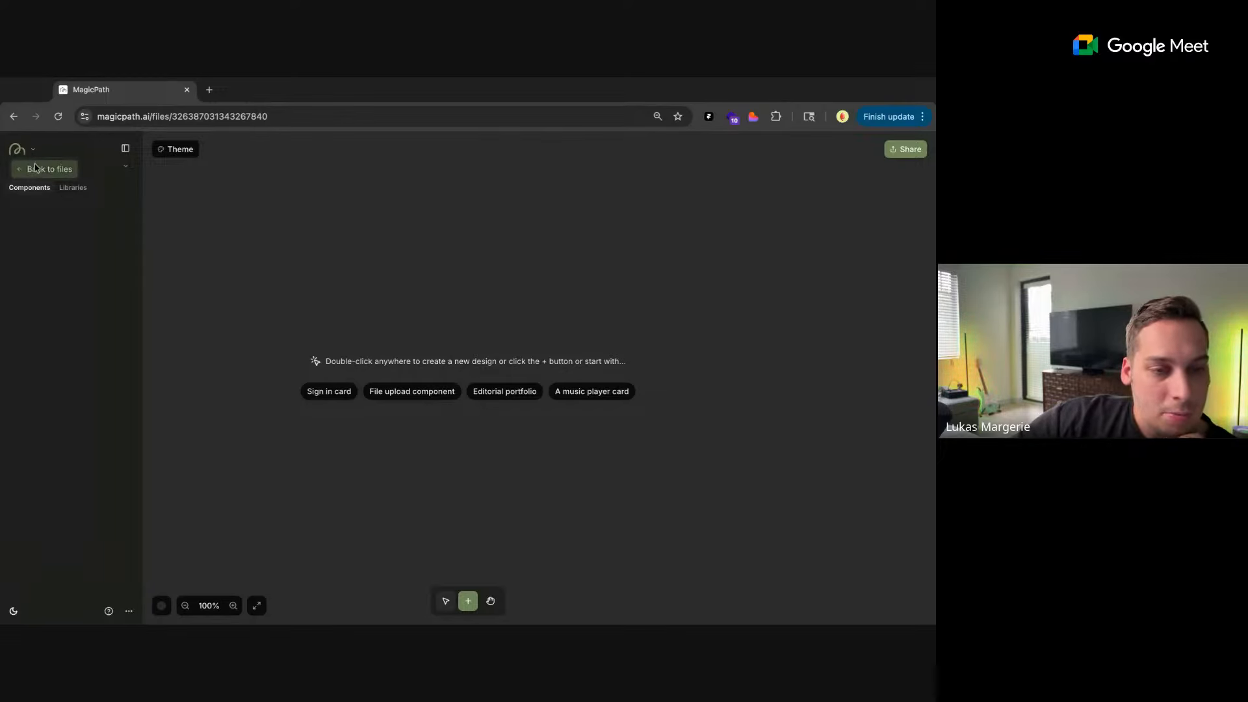
# Return to the file list, then open MagicPath in a second browser tab and create a new file there
pyautogui.click(35, 168)
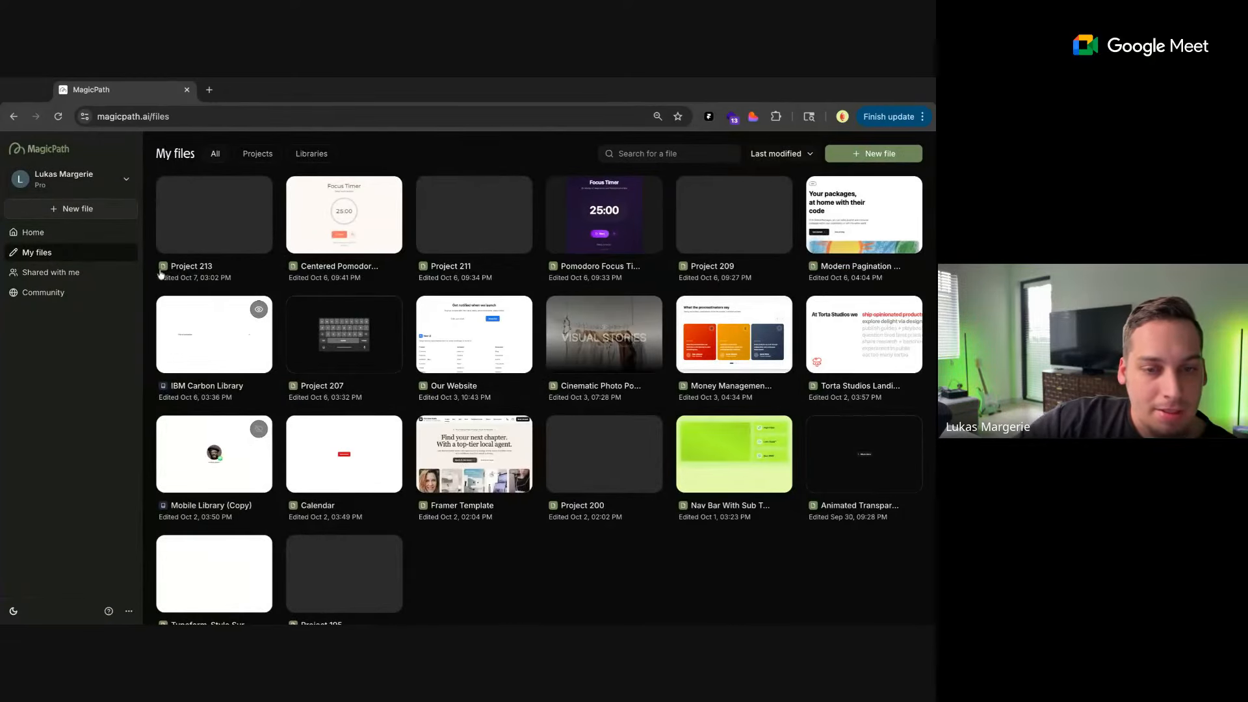
pyautogui.click(209, 90)
pyautogui.write('magi')
pyautogui.press('Return')
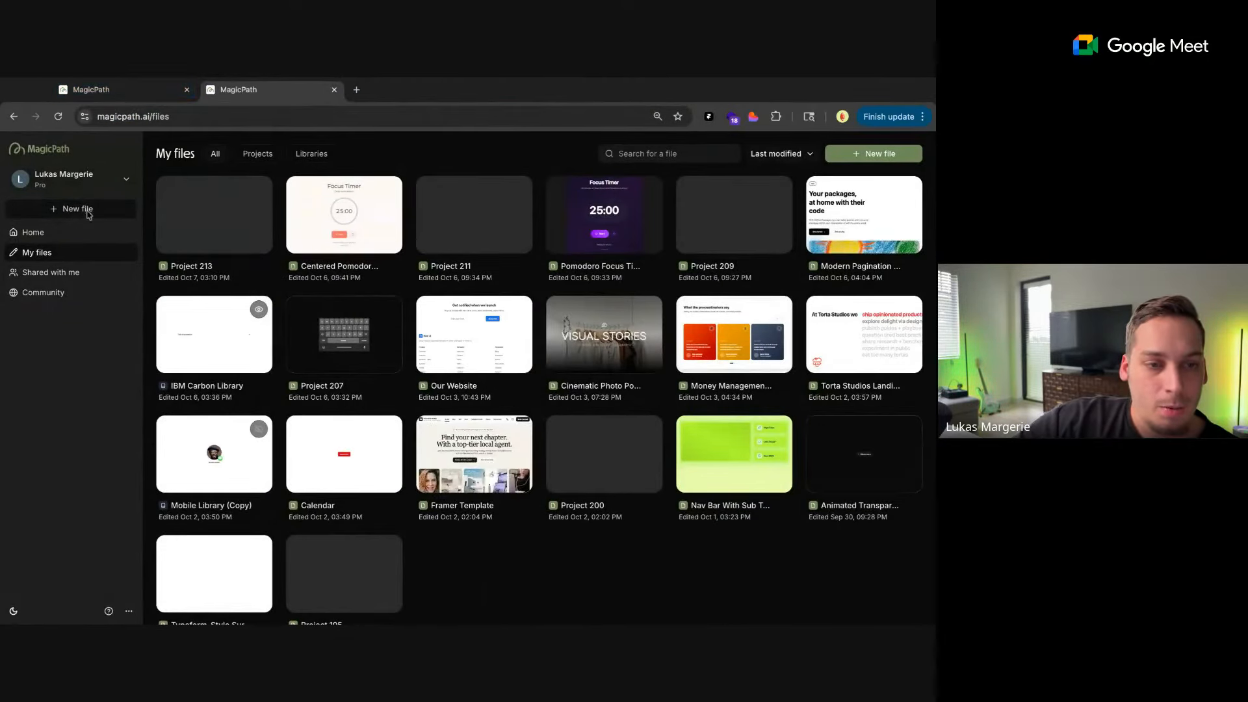
pyautogui.click(89, 212)
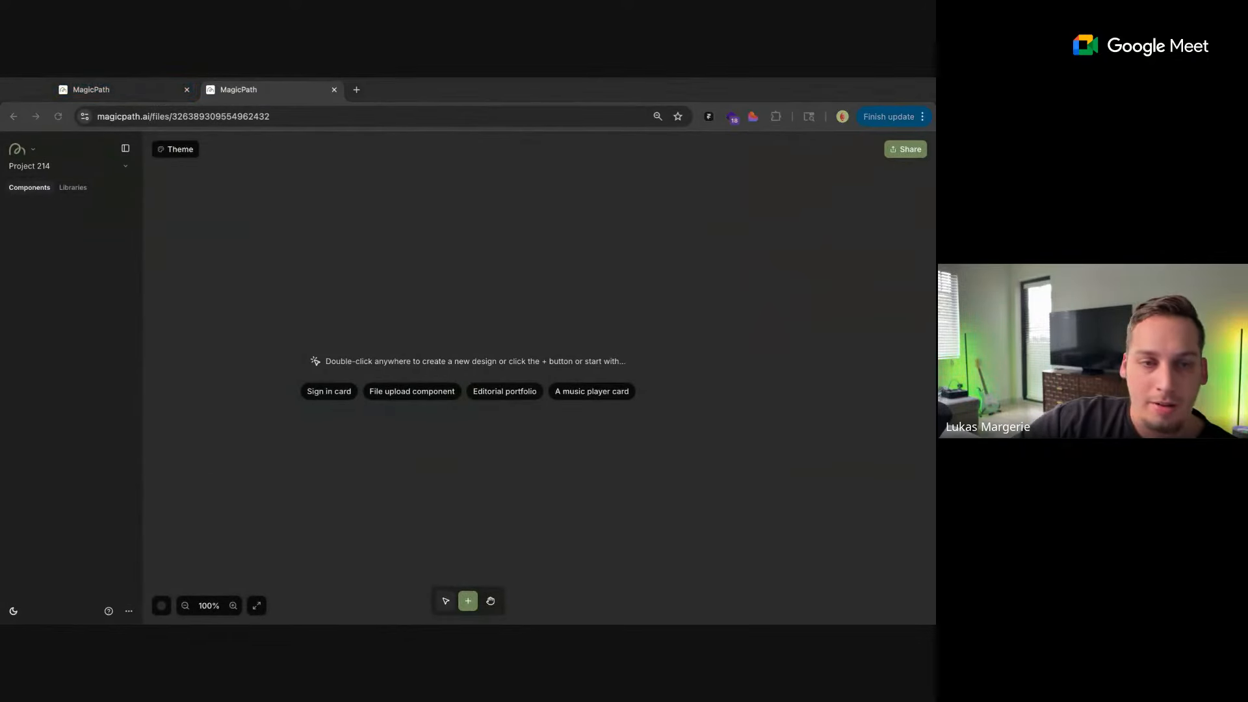
# Add a blank 800 × 600 component to the canvas of the new project
pyautogui.click(145, 89)
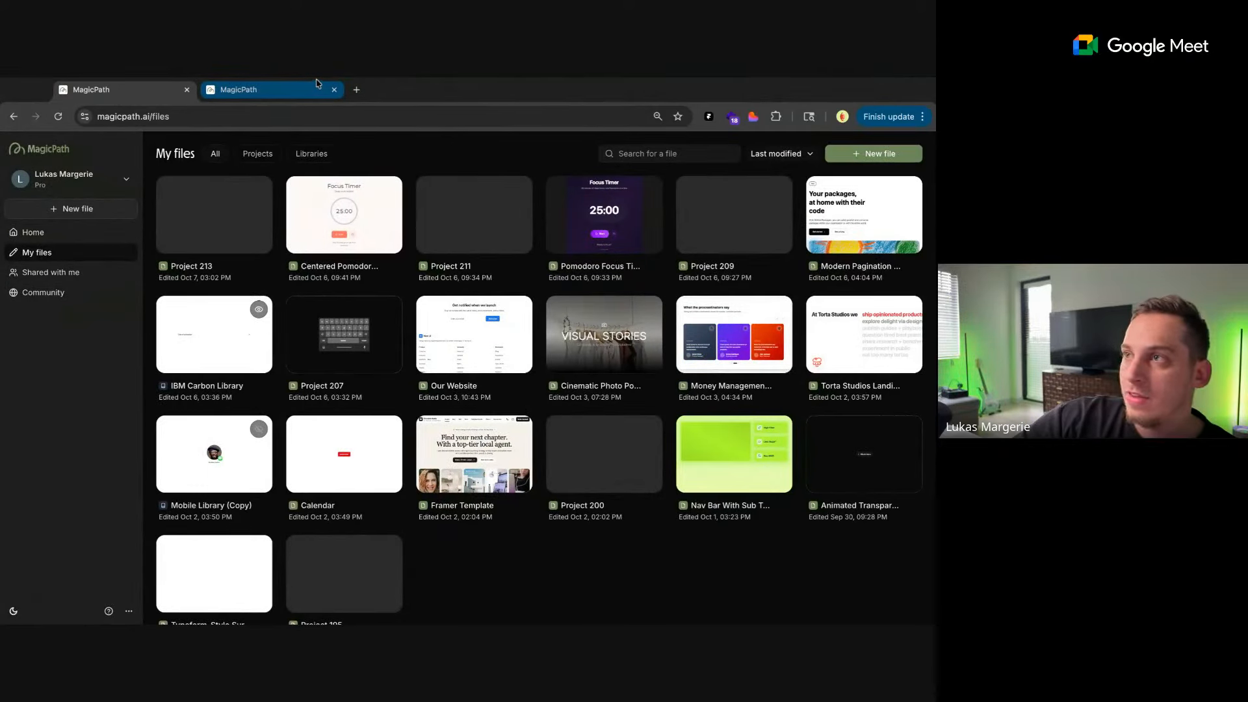
pyautogui.click(120, 91)
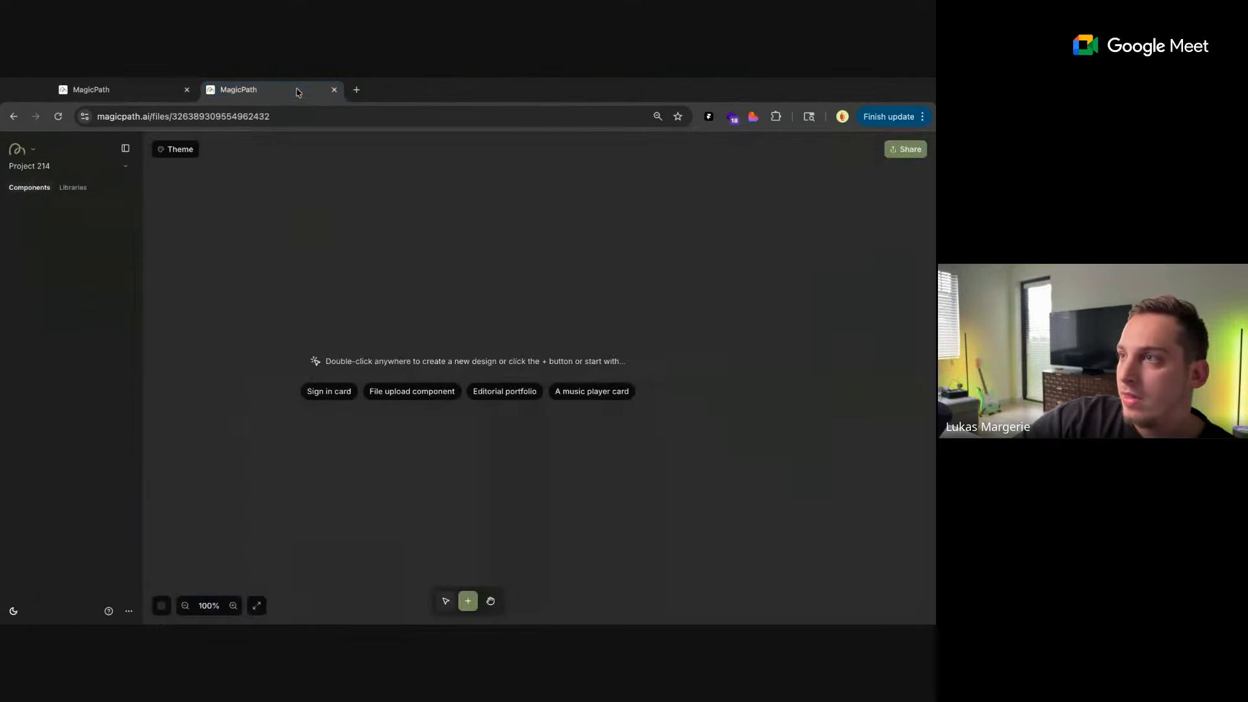
pyautogui.click(103, 98)
pyautogui.click(251, 92)
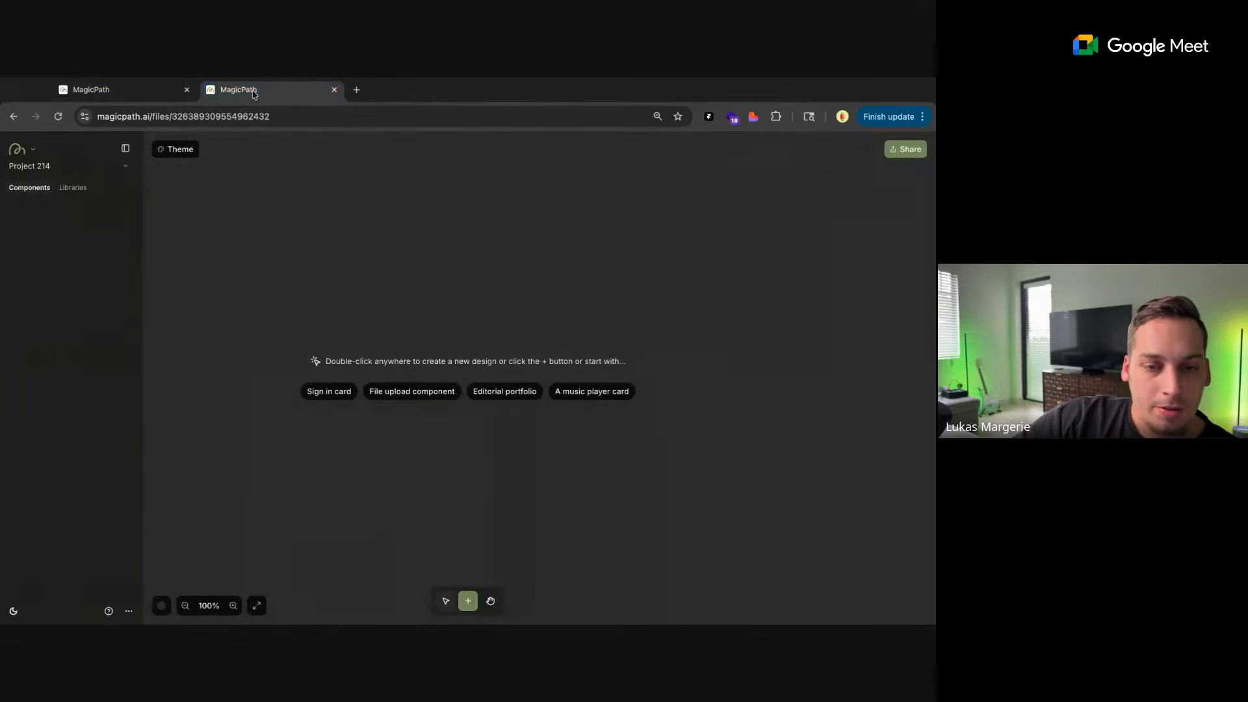
pyautogui.doubleClick(405, 258)
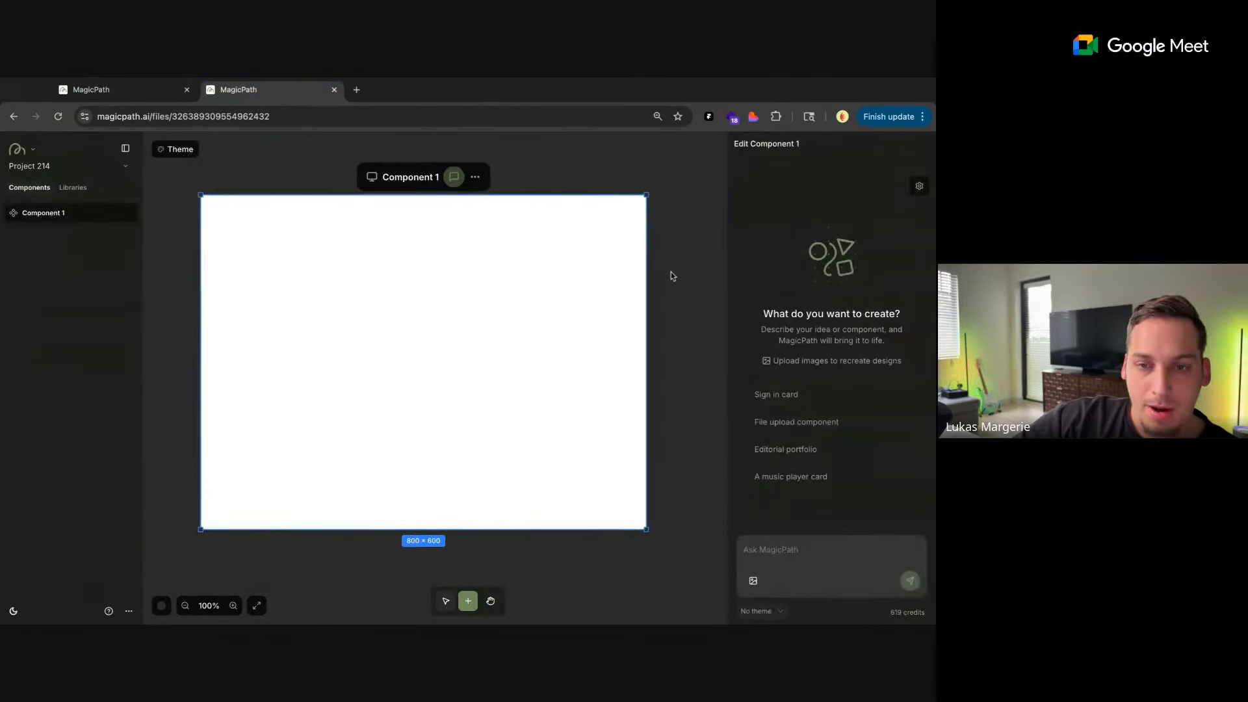
# Open the project's theme settings and look through the saved and public themes
pyautogui.click(184, 150)
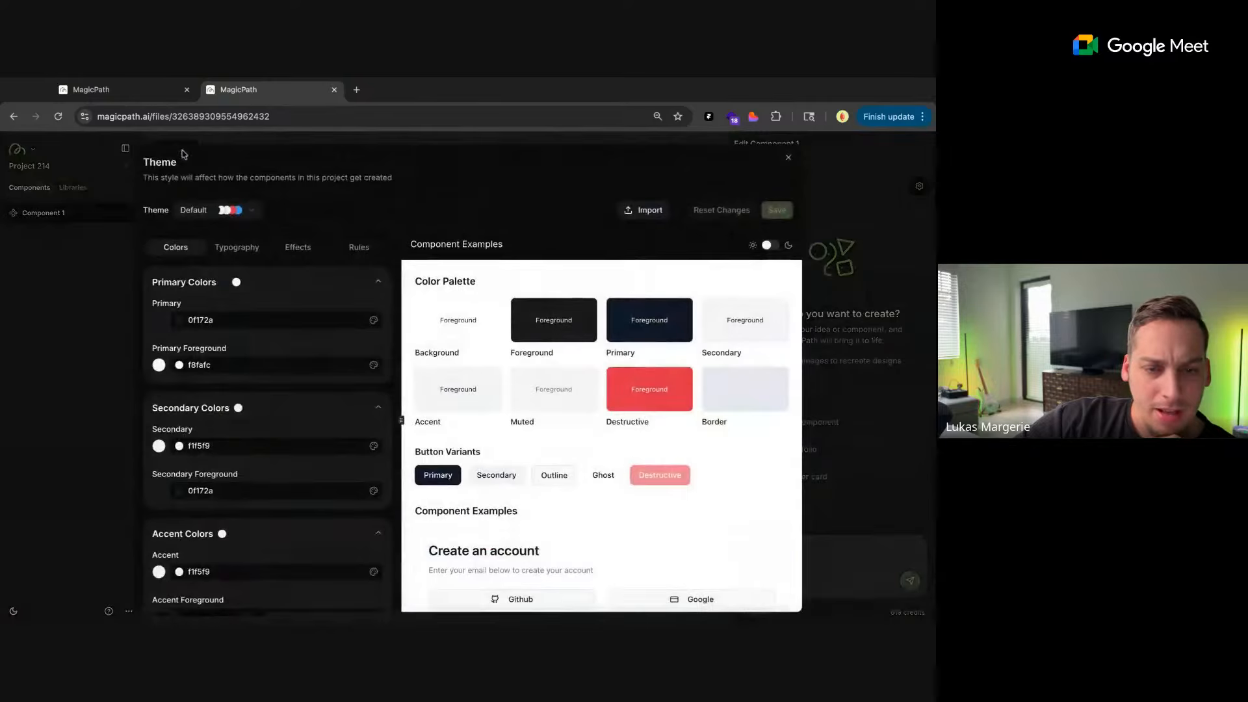
pyautogui.click(245, 210)
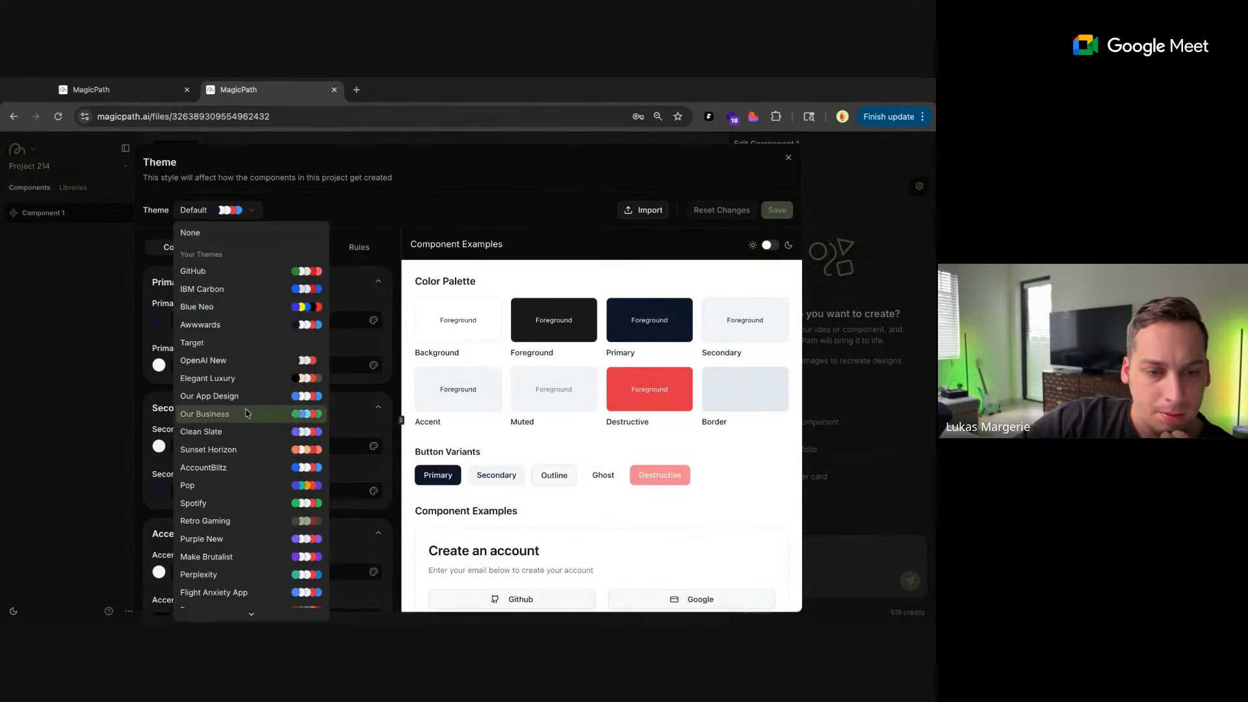
pyautogui.moveTo(253, 613)
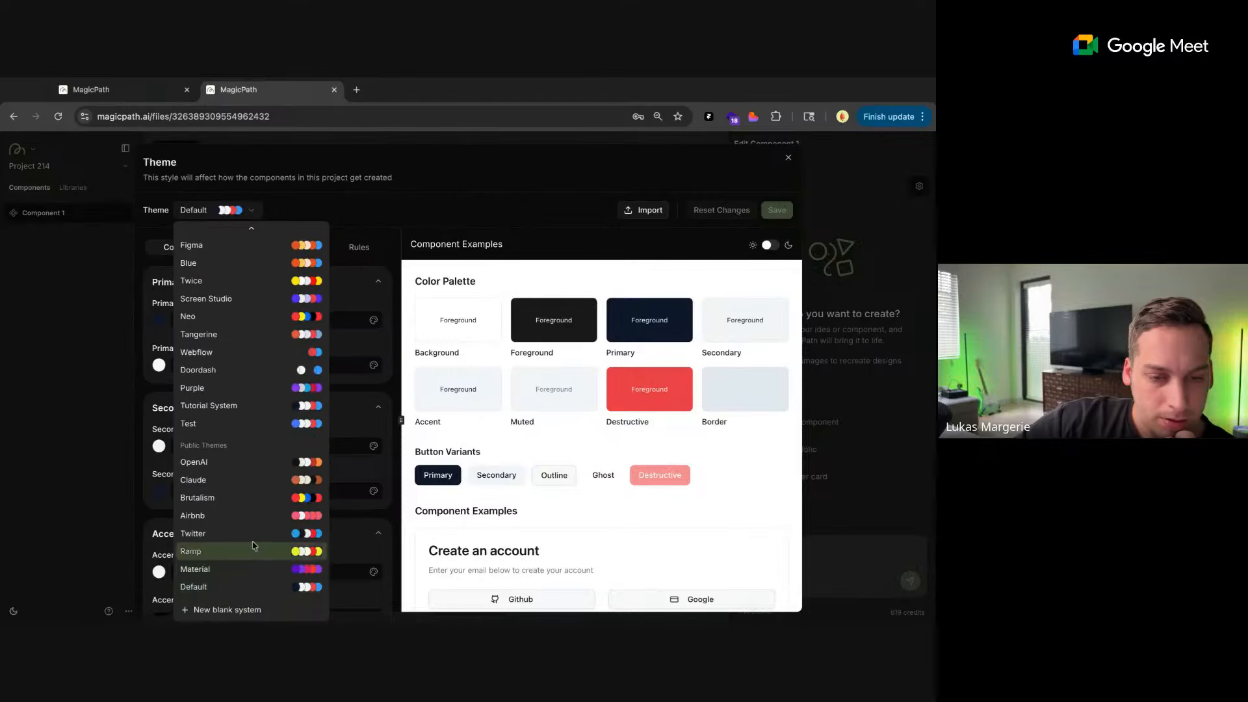
pyautogui.scroll(3, 254, 545)
pyautogui.scroll(5, 253, 544)
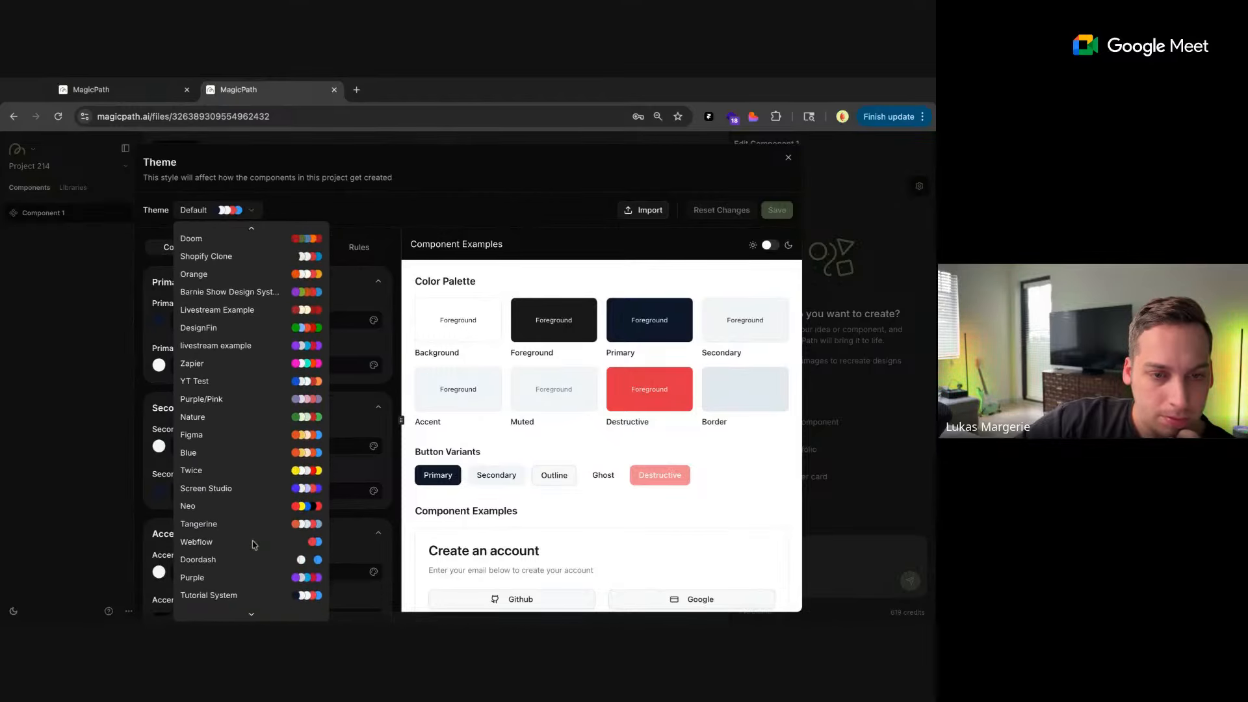
pyautogui.scroll(4, 251, 421)
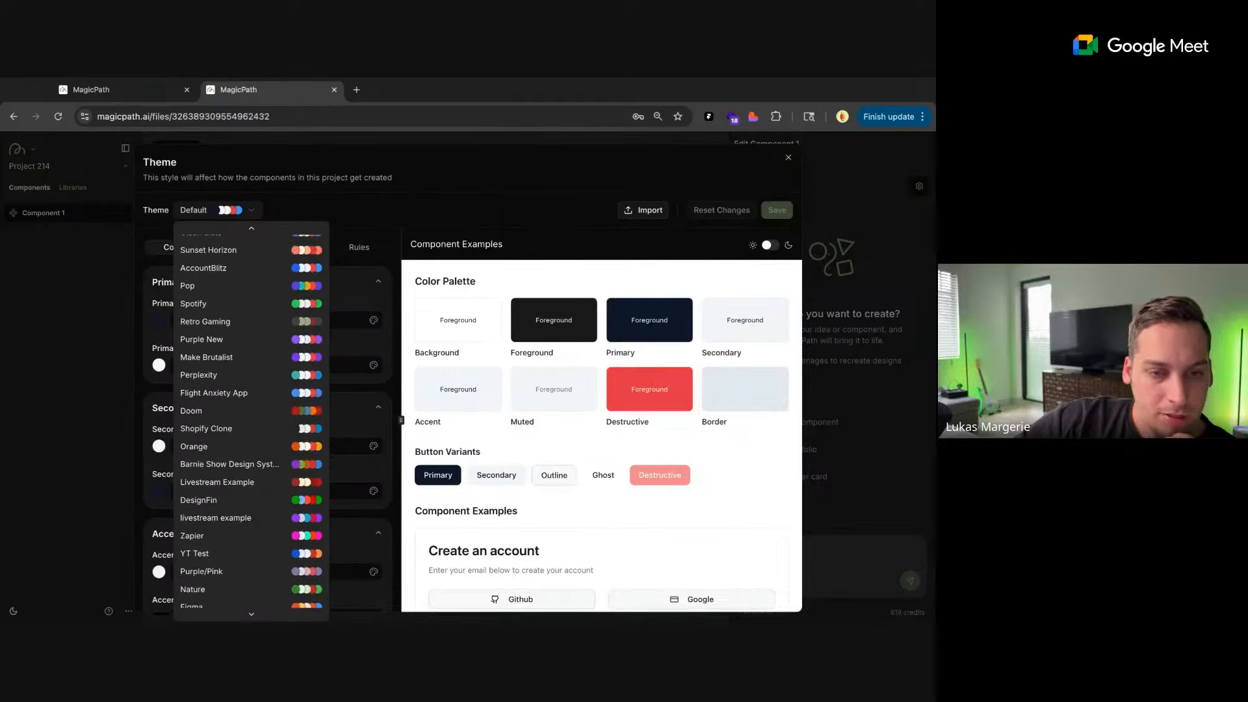
pyautogui.scroll(4, 251, 421)
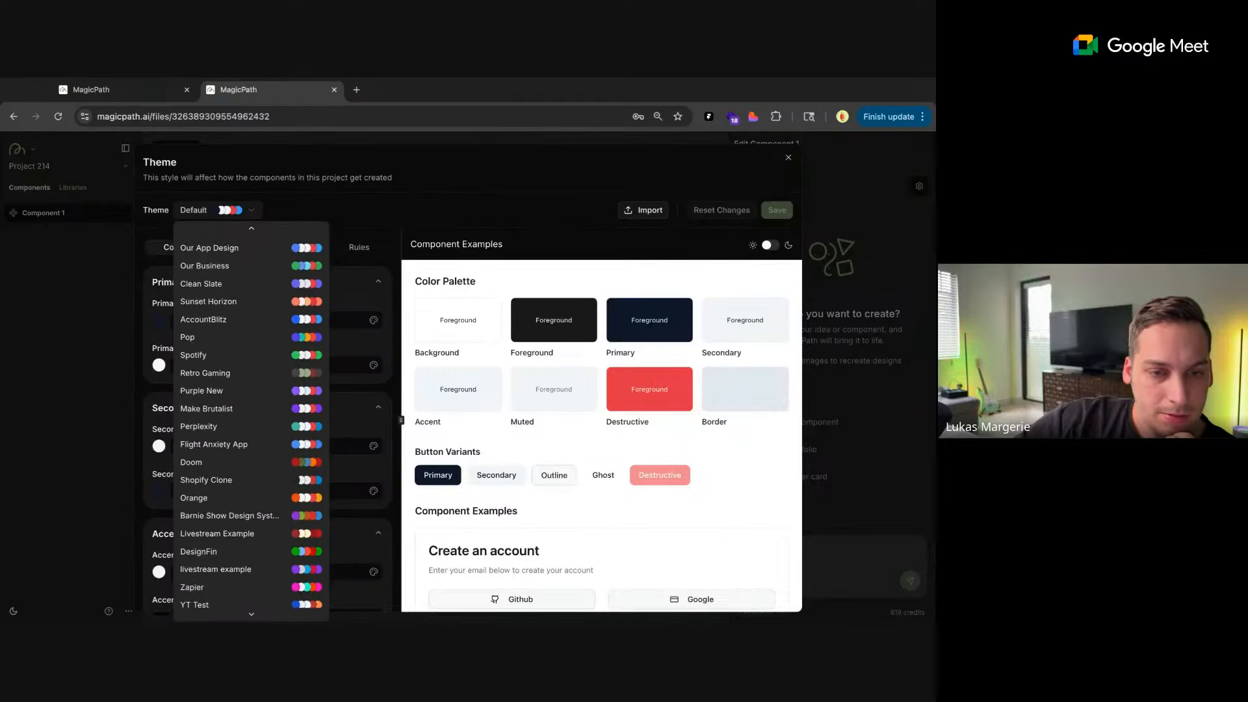
pyautogui.scroll(1, 251, 421)
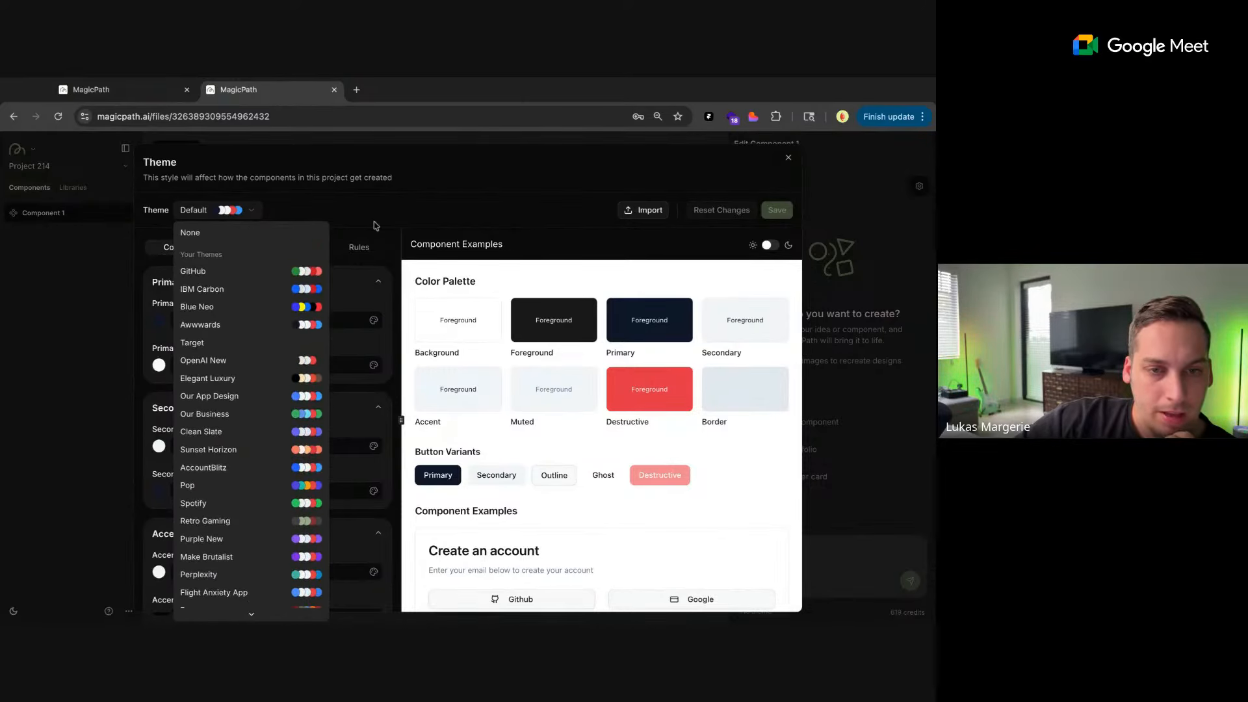
# Open the tweakcn AI theme generator in a new browser tab
pyautogui.click(356, 89)
pyautogui.write('tweakc')
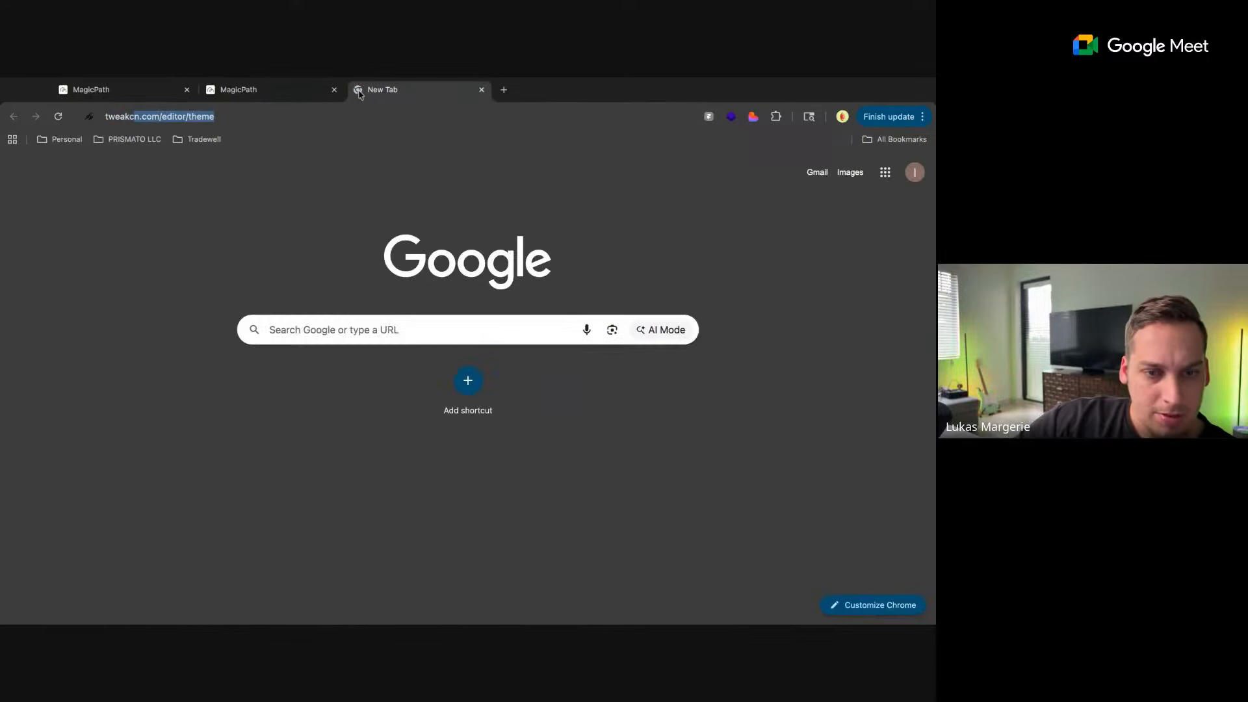
pyautogui.click(339, 265)
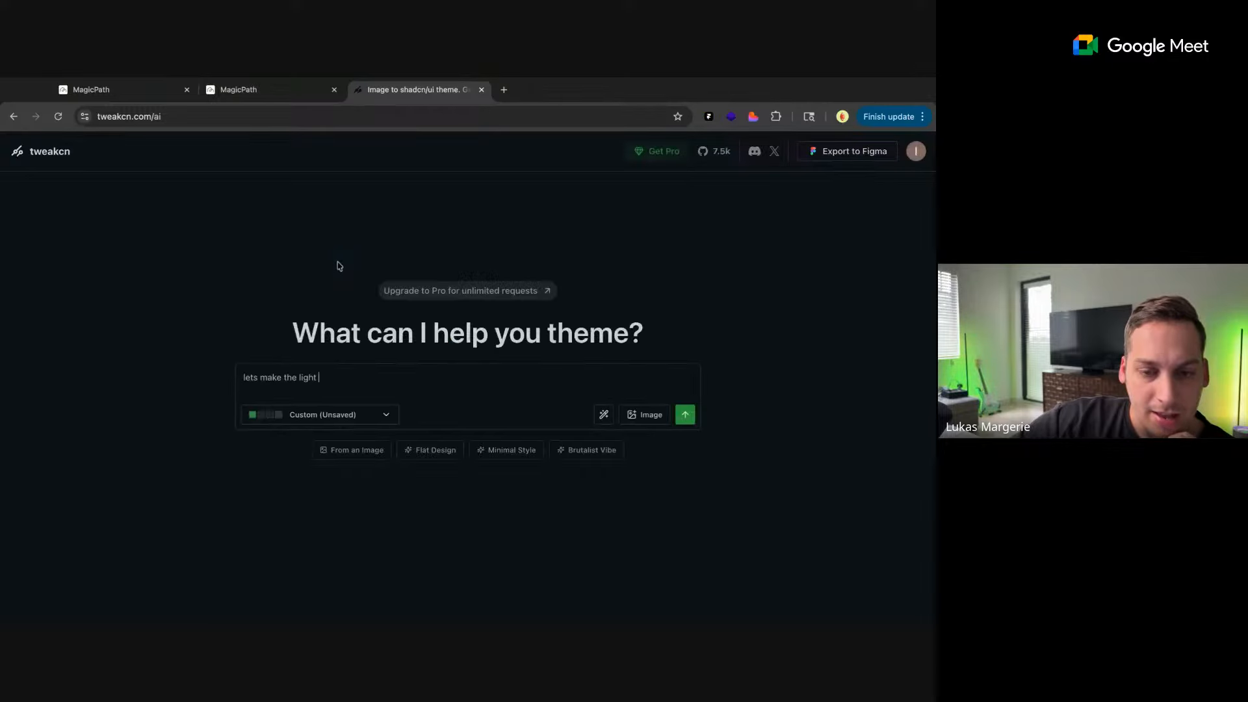
pyautogui.tripleClick(342, 395)
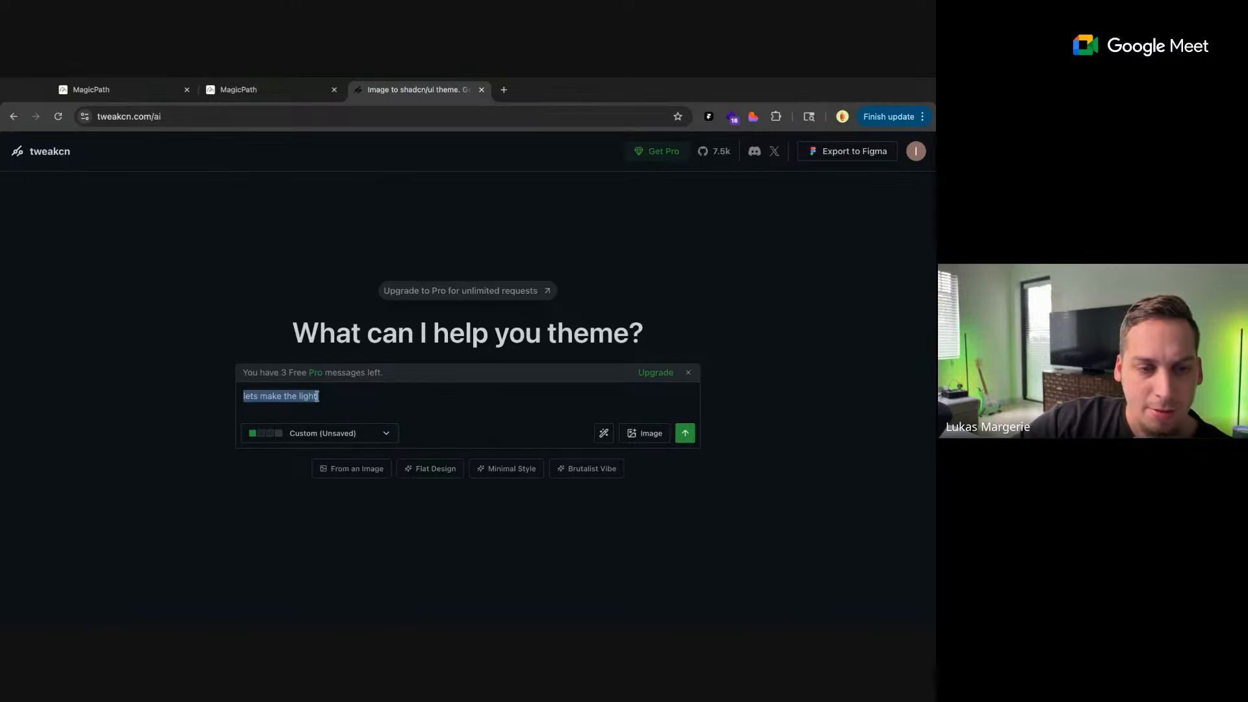
# Switch back to the new MagicPath project, close its theme settings and deselect the component
pyautogui.click(133, 90)
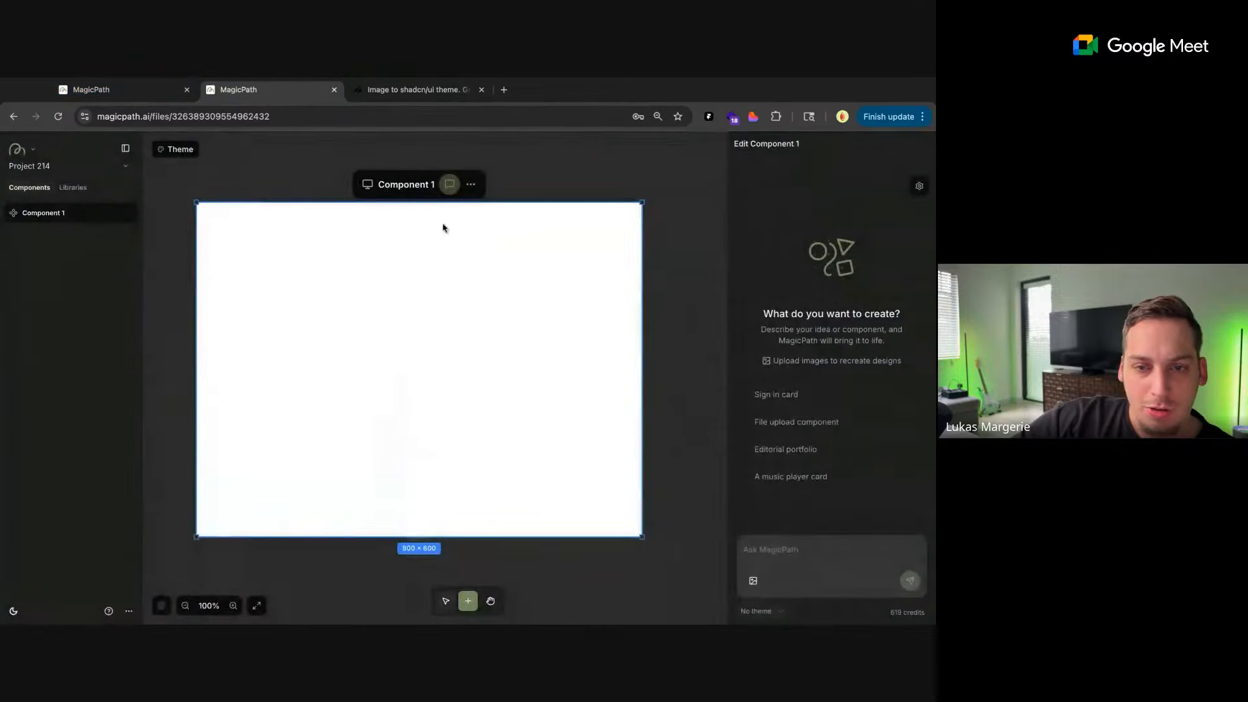
pyautogui.click(788, 158)
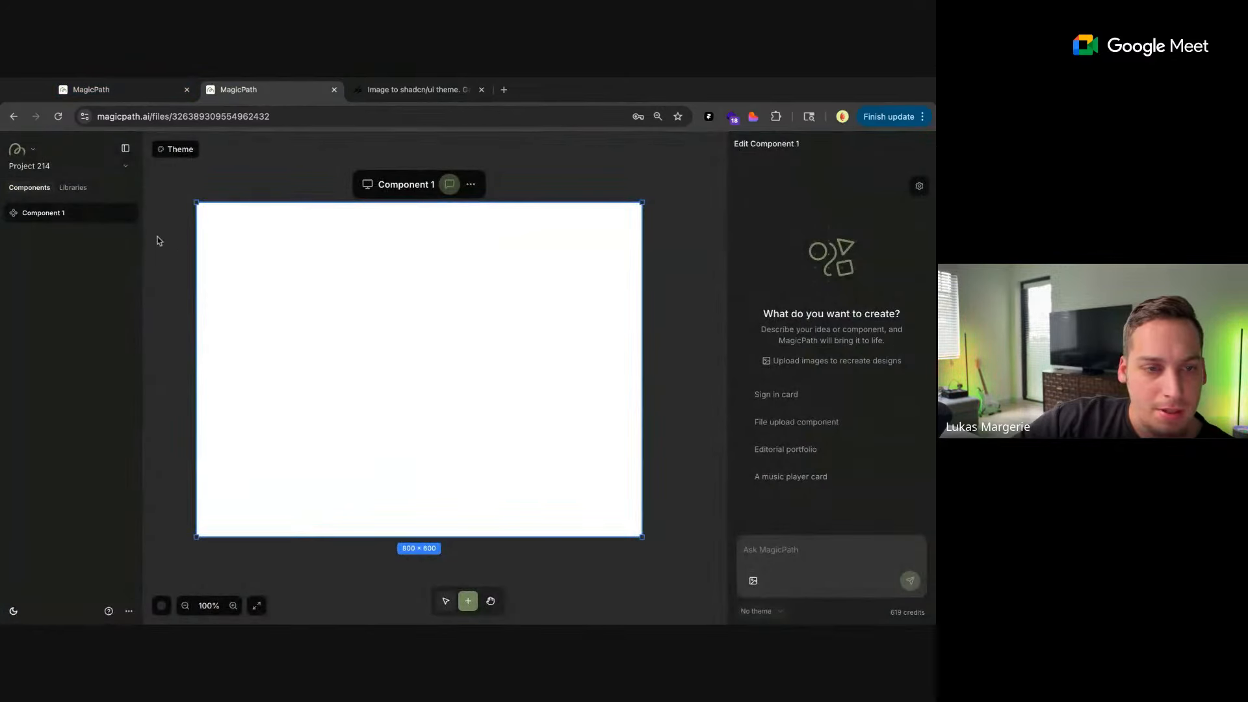
pyautogui.click(157, 234)
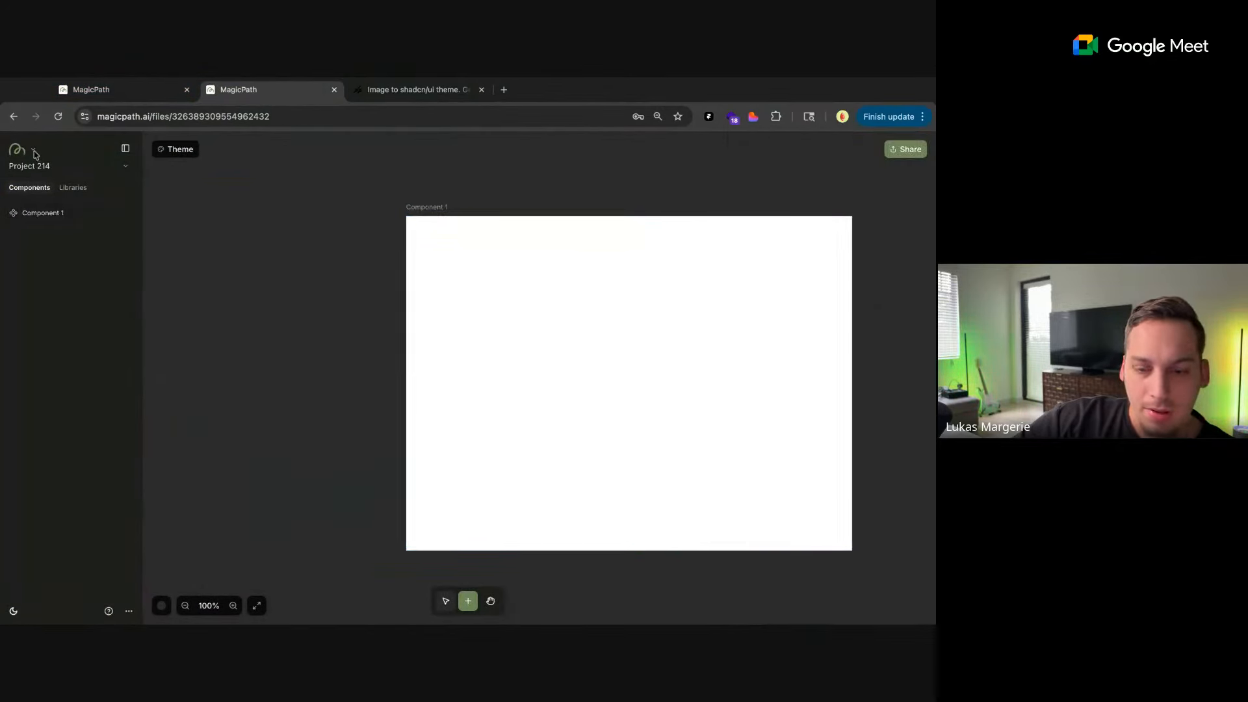
pyautogui.scroll(-1, 217, 410)
pyautogui.hscroll(2, 216, 409)
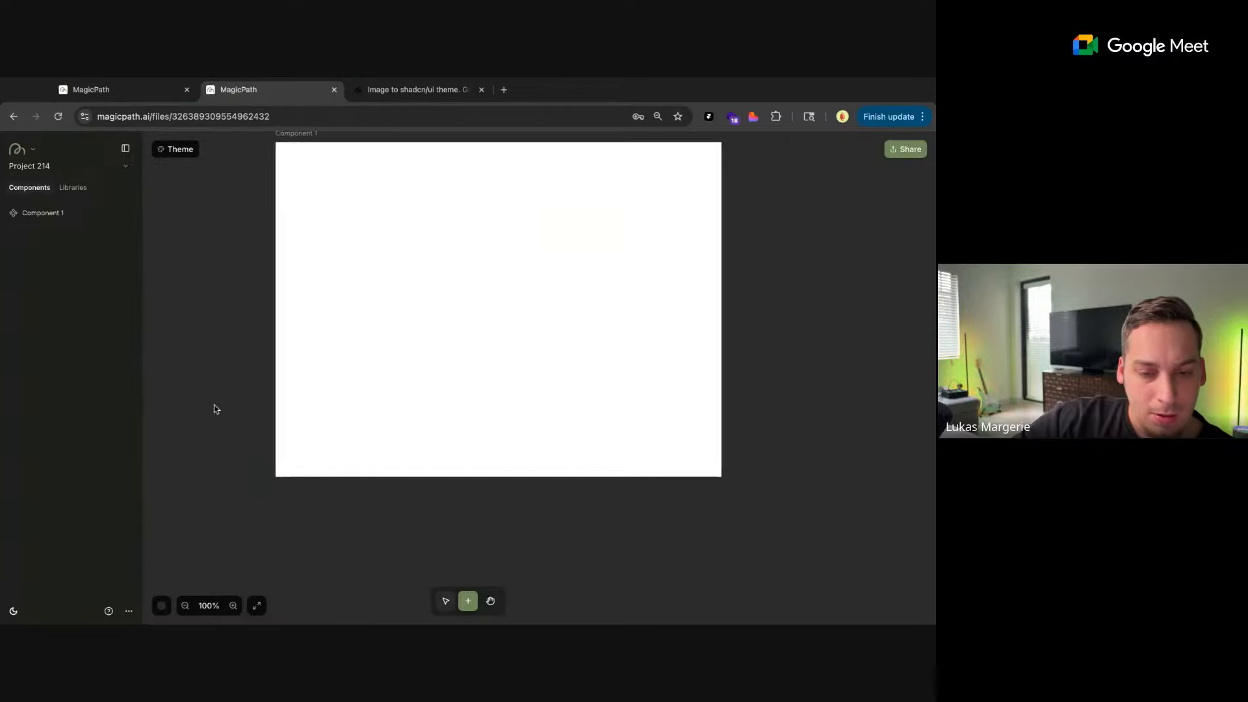
pyautogui.hscroll(5, 216, 409)
pyautogui.scroll(-1, 217, 409)
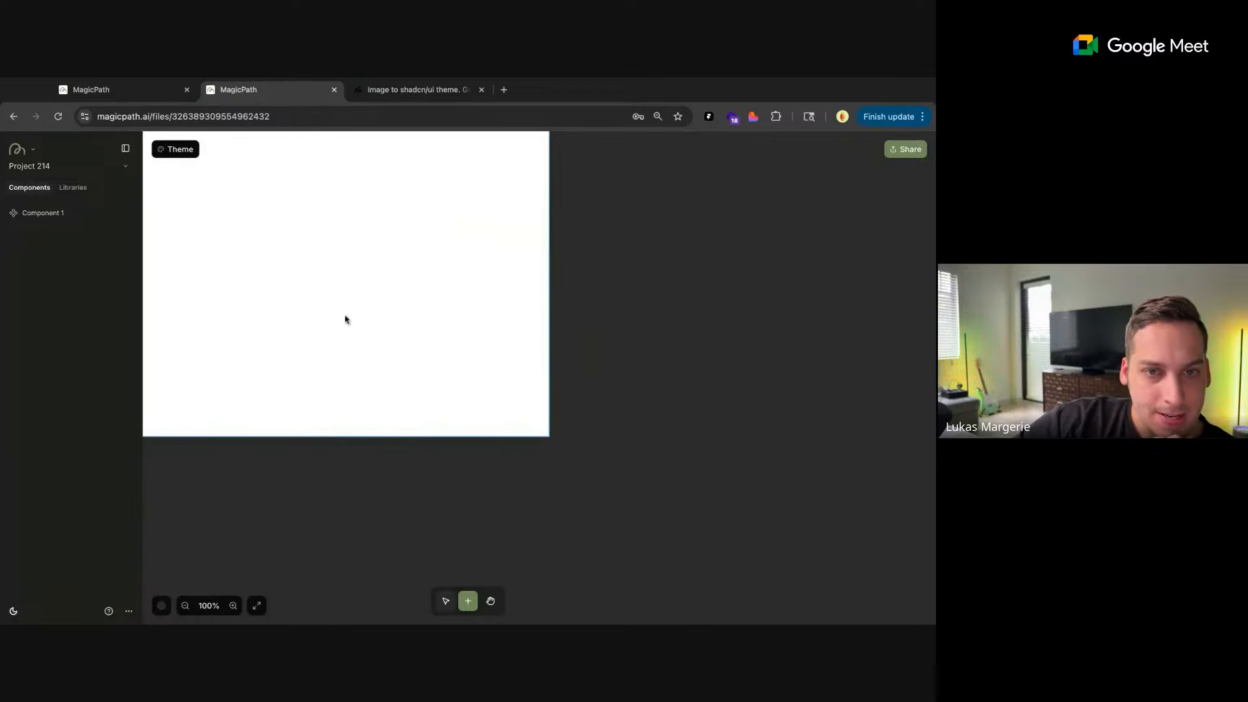
# Switch to tweakcn, generate a theme from the MagicPath screenshot alone with the leftover prompt text removed, and show the theme's colors
pyautogui.click(387, 94)
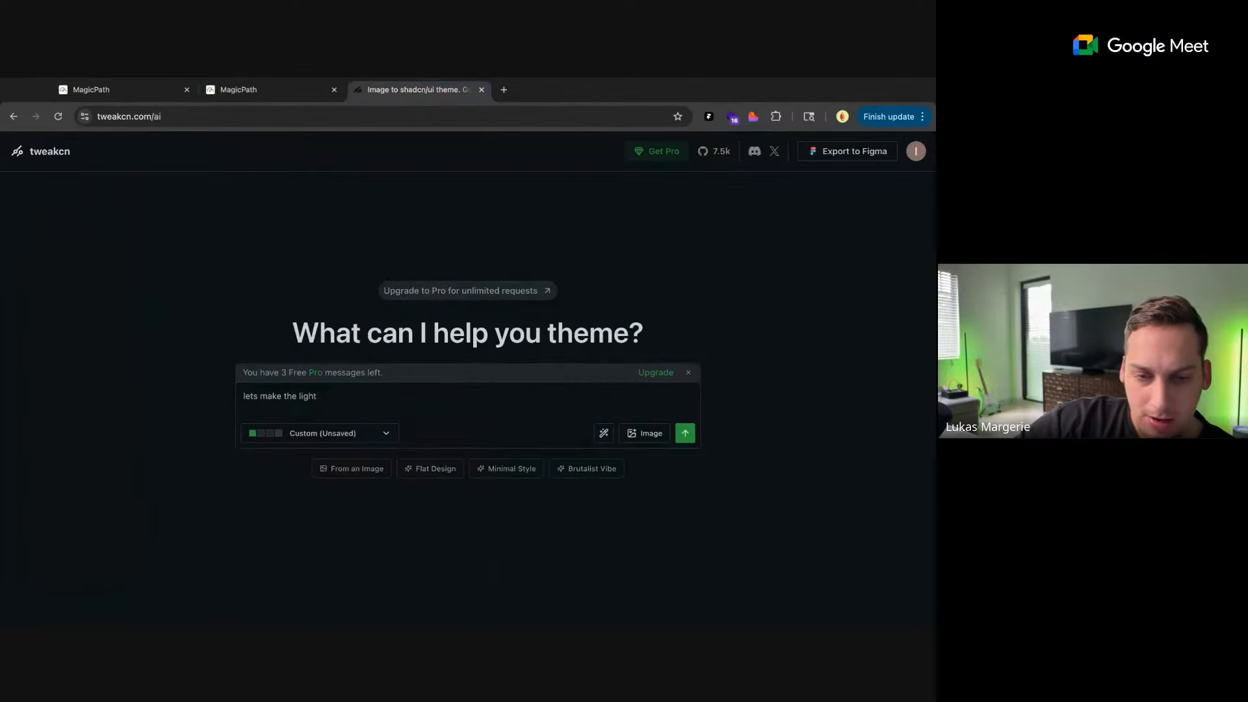
pyautogui.moveTo(613, 551); pyautogui.dragTo(416, 412)
pyautogui.click(335, 439)
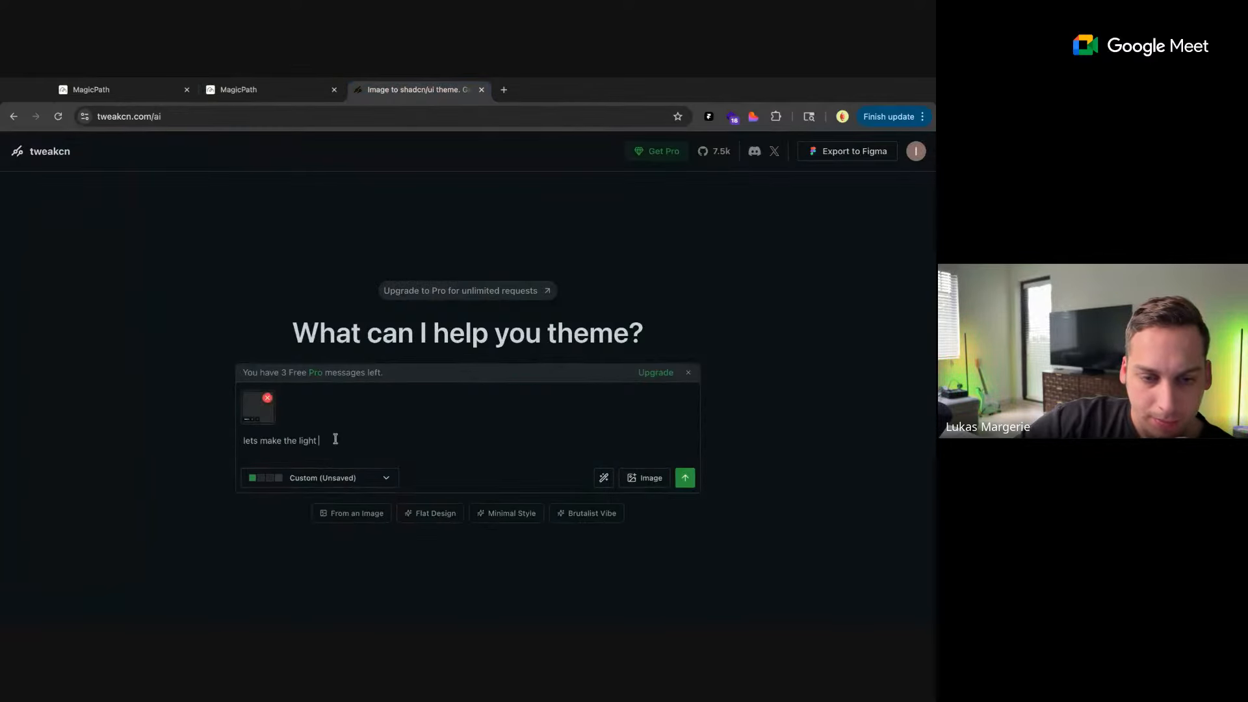
pyautogui.hotkey('ctrl', 'a')
pyautogui.press('BackSpace')
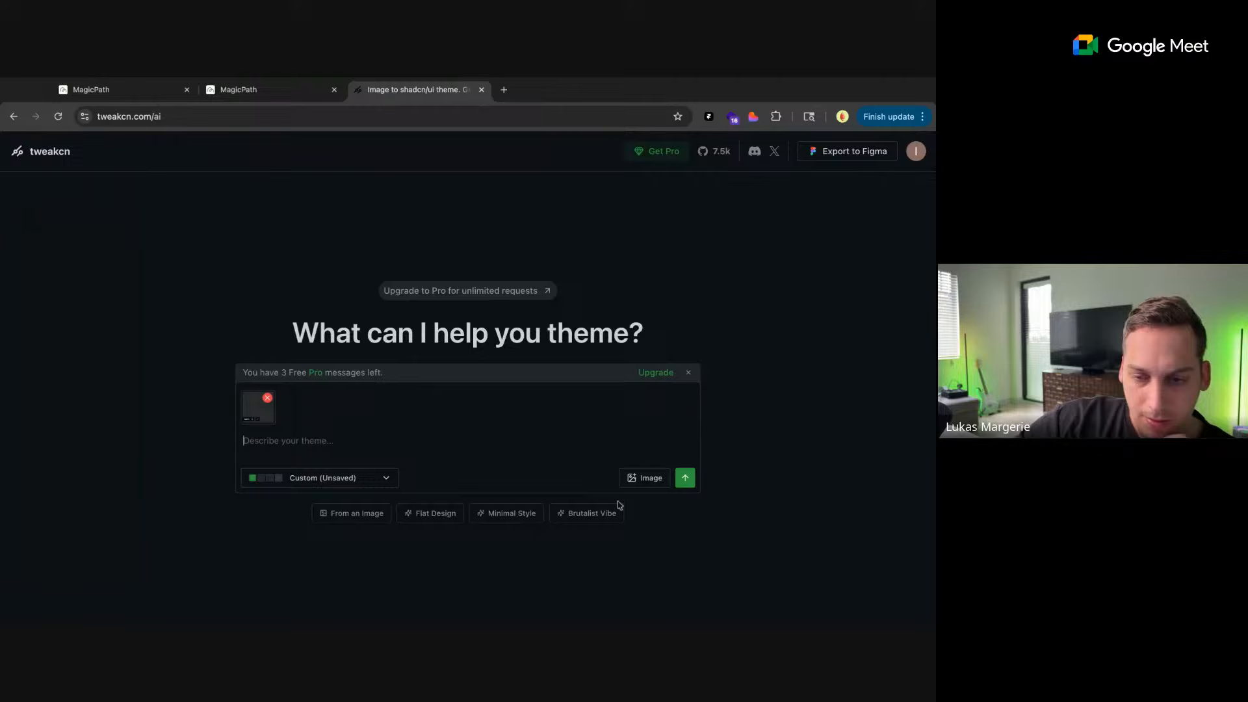
pyautogui.click(685, 479)
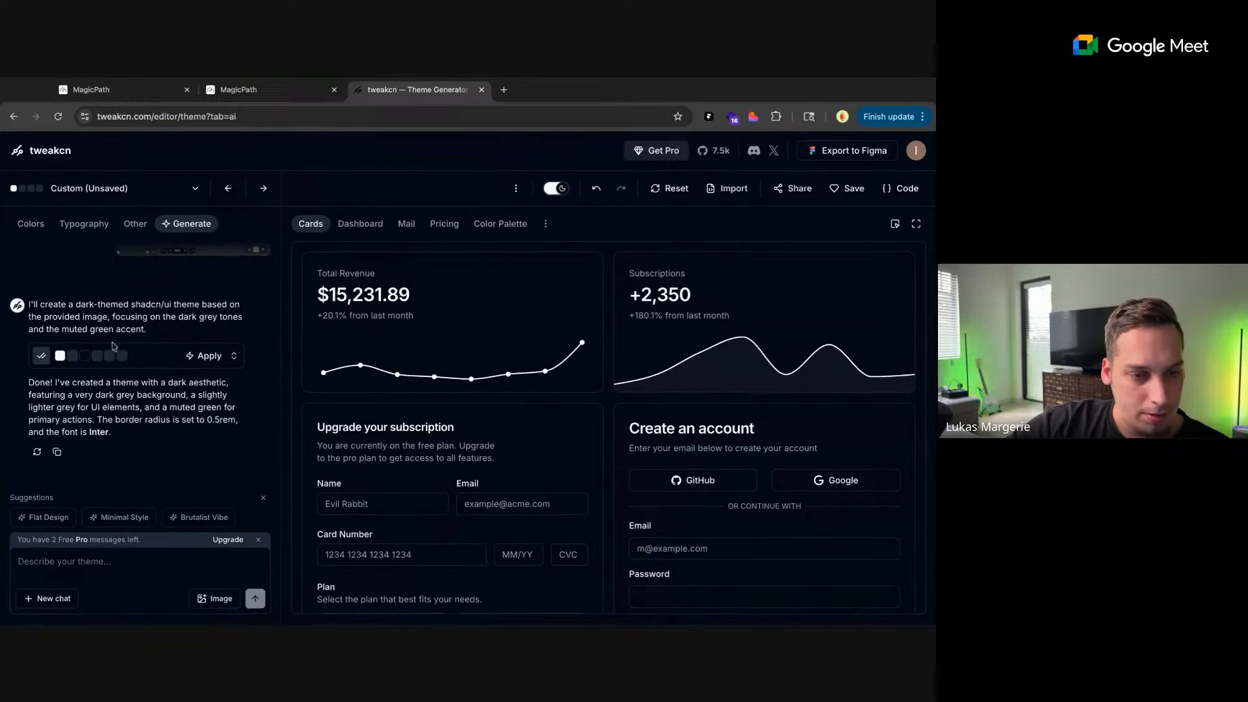
pyautogui.click(33, 223)
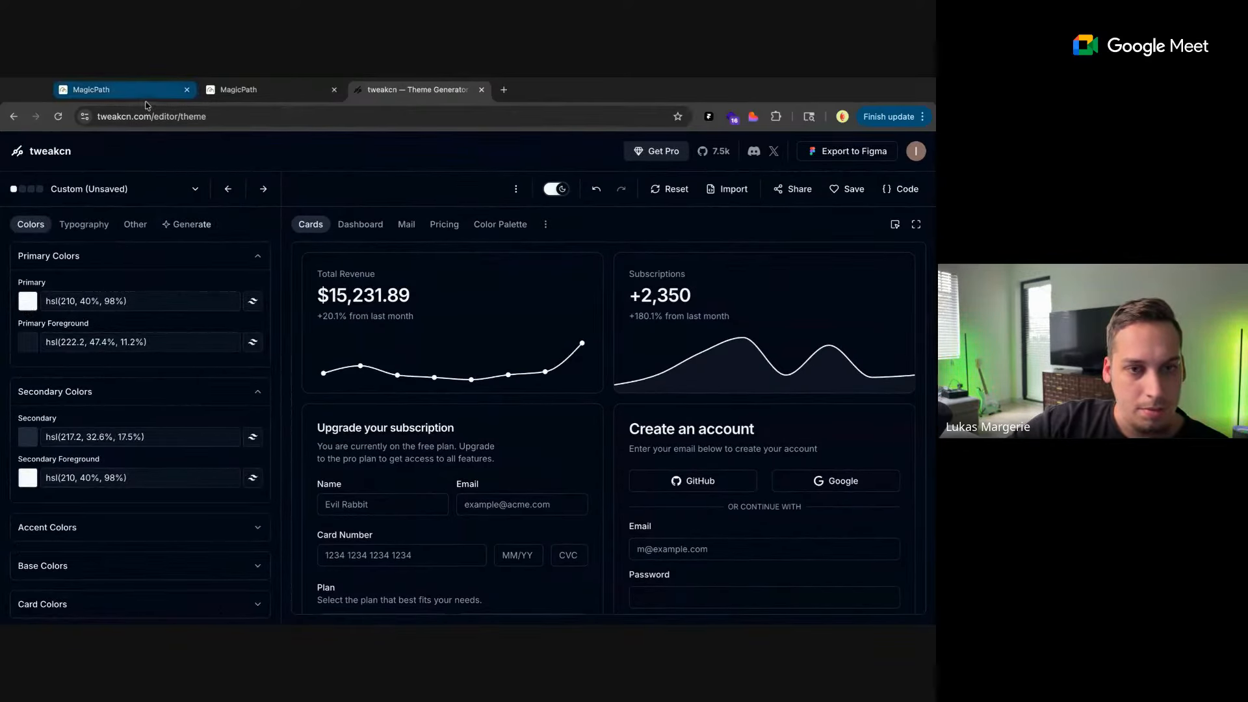
# View the MagicPath files page and the open project, and return to the tweakcn theme editor
pyautogui.click(245, 88)
pyautogui.click(136, 98)
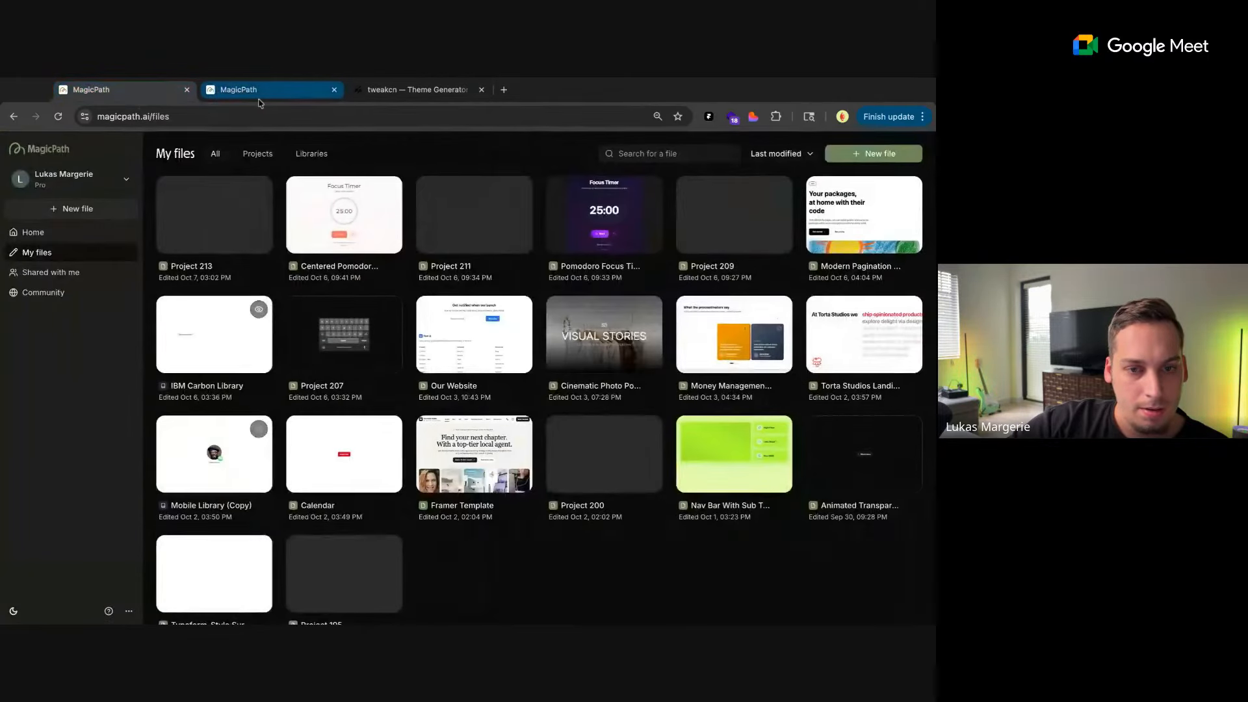
pyautogui.click(259, 99)
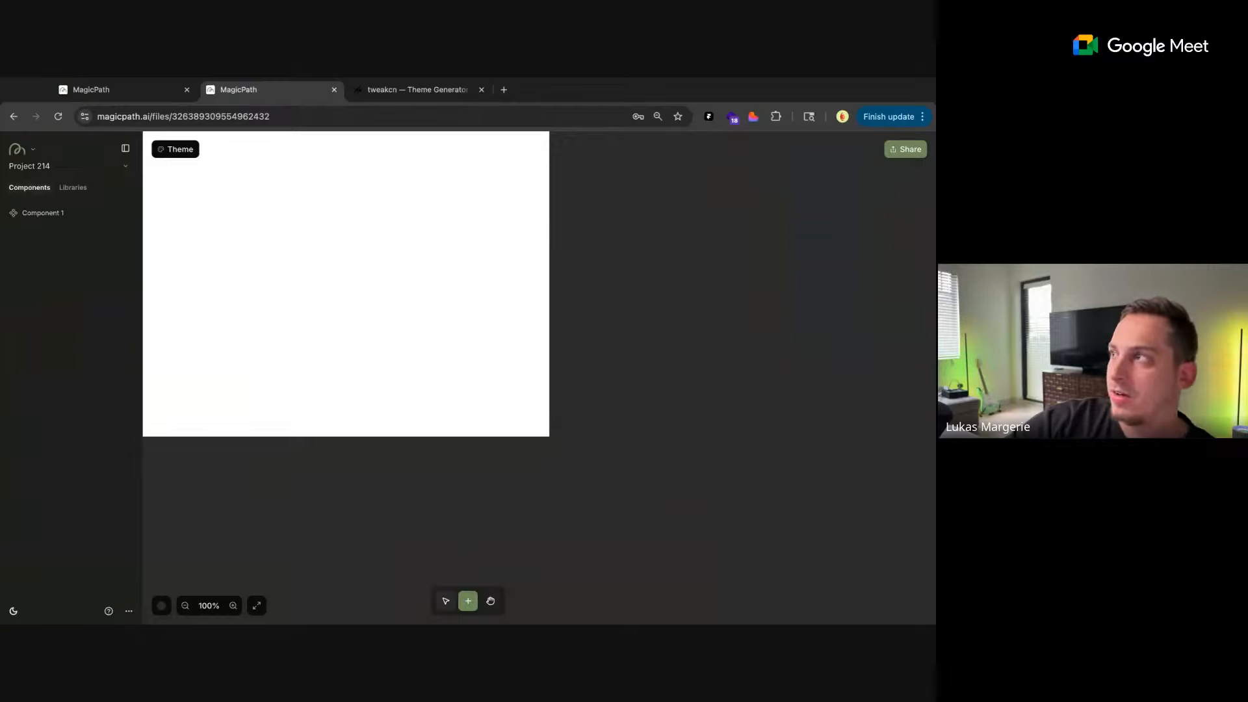
pyautogui.press('super+Tab')
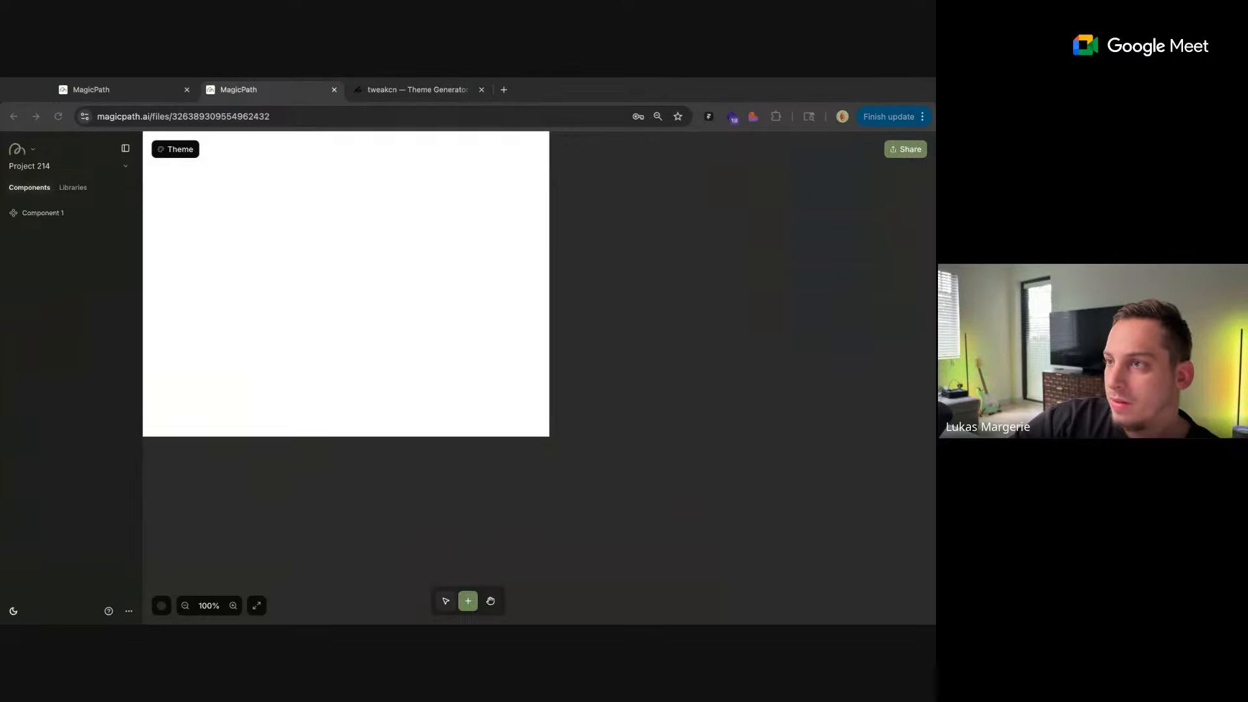
pyautogui.hotkey('ctrl', 'Tab')
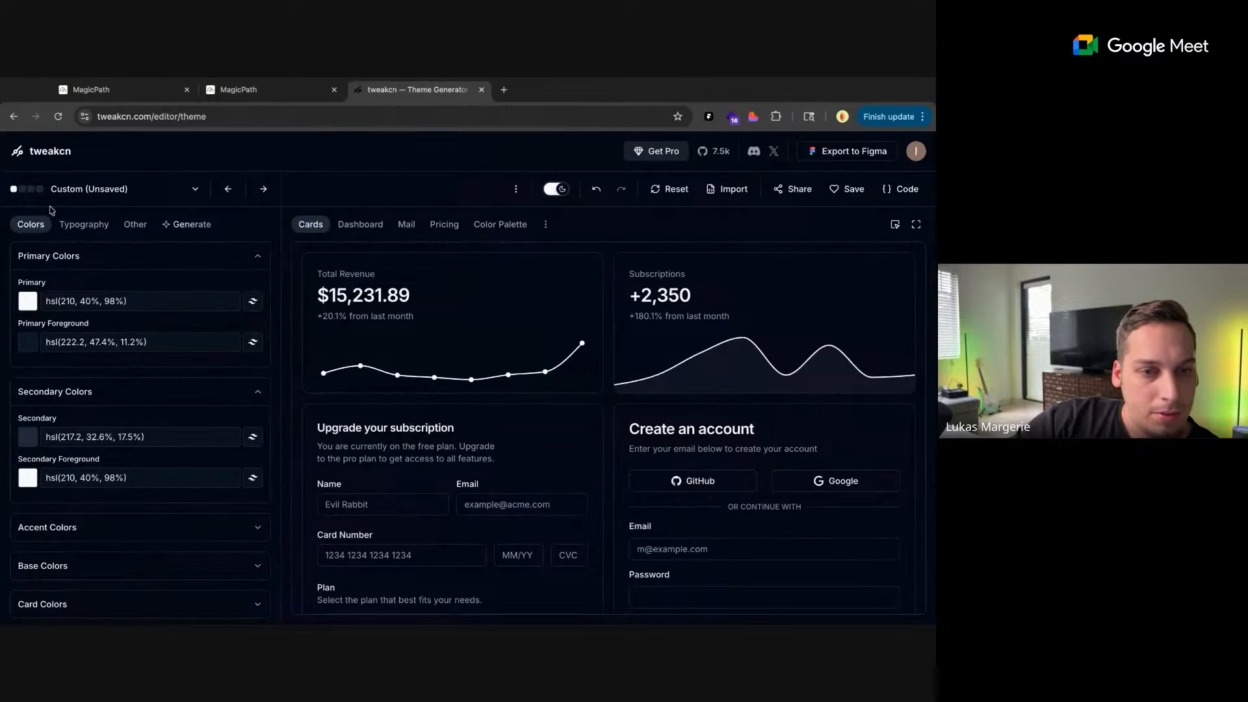
# Go back to tweakcn's AI theme prompt page and check the MagicPath project's interface for its button color
pyautogui.click(83, 195)
pyautogui.click(83, 195)
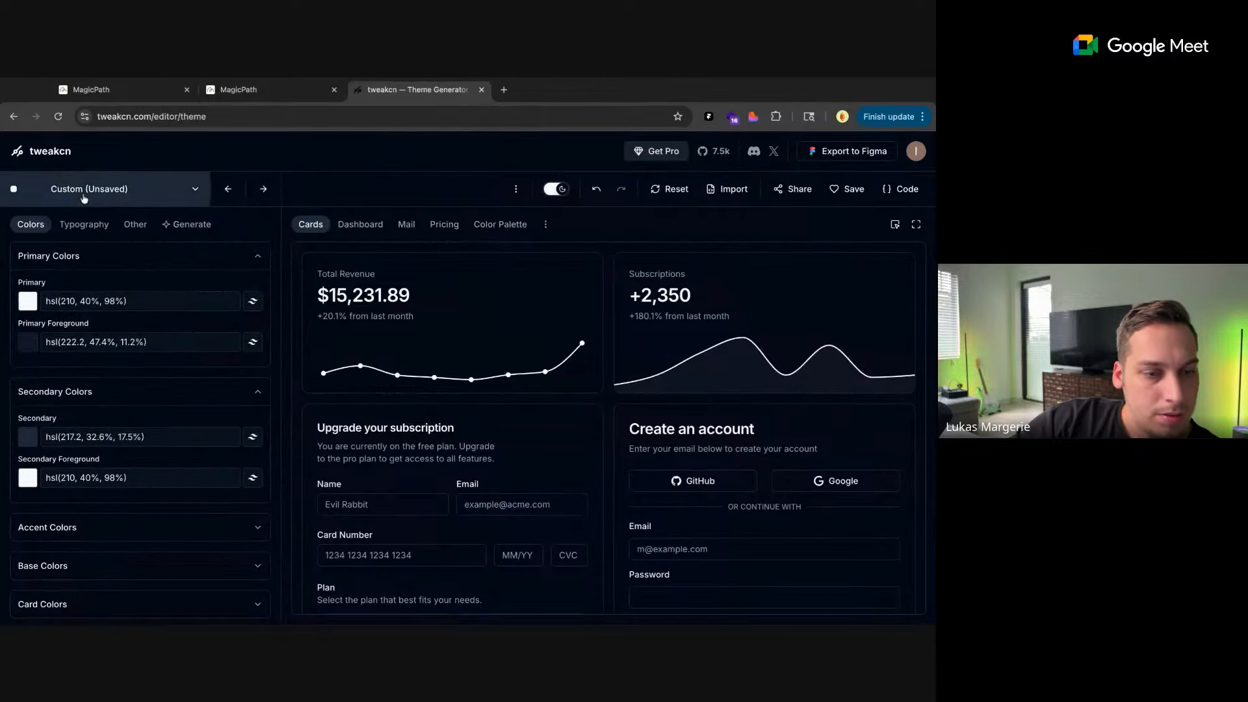
pyautogui.click(14, 118)
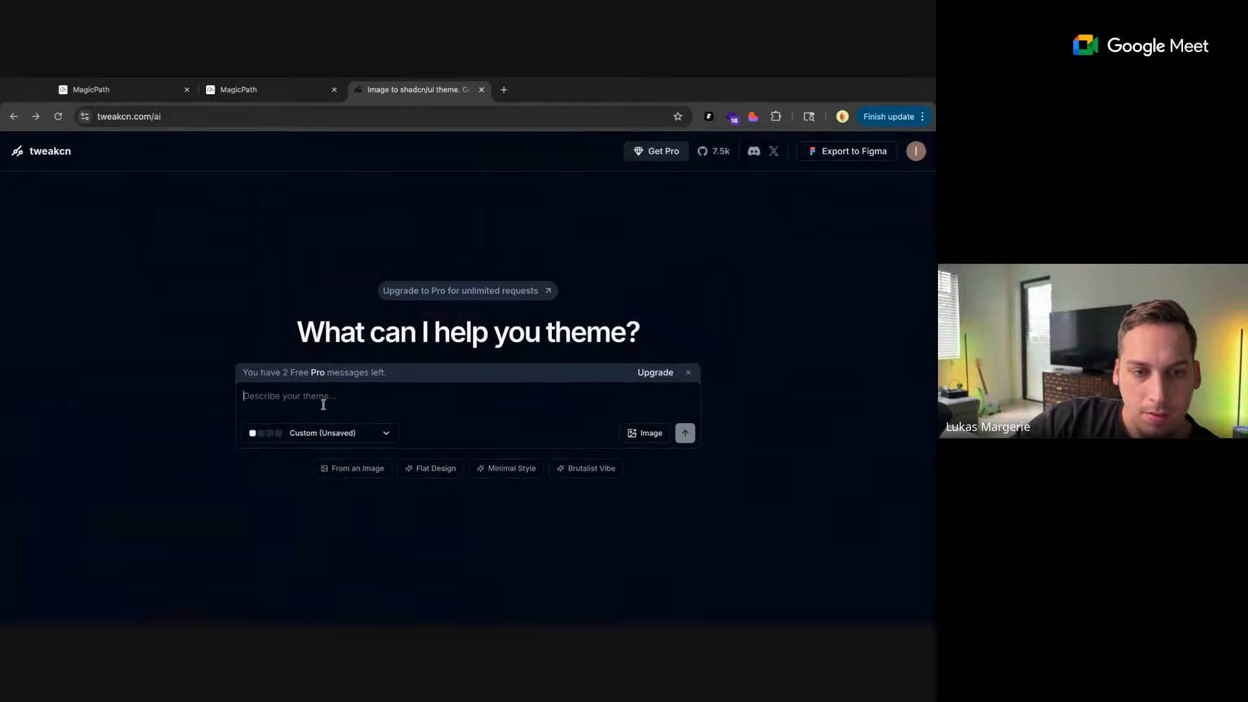
pyautogui.click(252, 91)
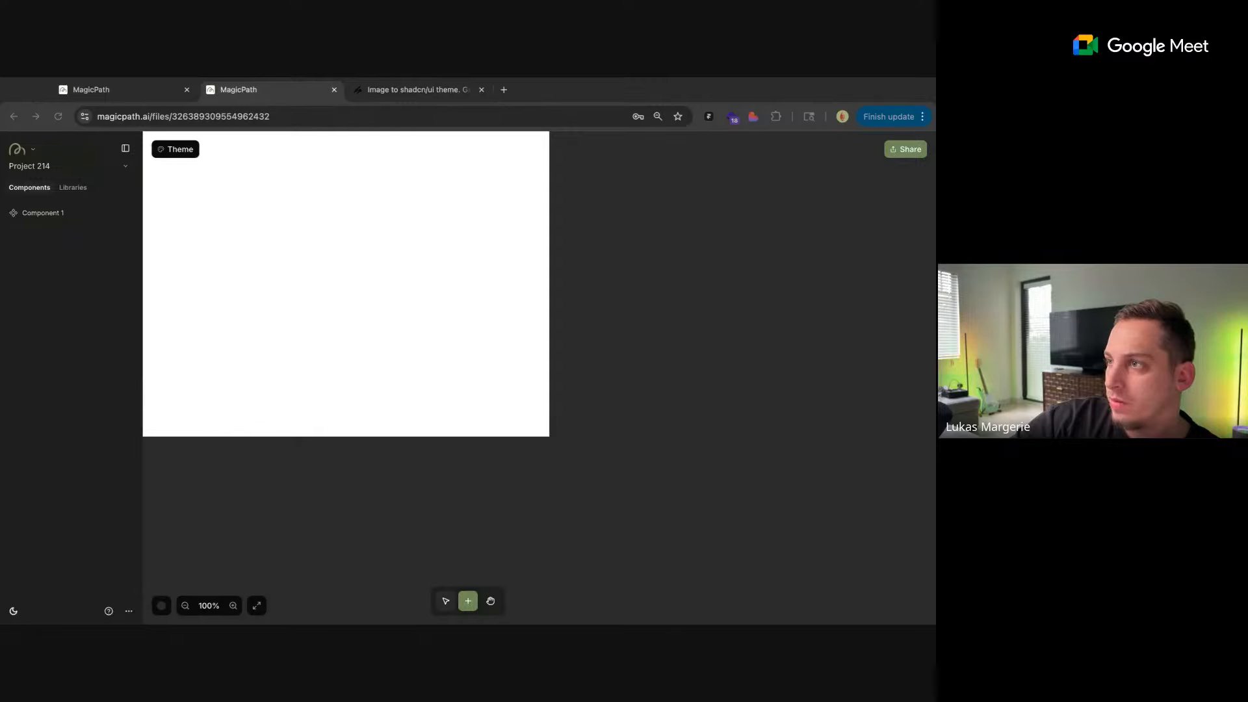
pyautogui.hotkey('ctrl', 'Tab')
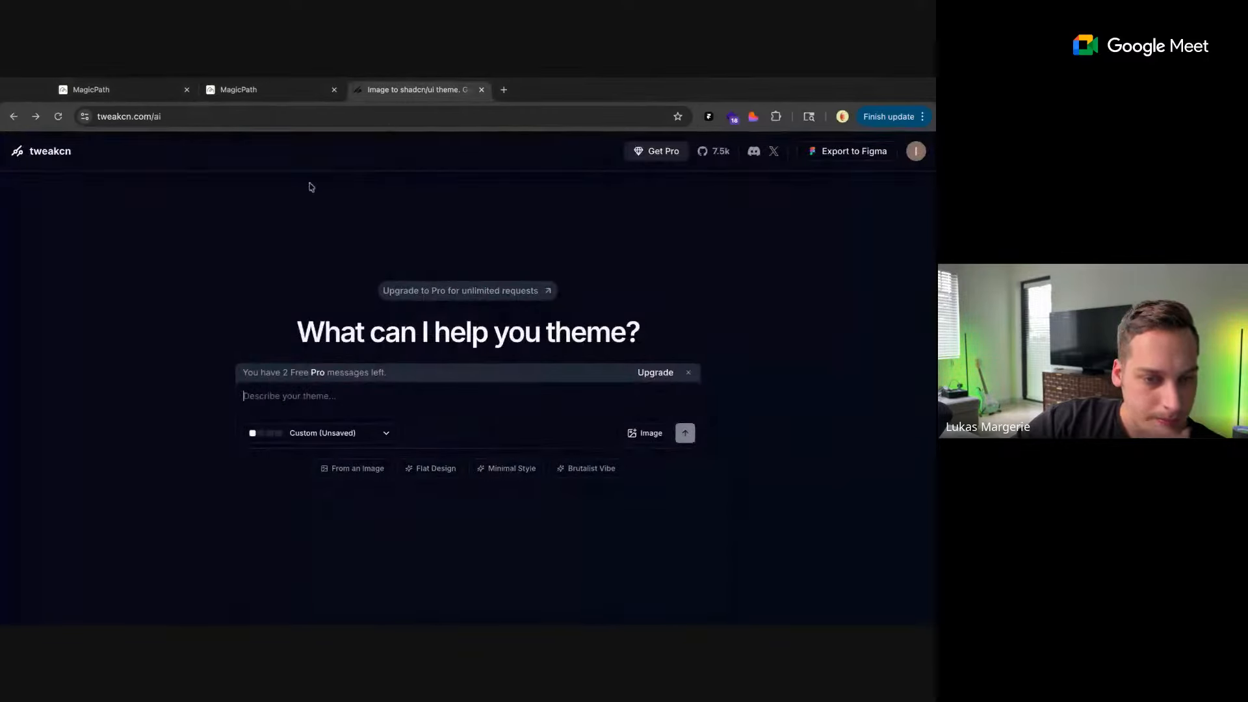
# Select the built-in Default theme as the base for the AI prompt
pyautogui.click(372, 435)
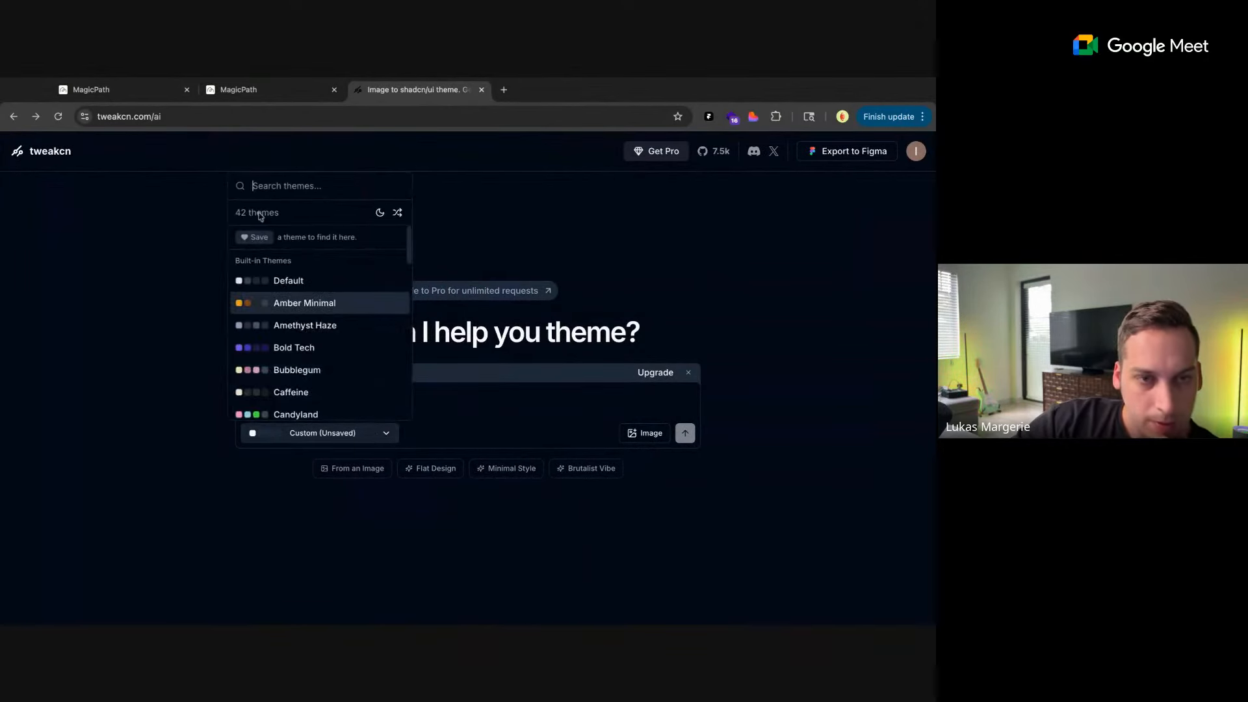
pyautogui.click(203, 122)
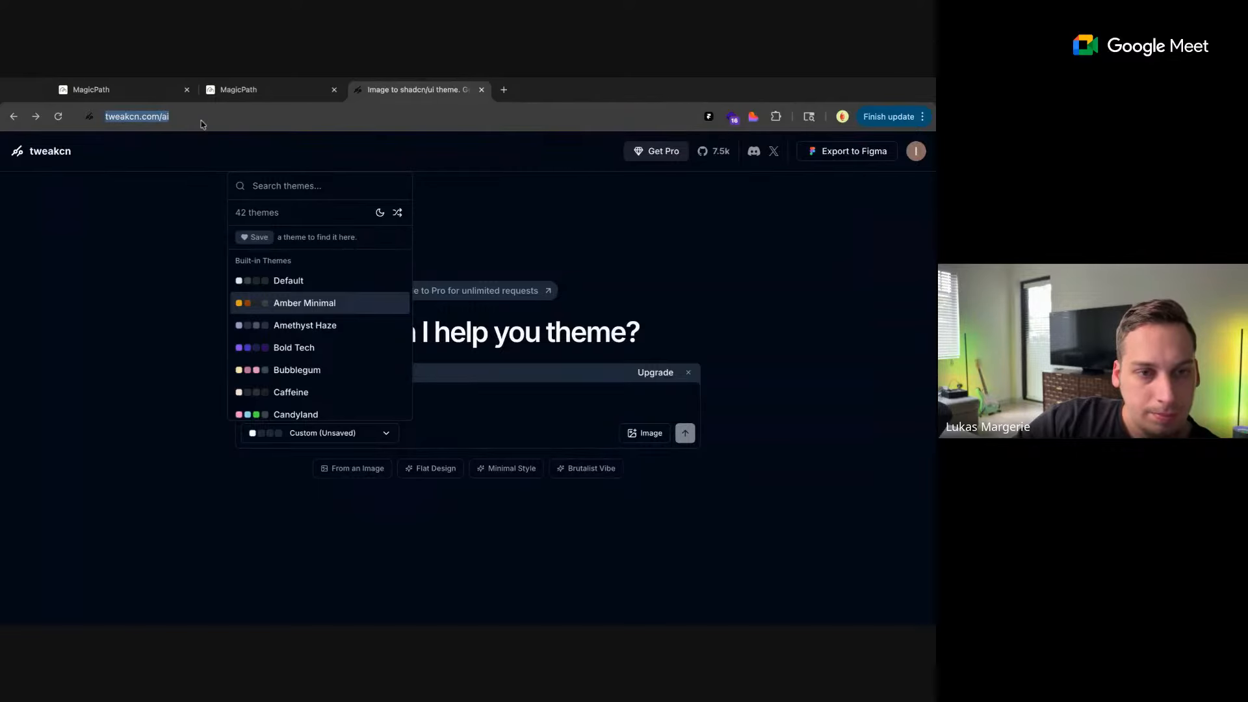
pyautogui.click(292, 280)
pyautogui.click(440, 393)
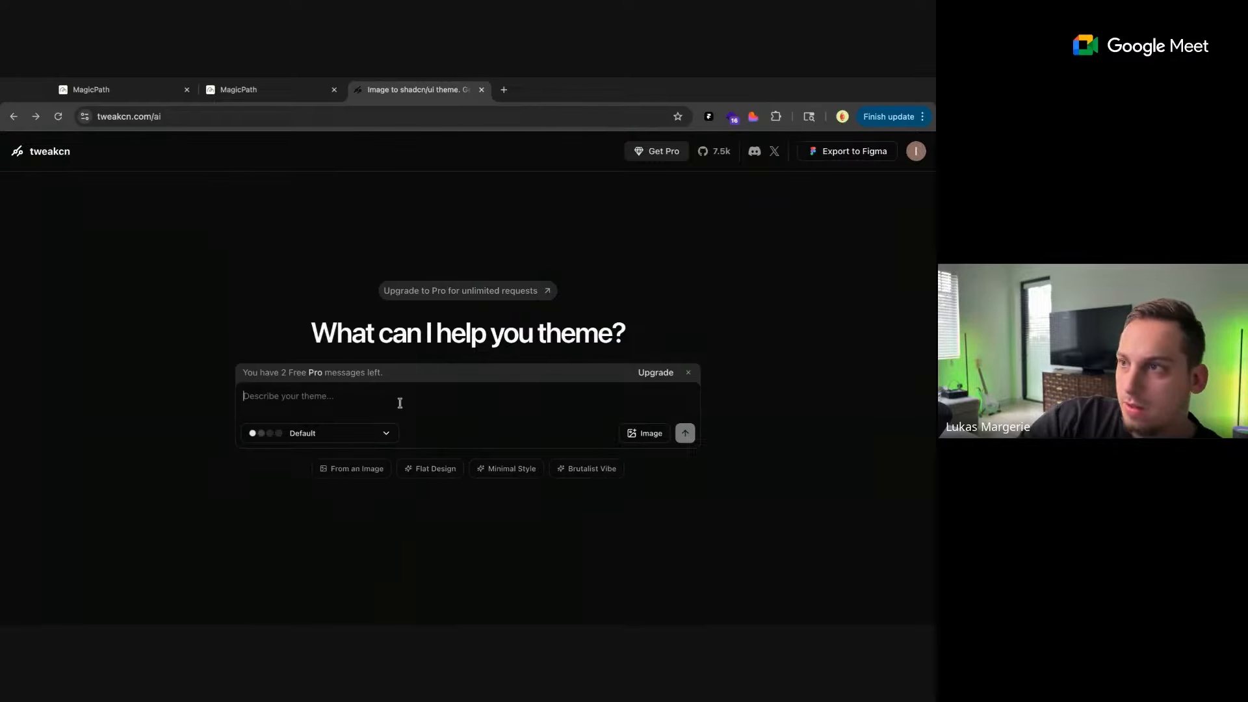
# Generate a theme from the prompt "use this color (#73875E) as the primary button color."
pyautogui.write('use this color')
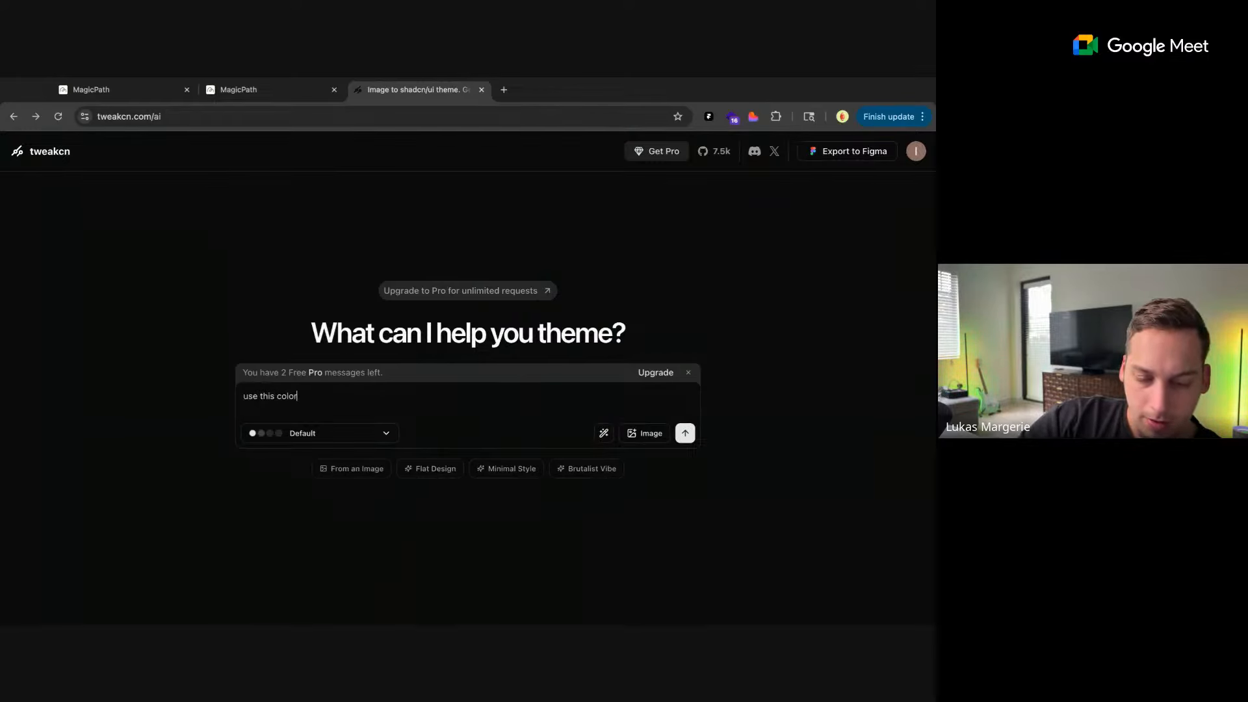
pyautogui.write(' (')
pyautogui.write('#73875E')
pyautogui.write(') ')
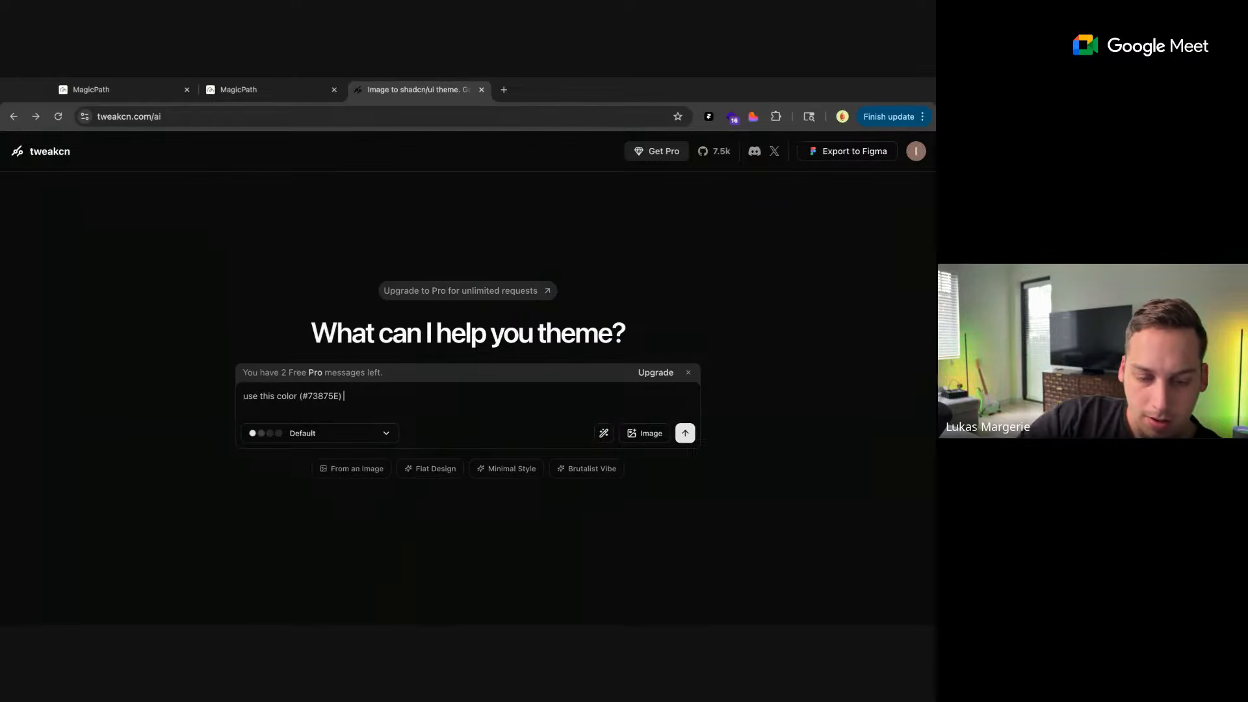
pyautogui.write('as the p')
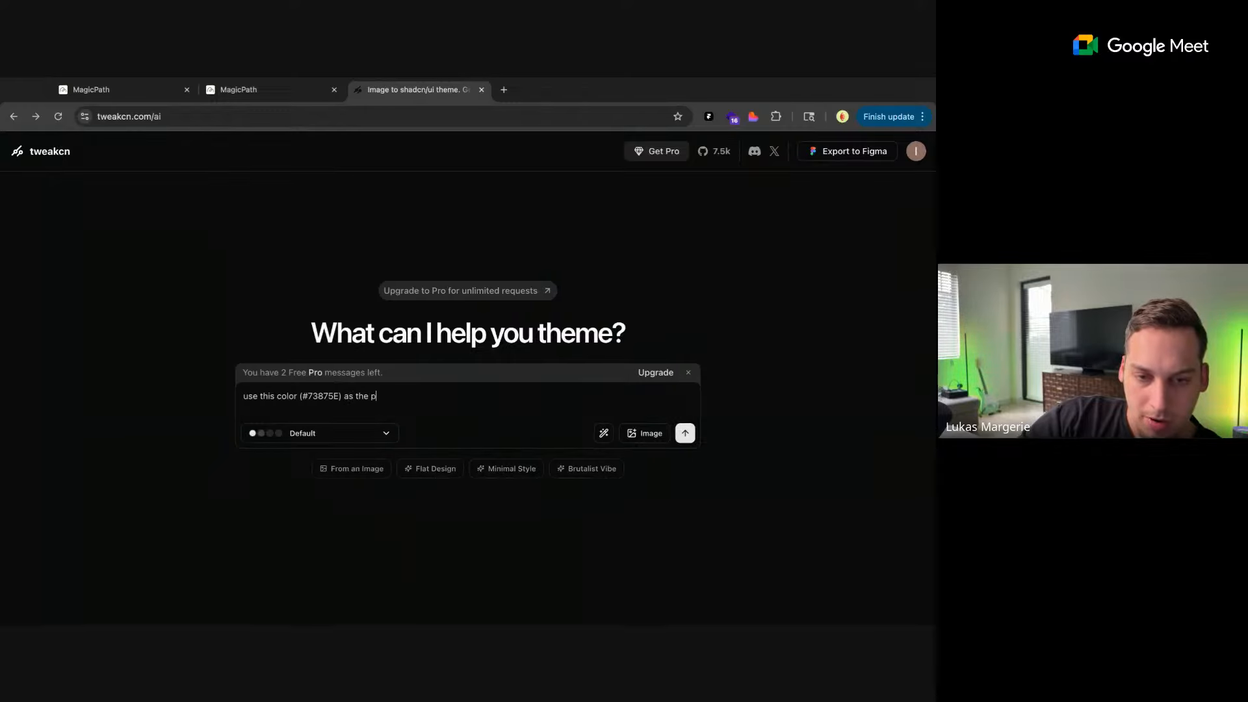
pyautogui.write('rimary button color.')
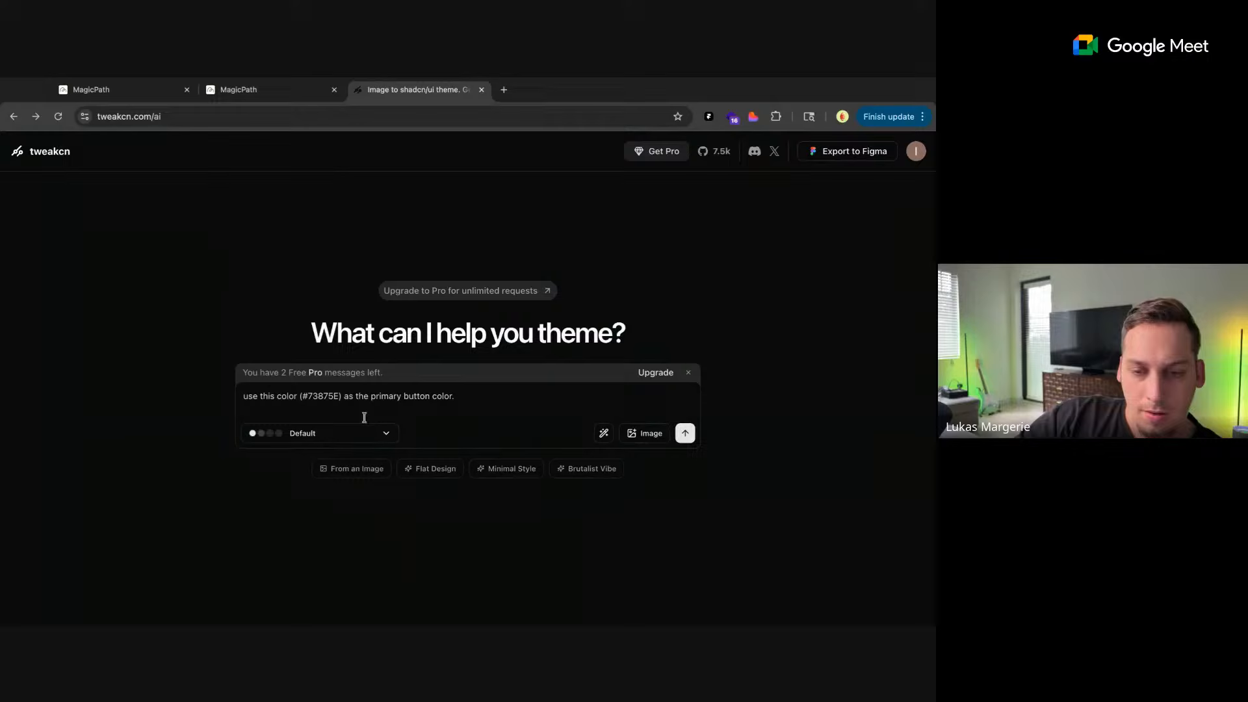
pyautogui.click(686, 434)
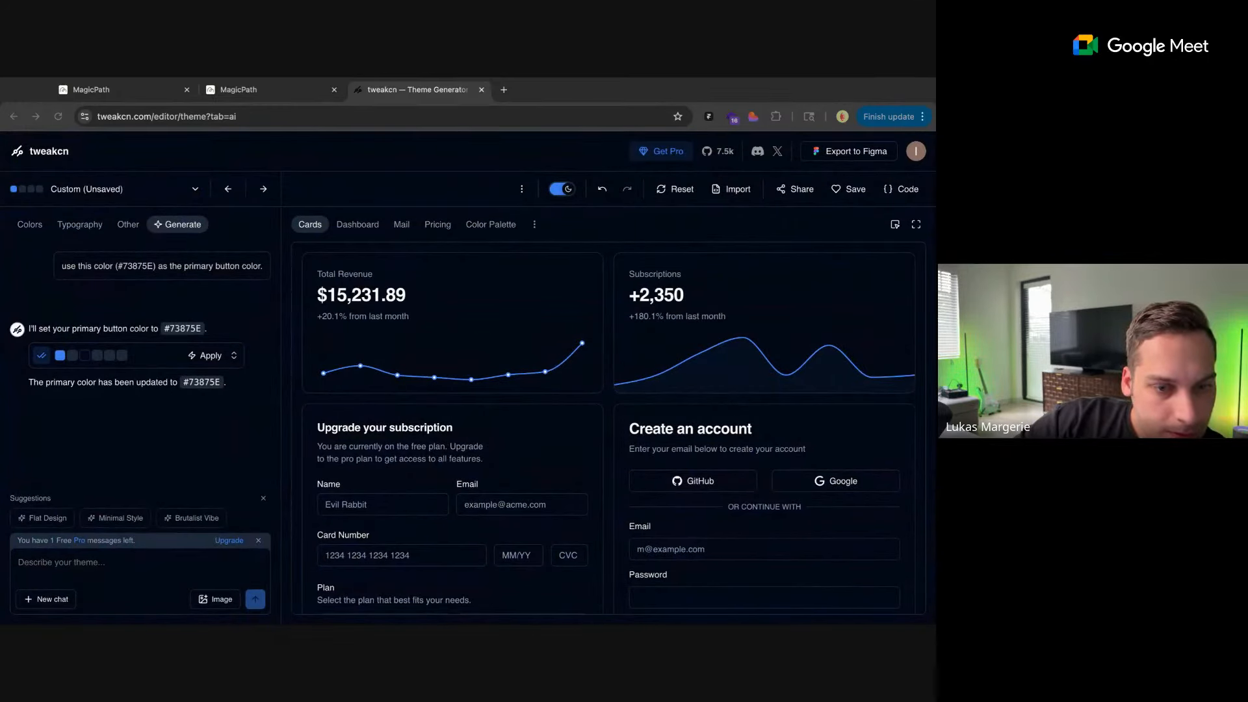
# Show the generated theme's colors and set its primary color to #73875e
pyautogui.click(183, 383)
pyautogui.moveTo(183, 382); pyautogui.dragTo(226, 382)
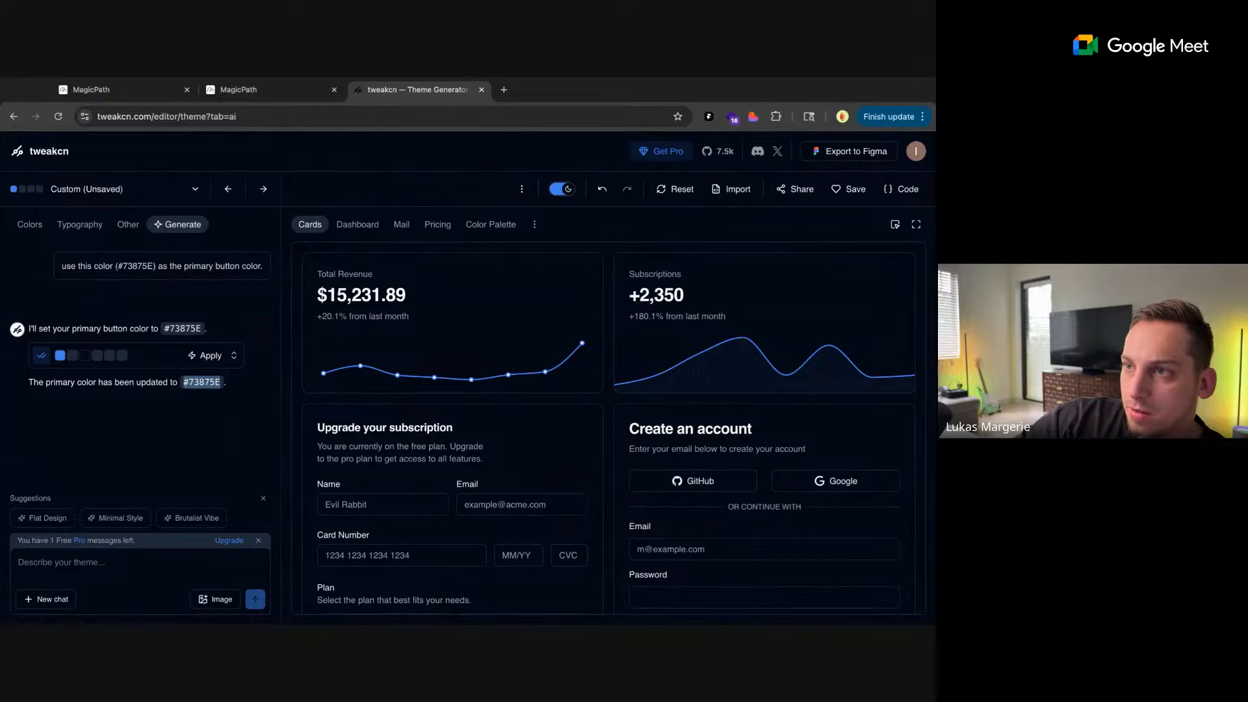
pyautogui.click(29, 224)
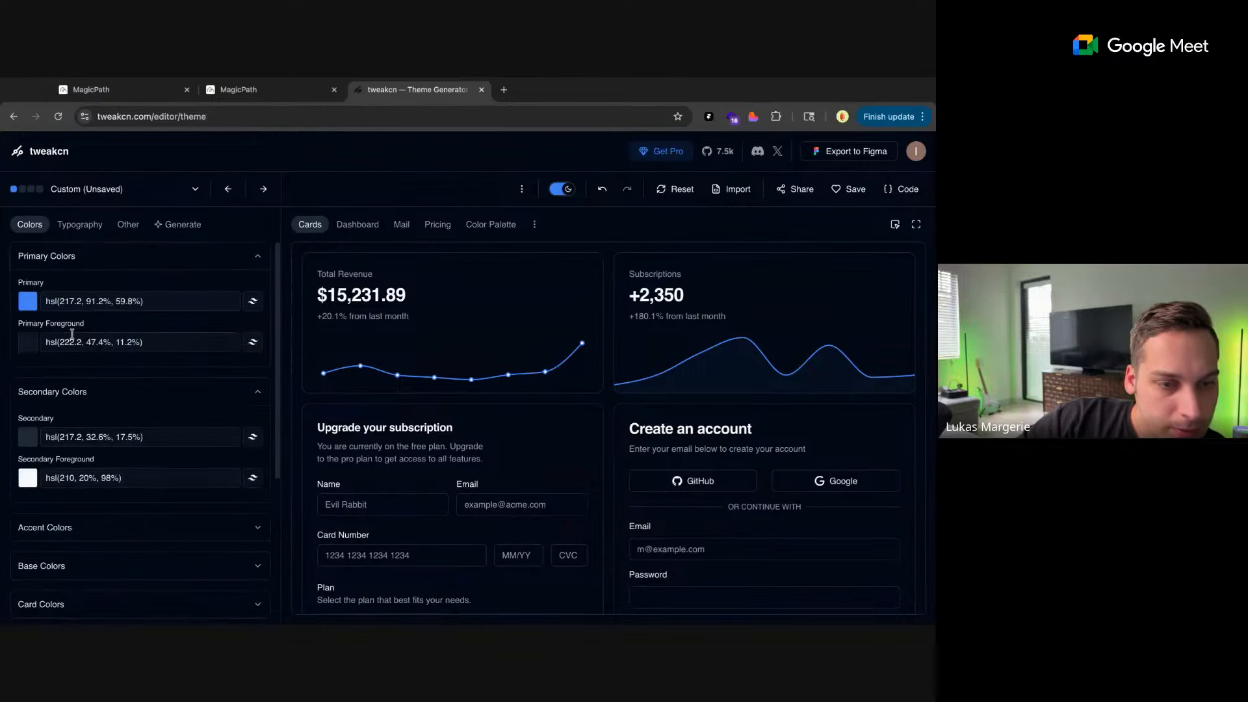
pyautogui.click(56, 302)
pyautogui.click(24, 306)
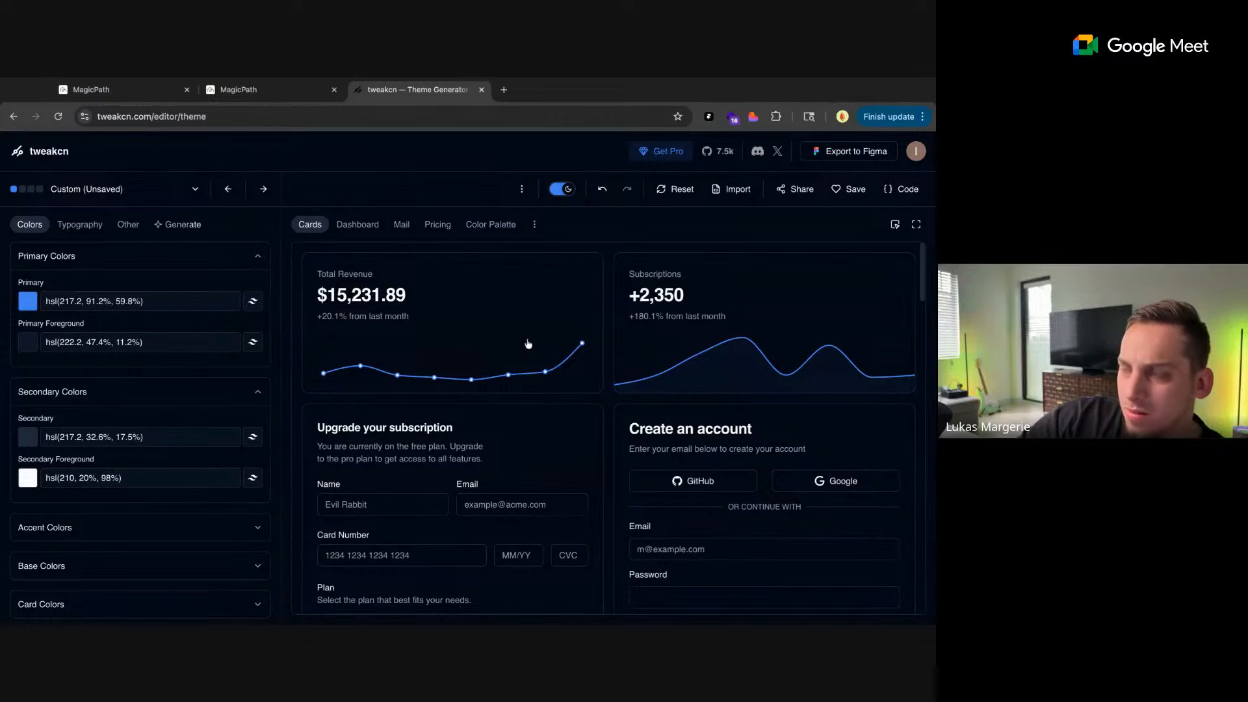
pyautogui.write('738')
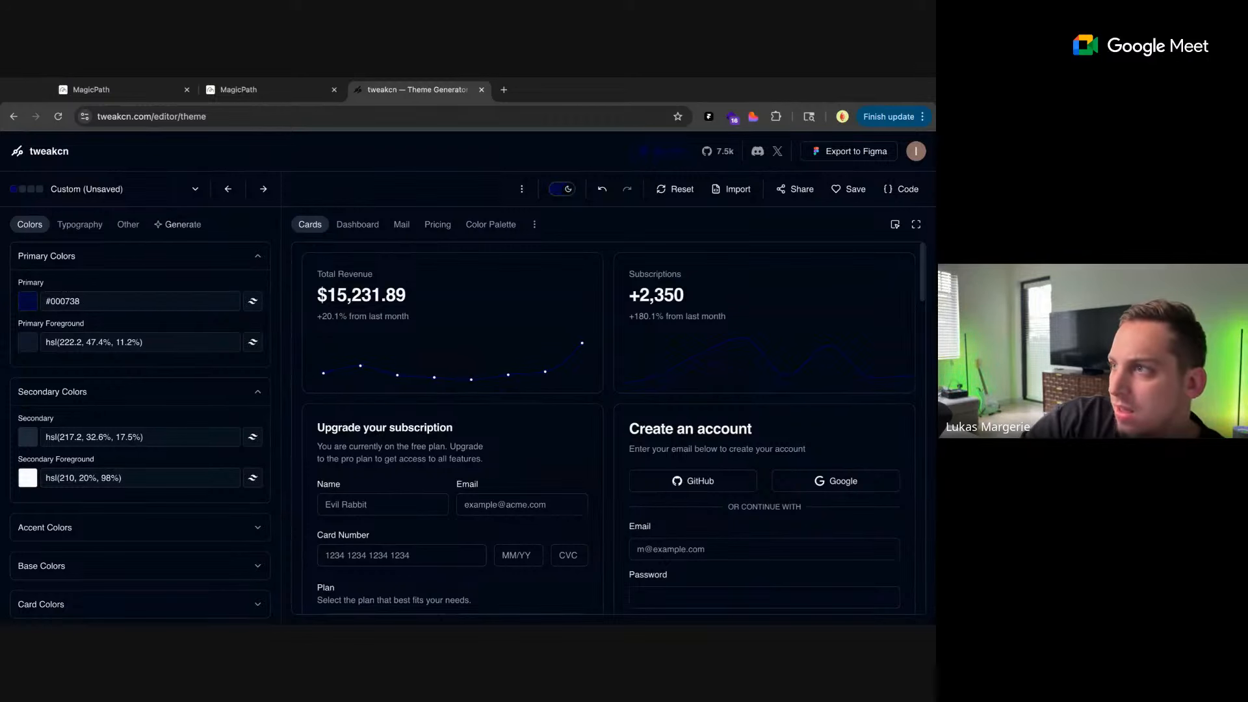
pyautogui.write('75e')
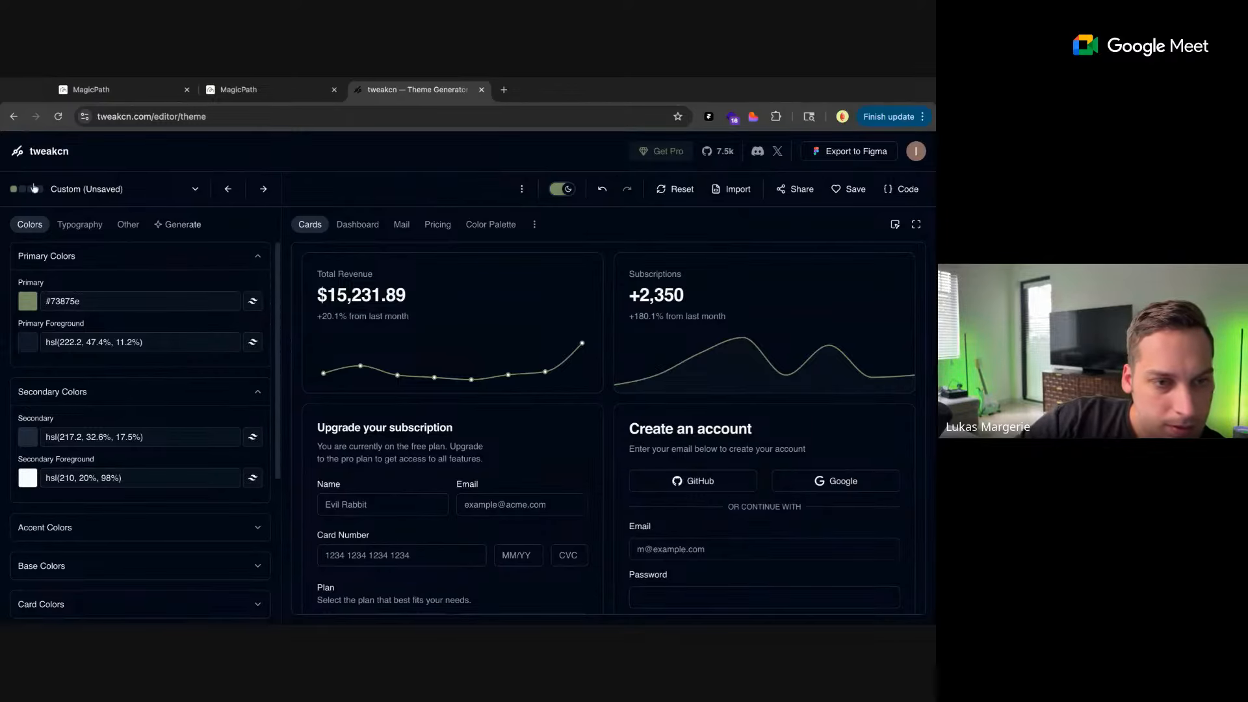
# Load the built-in Default theme in the editor and set its dark-mode primary color to #73875e
pyautogui.click(59, 192)
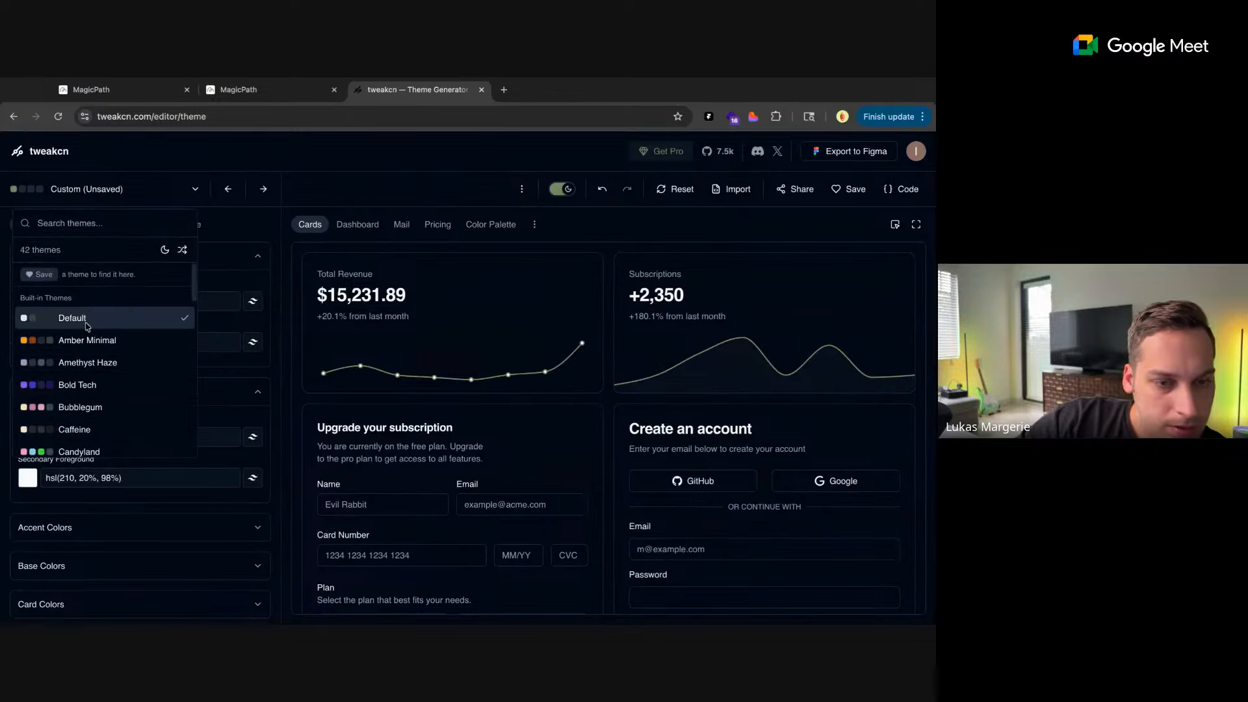
pyautogui.click(86, 324)
pyautogui.click(258, 324)
pyautogui.click(104, 304)
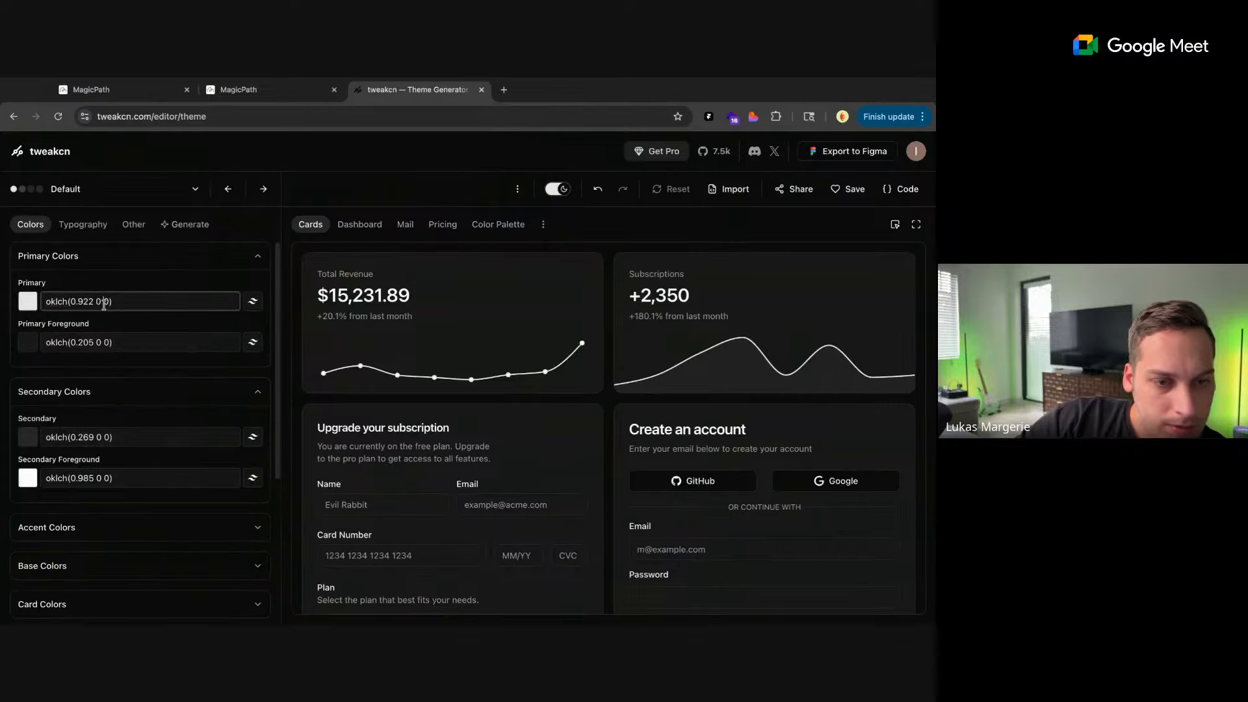
pyautogui.tripleClick(104, 305)
pyautogui.click(35, 315)
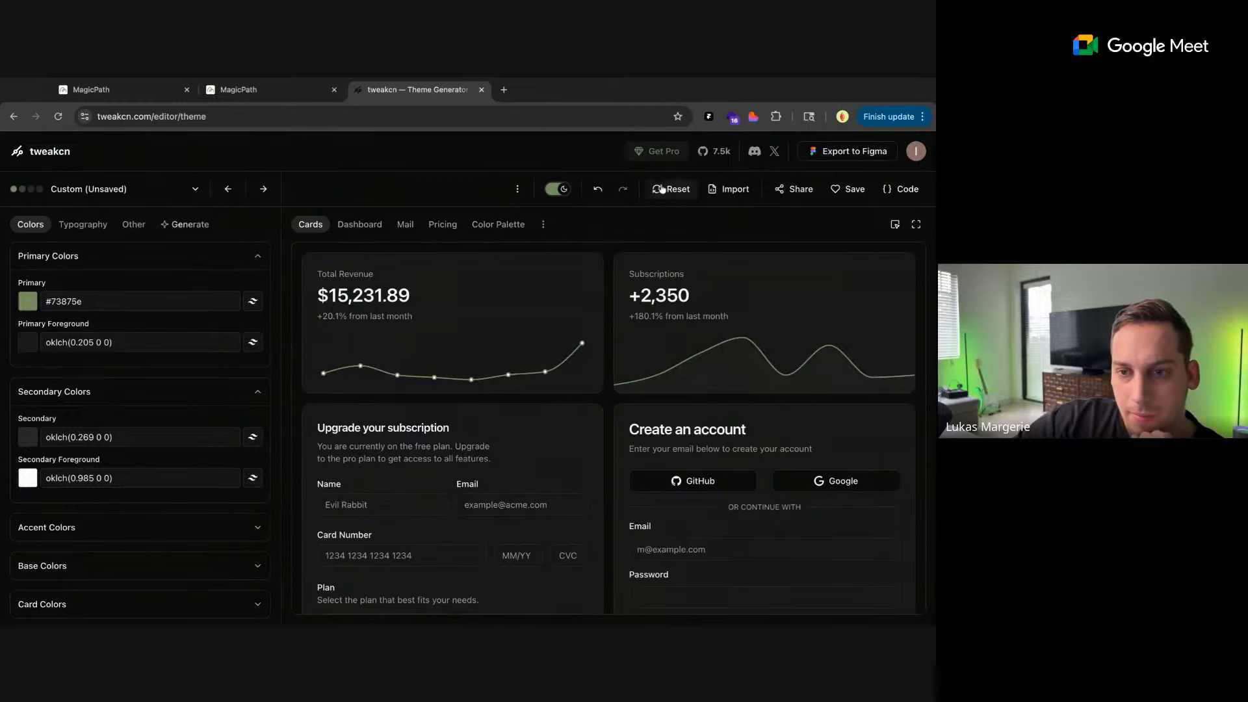
# Change the theme to light mode and set its primary and secondary foreground colors to #73875e
pyautogui.click(562, 189)
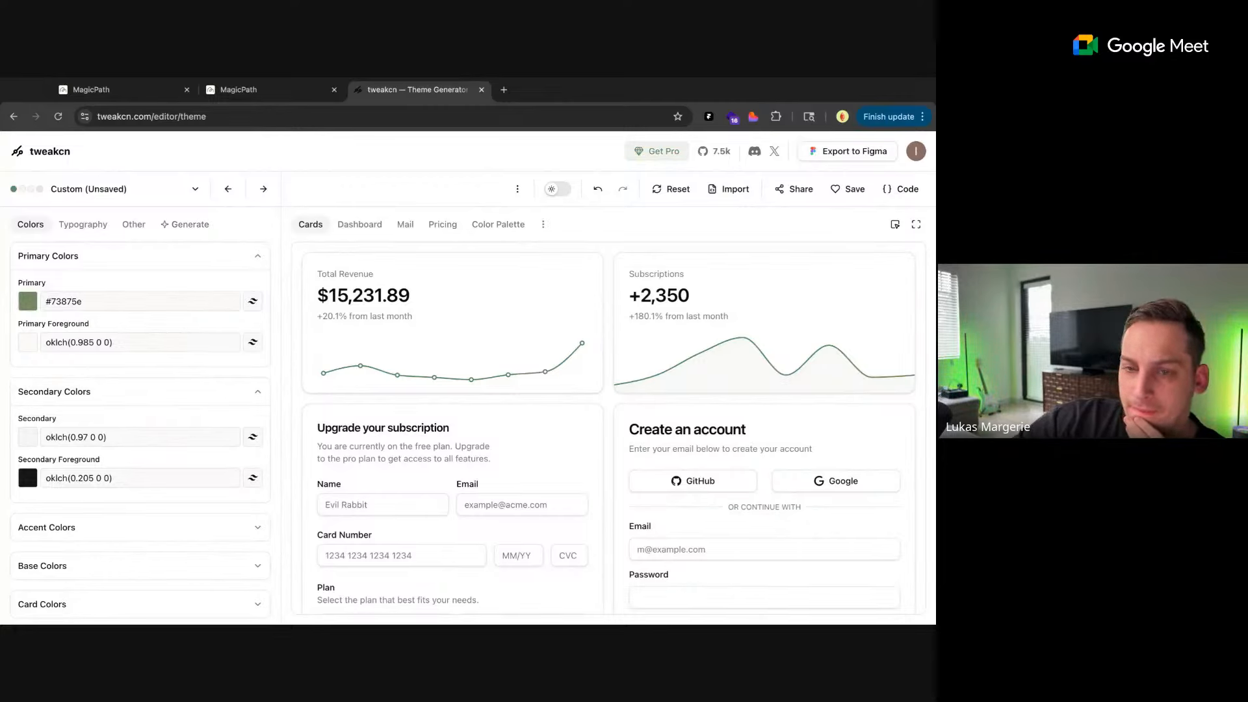
pyautogui.click(35, 482)
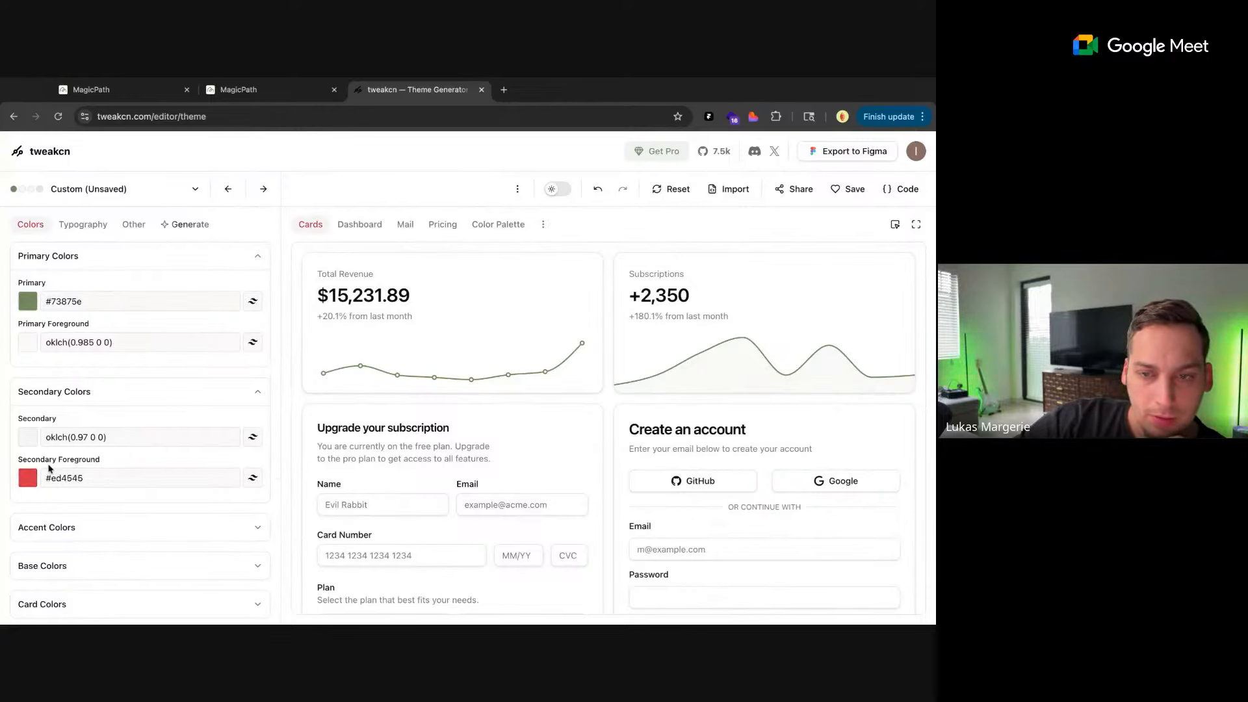
pyautogui.click(48, 468)
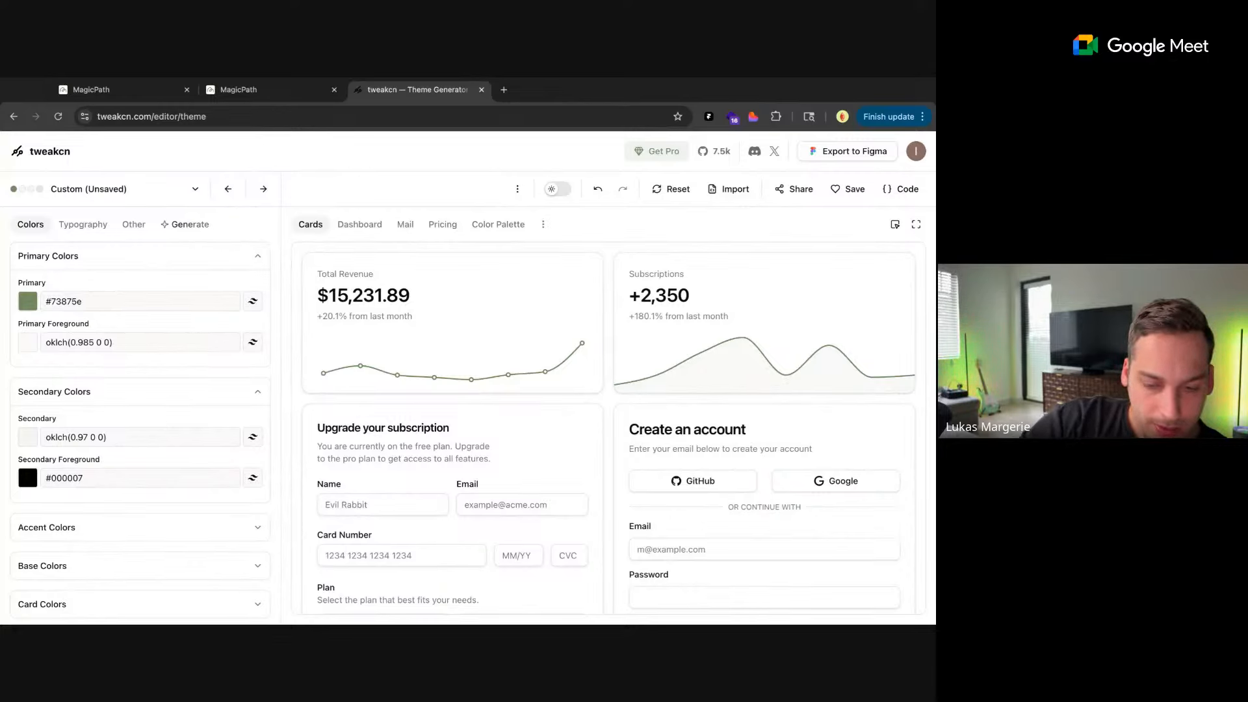
pyautogui.write('3875e')
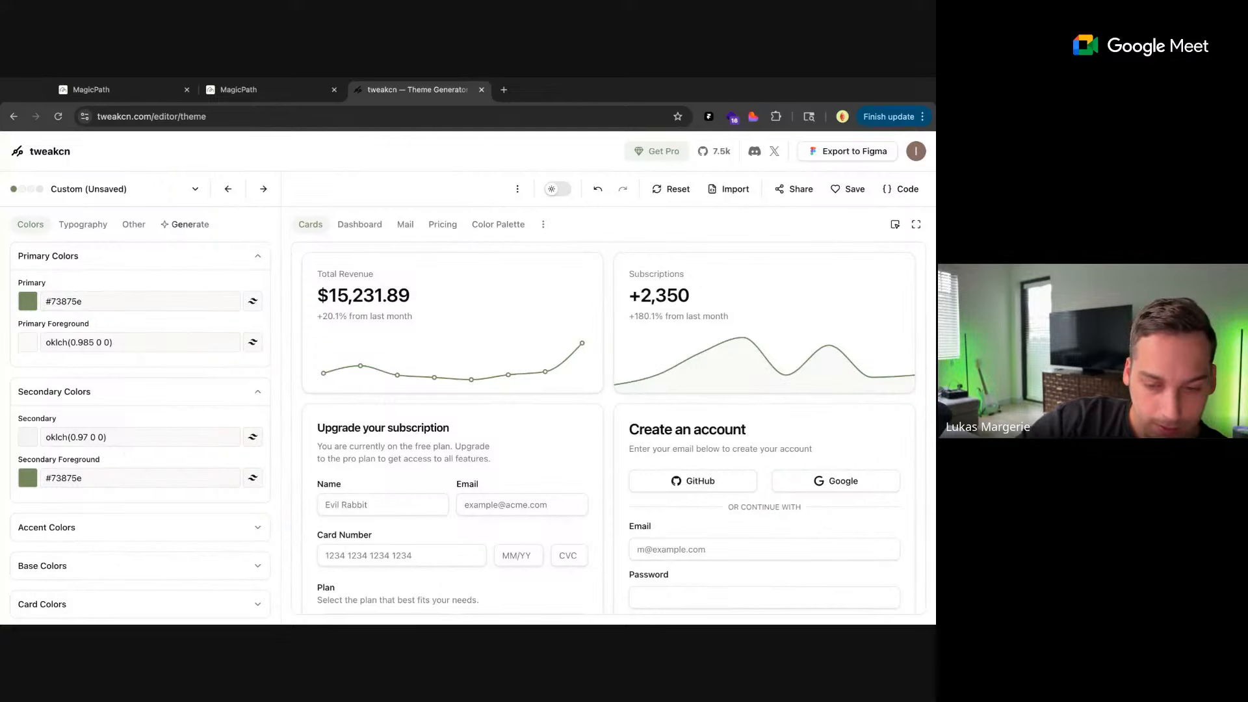
# Set the light-mode secondary color to the pale green #e0e4dc
pyautogui.moveTo(155, 538); pyautogui.dragTo(158, 520)
pyautogui.write('73875e')
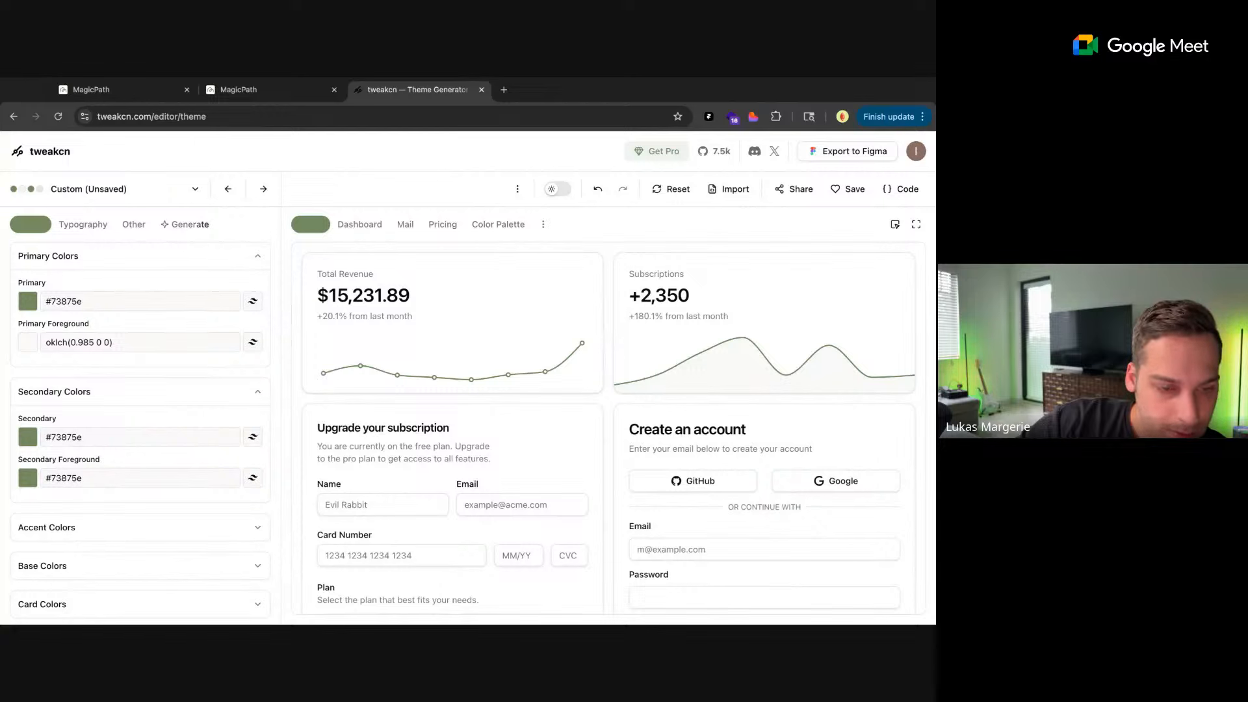
pyautogui.write('d9ded3')
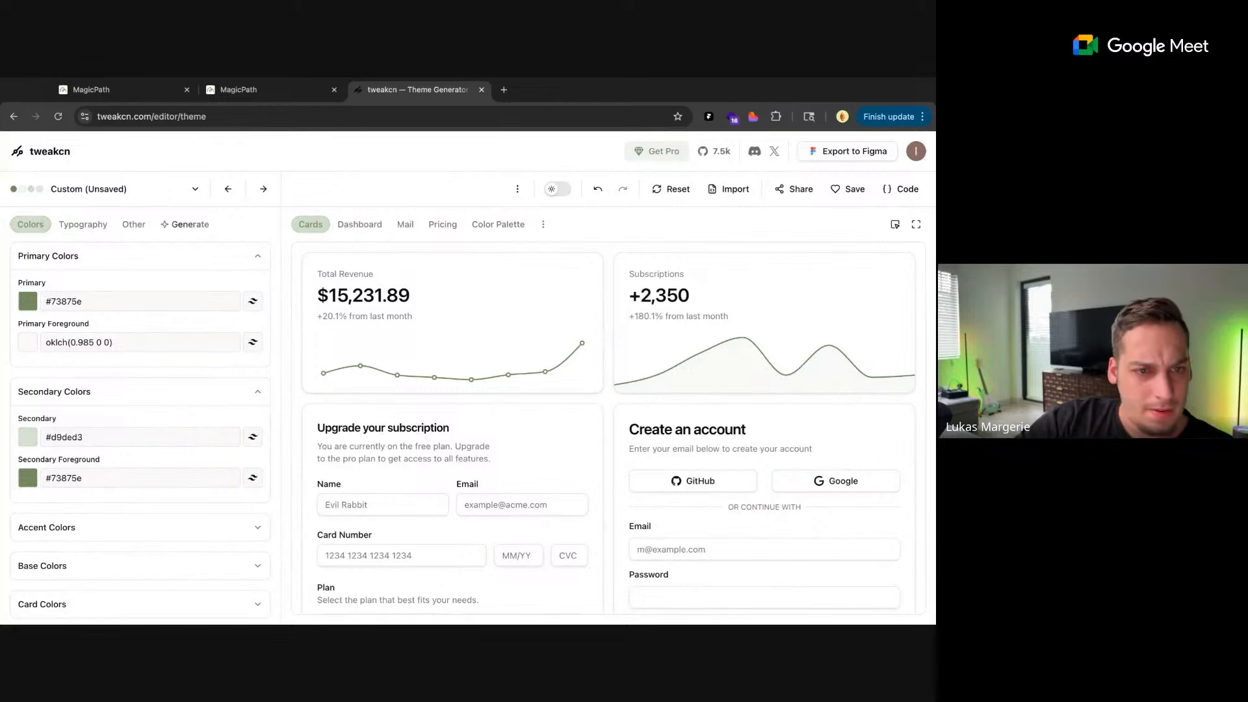
pyautogui.moveTo(26, 461); pyautogui.dragTo(24, 458)
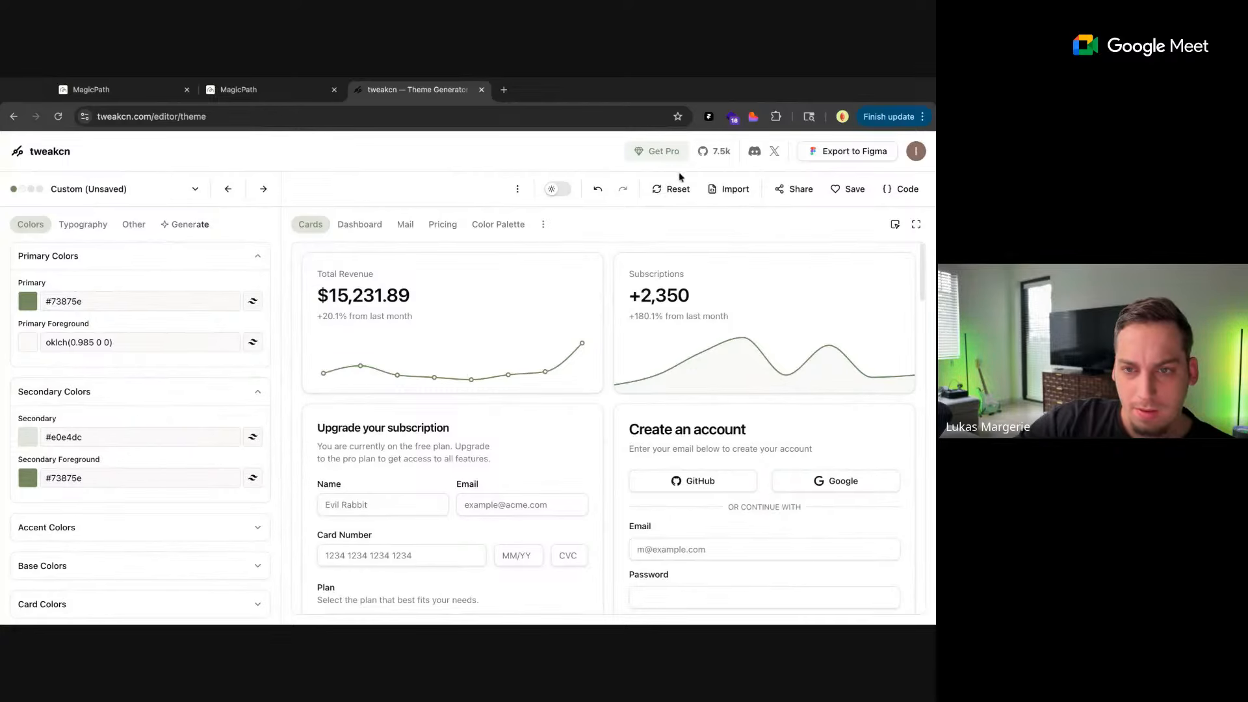
# Compare the theme's dark and light modes, and examine the preview cards and the list of color groups
pyautogui.click(556, 192)
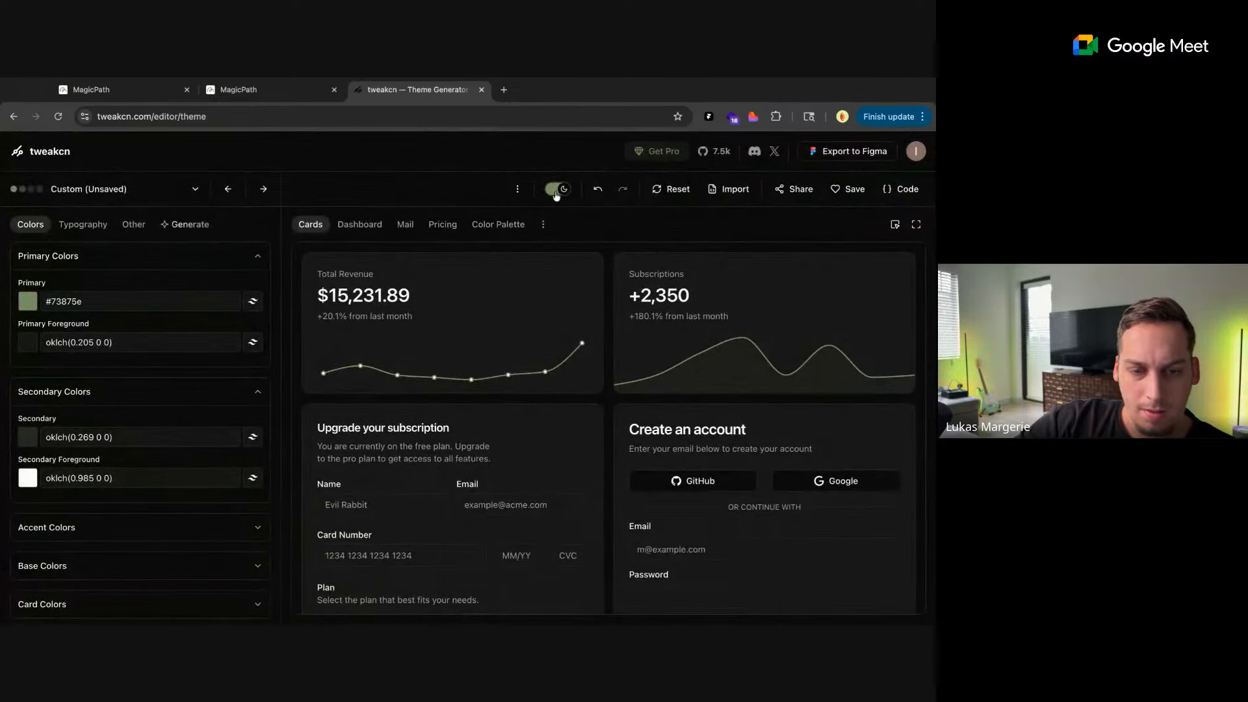
pyautogui.click(557, 192)
pyautogui.scroll(-2, 122, 424)
pyautogui.scroll(-3, 435, 414)
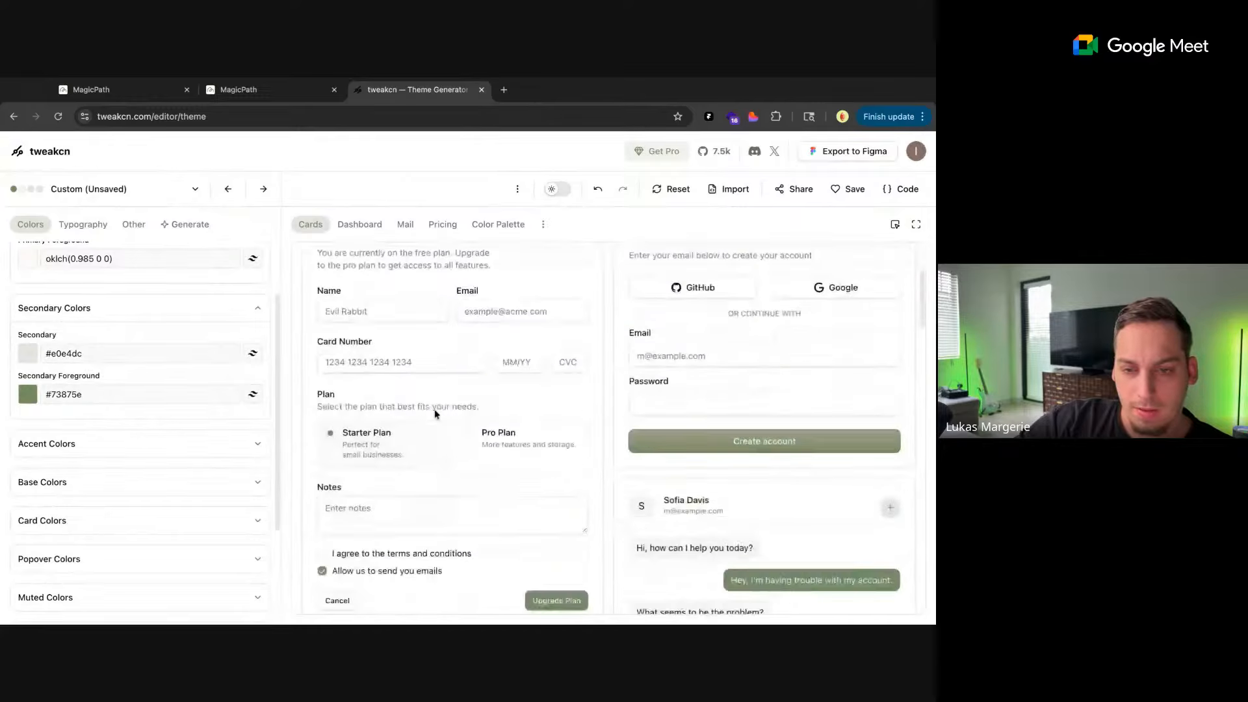
pyautogui.scroll(3, 435, 413)
pyautogui.scroll(2, 177, 446)
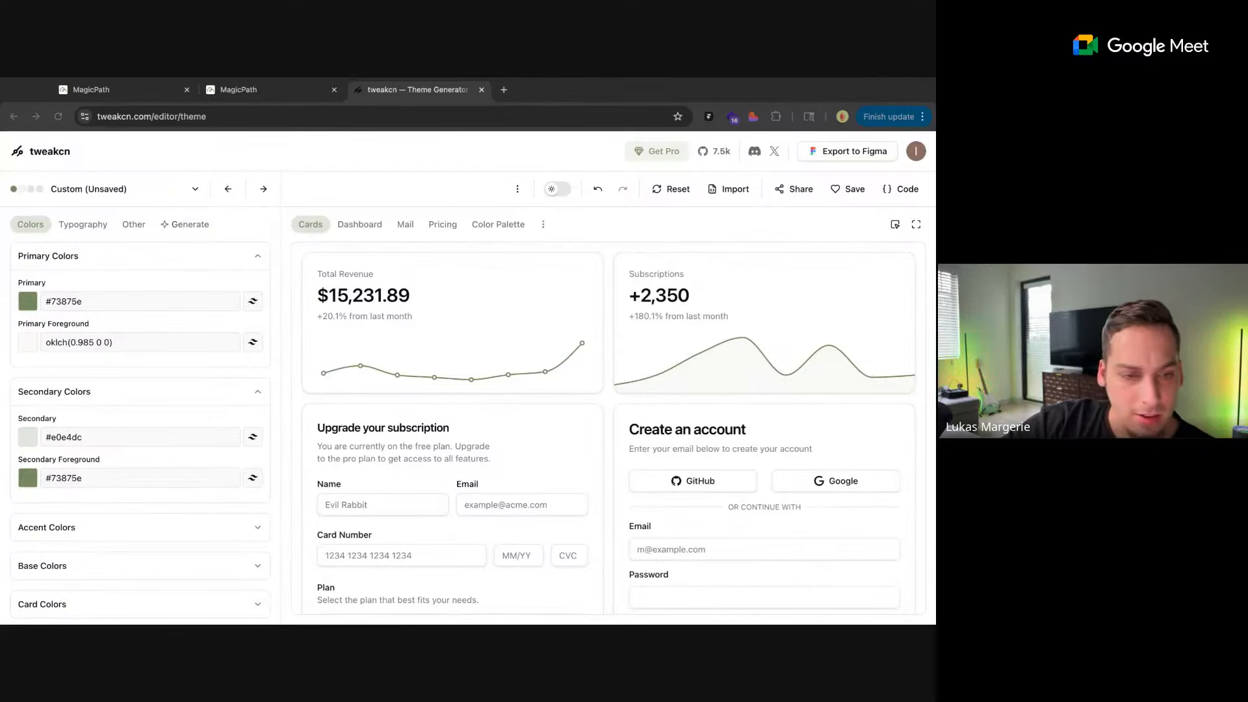
pyautogui.scroll(-4, 140, 423)
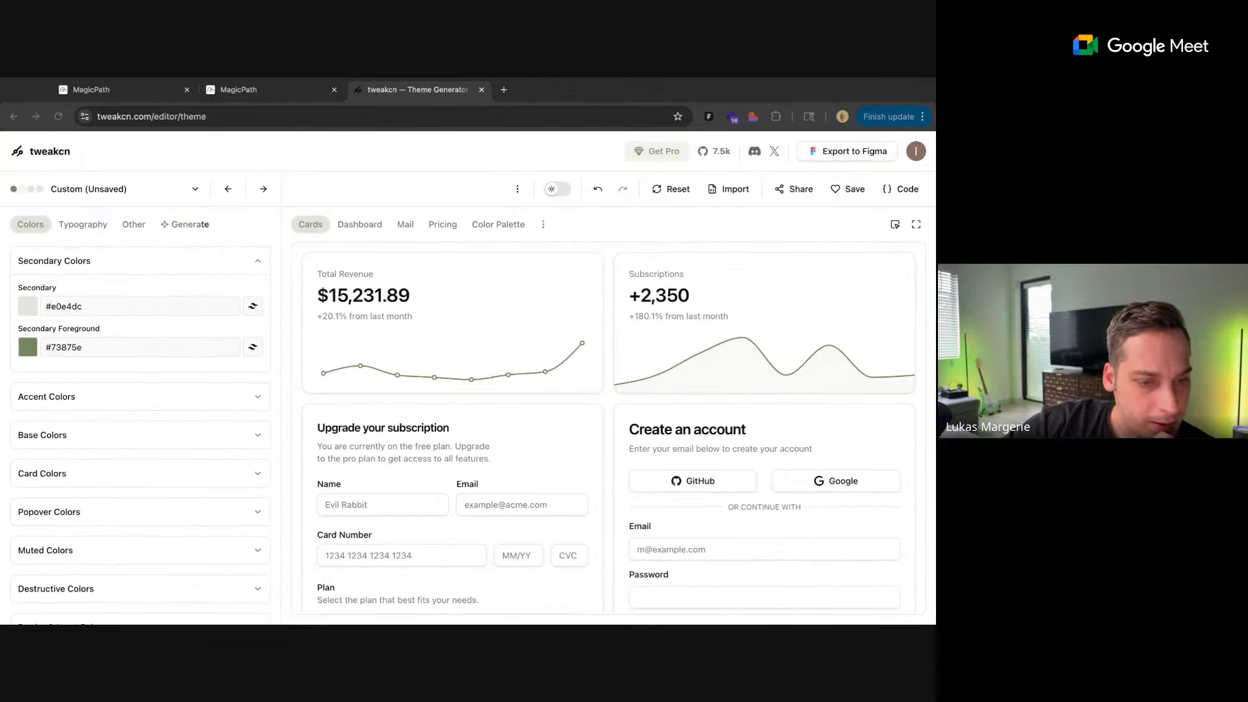
# Set the light-mode base background color to the cream #f7f6ee
pyautogui.click(192, 435)
pyautogui.click(40, 480)
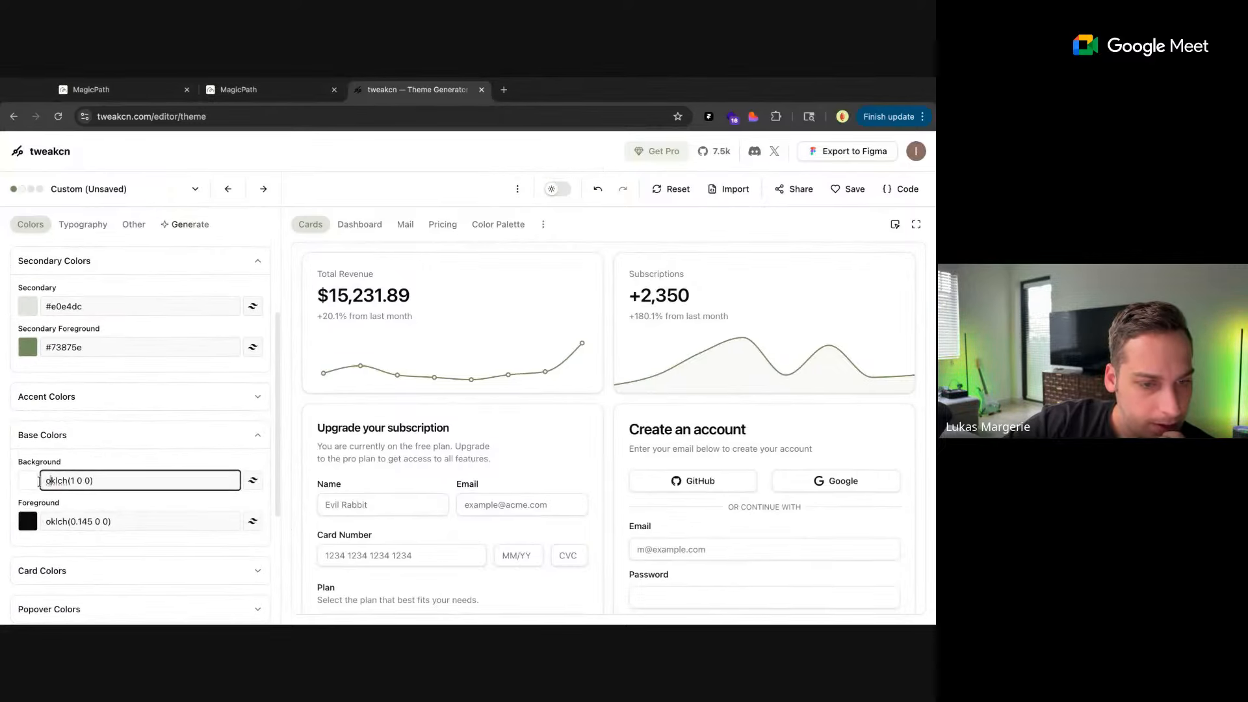
pyautogui.click(32, 482)
pyautogui.moveTo(63, 475); pyautogui.dragTo(21, 322)
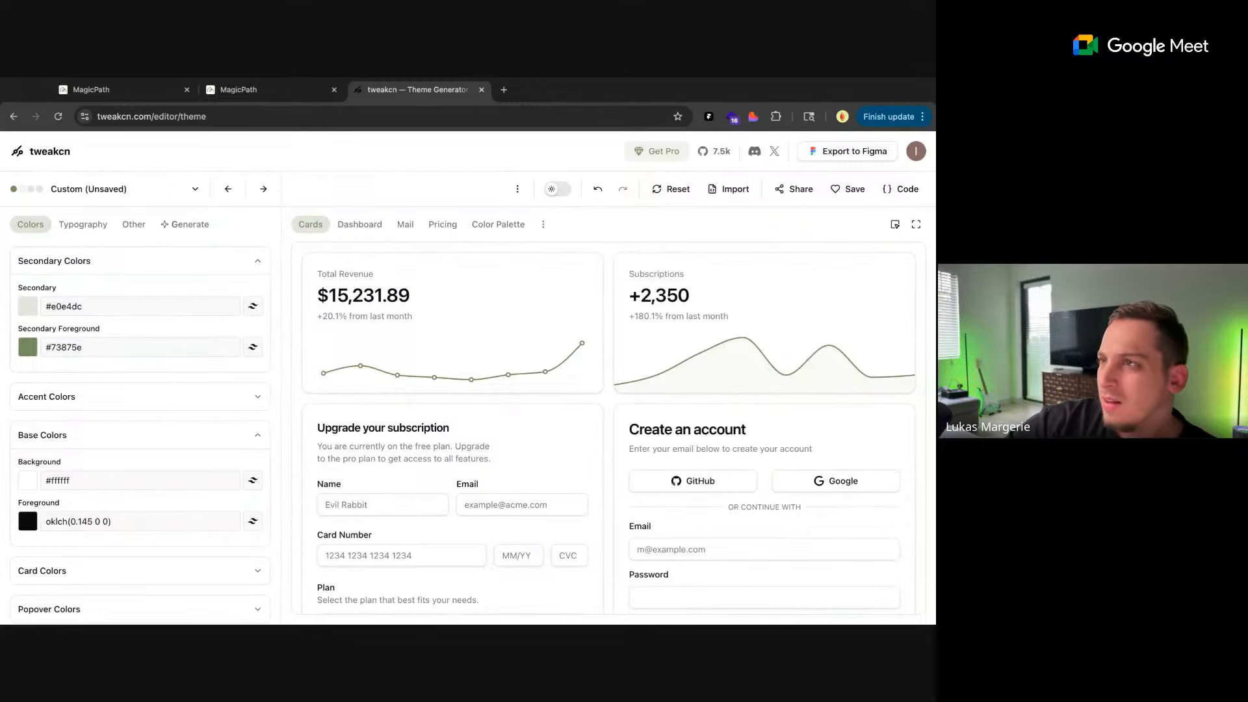
pyautogui.press('super+z')
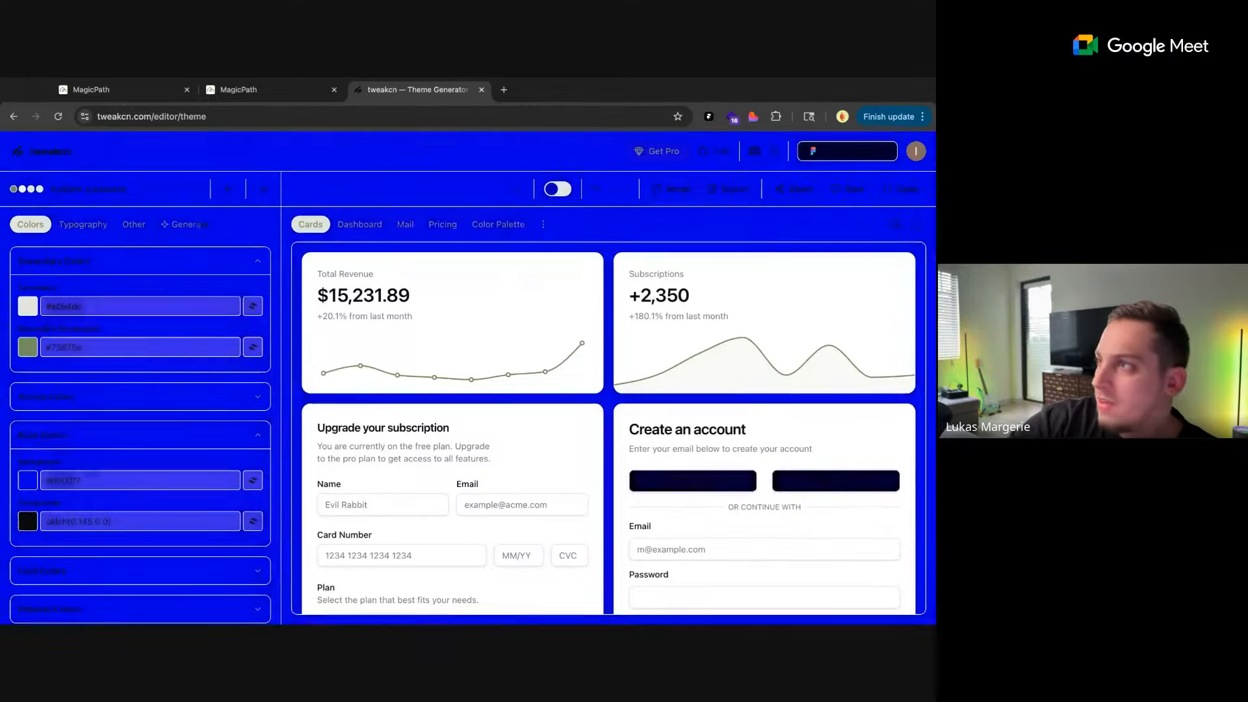
pyautogui.write('f6ee')
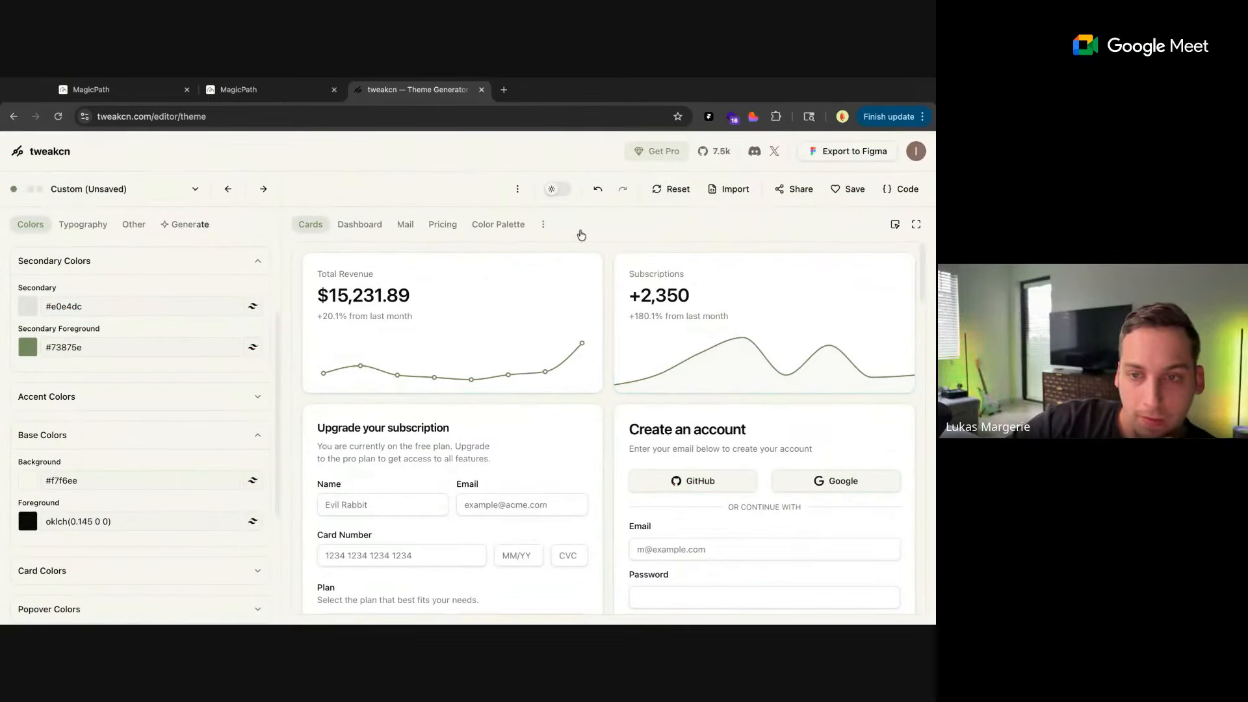
# Compare the theme's dark and light modes, and copy its Tailwind v4 theme code in oklch format
pyautogui.click(563, 192)
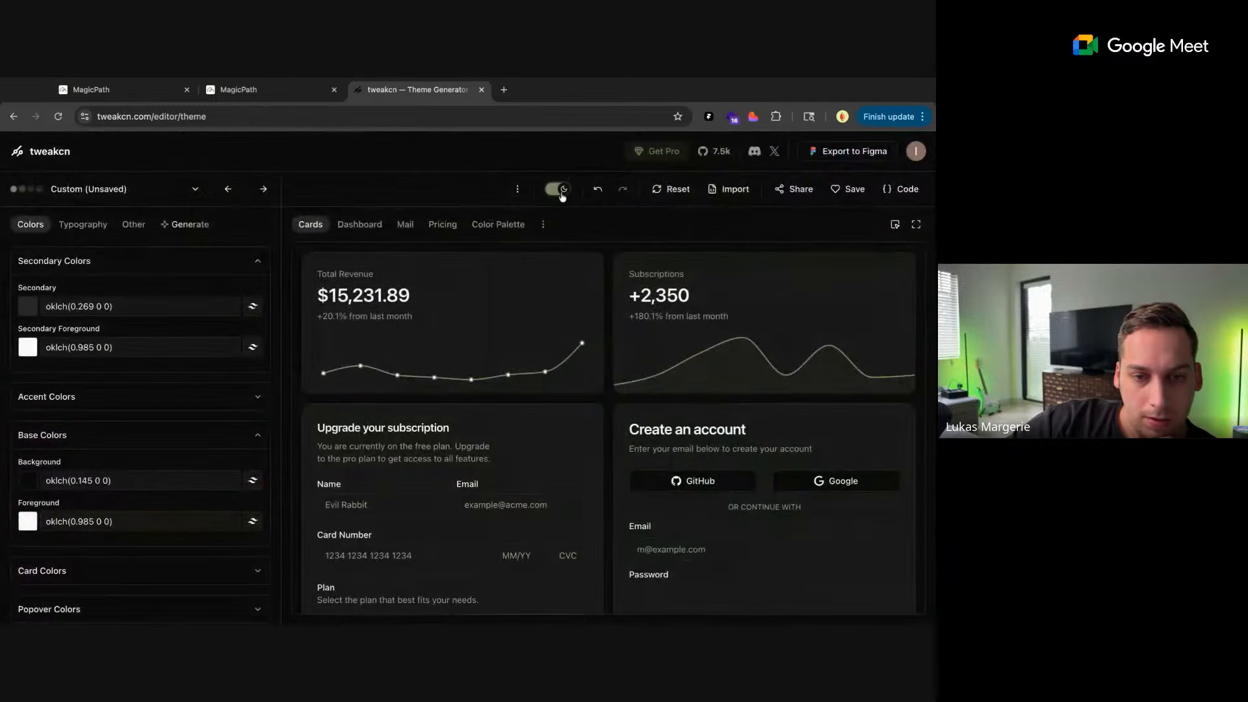
pyautogui.click(562, 193)
pyautogui.click(563, 195)
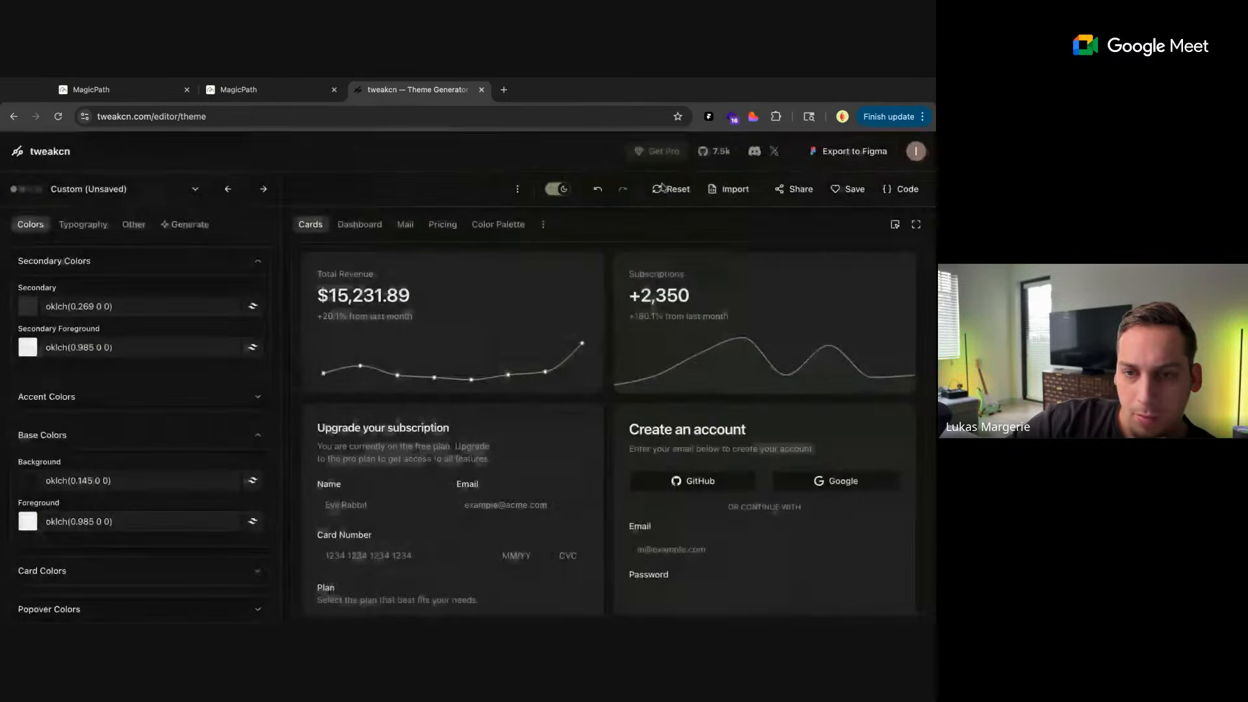
pyautogui.click(900, 189)
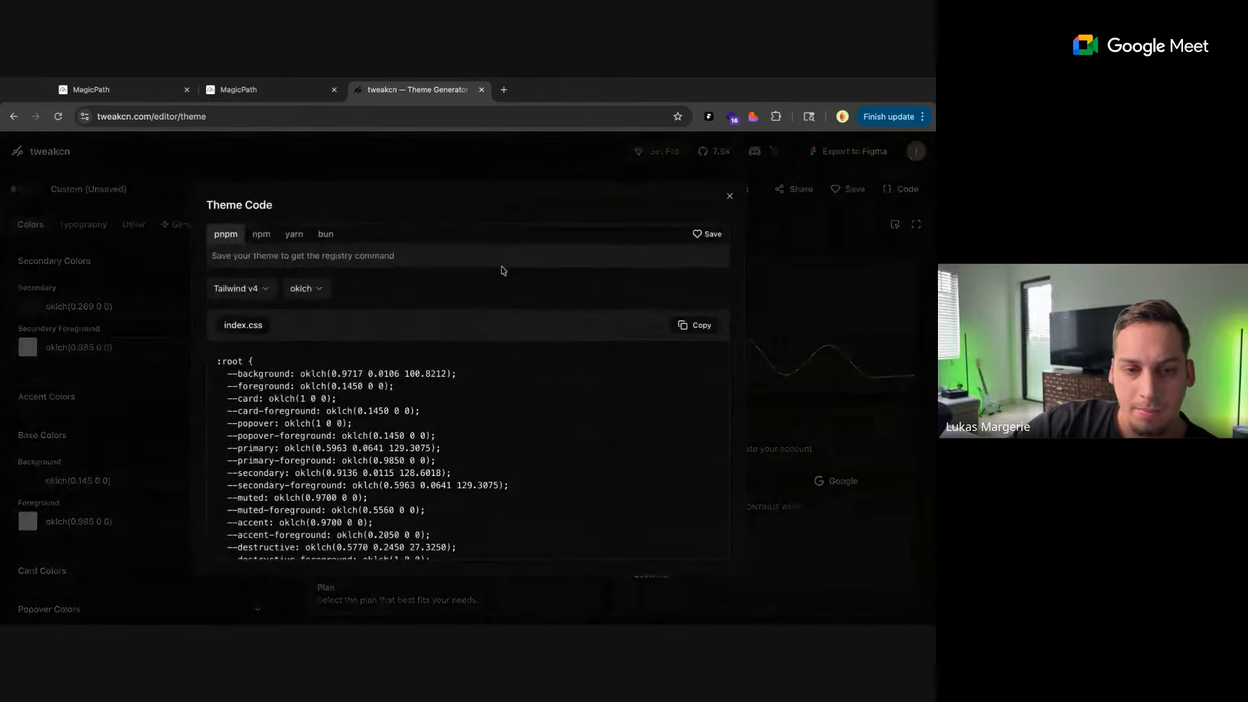
pyautogui.click(695, 325)
# Switch to the MagicPath project and import the copied CSS code into its theme settings
pyautogui.click(259, 89)
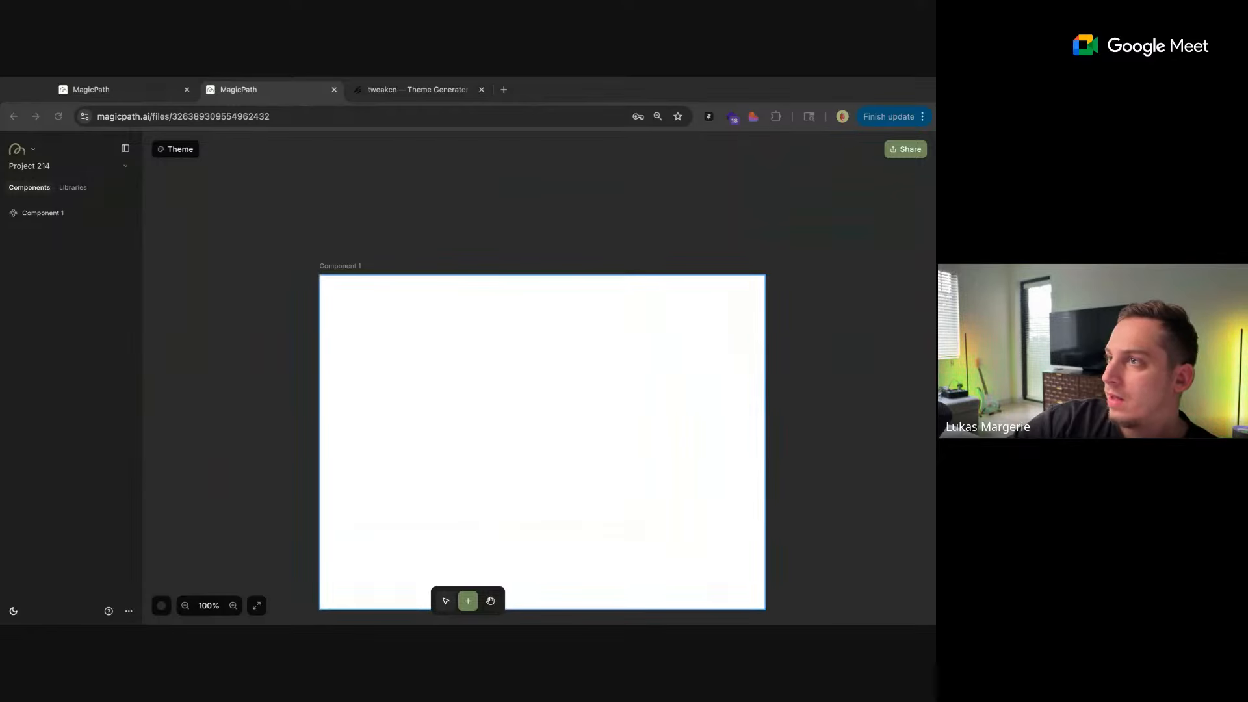
pyautogui.click(175, 149)
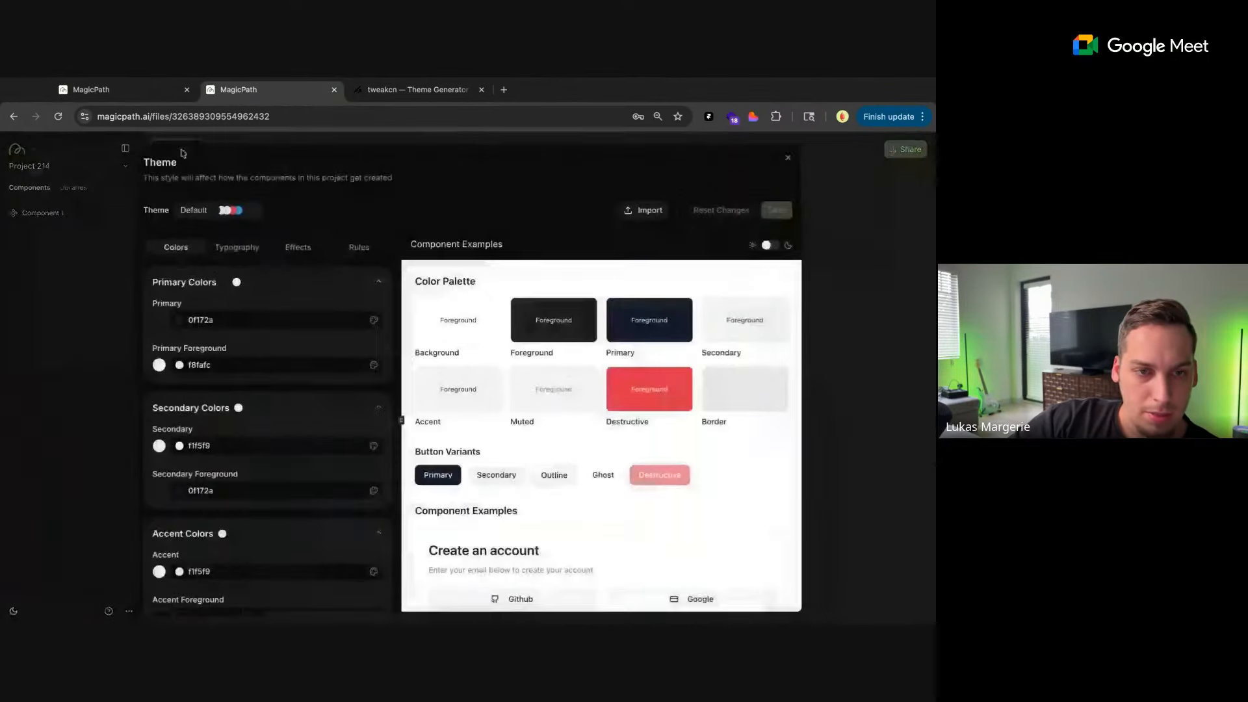
pyautogui.click(643, 210)
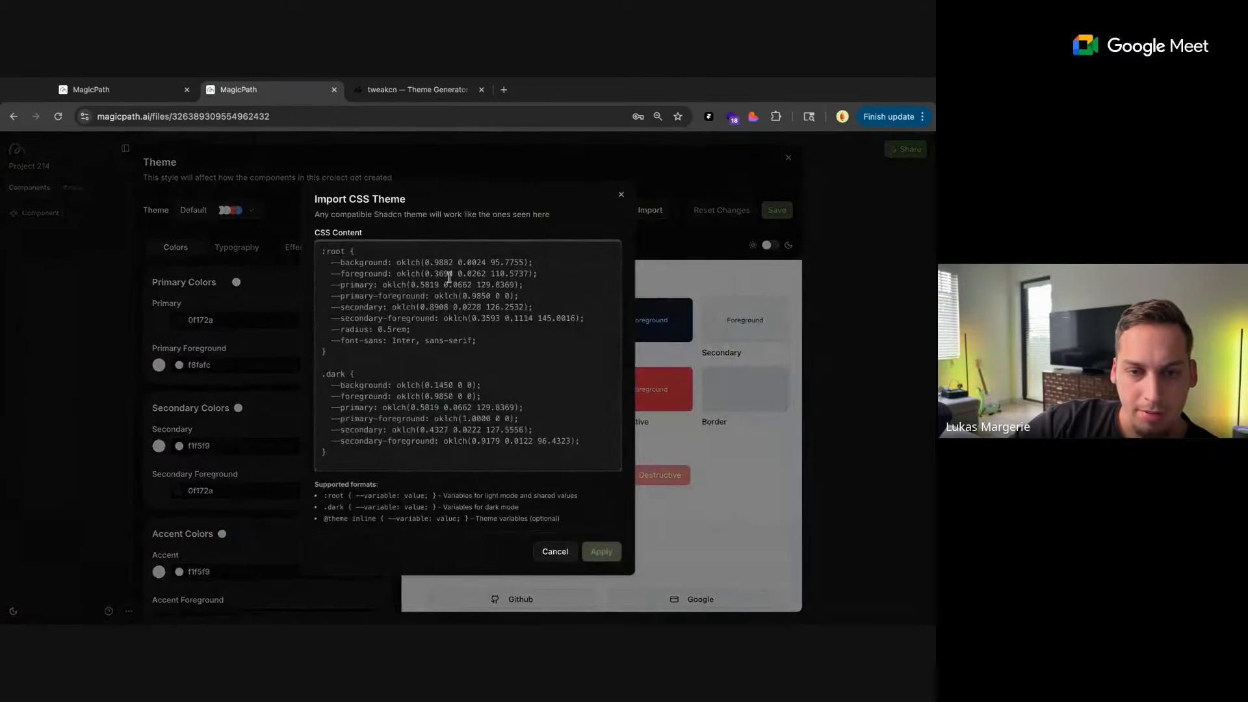
pyautogui.hotkey('ctrl', 'v')
pyautogui.click(601, 551)
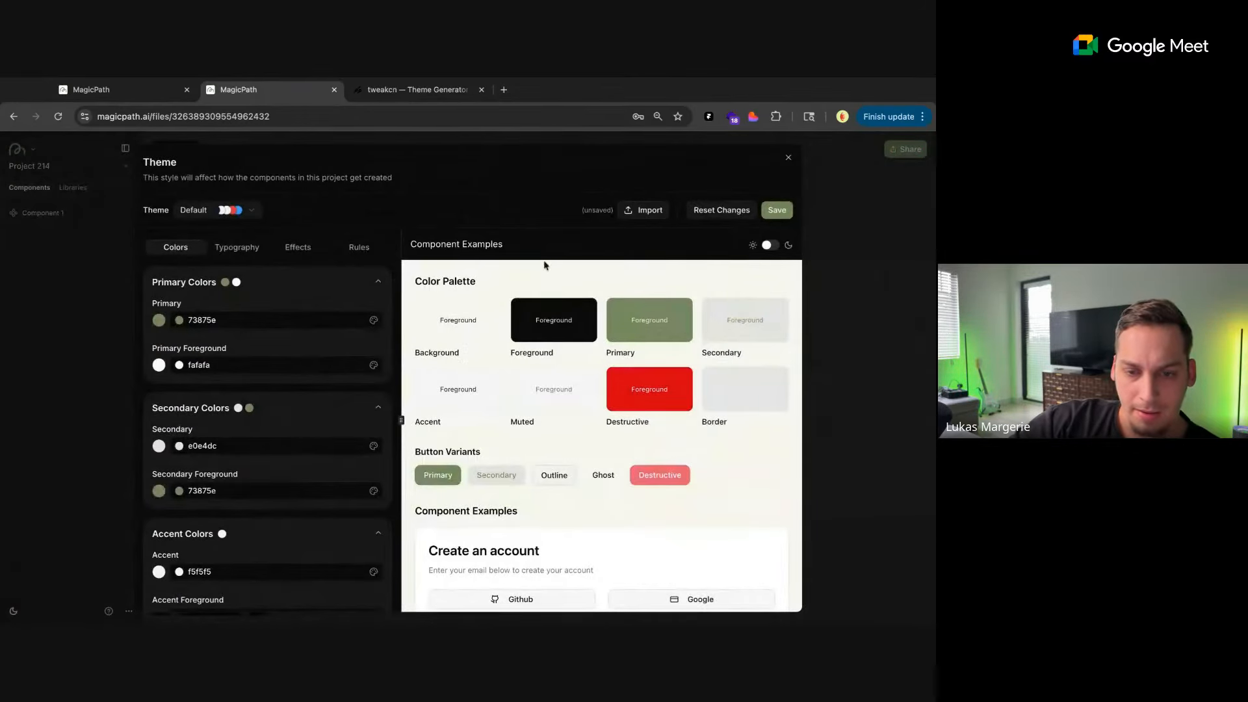
# Examine the imported theme's color palette, button variants and component examples in light and dark mode
pyautogui.scroll(-3, 541, 368)
pyautogui.scroll(-15, 541, 368)
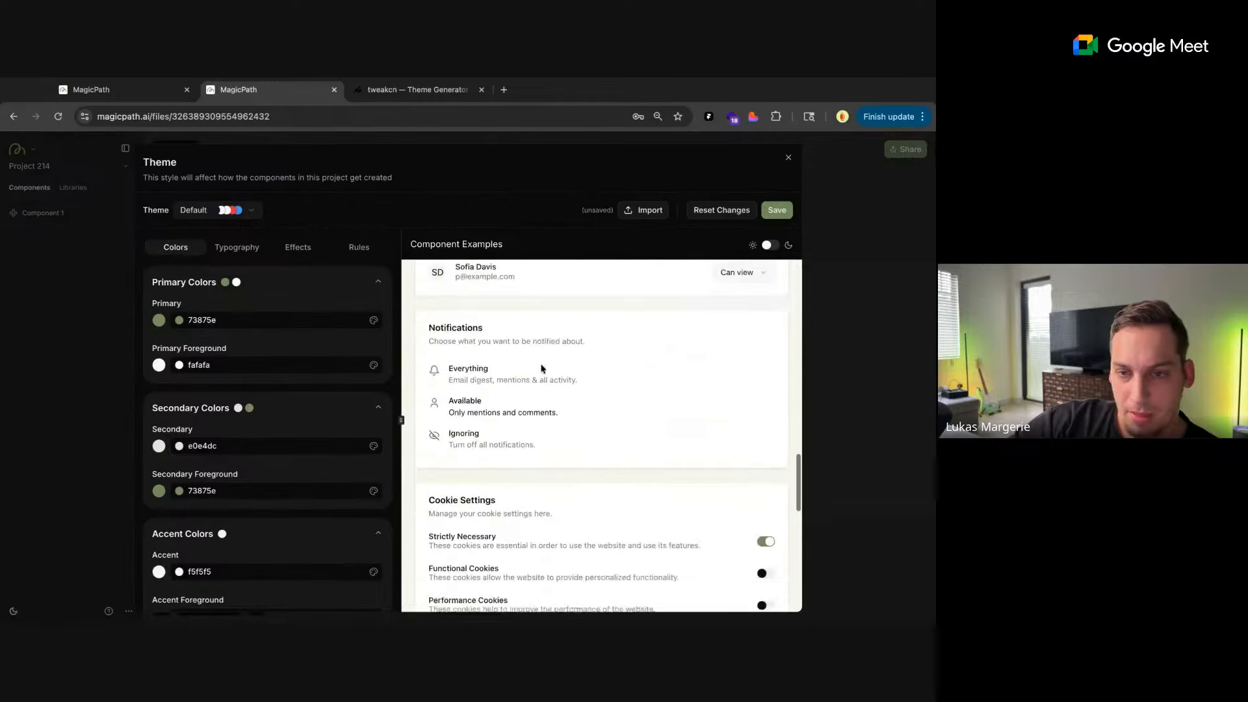
pyautogui.scroll(15, 673, 450)
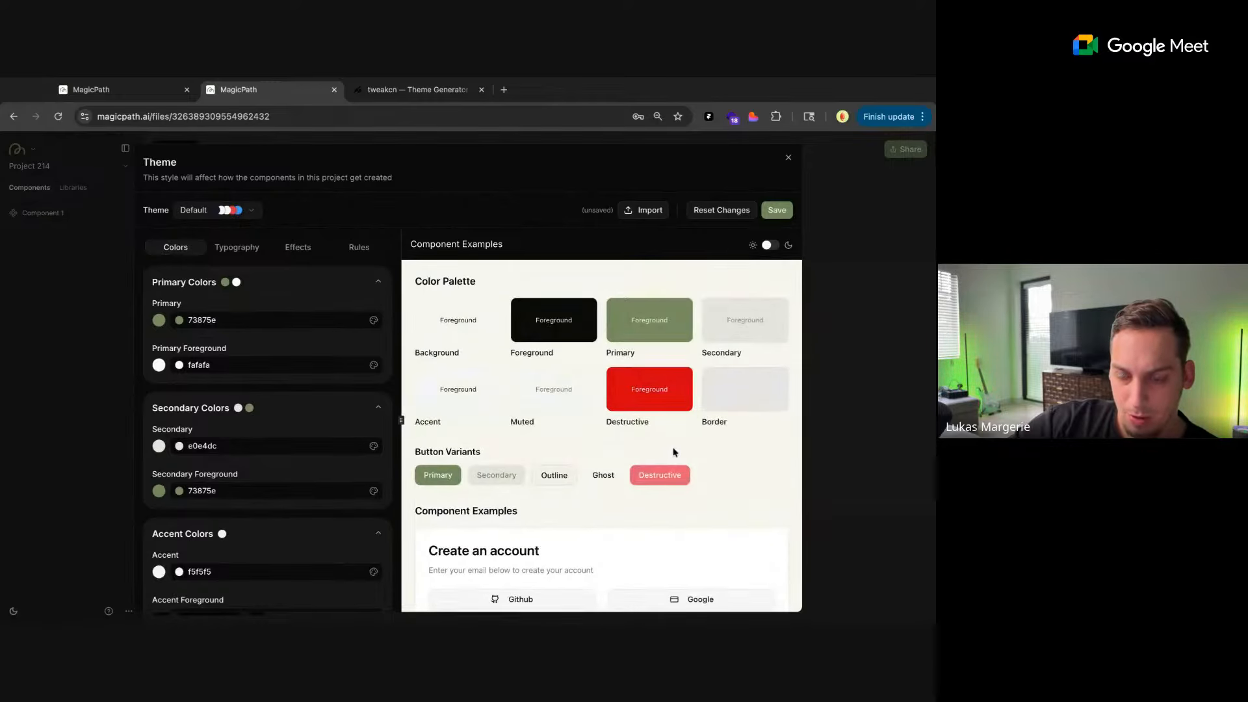
pyautogui.scroll(-20, 672, 450)
pyautogui.scroll(20, 674, 451)
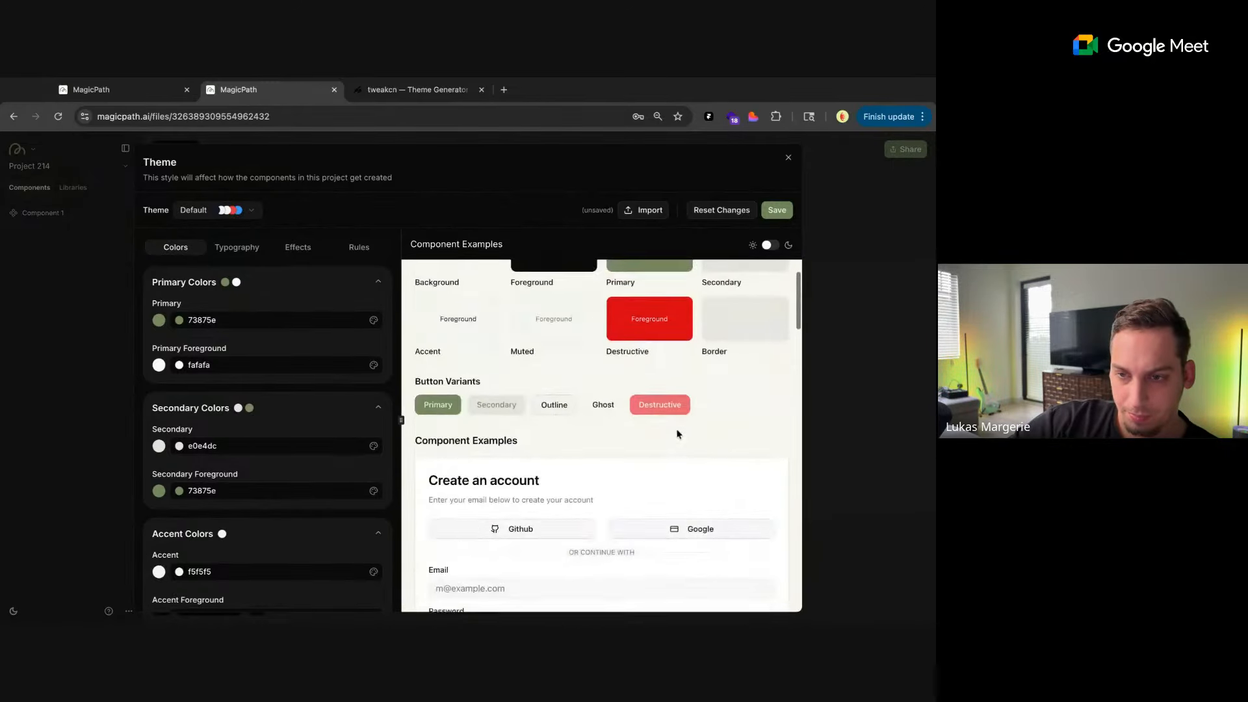
pyautogui.click(769, 247)
pyautogui.scroll(-15, 696, 447)
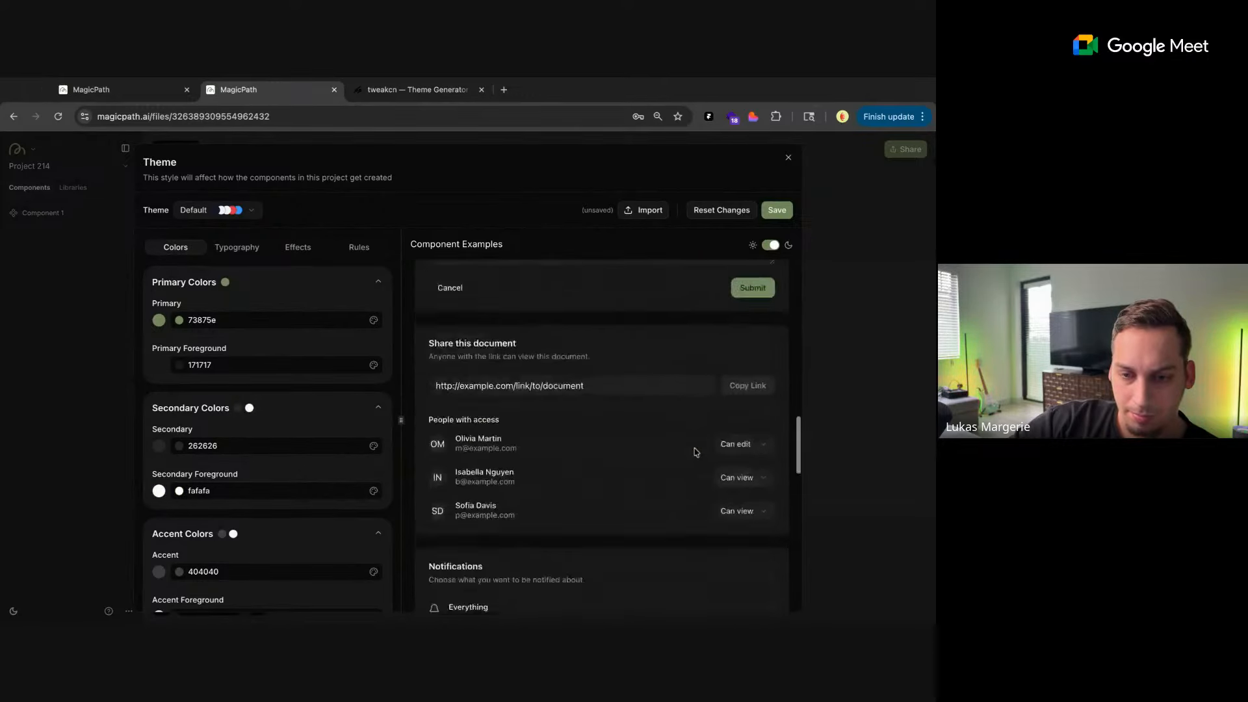
pyautogui.scroll(-5, 695, 451)
pyautogui.scroll(10, 692, 400)
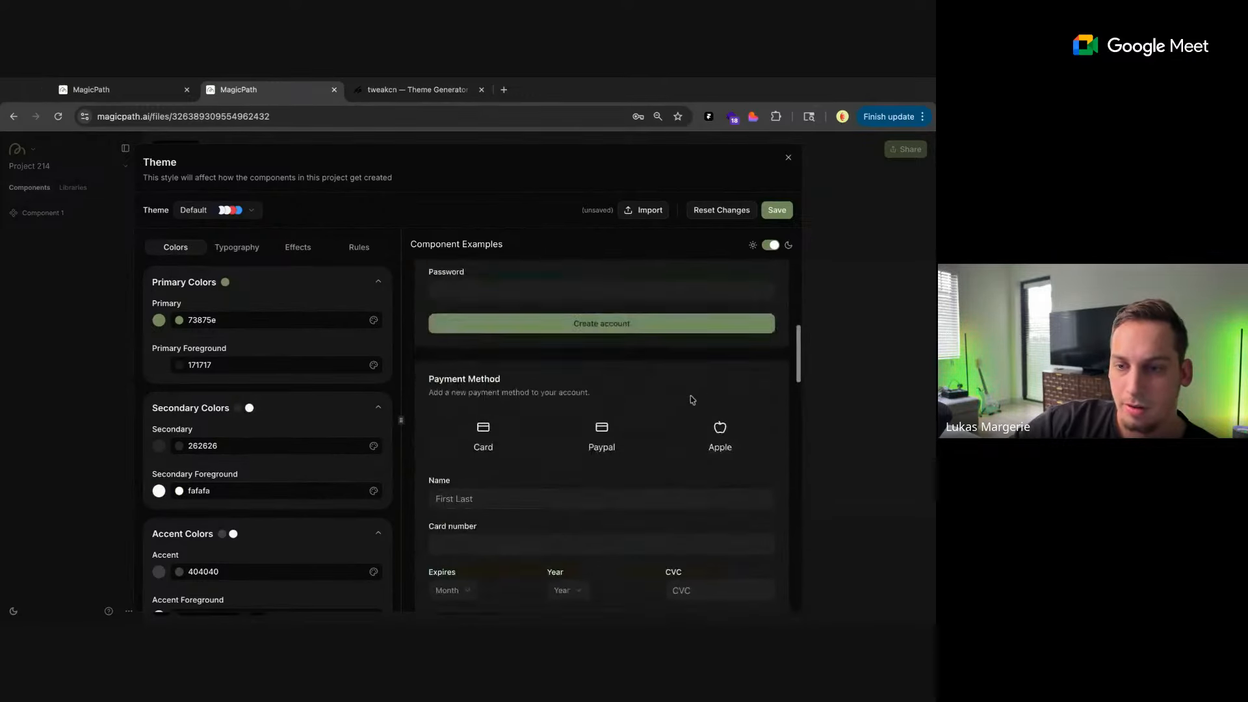
pyautogui.scroll(-3, 692, 399)
pyautogui.scroll(-8, 707, 412)
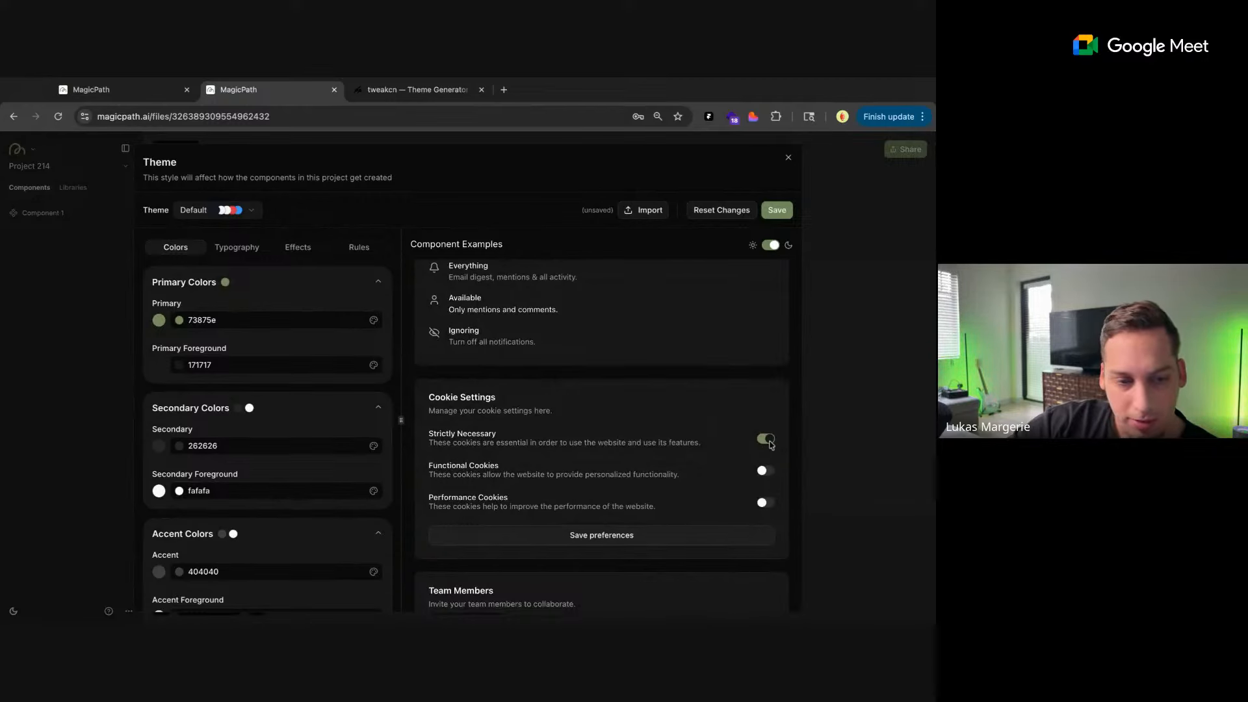
pyautogui.scroll(-1, 678, 436)
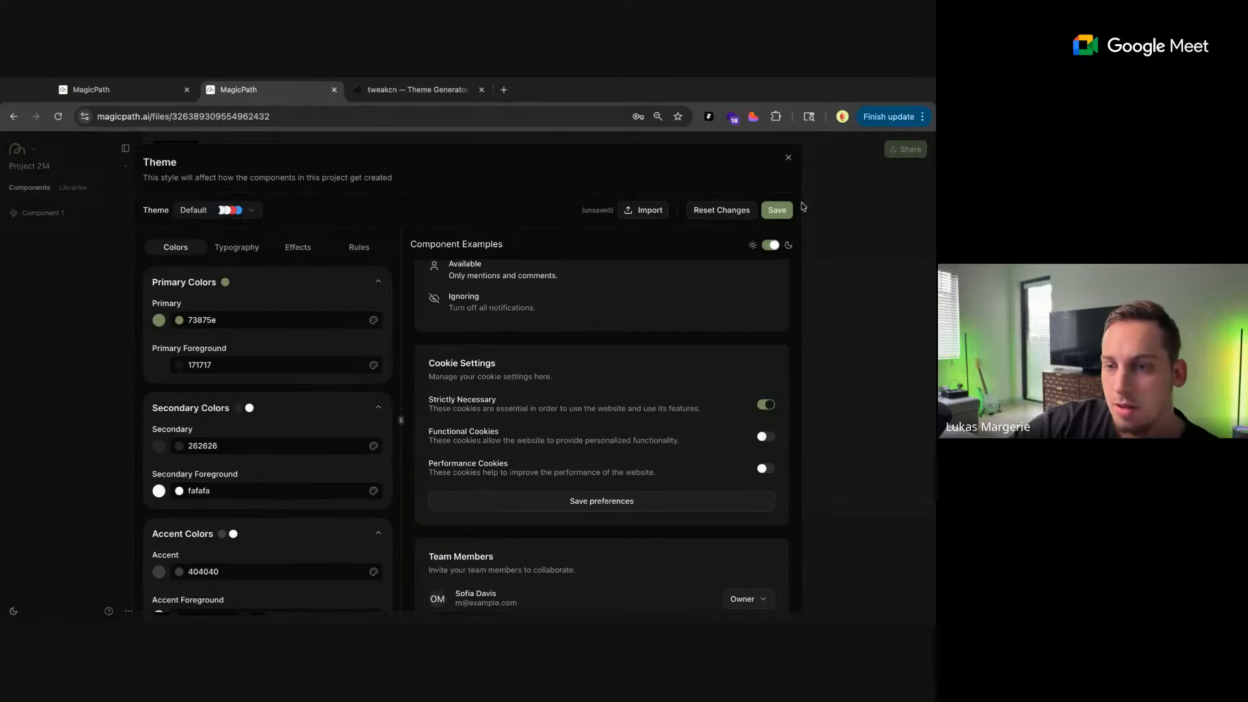
# Save the imported theme as a reusable theme named MagicPath
pyautogui.click(769, 217)
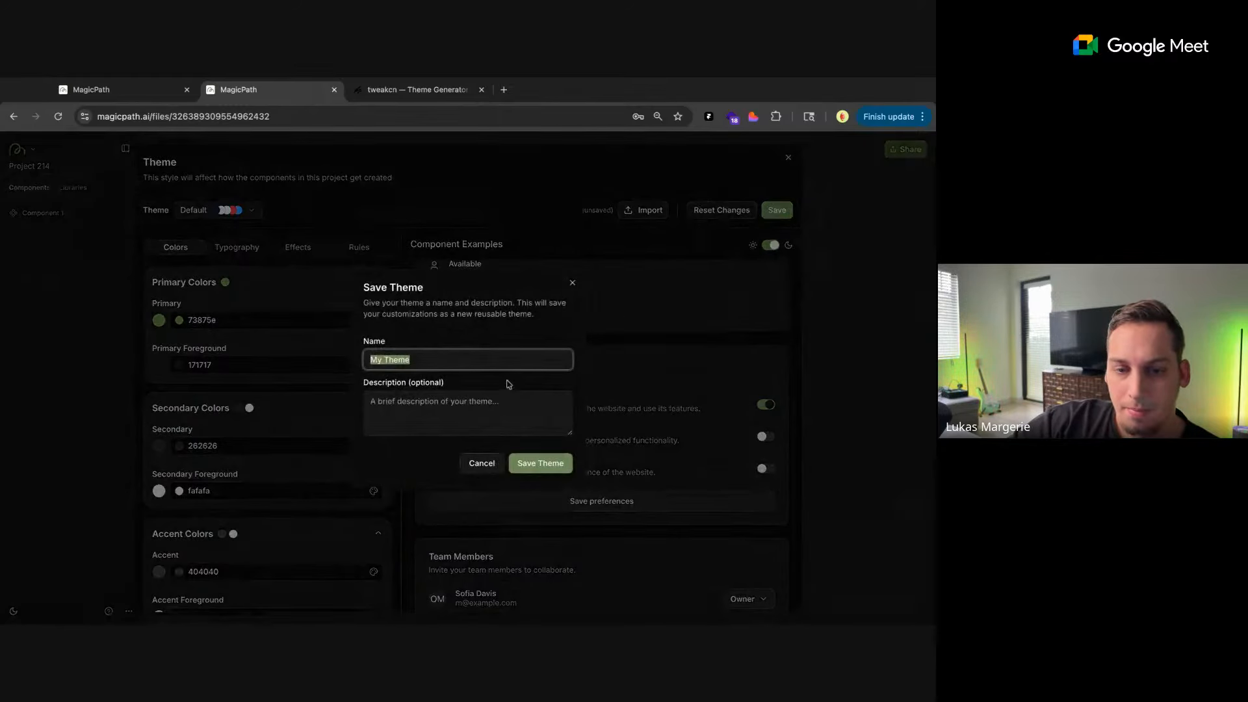
pyautogui.write('MagicPath')
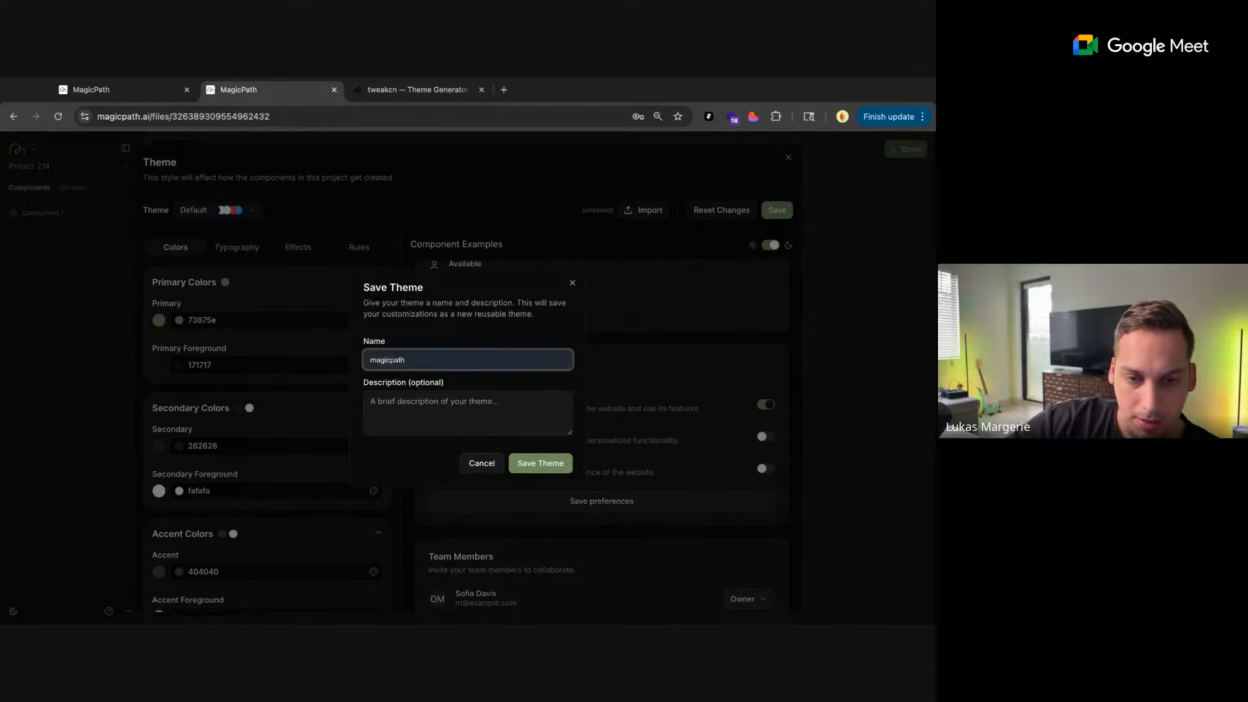
pyautogui.click(536, 467)
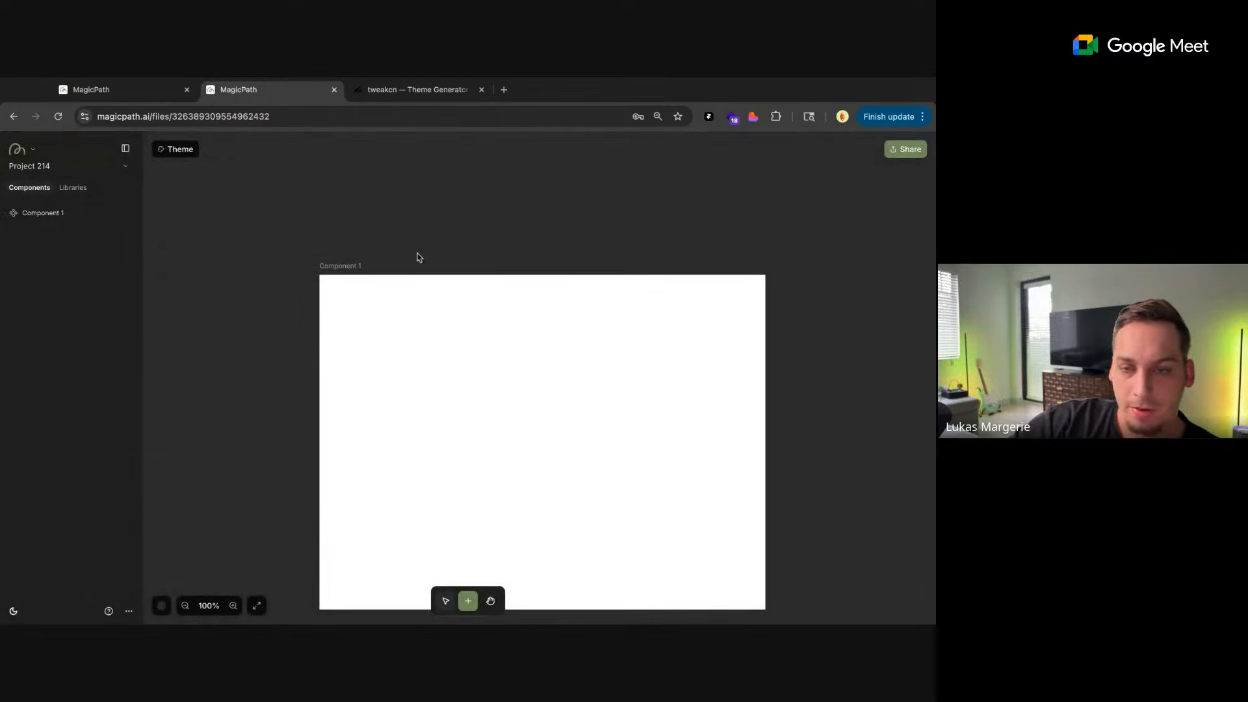
pyautogui.hscroll(2, 419, 258)
pyautogui.scroll(-1, 419, 258)
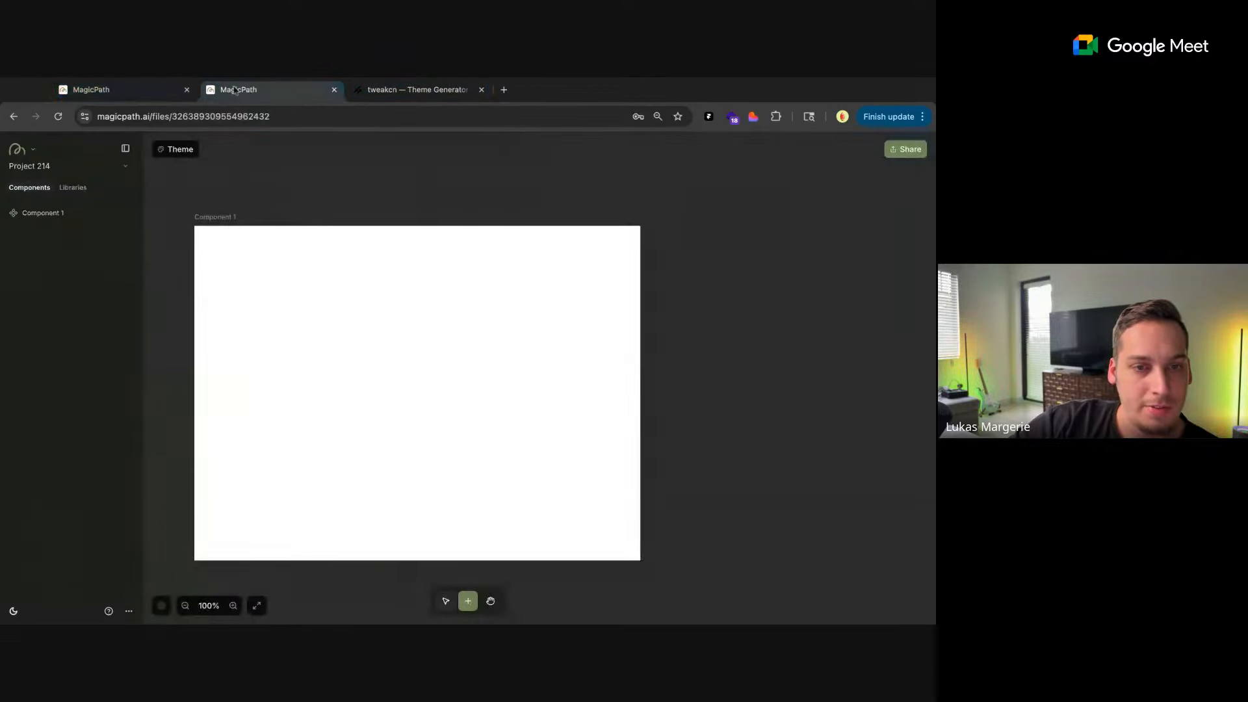
pyautogui.click(149, 91)
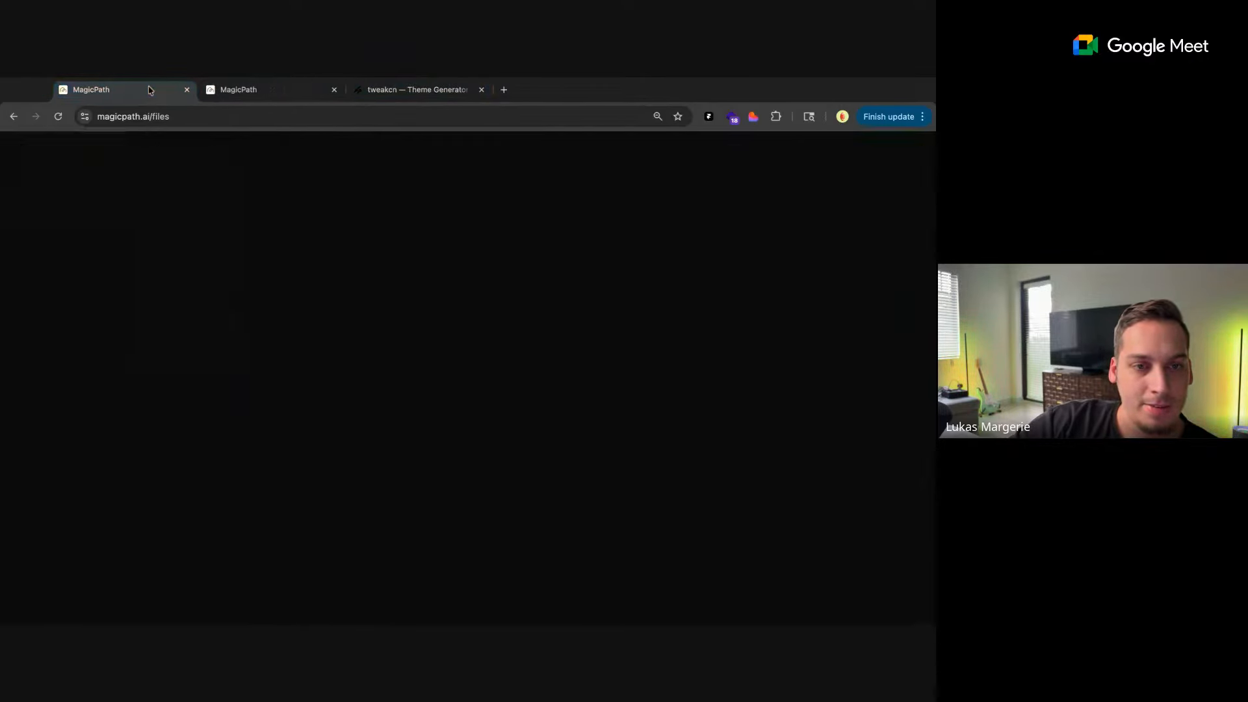
pyautogui.click(264, 96)
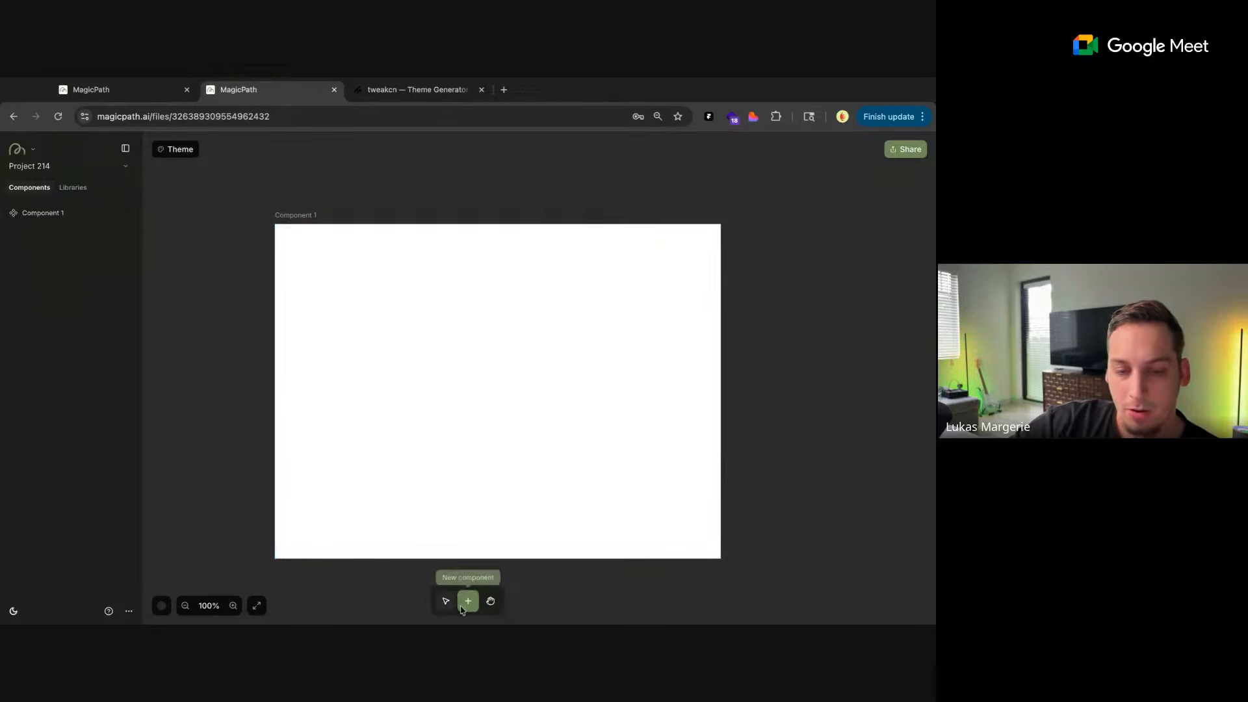
pyautogui.scroll(4, 417, 597)
pyautogui.scroll(-4, 416, 597)
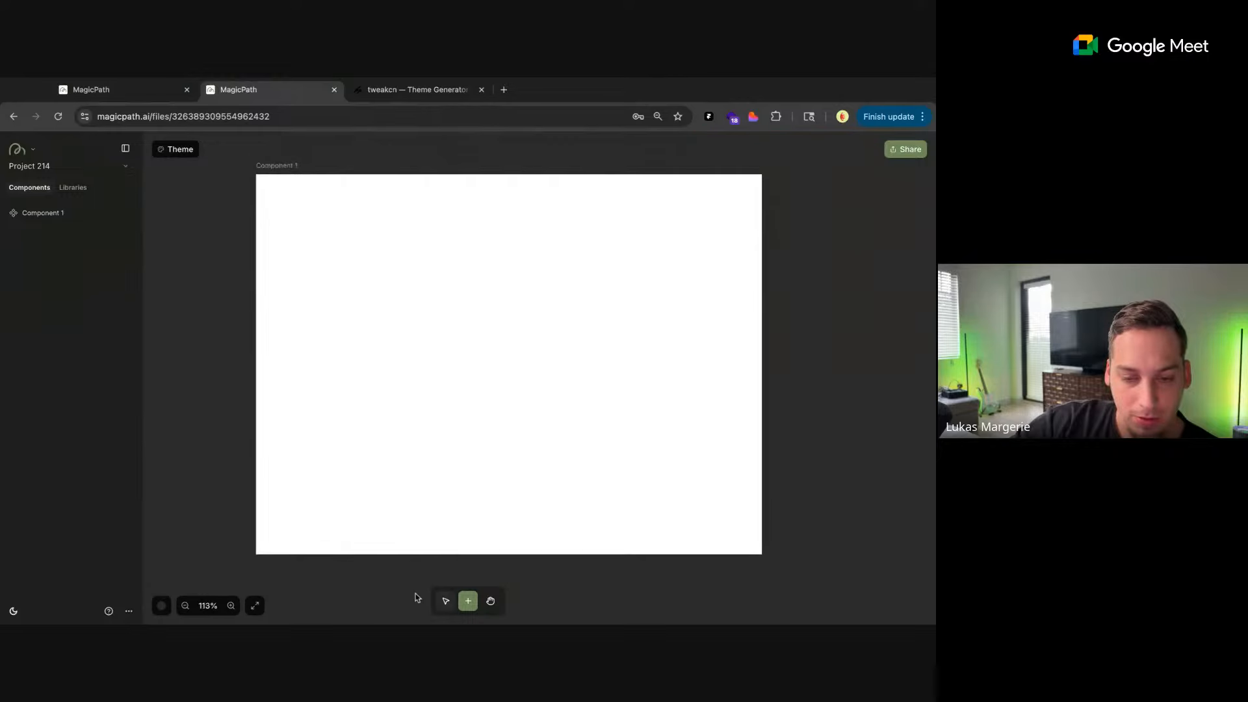
pyautogui.scroll(1, 416, 597)
pyautogui.scroll(1, 416, 597)
pyautogui.scroll(-1, 416, 598)
pyautogui.scroll(1, 417, 597)
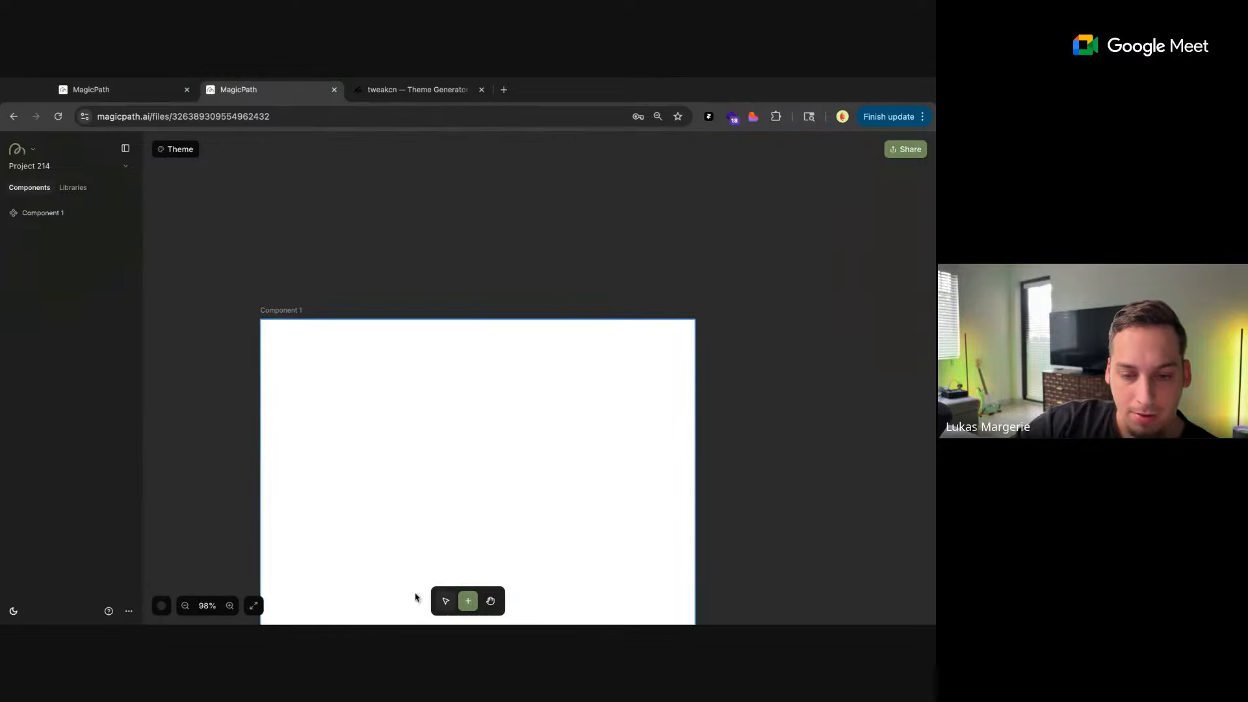
pyautogui.scroll(-1, 417, 597)
pyautogui.scroll(-2, 416, 598)
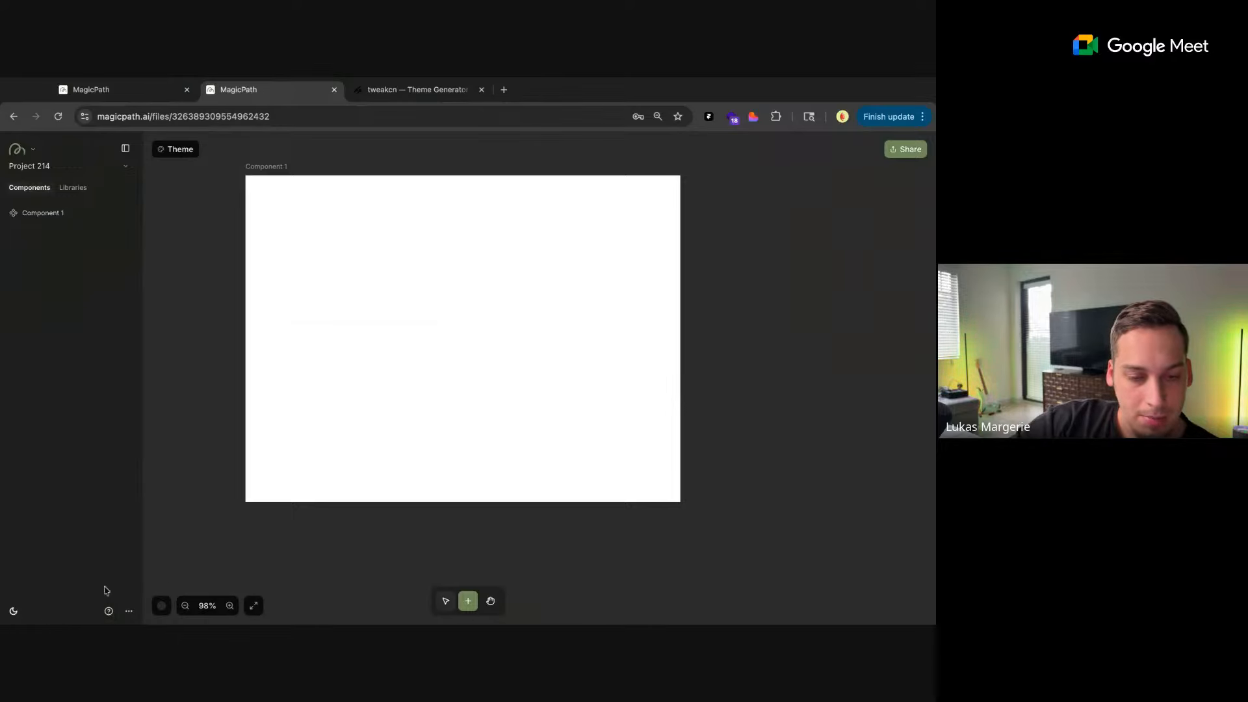
pyautogui.scroll(4, 287, 504)
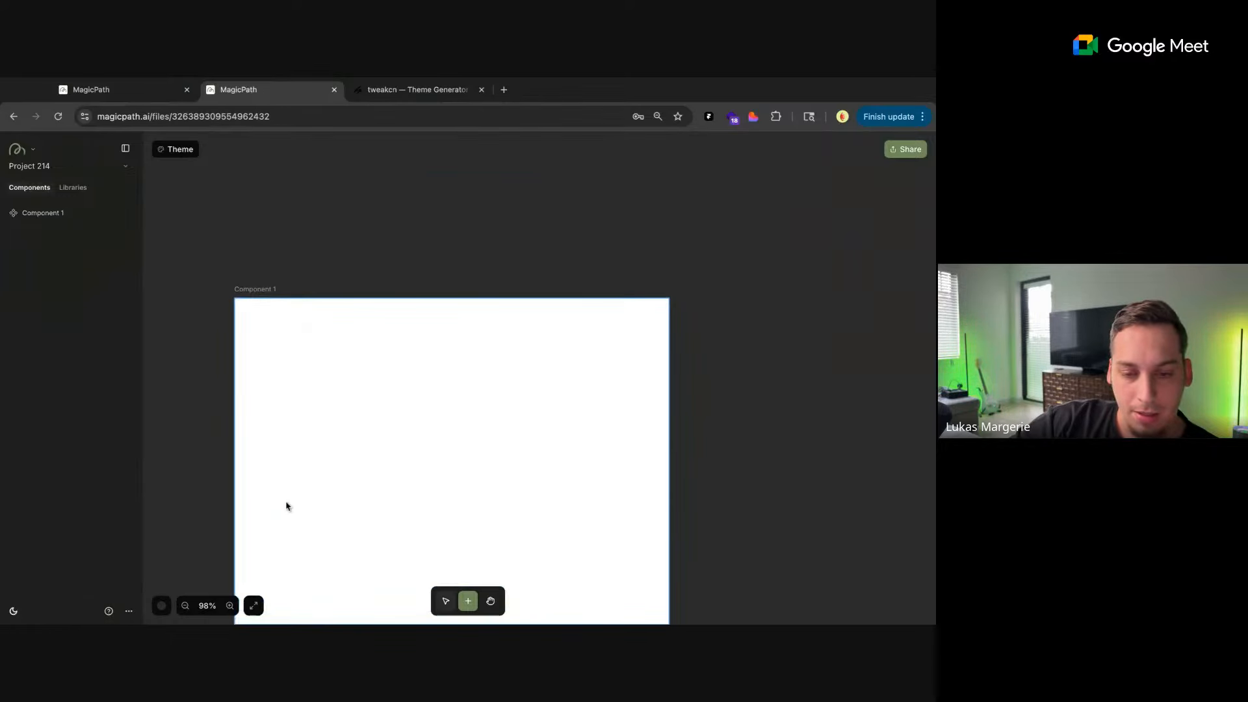
pyautogui.scroll(-2, 287, 504)
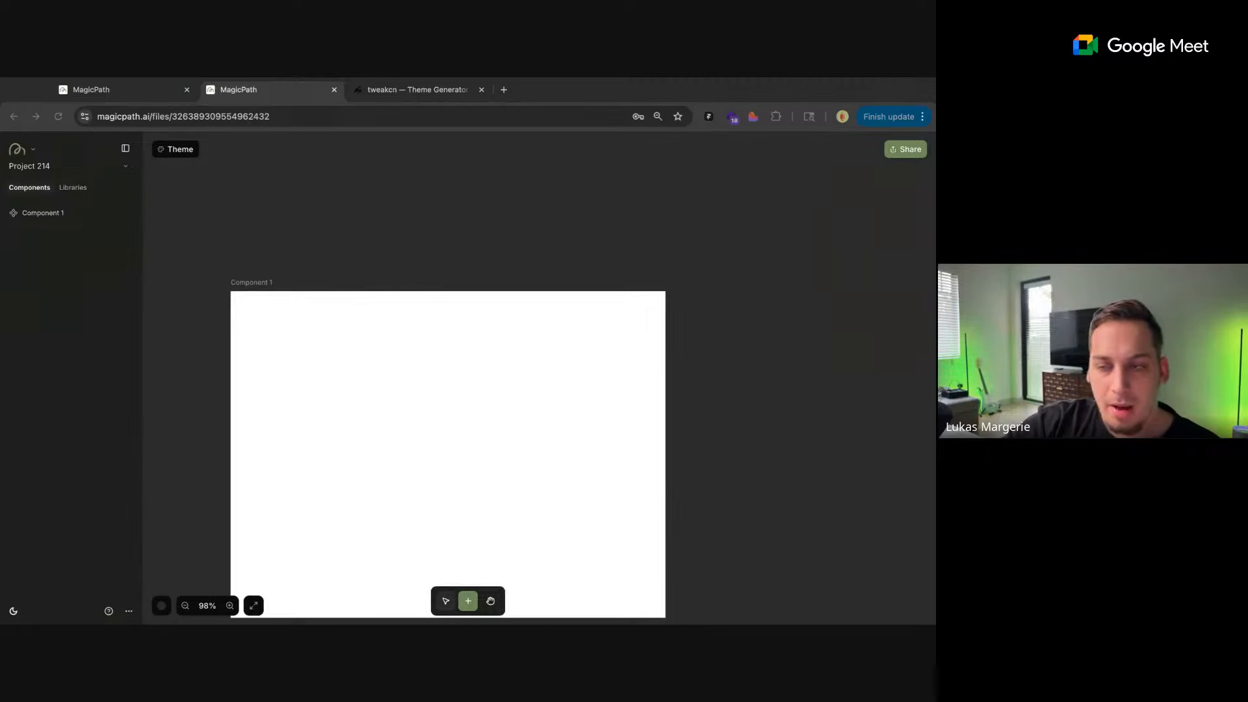
pyautogui.scroll(-1, 448, 423)
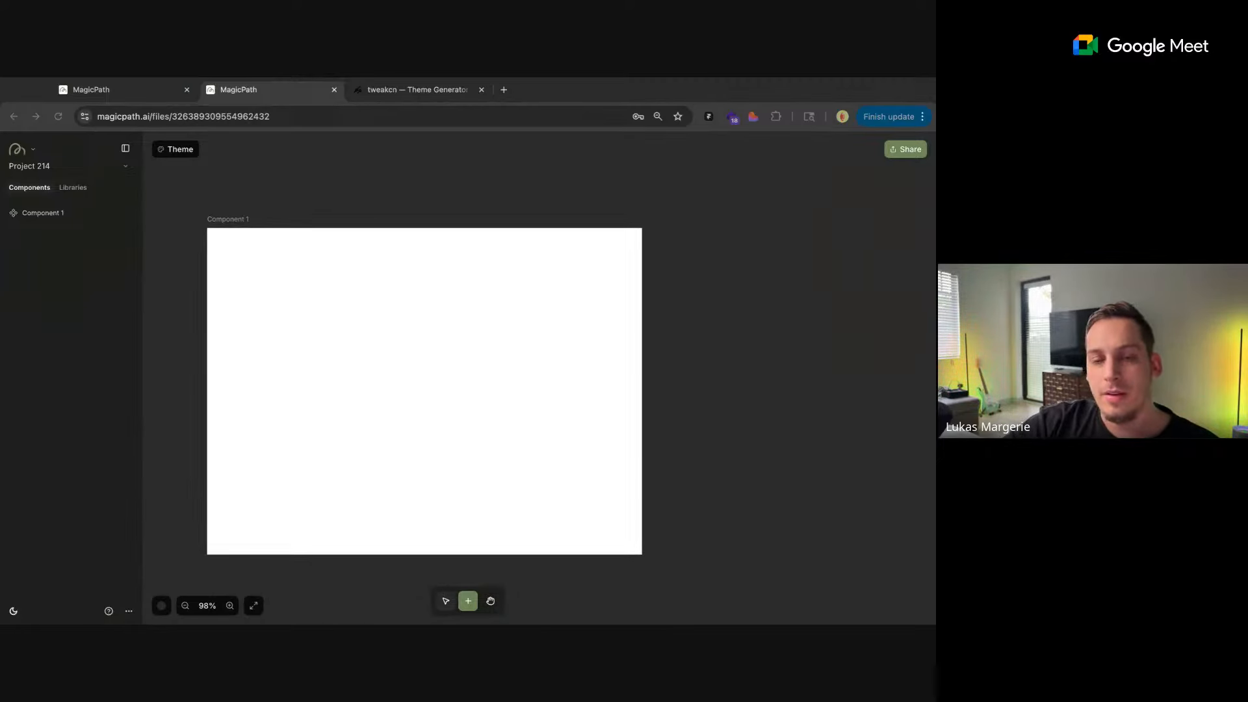
pyautogui.hscroll(-2, 447, 390)
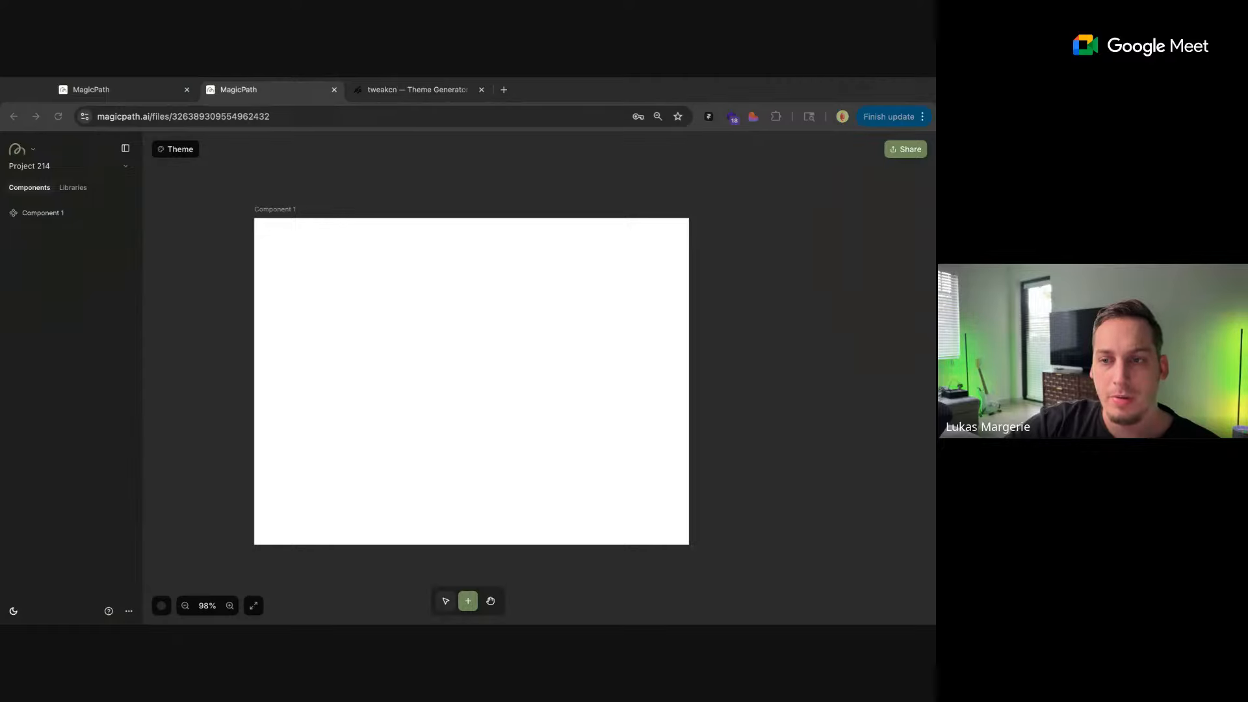
pyautogui.hscroll(2, 448, 390)
pyautogui.scroll(1, 449, 390)
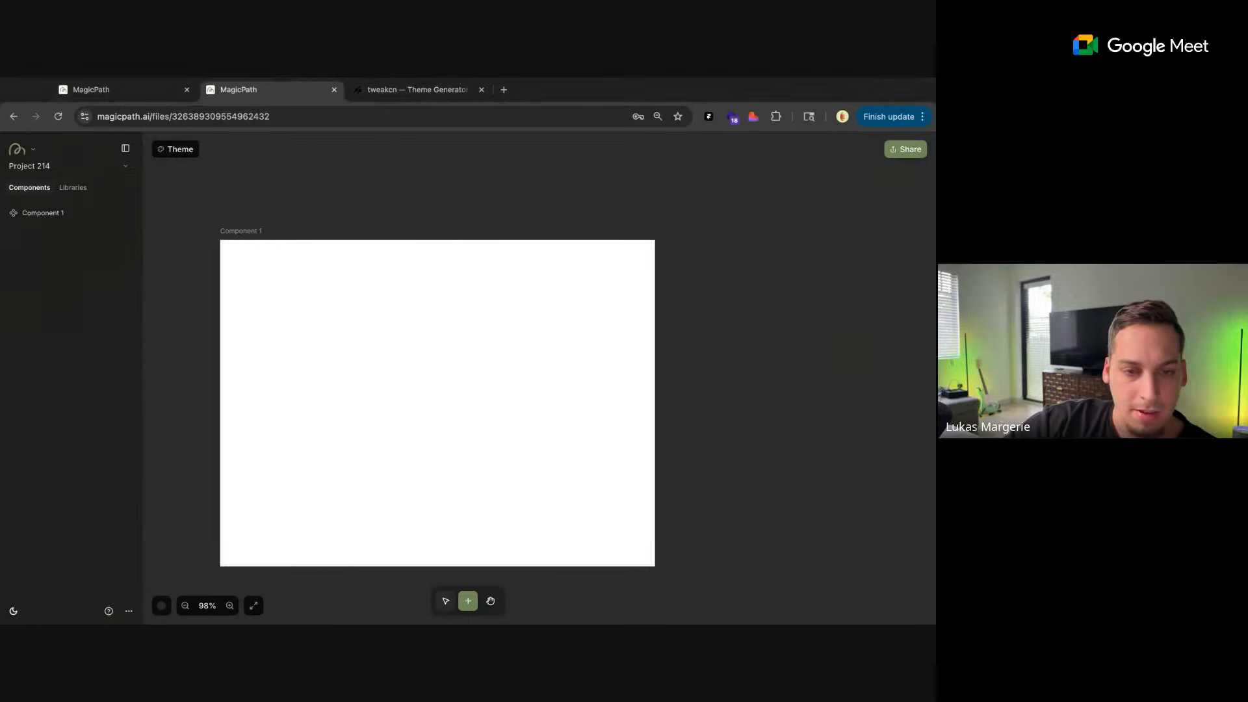
# Open the chat for Component 1, attach the Share button screenshot, and choose the MagicPath theme
pyautogui.click(255, 248)
pyautogui.click(468, 221)
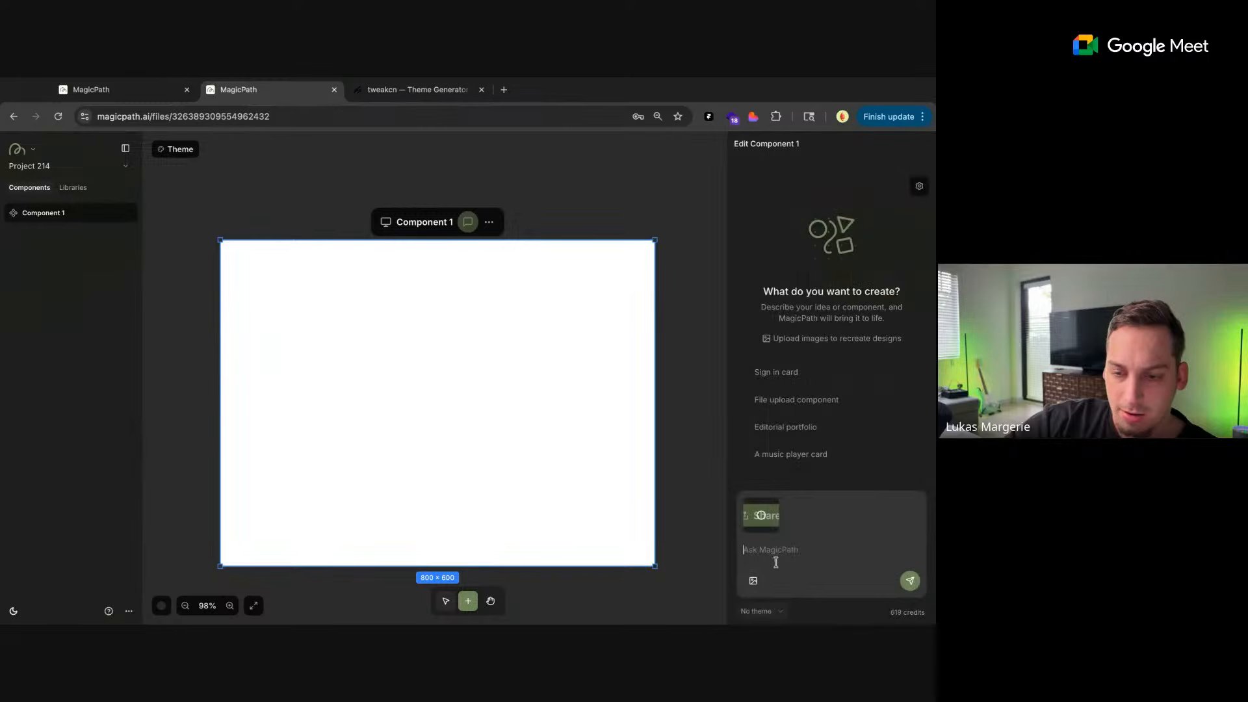
pyautogui.click(761, 611)
pyautogui.click(776, 185)
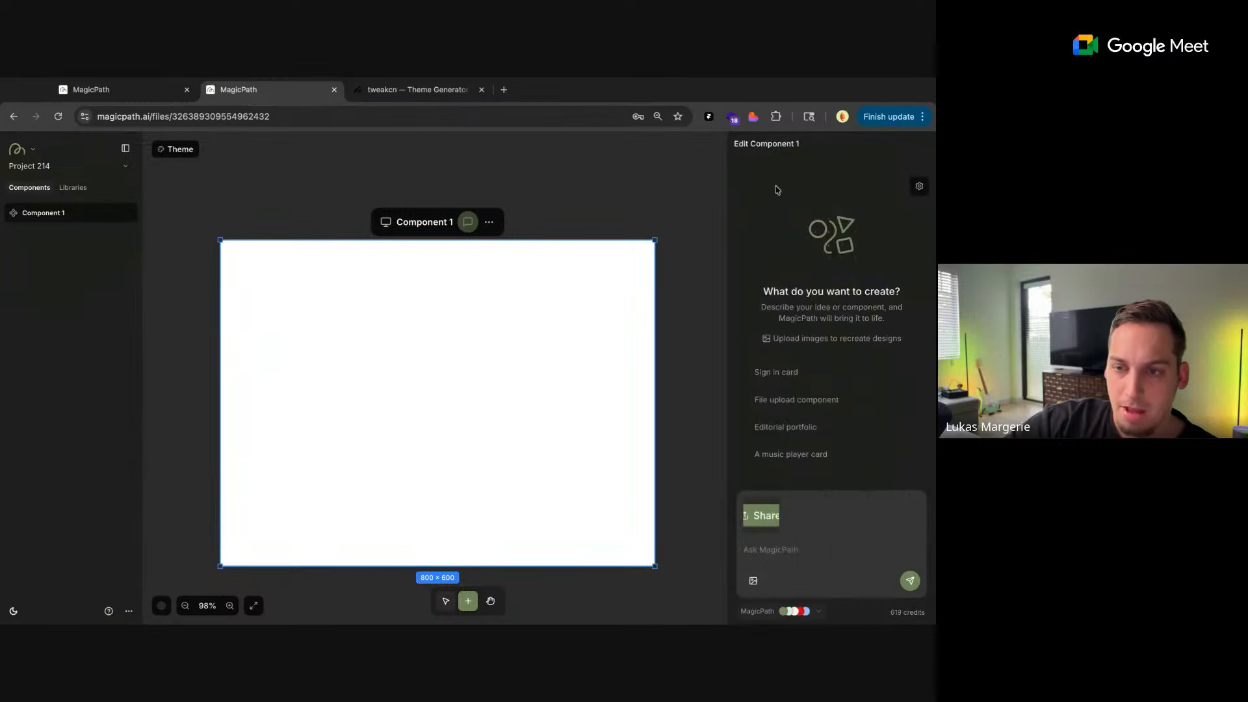
# Send the prompt "Create this button" with the attached Share button screenshot to generate Component 1
pyautogui.click(776, 550)
pyautogui.write('Cre')
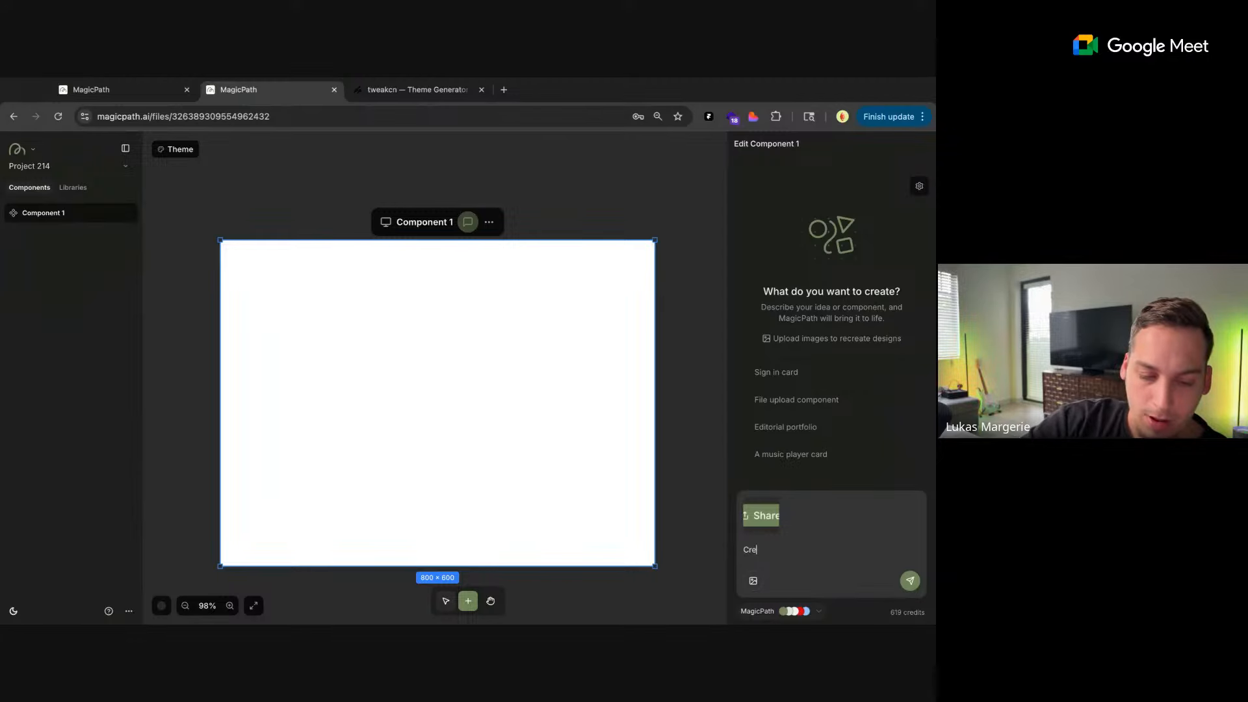
pyautogui.write('ate this butto')
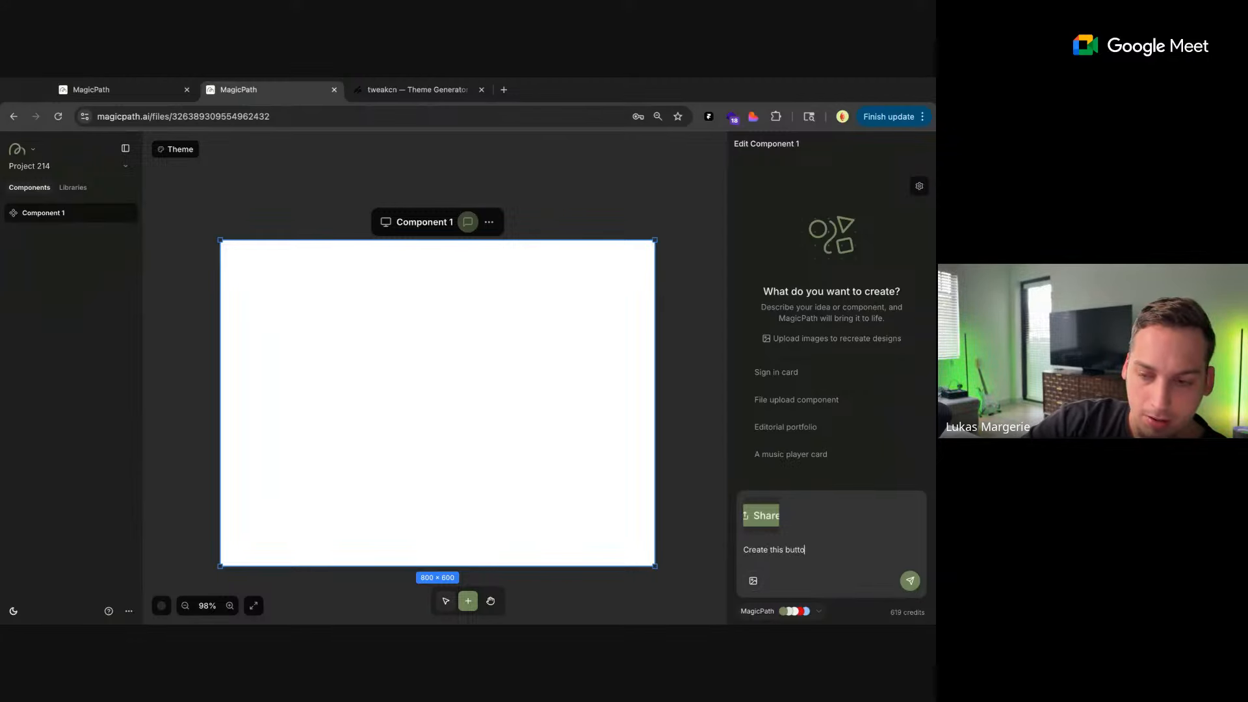
pyautogui.write('n')
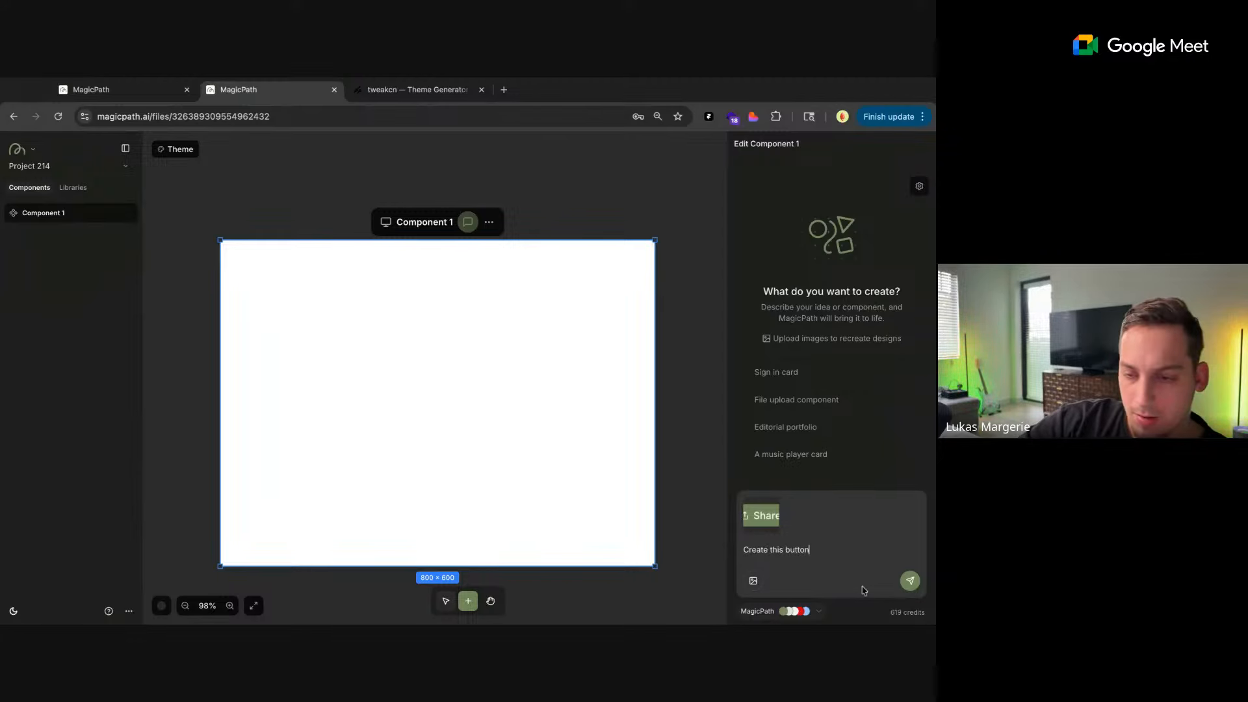
pyautogui.click(910, 581)
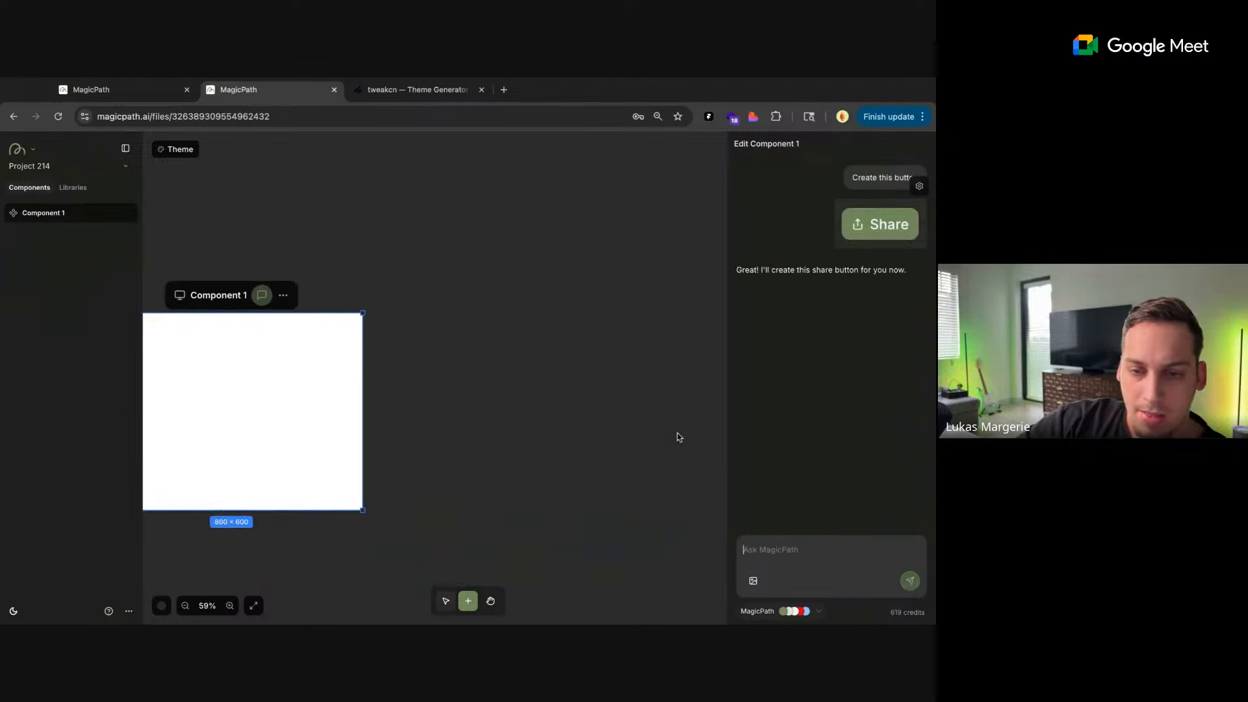
# Add Component 2 beside Component 1, attach the canvas tool toggle screenshot, and send the prompt "create this toggle component"
pyautogui.click(518, 405)
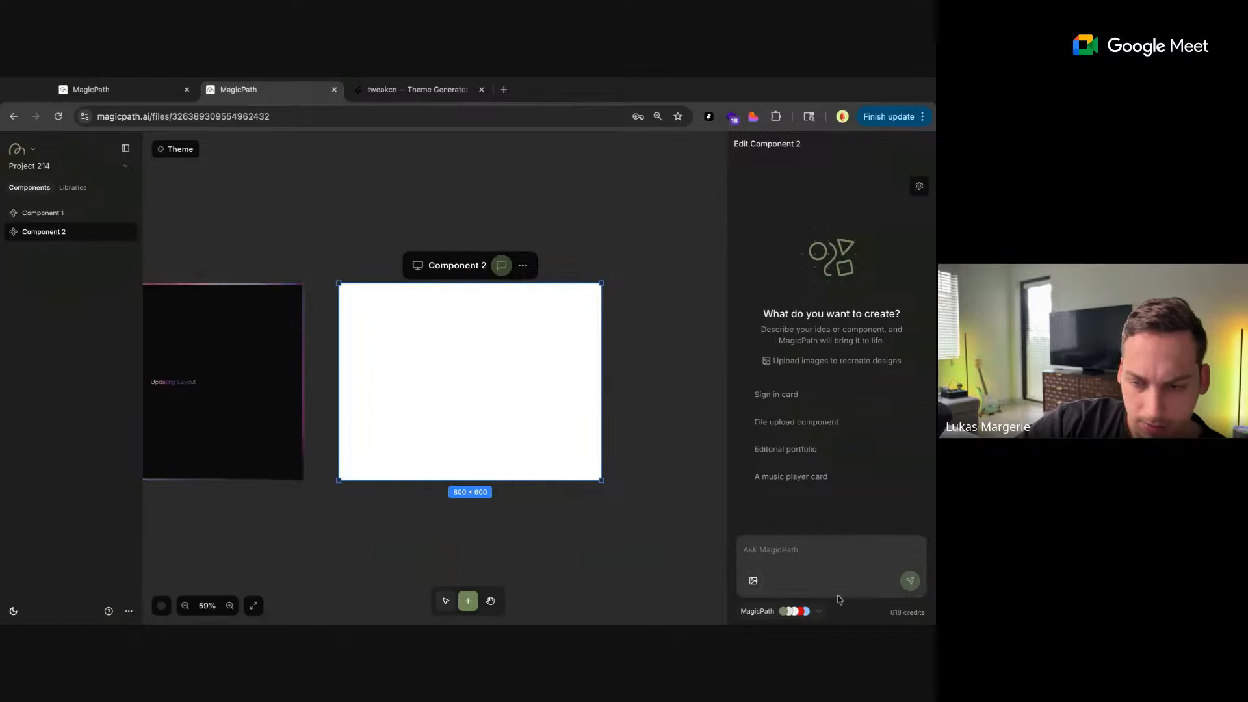
pyautogui.moveTo(898, 616); pyautogui.dragTo(838, 599)
pyautogui.click(780, 548)
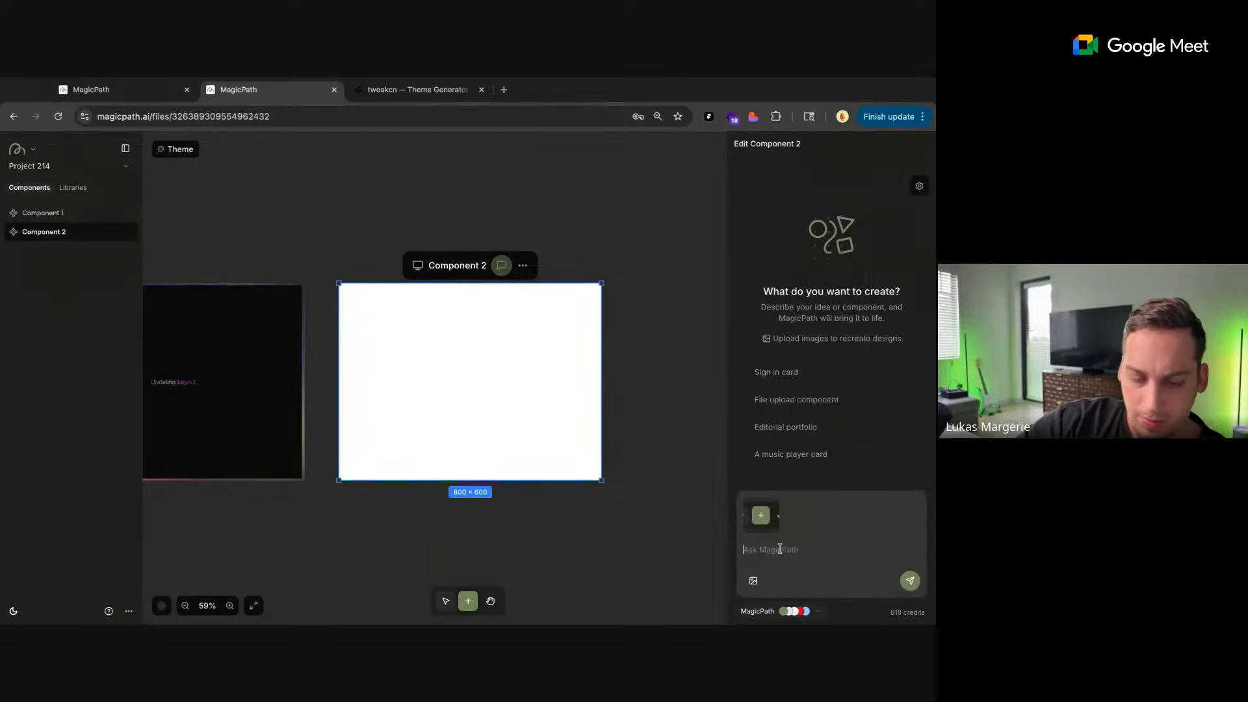
pyautogui.write('create this ')
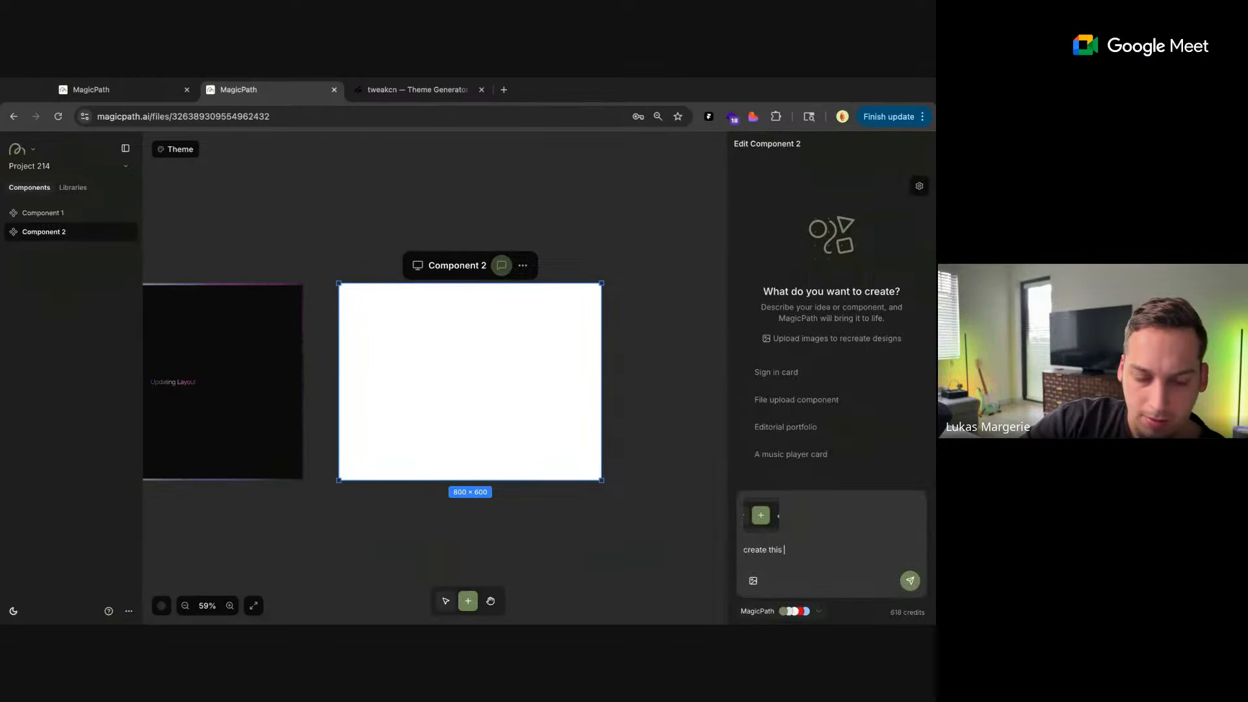
pyautogui.write('toggle')
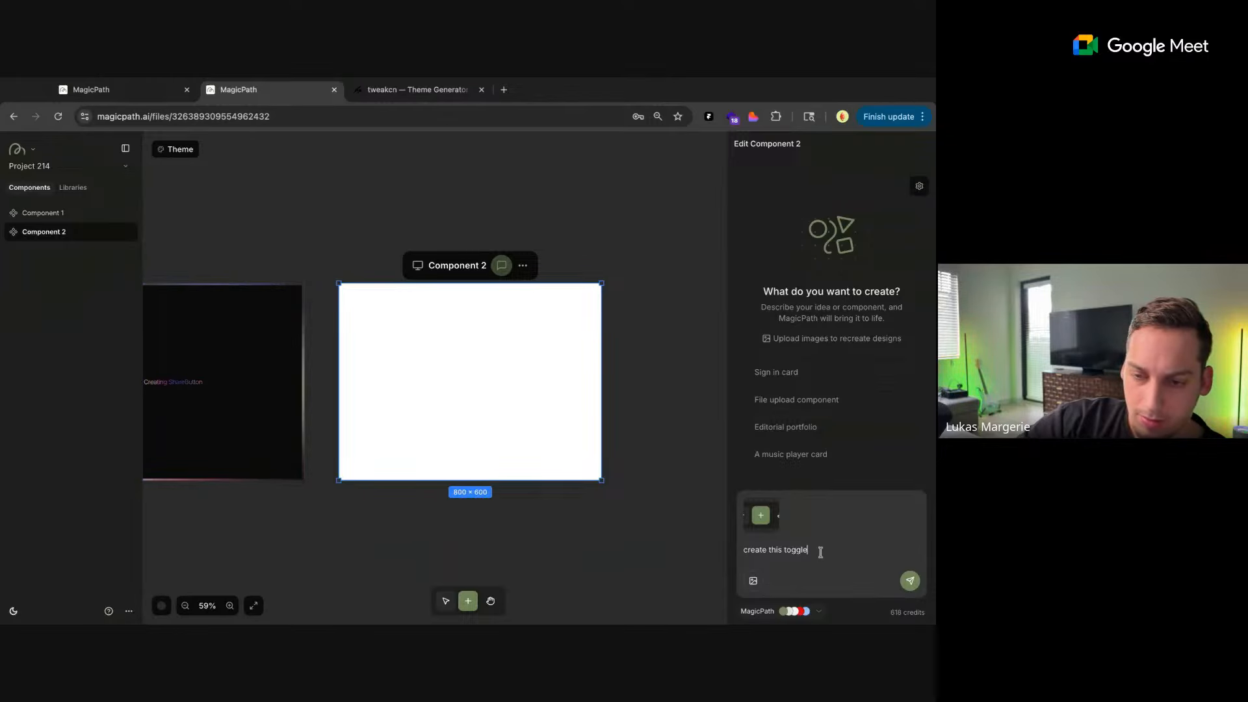
pyautogui.write(' componen')
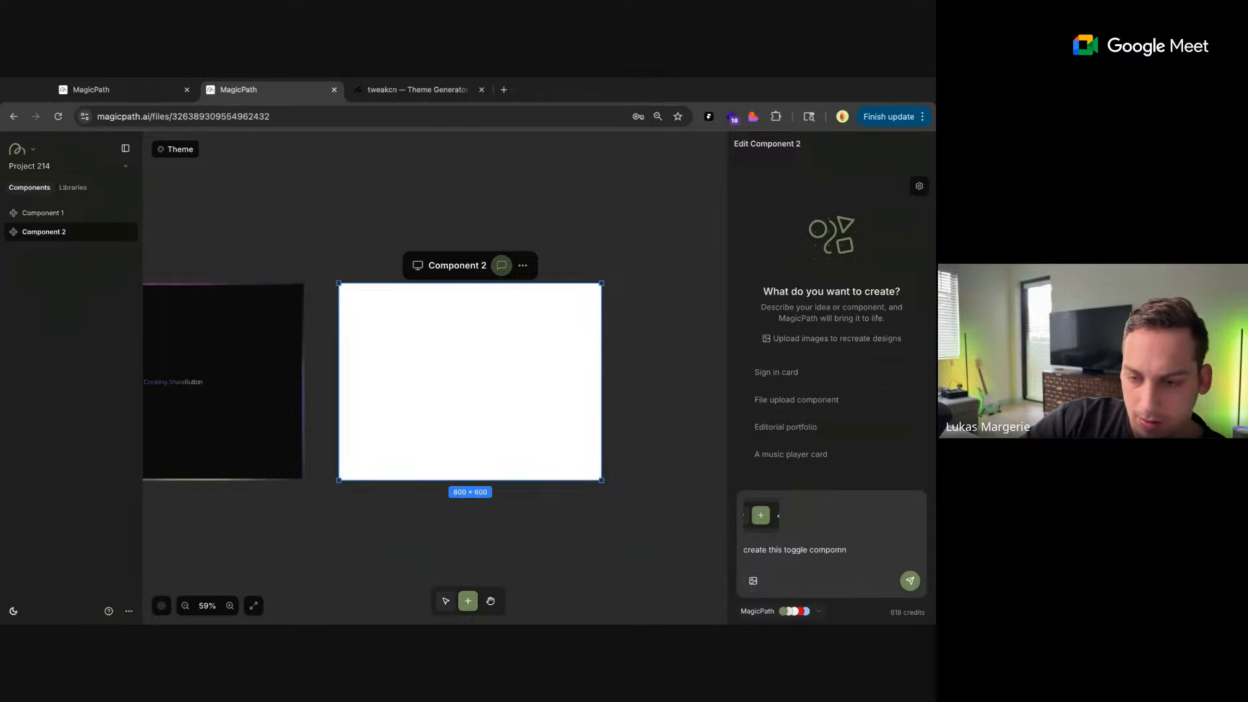
pyautogui.write('t')
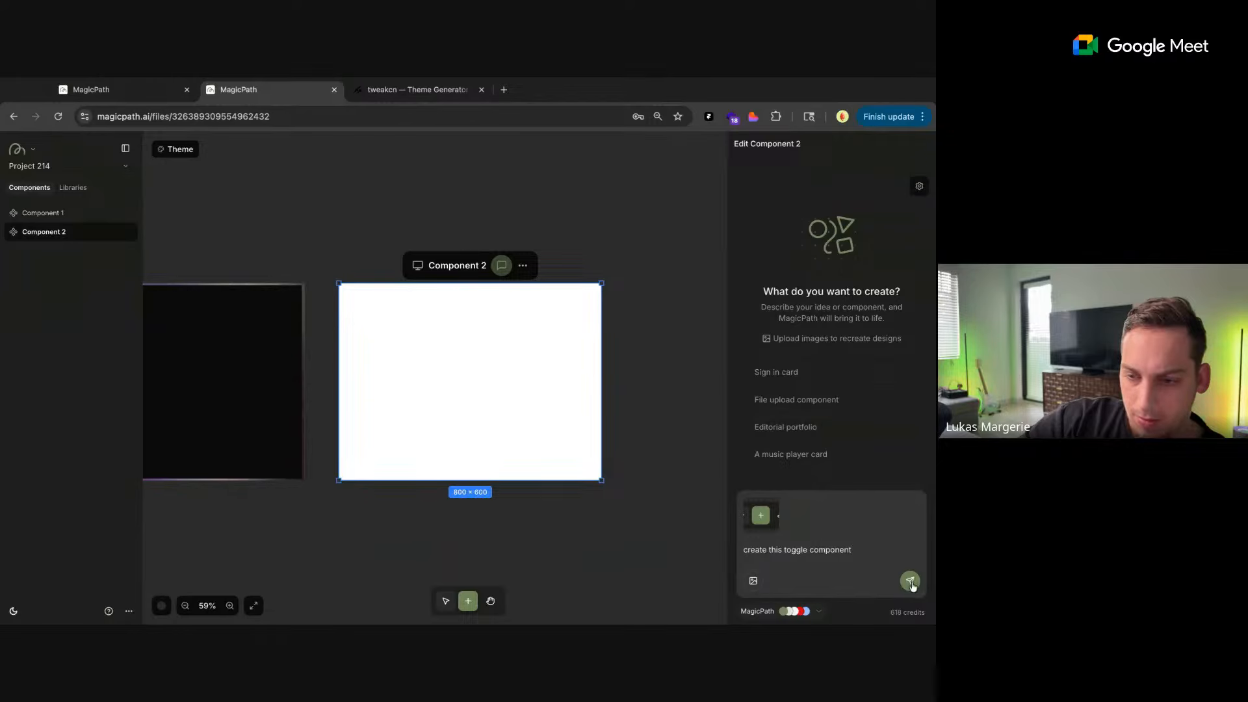
pyautogui.press('Return')
# Add Component 3 beside Component 2, attach the zoom controls screenshot, and send the prompt "generate this component"
pyautogui.scroll(-5, 630, 428)
pyautogui.hscroll(2, 629, 429)
pyautogui.doubleClick(582, 388)
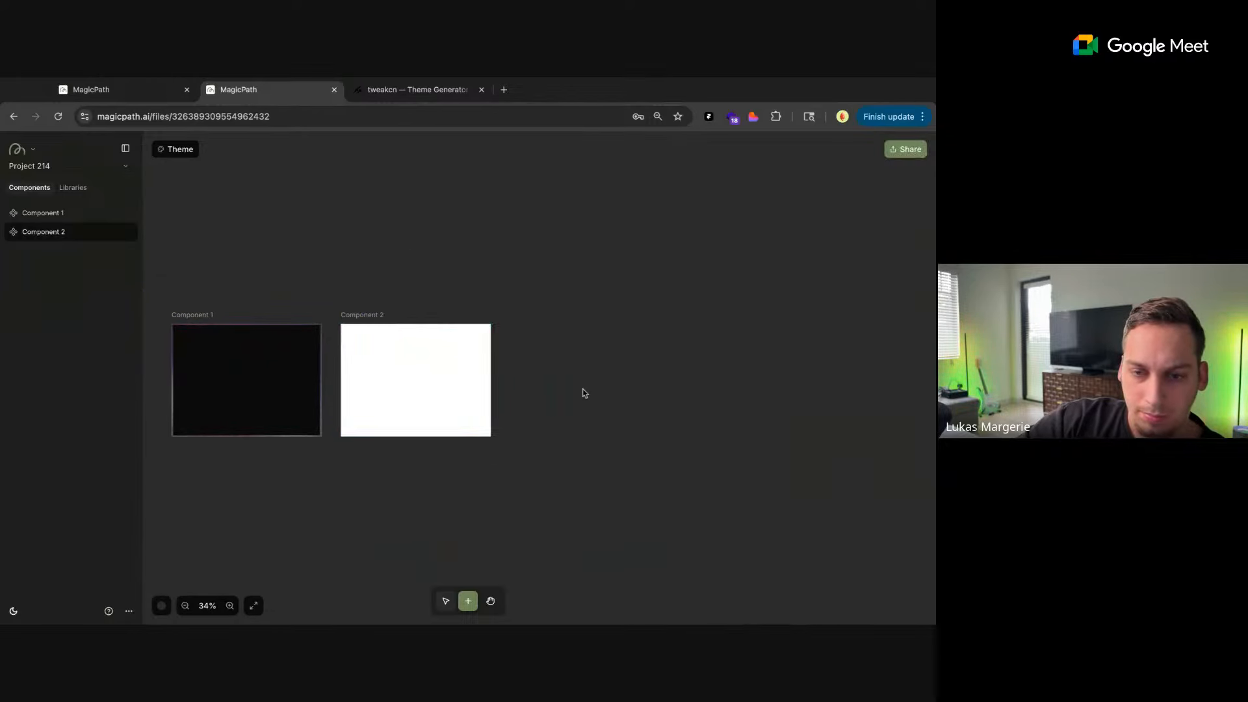
pyautogui.click(494, 256)
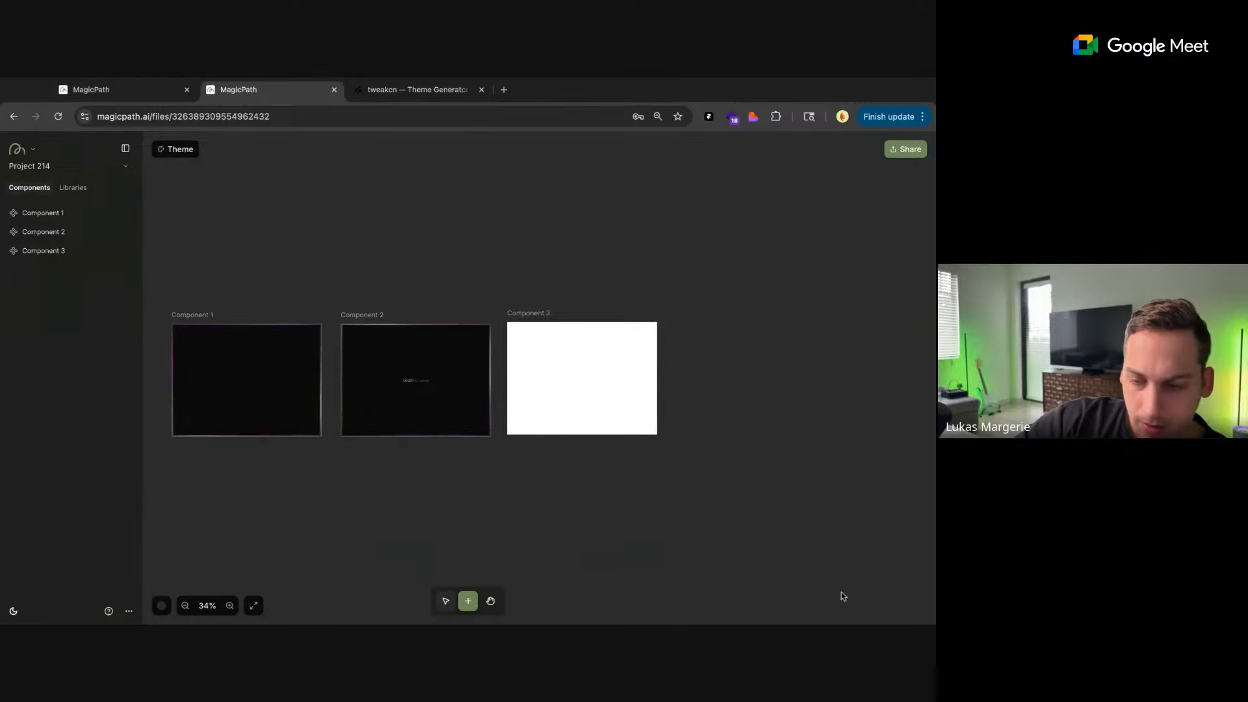
pyautogui.click(564, 324)
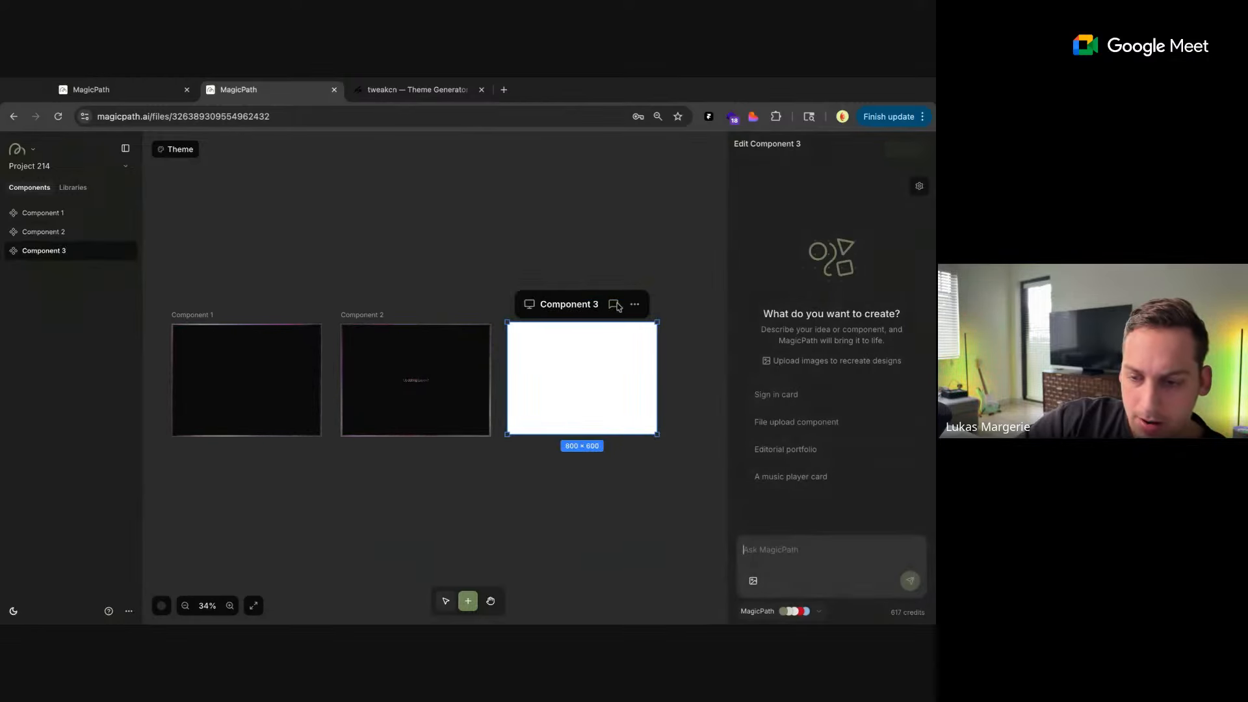
pyautogui.moveTo(818, 600); pyautogui.dragTo(794, 558)
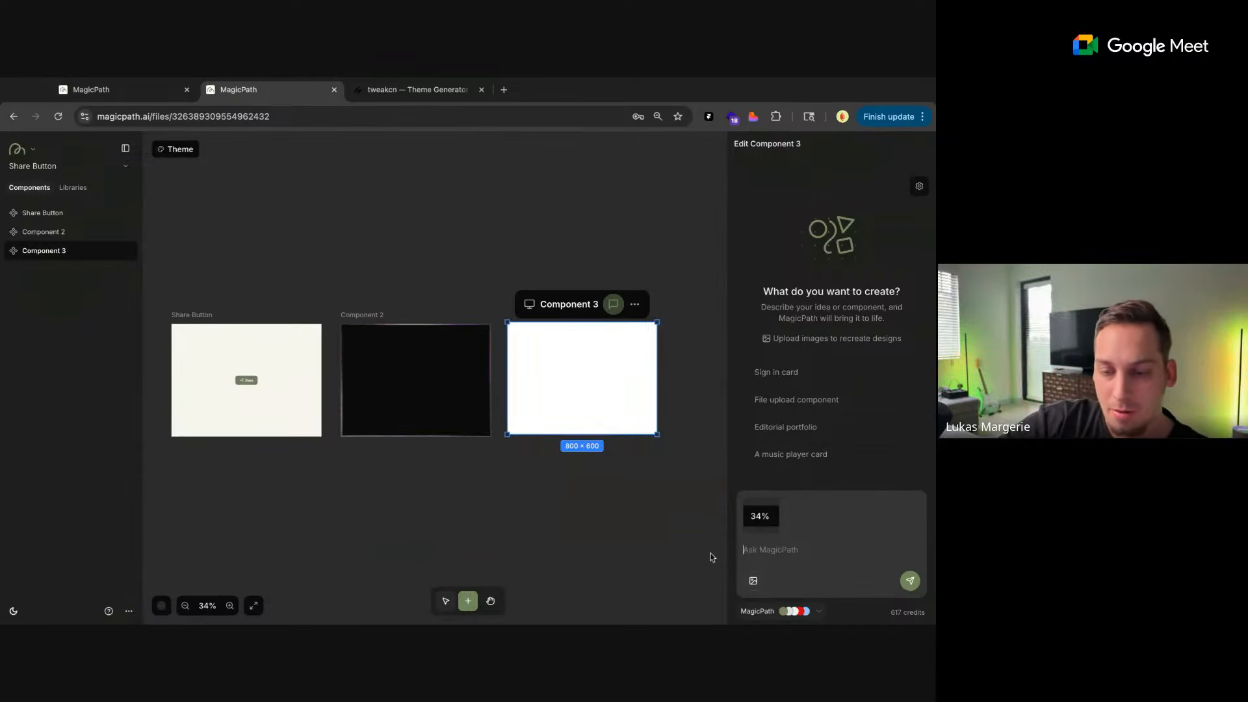
pyautogui.write('generate this co')
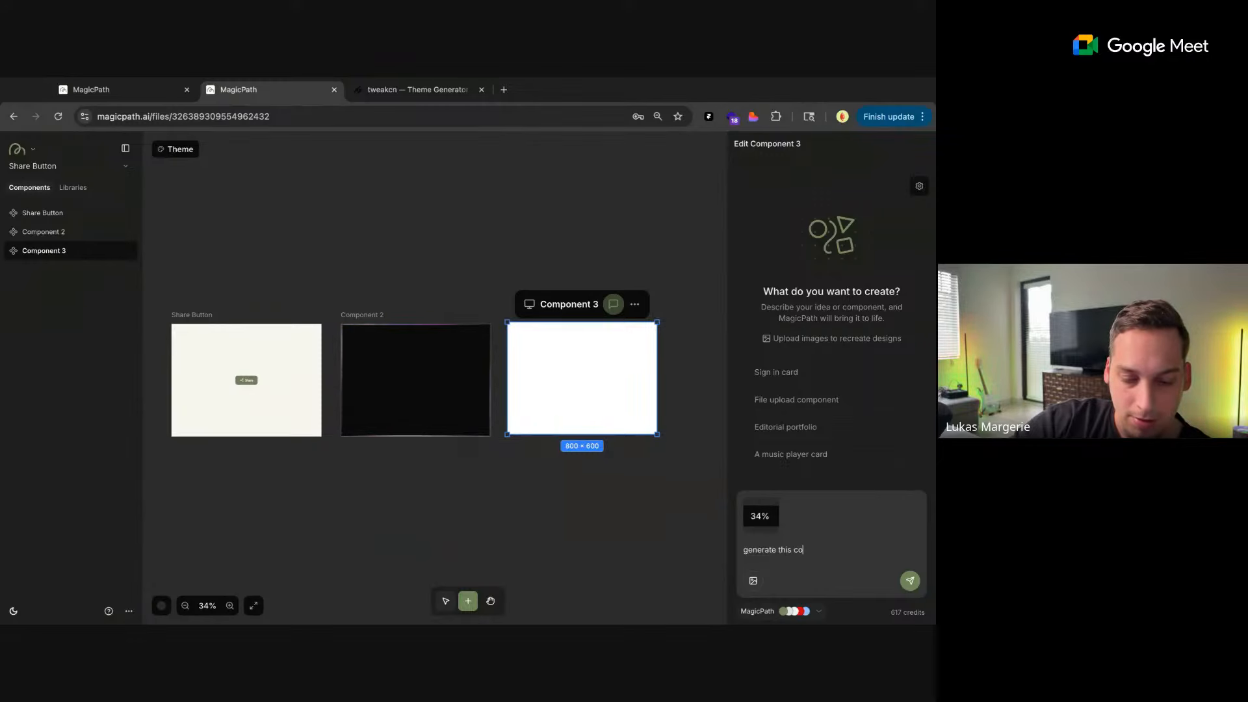
pyautogui.write('mpont')
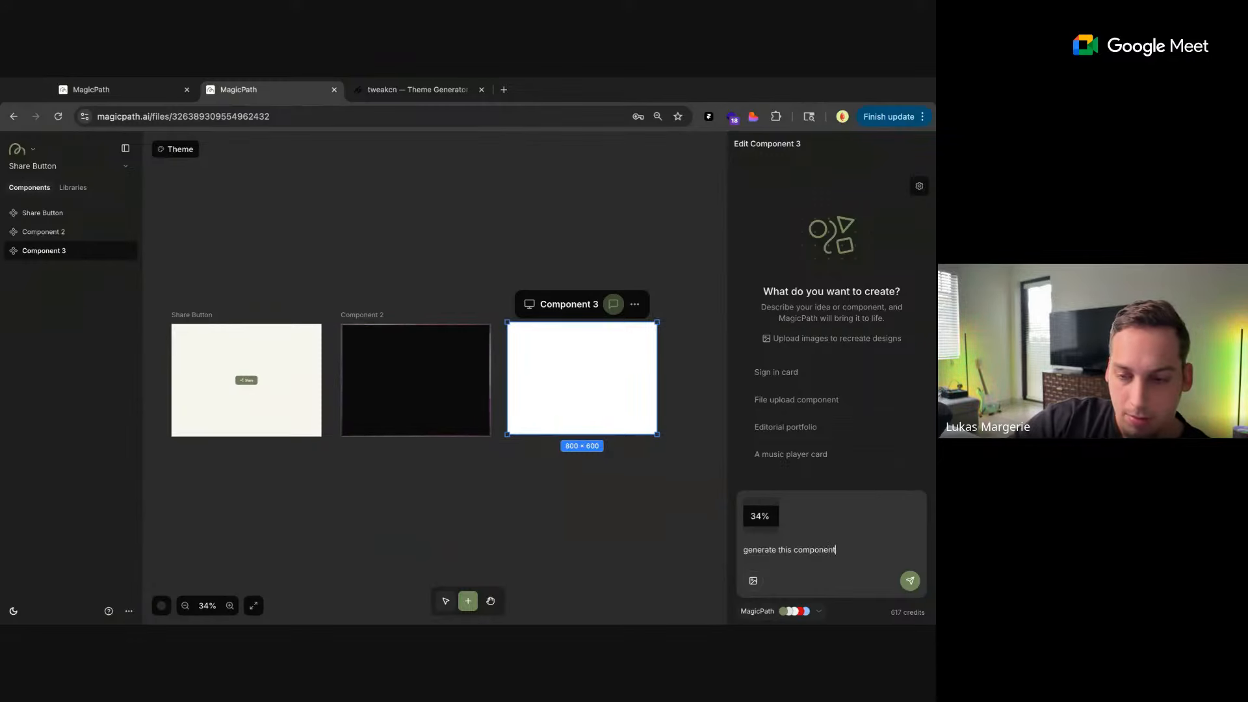
pyautogui.click(909, 581)
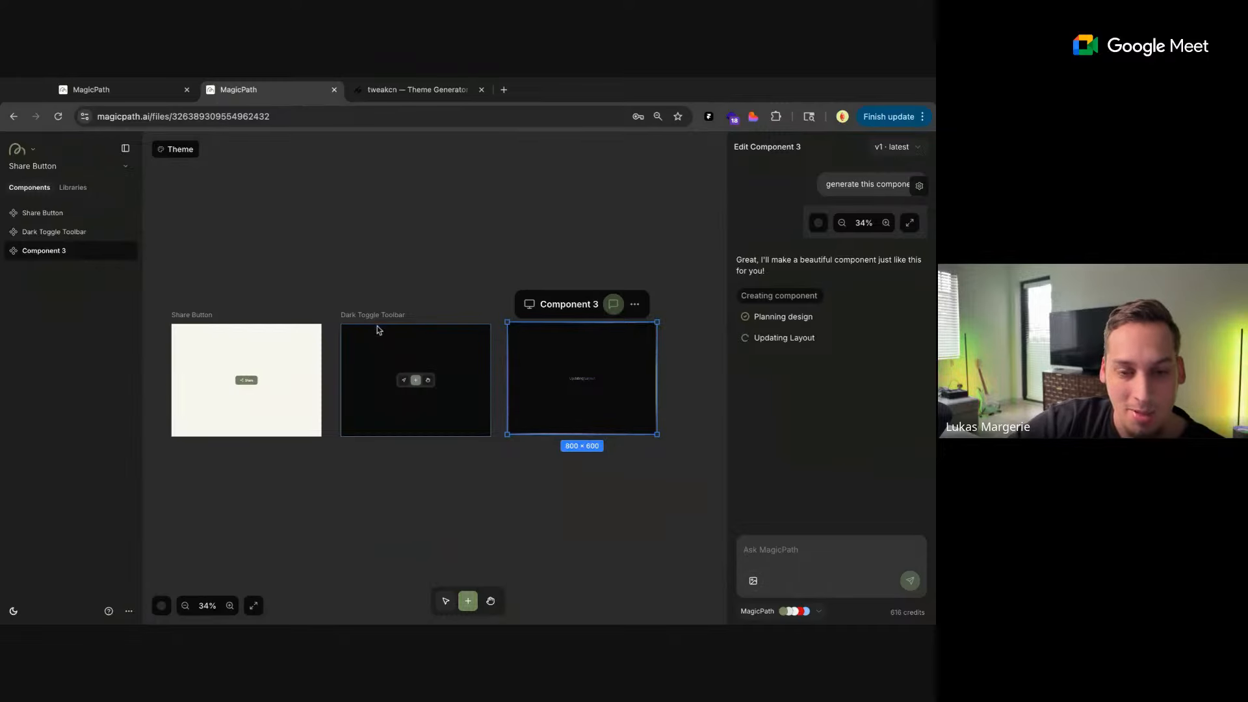
# Inspect the generated Share Button and try switching between the pointer, plus and hand options in the Dark Toggle Toolbar
pyautogui.scroll(5, 423, 301)
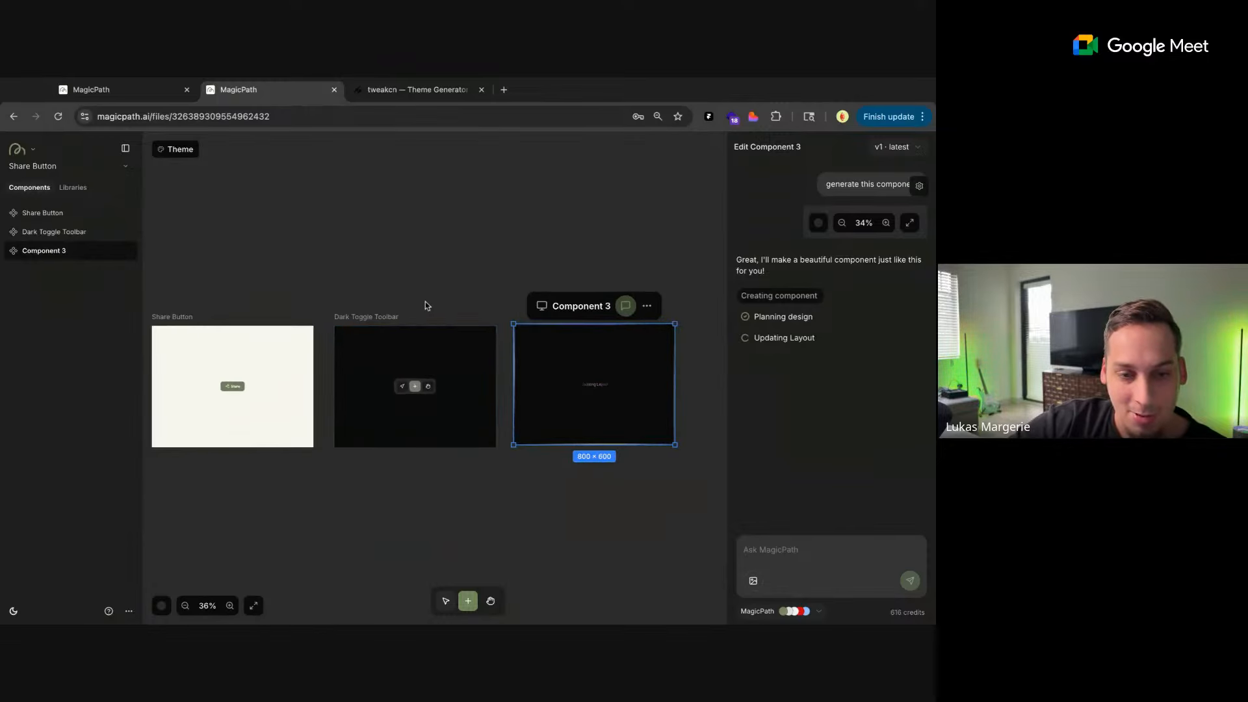
pyautogui.click(344, 314)
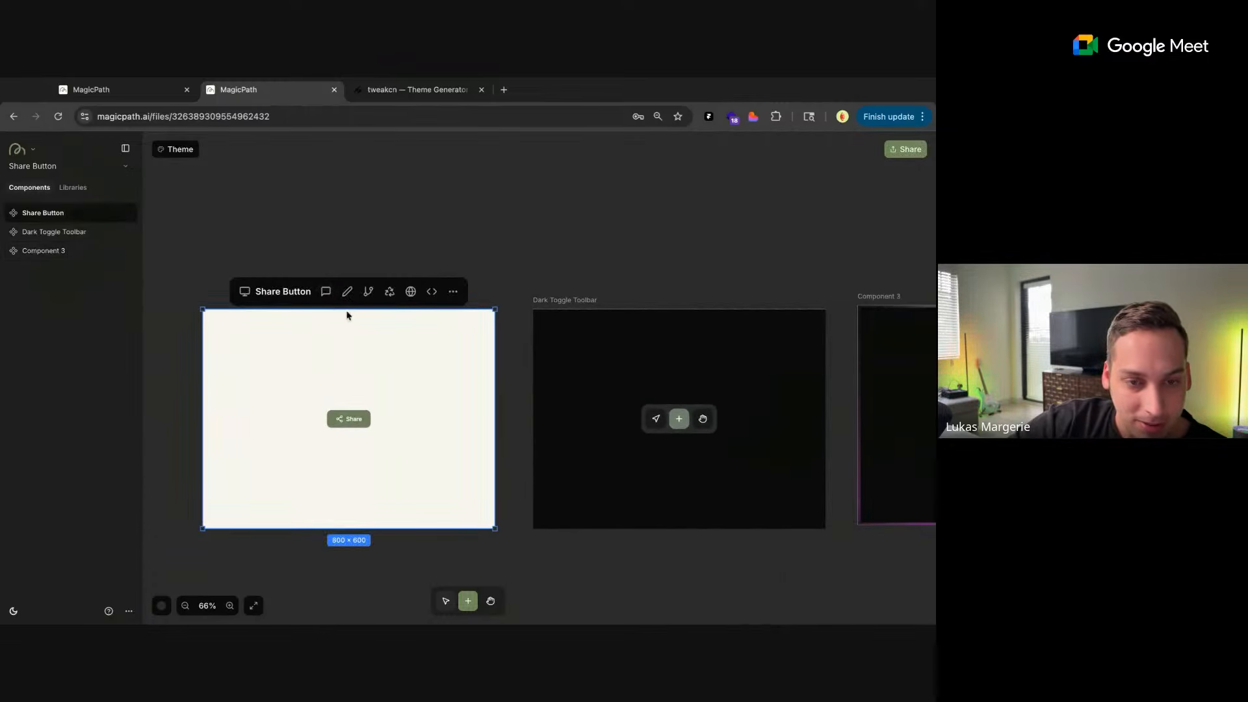
pyautogui.click(352, 222)
pyautogui.click(317, 377)
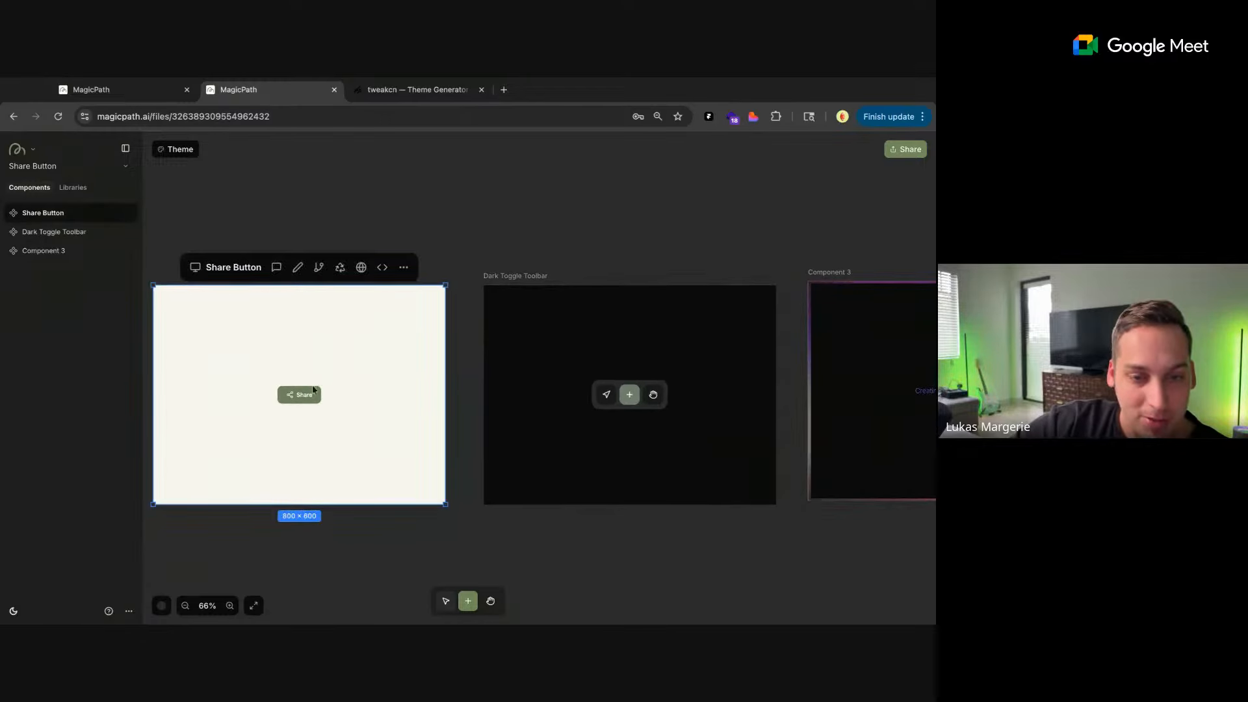
pyautogui.click(598, 384)
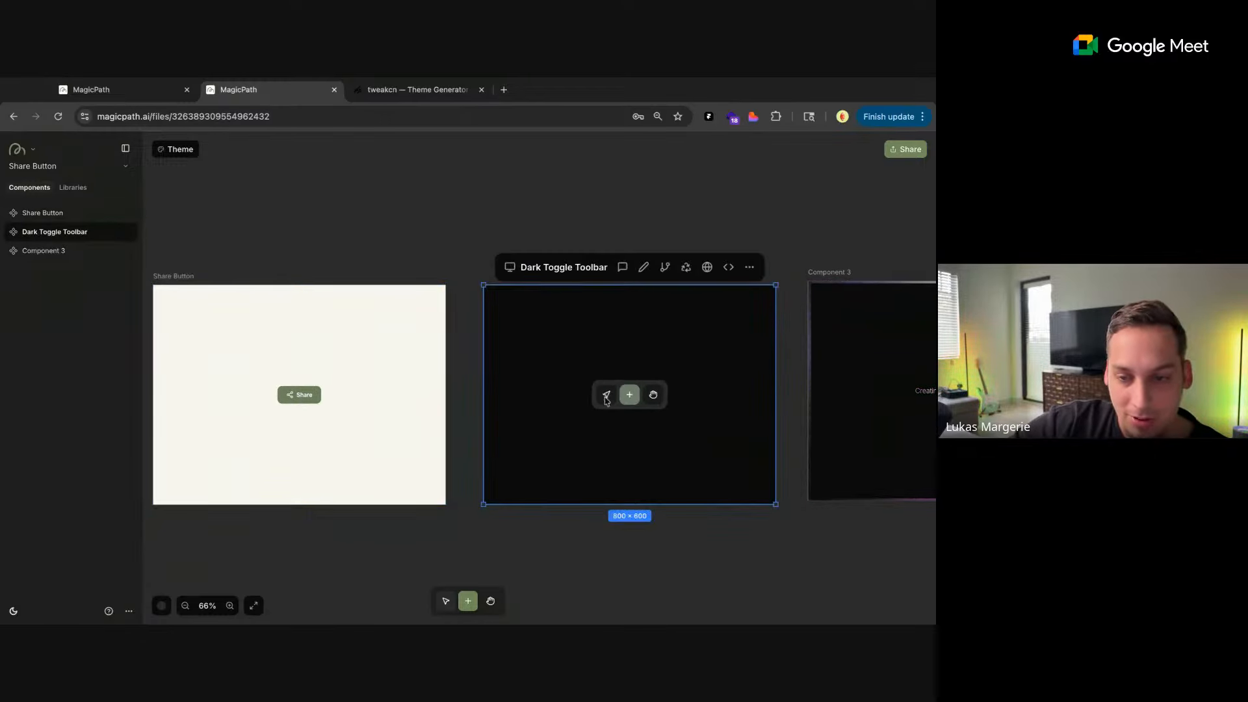
pyautogui.click(605, 395)
pyautogui.click(629, 394)
pyautogui.click(653, 394)
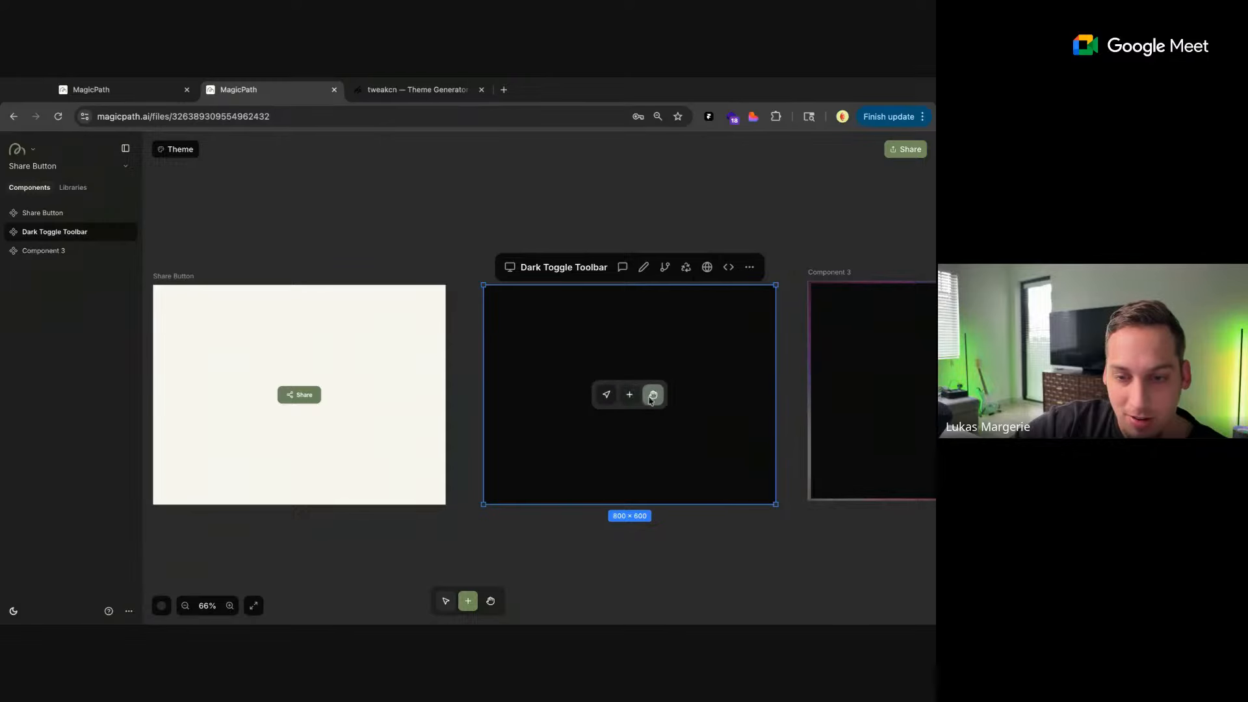
pyautogui.click(629, 394)
pyautogui.click(611, 398)
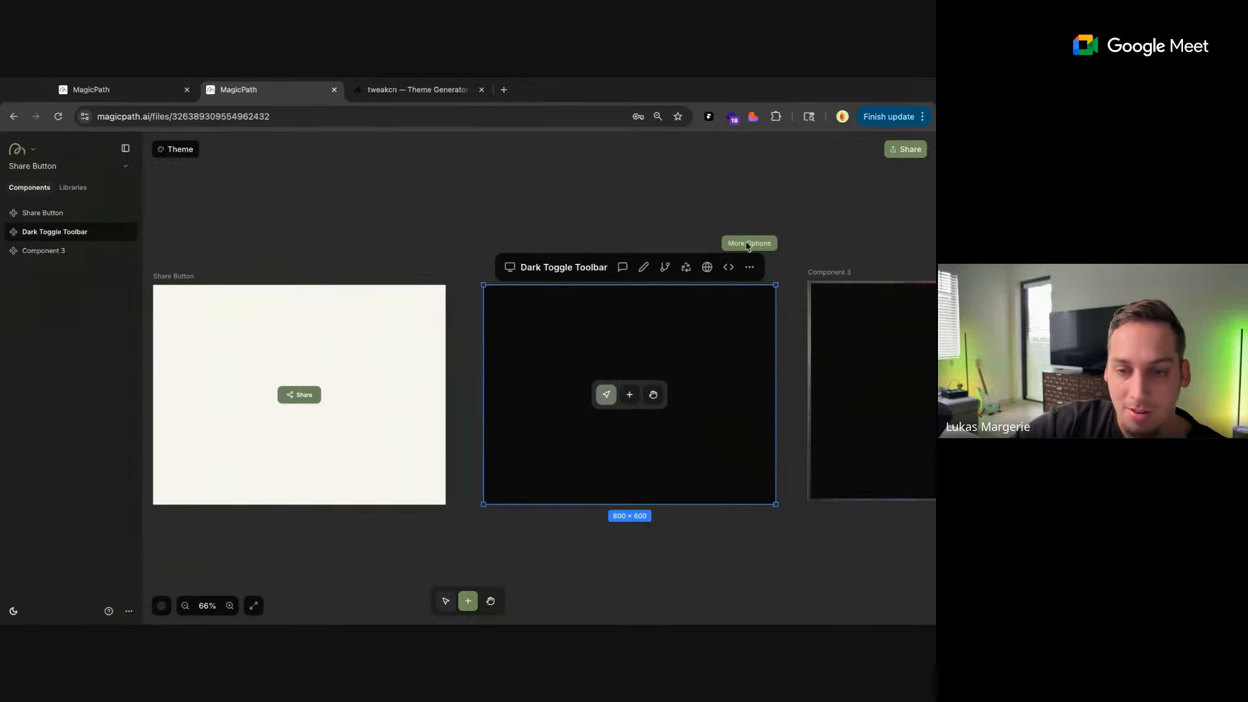
pyautogui.hscroll(5, 672, 215)
pyautogui.click(477, 409)
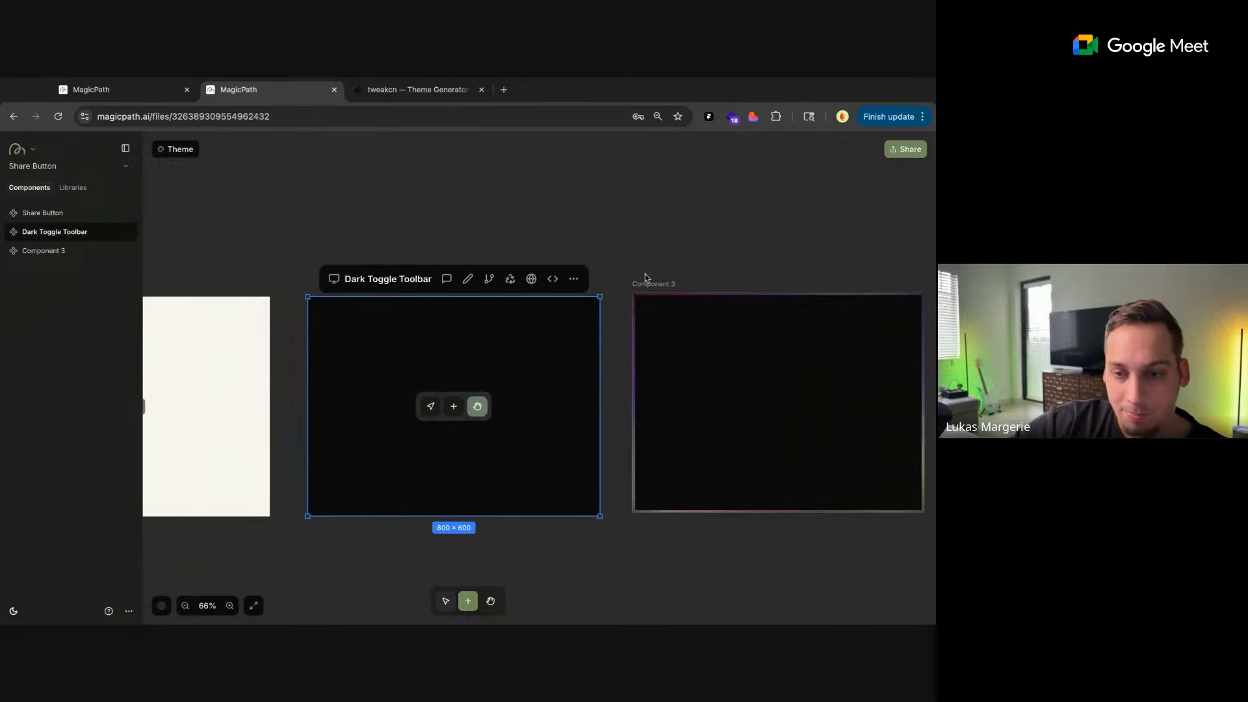
pyautogui.hscroll(2, 642, 273)
pyautogui.scroll(-5, 642, 273)
pyautogui.click(643, 274)
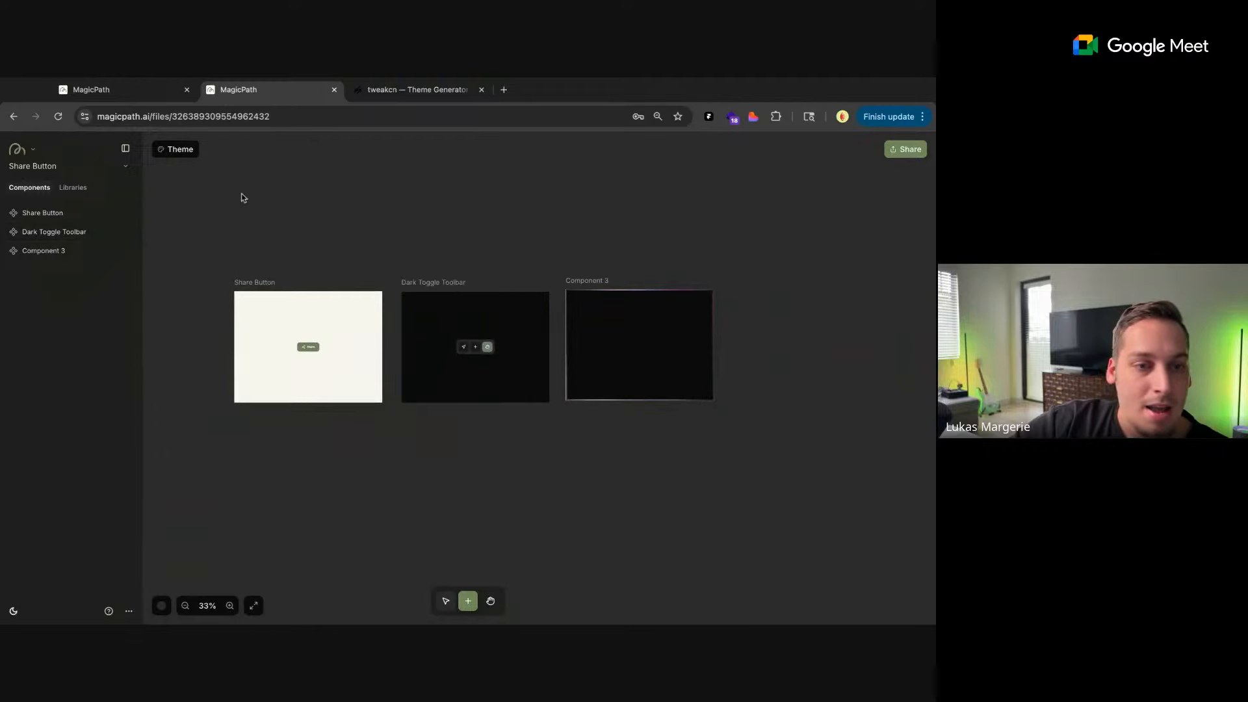
# Capture the Project 213 card from My files as a reference image and return to the Share Button project
pyautogui.hscroll(-3, 240, 195)
pyautogui.click(118, 91)
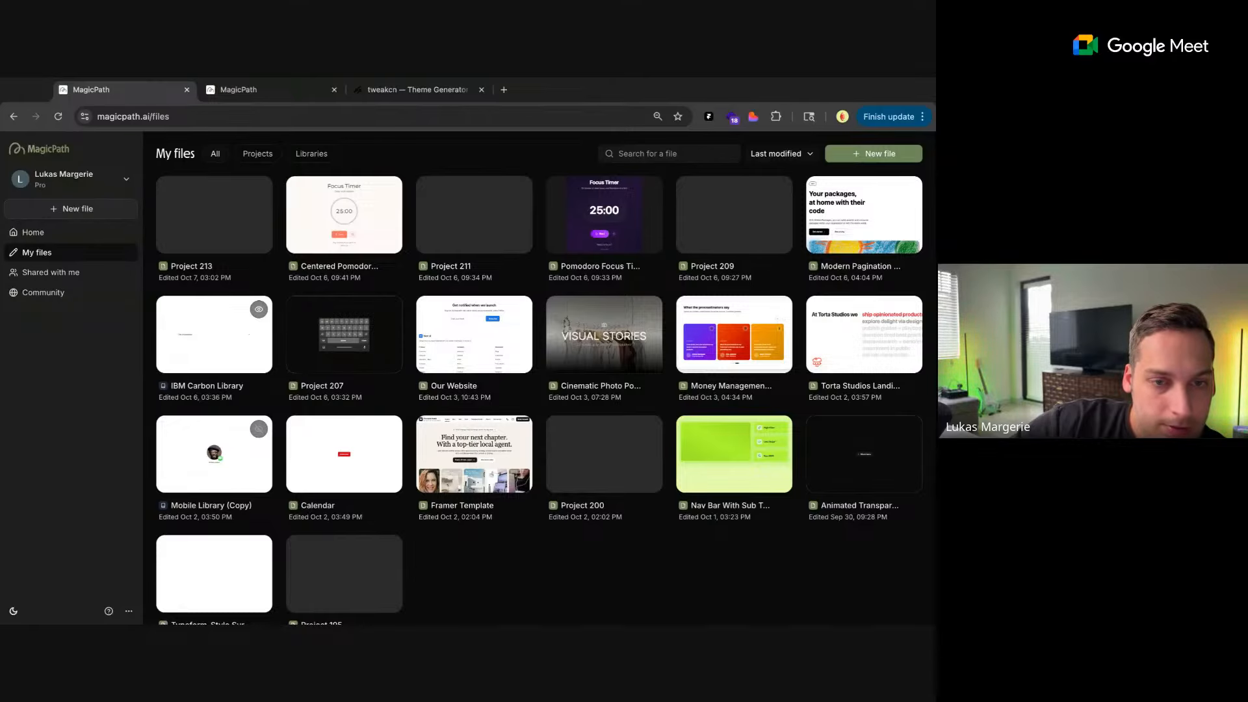
pyautogui.click(260, 90)
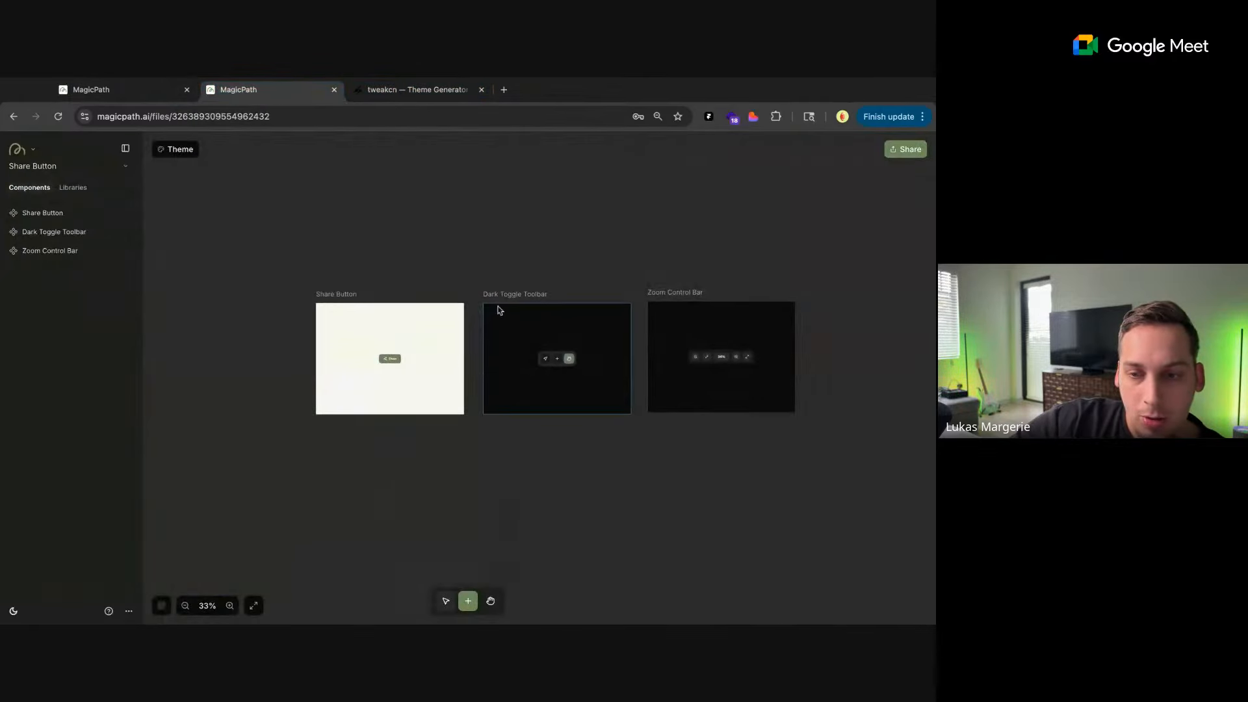
# Add Component 4 below the existing components, attach the project card screenshot, and send the prompt "generate a project card component"
pyautogui.click(506, 392)
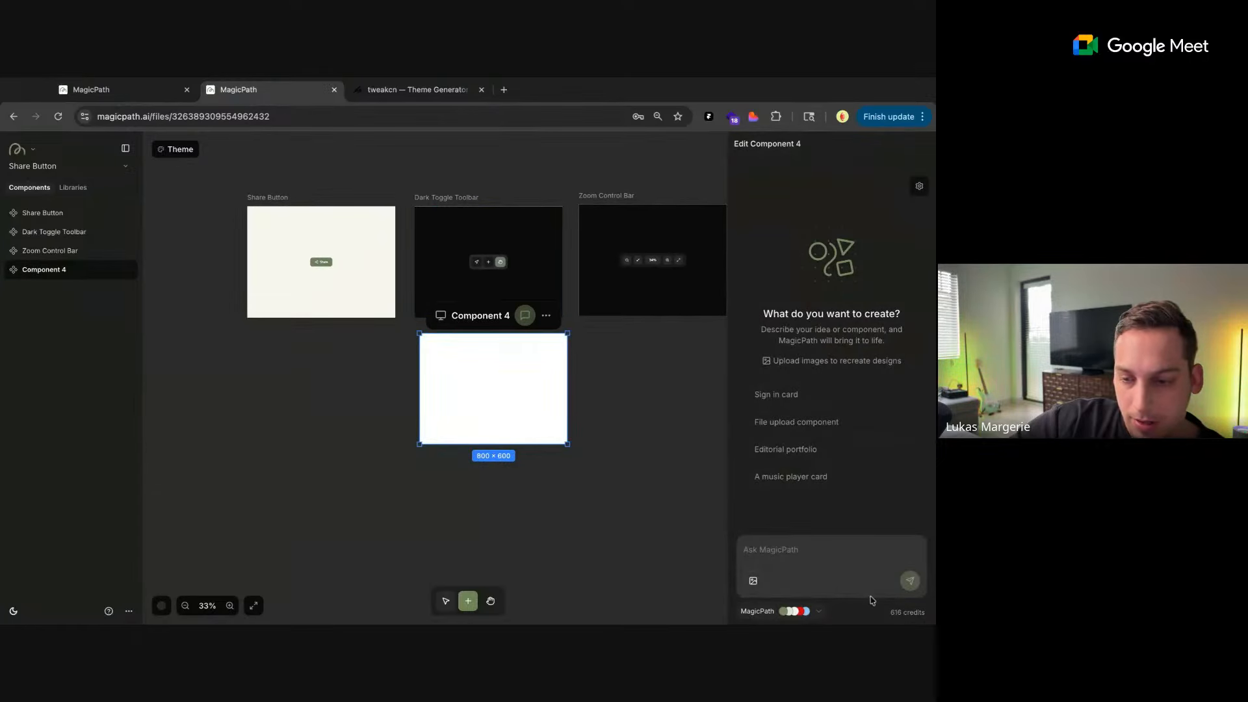
pyautogui.moveTo(872, 600); pyautogui.dragTo(872, 600)
pyautogui.moveTo(800, 561); pyautogui.dragTo(798, 546)
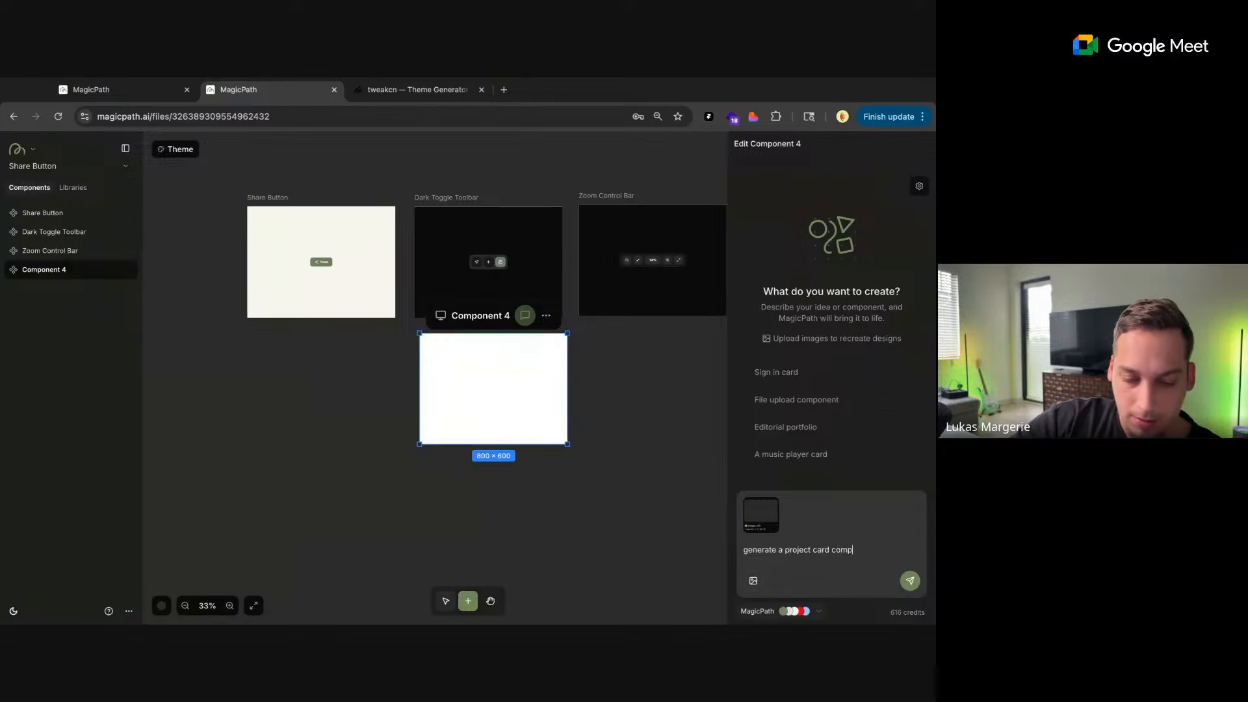
pyautogui.click(911, 579)
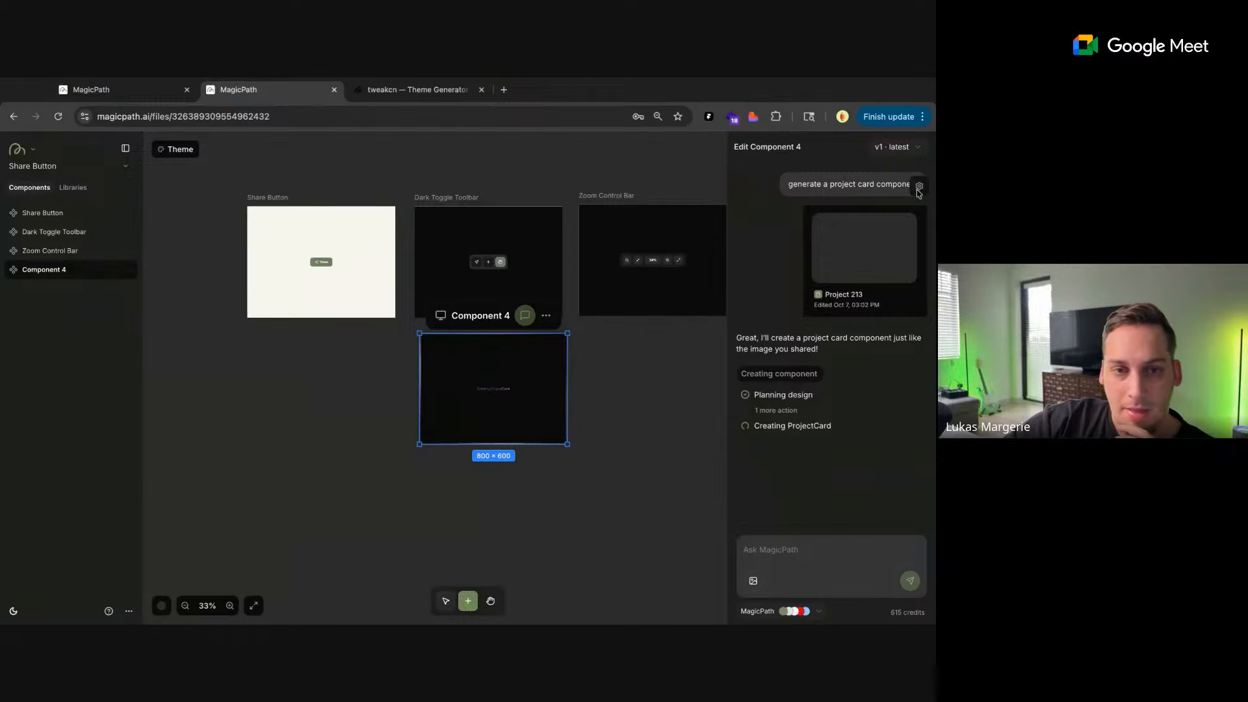
# Open the Share Button project's options menu to capture it as a reference image
pyautogui.click(481, 175)
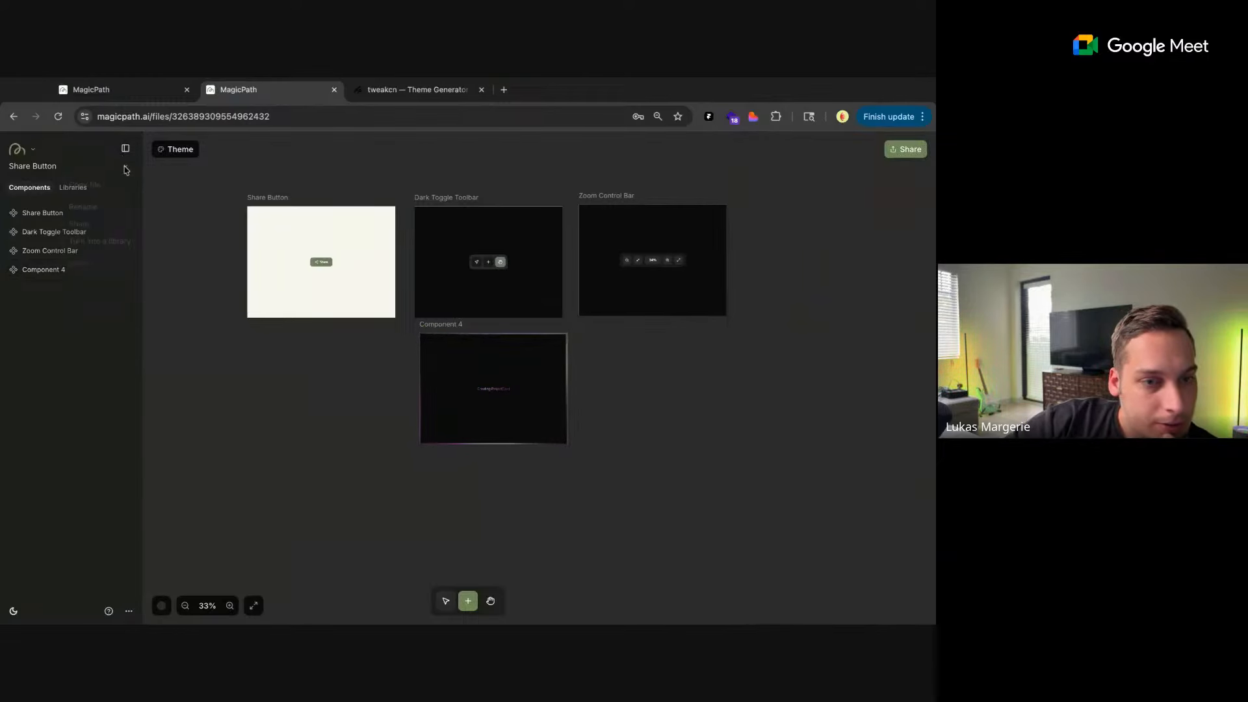
pyautogui.click(126, 167)
pyautogui.click(126, 167)
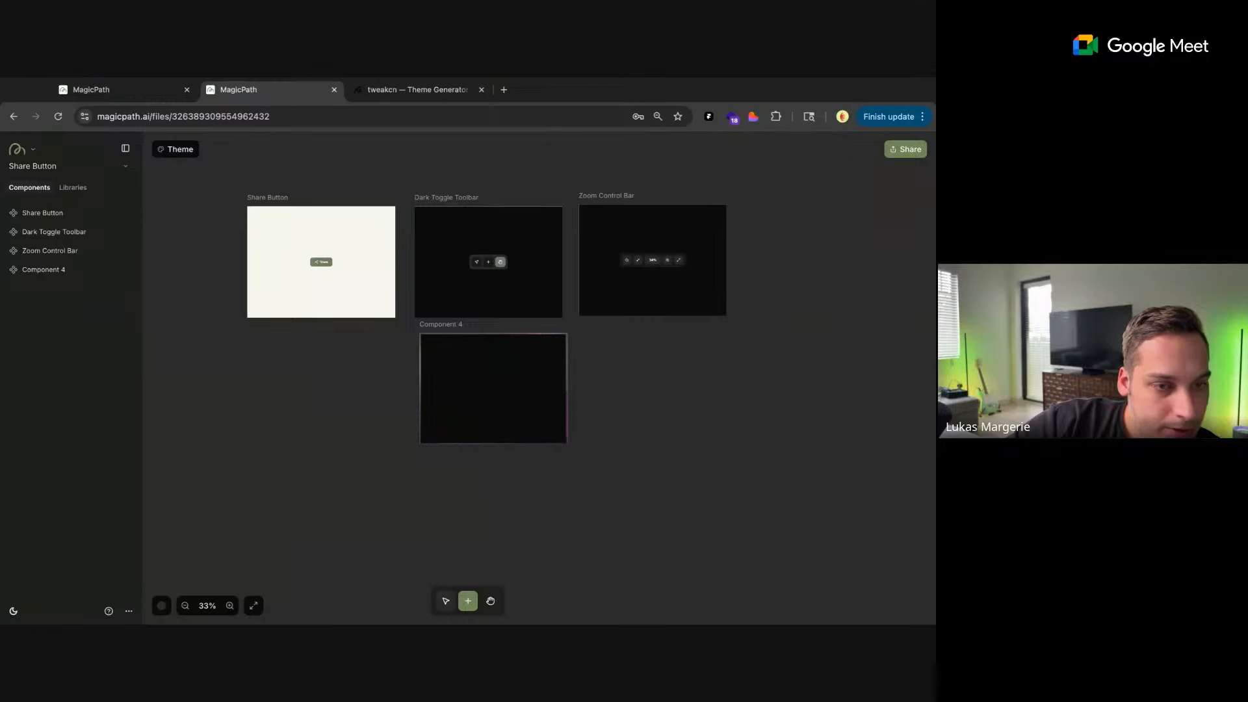
# Add a component below and left of the existing ones, attach the side panel screenshot, and send the prompt "build out this side panel component"
pyautogui.hscroll(-3, 267, 486)
pyautogui.scroll(-1, 267, 486)
pyautogui.click(309, 442)
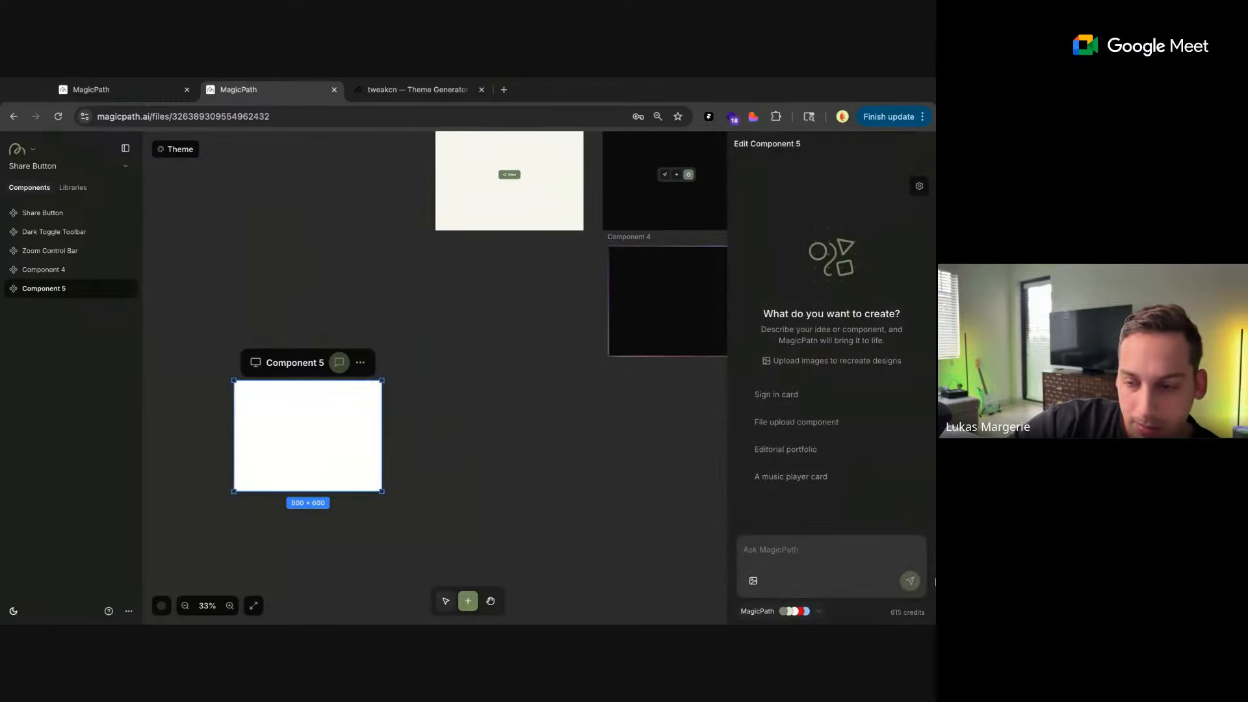
pyautogui.moveTo(928, 609); pyautogui.dragTo(790, 553)
pyautogui.write('bu')
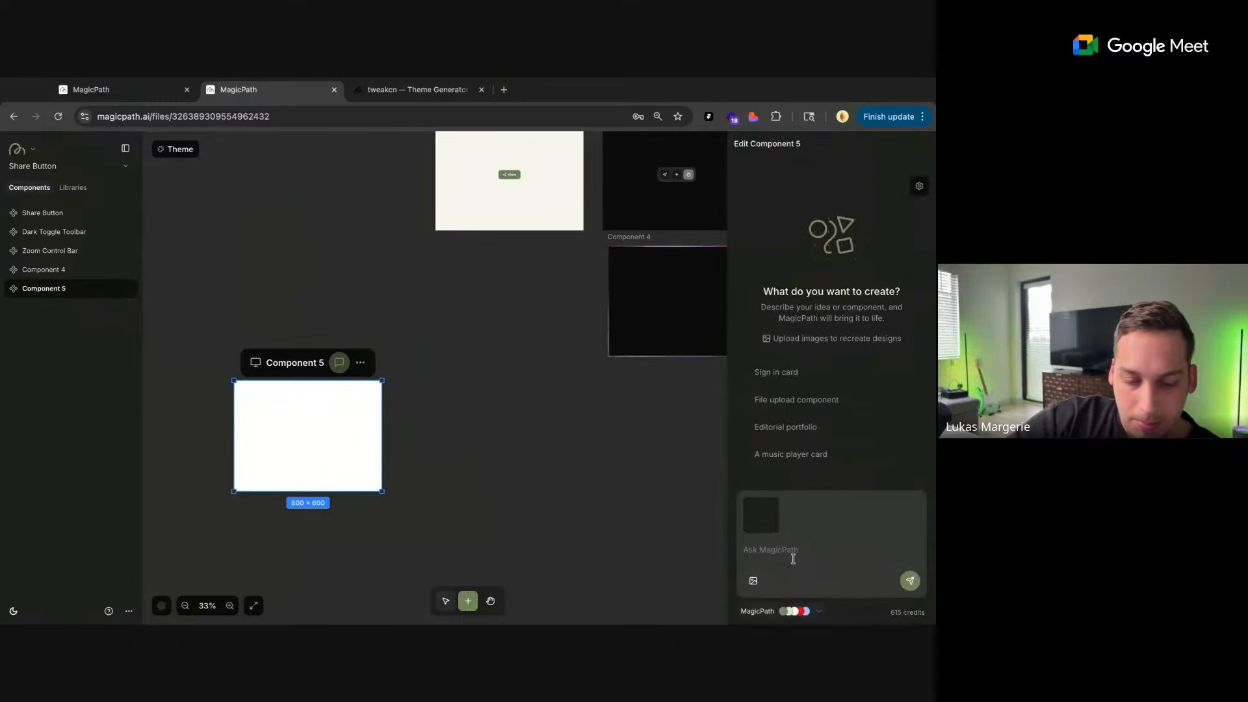
pyautogui.write('ild out this')
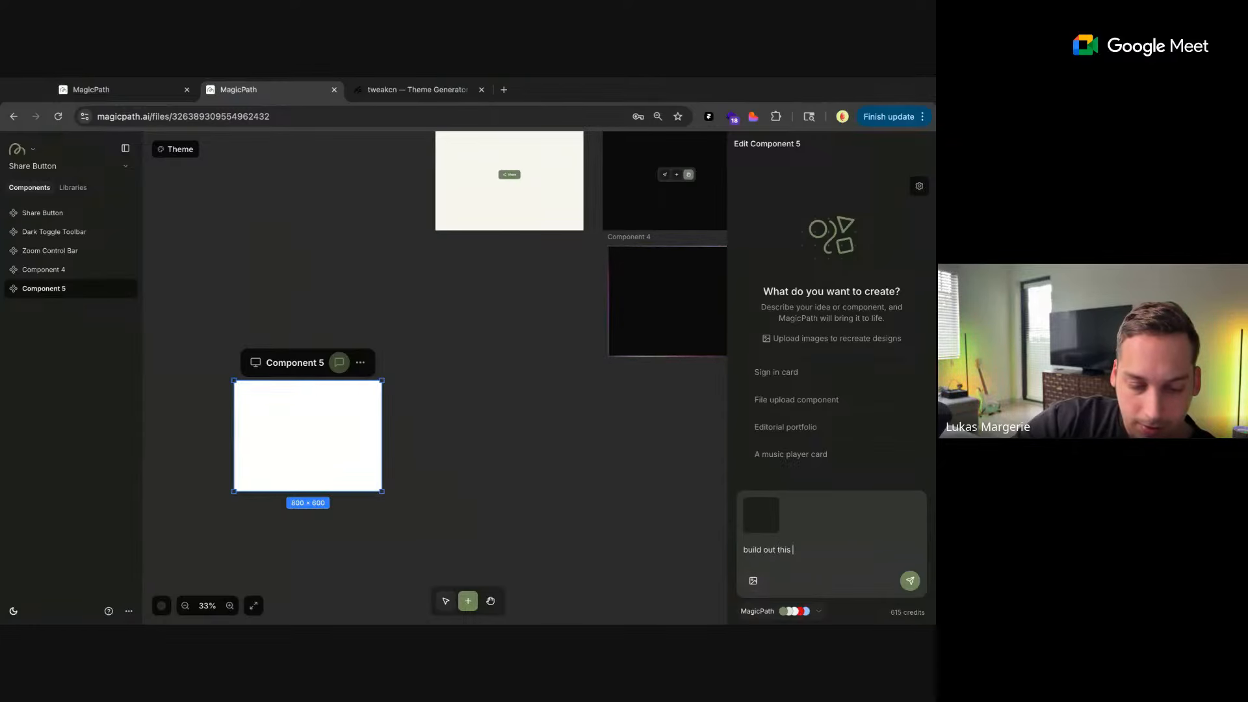
pyautogui.write(' side pane')
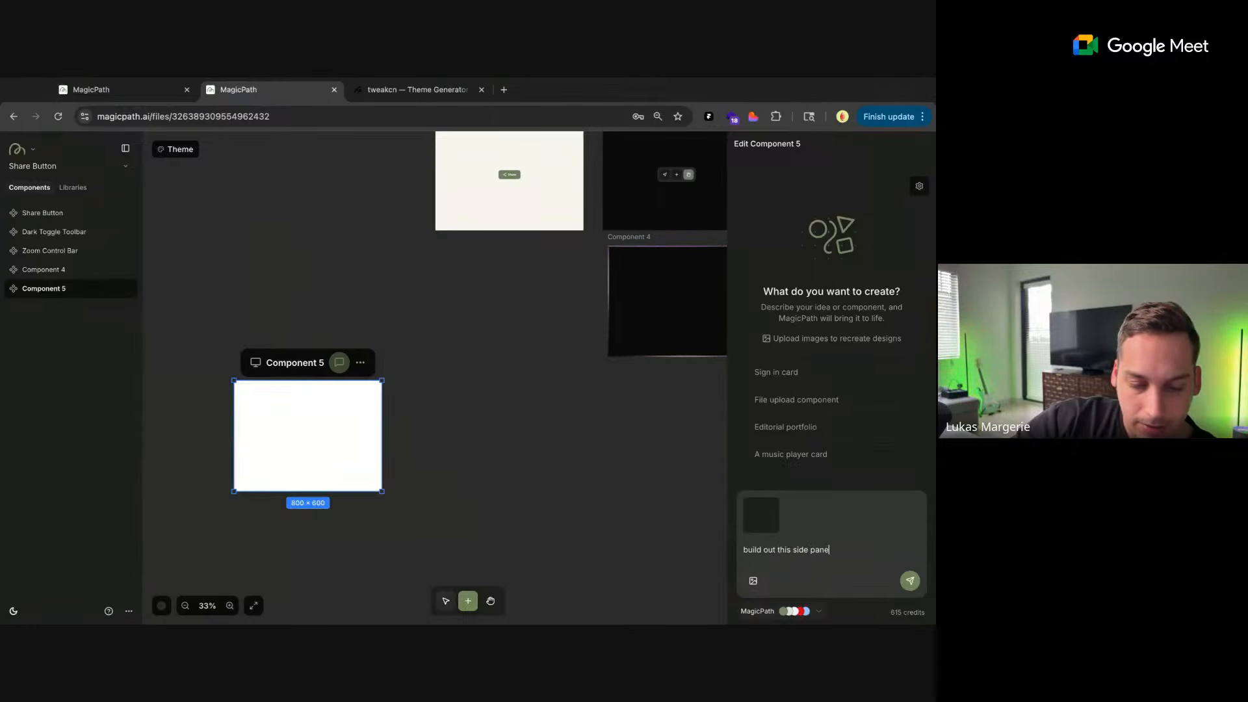
pyautogui.write('l component')
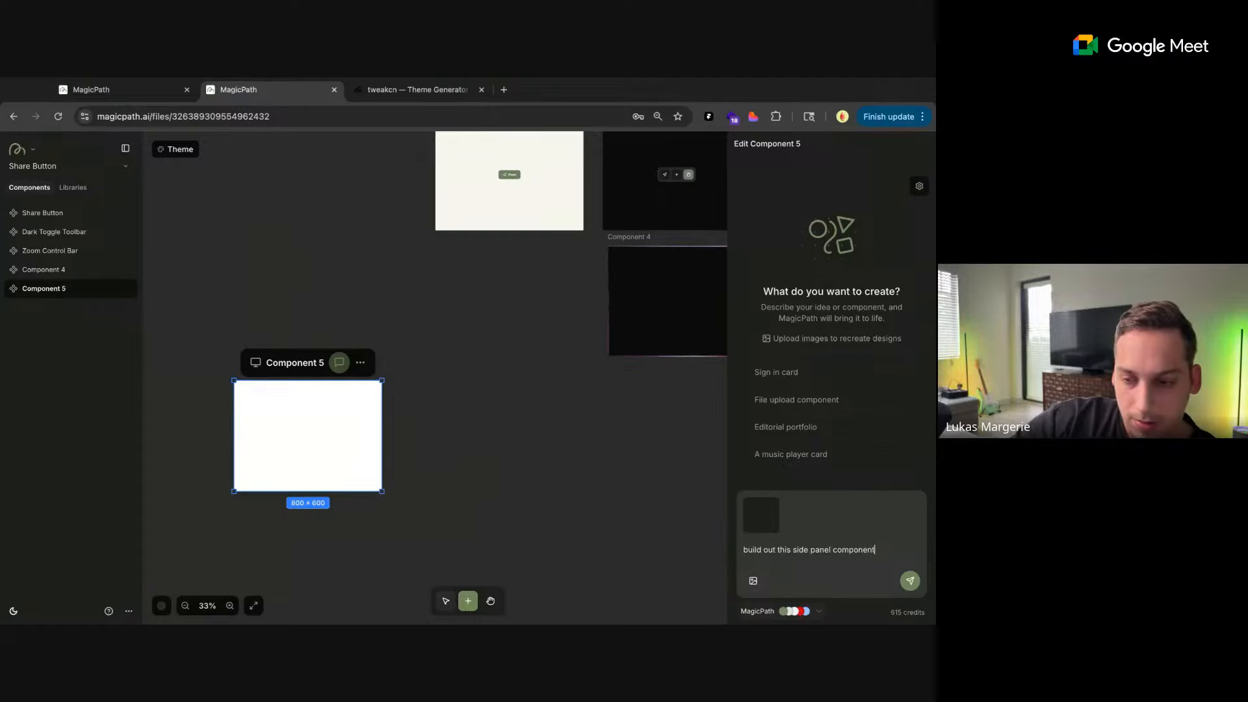
pyautogui.press('Return')
pyautogui.hscroll(1, 548, 473)
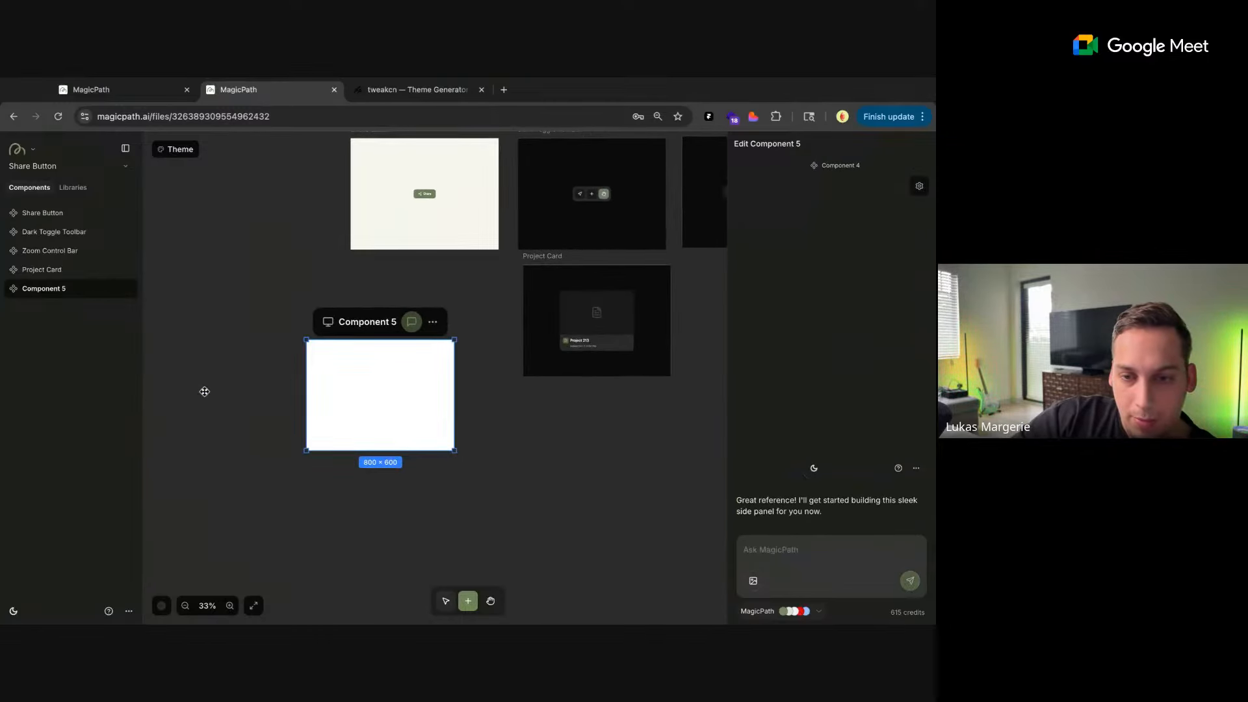
pyautogui.hscroll(5, 686, 336)
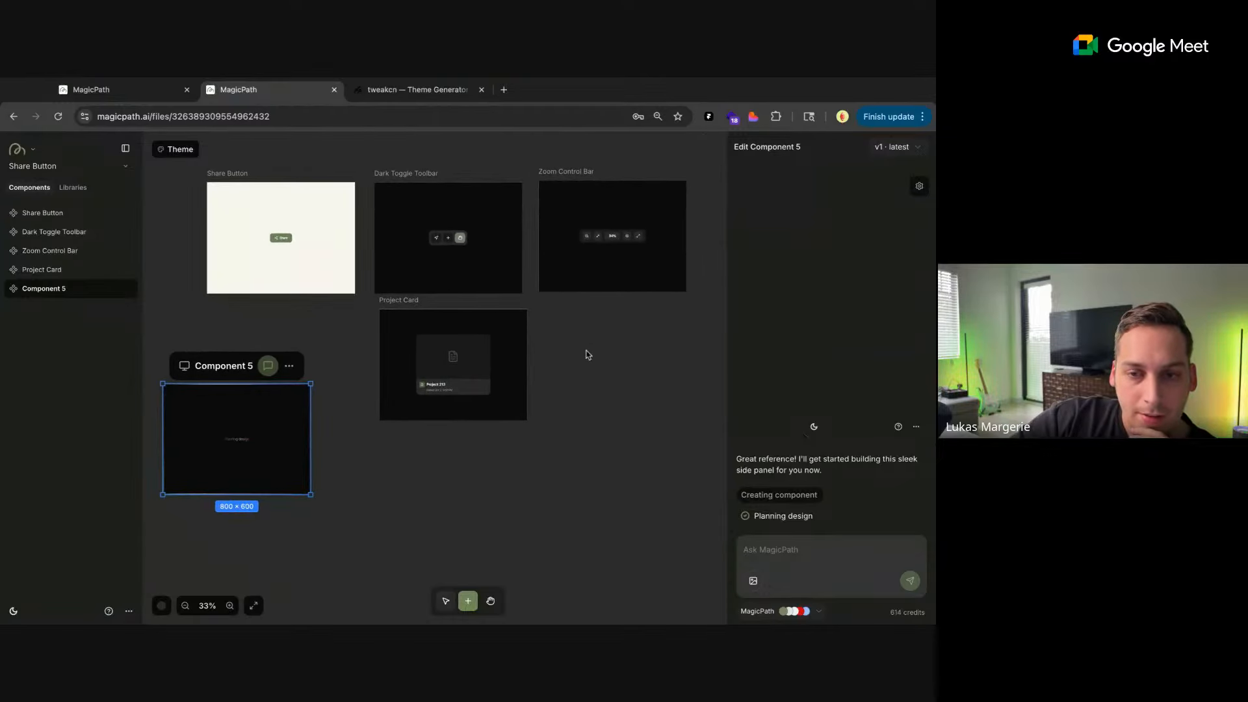
# Nudge the Project Card under the Dark Toggle Toolbar and the Zoom Control Bar beside it to tidy the canvas layout
pyautogui.click(347, 340)
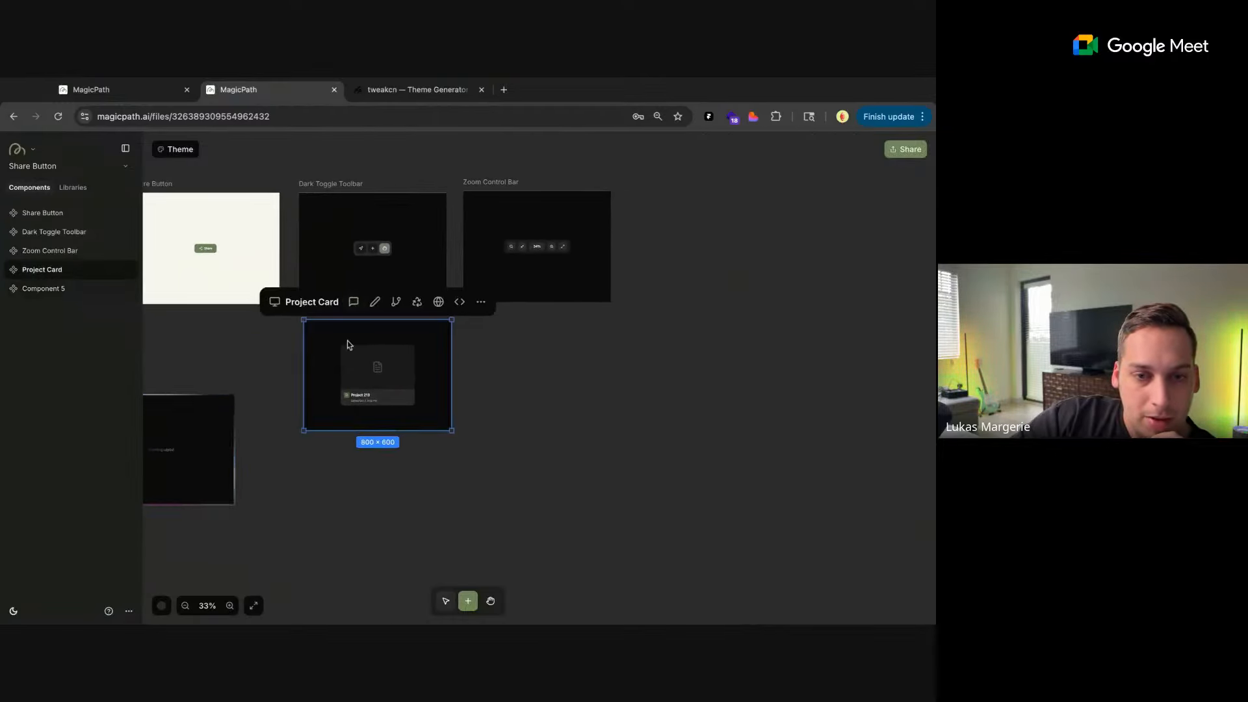
pyautogui.click(323, 224)
pyautogui.click(596, 204)
pyautogui.click(654, 209)
pyautogui.click(530, 217)
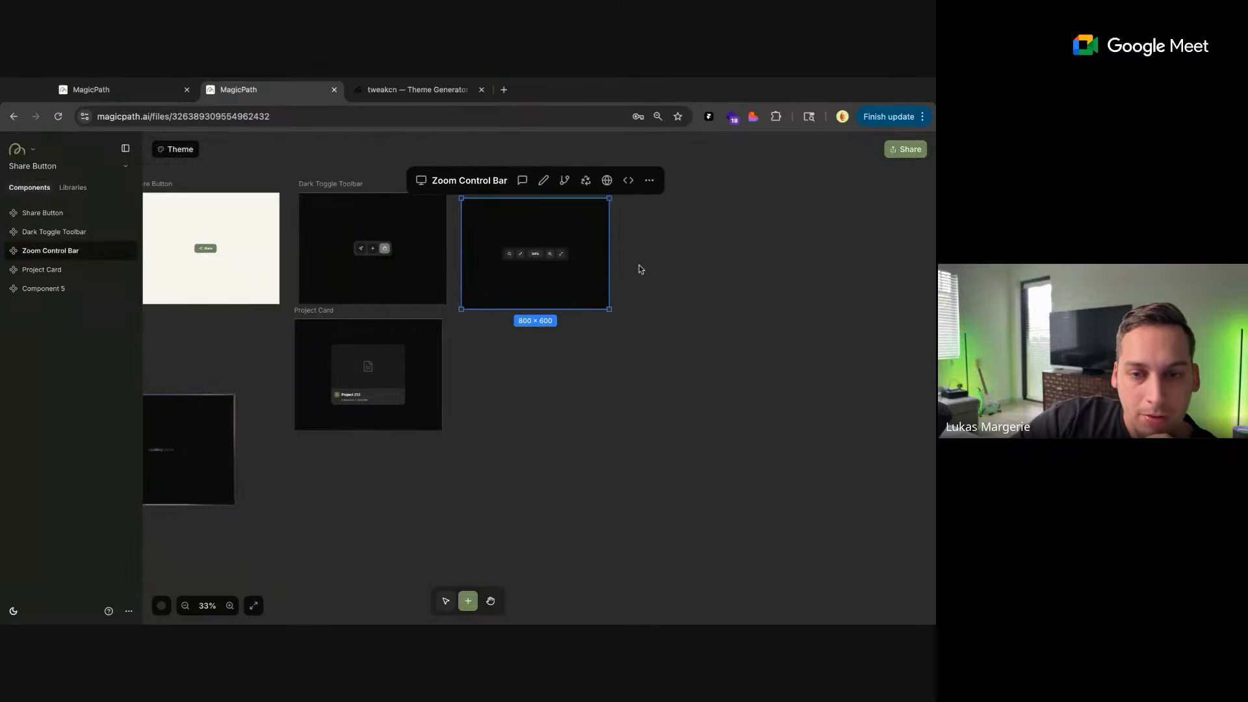
# Examine the Zoom Control Bar's buttons up close and compare them with the editor's own canvas background color picker and zoom controls
pyautogui.scroll(5, 638, 264)
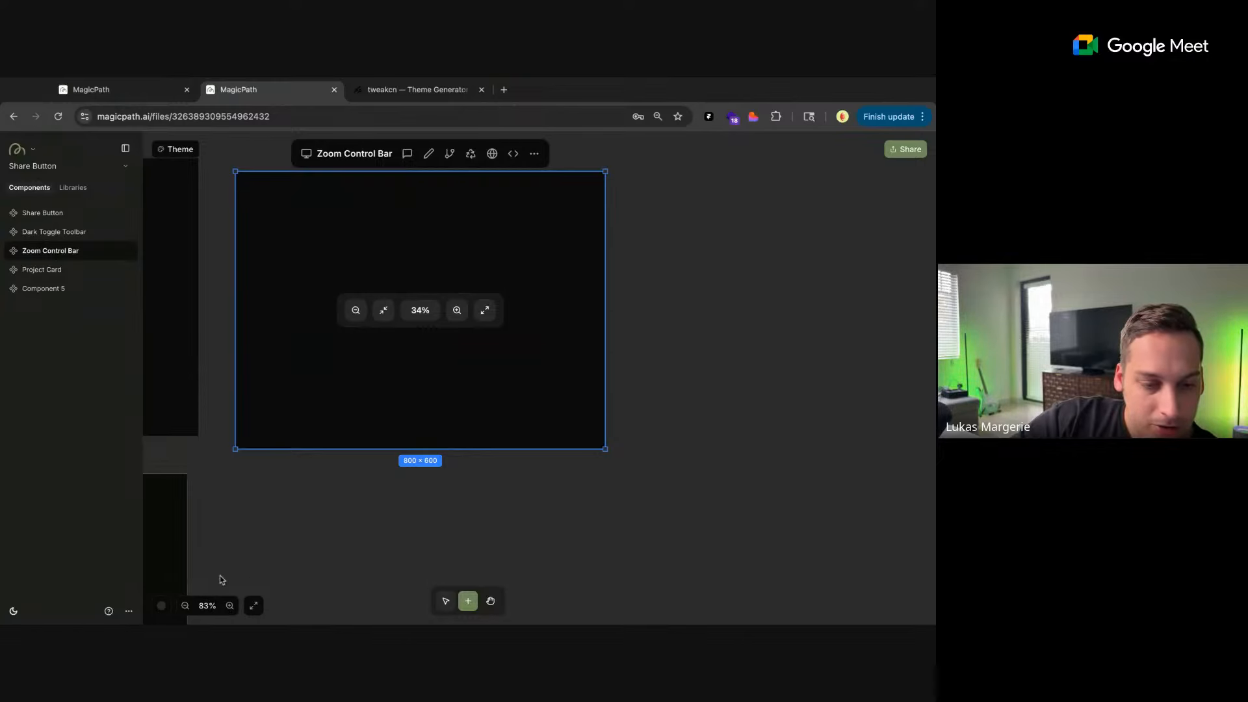
pyautogui.hscroll(1, 301, 533)
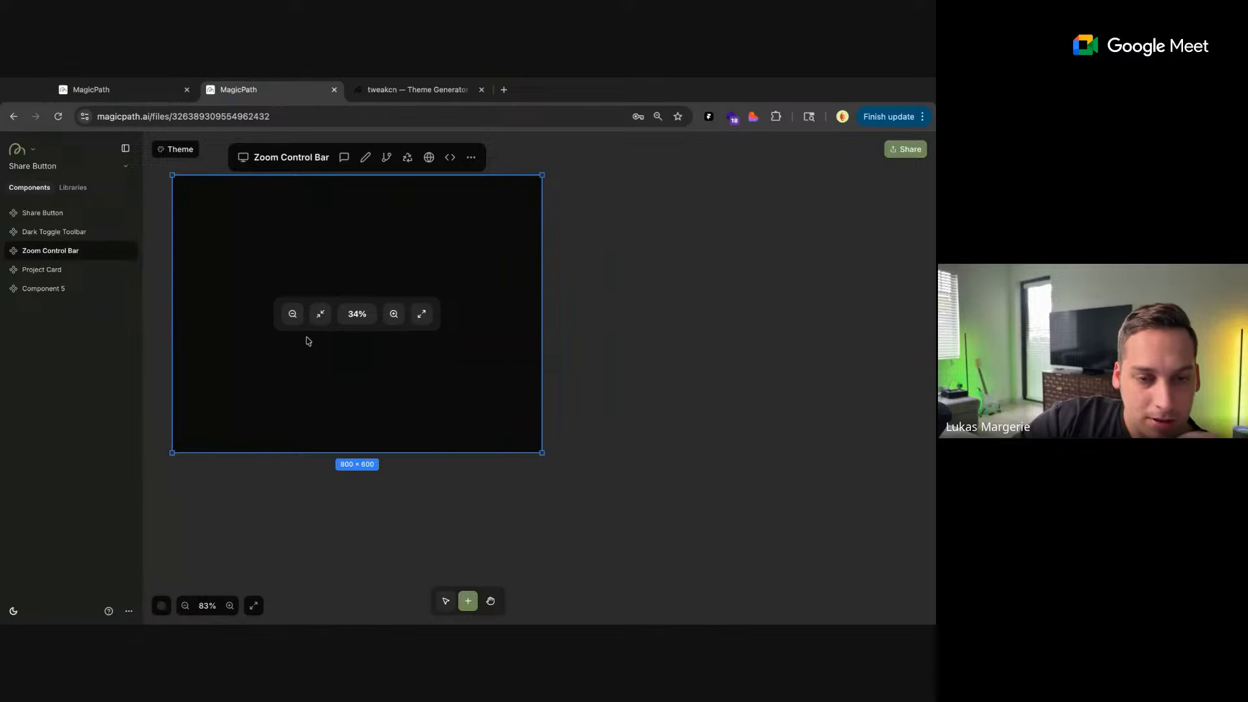
pyautogui.click(162, 606)
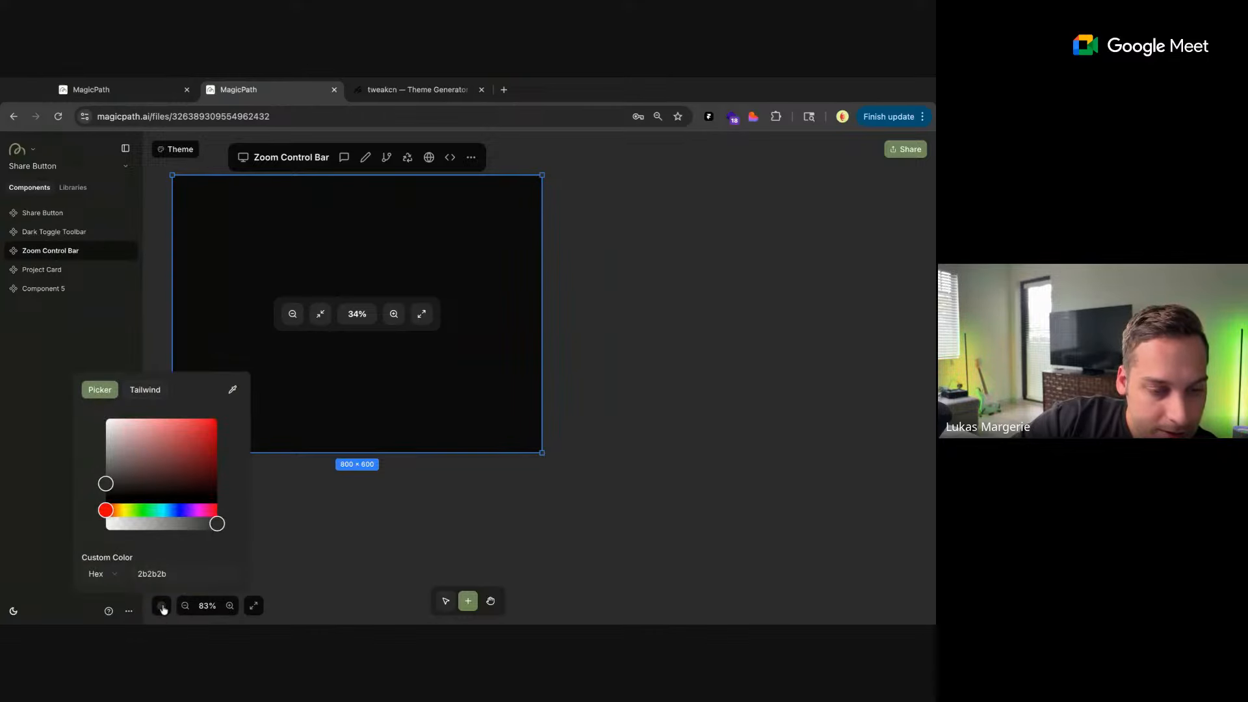
pyautogui.click(63, 553)
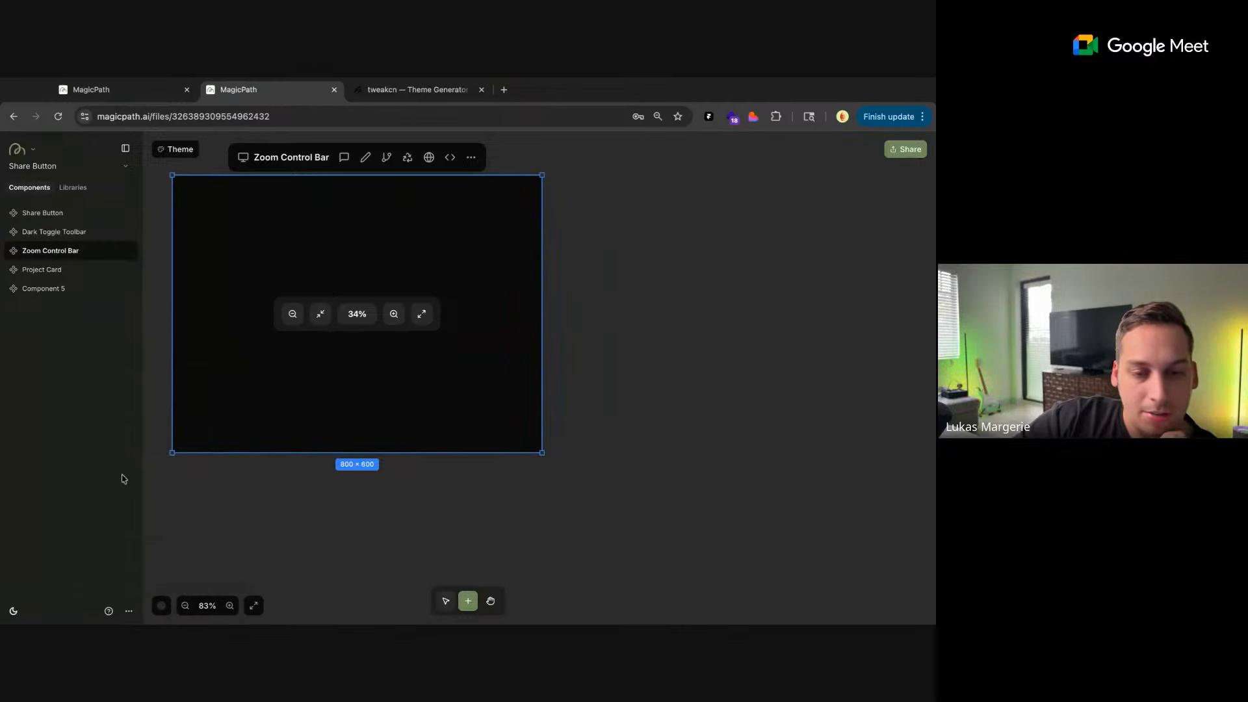
pyautogui.scroll(-2, 557, 315)
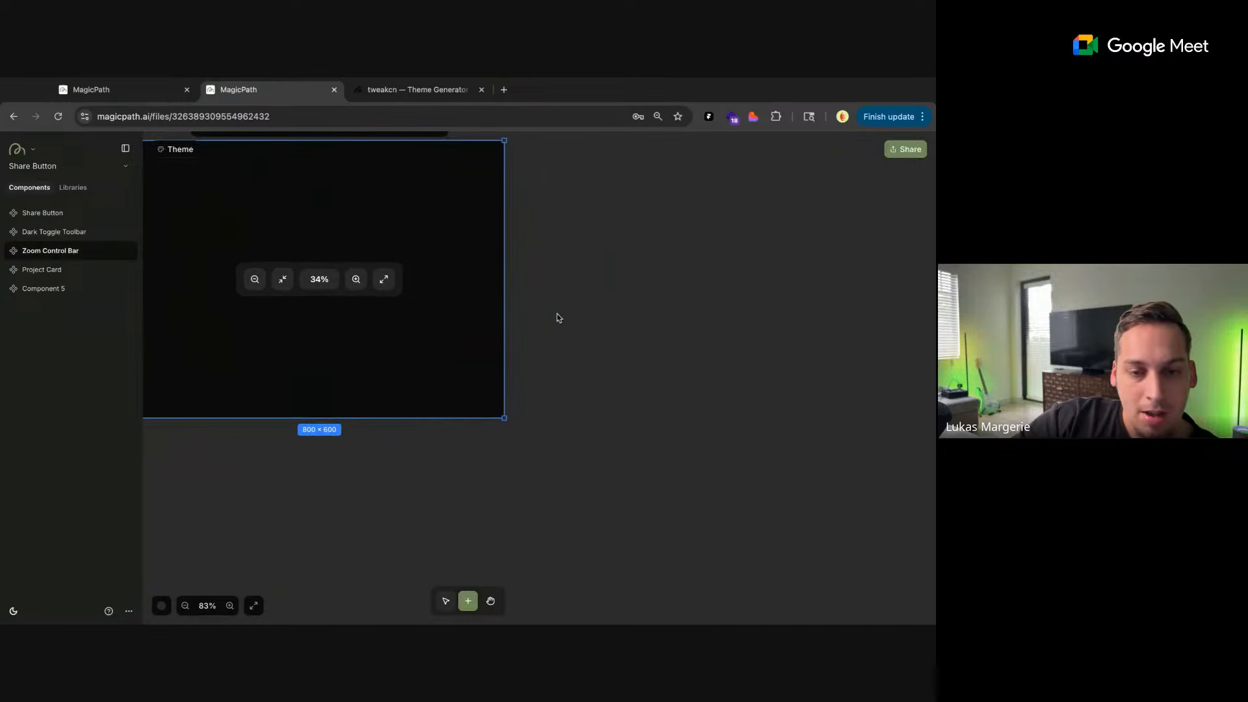
pyautogui.keyDown('ctrl'); pyautogui.scroll(-3, 555, 315); pyautogui.keyUp('ctrl')
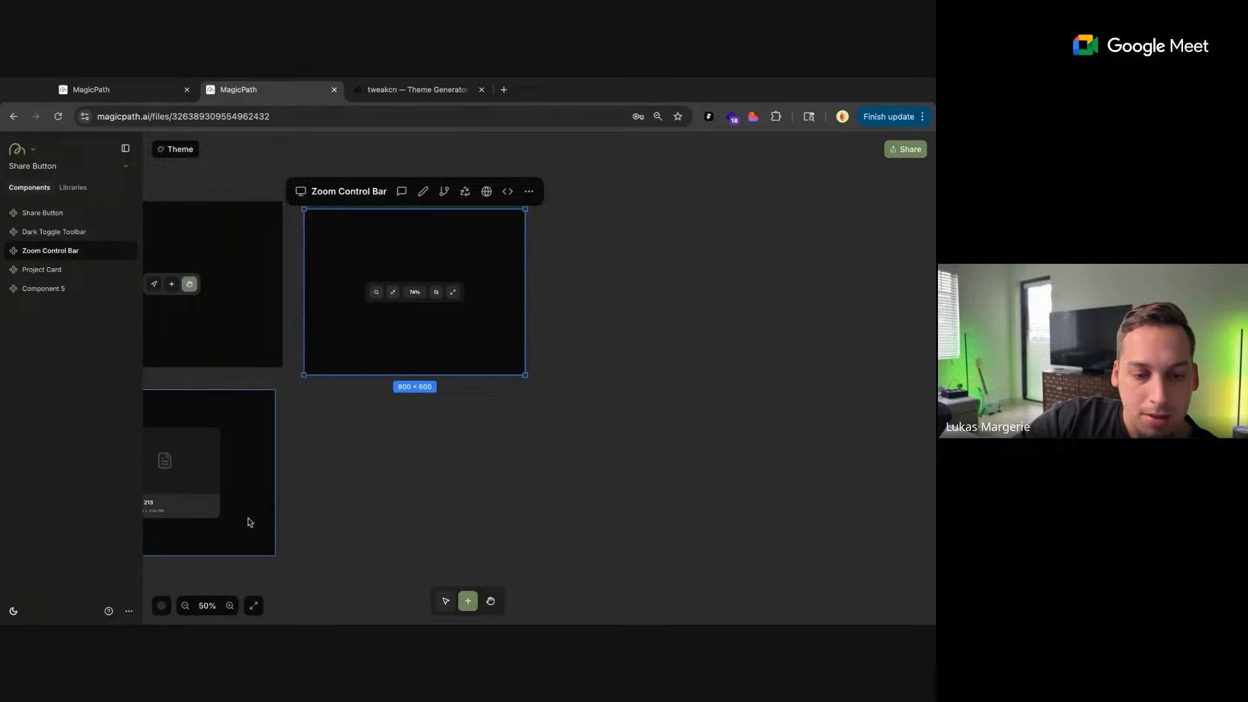
# Generate an AI edit that replaces the Zoom Control Bar's first button with a color picker button that pops out a color picker
pyautogui.click(423, 193)
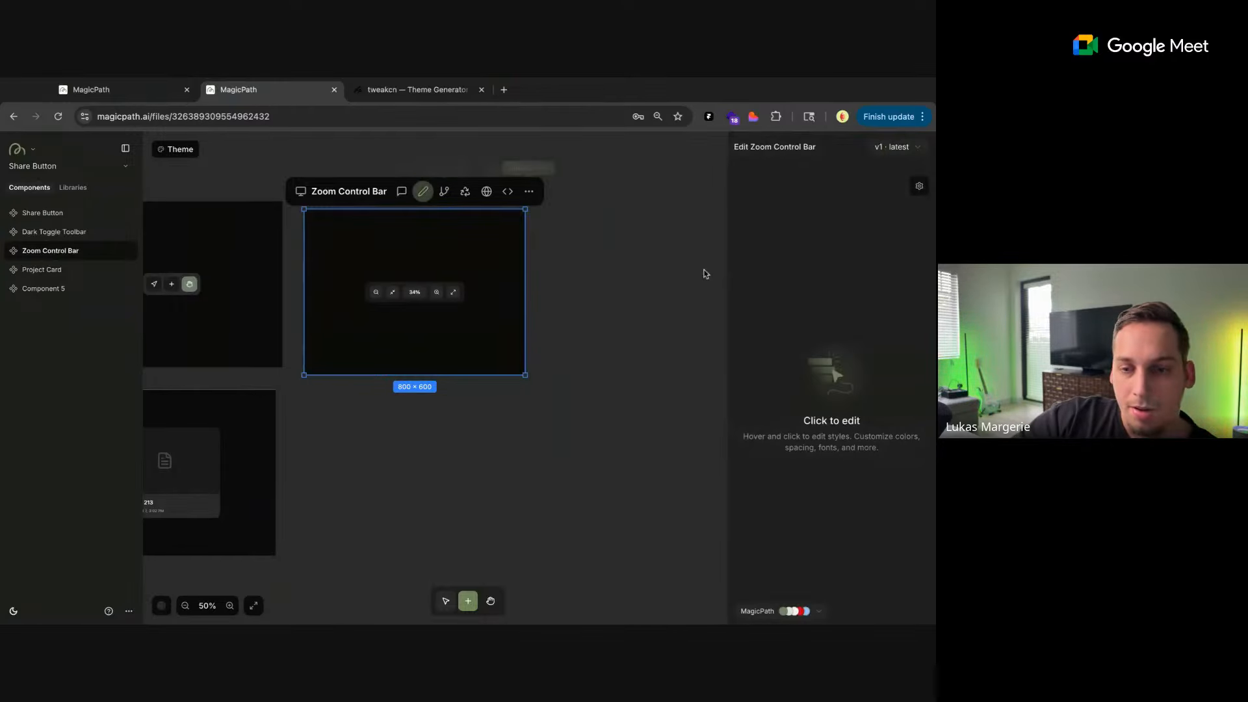
pyautogui.click(374, 293)
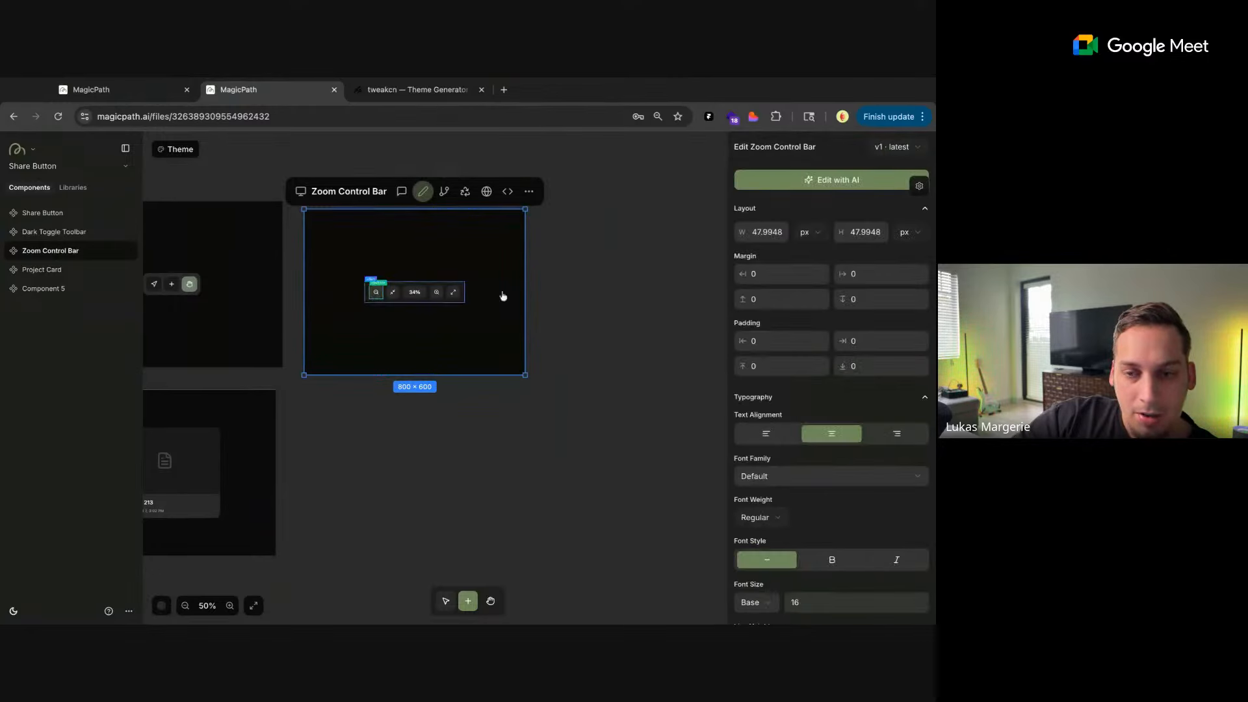
pyautogui.click(796, 181)
pyautogui.write('let')
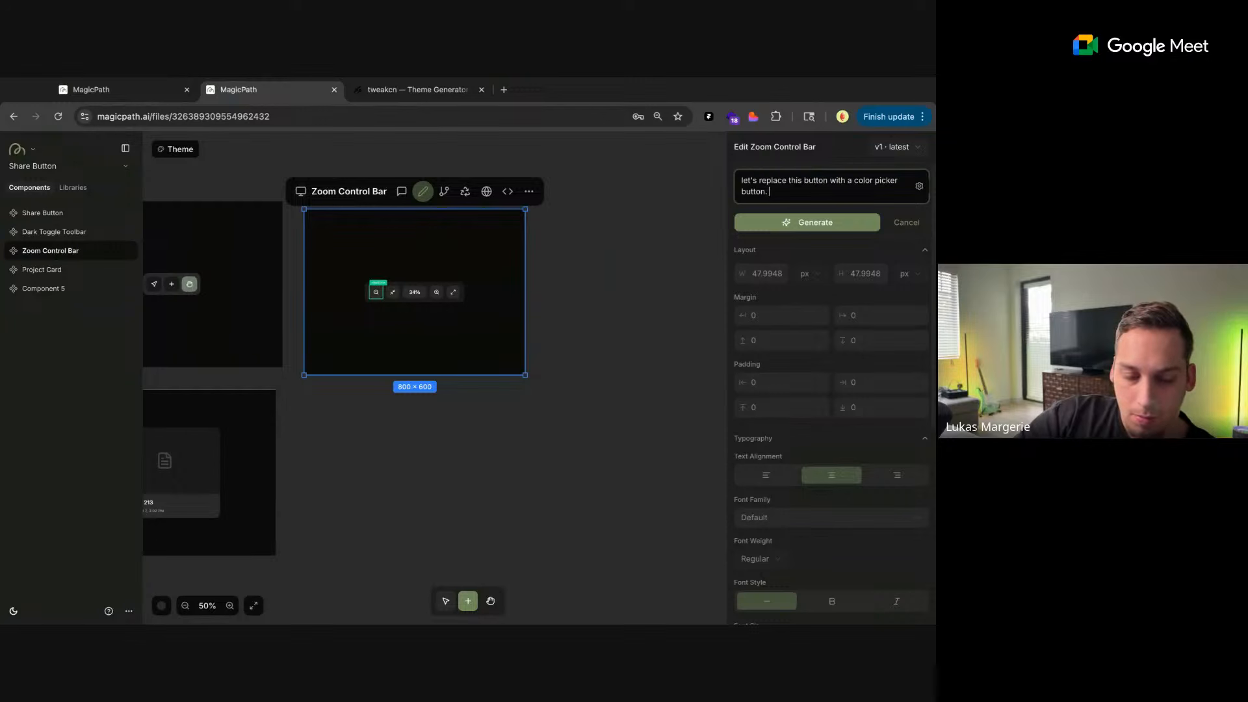
pyautogui.write('when the user clicks on this')
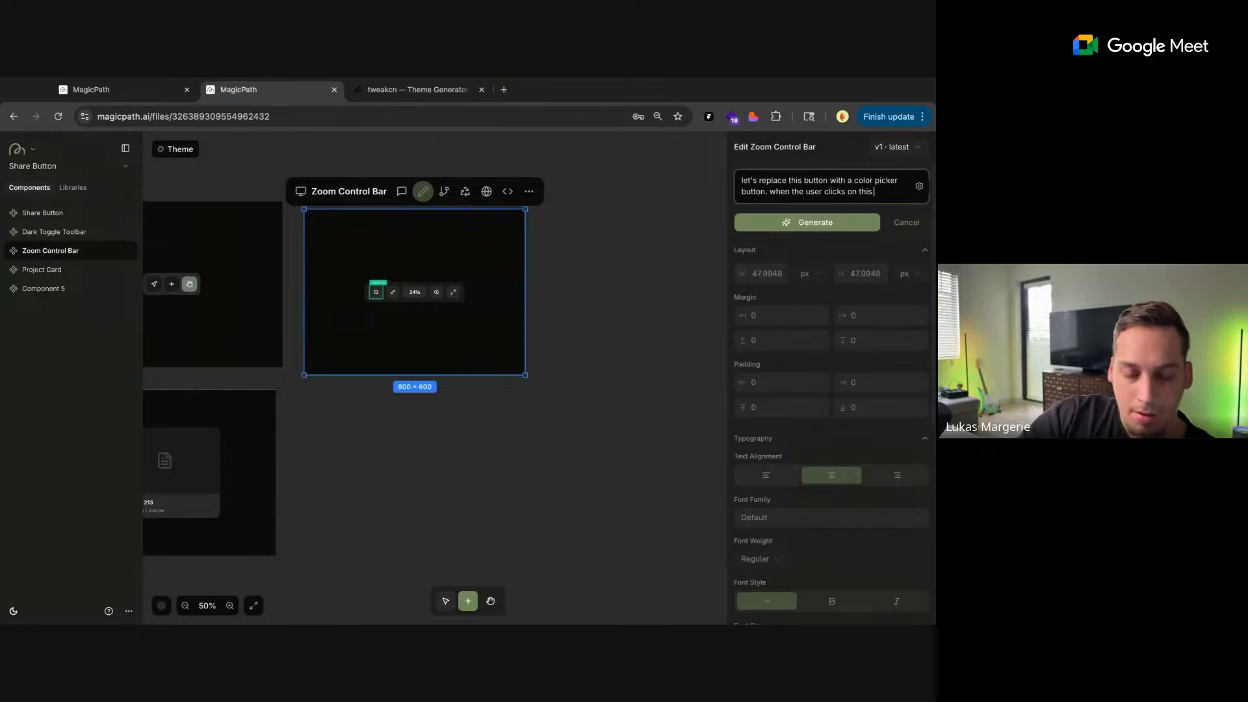
pyautogui.write('color pick button, a color picker p')
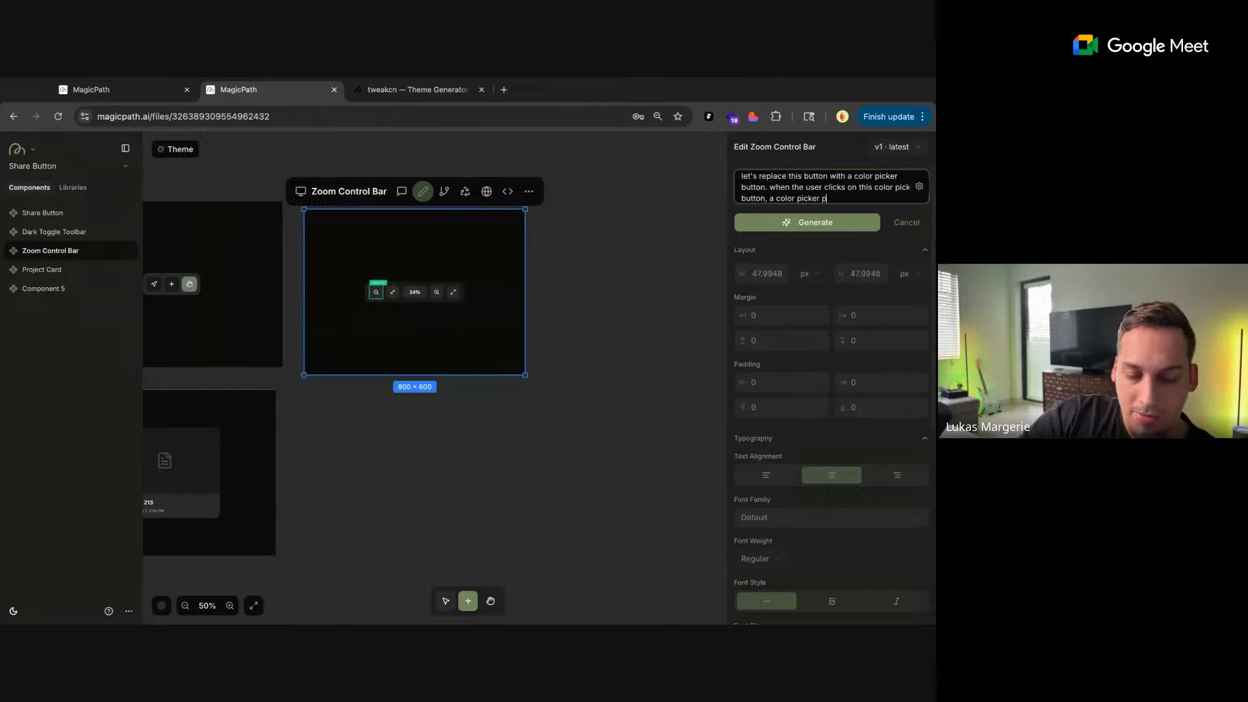
pyautogui.write('up')
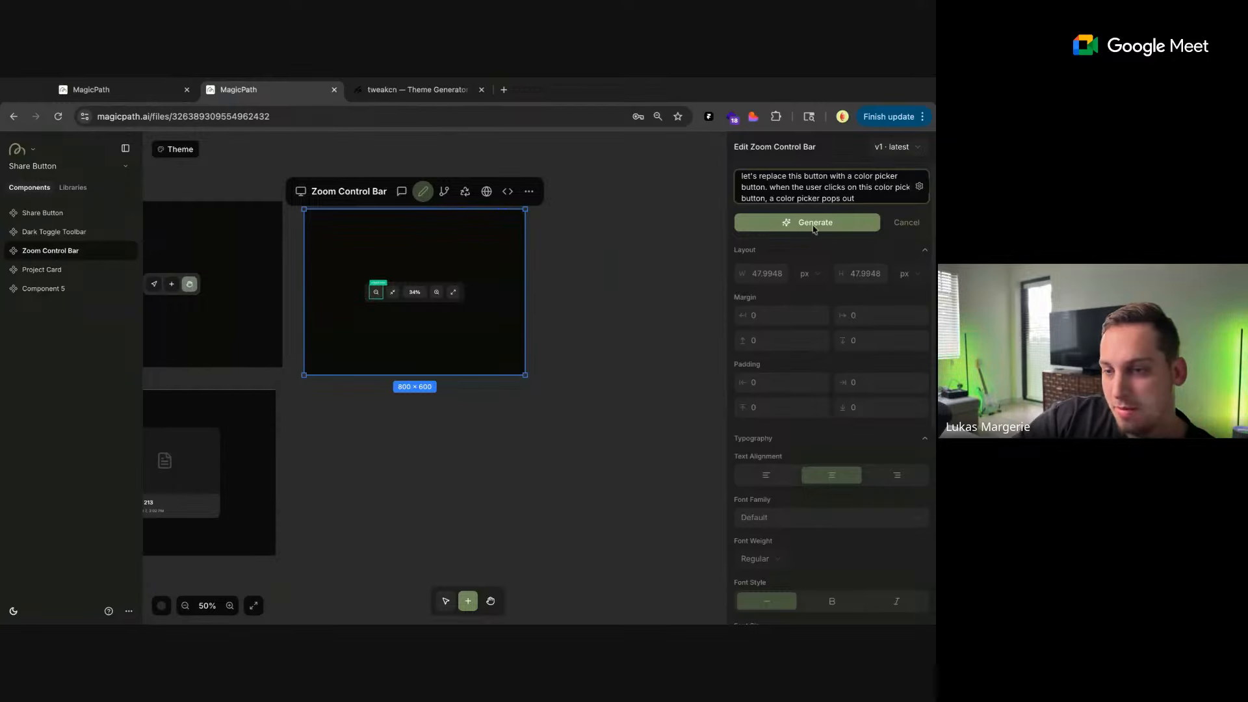
pyautogui.click(812, 226)
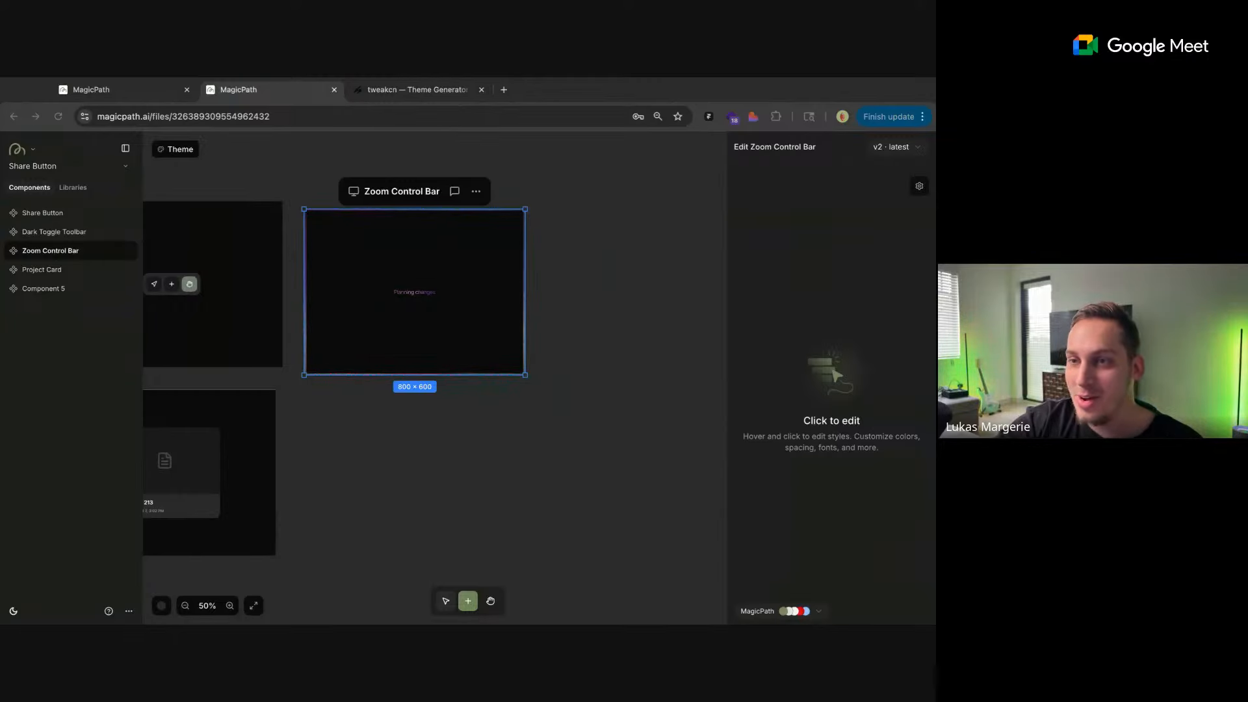
# Move the Modern Dark Side Panel below the Zoom Control Bar and enlarge its frame to 1197 × 982
pyautogui.click(600, 396)
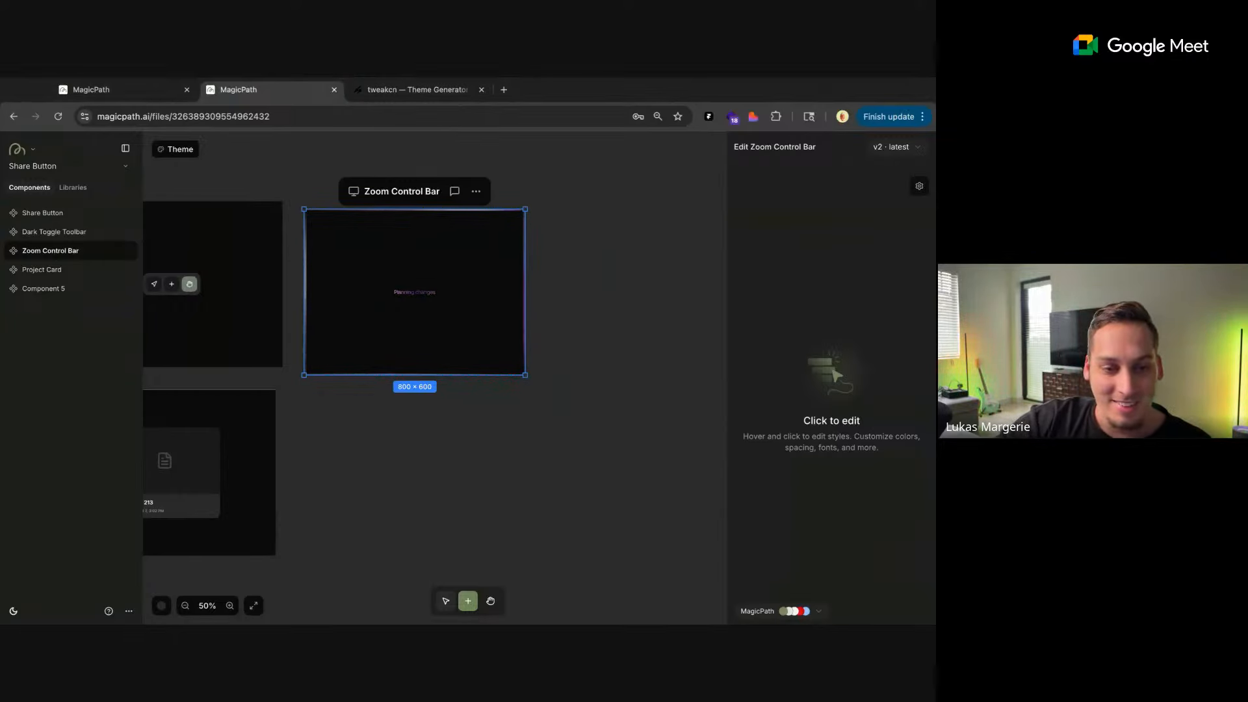
pyautogui.scroll(-5, 601, 396)
pyautogui.click(247, 397)
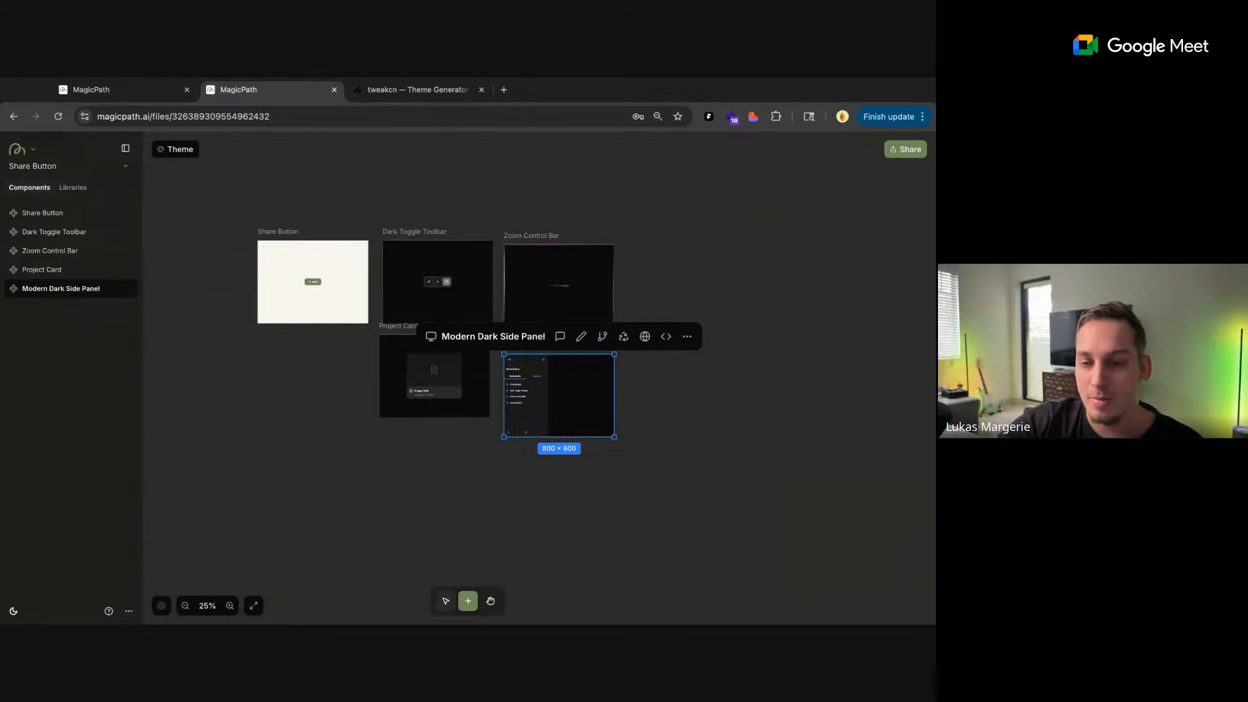
pyautogui.moveTo(613, 437); pyautogui.dragTo(669, 490)
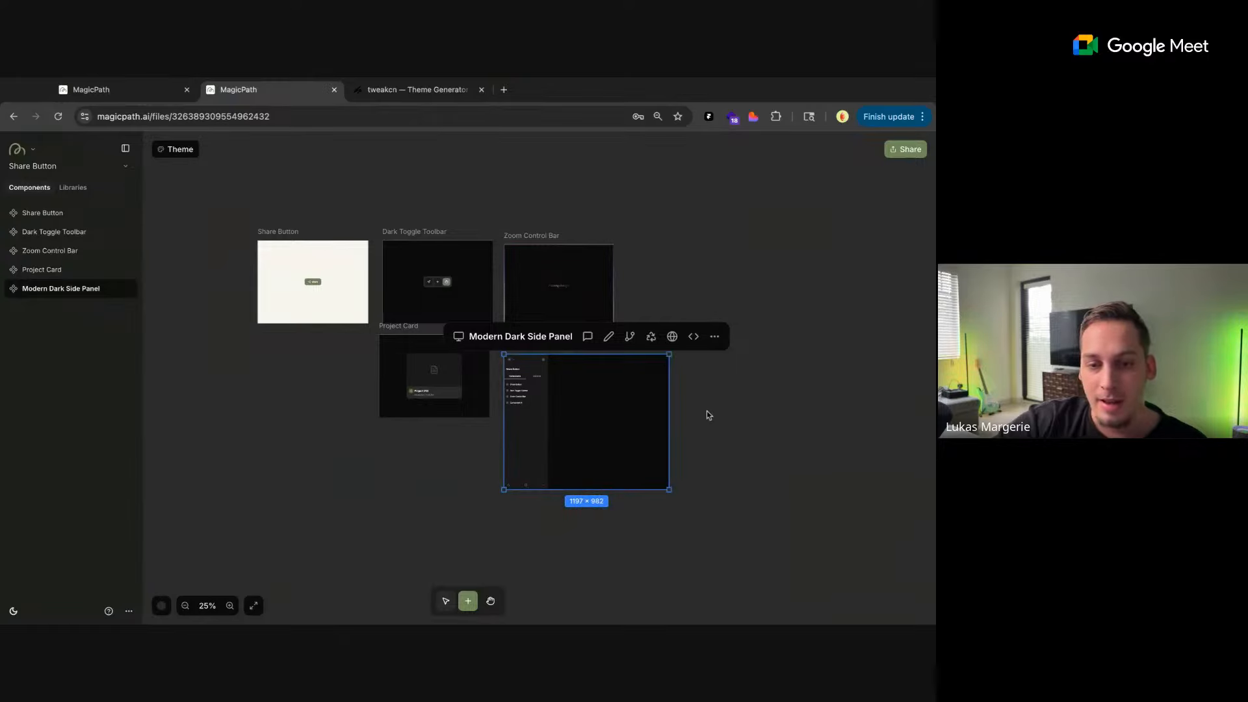
# Inspect the enlarged Modern Dark Side Panel and move it up closer to the Zoom Control Bar
pyautogui.scroll(5, 697, 354)
pyautogui.scroll(1, 696, 356)
pyautogui.scroll(-1, 697, 356)
pyautogui.scroll(1, 697, 356)
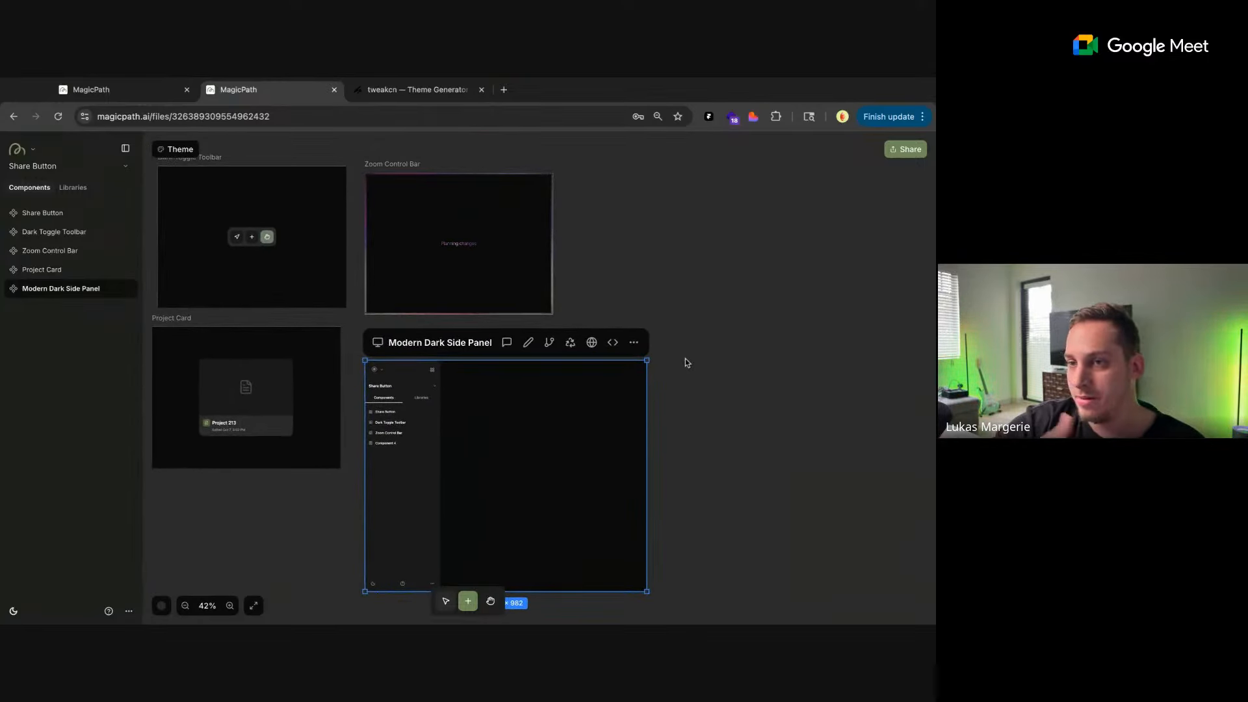
pyautogui.moveTo(430, 375); pyautogui.dragTo(426, 347)
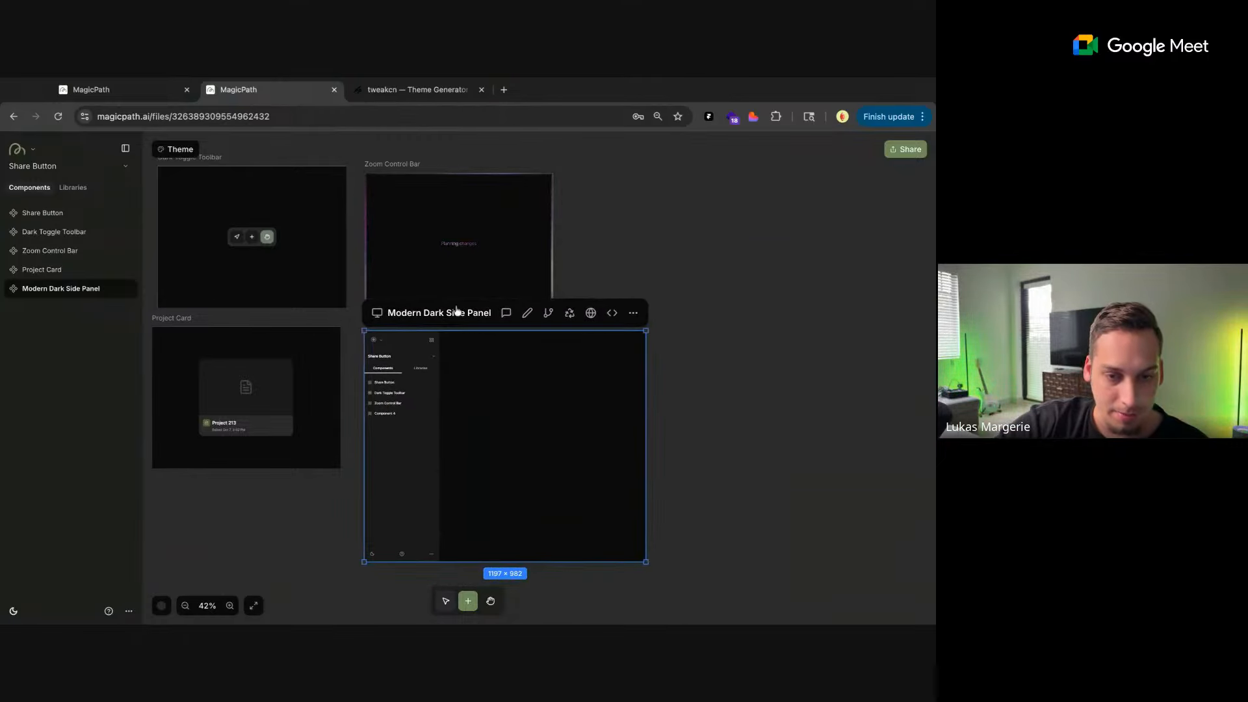
pyautogui.click(601, 267)
pyautogui.scroll(-5, 599, 269)
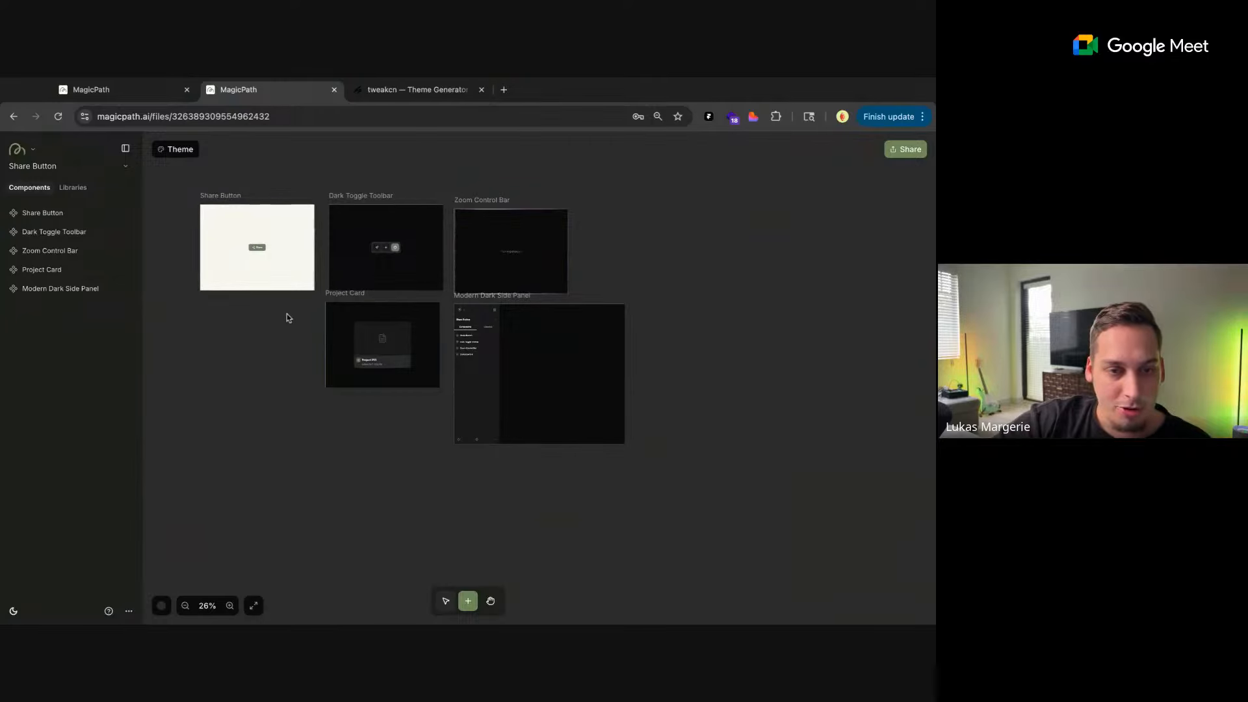
pyautogui.scroll(1, 287, 324)
pyautogui.hscroll(-1, 288, 324)
pyautogui.scroll(1, 288, 324)
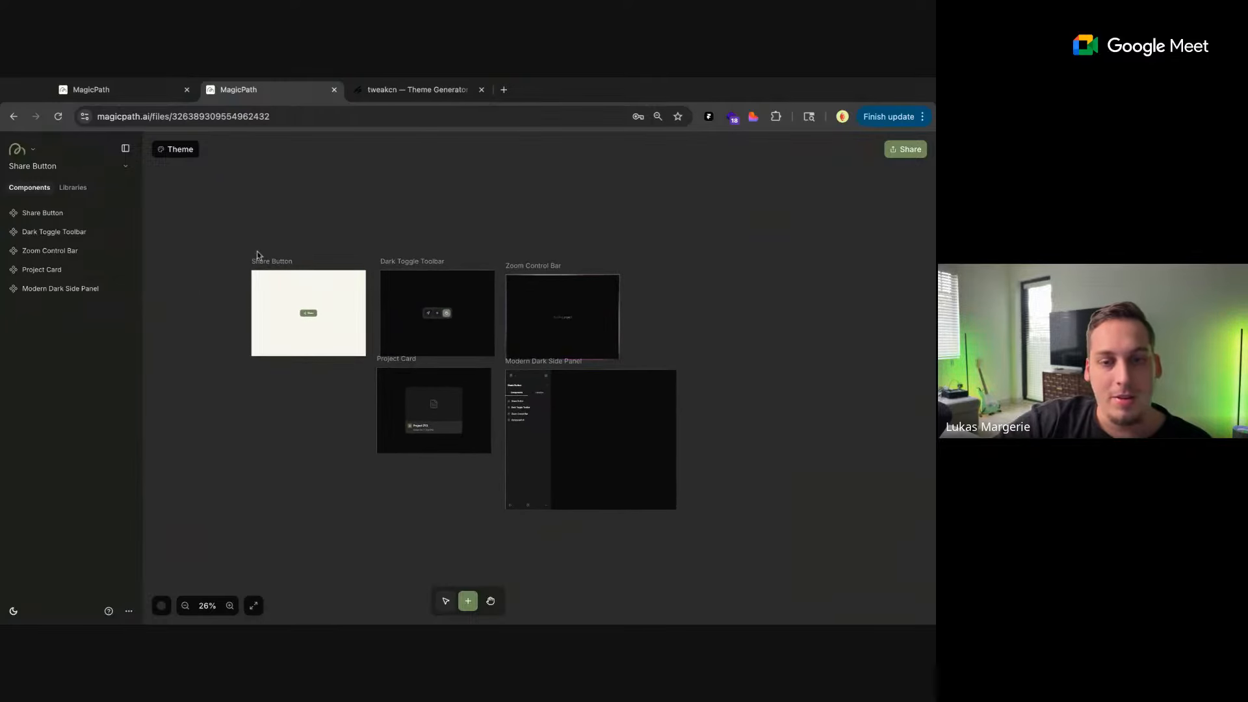
# Create a new file from My files, capture its "Sign in card" button as a reference image, and return to the Share Button project
pyautogui.click(137, 94)
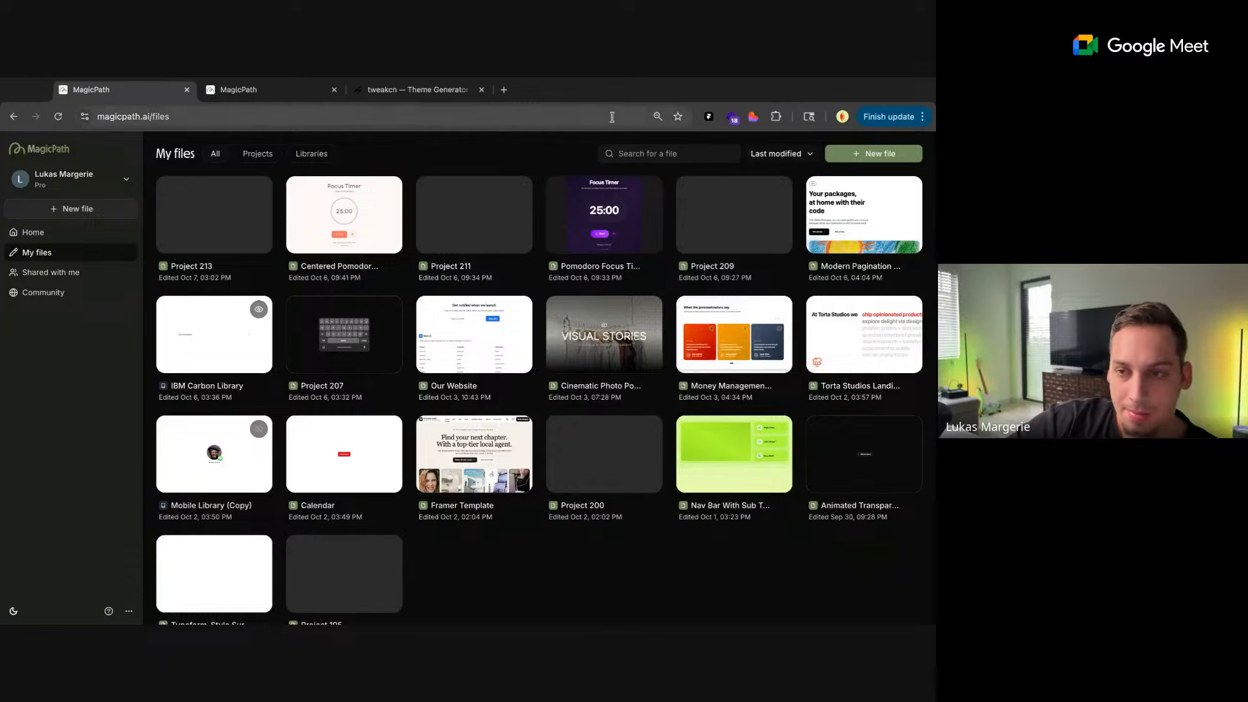
pyautogui.click(836, 158)
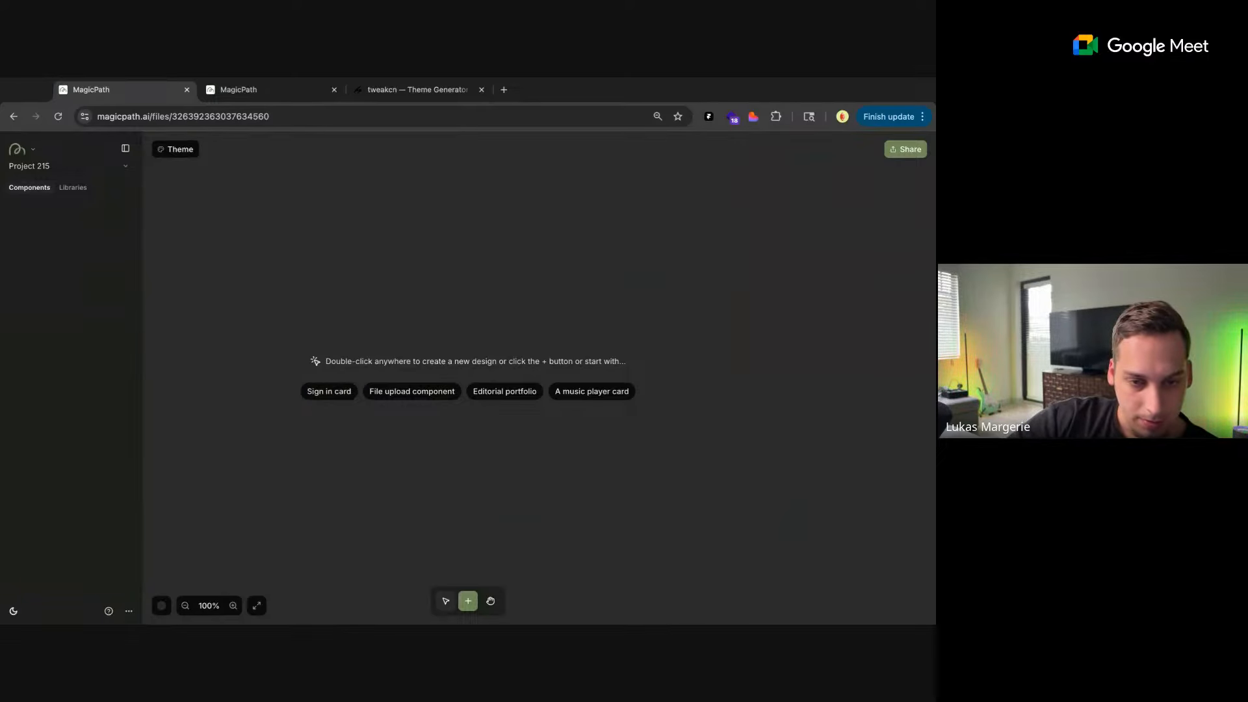
pyautogui.click(268, 91)
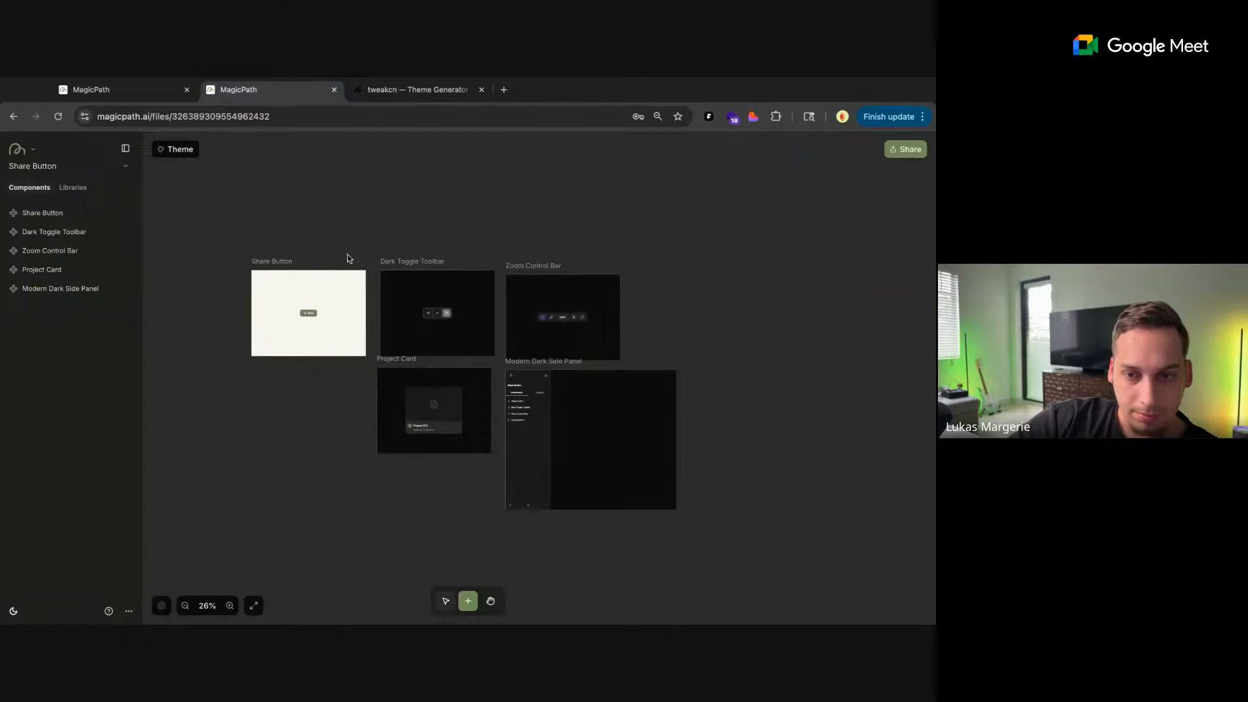
# Add a component above the Share Button, attach the "Sign in card" screenshot, and send the prompt "create this secondary button"
pyautogui.doubleClick(318, 221)
pyautogui.moveTo(863, 608); pyautogui.dragTo(835, 613)
pyautogui.write('create')
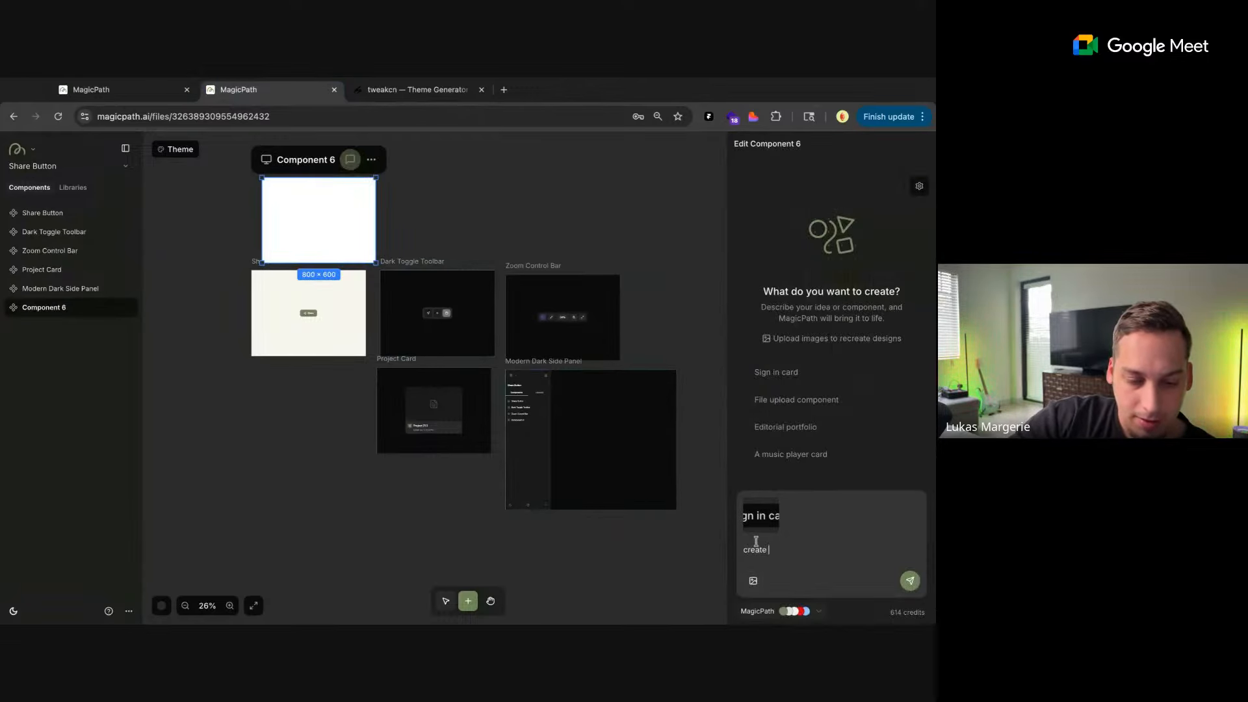
pyautogui.write(' this secondary button')
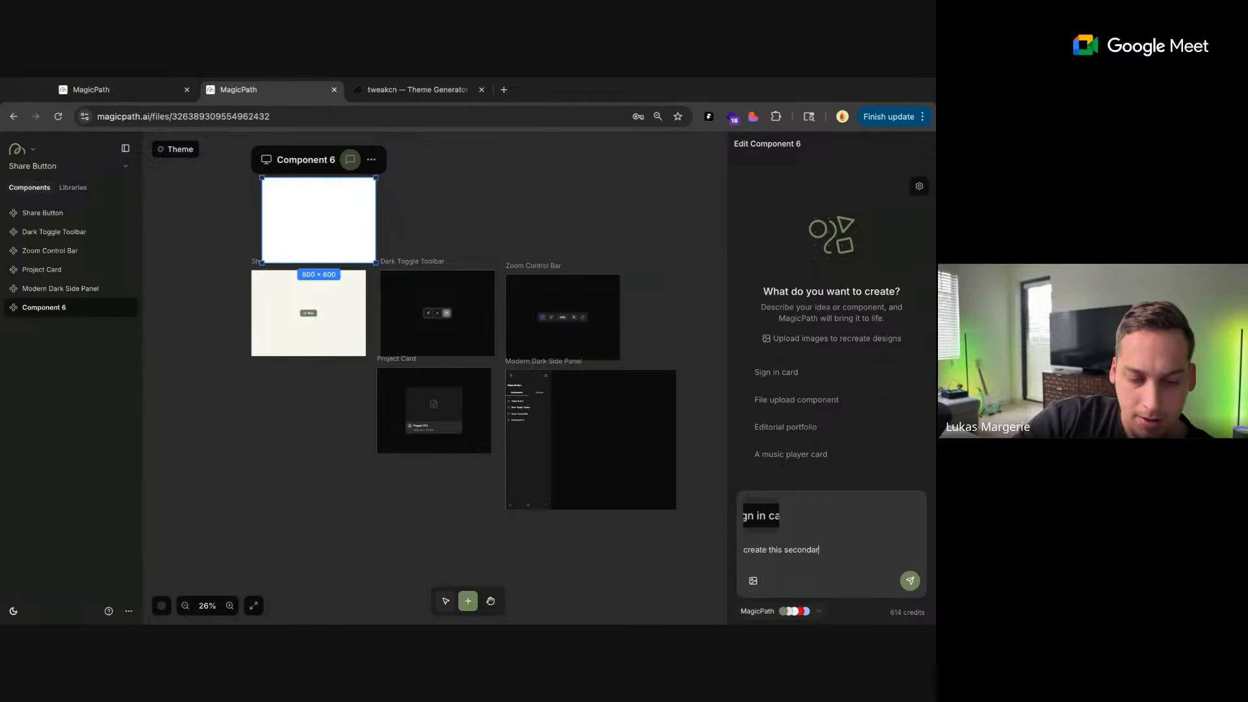
pyautogui.click(910, 581)
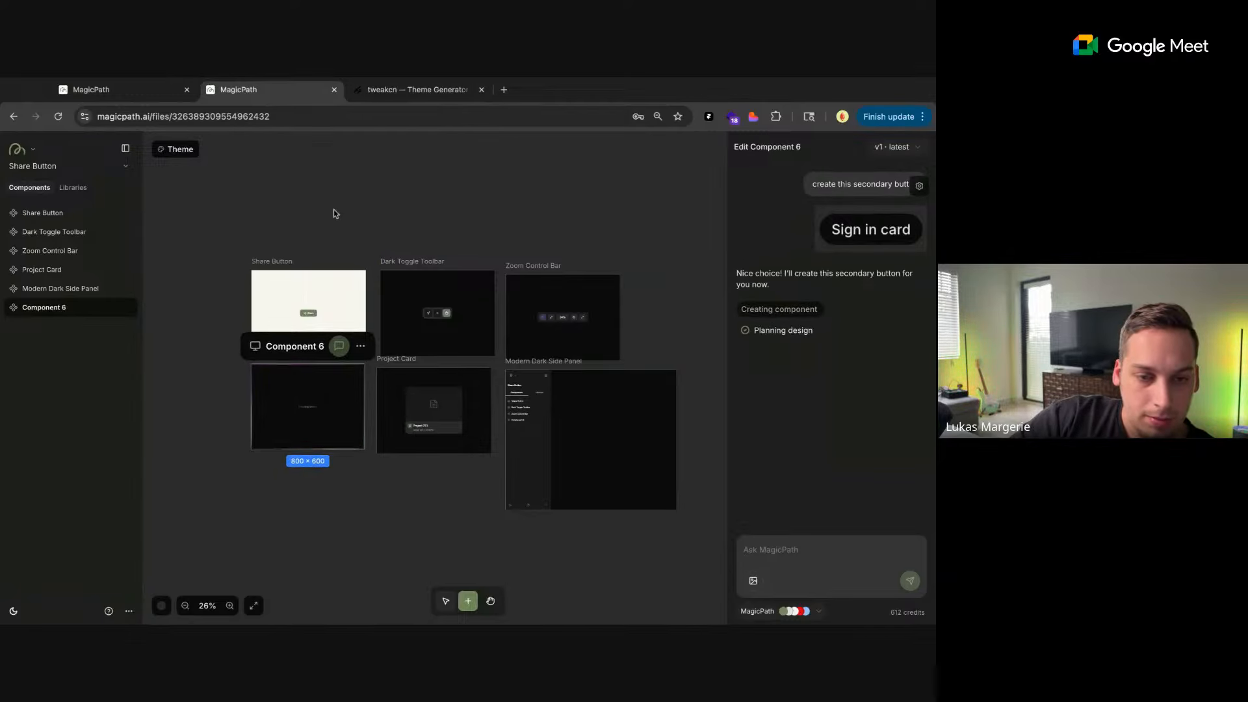
# Shrink the Share Button frame to 297 × 190, then move Component 6 up beneath it and shrink its frame to 335 × 190
pyautogui.click(307, 299)
pyautogui.moveTo(364, 355); pyautogui.dragTo(325, 328)
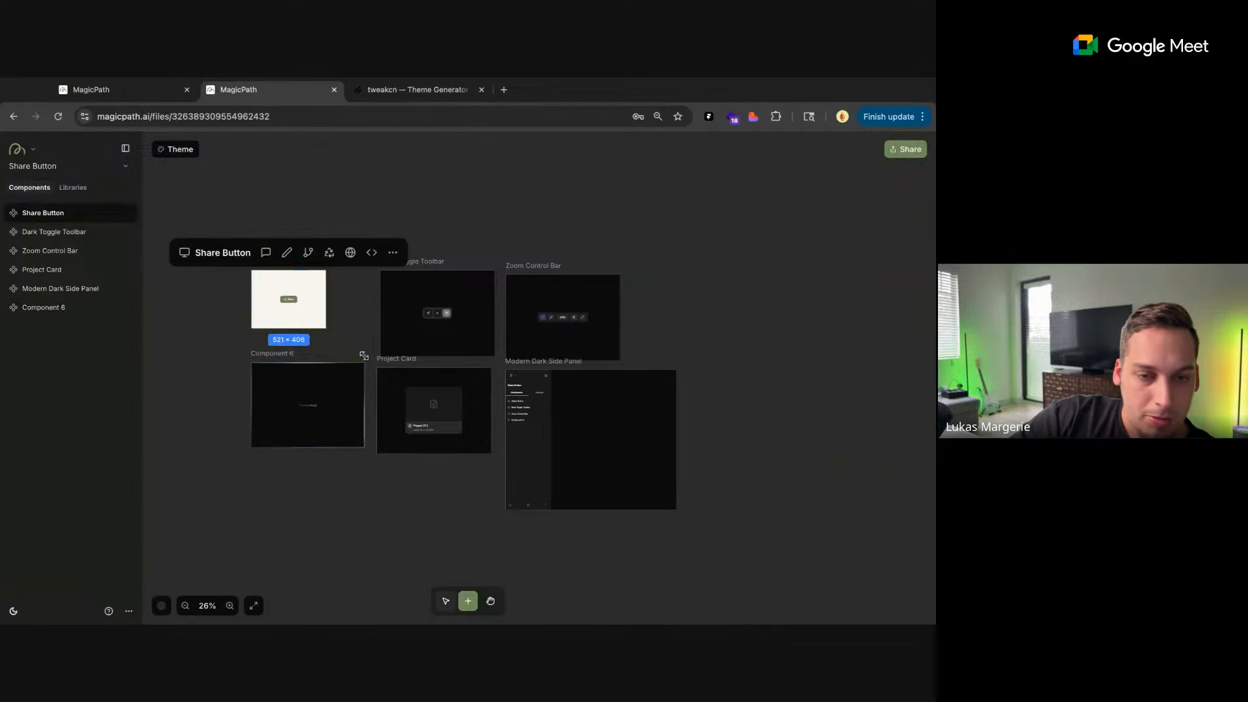
pyautogui.click(298, 380)
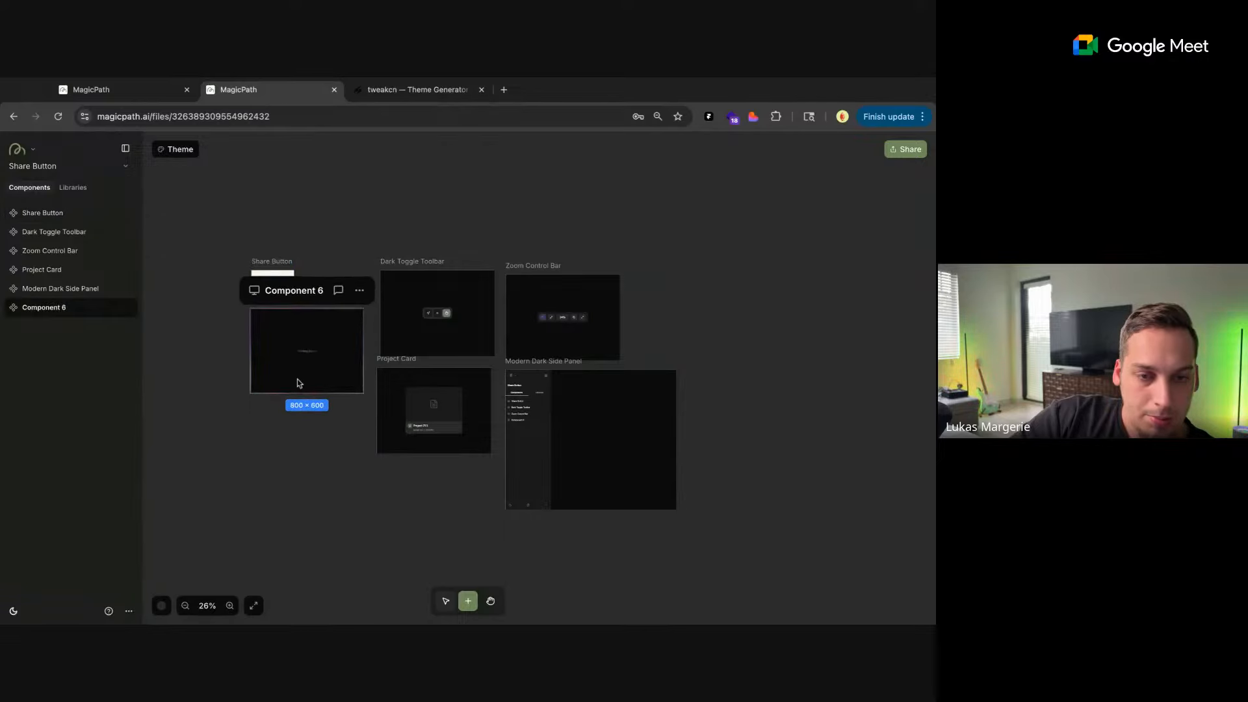
pyautogui.doubleClick(363, 390)
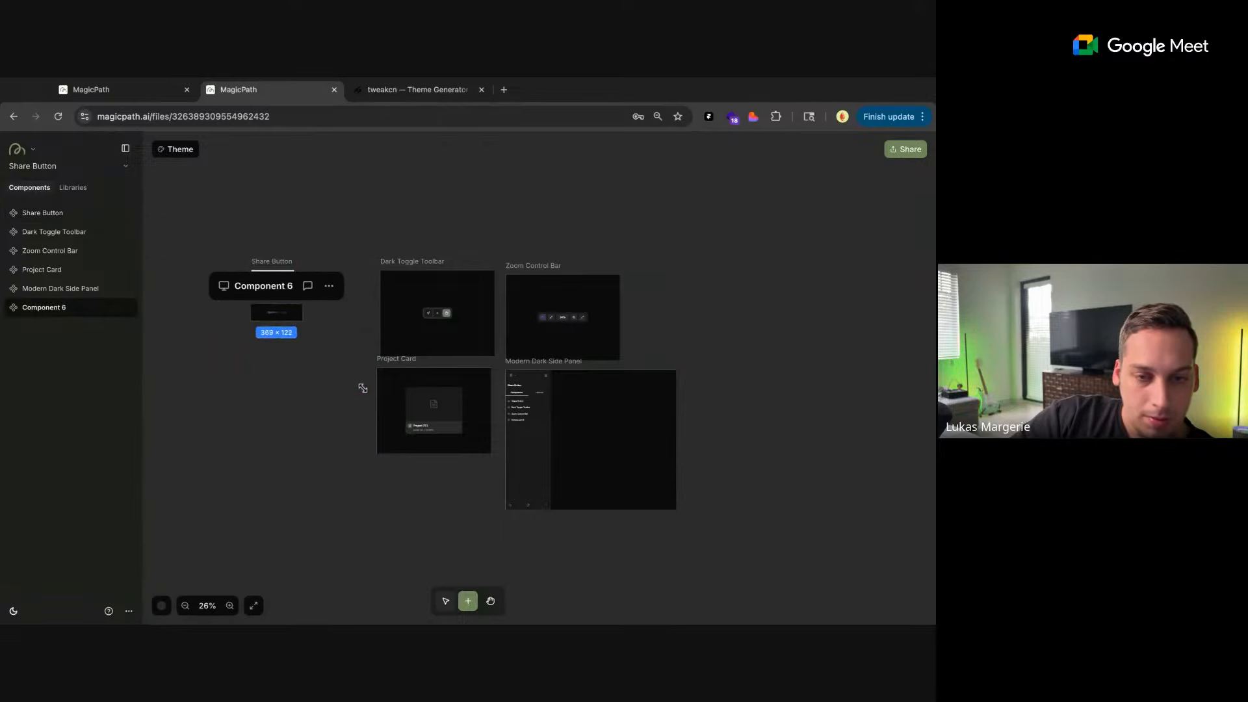
pyautogui.moveTo(363, 388); pyautogui.dragTo(298, 330)
pyautogui.click(339, 335)
# Check the color swatch popup that opens from the Zoom Control Bar's color control
pyautogui.scroll(2, 559, 304)
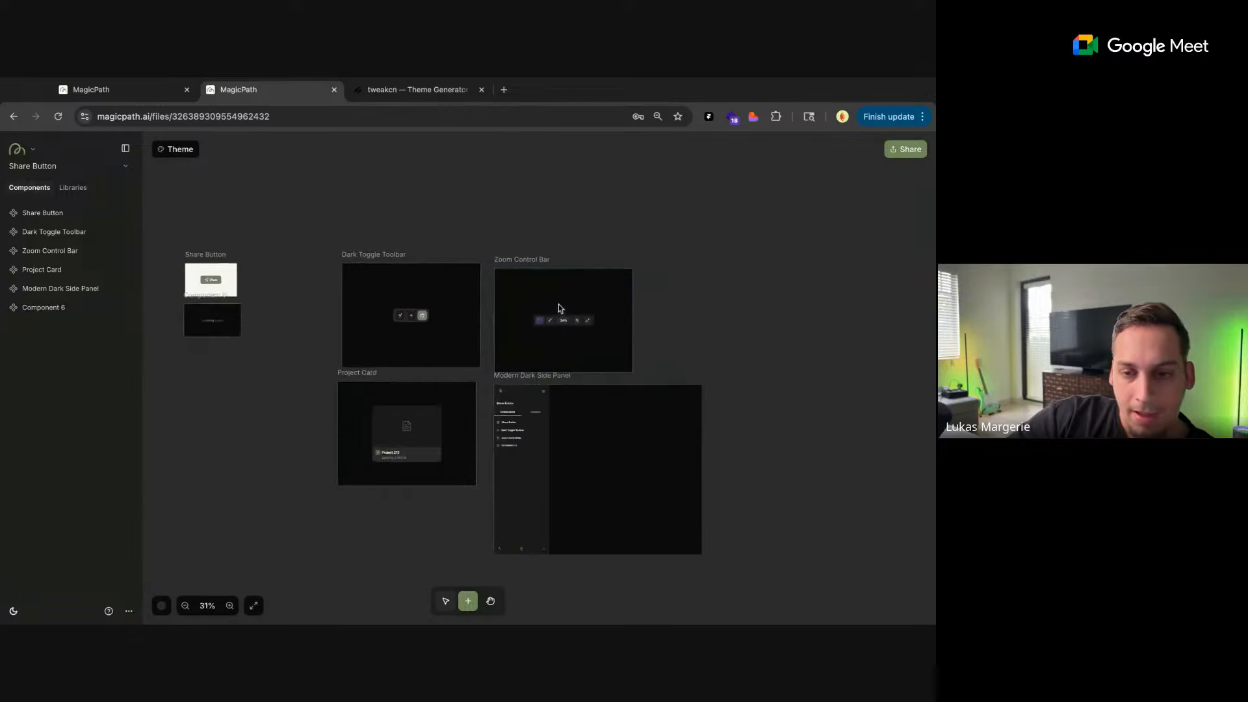
pyautogui.scroll(4, 559, 305)
pyautogui.click(516, 345)
pyautogui.click(518, 340)
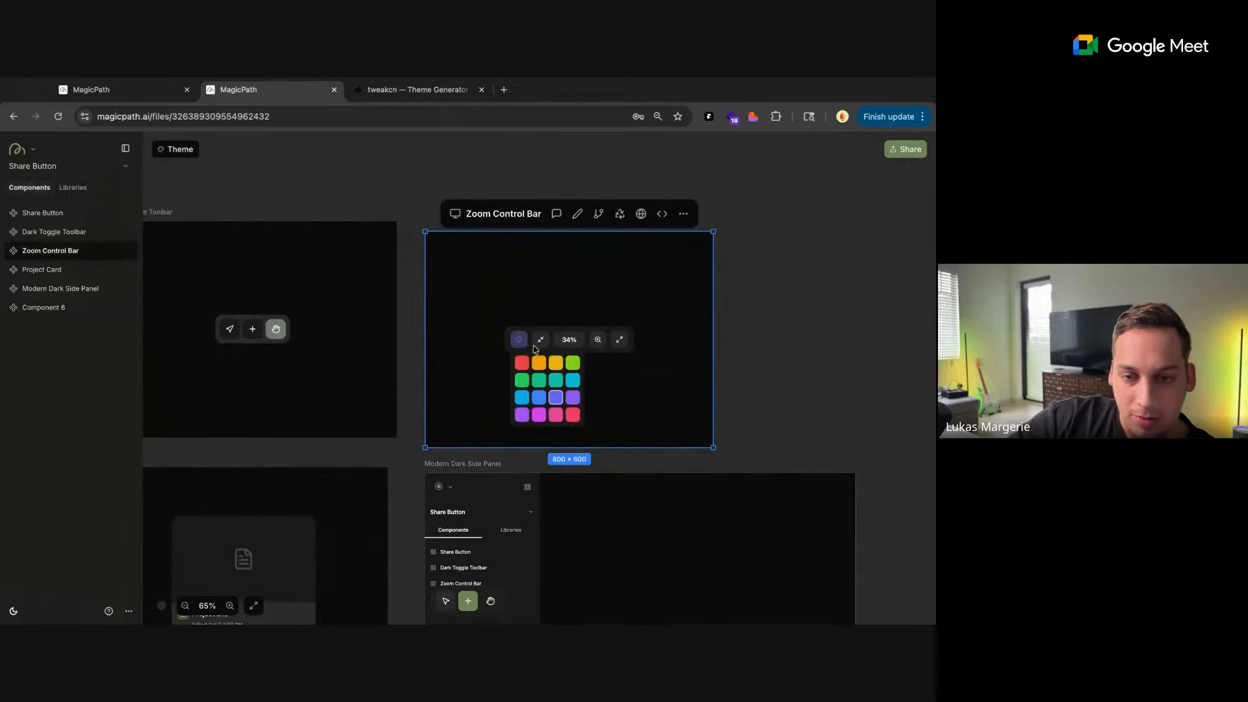
pyautogui.click(746, 327)
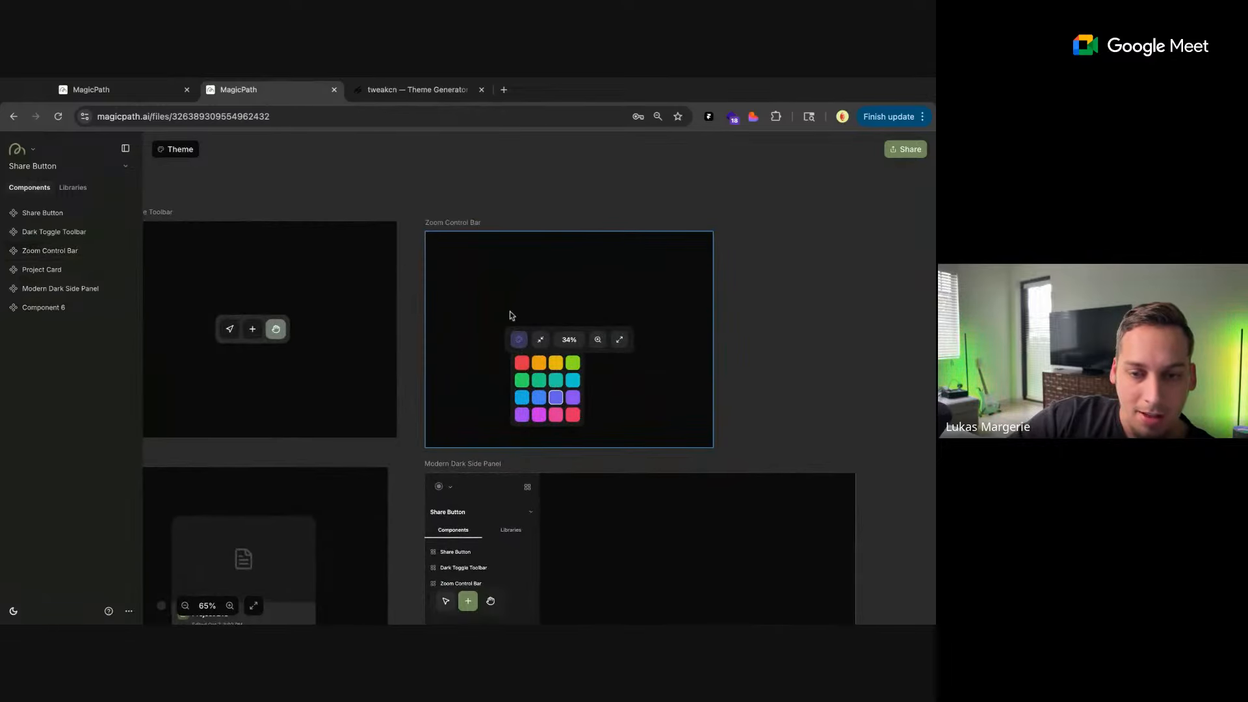
pyautogui.click(514, 346)
pyautogui.click(514, 346)
pyautogui.click(514, 346)
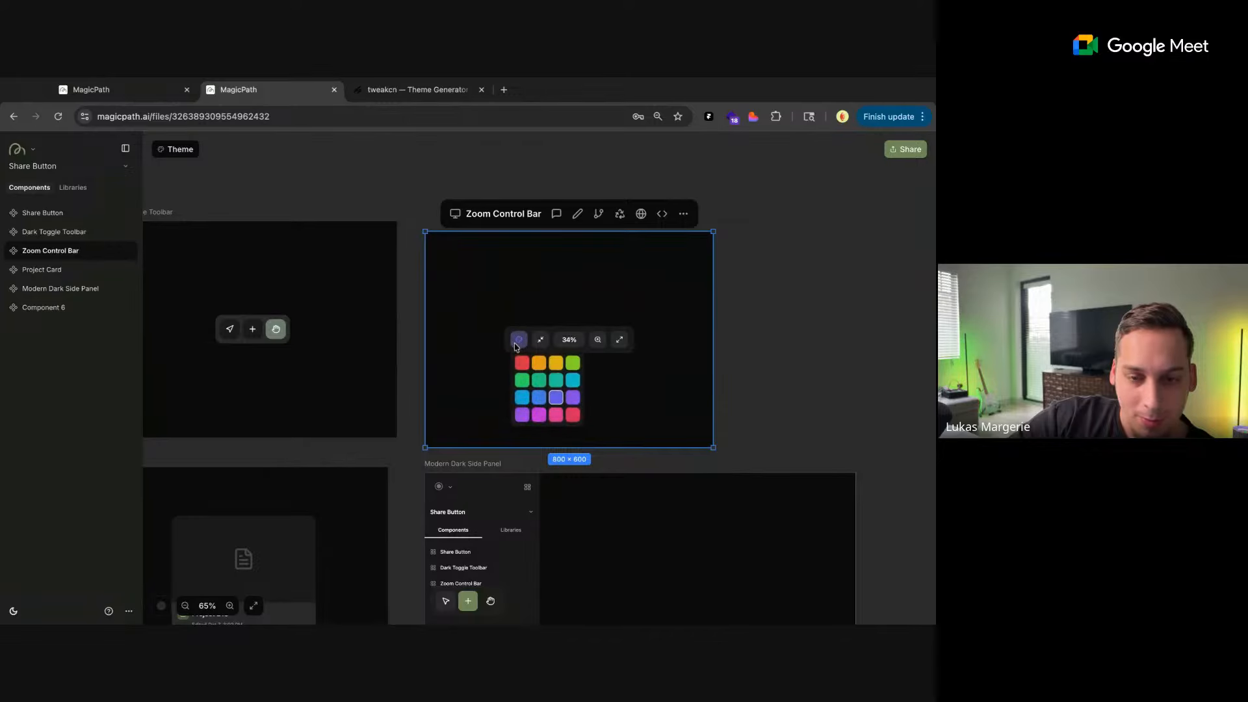
# Attach a screenshot of MagicPath's canvas color picker to the Zoom Control Bar's chat and send "the color picker should look like this"
pyautogui.click(161, 607)
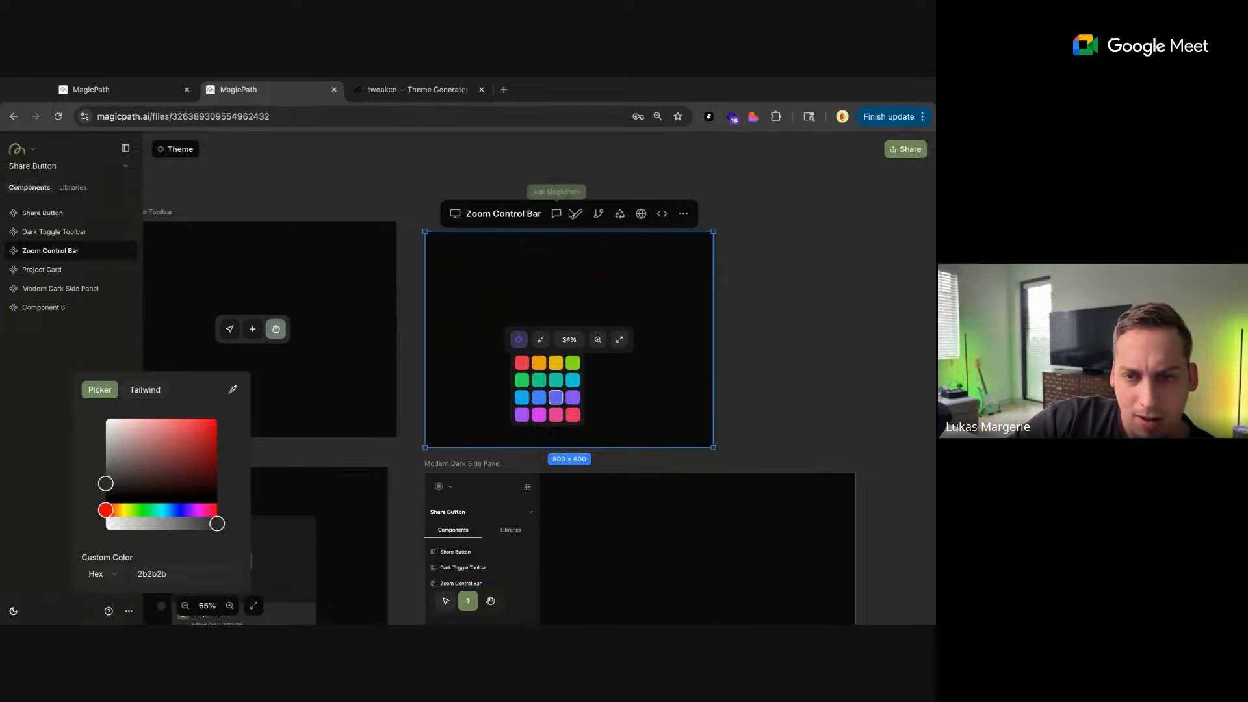
pyautogui.click(556, 213)
pyautogui.moveTo(893, 608); pyautogui.dragTo(787, 559)
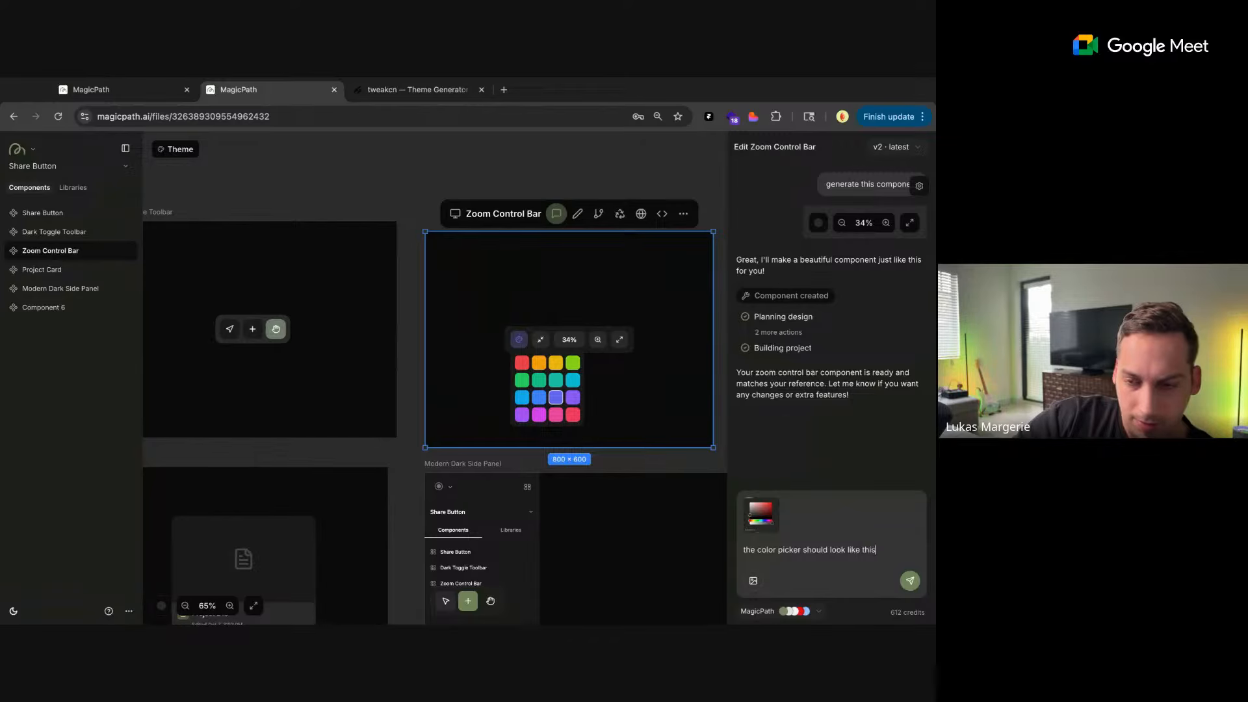
pyautogui.press('Return')
pyautogui.click(698, 188)
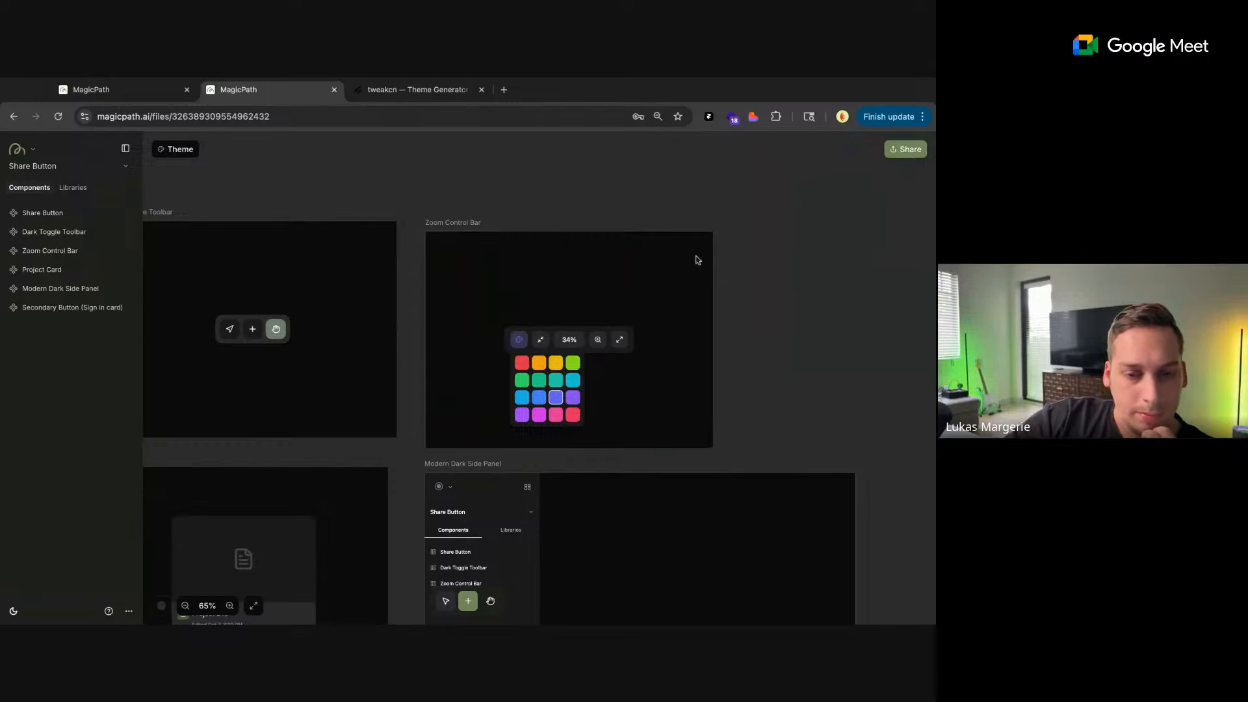
pyautogui.scroll(-5, 527, 208)
pyautogui.click(510, 240)
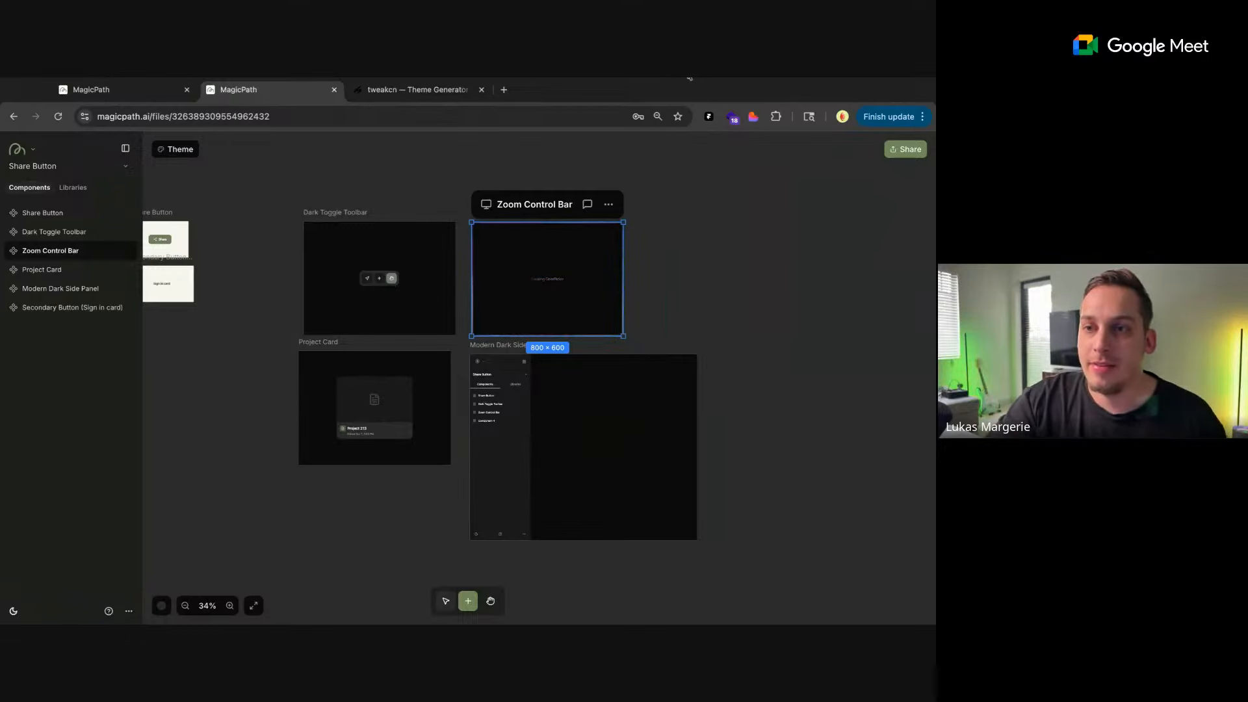
# Inspect the Secondary Button (Sign in card) up close and resize its frame to 307 × 188
pyautogui.hscroll(-3, 231, 299)
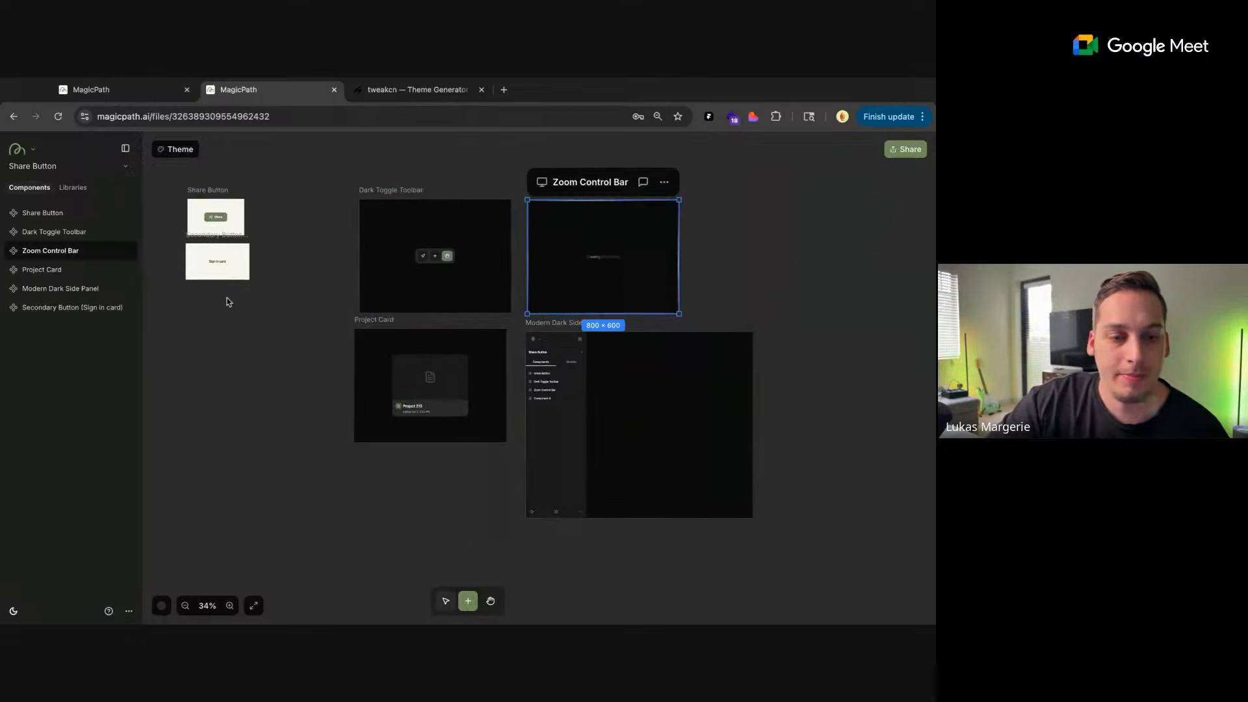
pyautogui.click(226, 289)
pyautogui.scroll(10, 226, 286)
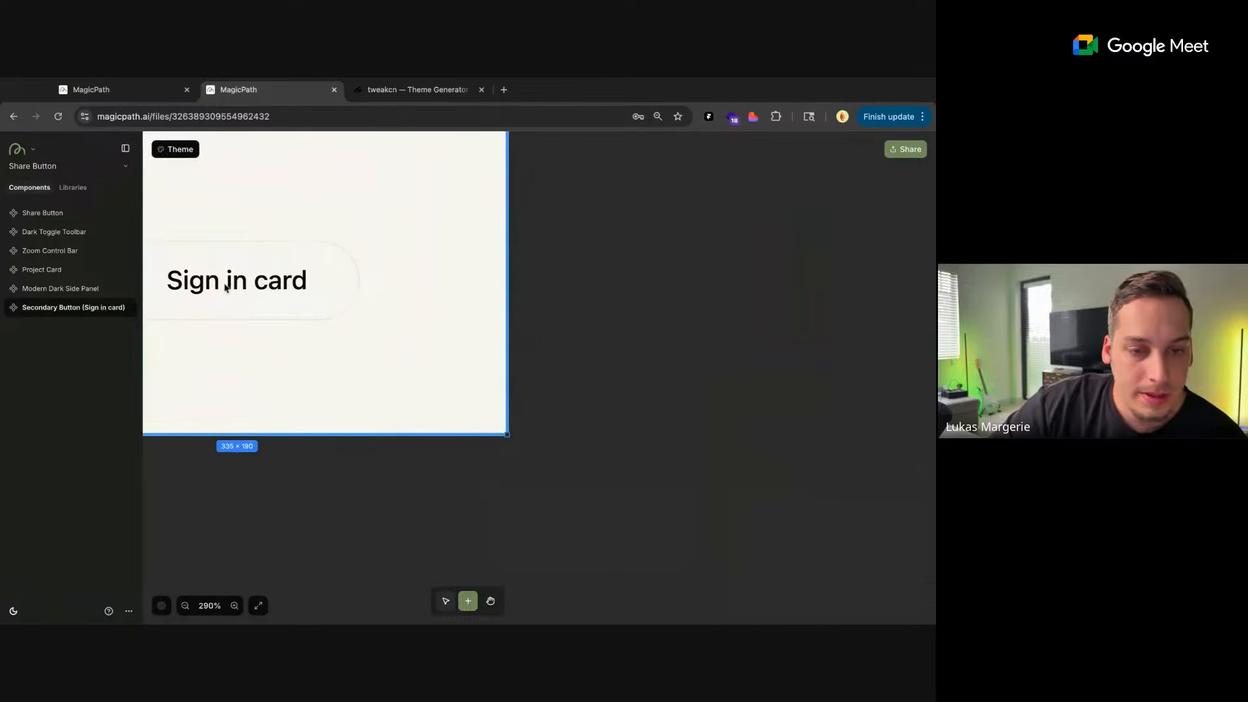
pyautogui.scroll(-5, 423, 295)
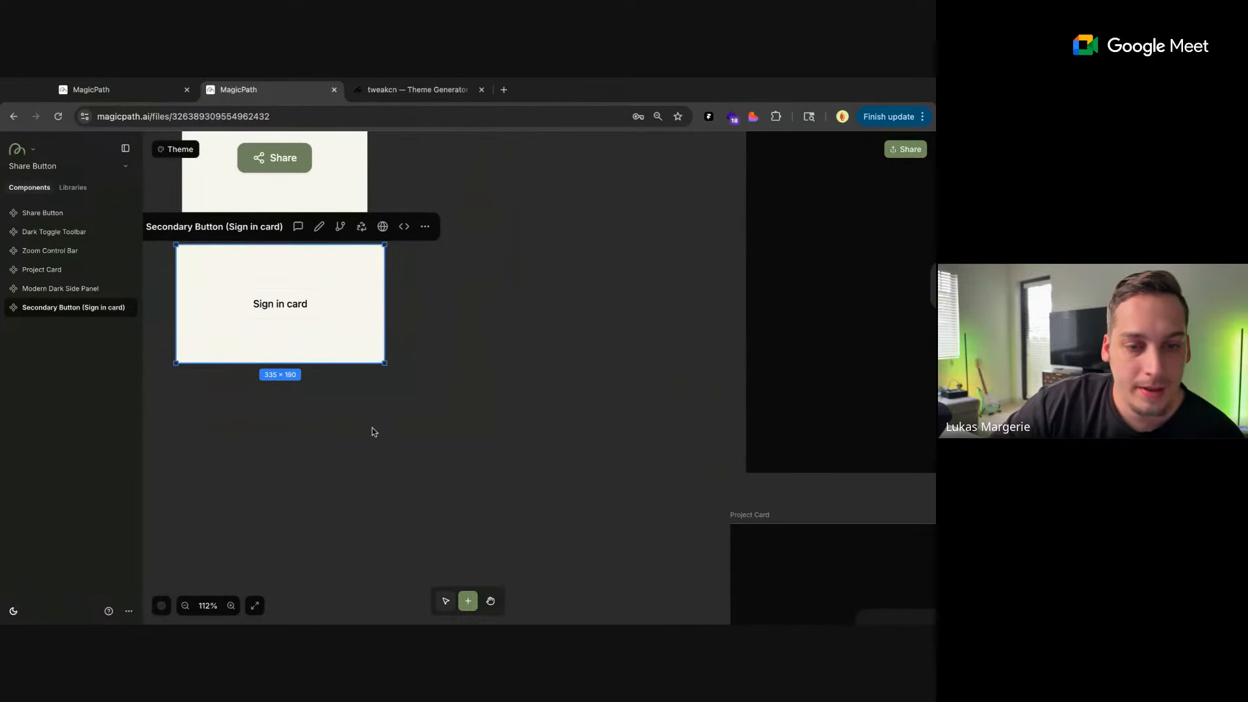
pyautogui.hscroll(-2, 371, 427)
pyautogui.scroll(2, 374, 432)
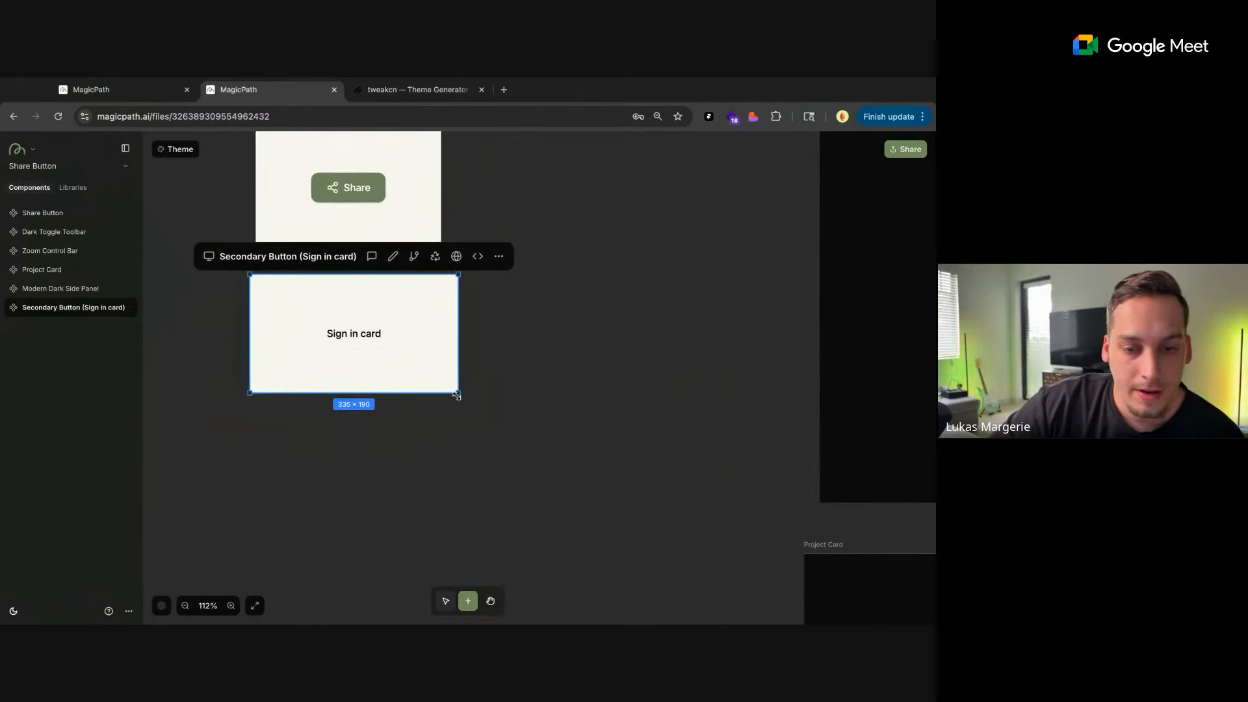
pyautogui.moveTo(457, 395); pyautogui.dragTo(440, 393)
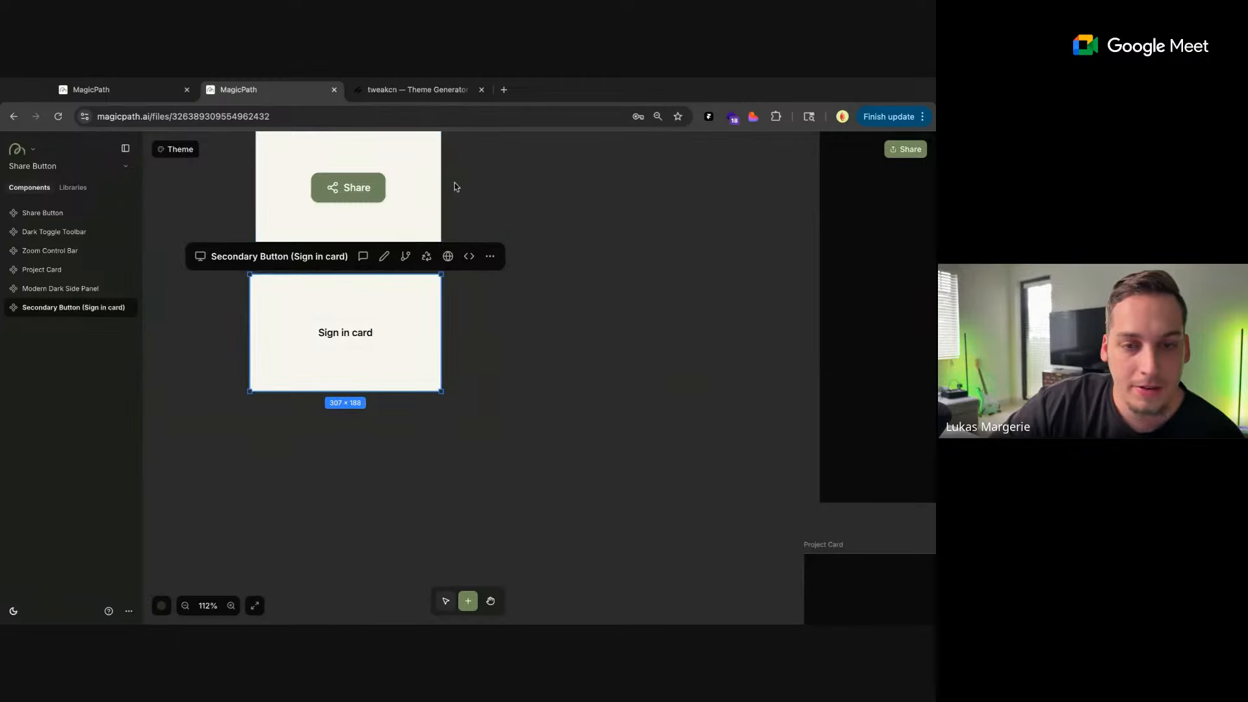
# Send the prompt "make the background fill dark" for the Share Button component
pyautogui.scroll(4, 454, 187)
pyautogui.click(343, 218)
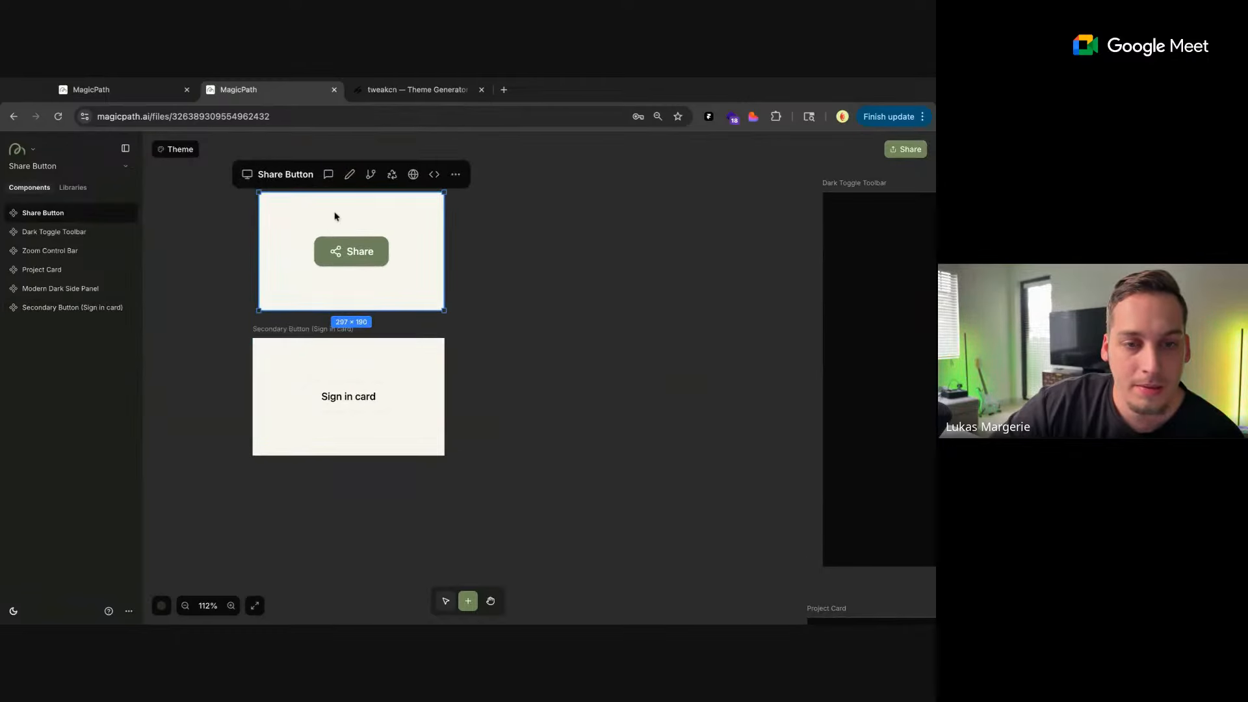
pyautogui.click(328, 174)
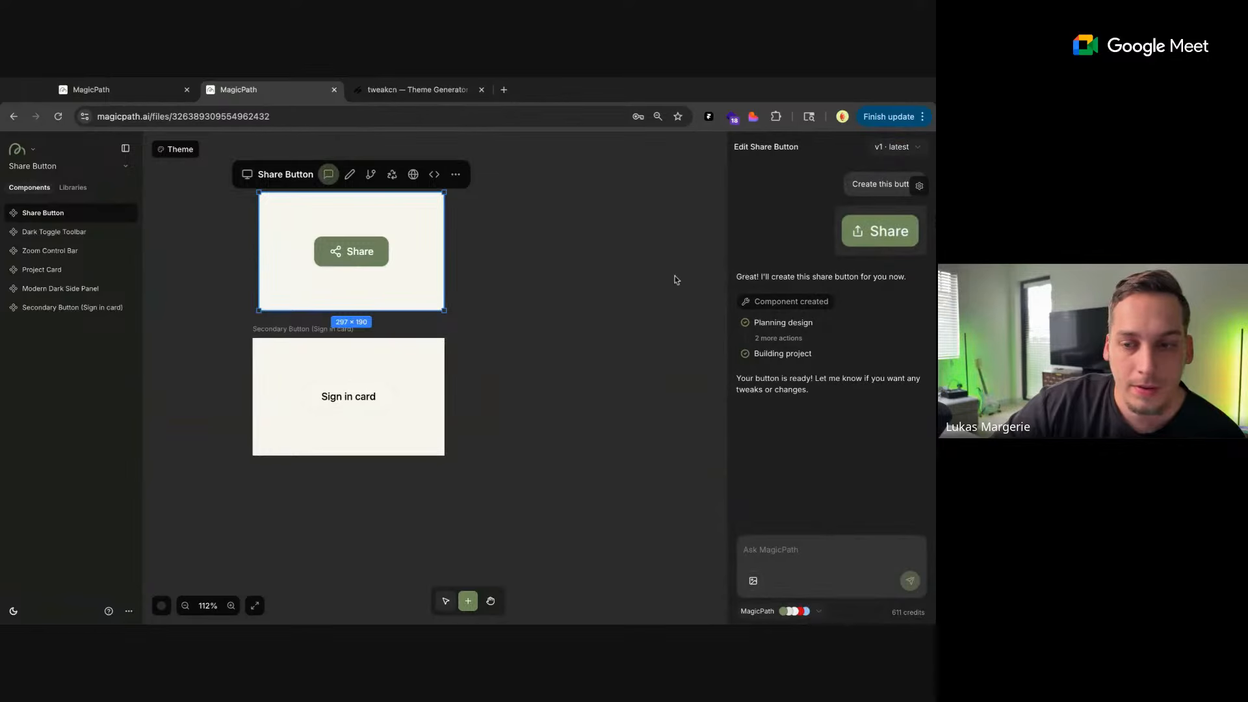
pyautogui.click(351, 174)
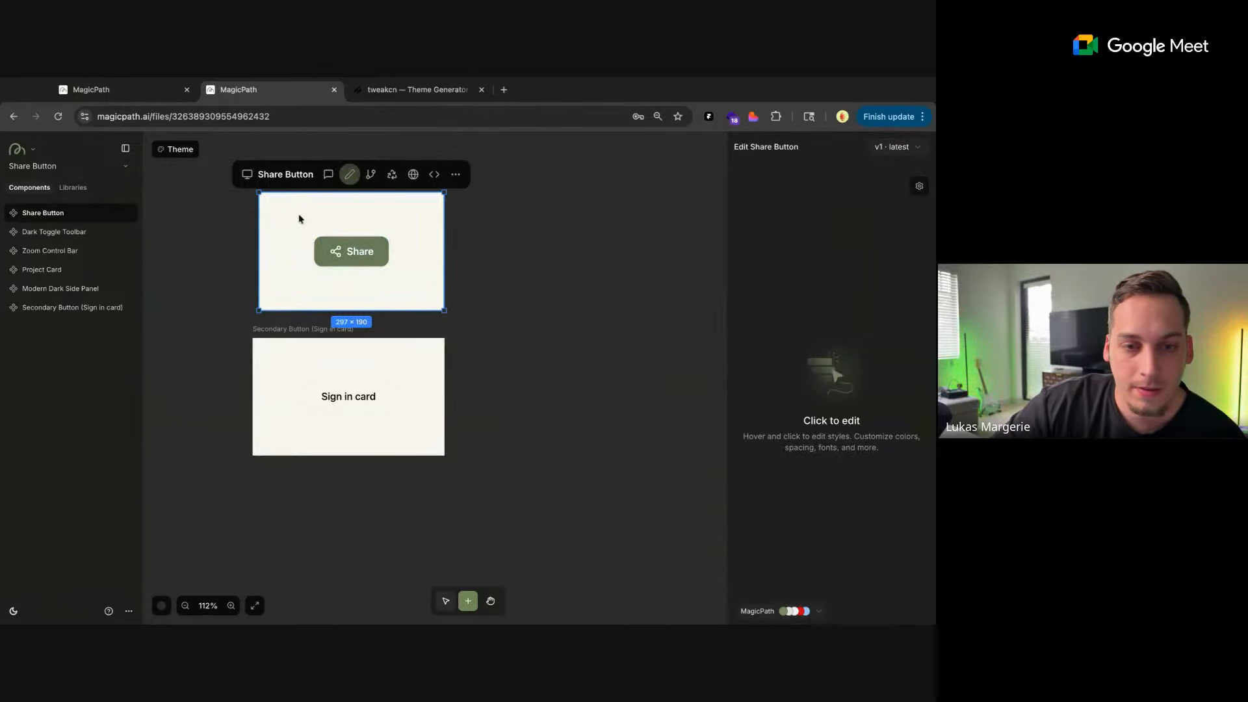
pyautogui.click(329, 175)
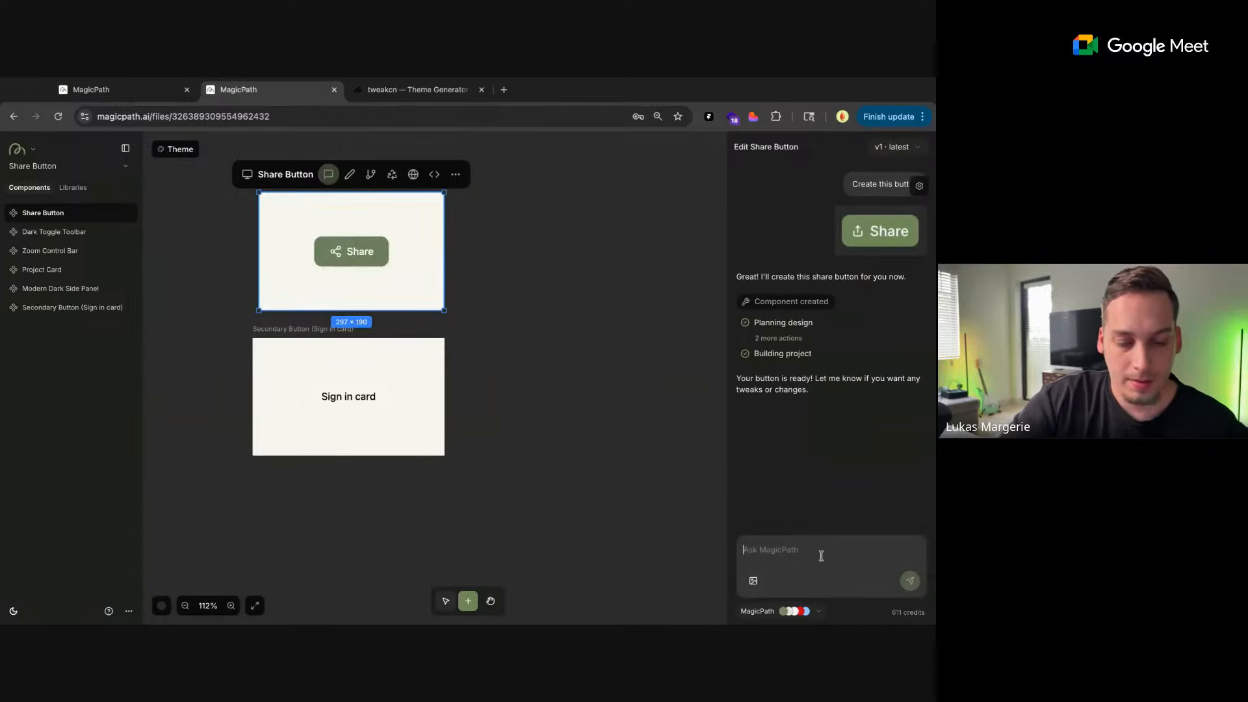
pyautogui.click(821, 556)
pyautogui.write('make the bac')
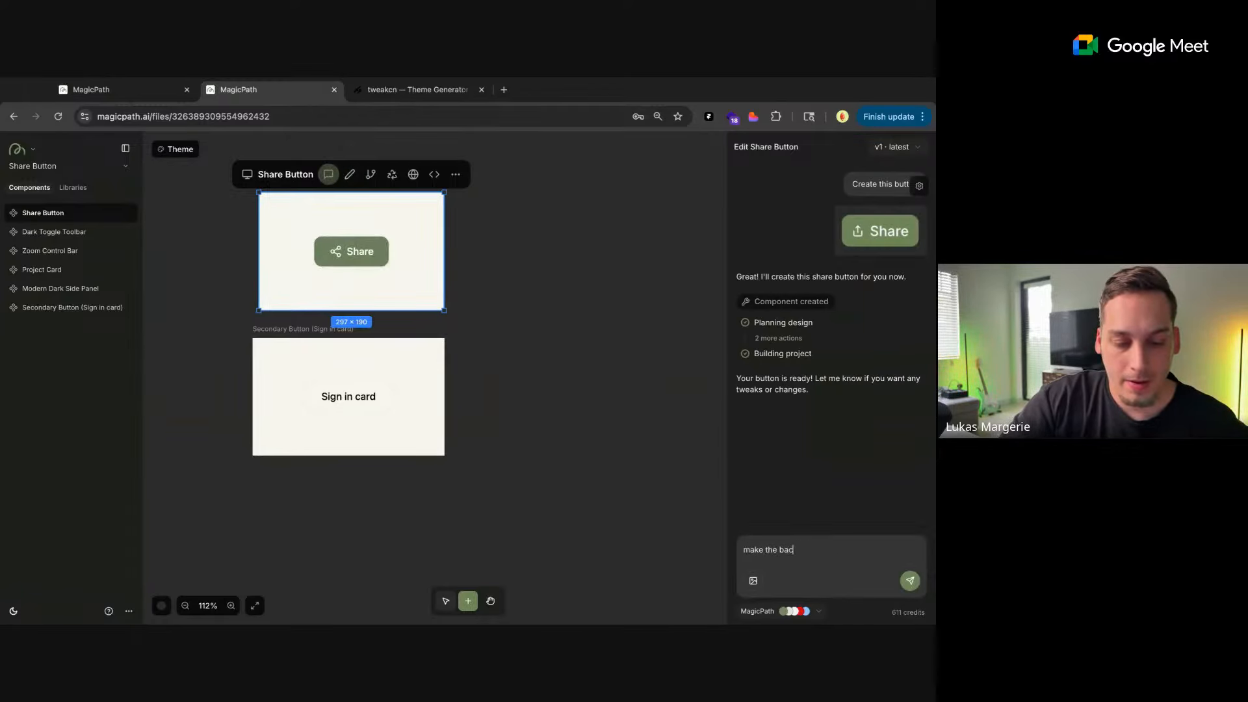
pyautogui.write('kground fill')
pyautogui.write('dar')
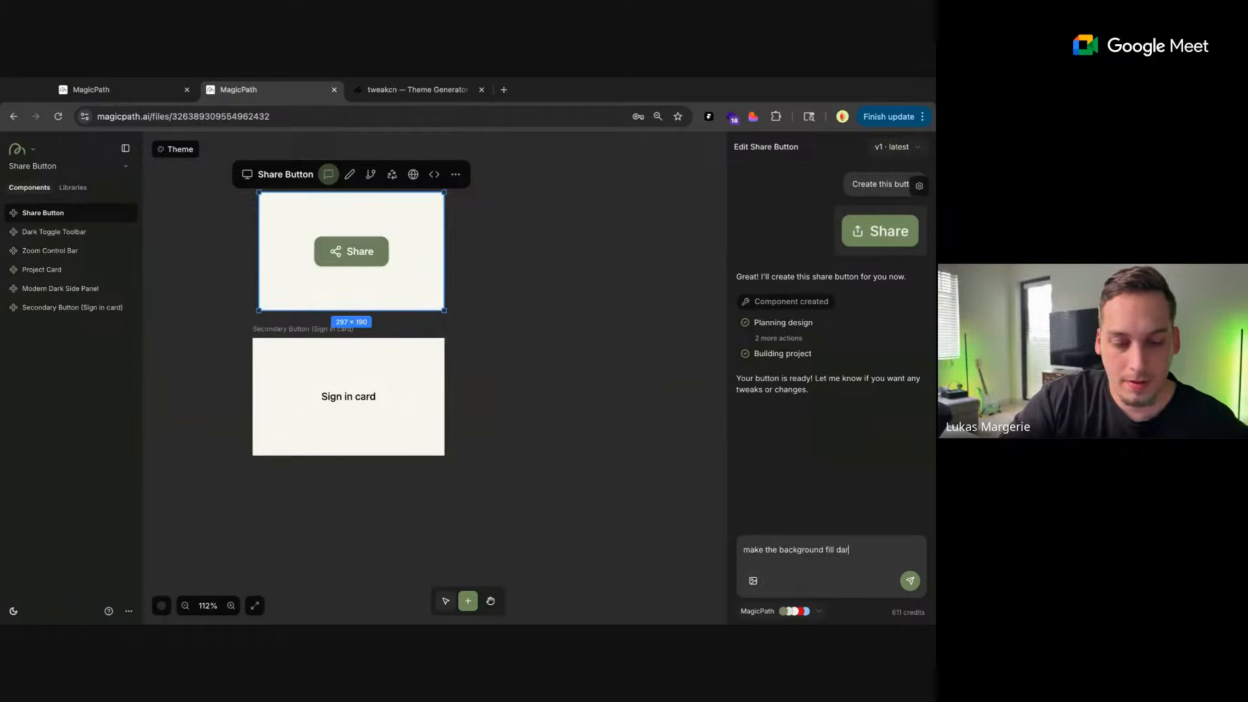
pyautogui.write('k\\')
pyautogui.press('Return')
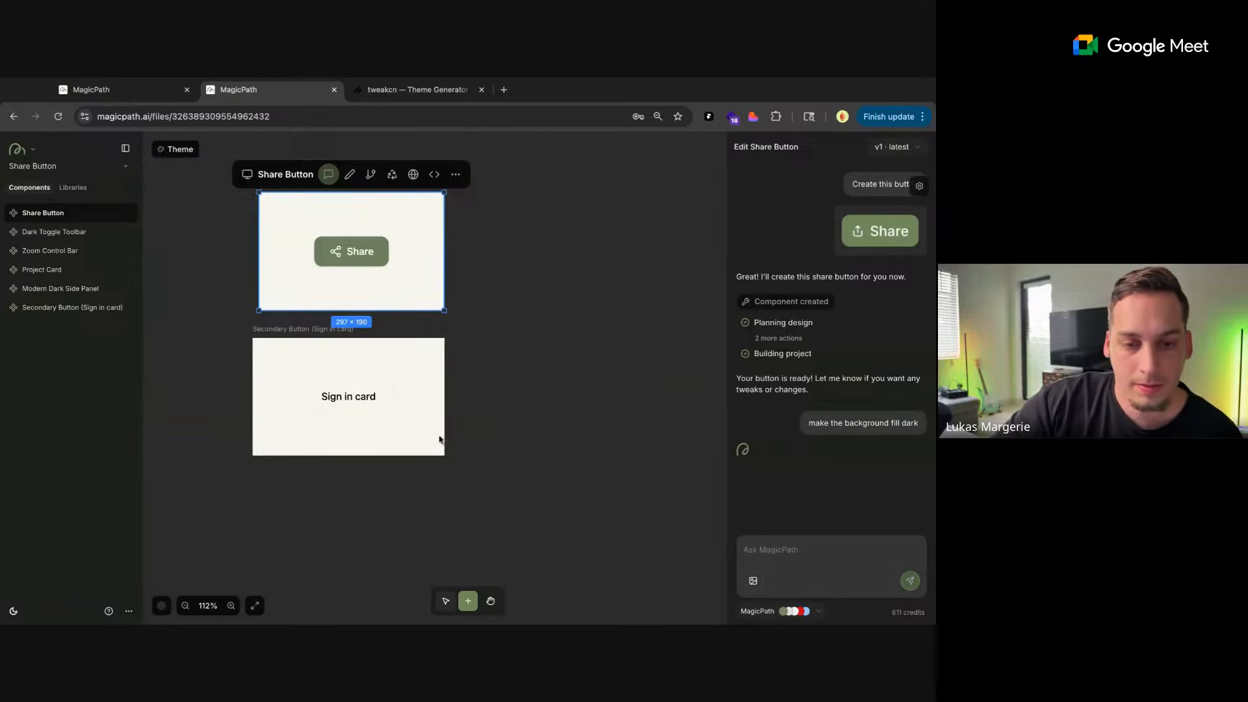
# Send the prompt "make this dark mode" for the Secondary Button (Sign in card) component and close its chat
pyautogui.click(390, 384)
pyautogui.click(366, 321)
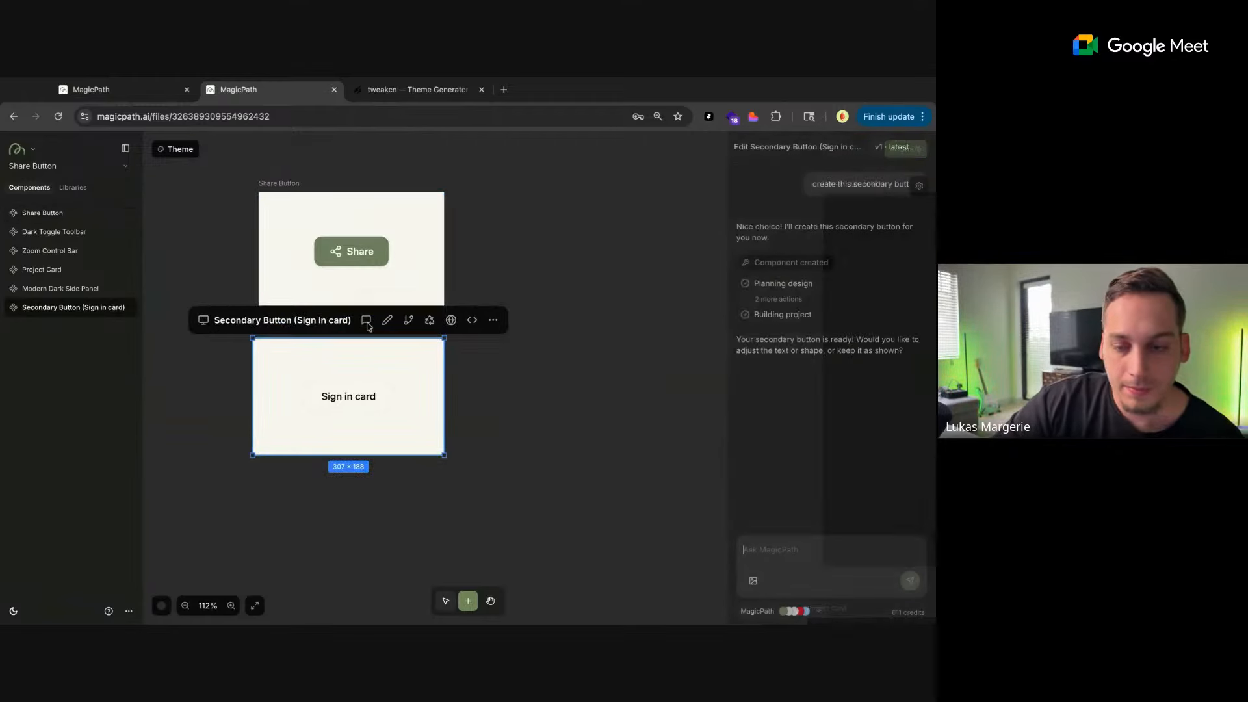
pyautogui.write('make th')
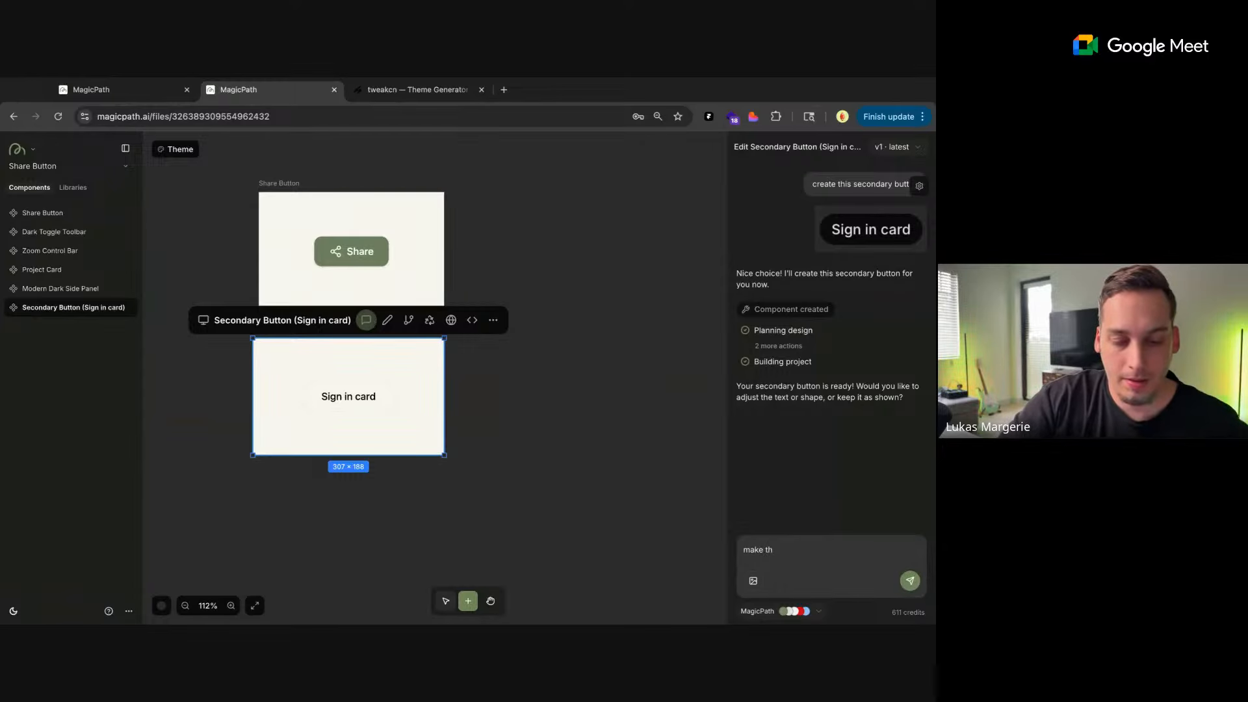
pyautogui.write('is dark mode')
pyautogui.press('Return')
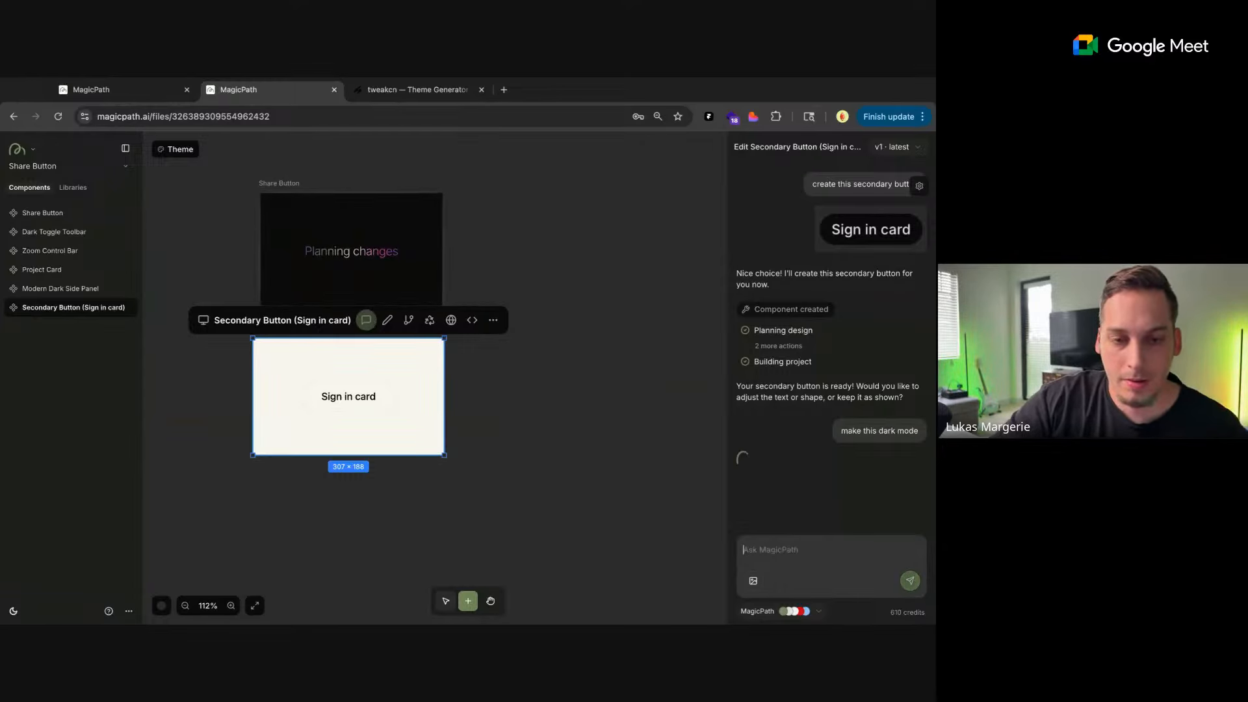
pyautogui.scroll(-5, 477, 397)
pyautogui.click(512, 418)
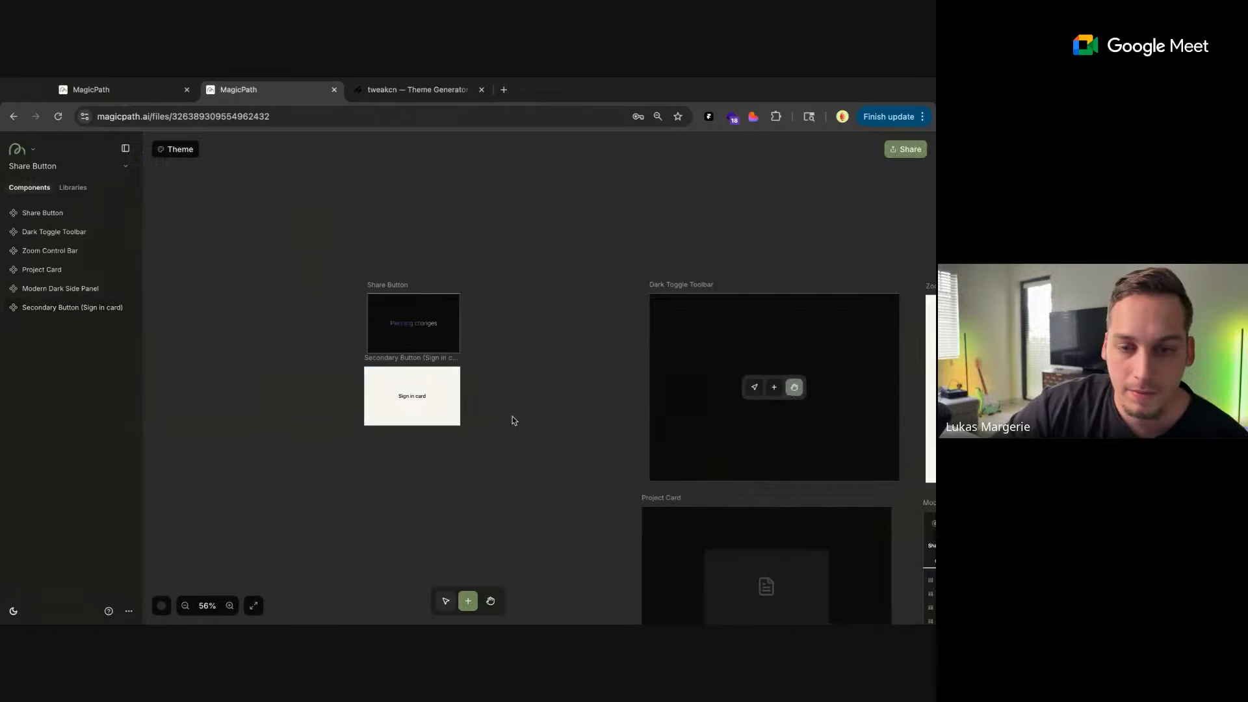
# Enlarge the Zoom Control Bar frame to 838 × 785 to fit the whole color picker
pyautogui.hscroll(3, 499, 421)
pyautogui.hscroll(3, 499, 423)
pyautogui.scroll(-1, 499, 422)
pyautogui.scroll(-2, 499, 422)
pyautogui.click(593, 300)
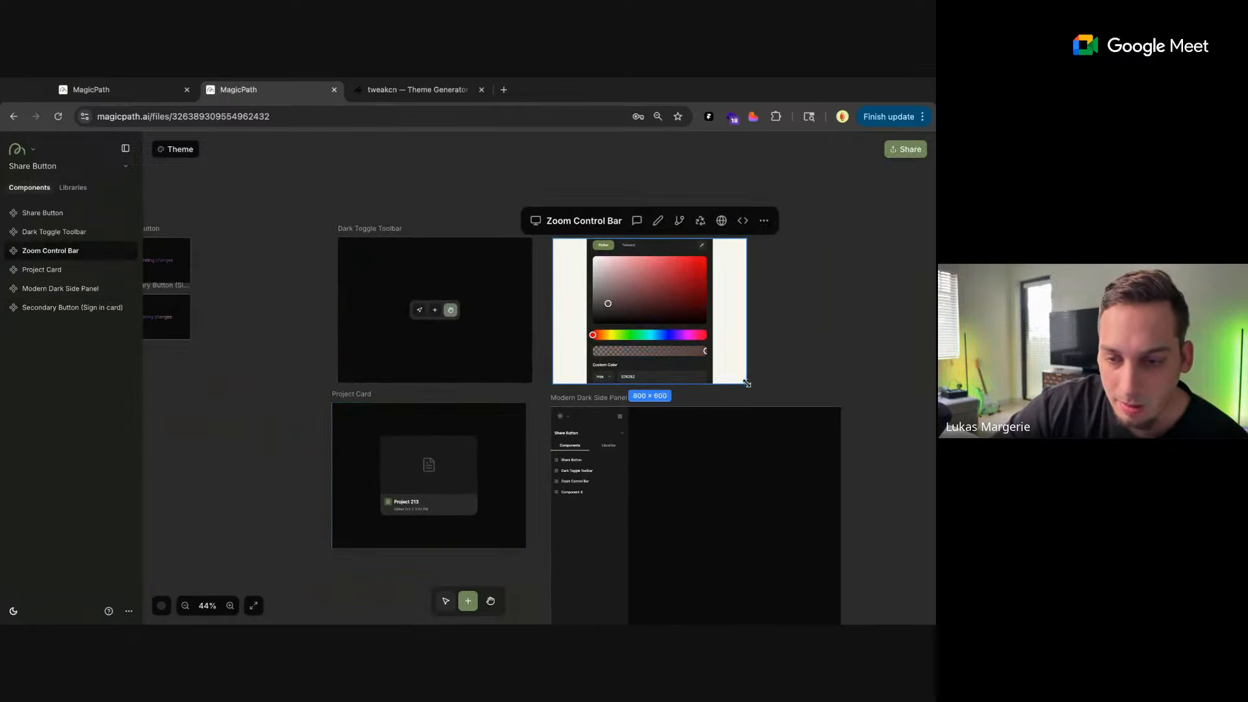
pyautogui.moveTo(746, 383); pyautogui.dragTo(748, 418)
# Test the new color picker's Picker view and opacity slider, and move the Zoom Control Bar up clear of the Modern Dark Side Panel
pyautogui.click(634, 269)
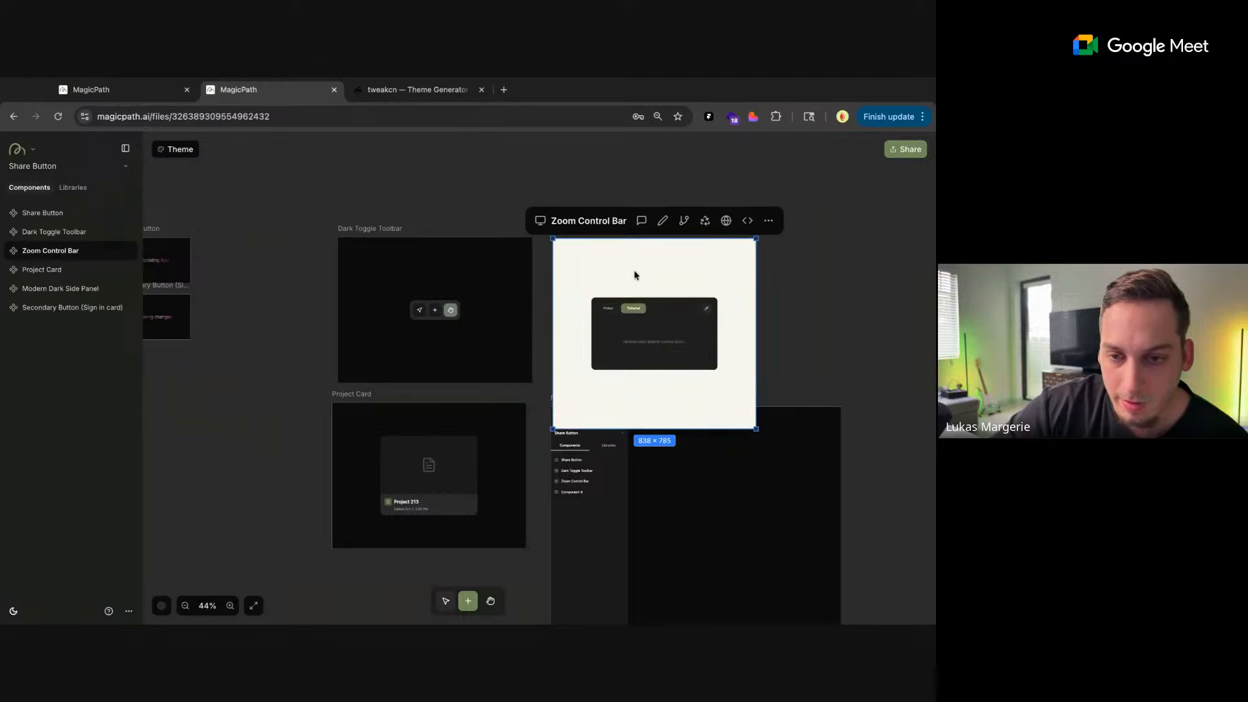
pyautogui.click(610, 309)
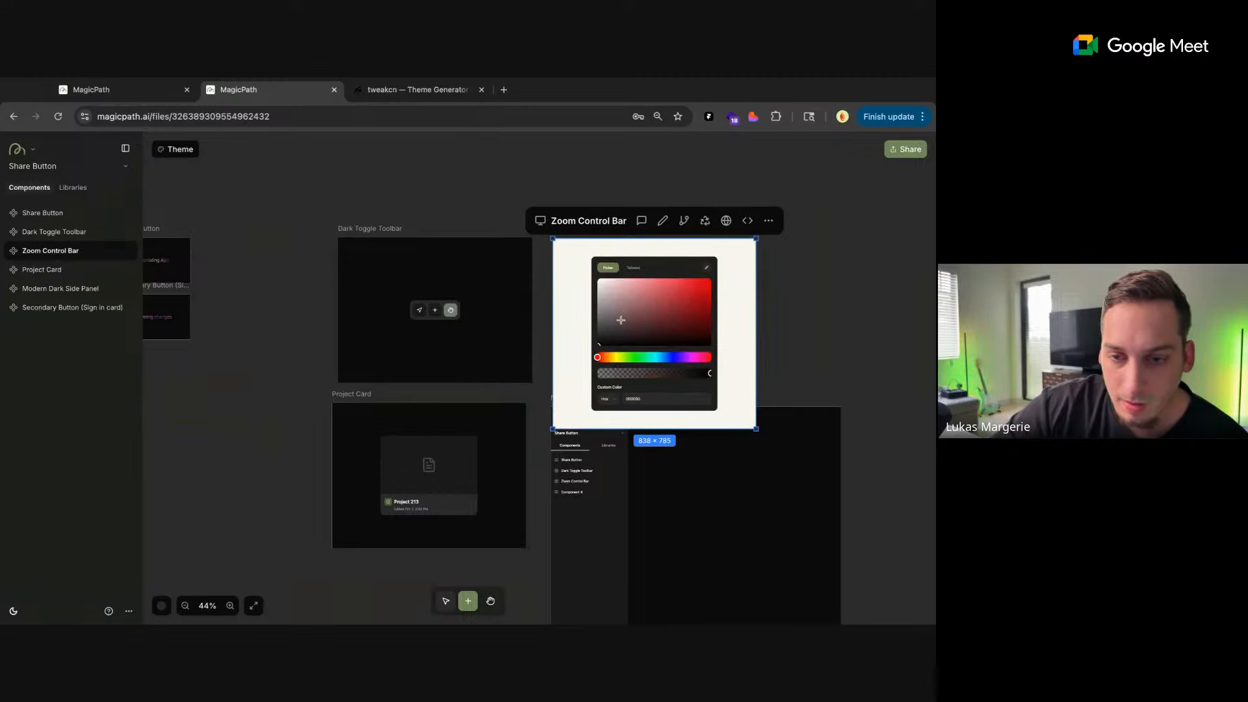
pyautogui.moveTo(661, 373)
pyautogui.mouseDown()
pyautogui.moveTo(641, 374)
pyautogui.moveTo(682, 374)
pyautogui.mouseUp()
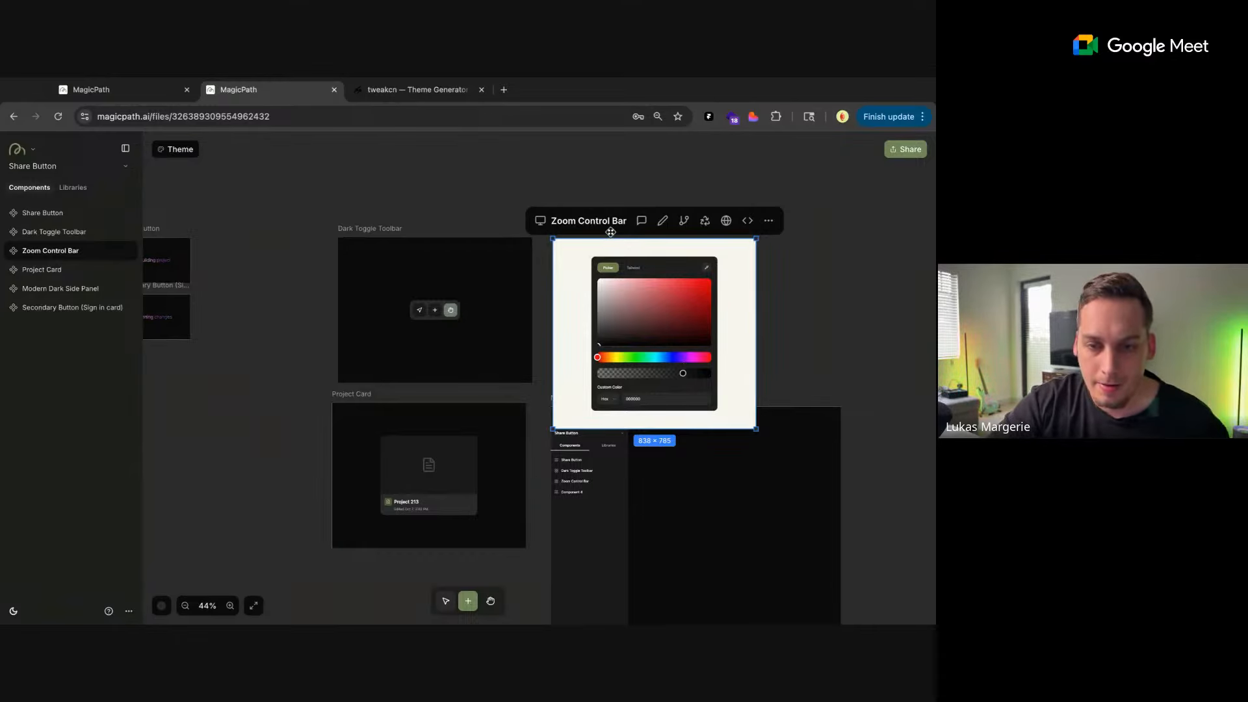
pyautogui.moveTo(610, 231); pyautogui.dragTo(609, 183)
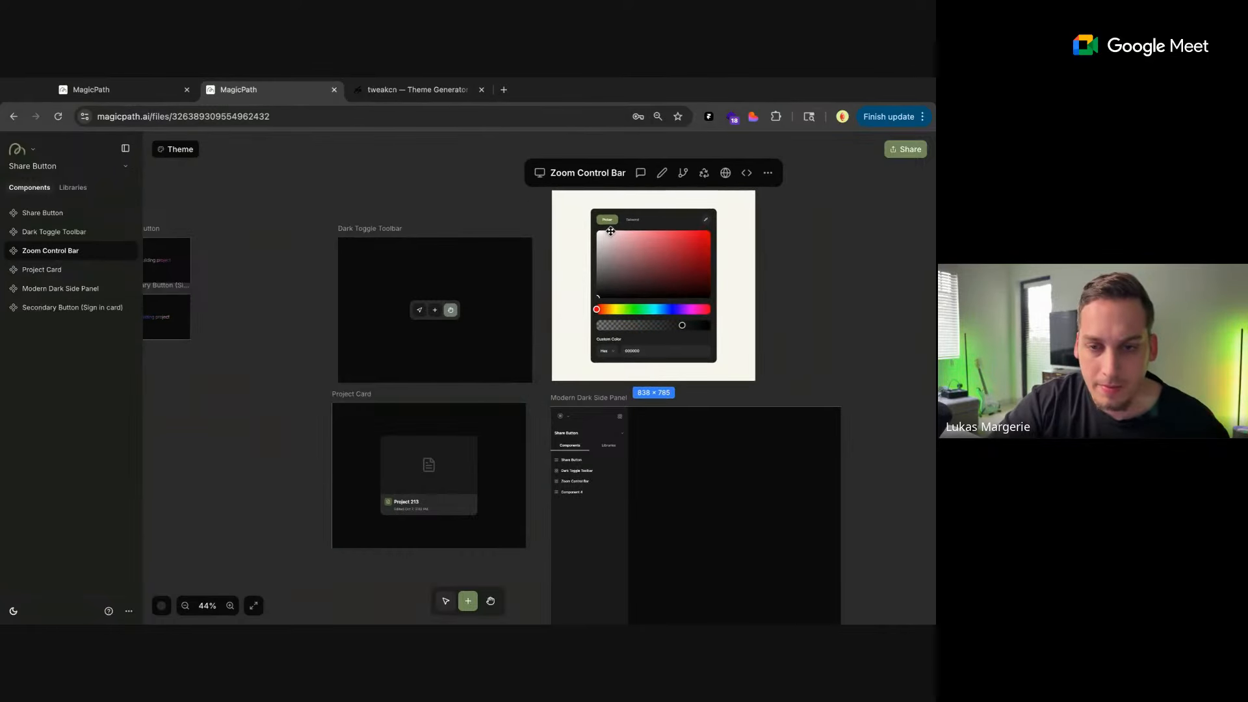
pyautogui.click(640, 173)
pyautogui.click(765, 553)
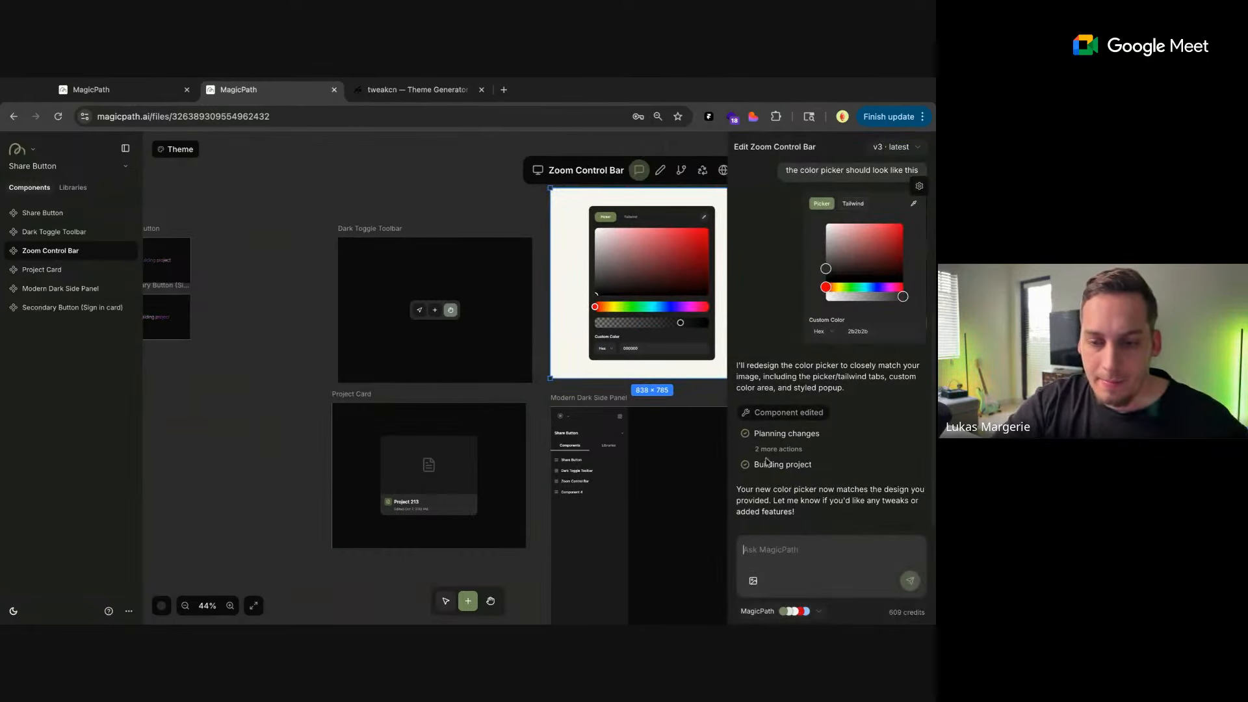
pyautogui.write('the ')
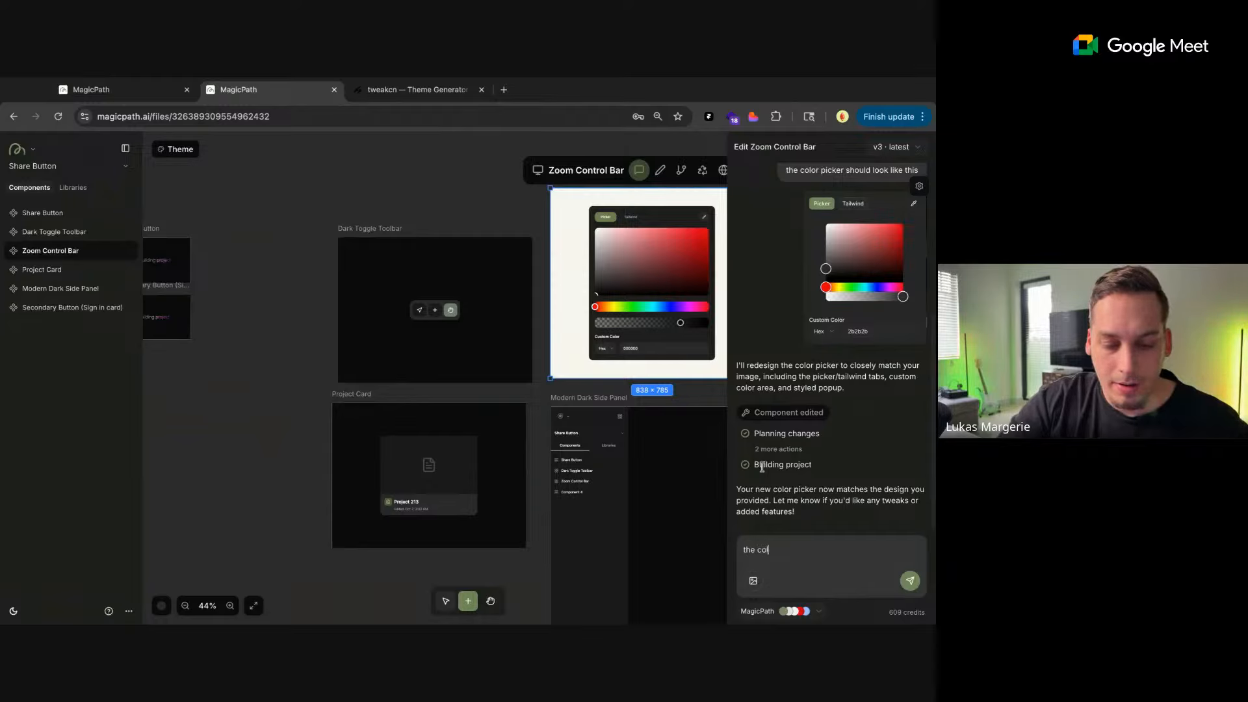
pyautogui.write('col')
pyautogui.click(515, 219)
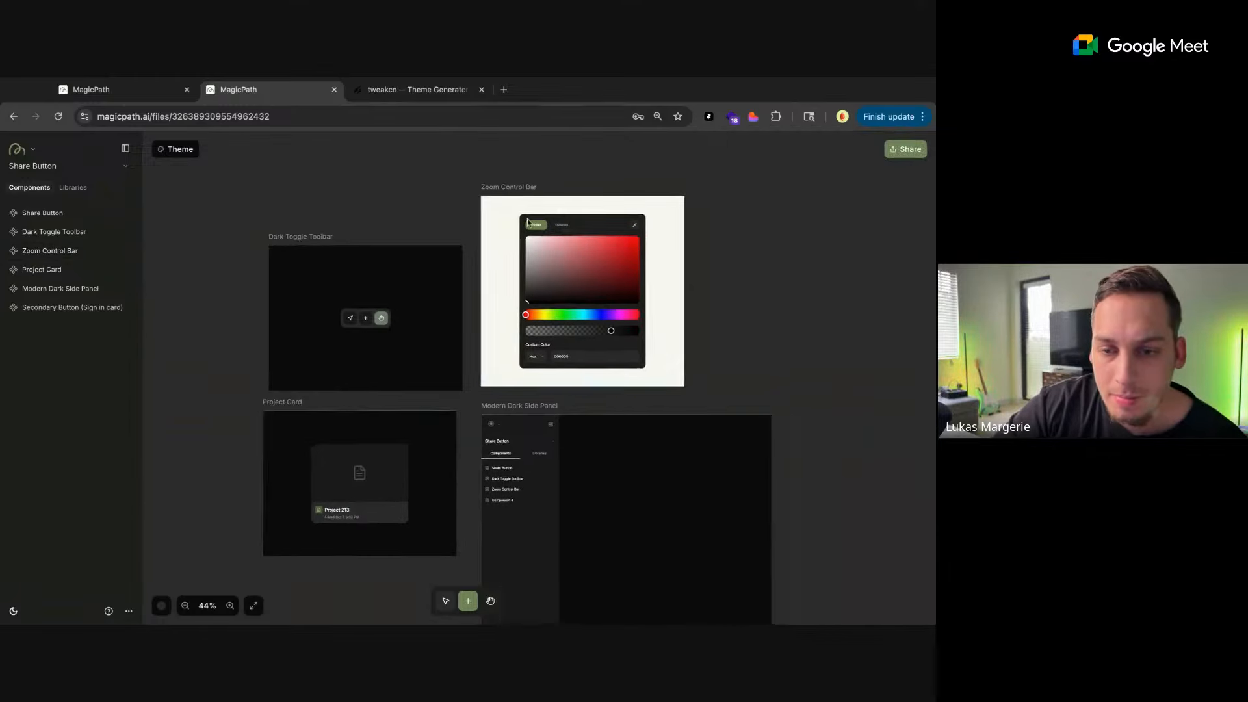
# Open the Zoom Control Bar's chat and switch the component back to version v2
pyautogui.hscroll(1, 527, 219)
pyautogui.scroll(3, 613, 204)
pyautogui.click(595, 248)
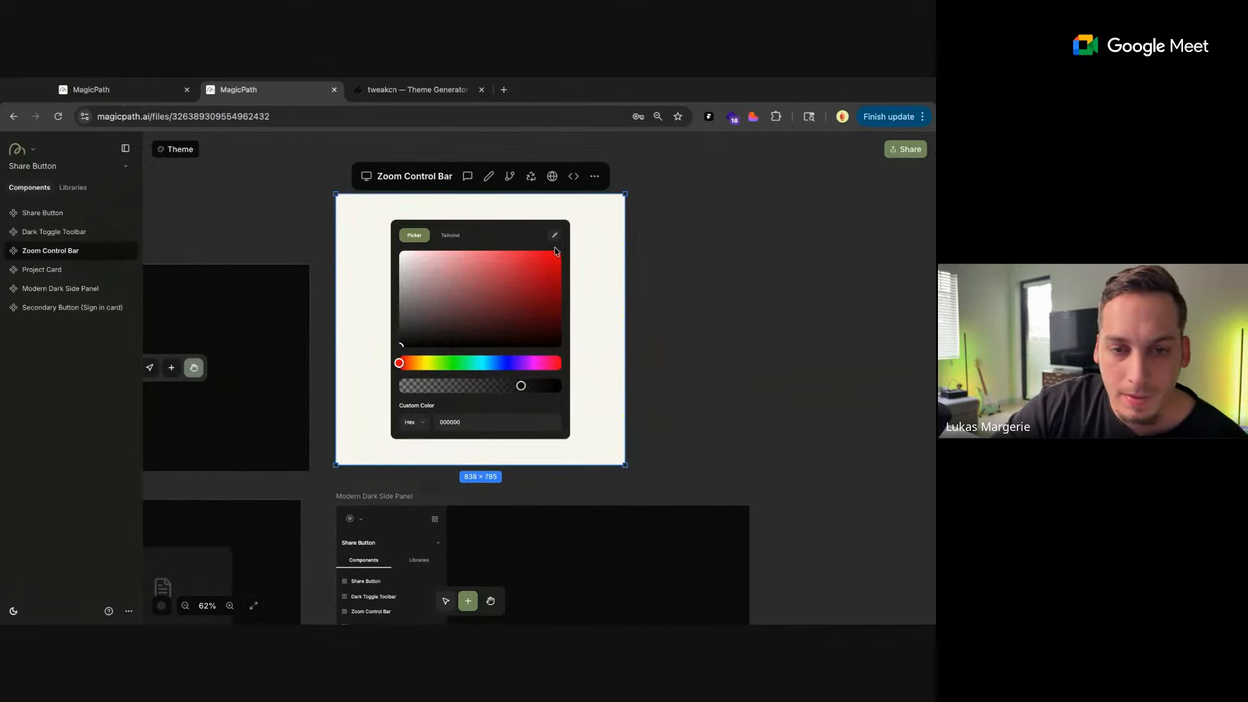
pyautogui.click(467, 176)
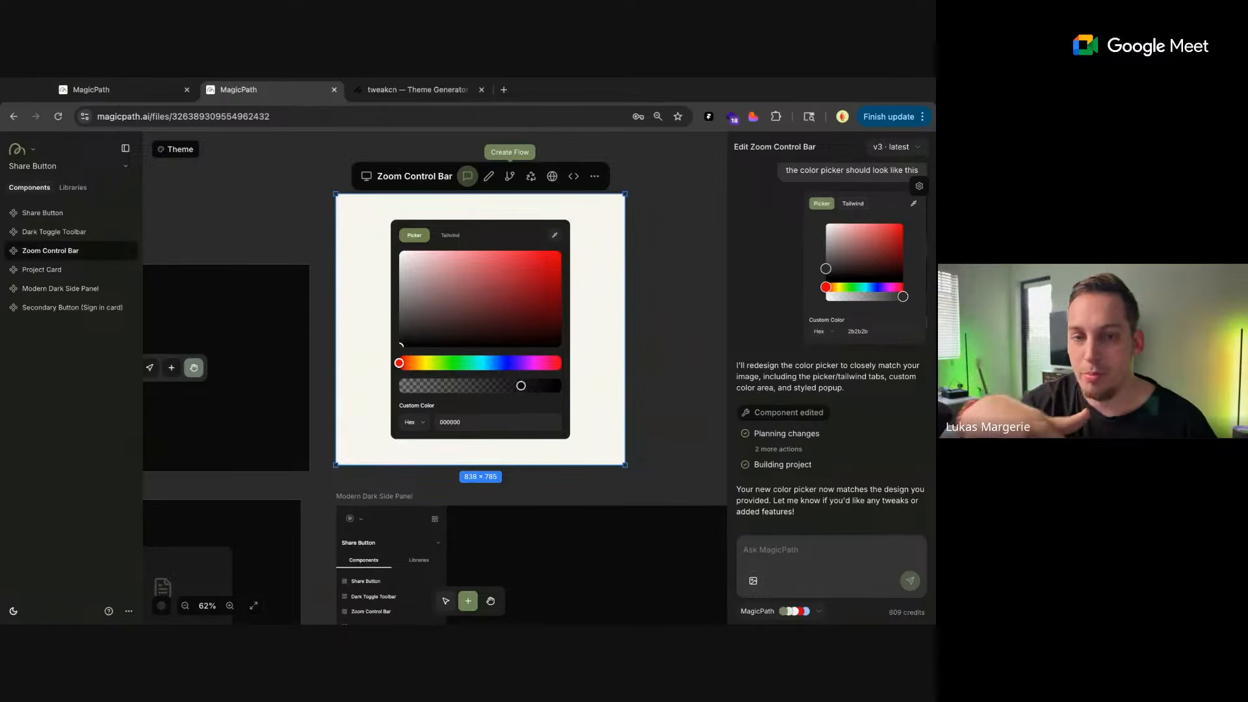
pyautogui.click(895, 154)
pyautogui.click(837, 189)
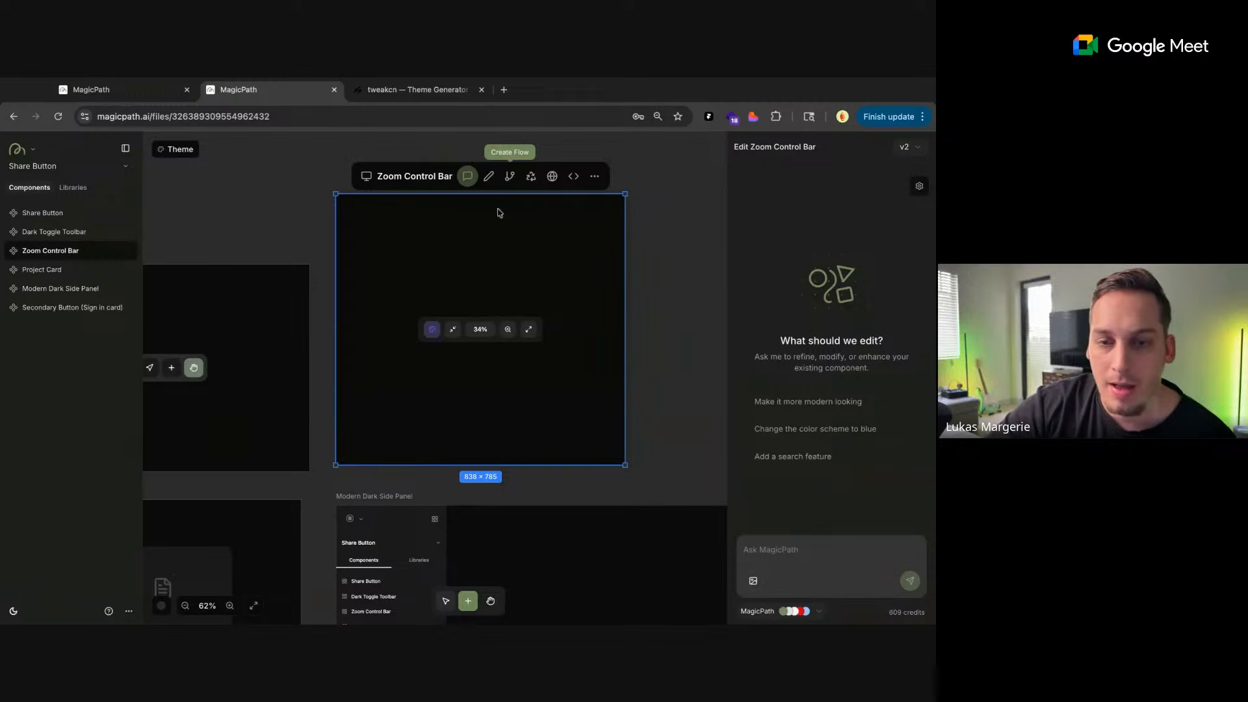
# Draft the prompt "when the user clicks on the color picker, the color picker should look like this." for the Zoom Control Bar and select its text
pyautogui.click(782, 553)
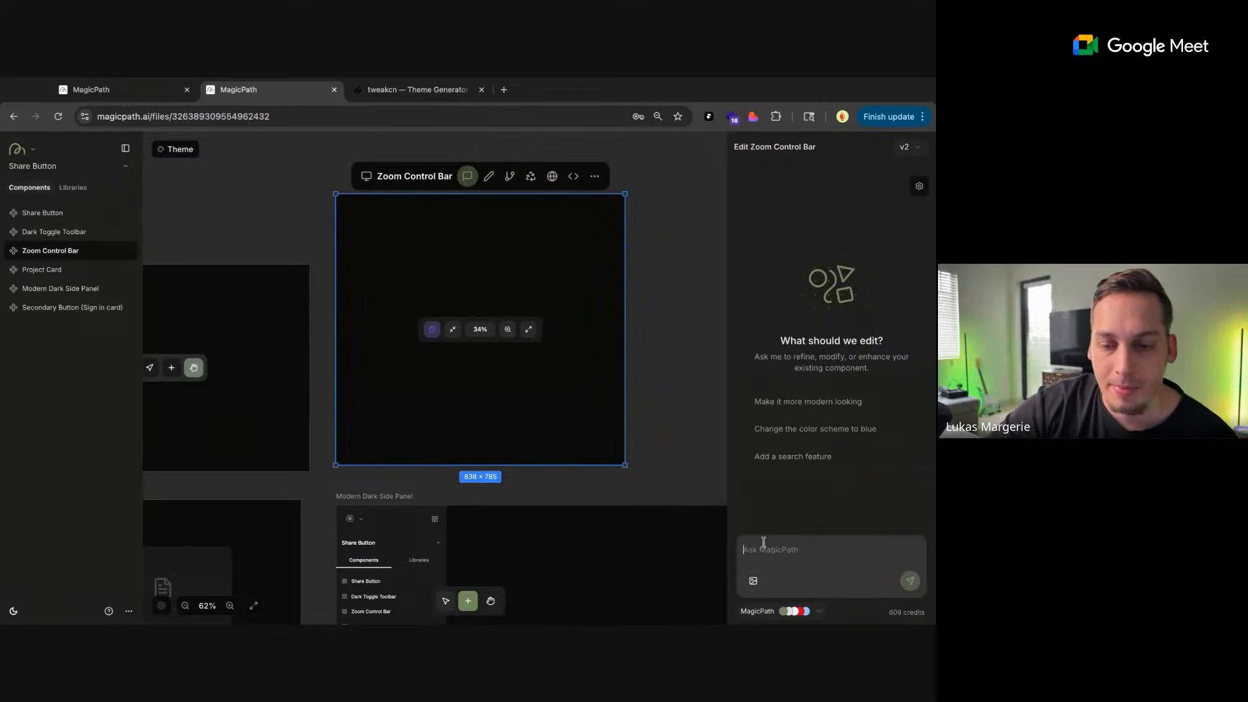
pyautogui.write('when the ')
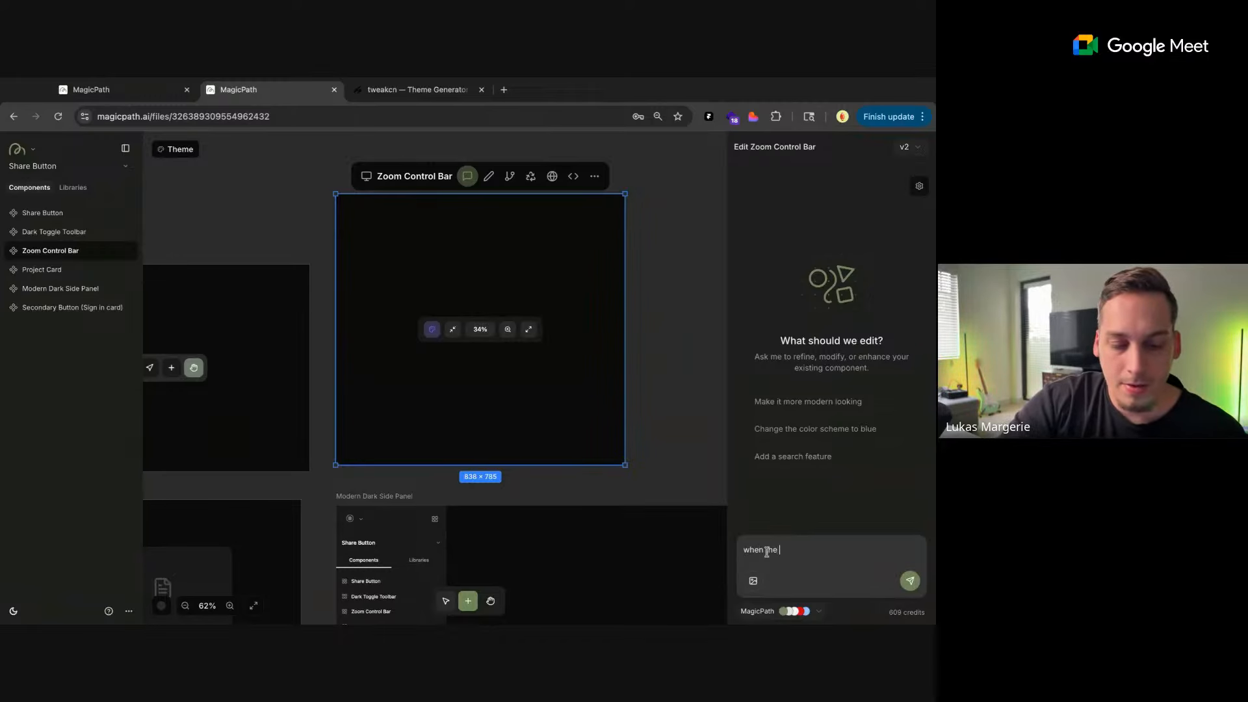
pyautogui.write('user clicks on t')
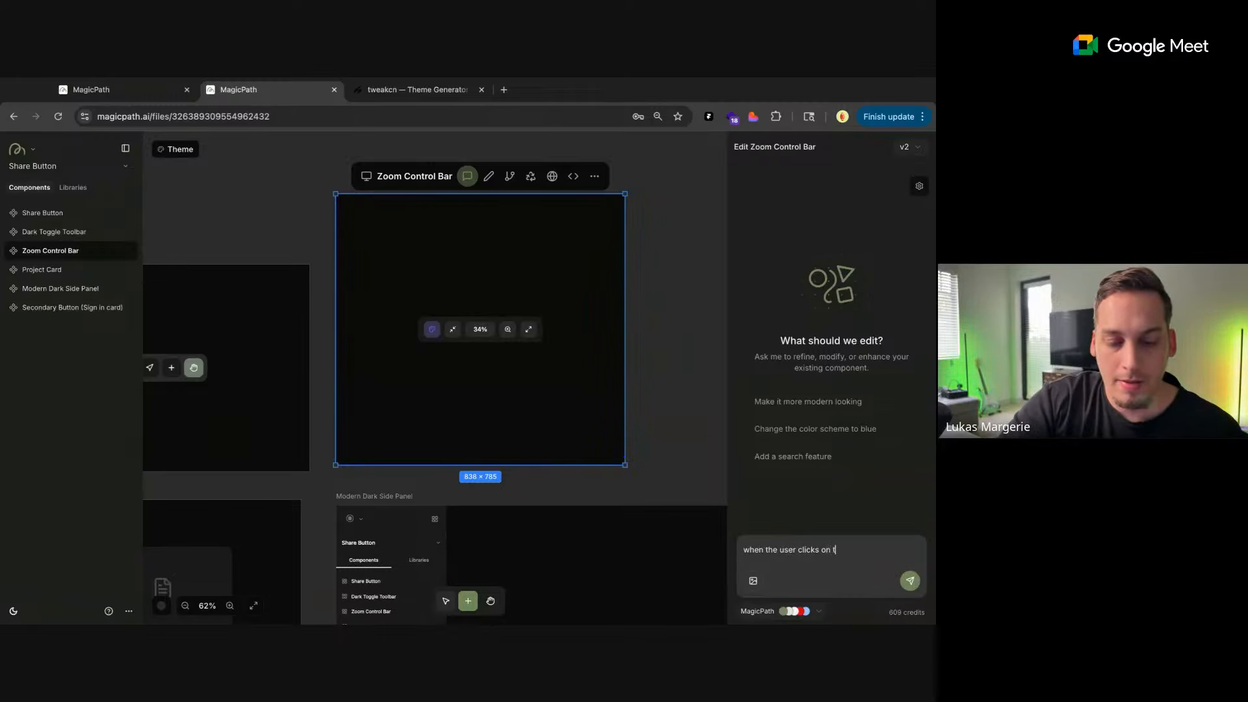
pyautogui.write('he color picker,')
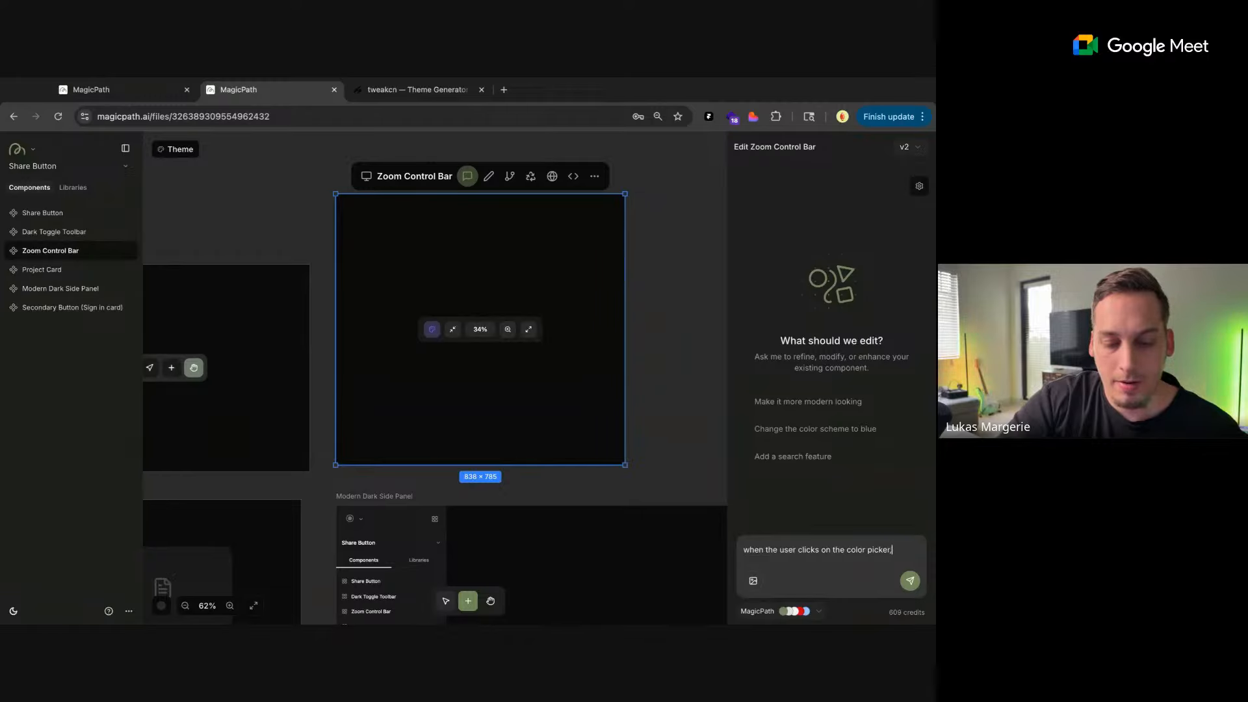
pyautogui.write(' the color pic')
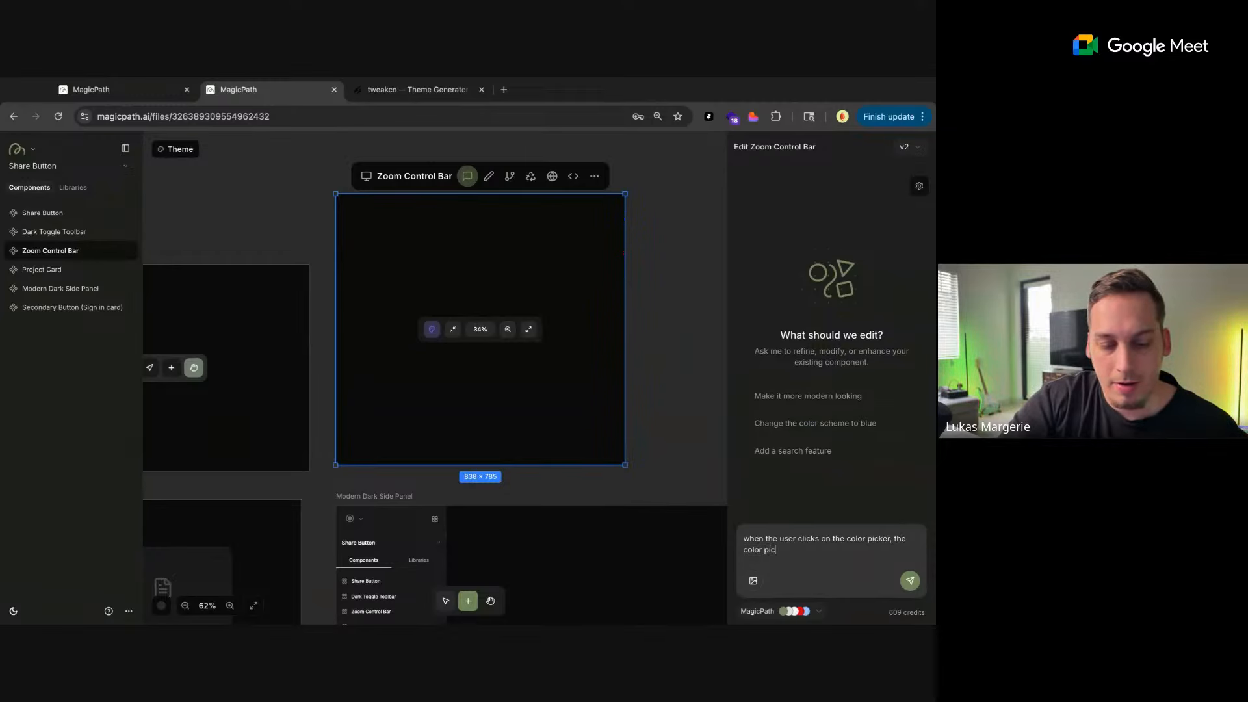
pyautogui.write('ker should loo')
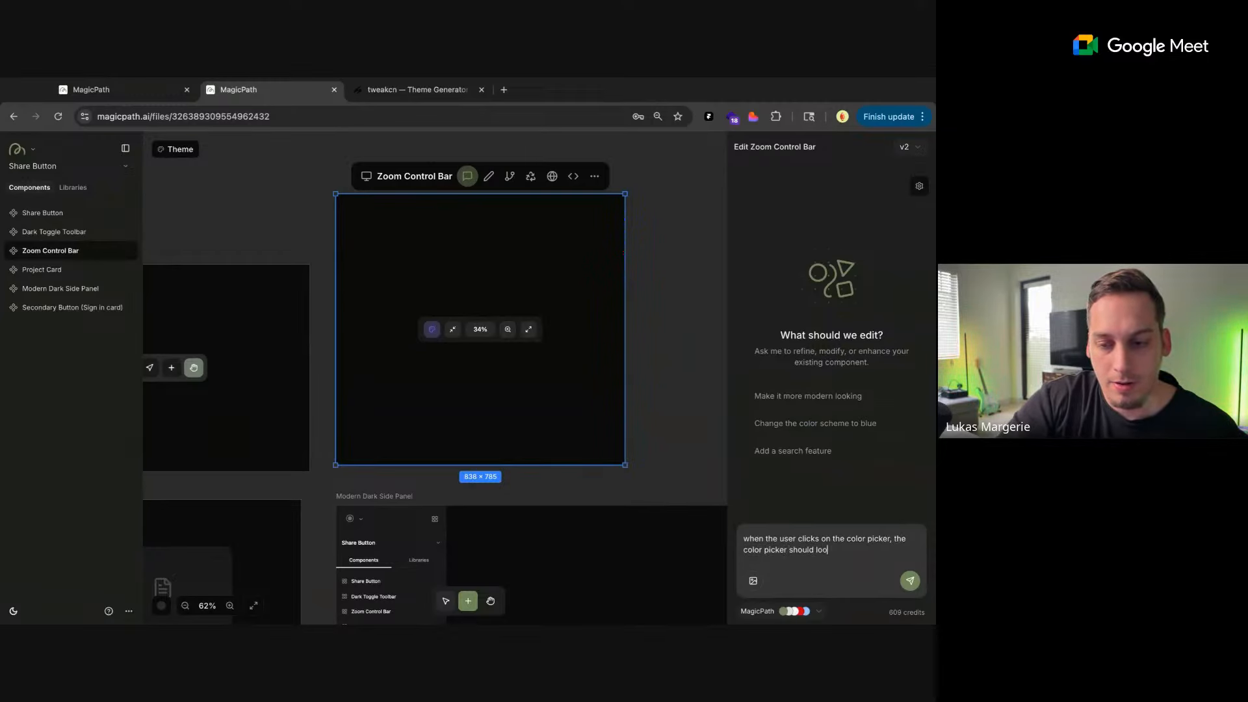
pyautogui.write('k like this')
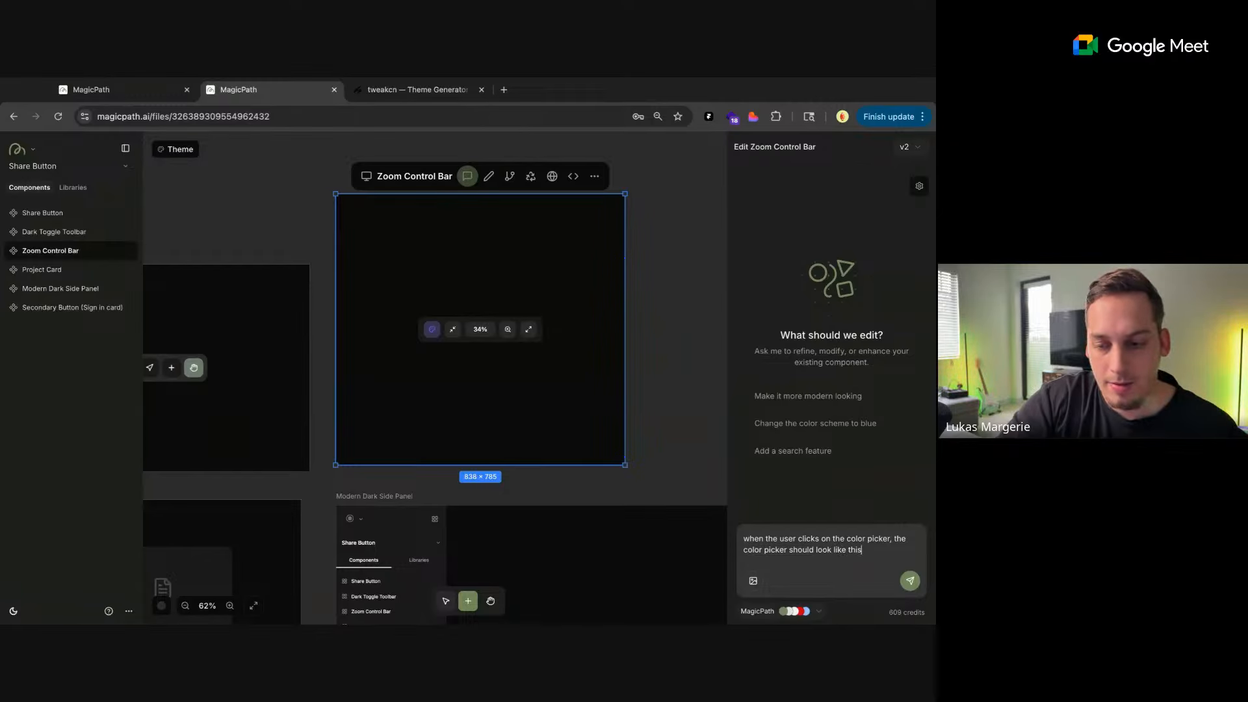
pyautogui.write('.')
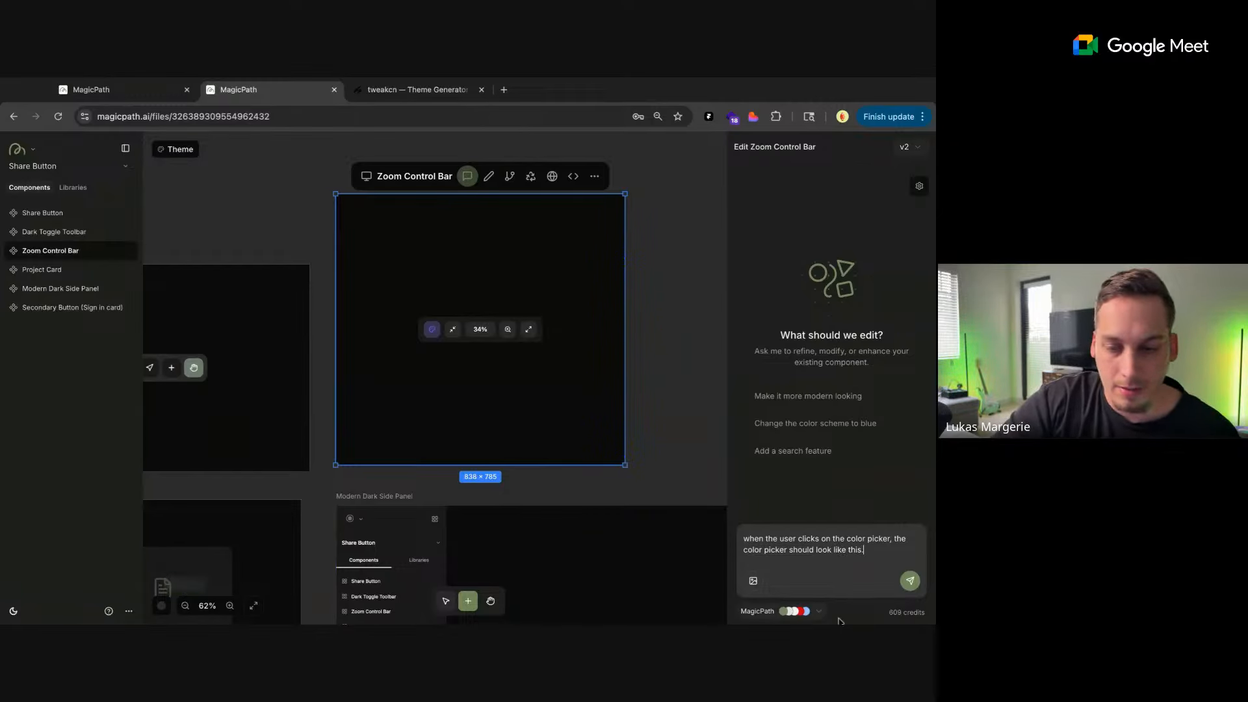
pyautogui.hotkey('ctrl', 'a')
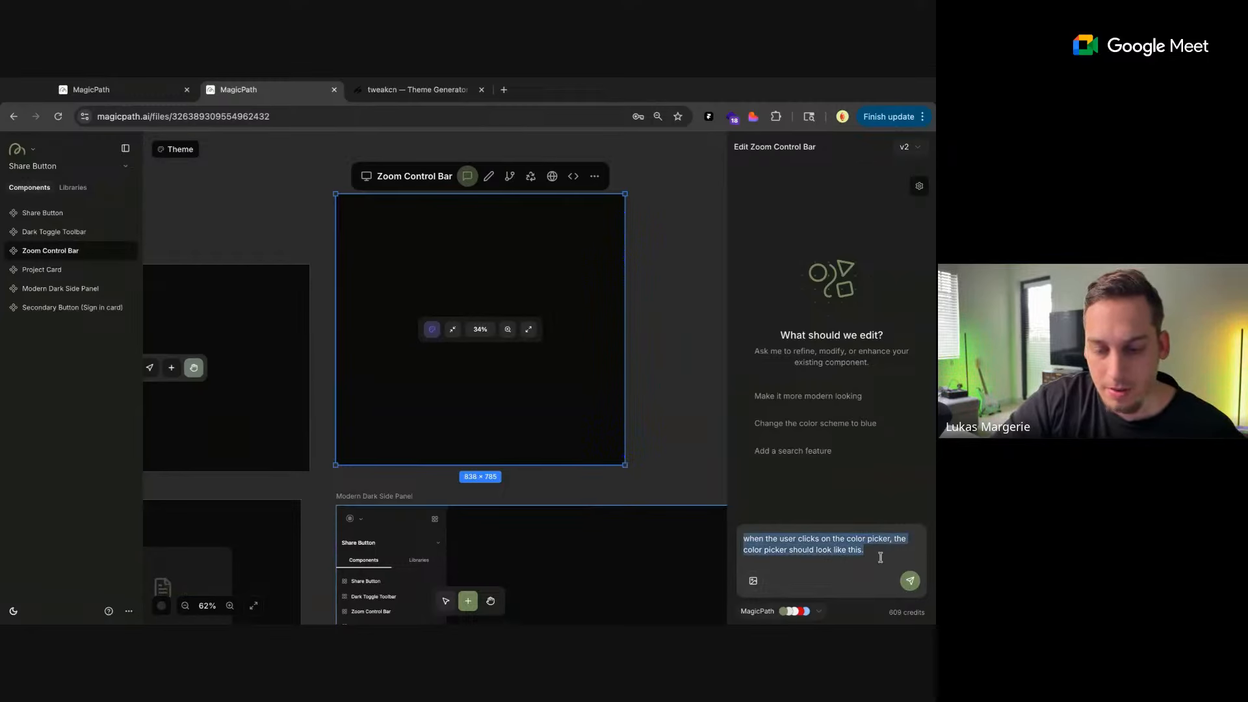
# Open the canvas color picker, capture a screenshot of it, and try to attach the image to the Zoom Control Bar prompt
pyautogui.click(164, 607)
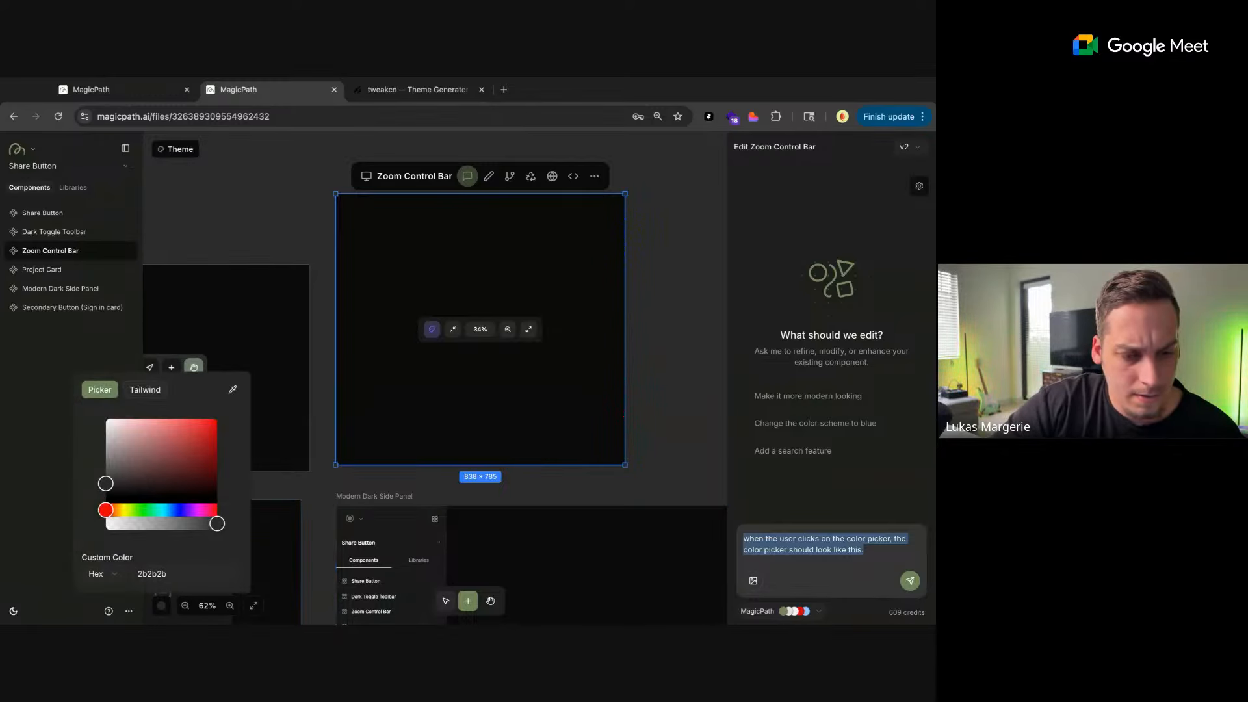
pyautogui.press('super+shift+4')
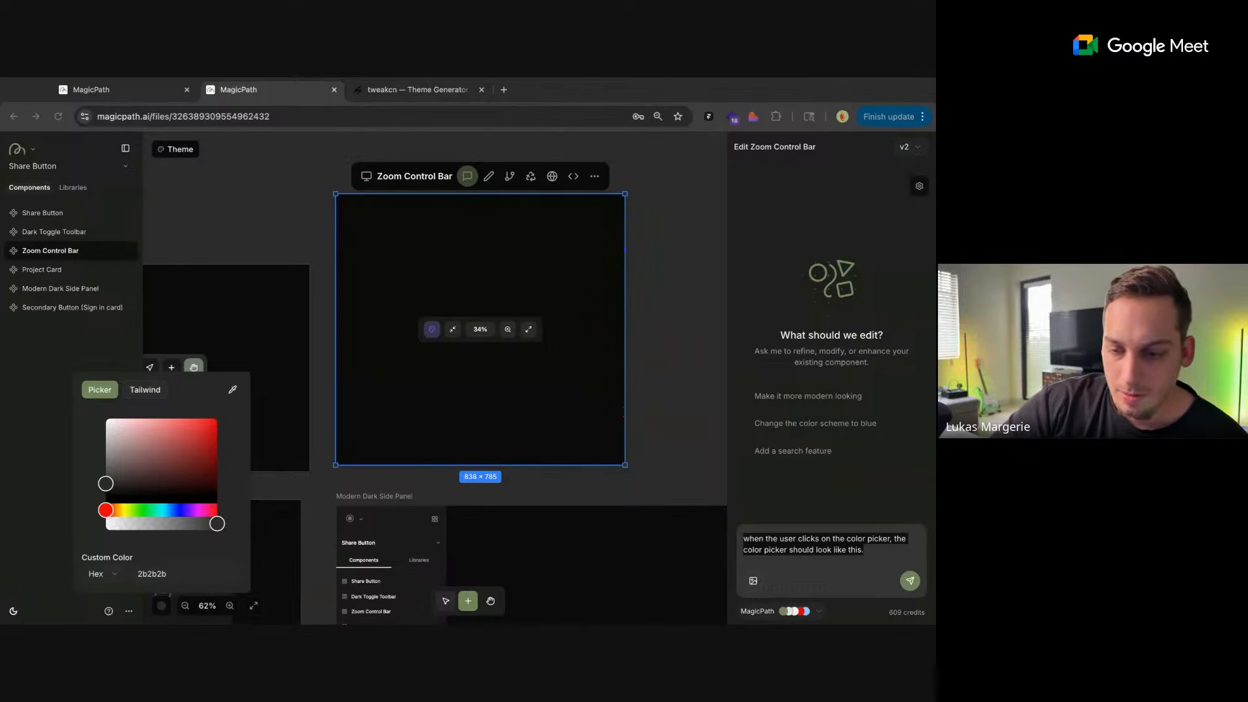
pyautogui.moveTo(871, 575); pyautogui.dragTo(806, 549)
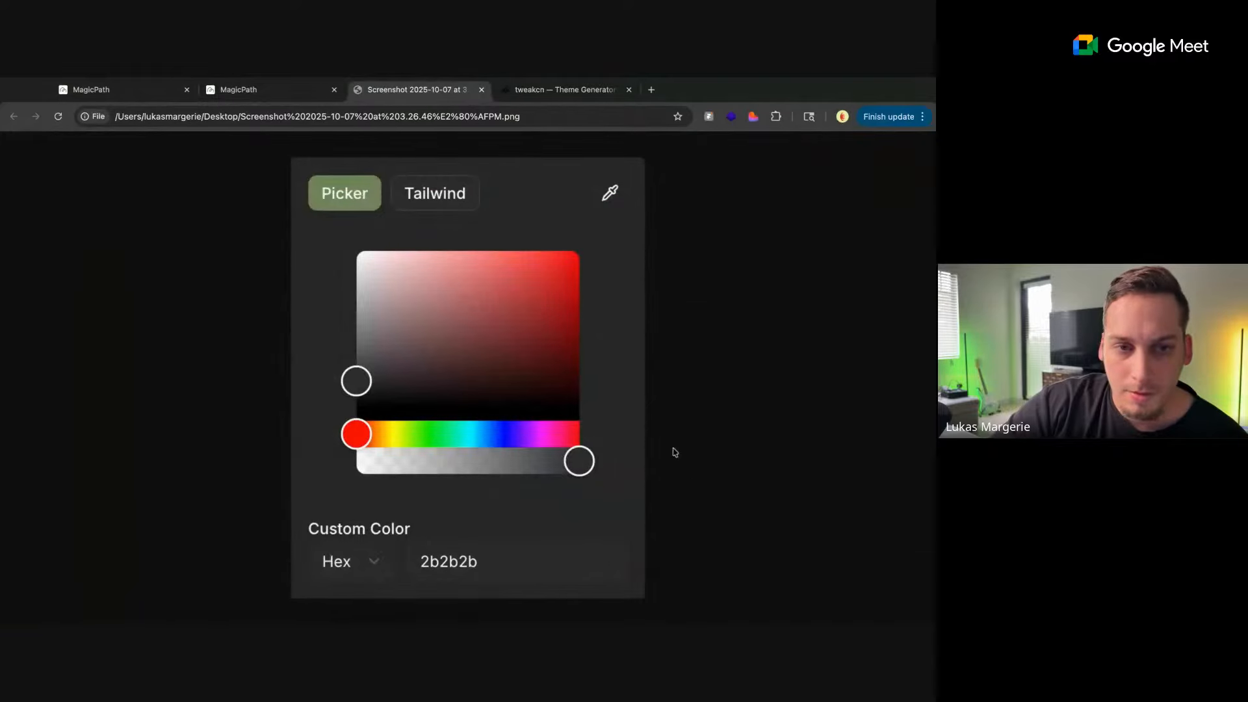
pyautogui.click(481, 90)
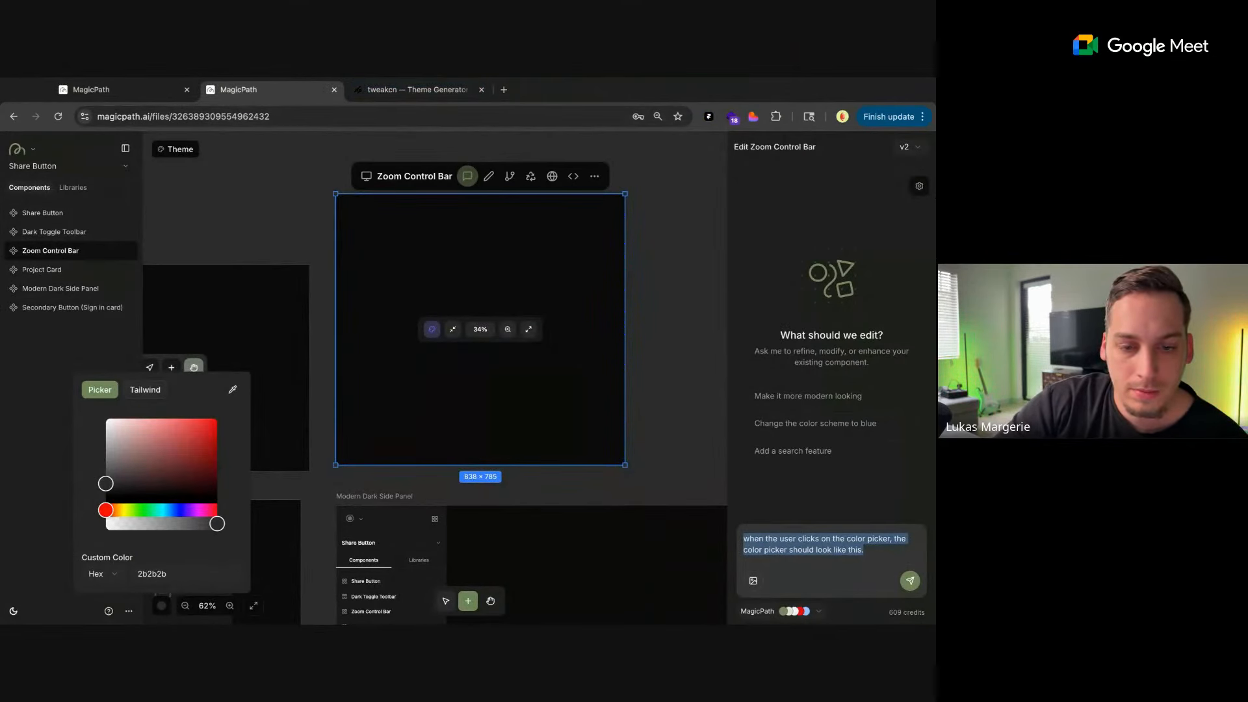
# Try again to attach the color picker screenshot to the prompt and return to the MagicPath canvas
pyautogui.press('super+Tab')
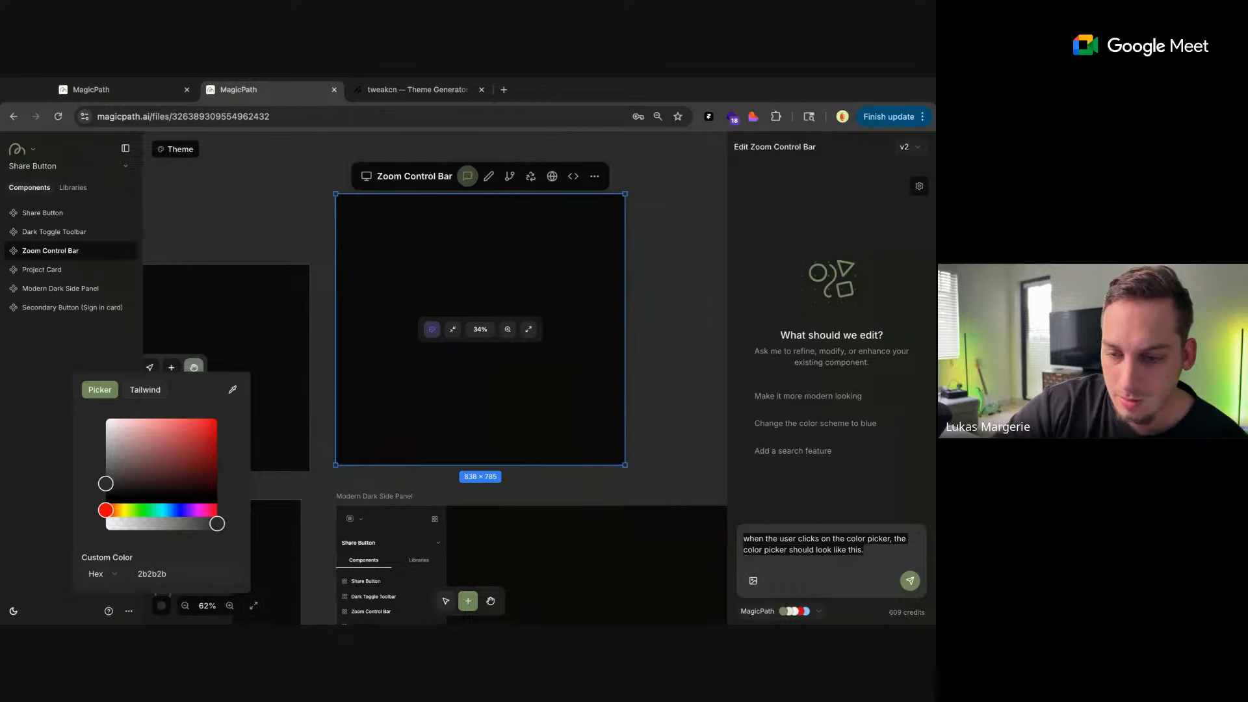
pyautogui.moveTo(870, 572); pyautogui.dragTo(427, 276)
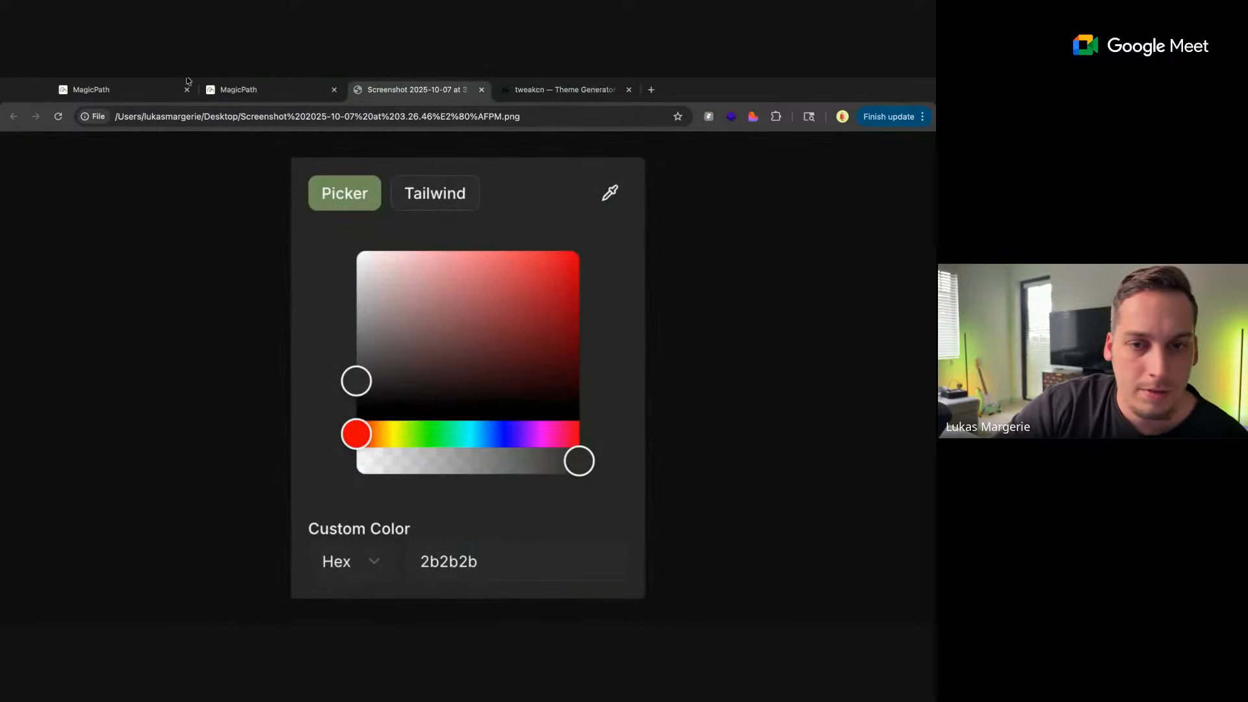
pyautogui.click(480, 90)
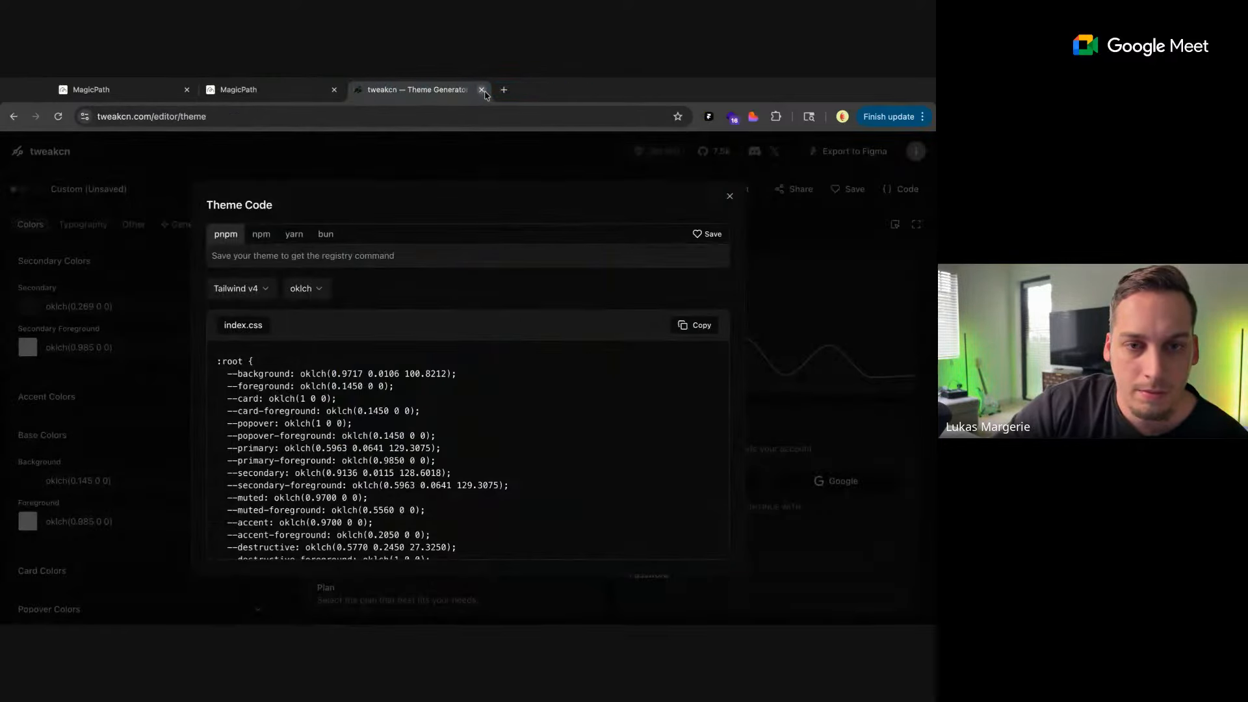
pyautogui.click(295, 91)
# Reopen the Zoom Control Bar's chat and send "when the user clicks on the color picker, the color picker should look like this." with the screenshot attached
pyautogui.click(741, 496)
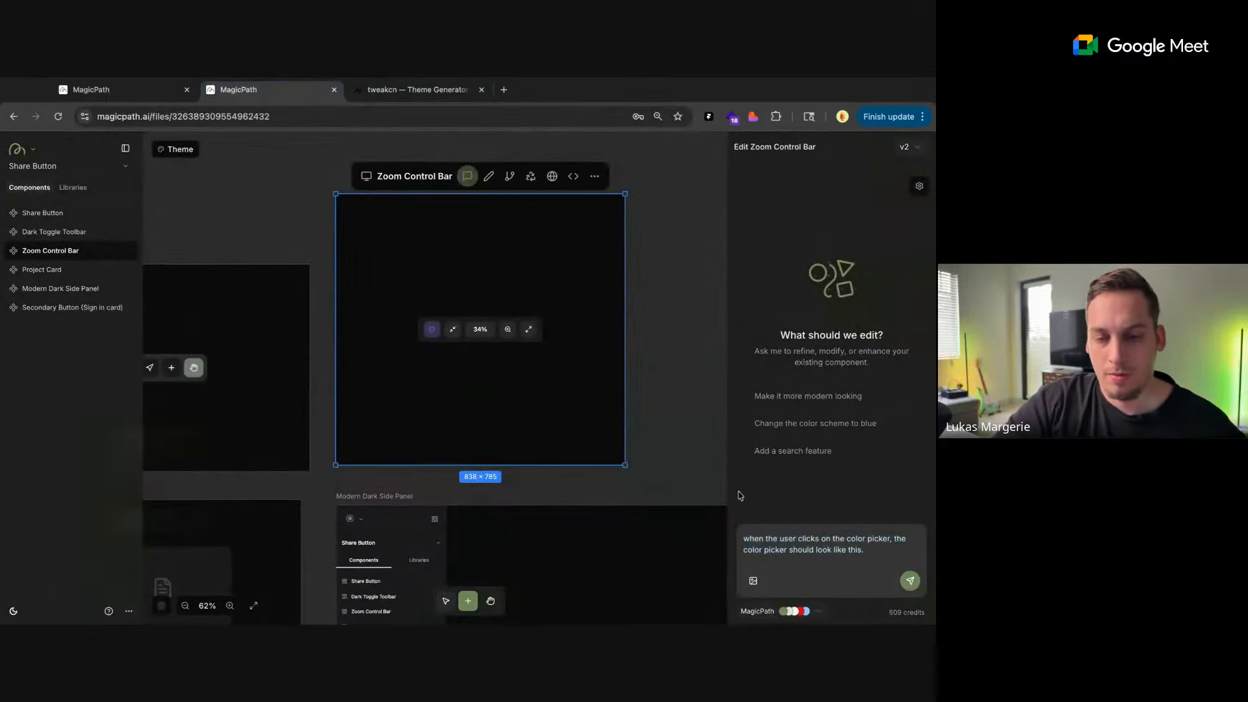
pyautogui.click(662, 484)
pyautogui.click(378, 202)
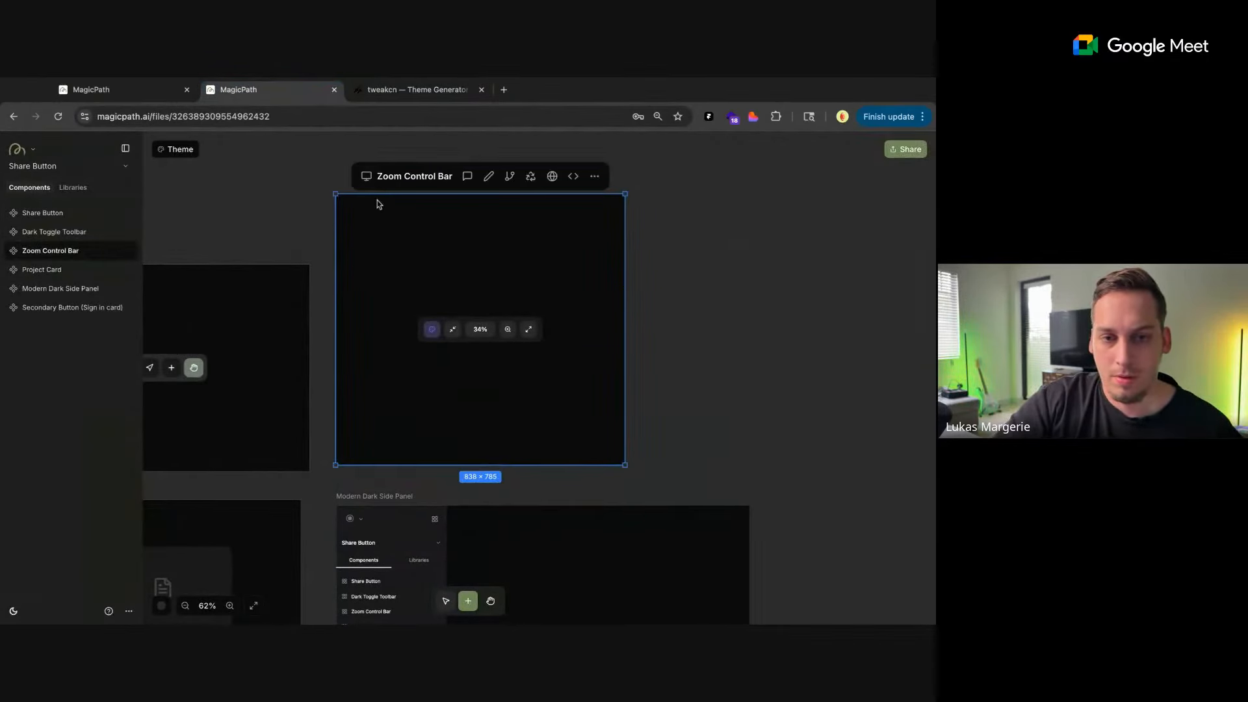
pyautogui.click(467, 177)
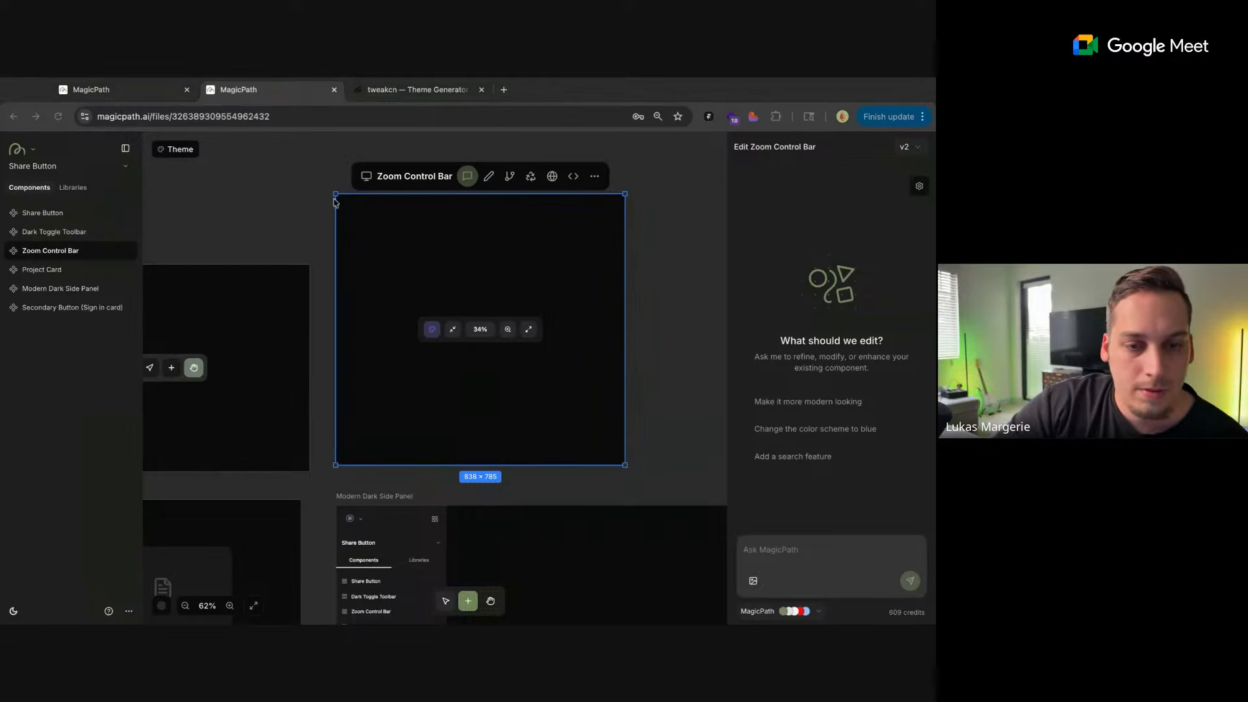
pyautogui.click(782, 556)
pyautogui.press('super+v')
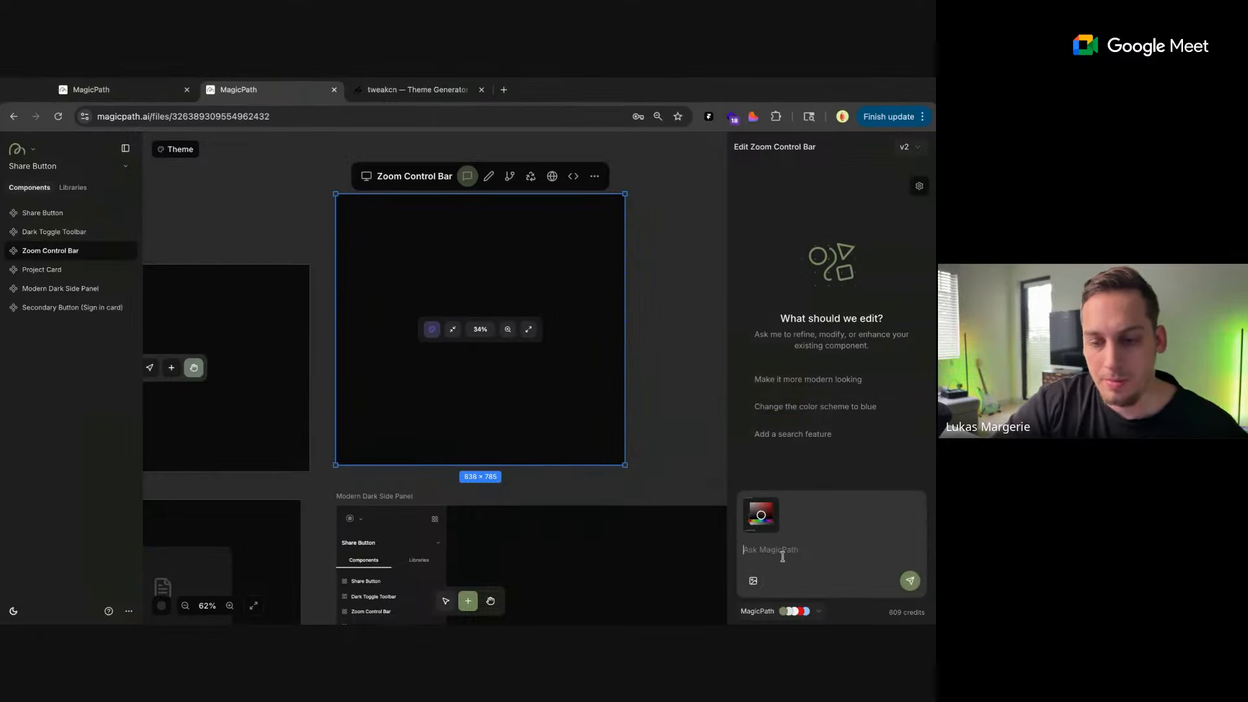
pyautogui.write('when the user clicks on the color picker, the color picker should look like this.')
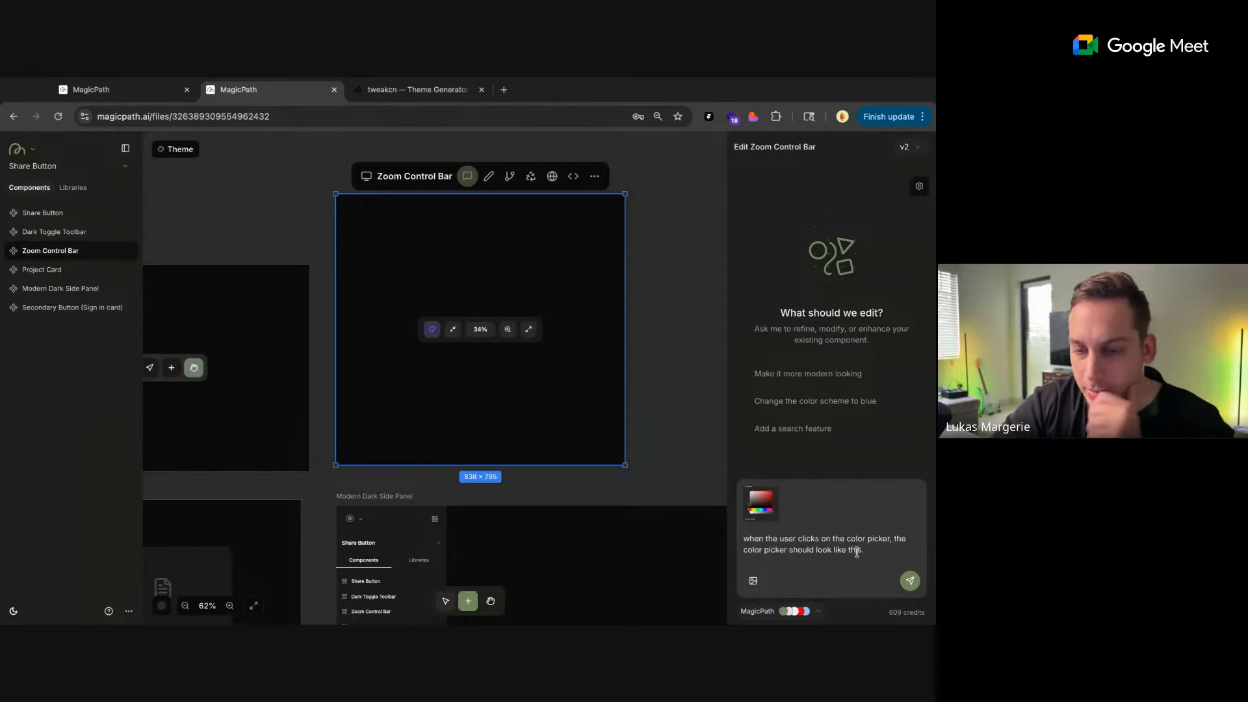
pyautogui.write(' whe')
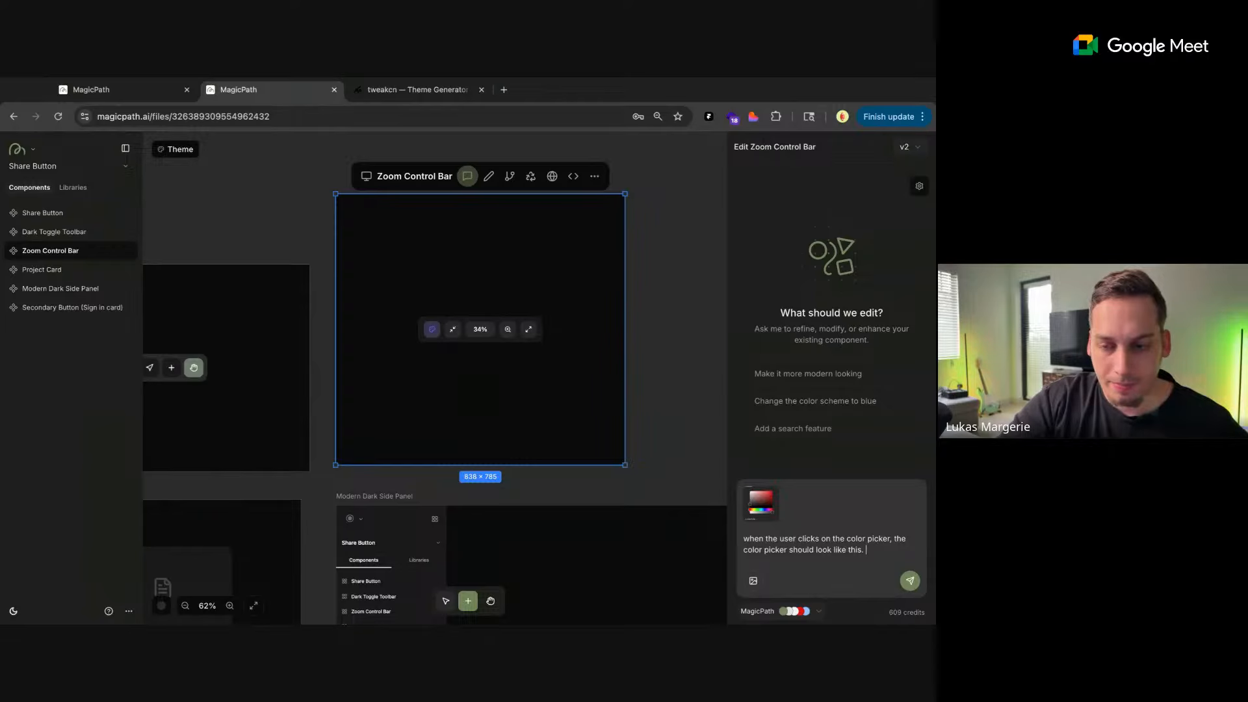
pyautogui.press('Return')
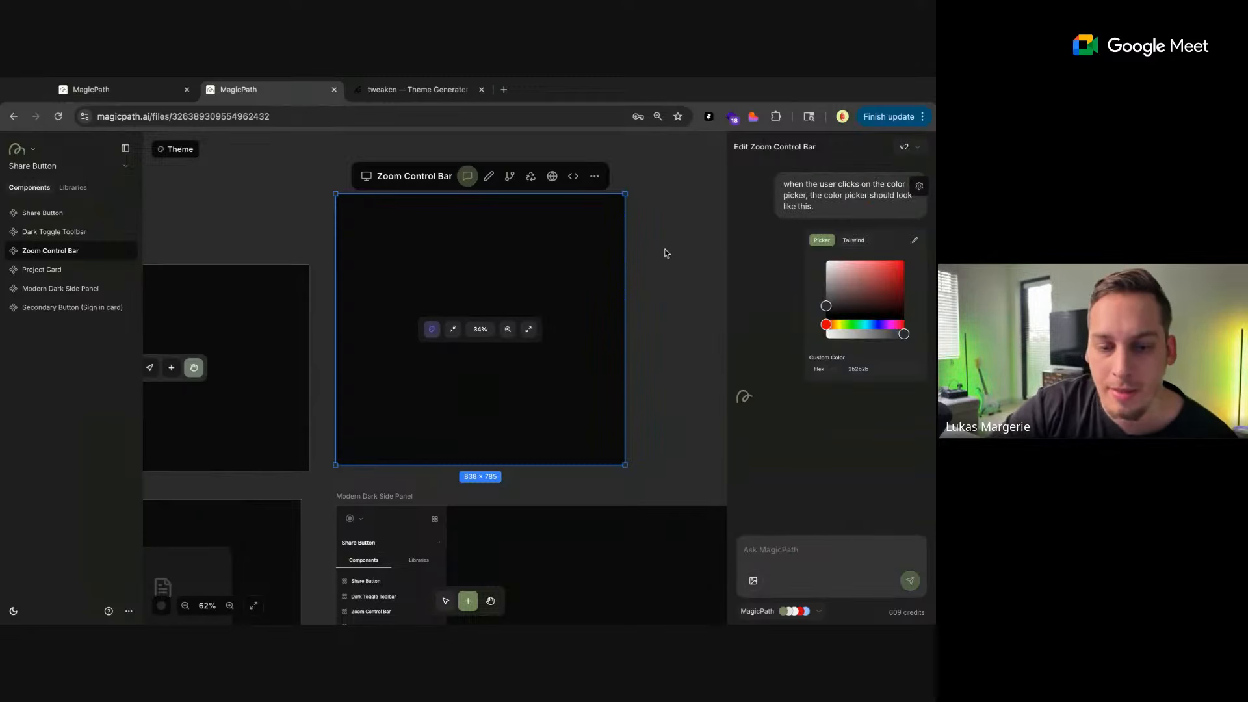
# Try to replace the logo icon of the Modern Dark Side Panel with an uploaded image
pyautogui.hscroll(2, 666, 253)
pyautogui.click(576, 284)
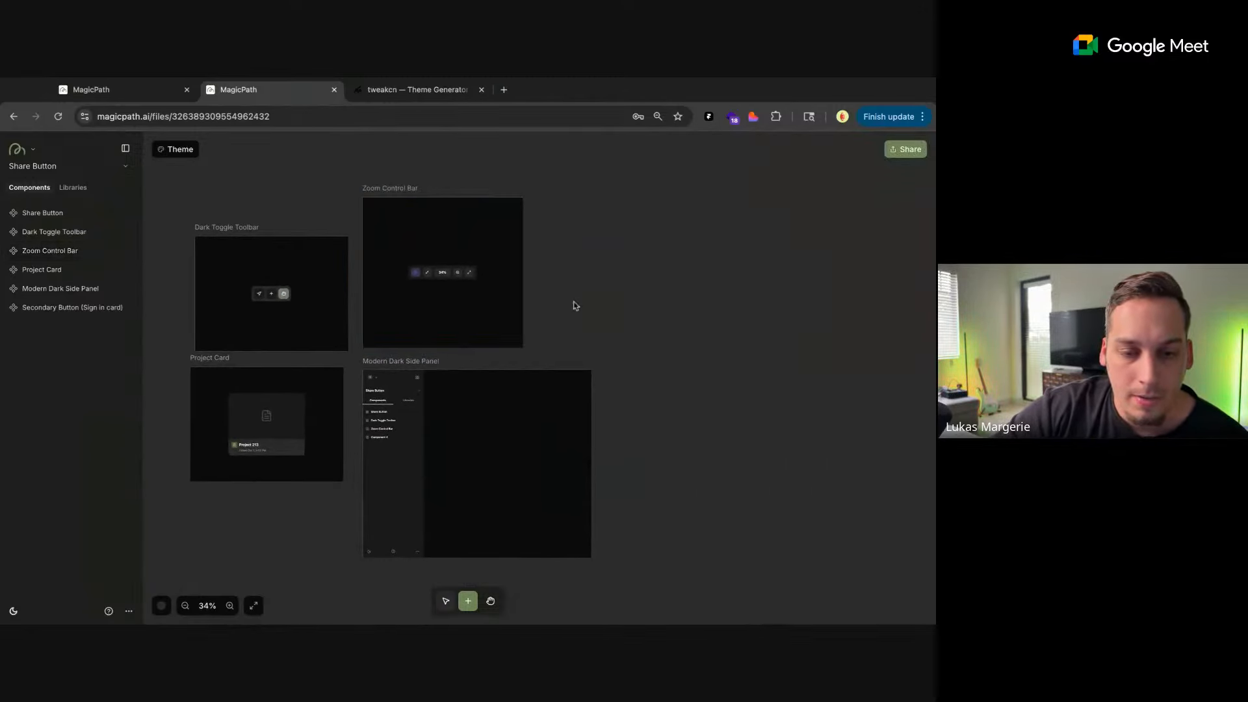
pyautogui.scroll(5, 572, 304)
pyautogui.scroll(1, 440, 380)
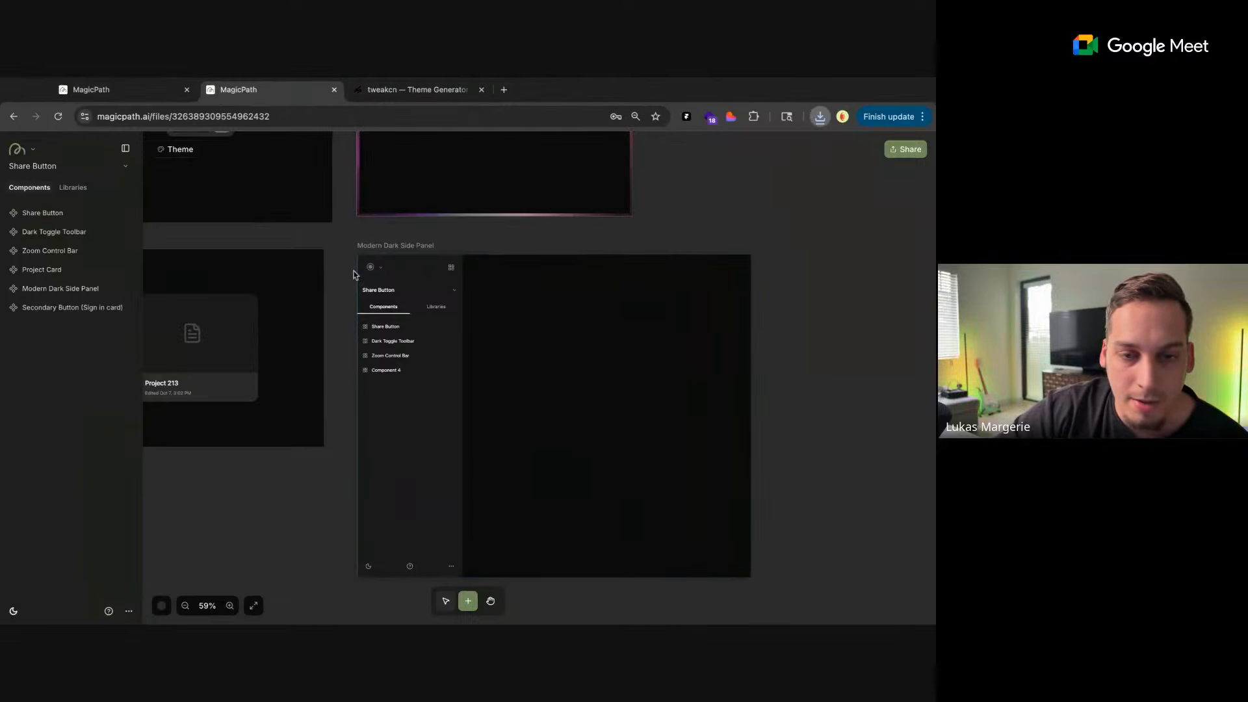
pyautogui.scroll(5, 372, 273)
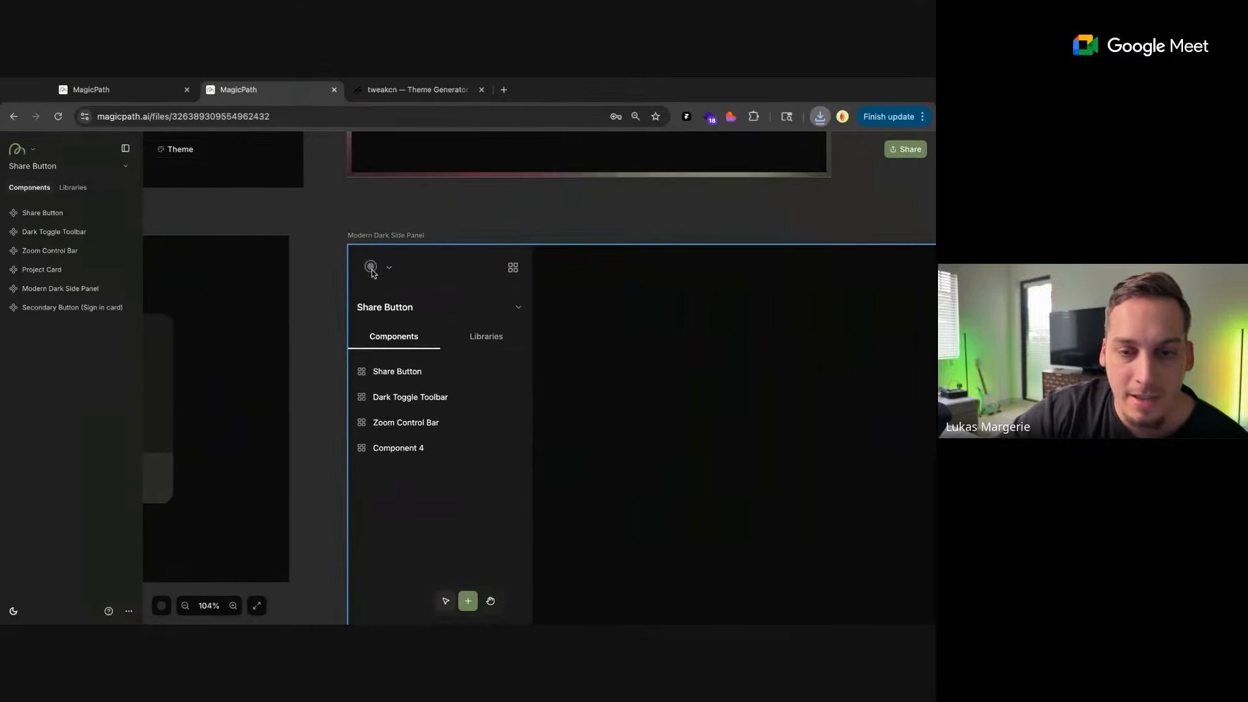
pyautogui.click(367, 244)
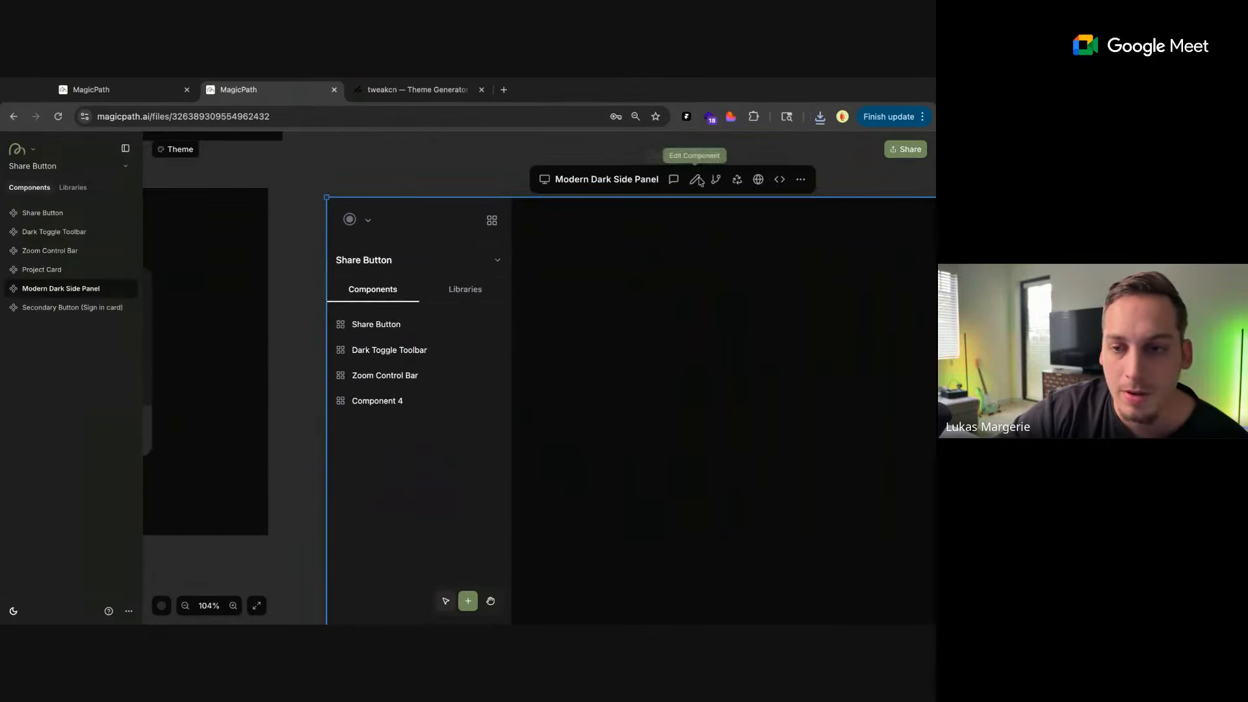
pyautogui.click(694, 180)
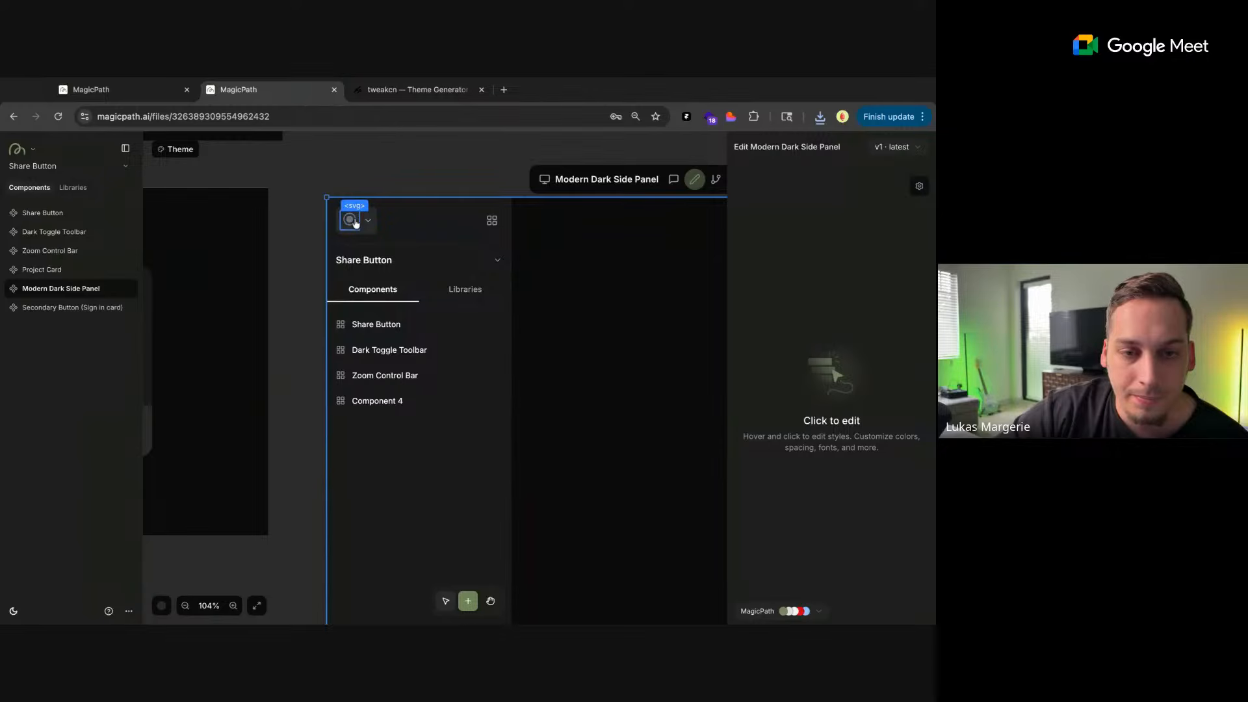
pyautogui.click(350, 220)
pyautogui.scroll(-4, 833, 421)
pyautogui.scroll(-1, 832, 419)
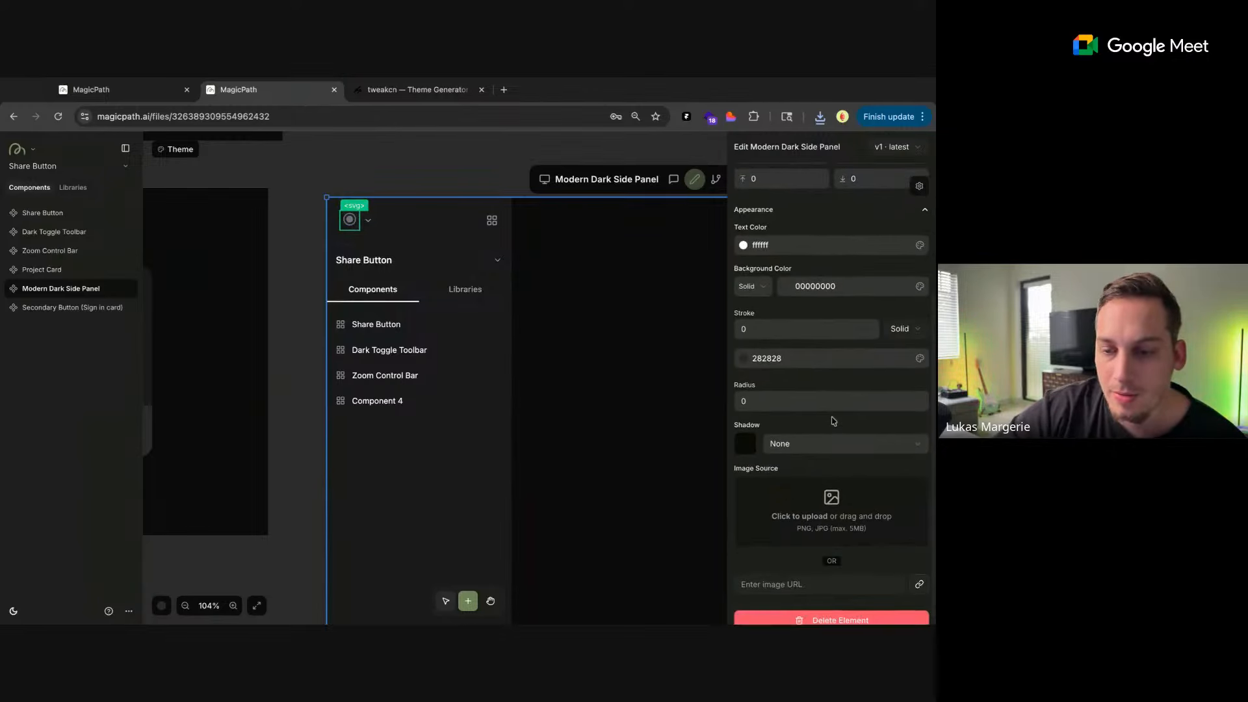
pyautogui.click(821, 505)
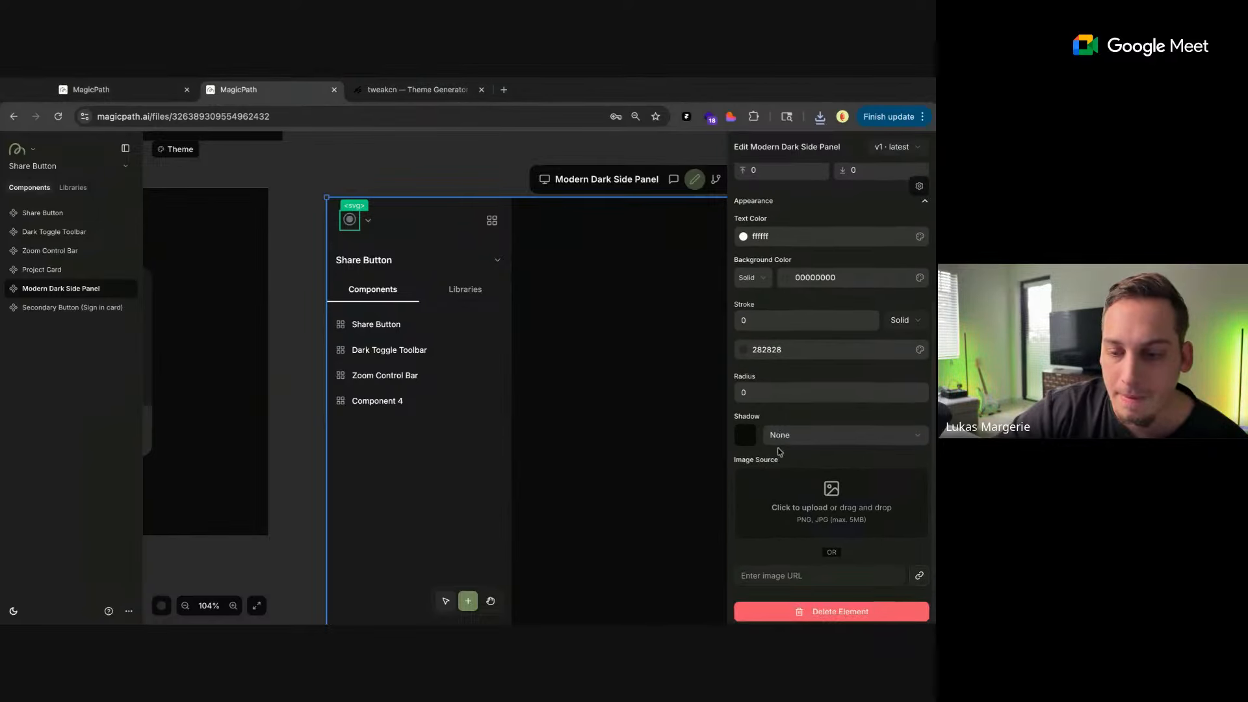
pyautogui.click(280, 244)
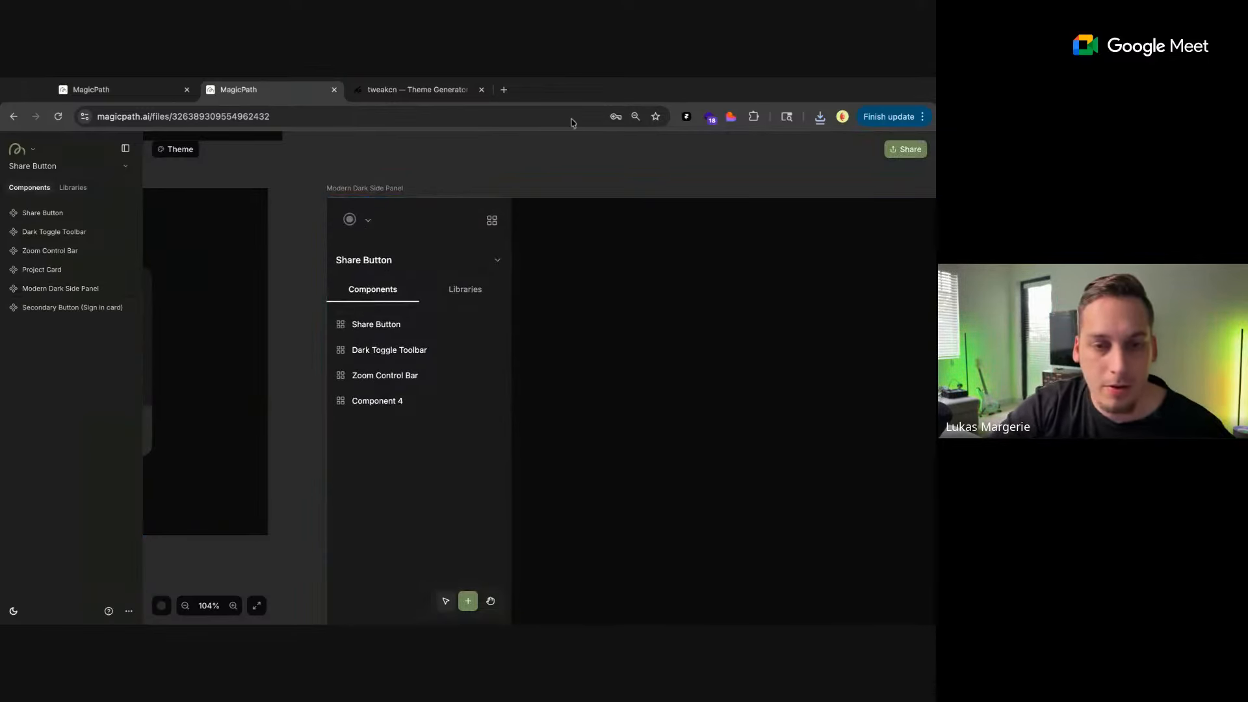
# Open figma.com in a new browser tab
pyautogui.moveTo(32, 152)
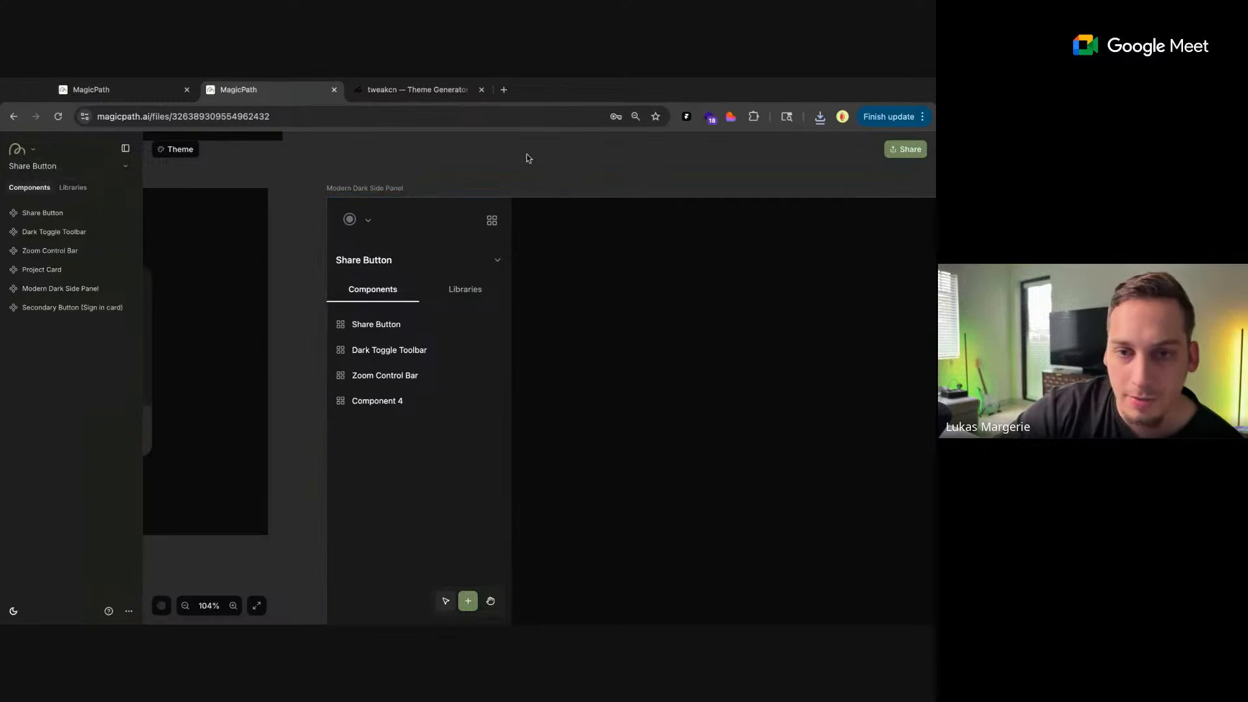
pyautogui.click(505, 90)
pyautogui.write('figma.com')
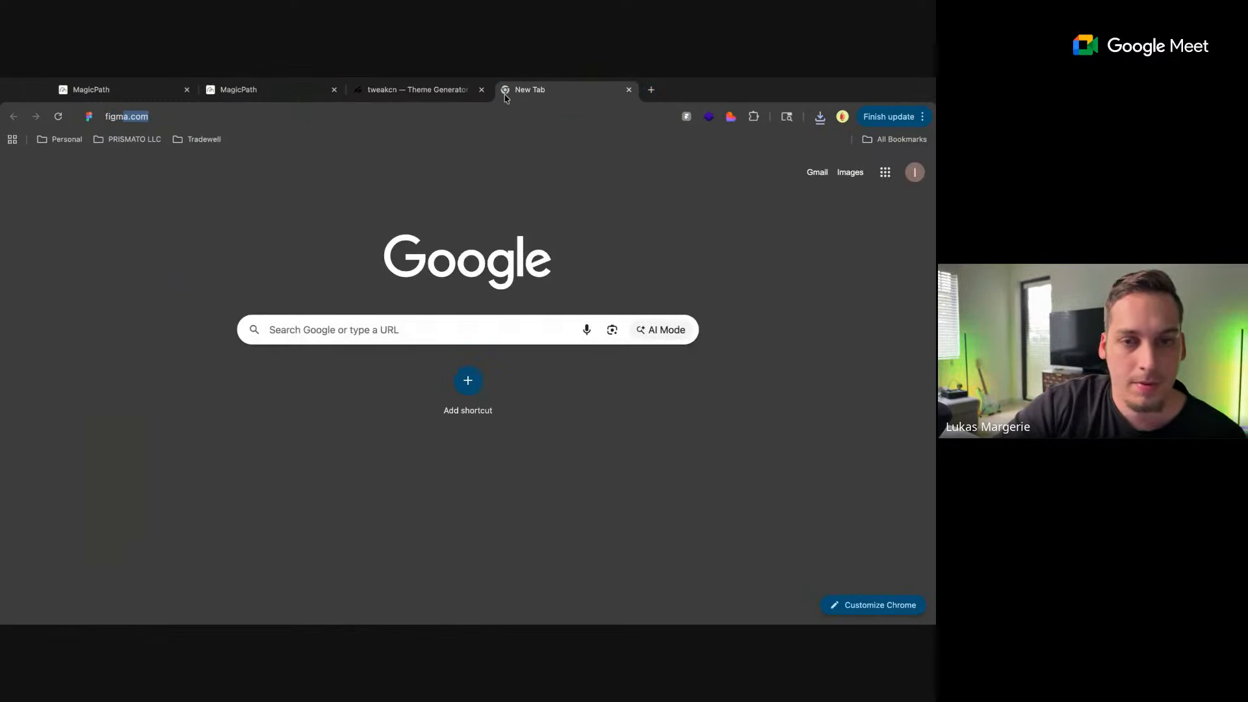
pyautogui.press('Return')
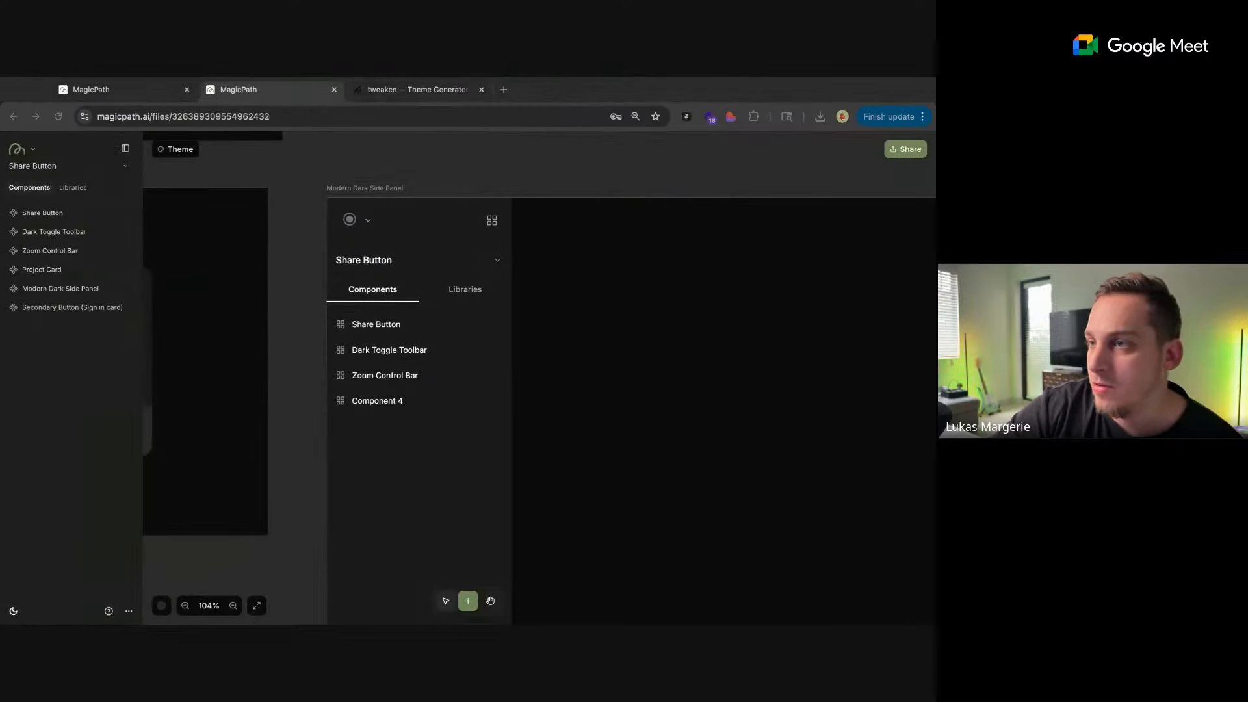
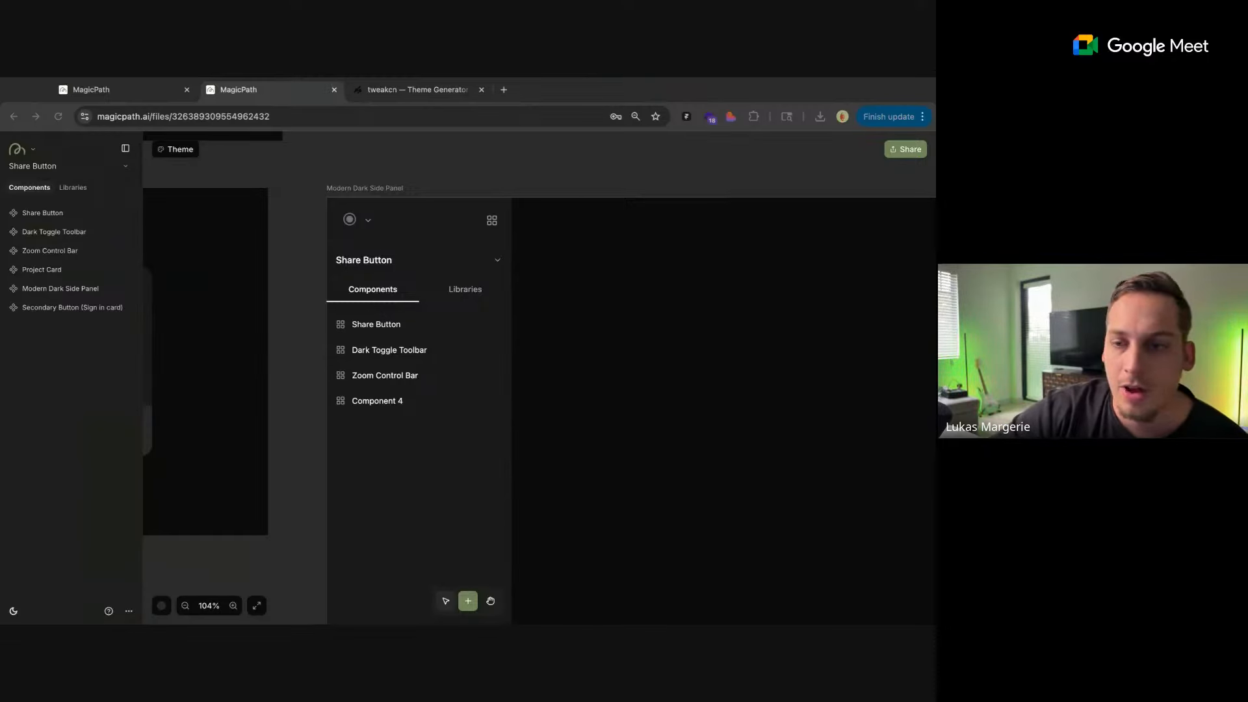
# Duplicate the Modern Dark Side Panel component on the canvas
pyautogui.click(359, 224)
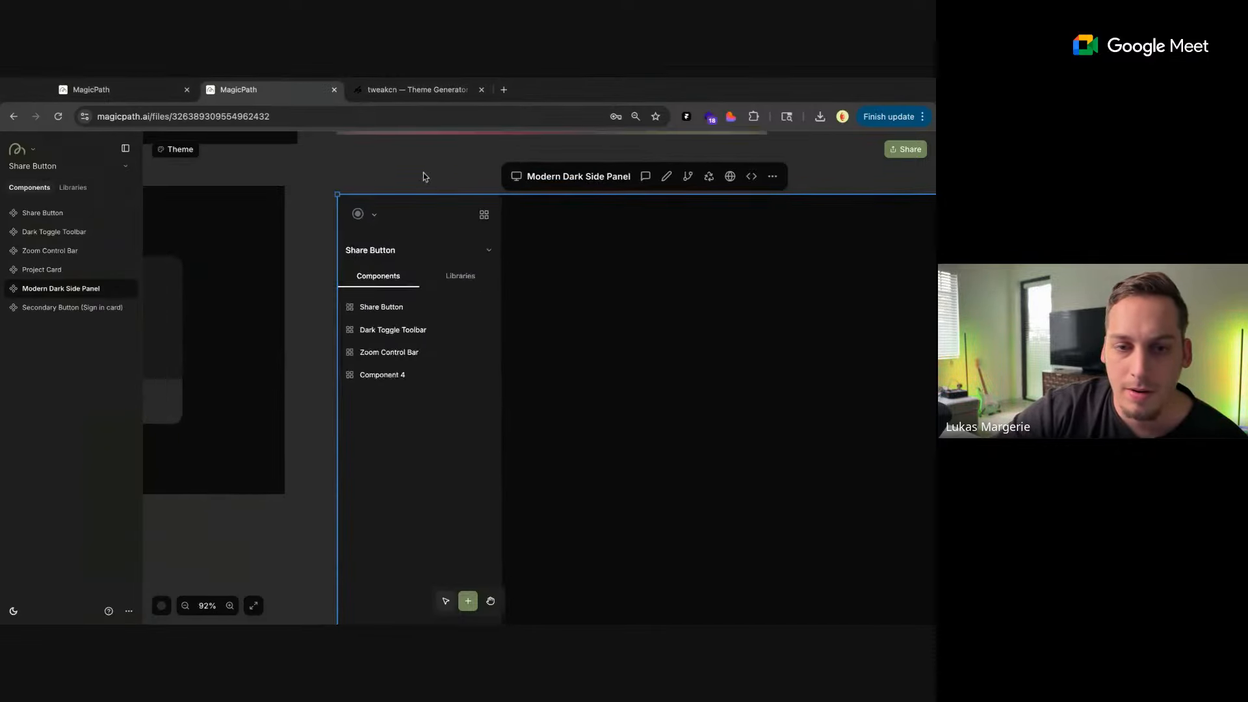
pyautogui.scroll(-5, 477, 171)
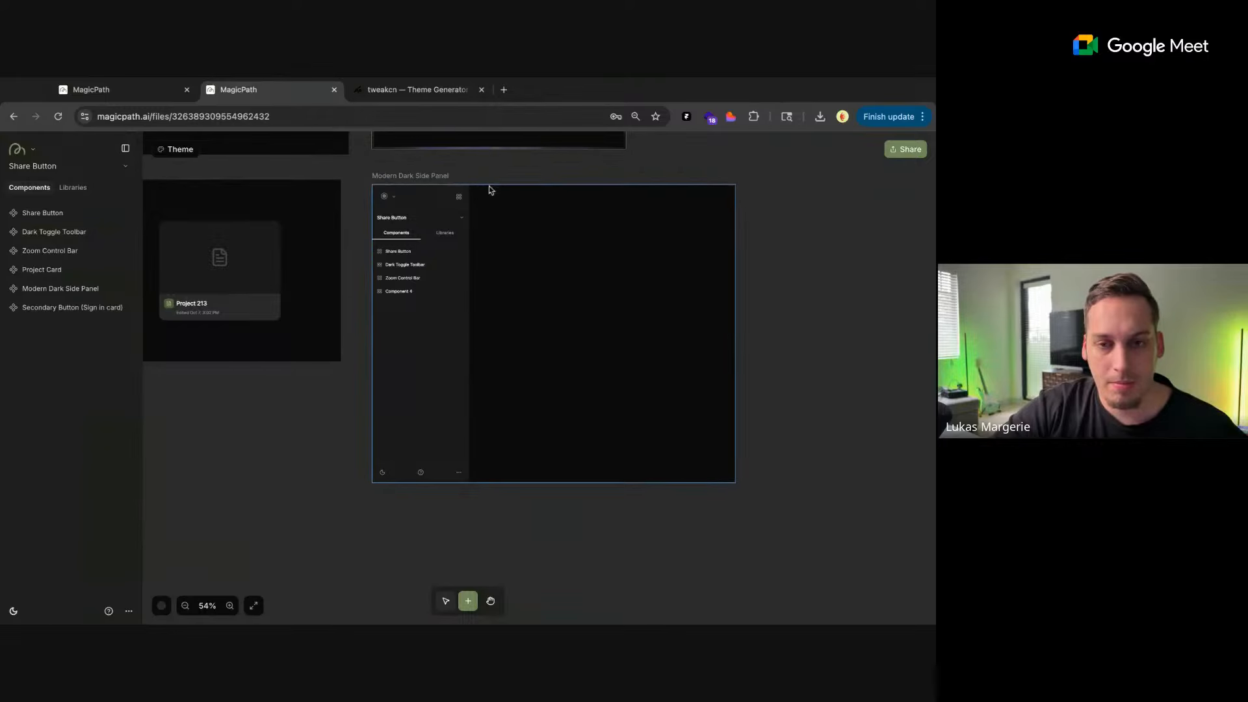
pyautogui.click(434, 189)
pyautogui.hotkey('ctrl', 'd')
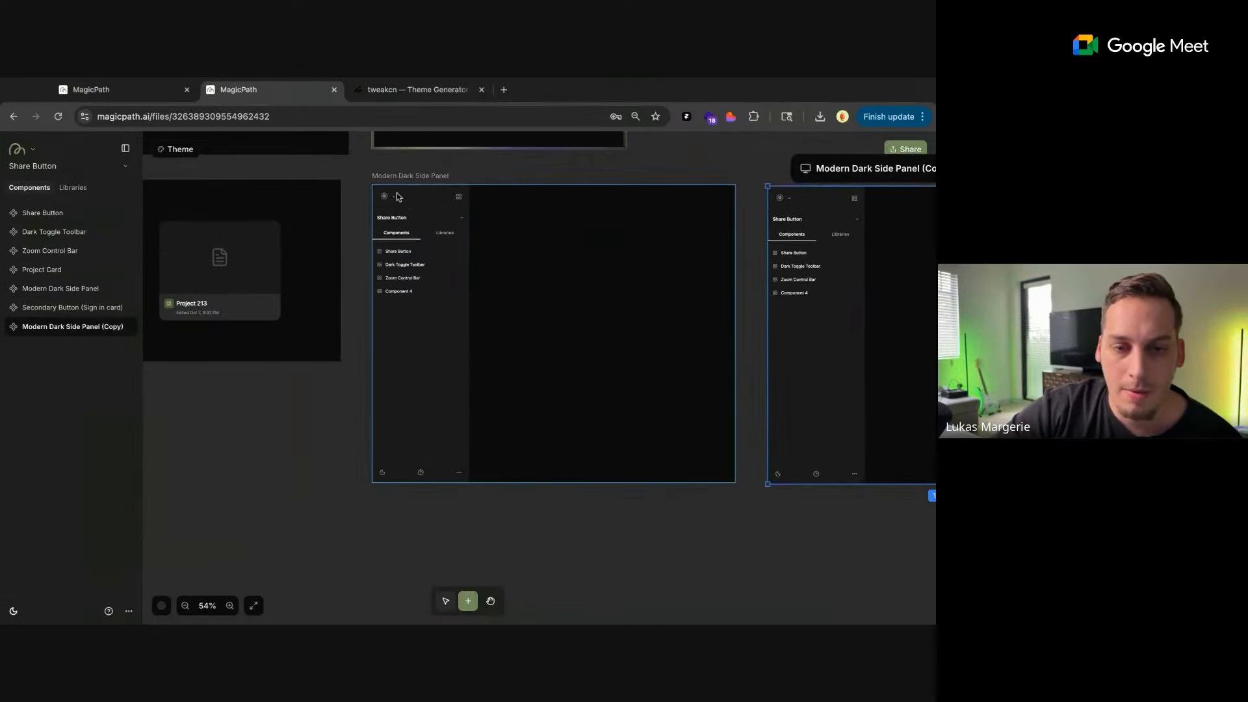
# Start an AI edit on the logo icon of the original Modern Dark Side Panel with the prompt "replace with this svg:"
pyautogui.click(375, 218)
pyautogui.click(575, 168)
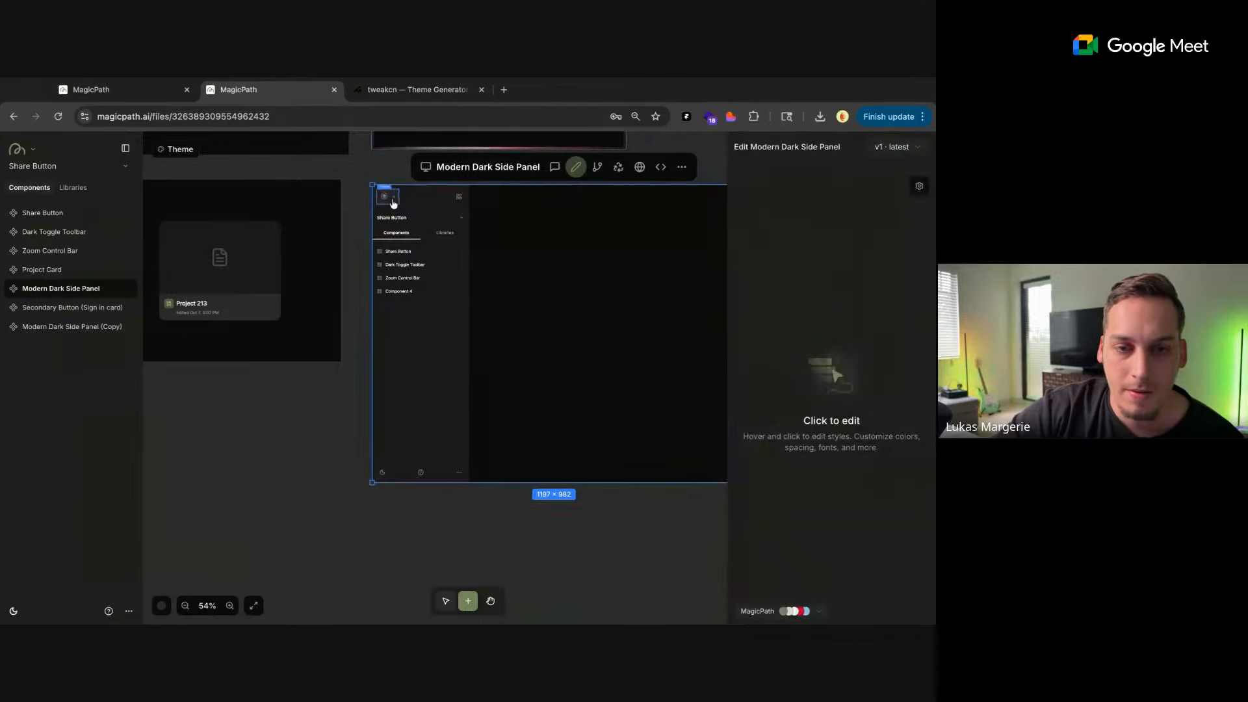
pyautogui.click(385, 196)
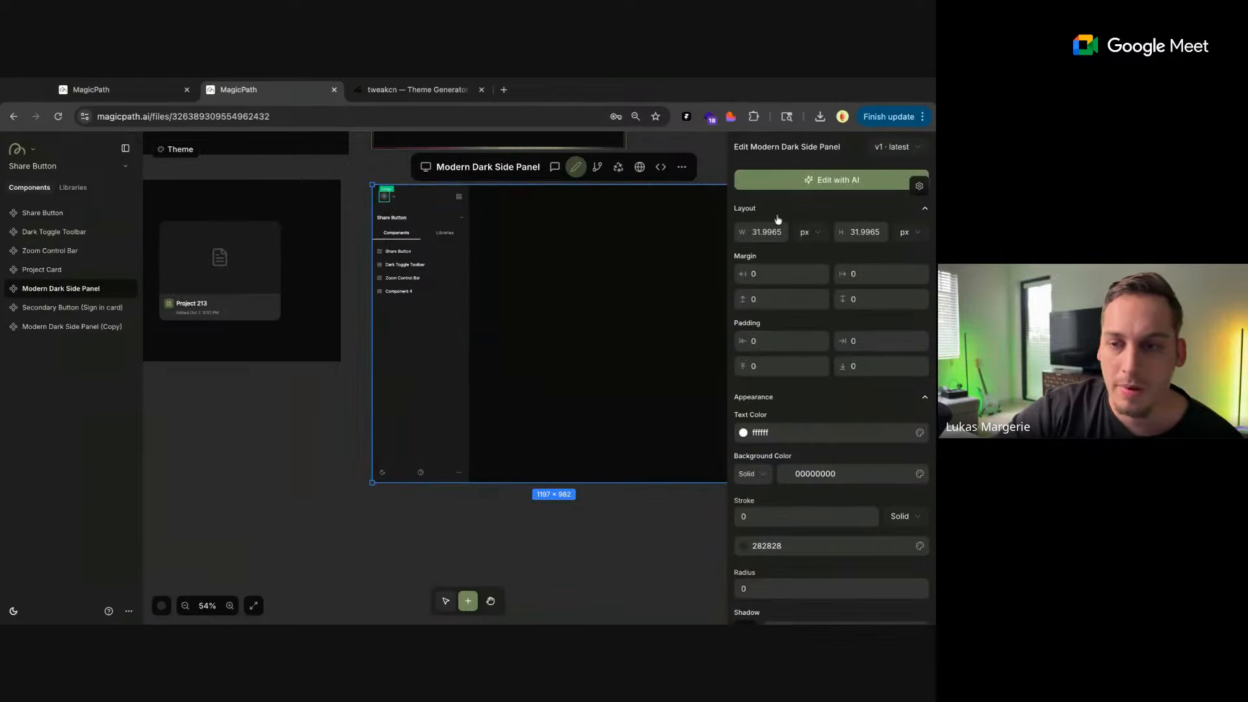
pyautogui.click(791, 180)
pyautogui.write('replace')
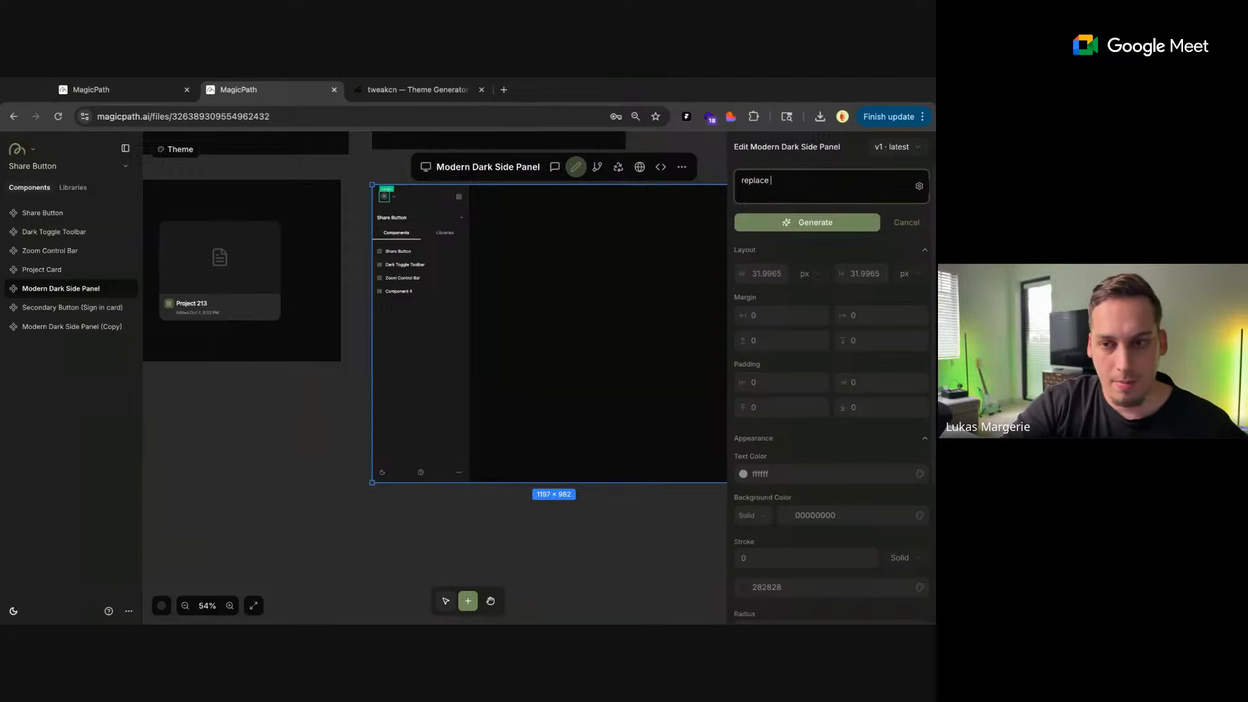
pyautogui.write(' with this')
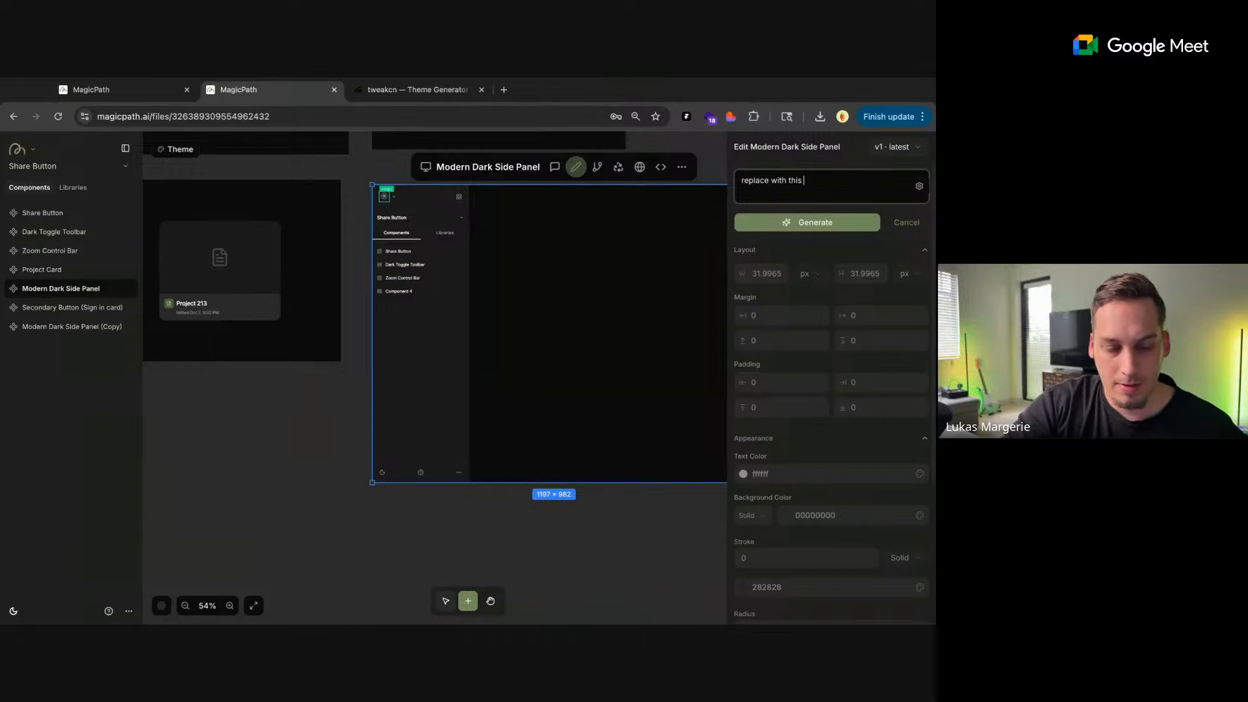
pyautogui.write(' svh')
pyautogui.press('BackSpace')
pyautogui.write('g:')
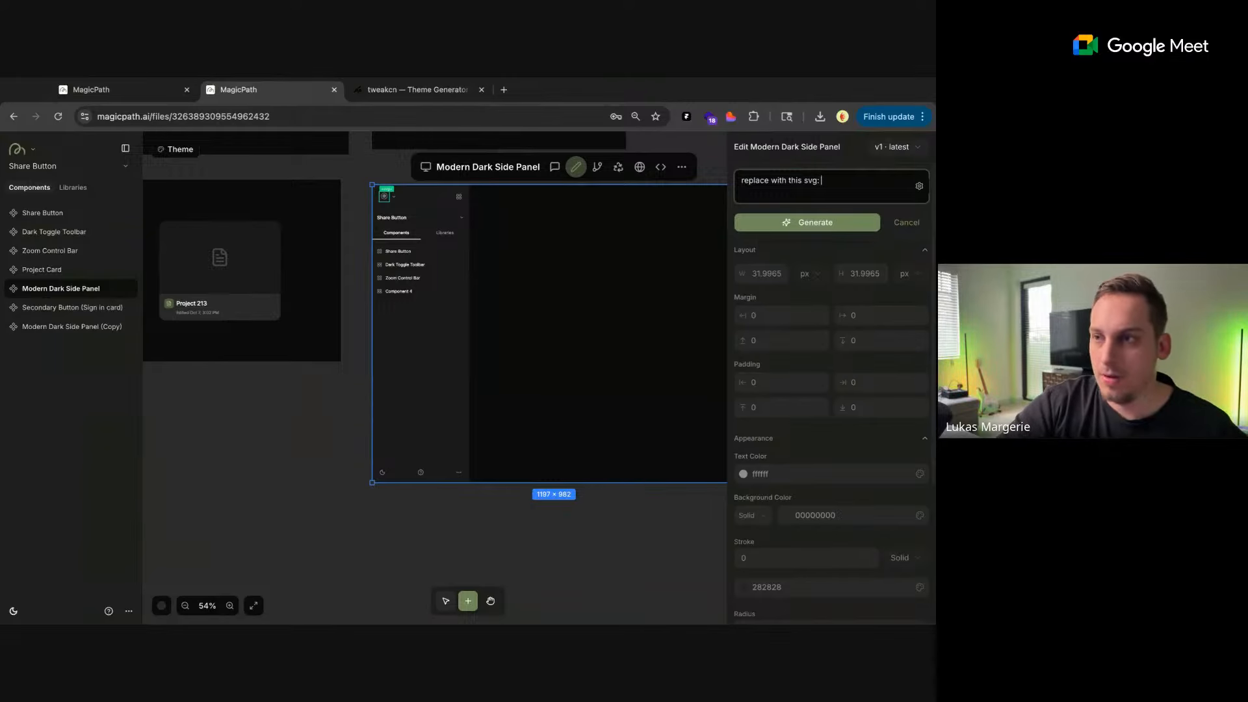
# Add the copied logo SVG code to the edit prompt and generate the icon replacement
pyautogui.press('super+Tab')
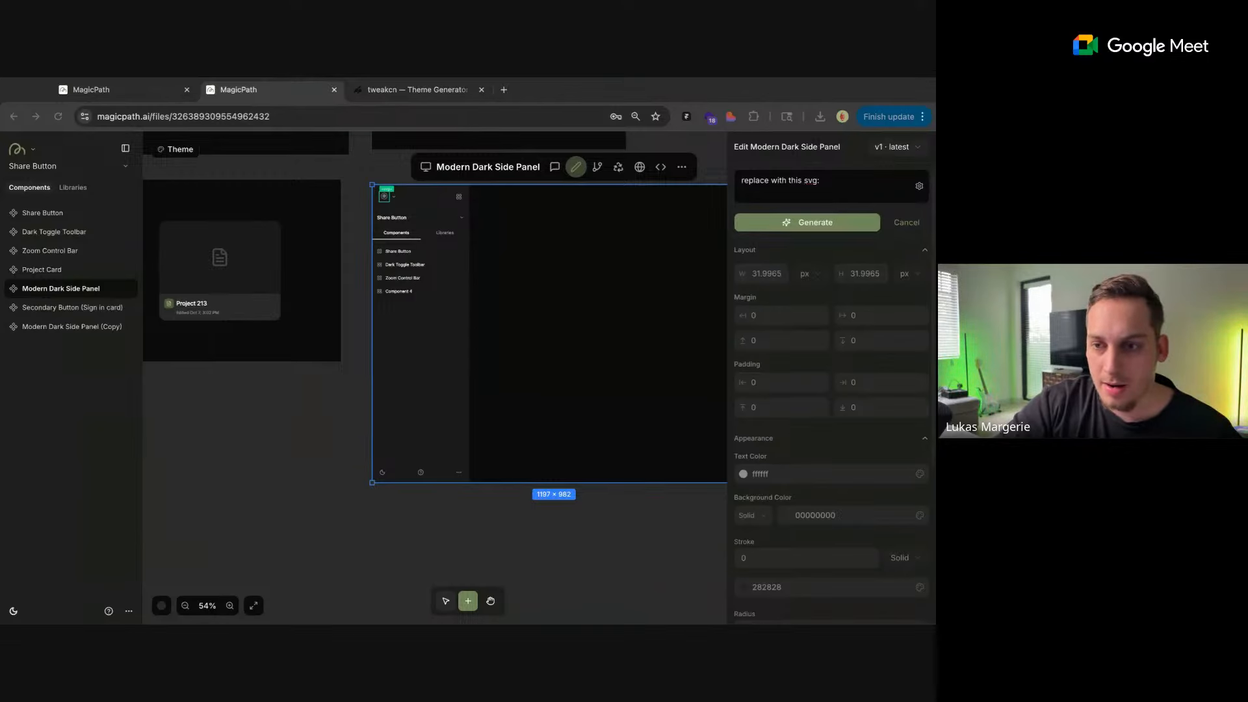
pyautogui.click(839, 176)
pyautogui.hotkey('ctrl', 'v')
pyautogui.scroll(10, 802, 190)
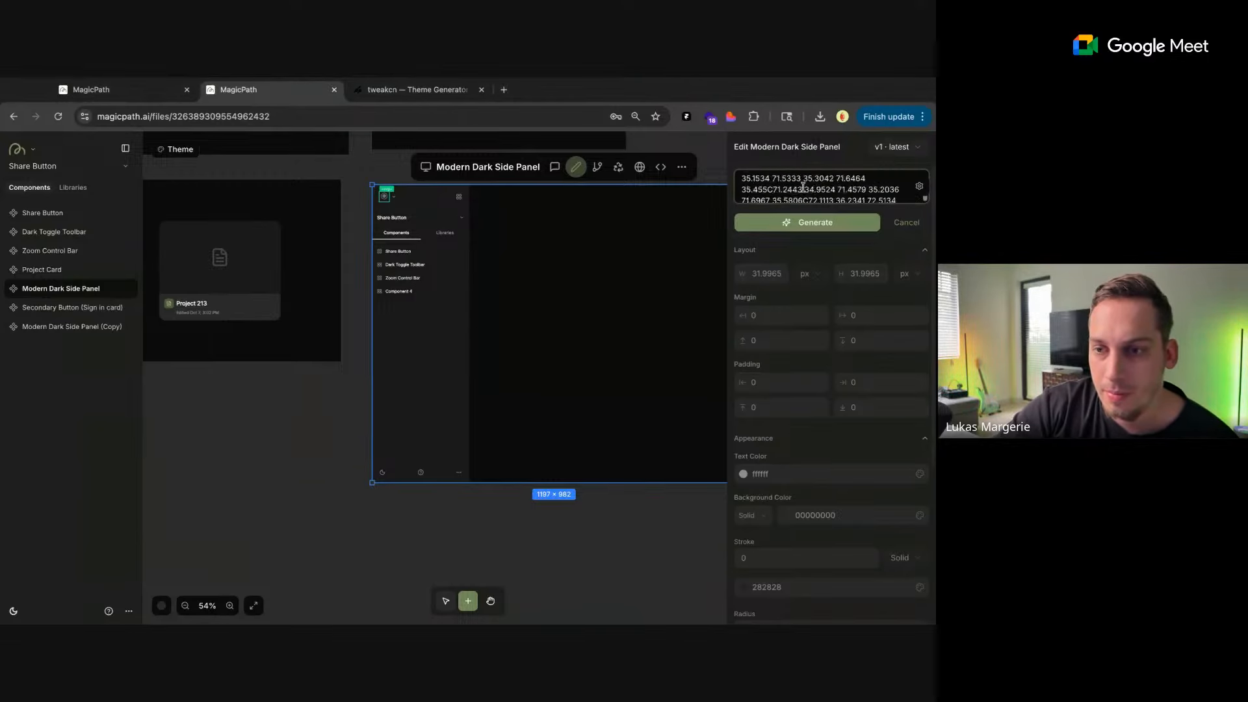
pyautogui.scroll(10, 803, 187)
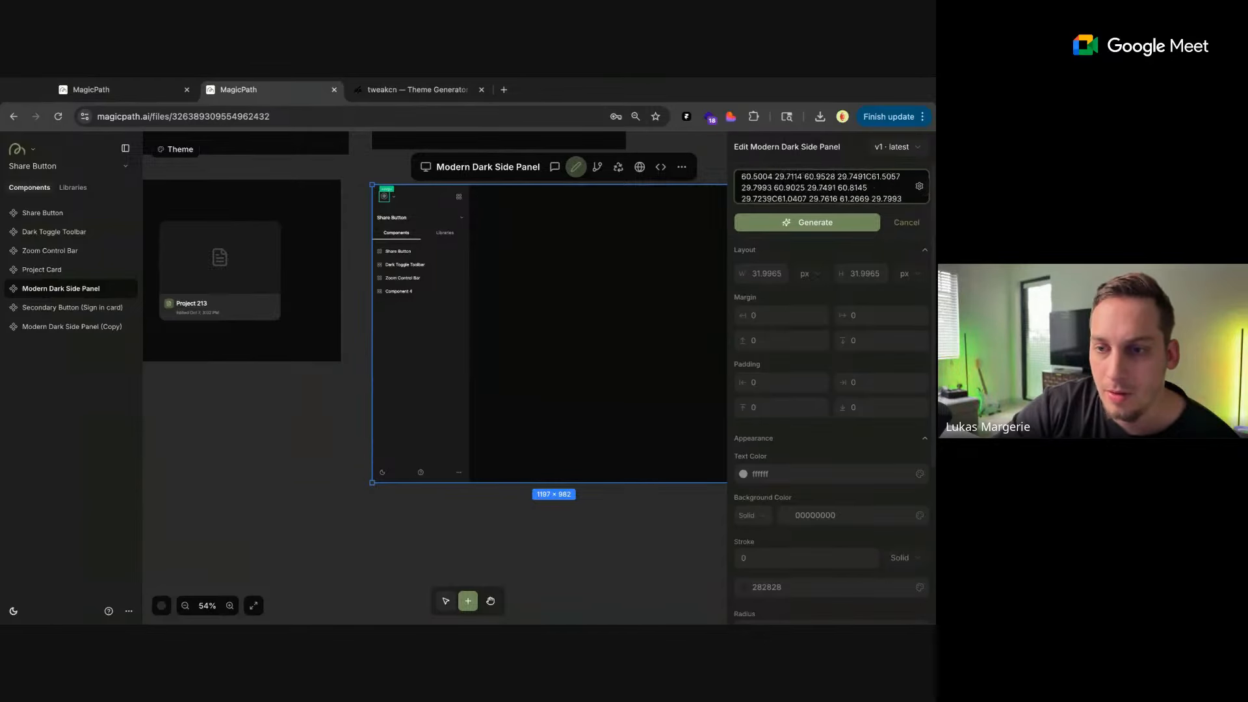
pyautogui.click(800, 223)
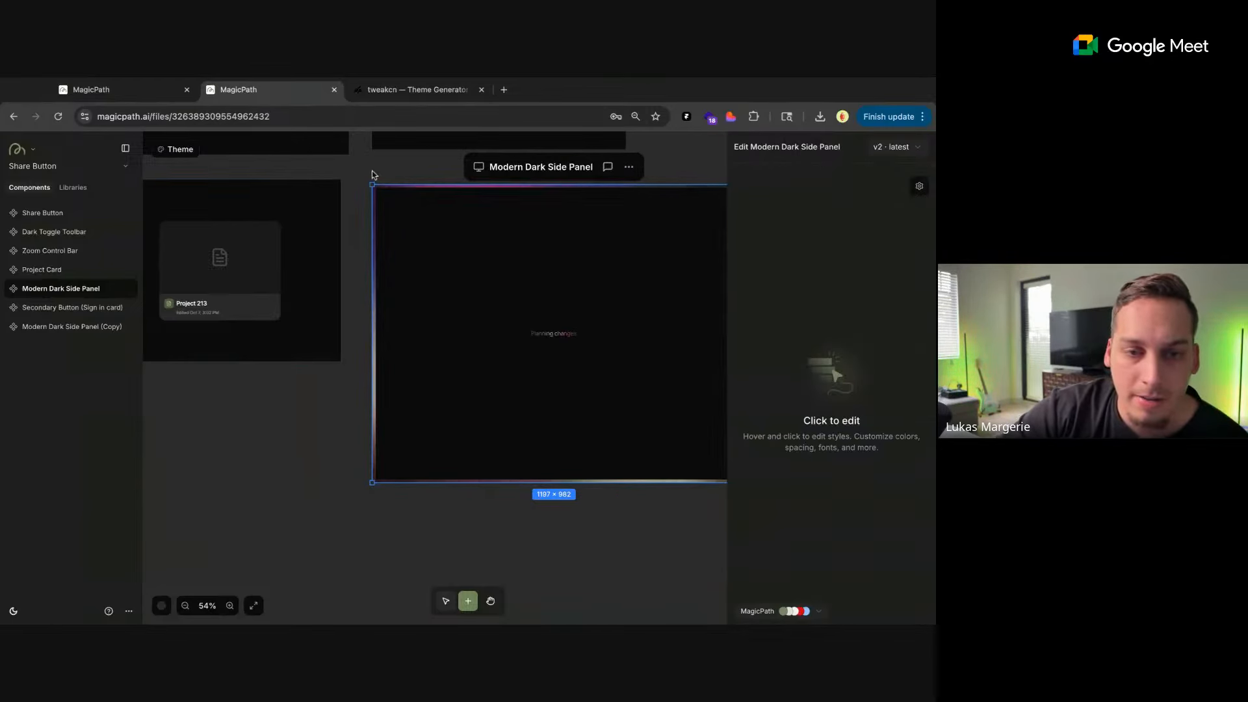
pyautogui.scroll(-3, 352, 174)
pyautogui.scroll(4, 353, 174)
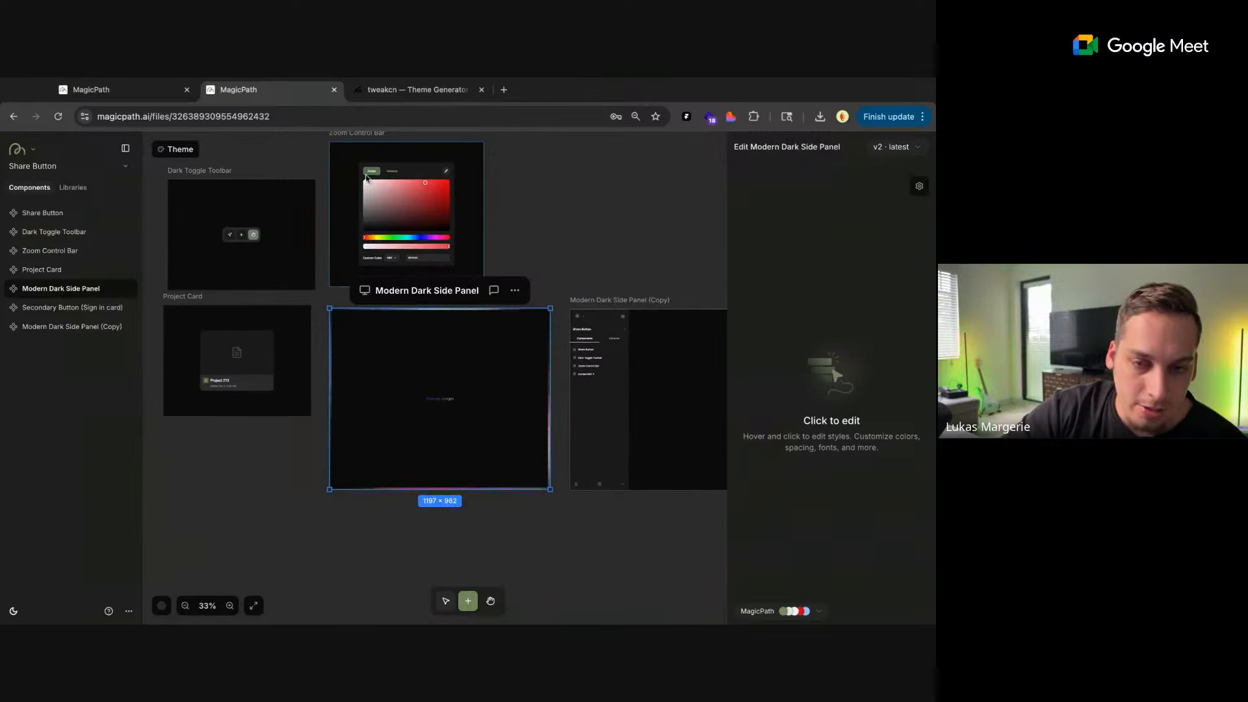
pyautogui.click(517, 196)
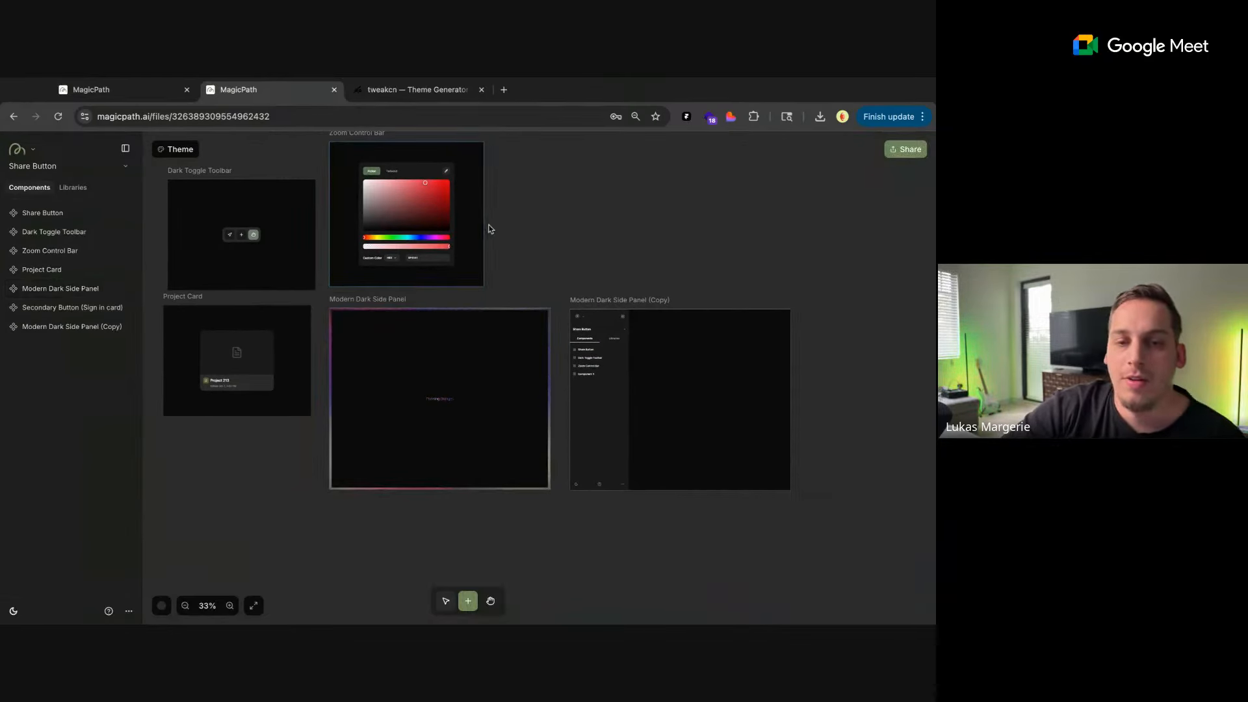
pyautogui.hscroll(2, 516, 223)
pyautogui.scroll(-2, 438, 241)
pyautogui.scroll(3, 438, 241)
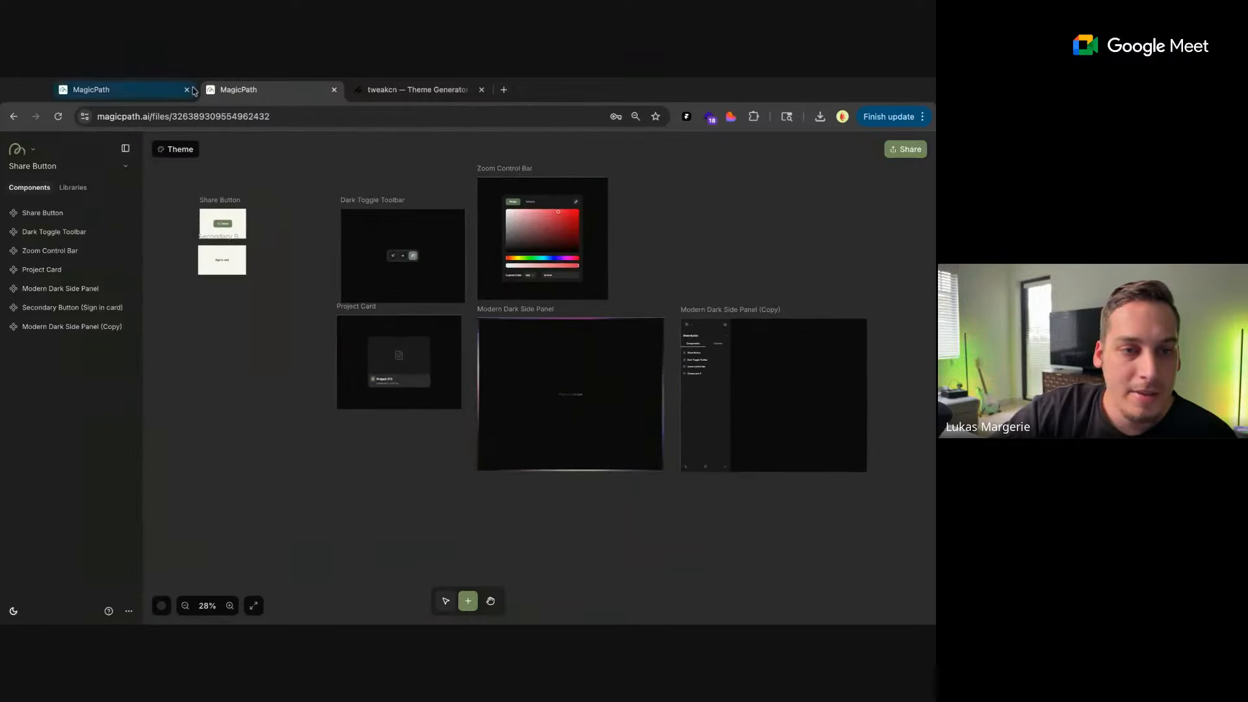
# Leave the empty Project 215 file and open the MagicPath home page
pyautogui.click(156, 85)
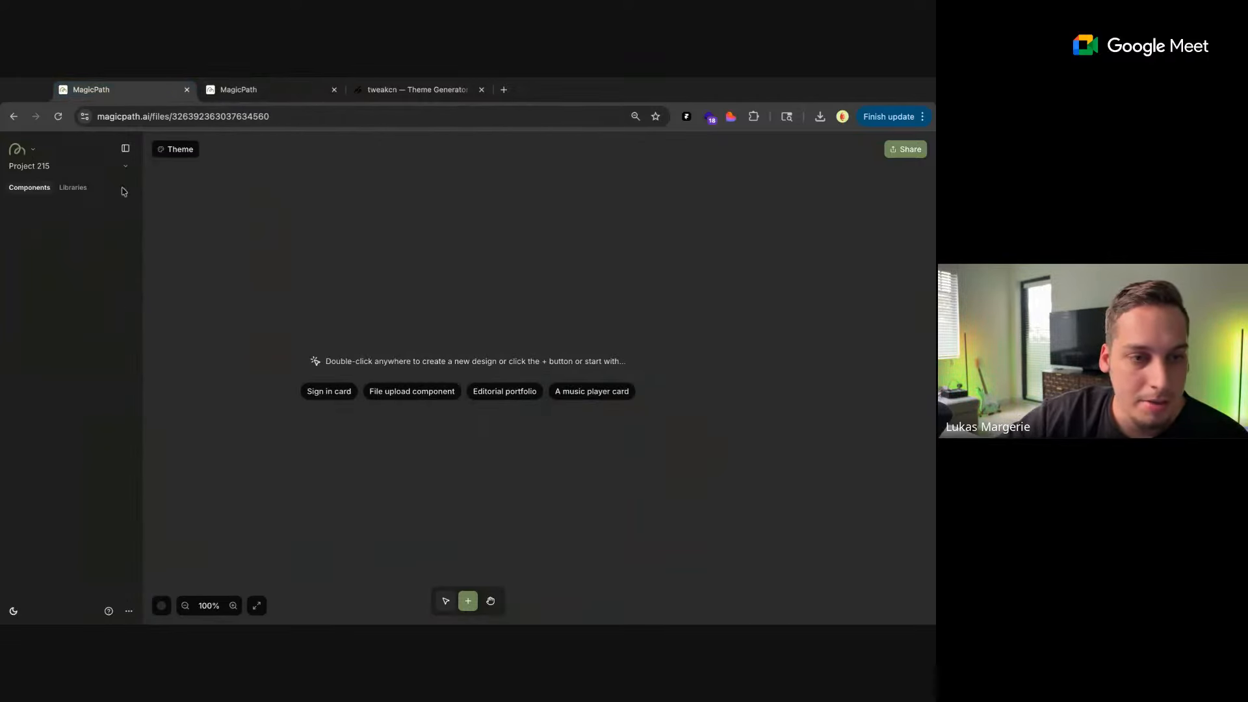
pyautogui.moveTo(36, 167)
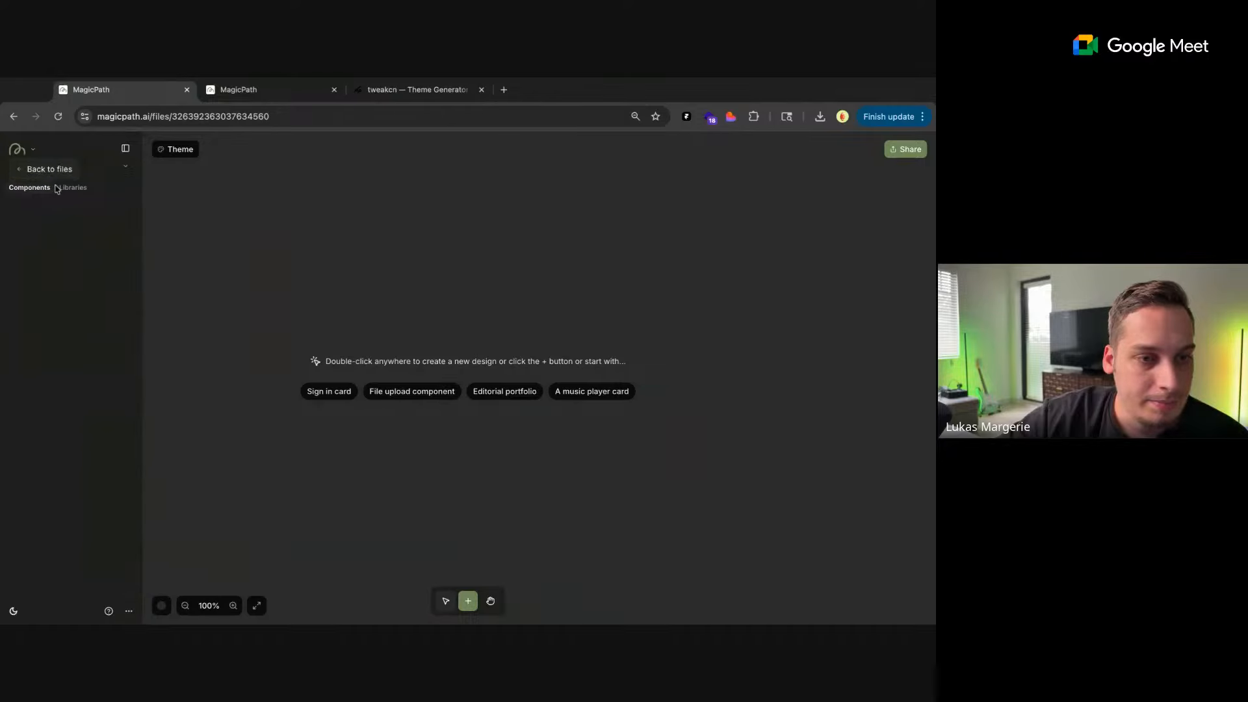
pyautogui.click(45, 170)
pyautogui.scroll(-2, 450, 189)
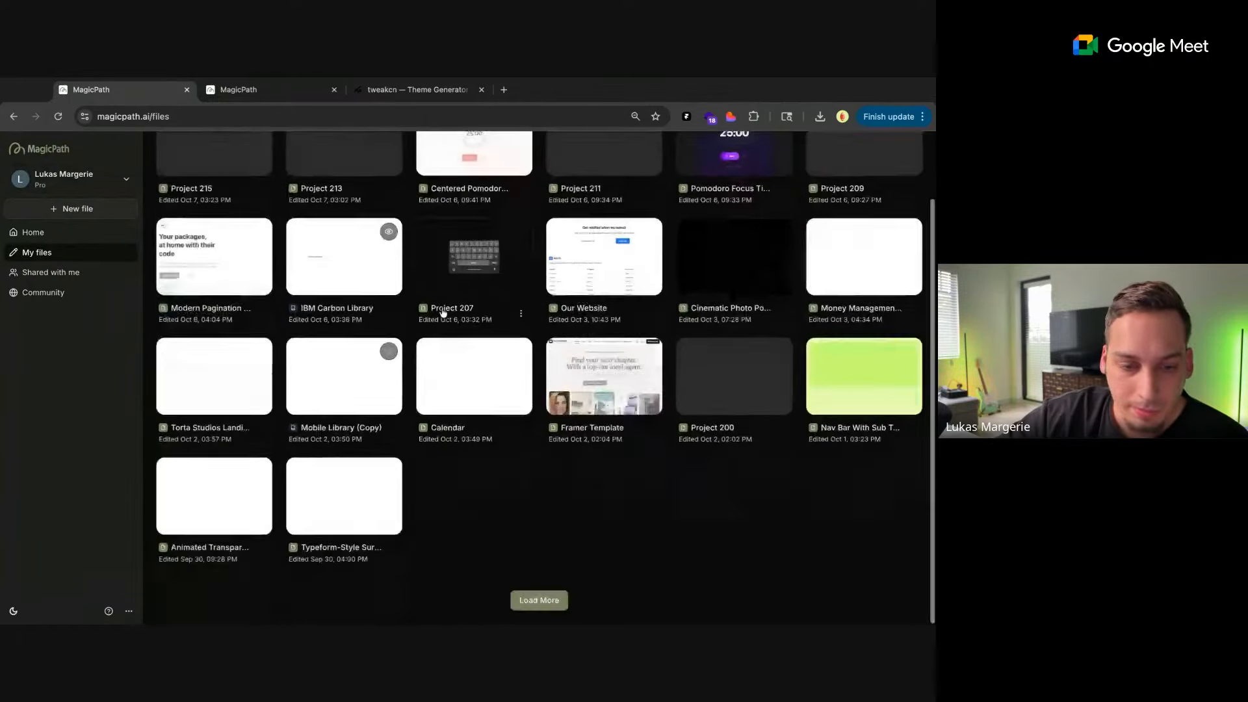
pyautogui.click(51, 236)
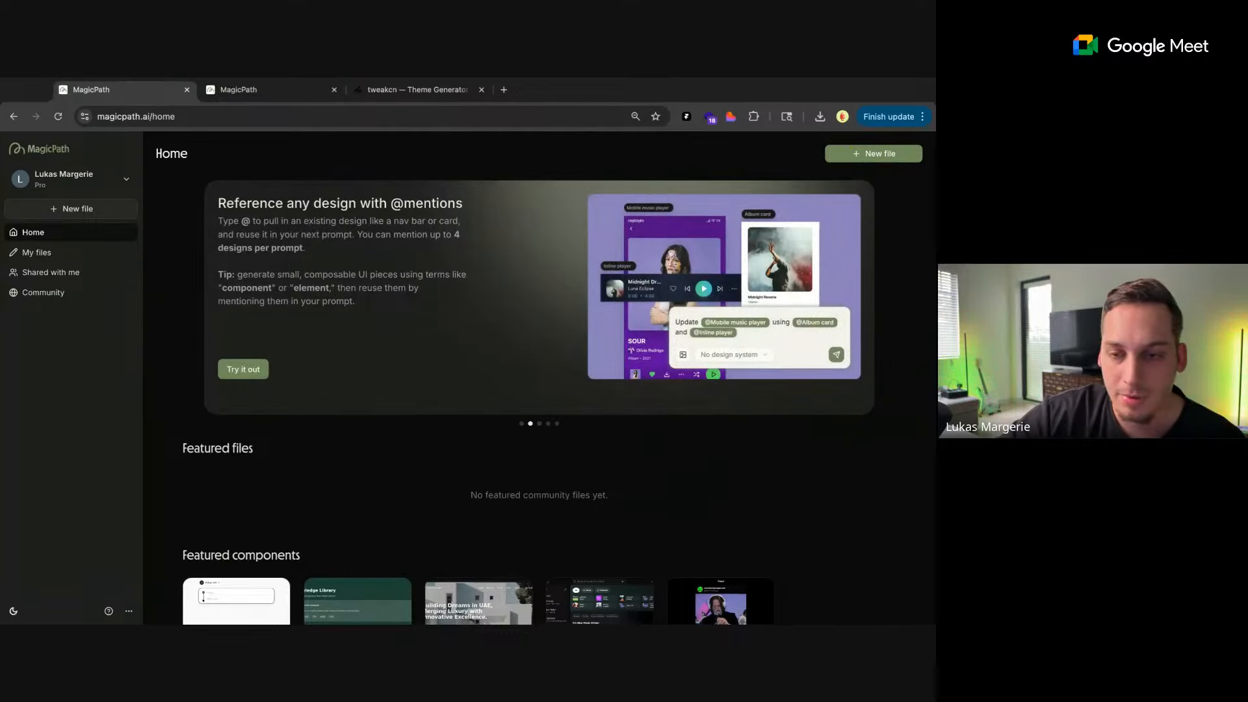
# Browse the home page banner slides and capture the "Get to know your new AI collaborator." slide as a screenshot
pyautogui.click(540, 423)
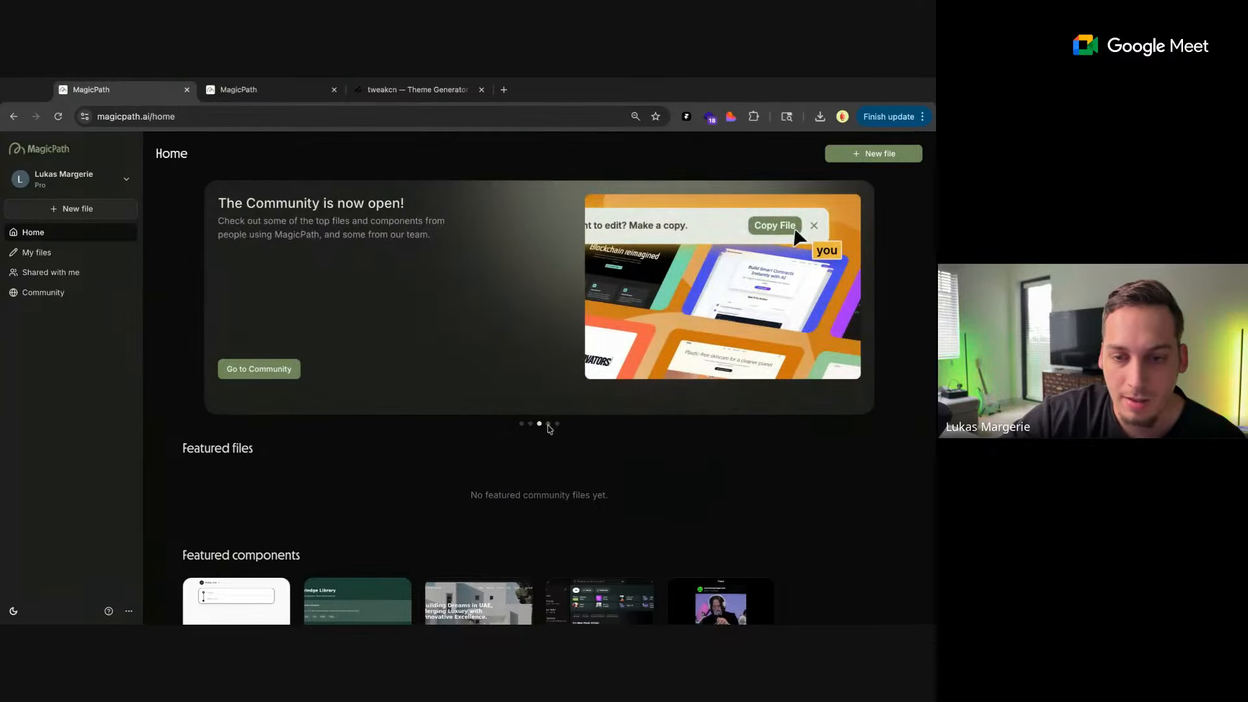
pyautogui.click(548, 424)
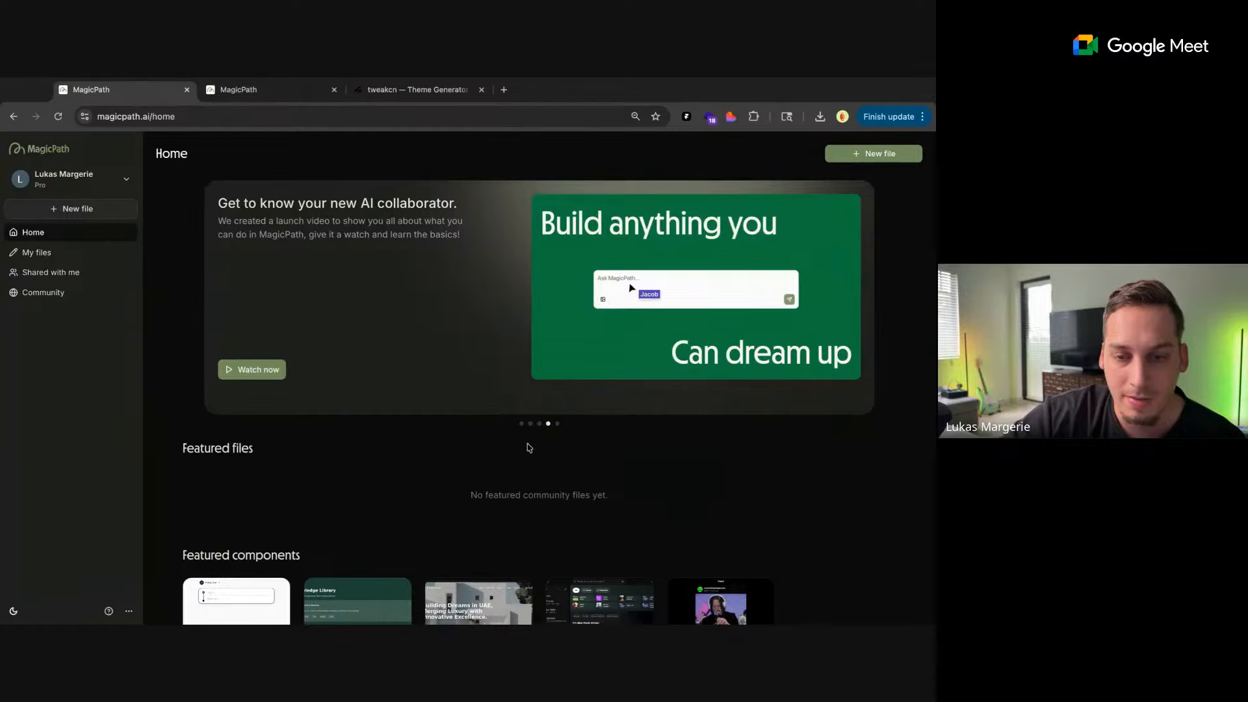
pyautogui.click(557, 424)
pyautogui.click(539, 424)
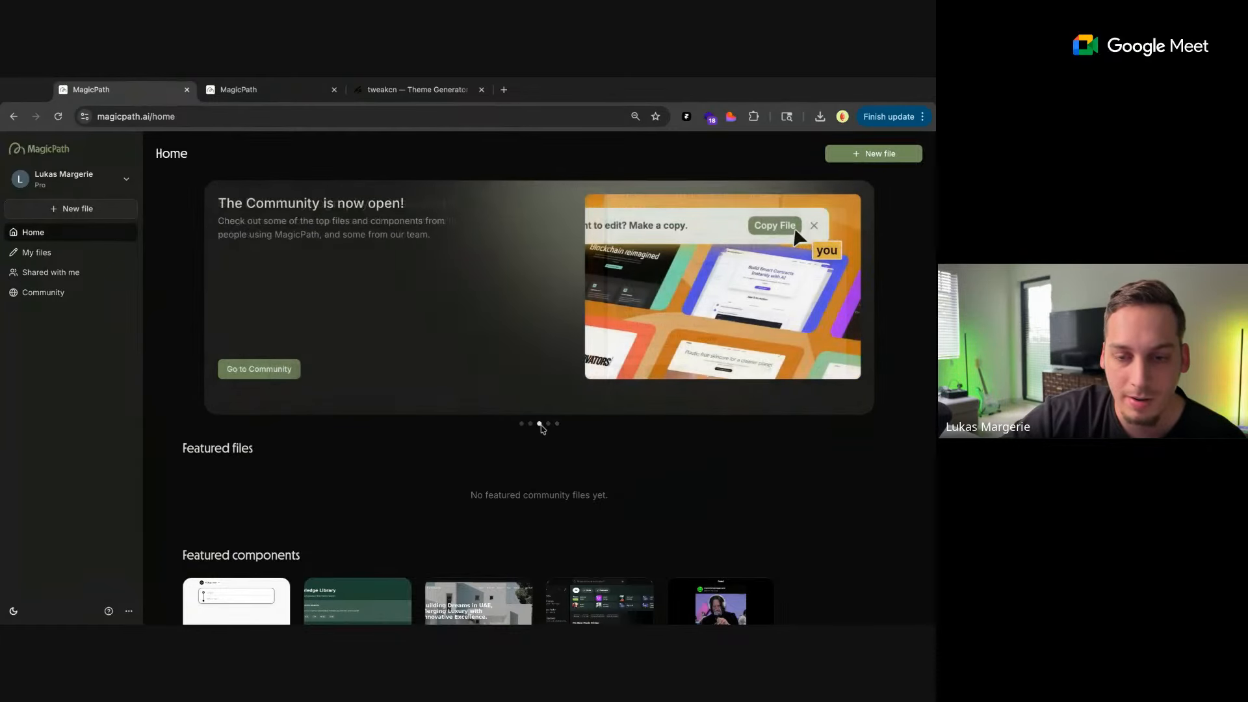
pyautogui.click(548, 424)
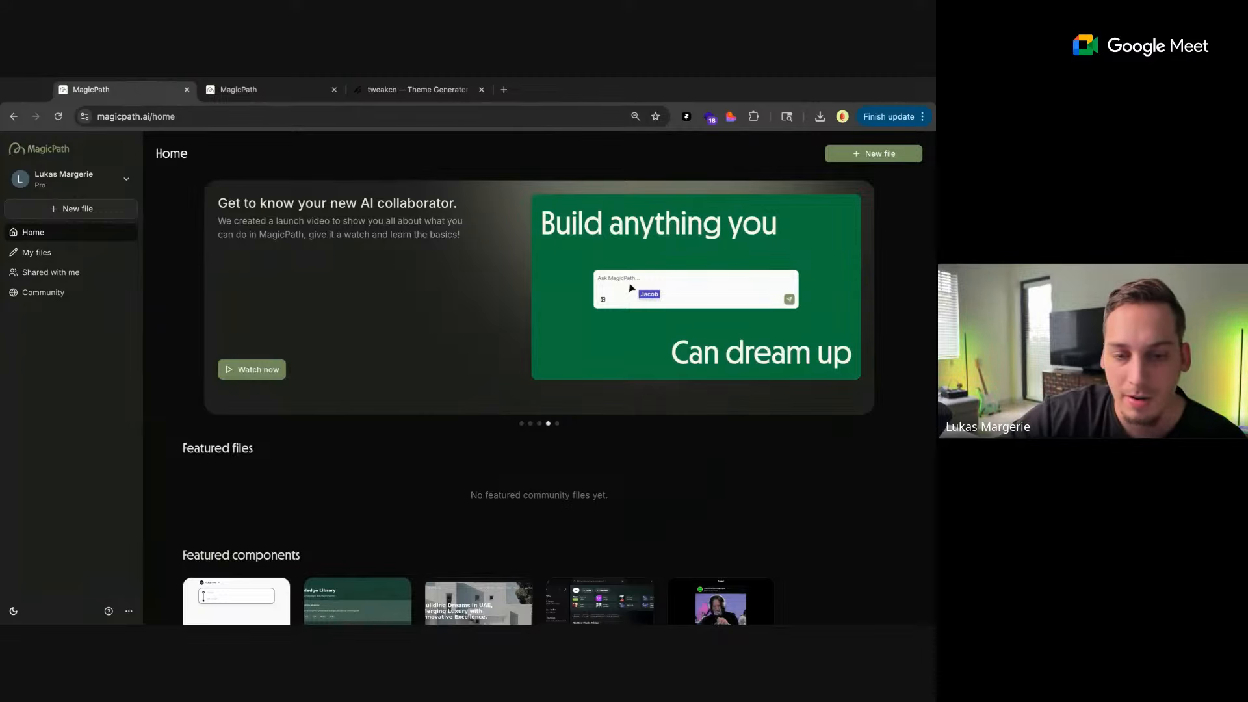
# Return to the Share Button file and add a blank component below the side panels with the banner screenshot attached to its prompt
pyautogui.hotkey('ctrl', 'Tab')
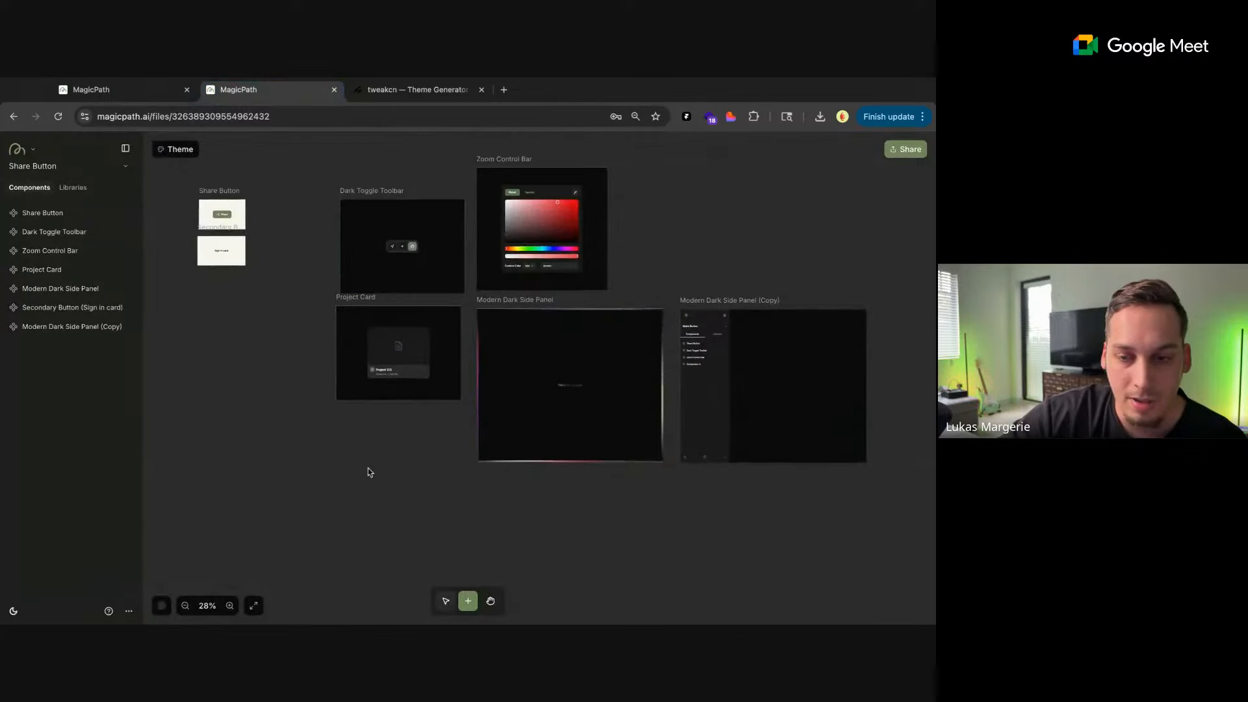
pyautogui.scroll(5, 458, 482)
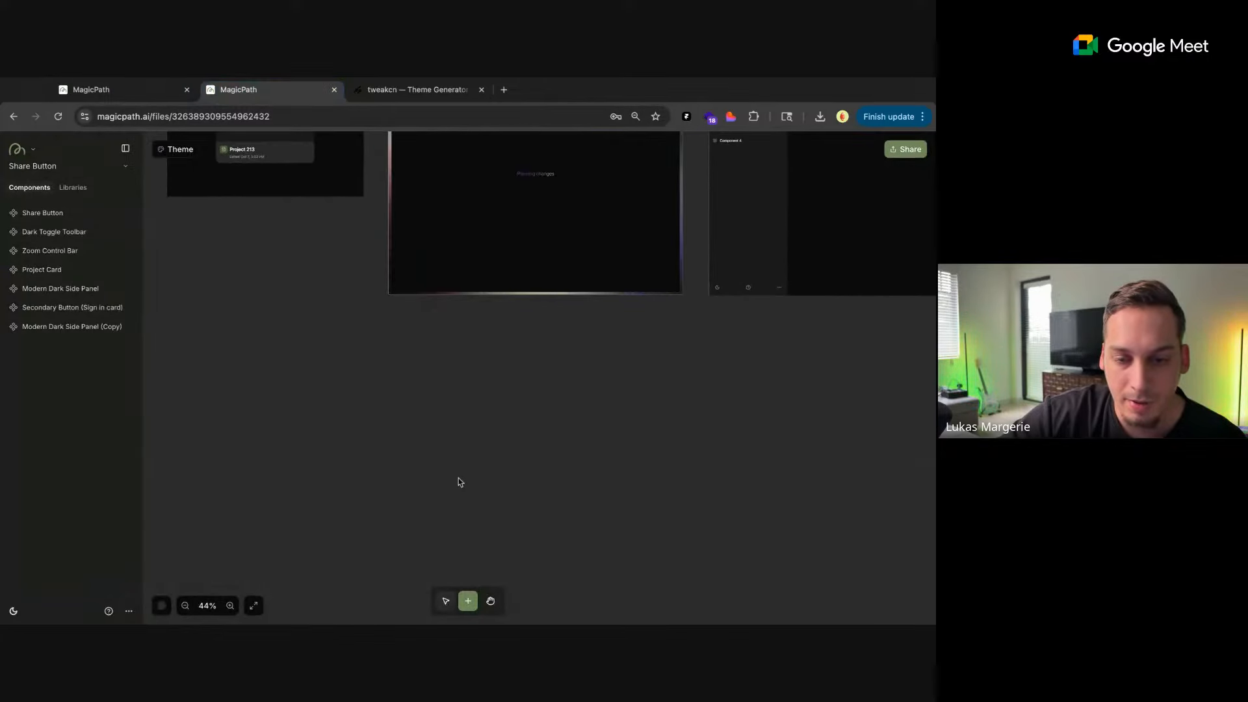
pyautogui.click(458, 481)
pyautogui.hotkey('ctrl', 'v')
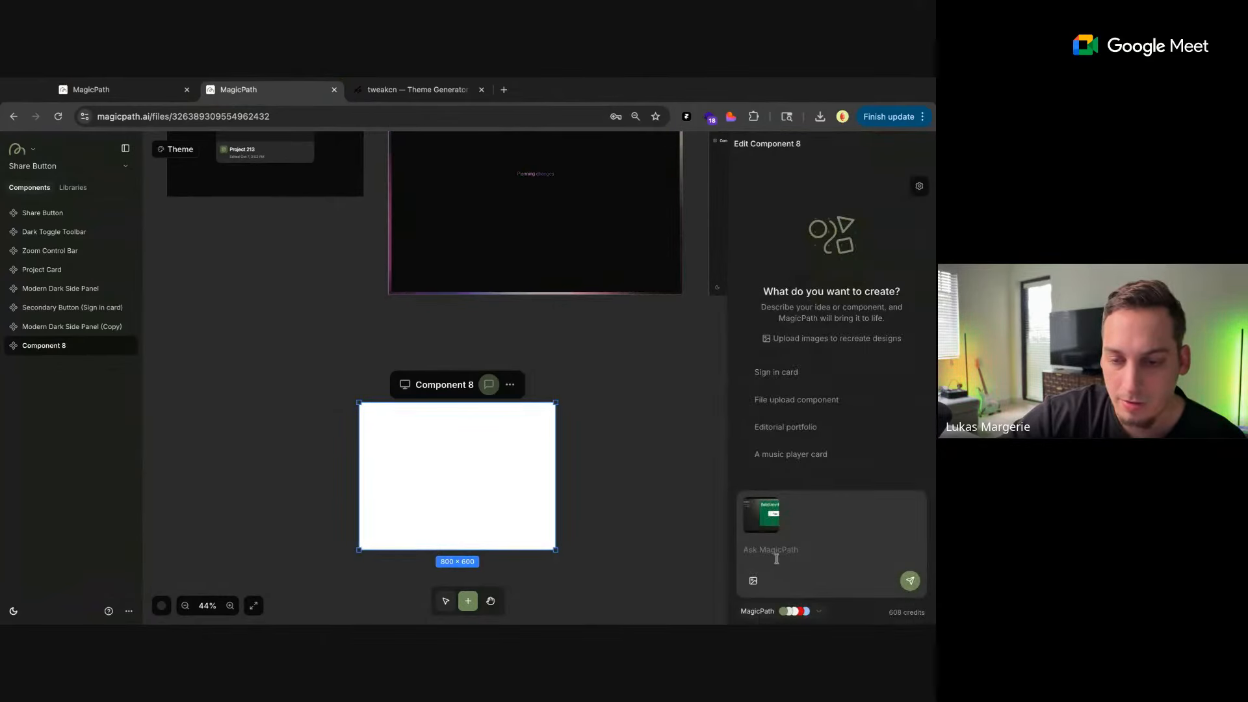
# Send the prompt "build out this carrousel banner component" for the new component
pyautogui.write('build ou')
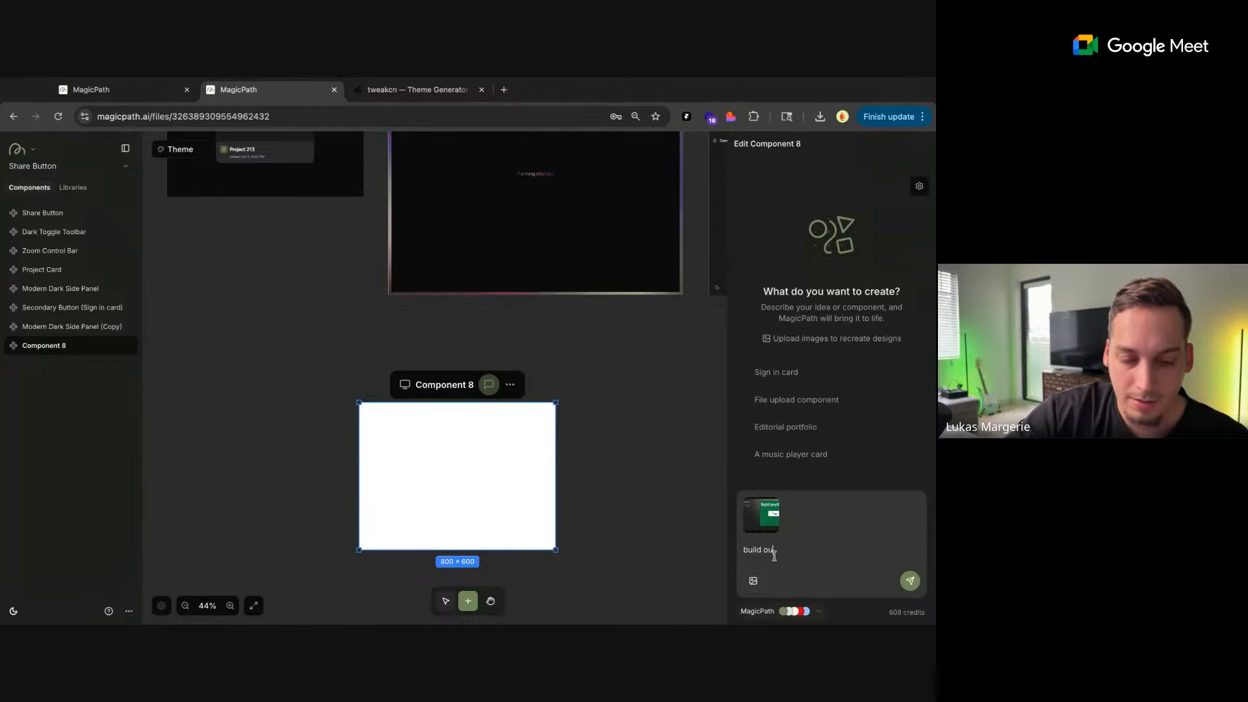
pyautogui.write('t this carrou')
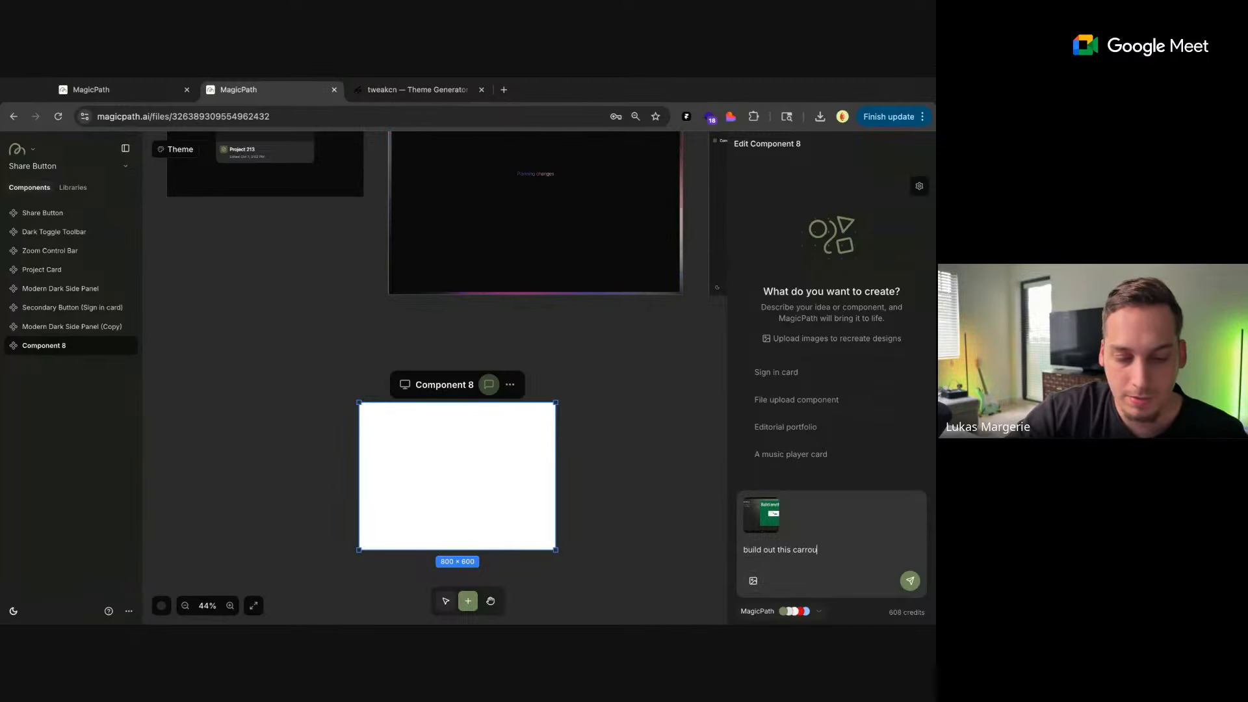
pyautogui.write('sel banner component')
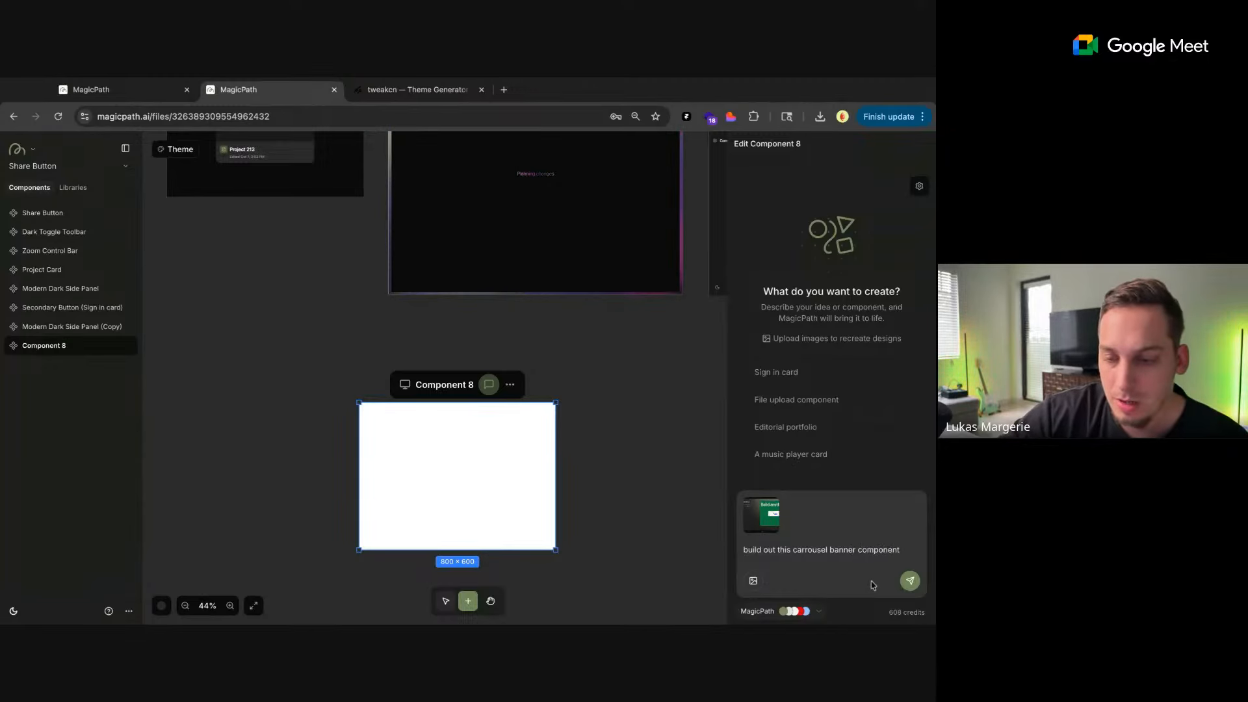
pyautogui.click(909, 581)
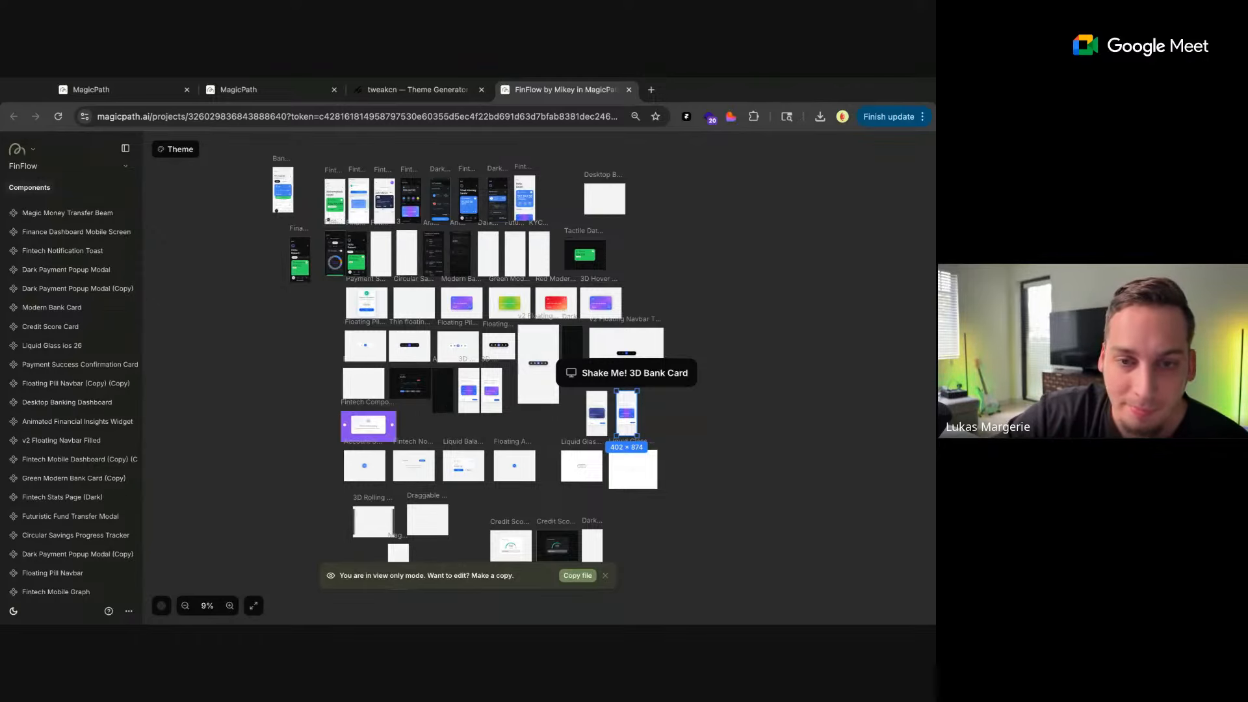
# Examine the mobile screens in the FinFlow file, closing in on the Bank Card Management Mobile Page
pyautogui.scroll(5, 289, 239)
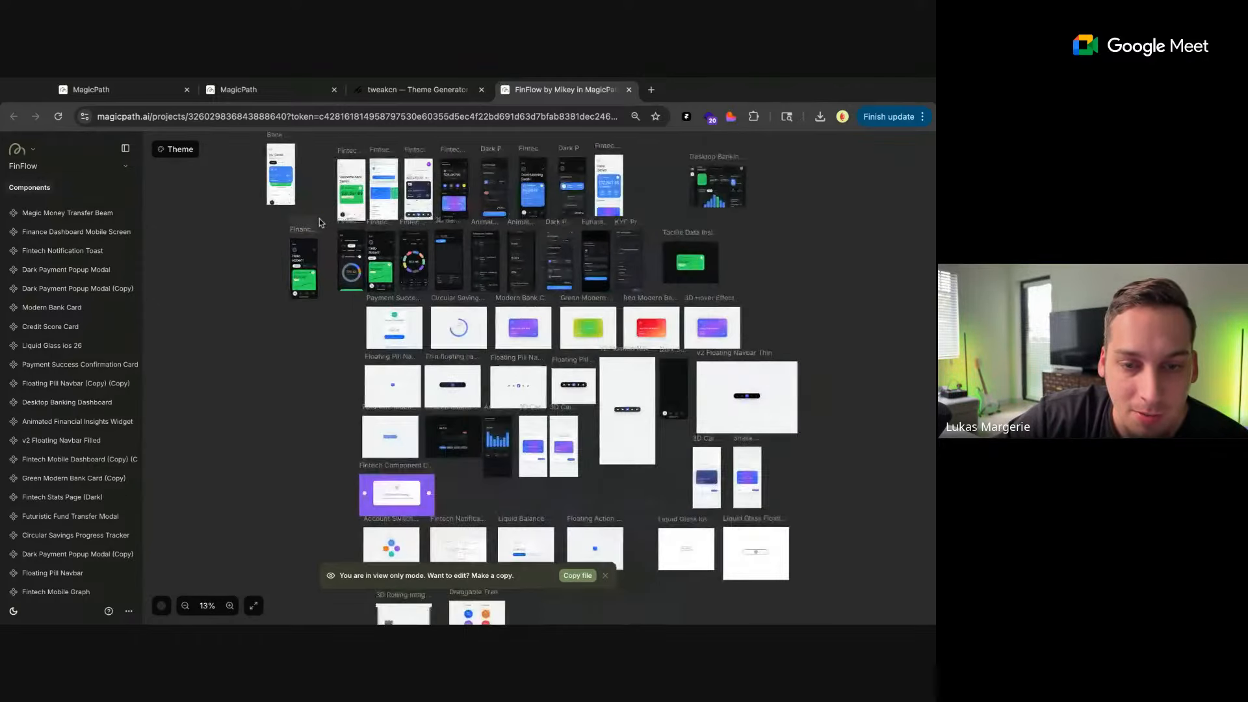
pyautogui.scroll(2, 319, 223)
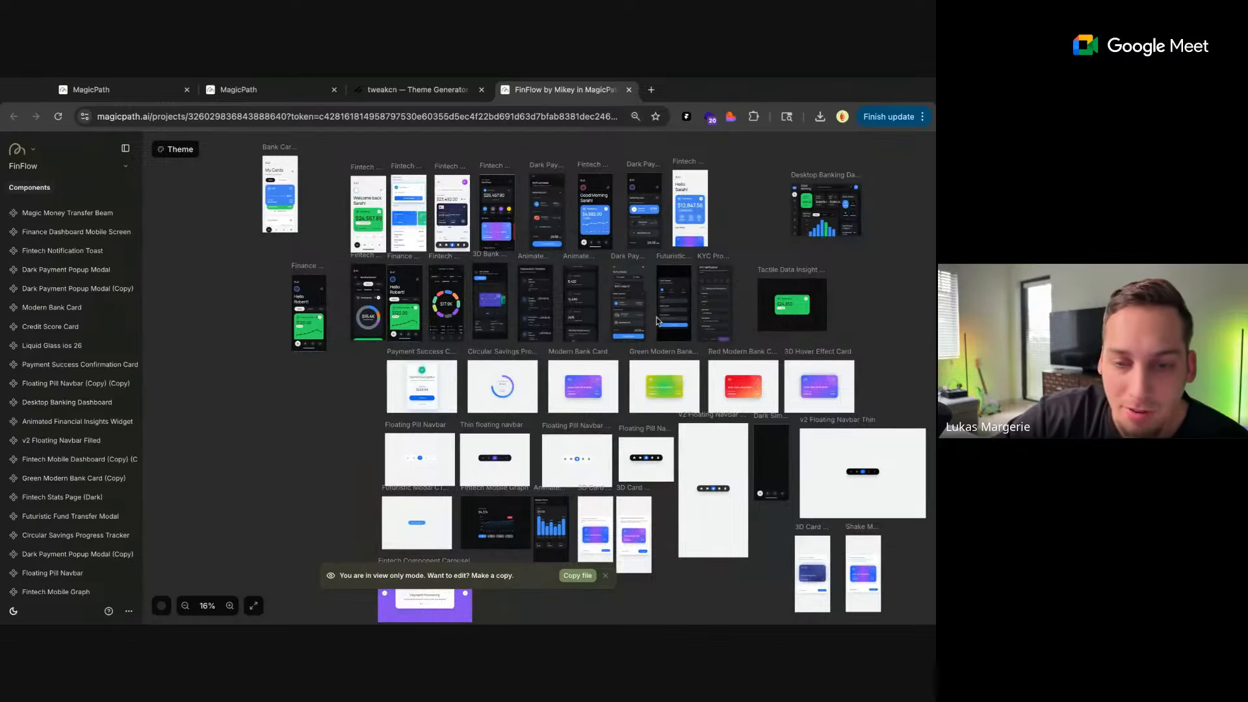
pyautogui.scroll(6, 291, 247)
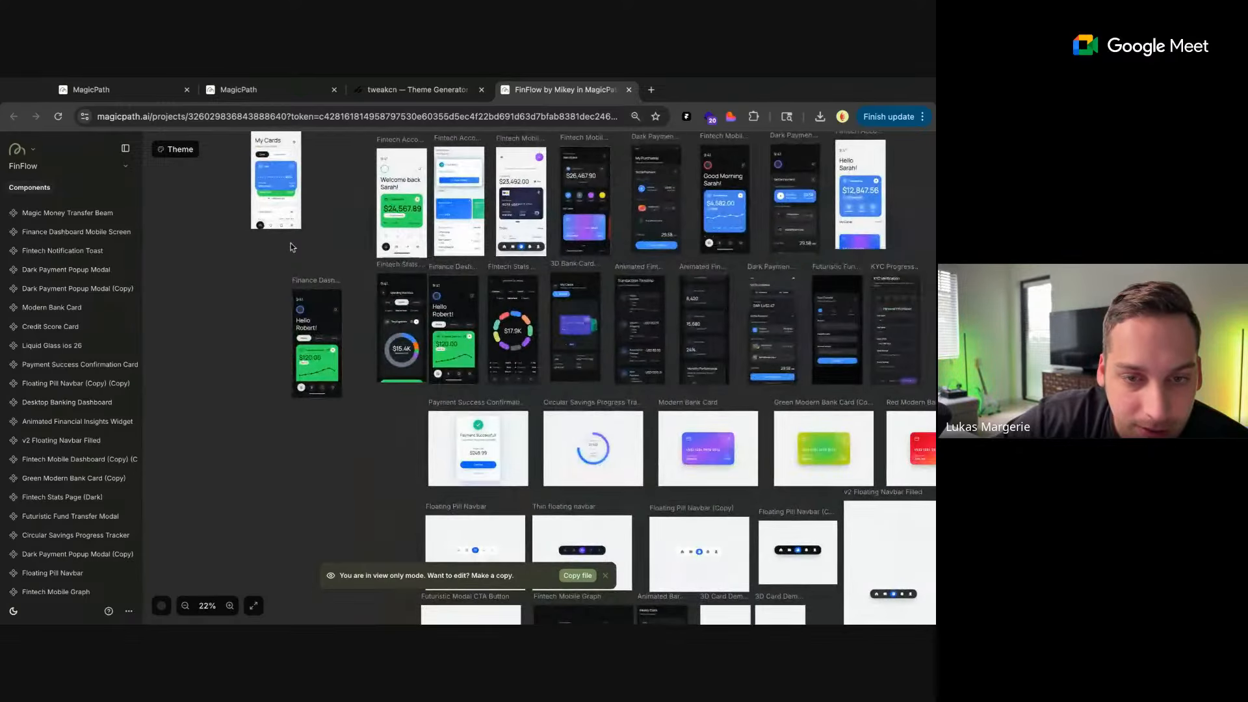
pyautogui.scroll(5, 306, 254)
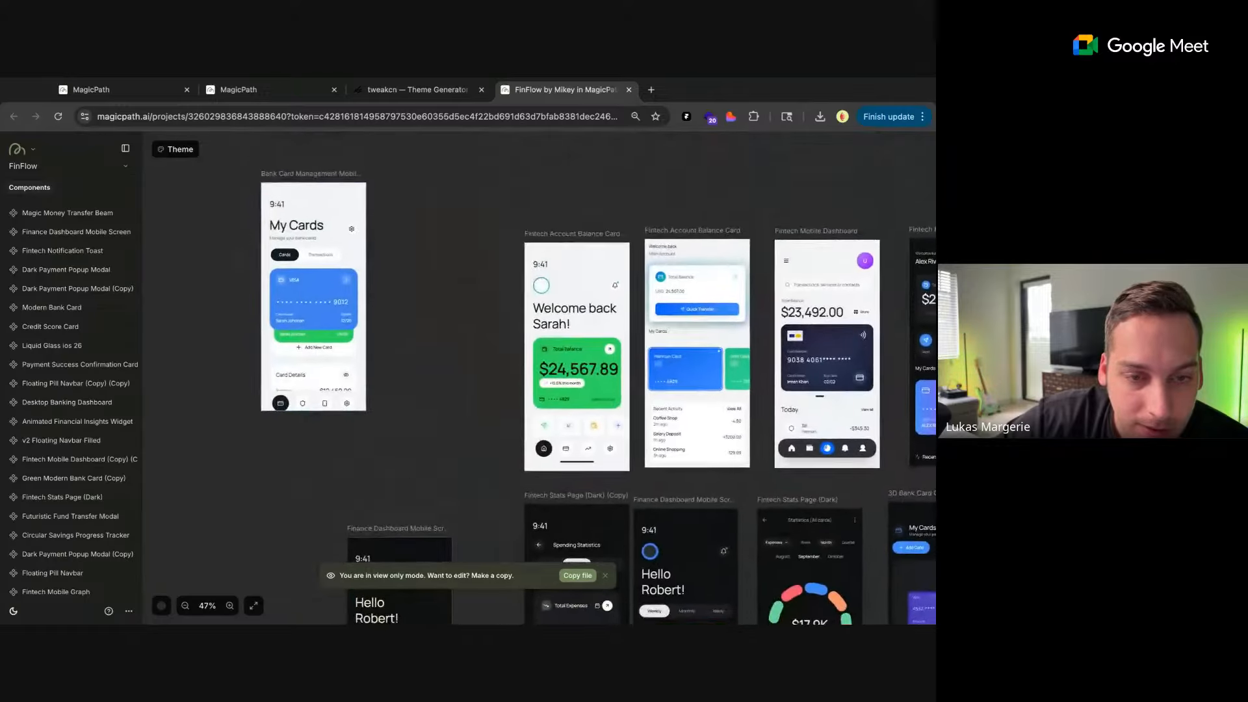
pyautogui.scroll(3, 305, 253)
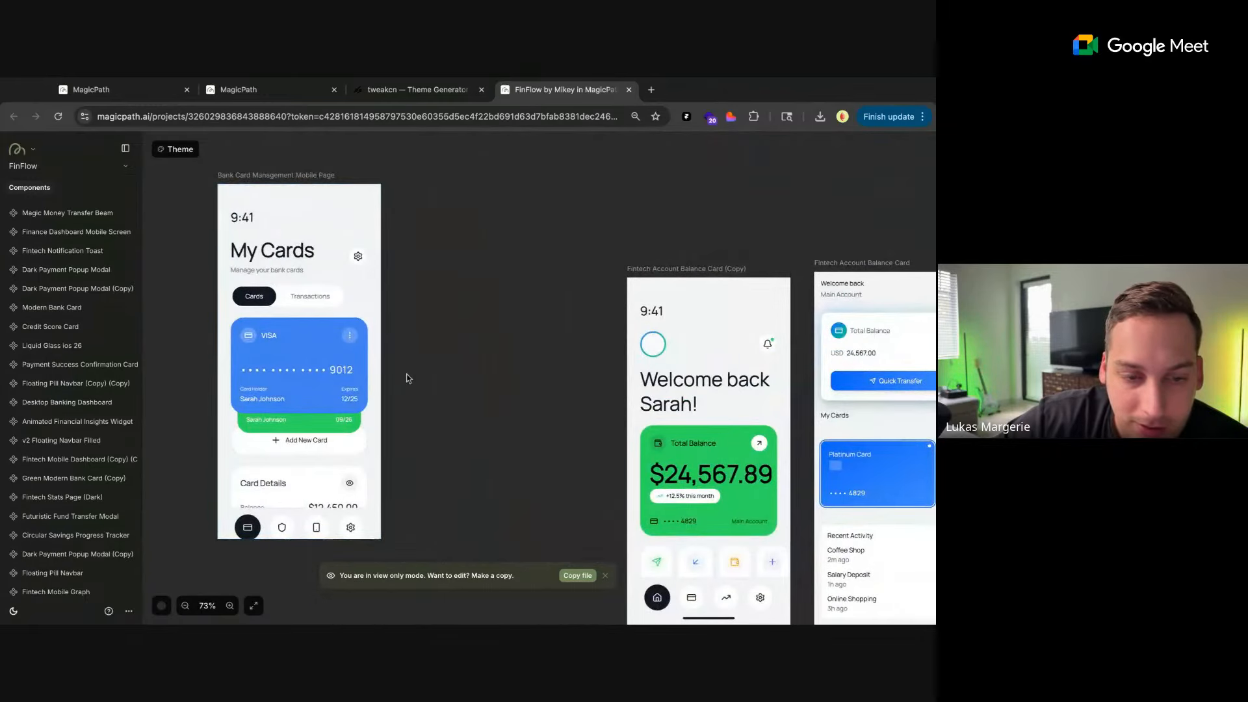
# Move the Fintech Account Balance Card (Copy) screen right beside the Bank Card Management Mobile Page
pyautogui.scroll(-3, 407, 378)
pyautogui.hscroll(3, 407, 378)
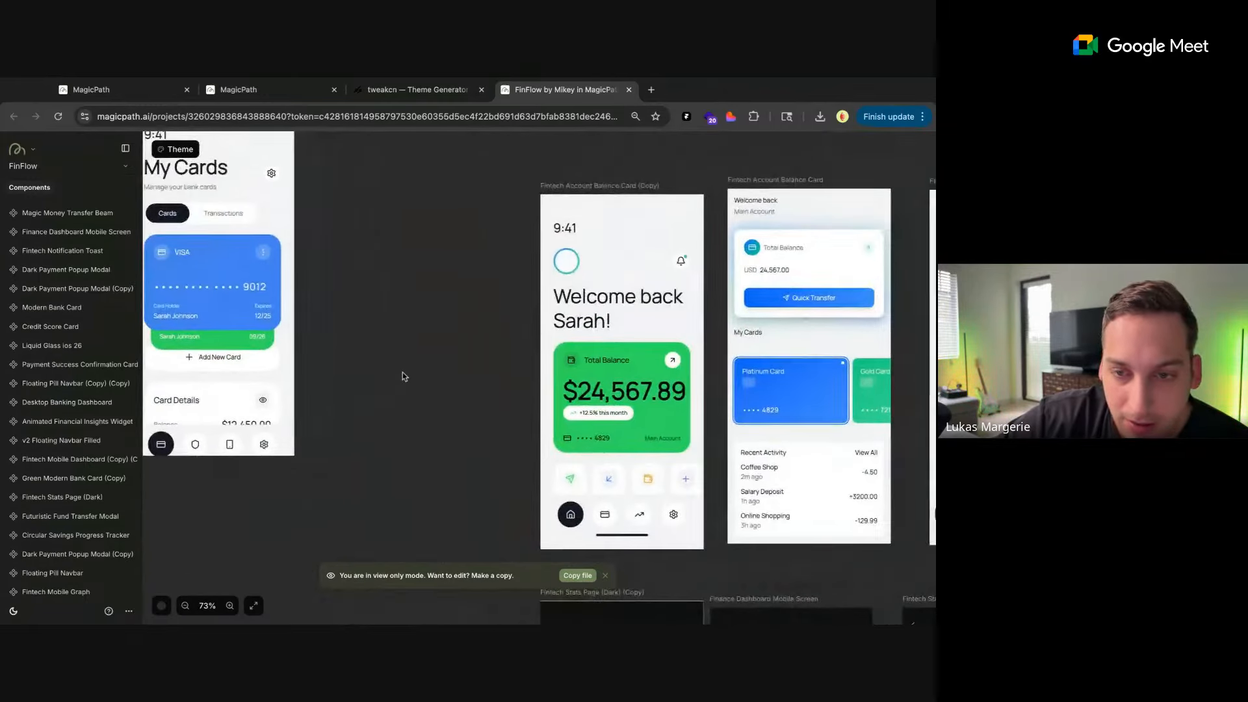
pyautogui.scroll(-3, 403, 373)
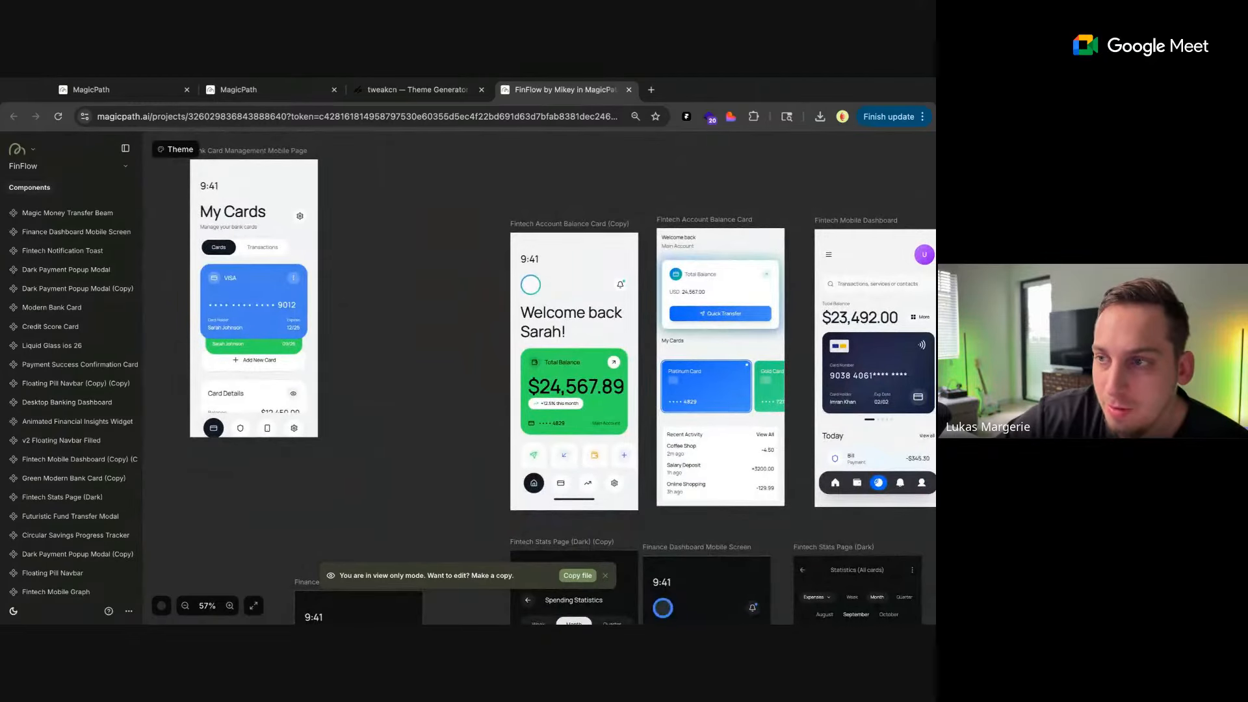
pyautogui.scroll(1, 265, 257)
pyautogui.hscroll(-1, 265, 257)
pyautogui.click(240, 207)
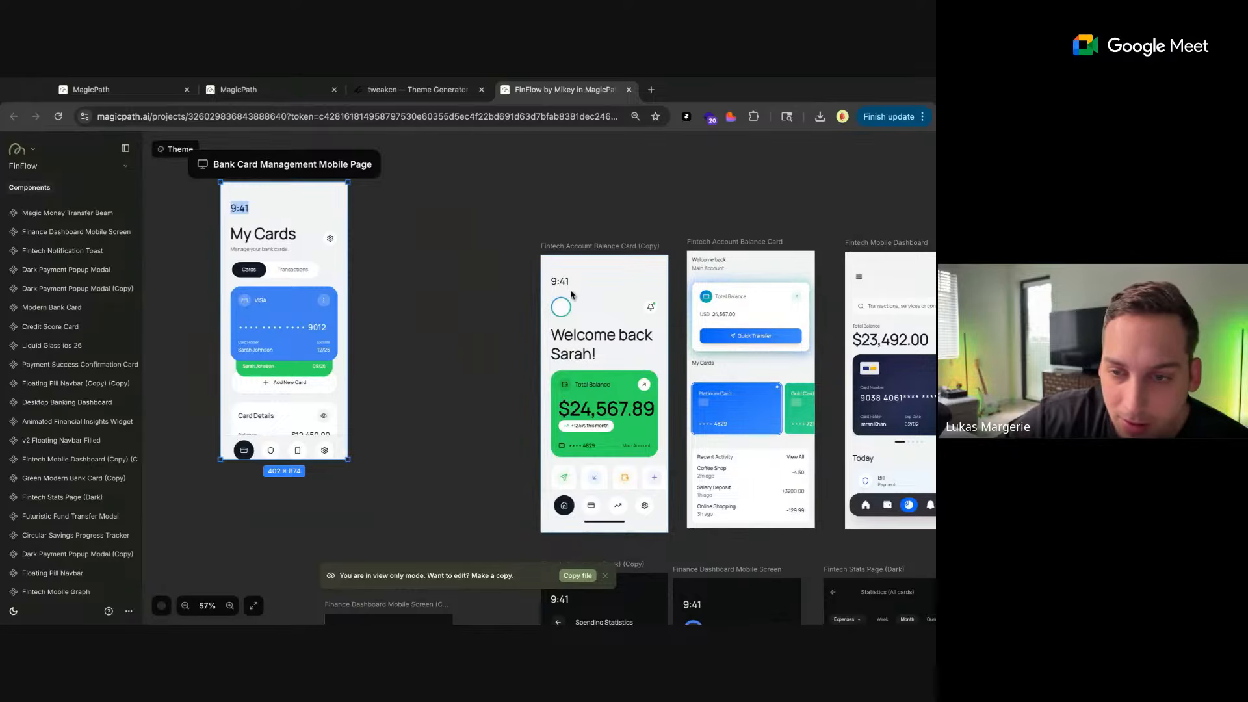
pyautogui.moveTo(567, 288); pyautogui.dragTo(395, 212)
pyautogui.press('Escape')
pyautogui.click(378, 216)
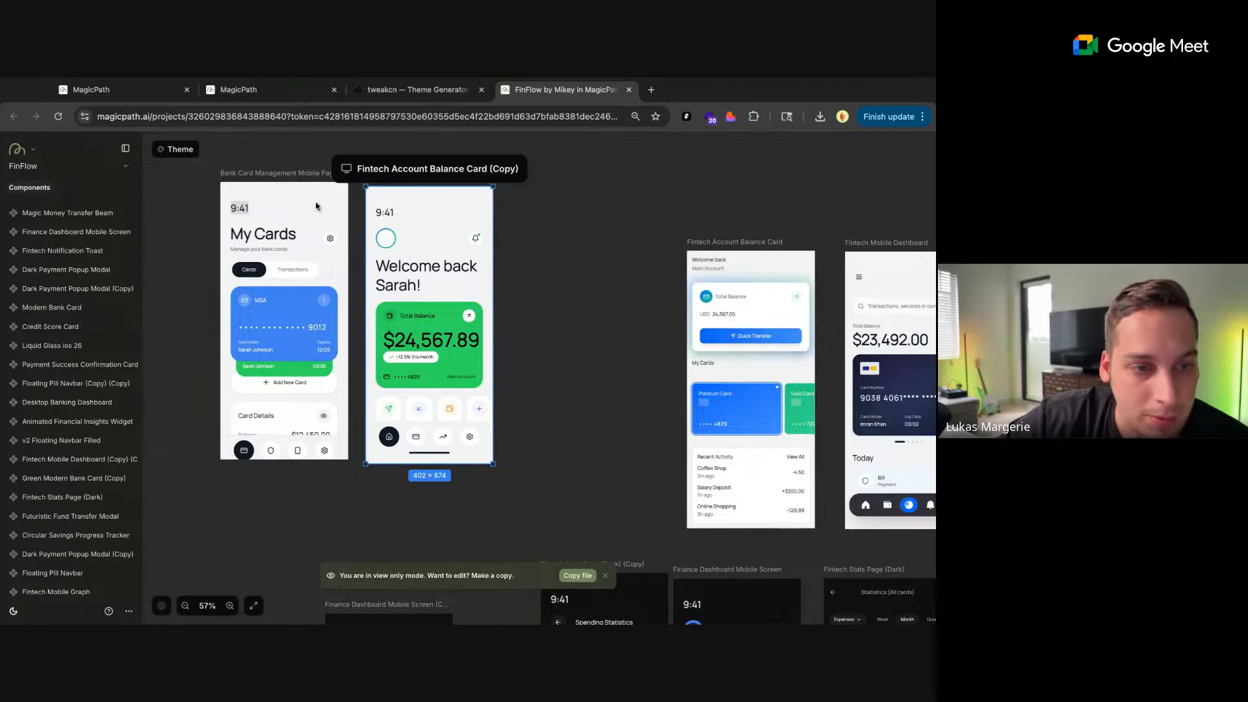
pyautogui.click(162, 202)
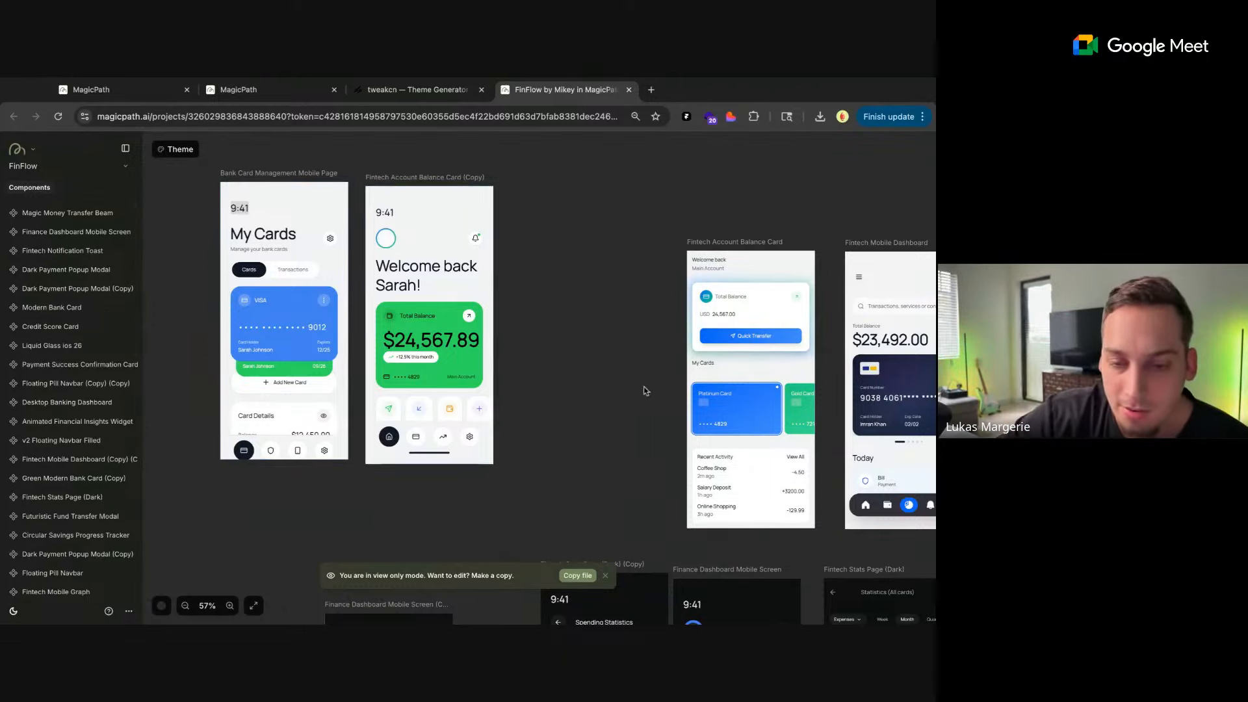
# Move the Fintech Account Balance Card and Fintech Mobile Dashboard screens closer to the screens on their left to continue the row
pyautogui.hscroll(3, 575, 369)
pyautogui.moveTo(557, 255); pyautogui.dragTo(426, 197)
pyautogui.hscroll(2, 594, 291)
pyautogui.scroll(-1, 594, 291)
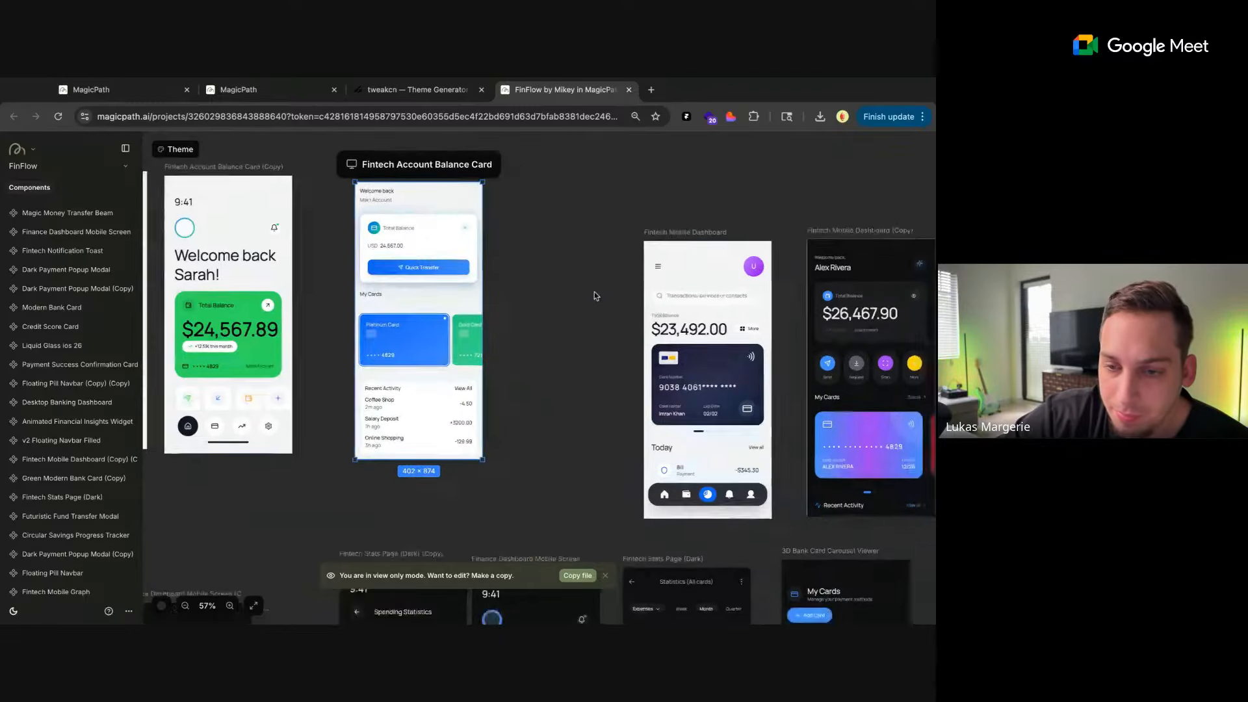
pyautogui.moveTo(623, 296); pyautogui.dragTo(504, 245)
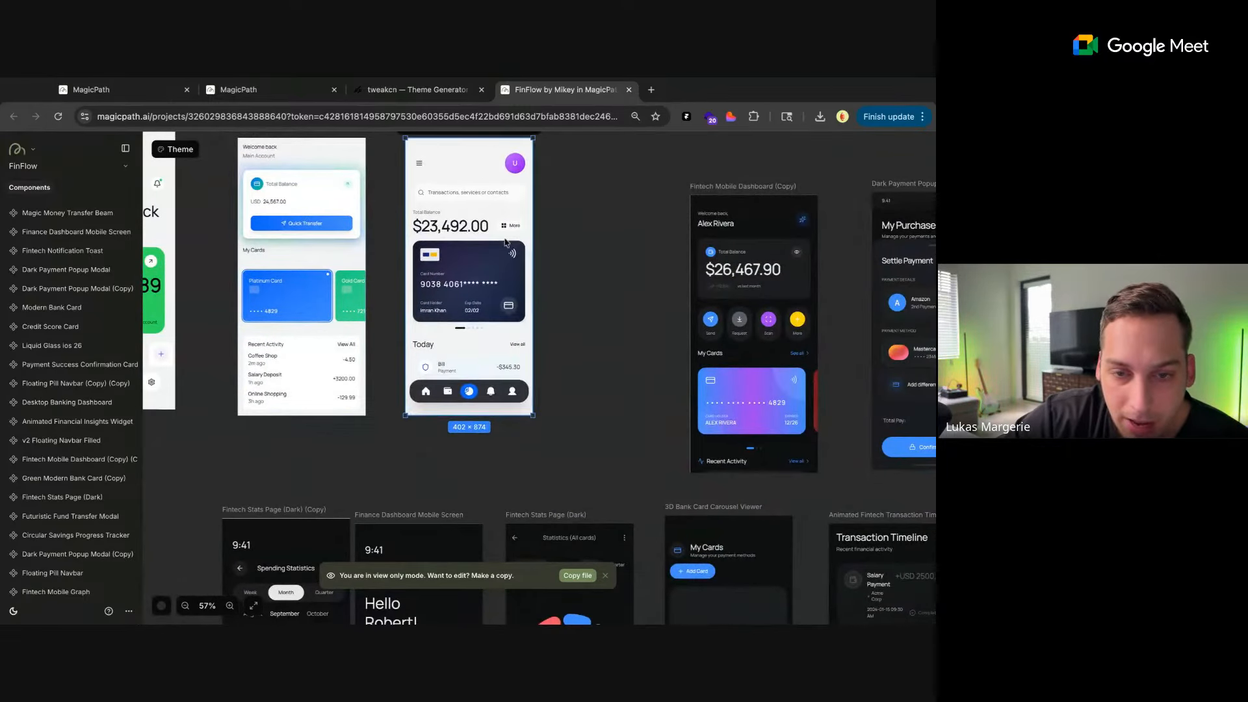
# Close the Settle Payment popup in the Dark Payment Popup Modal (Copy) screen and switch its view to Orders
pyautogui.scroll(5, 474, 293)
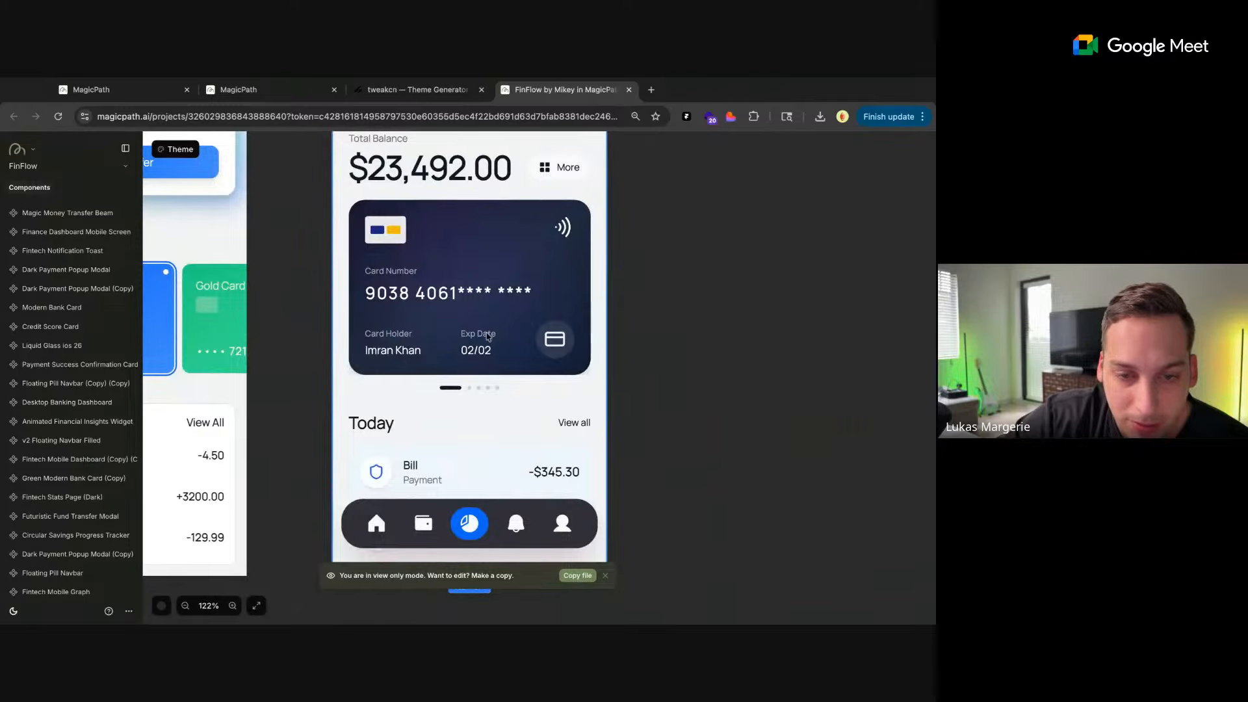
pyautogui.scroll(-3, 489, 336)
pyautogui.hscroll(8, 701, 400)
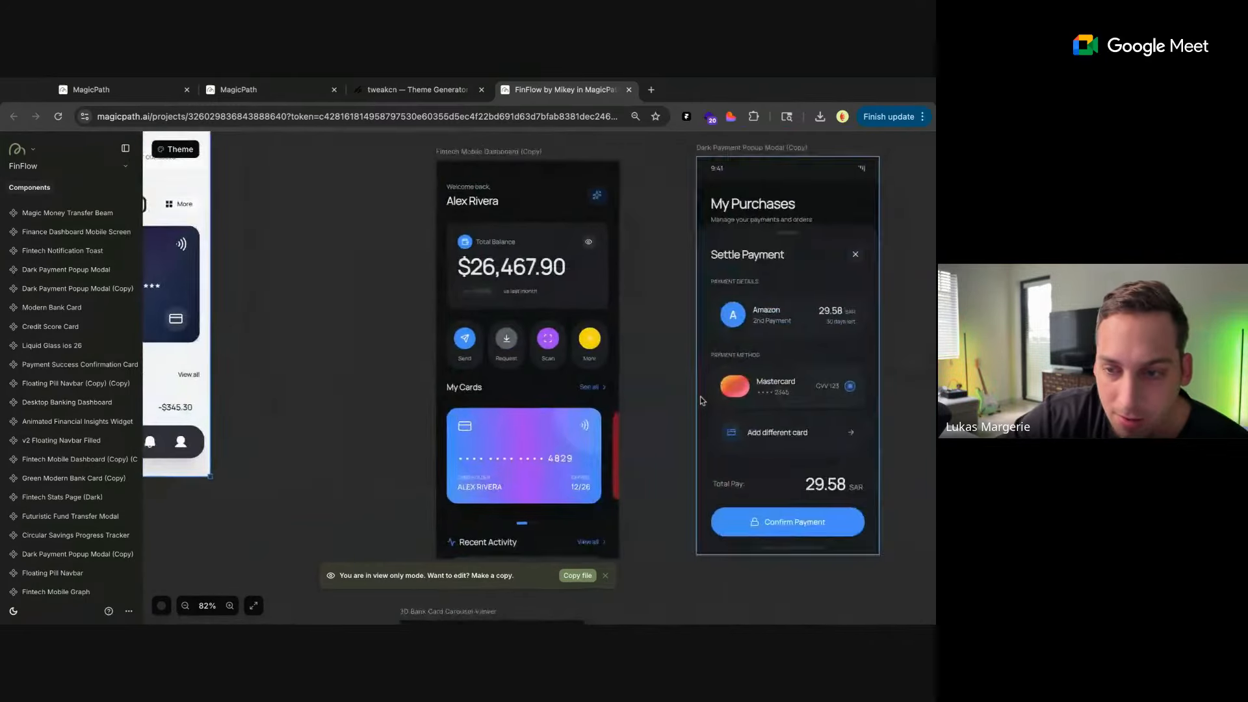
pyautogui.click(667, 272)
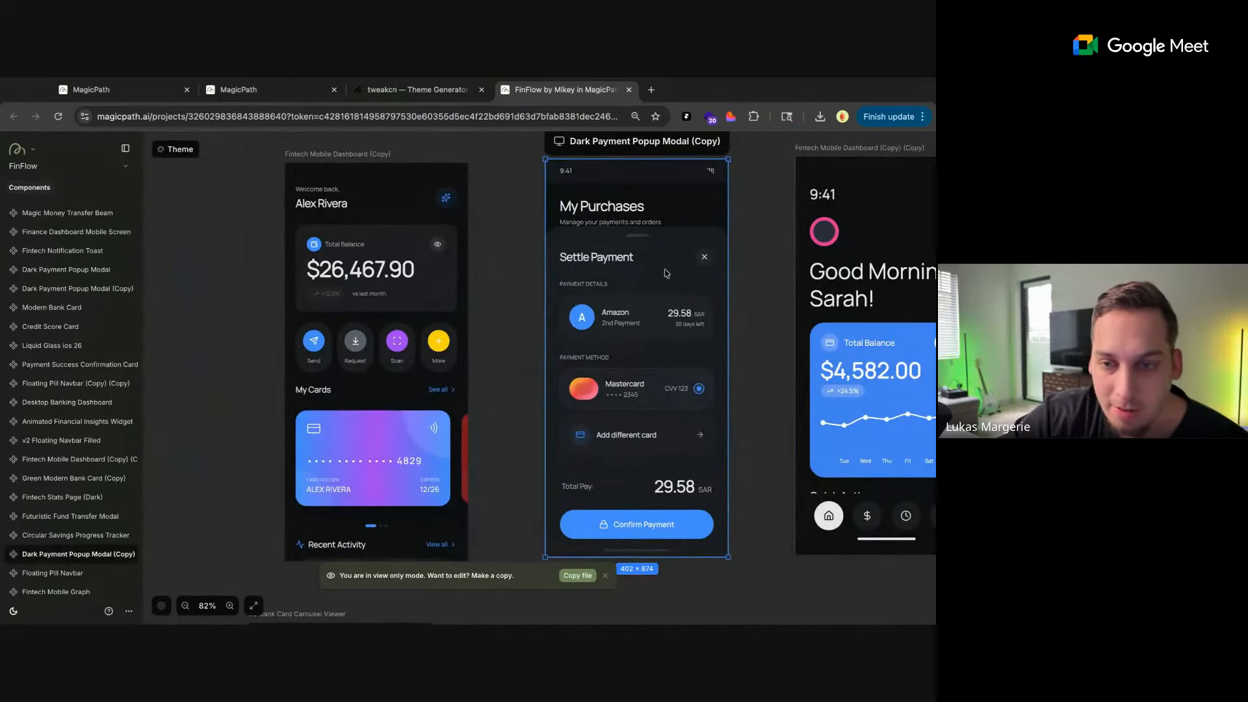
pyautogui.click(706, 257)
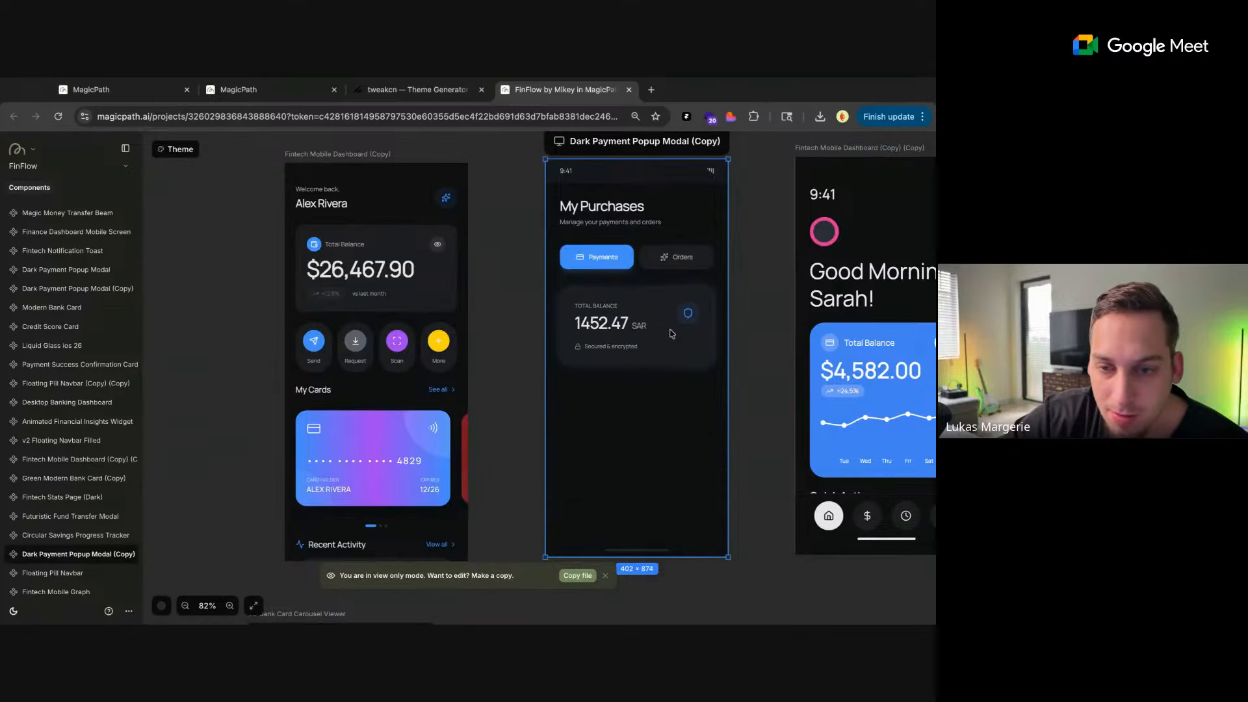
pyautogui.click(677, 258)
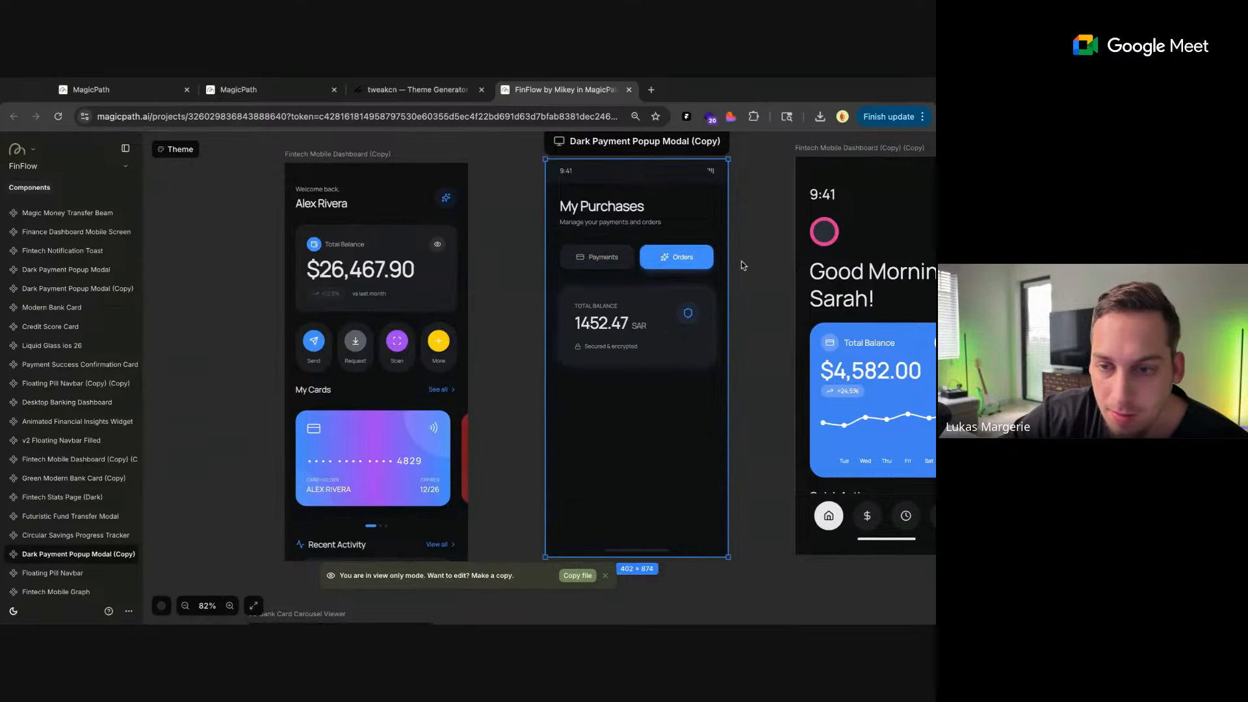
# Examine the rest of the mobile screens in both rows, as far as the KYC Progress Tracker and Tactile Data Insight Tile
pyautogui.scroll(-1, 760, 303)
pyautogui.scroll(-5, 761, 303)
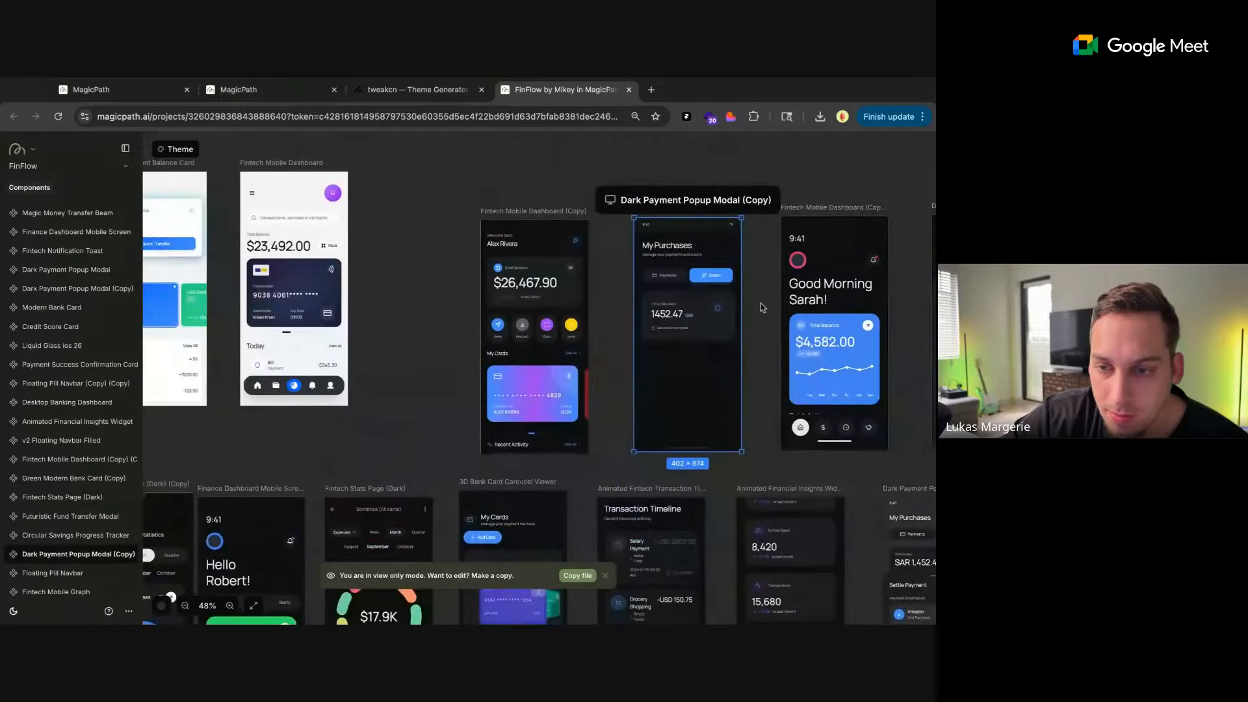
pyautogui.click(902, 320)
pyautogui.hscroll(10, 901, 320)
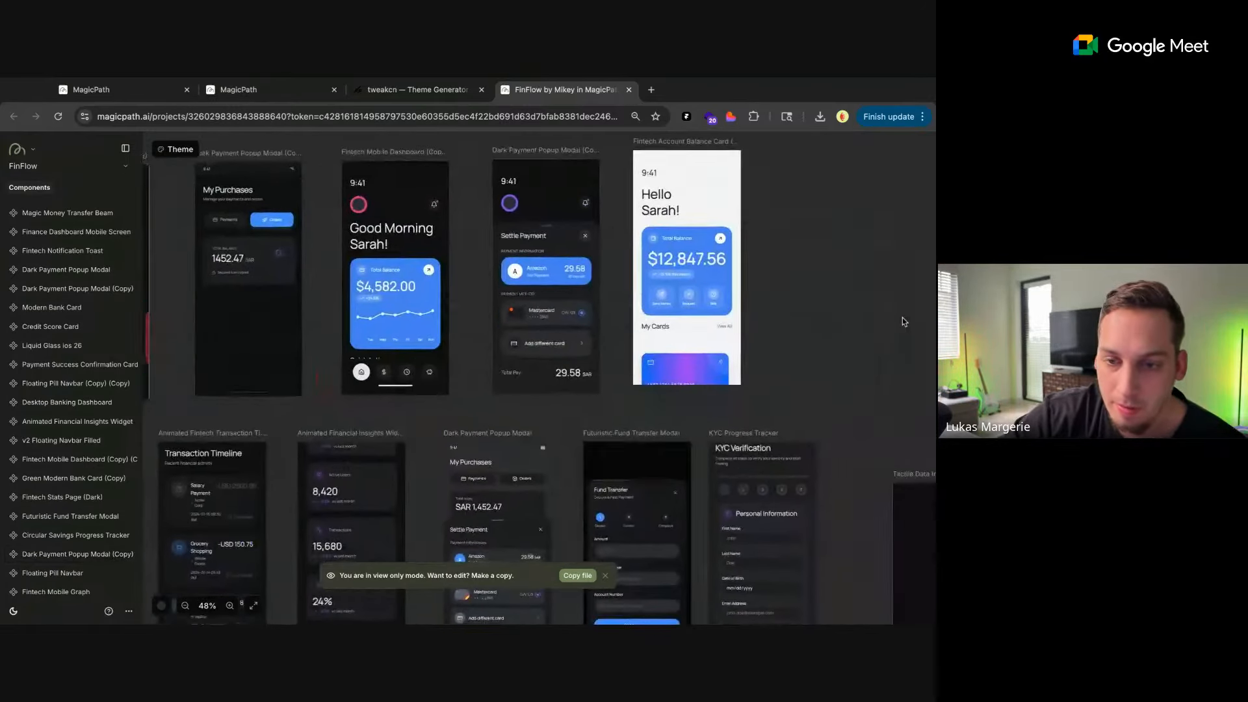
pyautogui.scroll(-3, 774, 298)
pyautogui.hscroll(2, 774, 298)
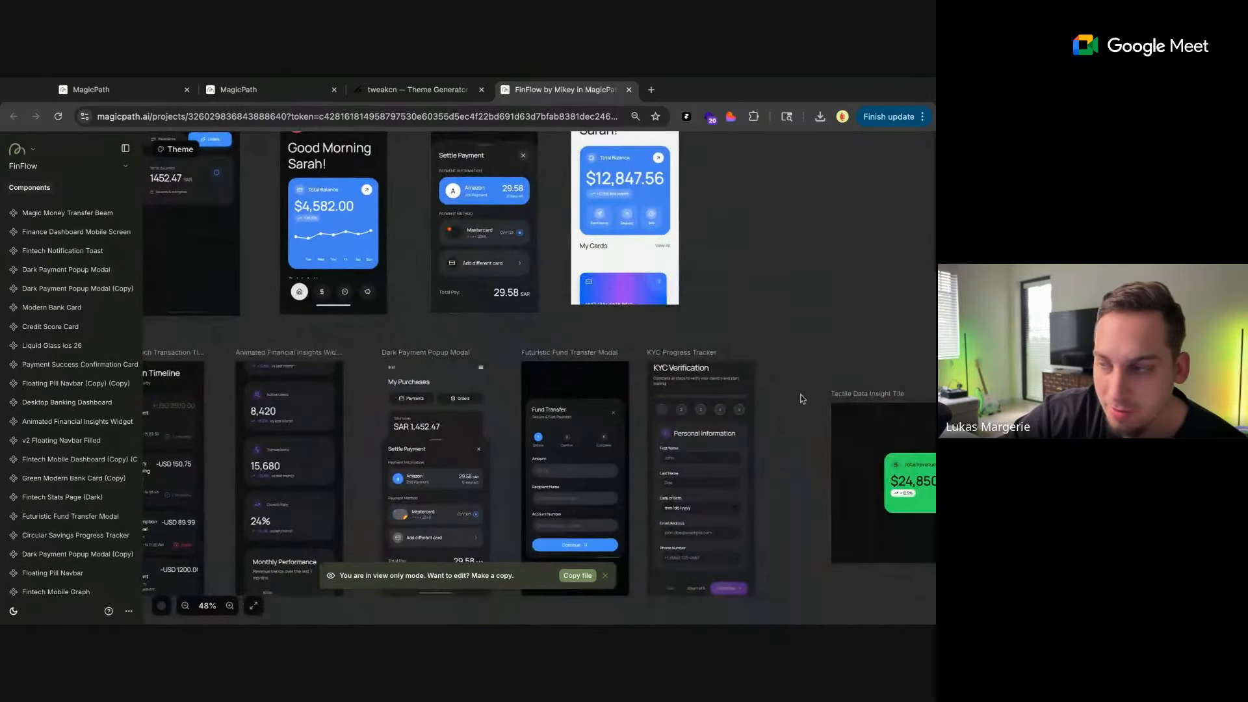
pyautogui.scroll(-2, 763, 367)
pyautogui.hscroll(1, 760, 368)
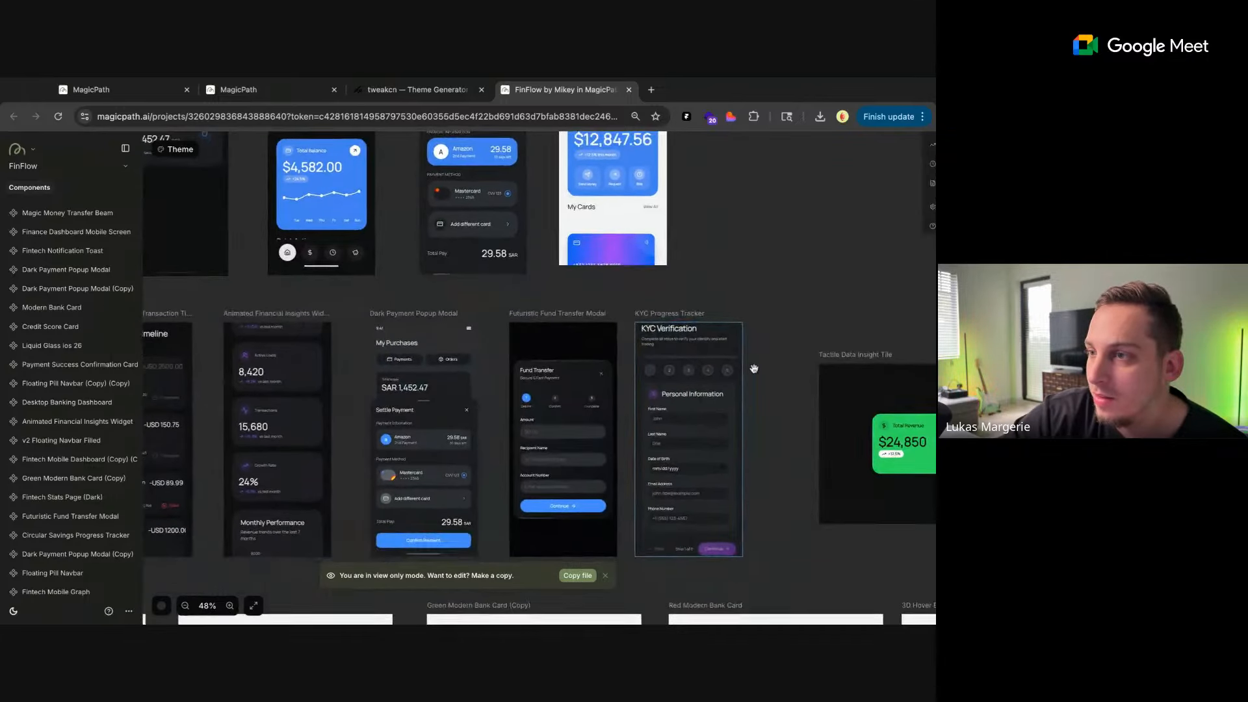
pyautogui.moveTo(754, 368); pyautogui.dragTo(796, 356)
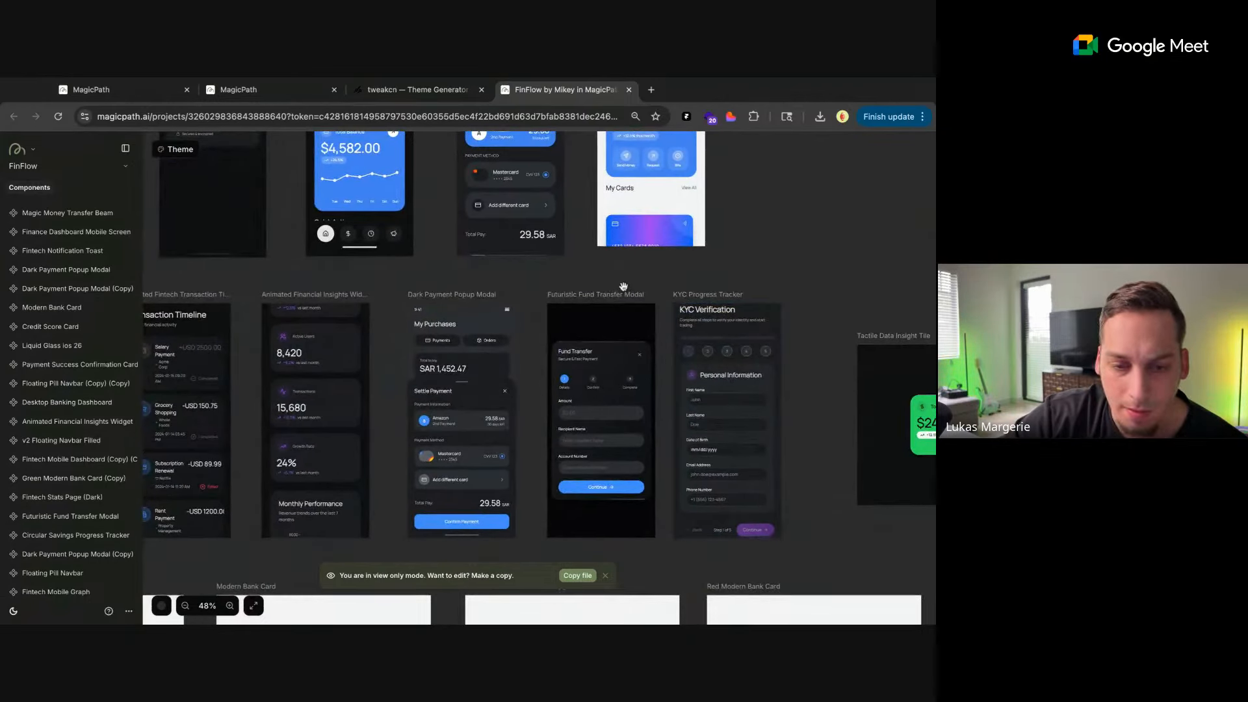
# Look over the transaction and carousel screens and the row of bank cards below, inspecting the Modern Bank Card
pyautogui.moveTo(623, 287); pyautogui.dragTo(727, 278)
pyautogui.moveTo(538, 277); pyautogui.dragTo(719, 157)
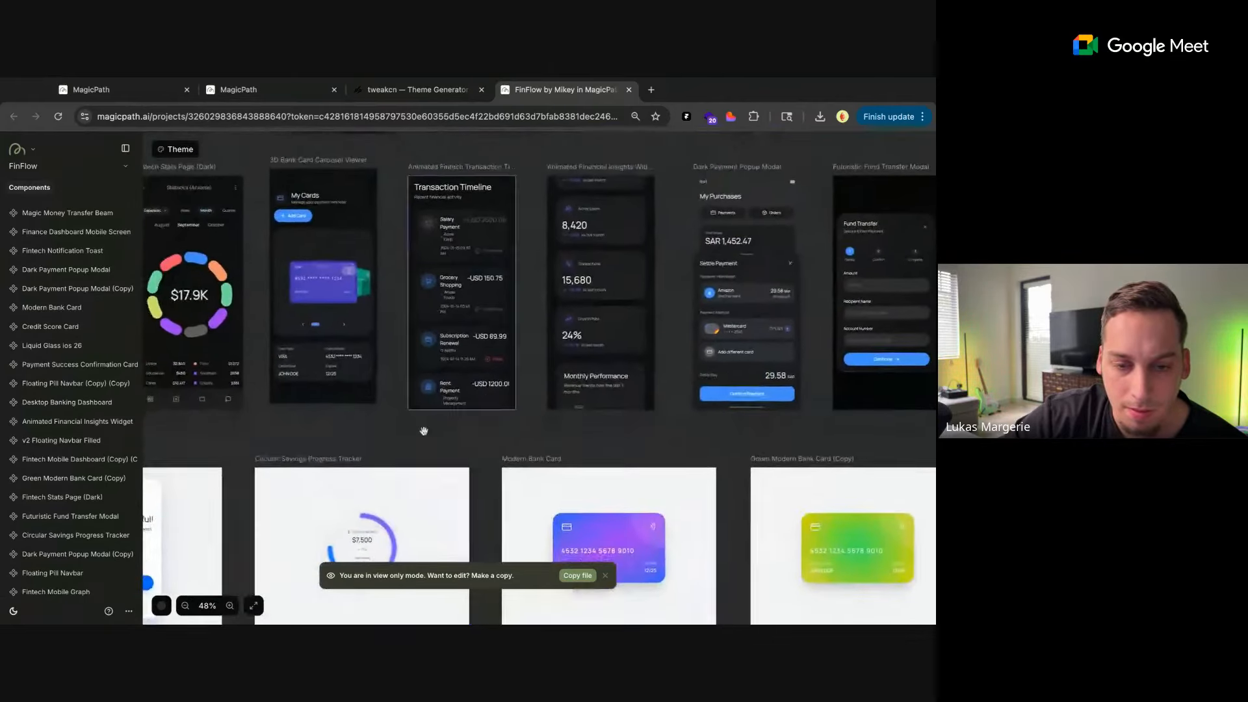
pyautogui.moveTo(410, 423); pyautogui.dragTo(367, 364)
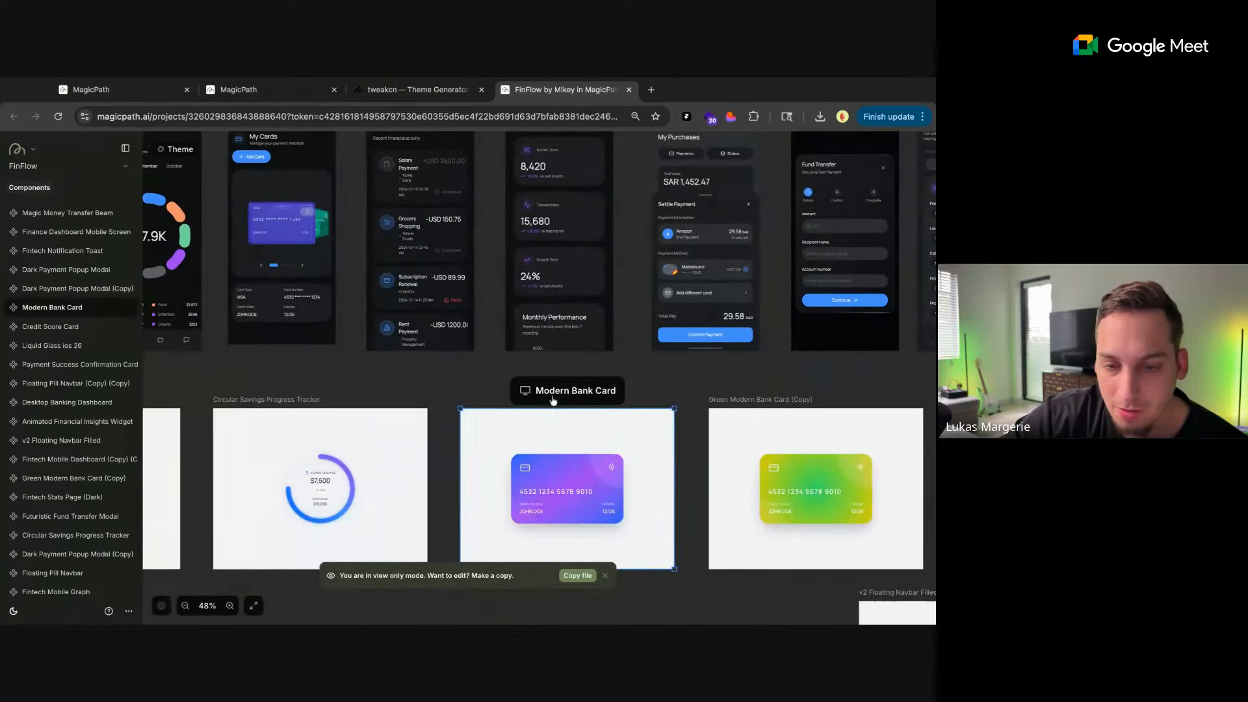
pyautogui.moveTo(447, 399); pyautogui.dragTo(357, 290)
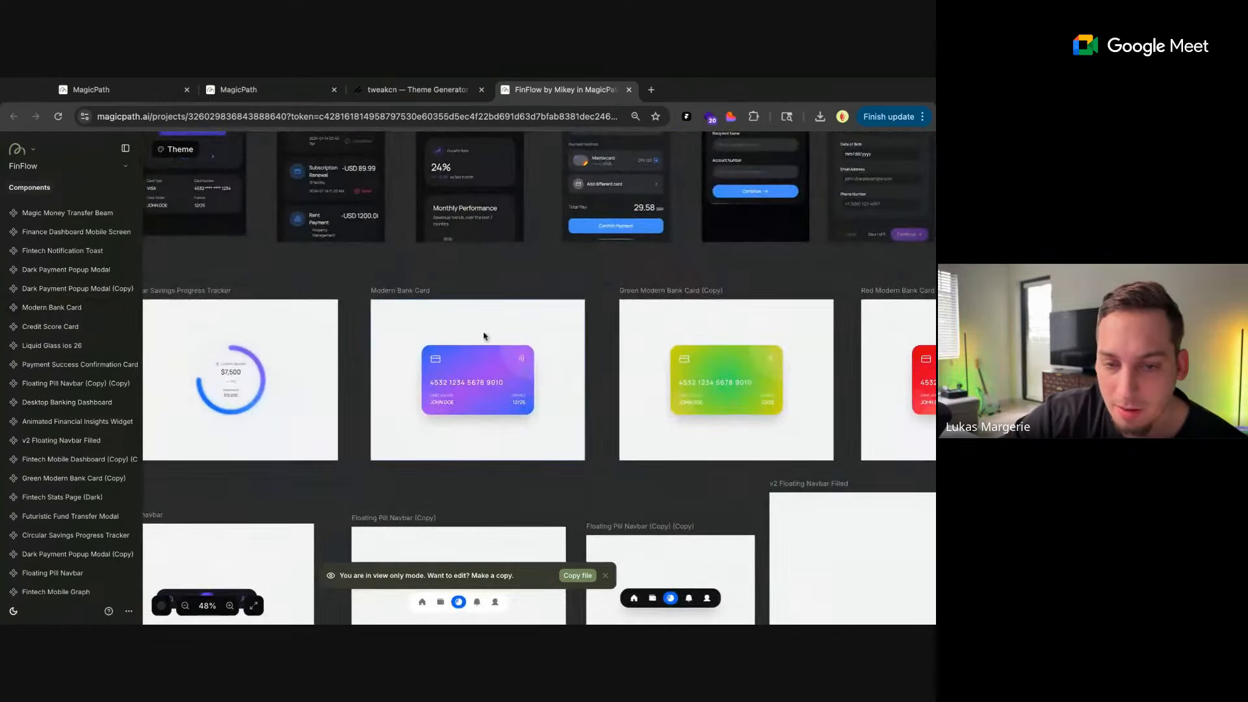
pyautogui.click(467, 382)
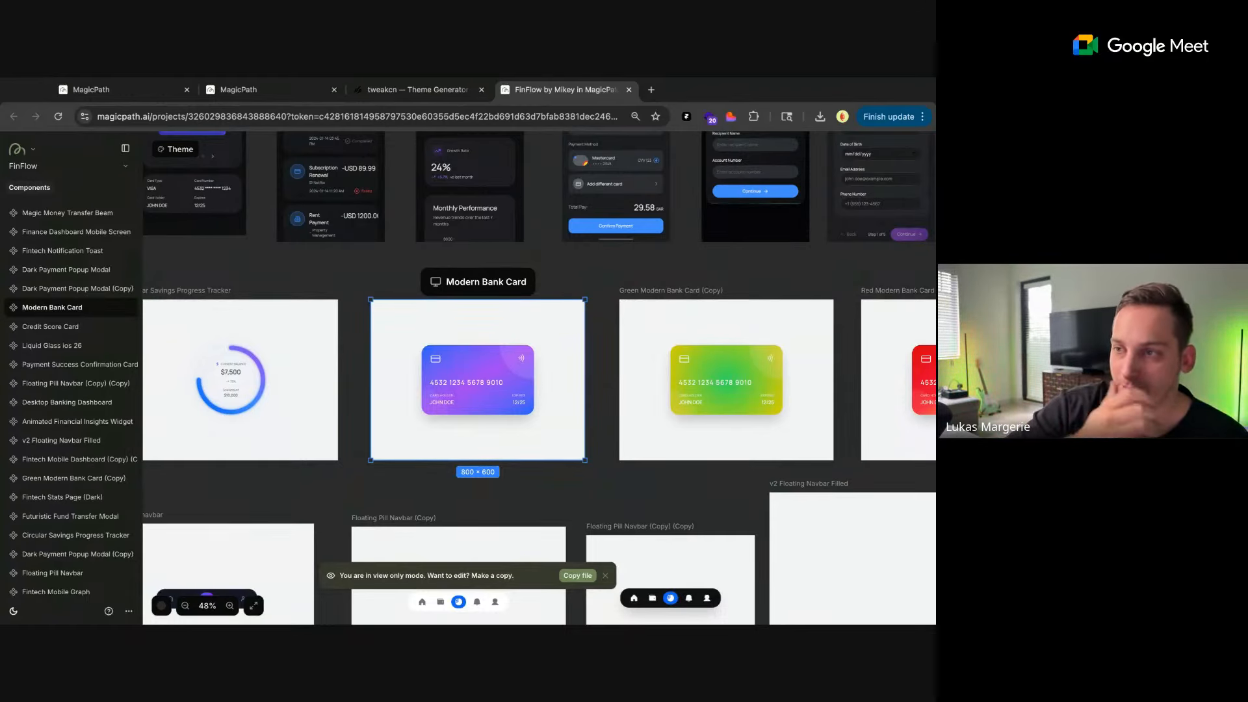
pyautogui.press('Escape')
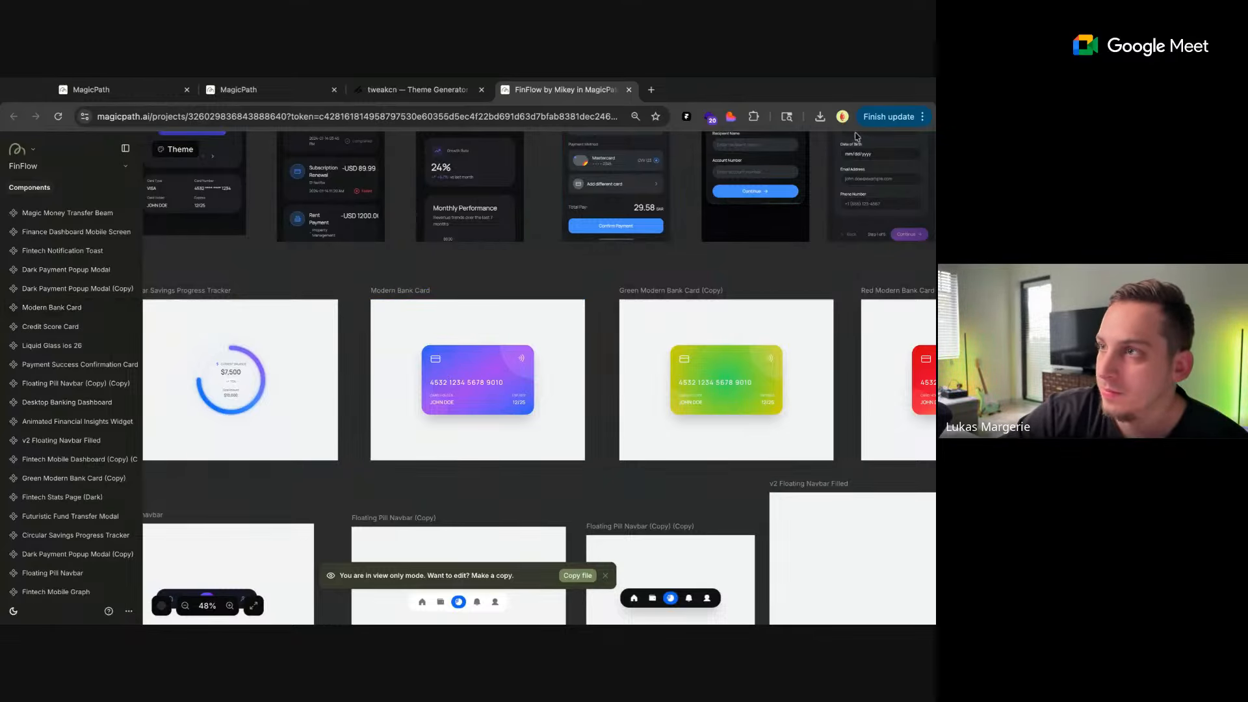
# Look over the navbar components and examine the 3D Card Demo v2 and 3D Card Demo (Copy) (Copy) screens up close
pyautogui.scroll(-3, 498, 256)
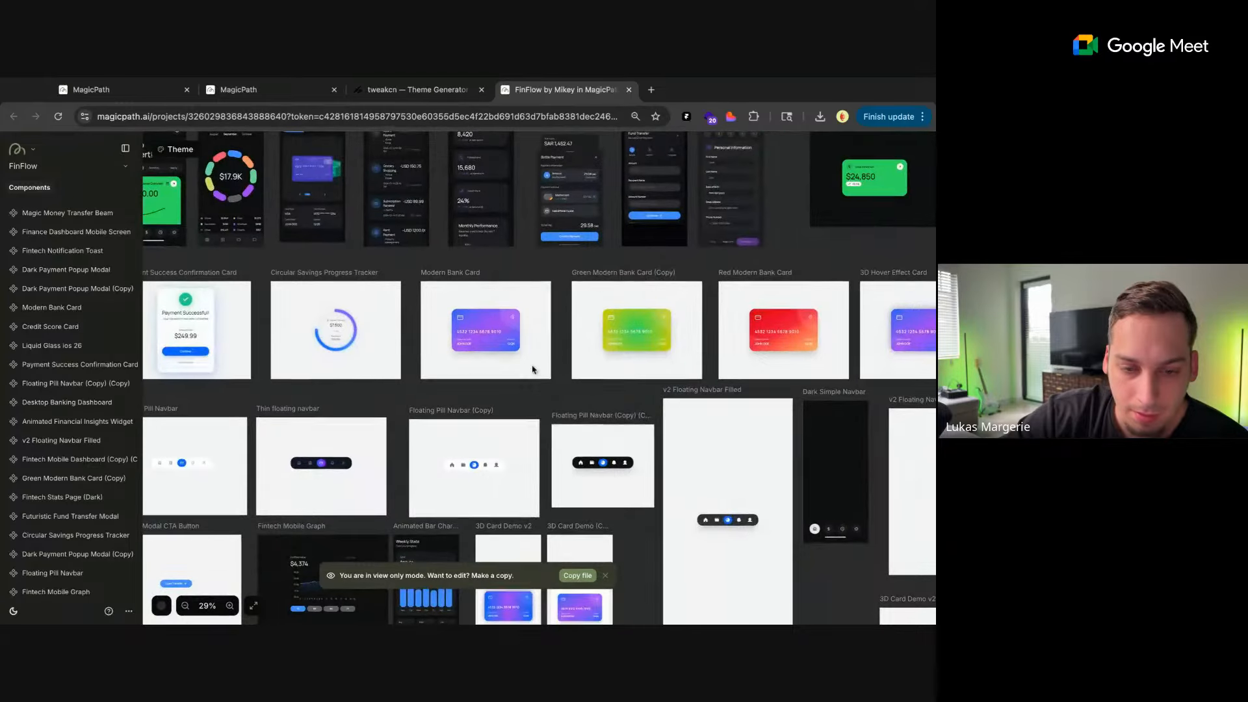
pyautogui.scroll(-3, 532, 365)
pyautogui.scroll(-2, 532, 369)
pyautogui.scroll(5, 509, 430)
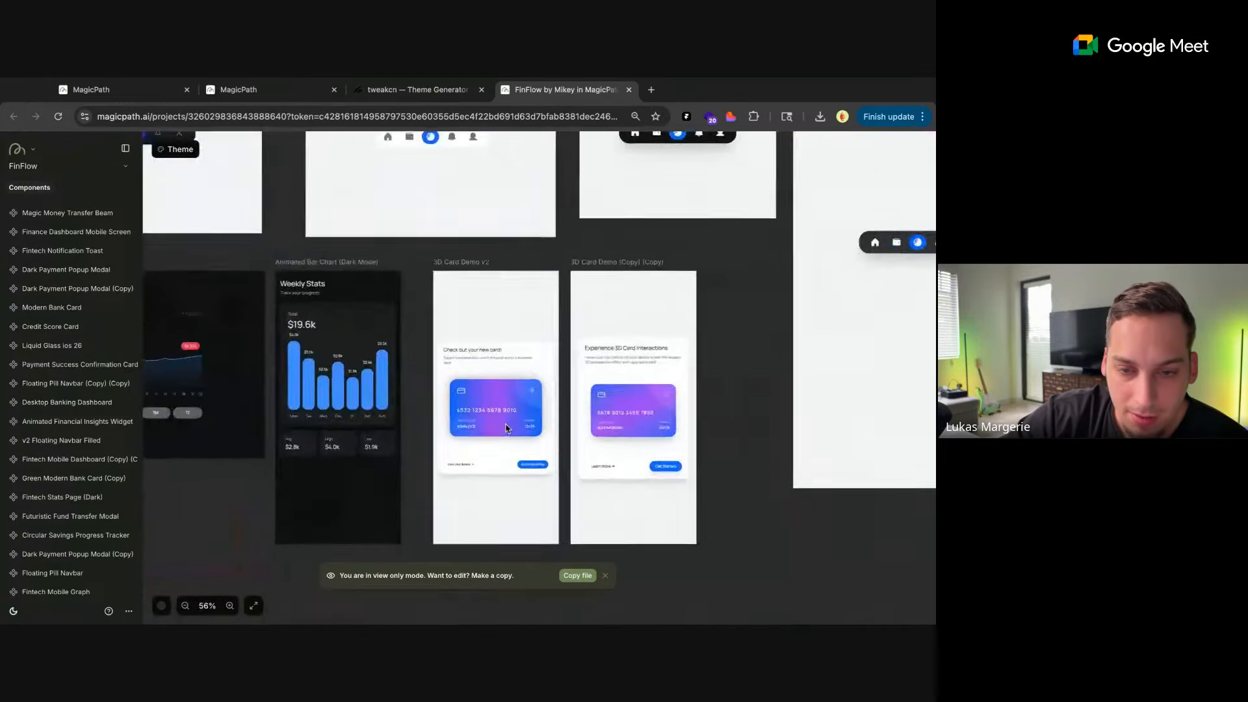
pyautogui.scroll(-1, 507, 428)
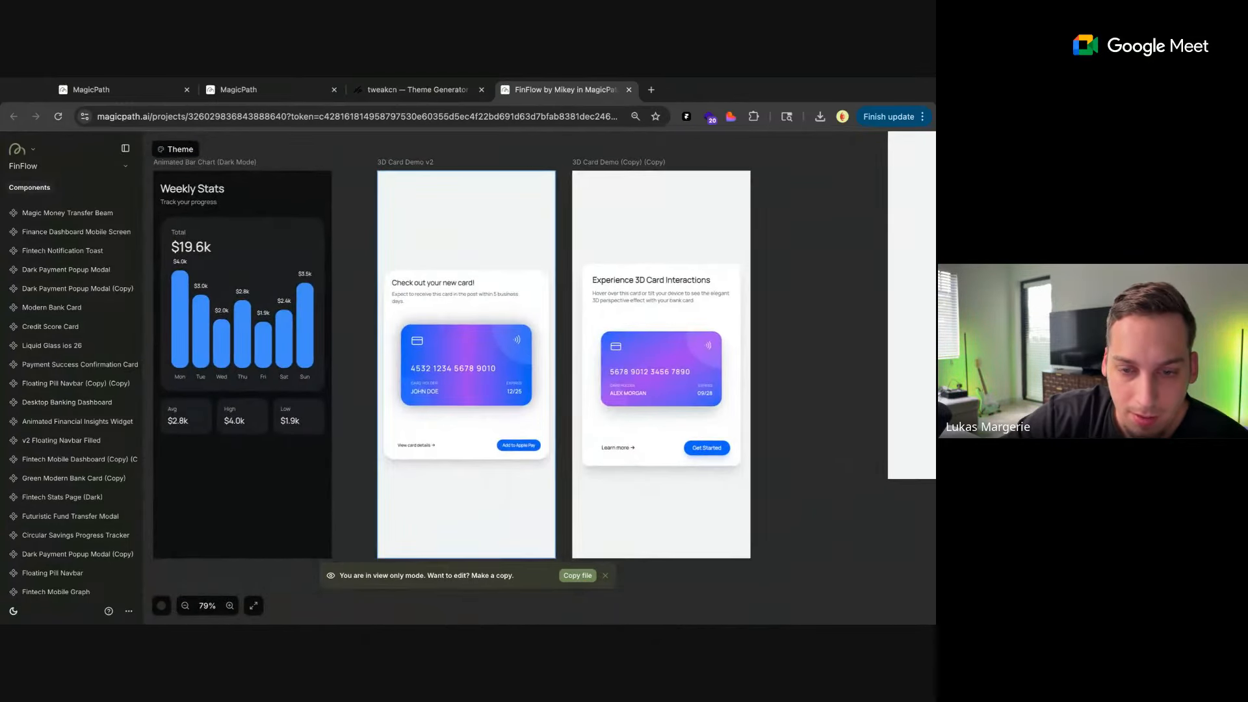
# Browse the lower components, from the Fintech Notification Toast and Liquid Balance Card to the Liquid Glass Floating Navbar
pyautogui.scroll(-4, 494, 449)
pyautogui.scroll(-7, 494, 448)
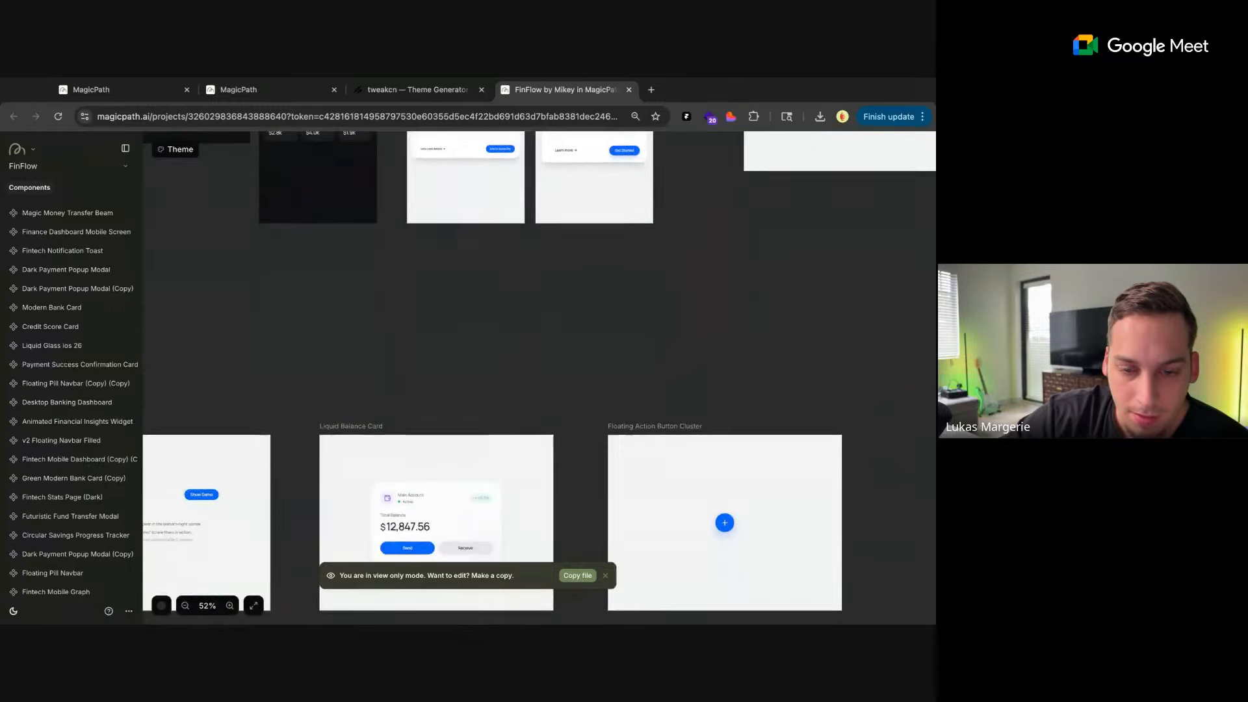
pyautogui.scroll(-2, 494, 416)
pyautogui.hscroll(-2, 494, 416)
pyautogui.scroll(-2, 494, 415)
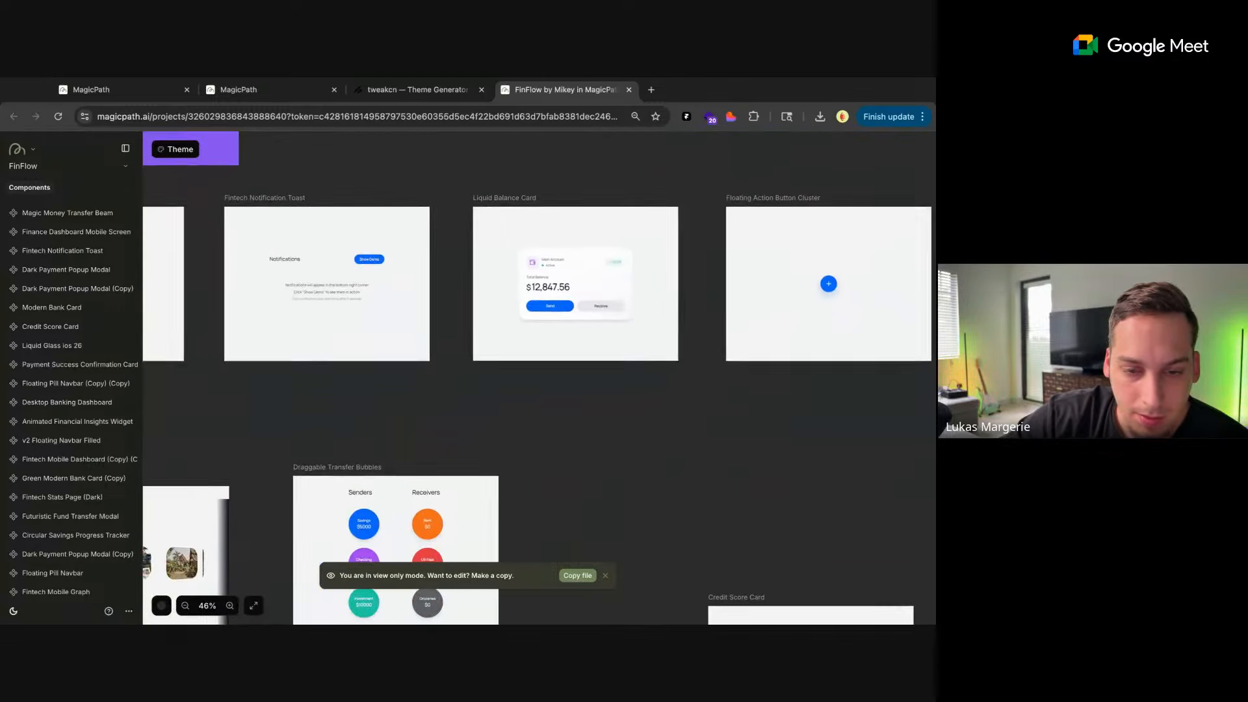
pyautogui.scroll(-2, 494, 416)
pyautogui.hscroll(7, 494, 416)
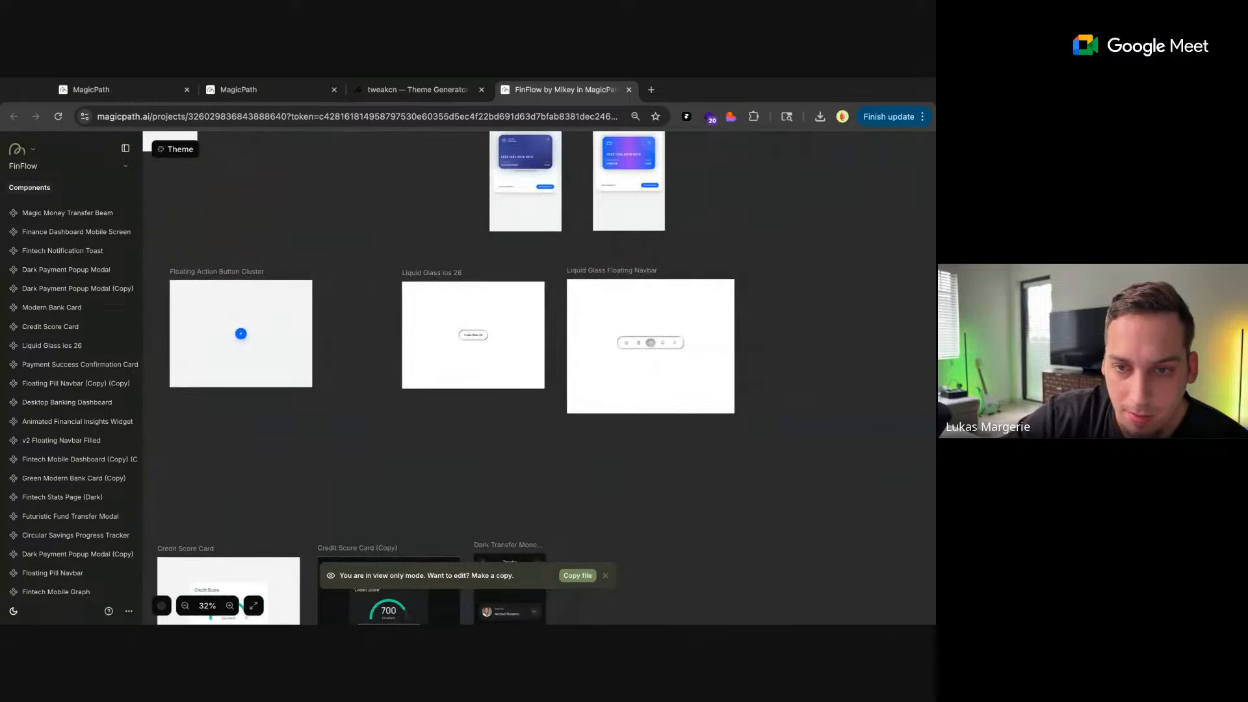
# Examine the Shake Me! 3D Bank Card screen up close and compare it with the neighbouring 3D Card Demo v2 (Copy)
pyautogui.scroll(2, 494, 416)
pyautogui.scroll(10, 474, 358)
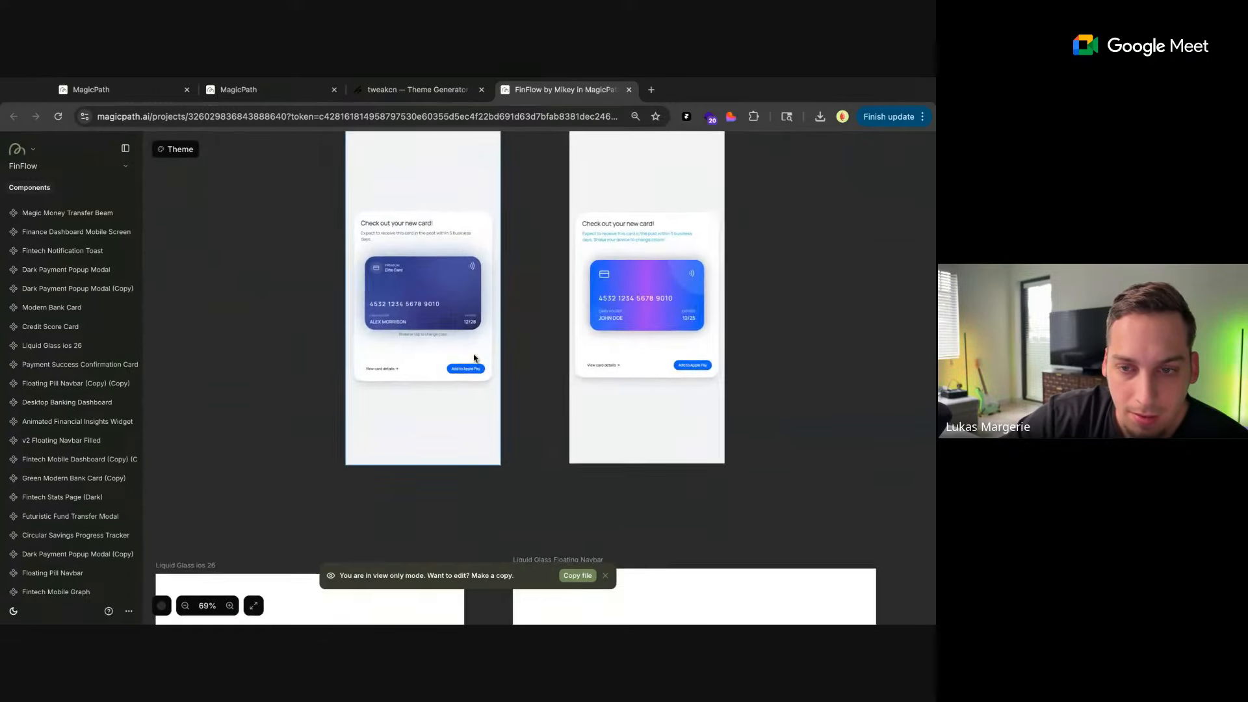
pyautogui.scroll(-4, 474, 358)
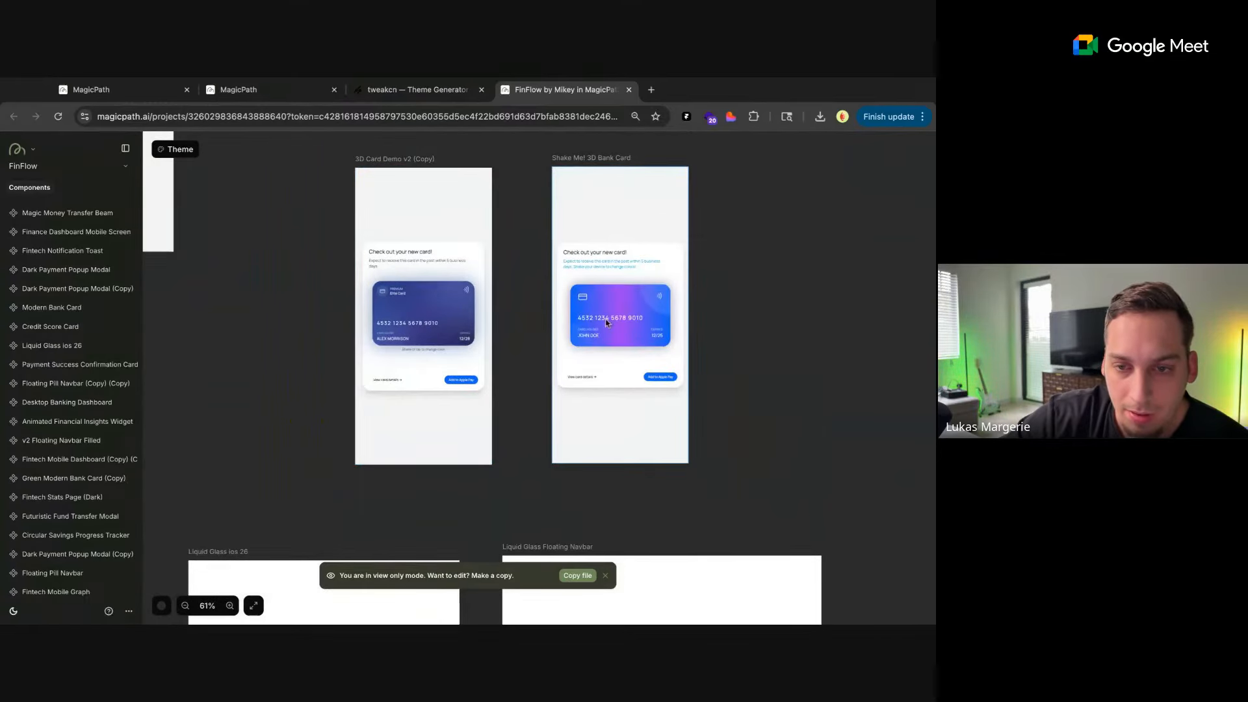
pyautogui.scroll(4, 606, 322)
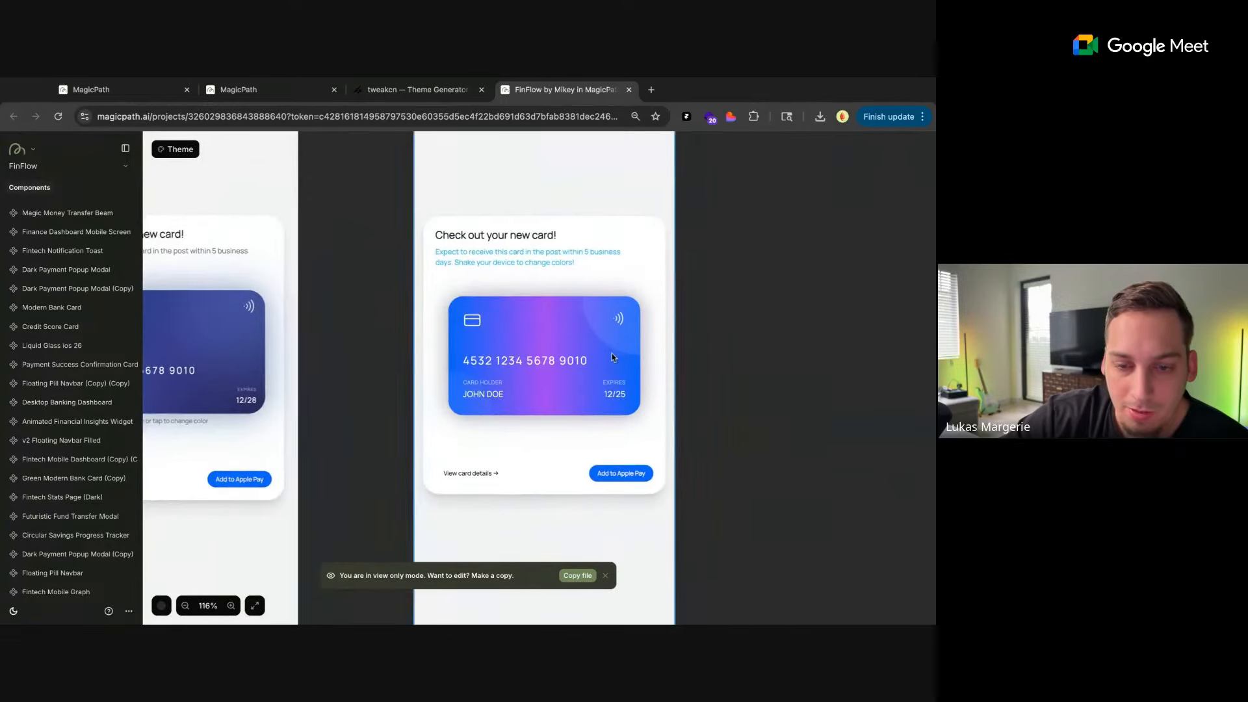
pyautogui.scroll(3, 566, 325)
pyautogui.hscroll(3, 566, 325)
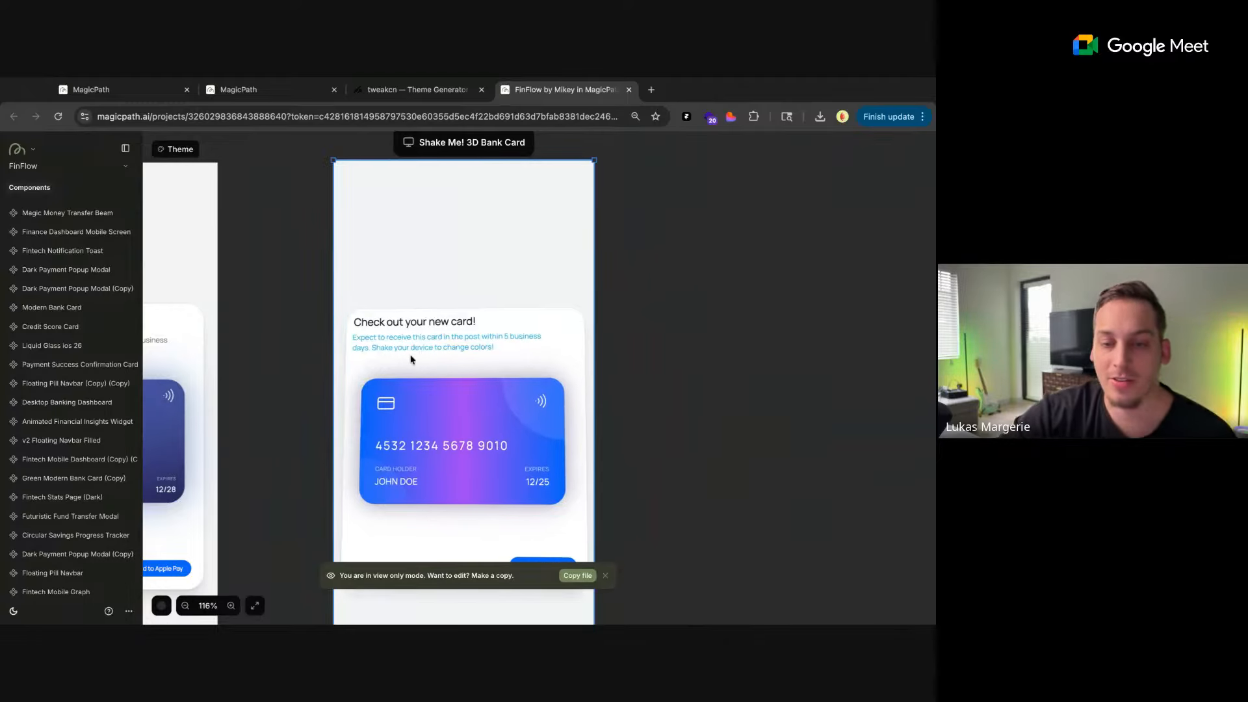
pyautogui.scroll(-5, 412, 359)
pyautogui.scroll(5, 442, 453)
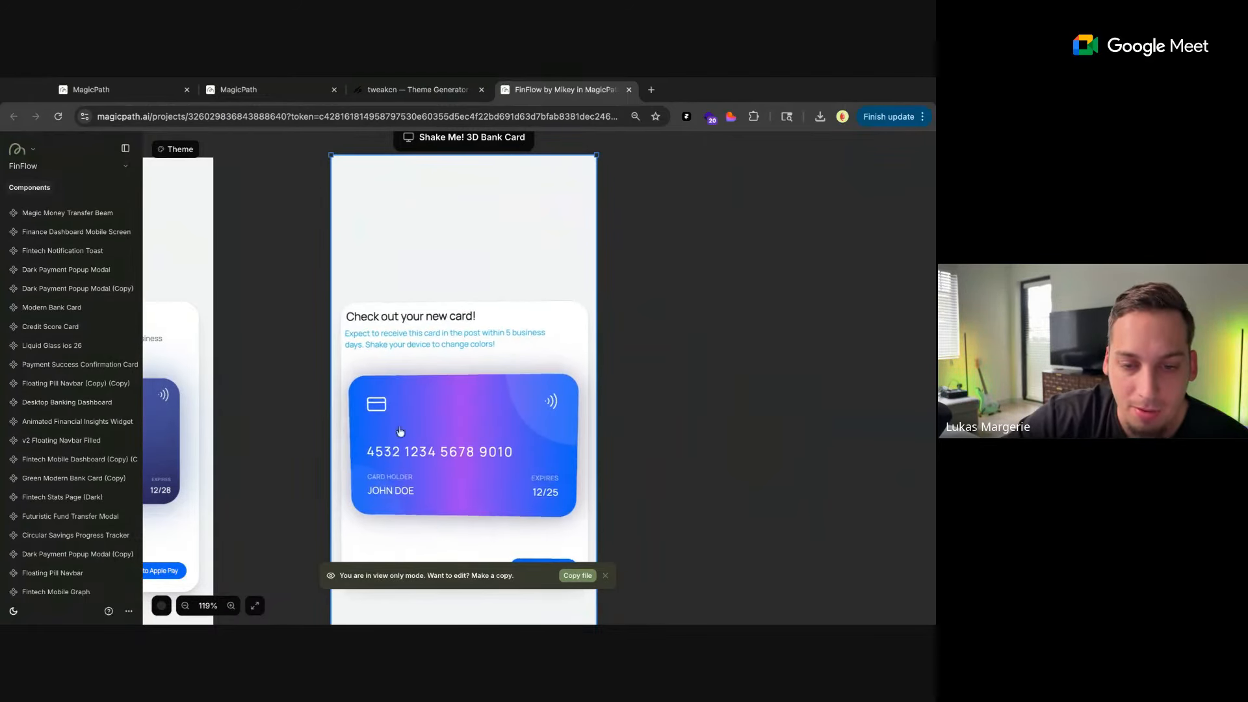
pyautogui.scroll(-3, 676, 364)
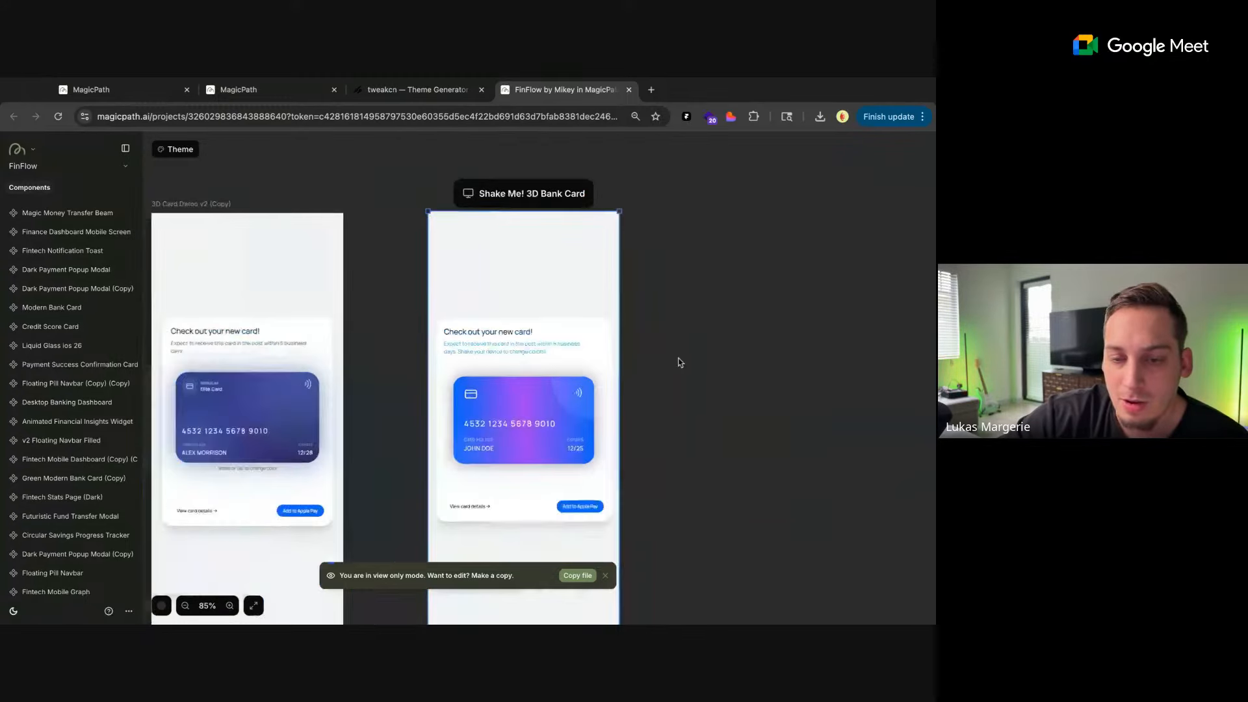
pyautogui.scroll(-5, 680, 362)
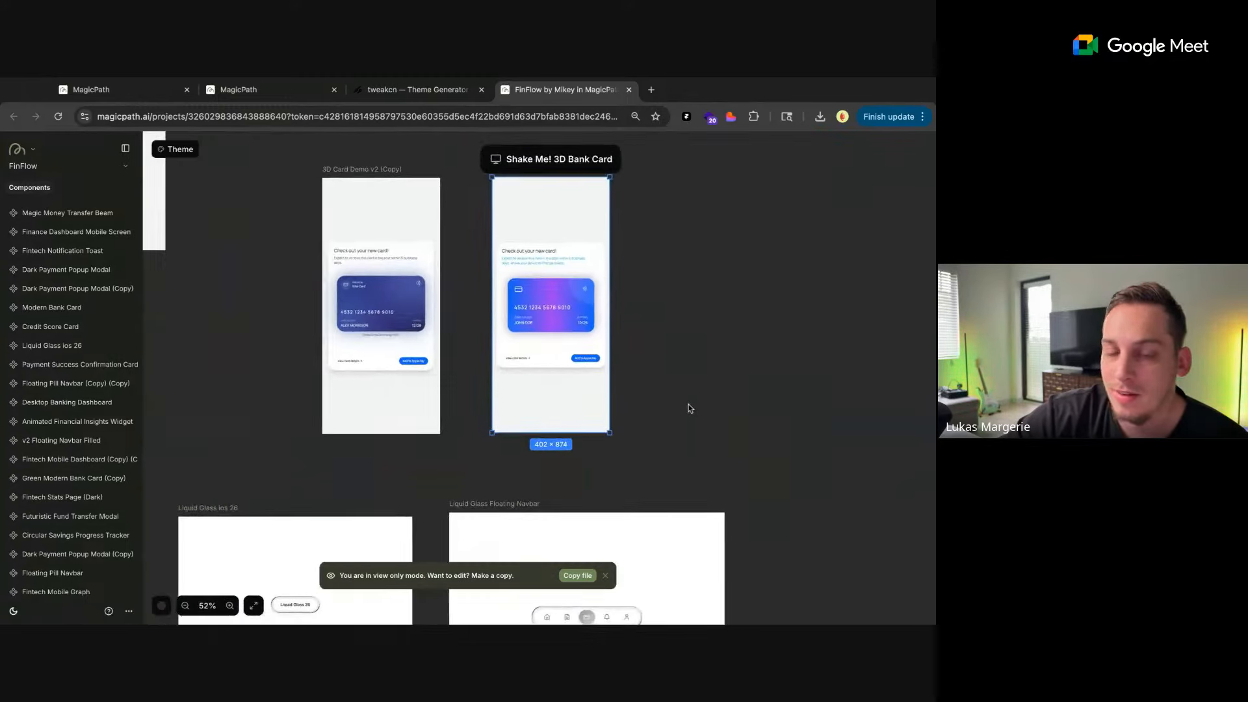
# Deselect the Shake Me! 3D Bank Card and look over the Liquid Glass components, Credit Score Cards and Dark Transfer Money screen below
pyautogui.scroll(-1, 690, 408)
pyautogui.scroll(1, 690, 408)
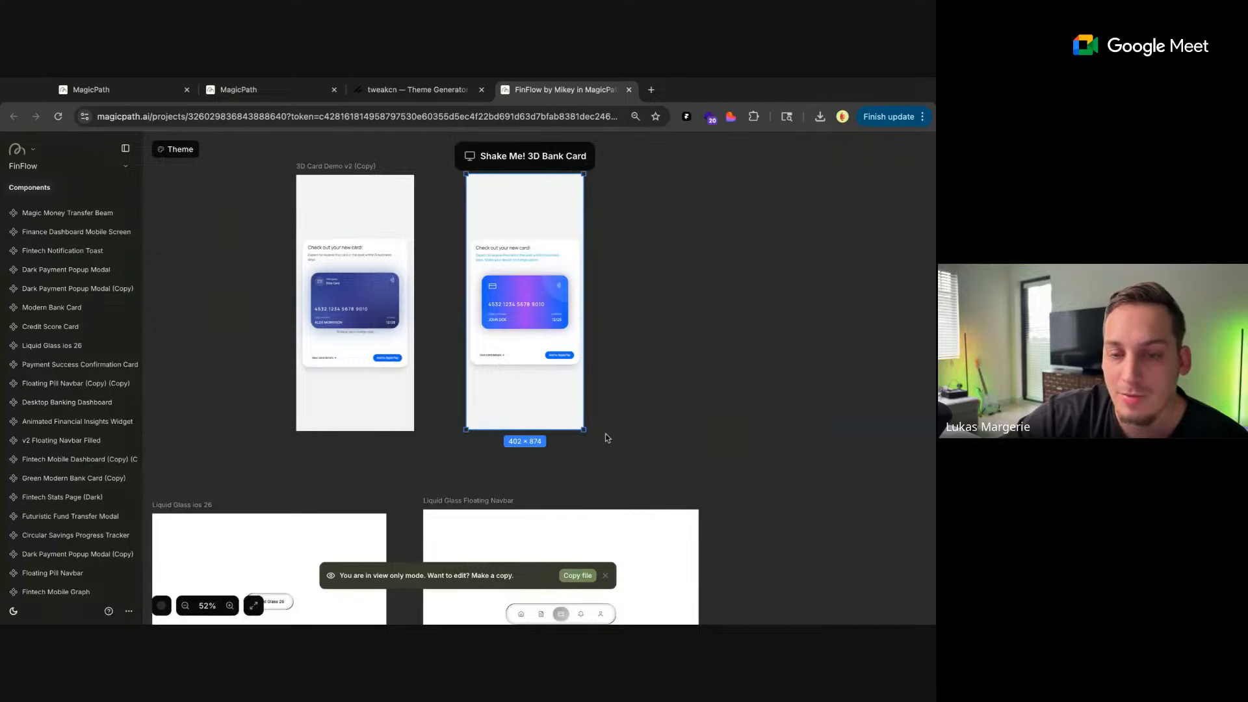
pyautogui.scroll(1, 653, 379)
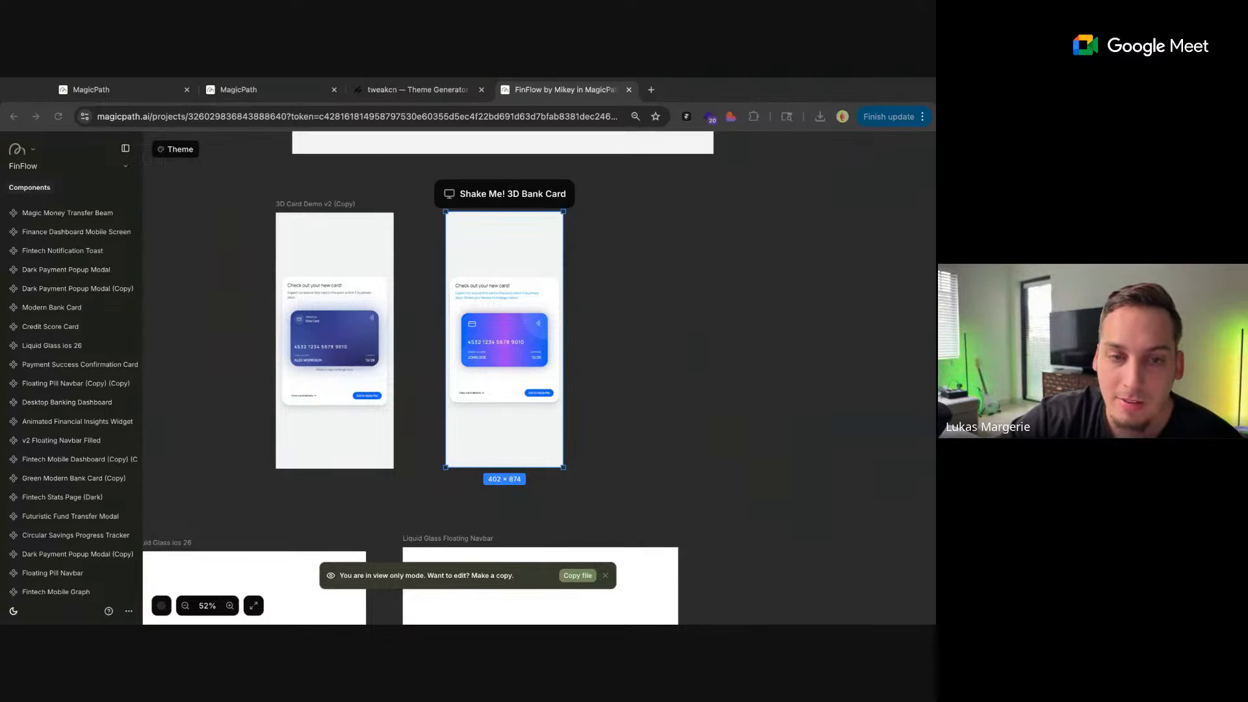
pyautogui.click(650, 220)
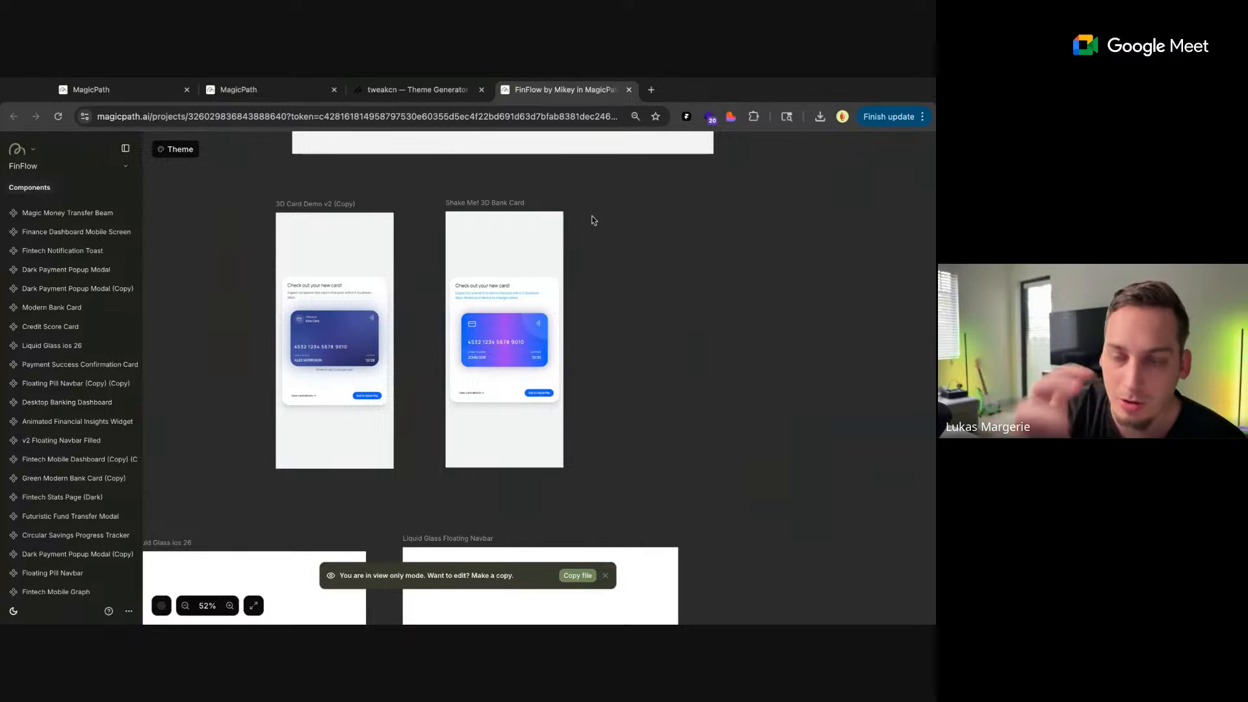
pyautogui.scroll(-5, 629, 305)
pyautogui.scroll(-3, 629, 306)
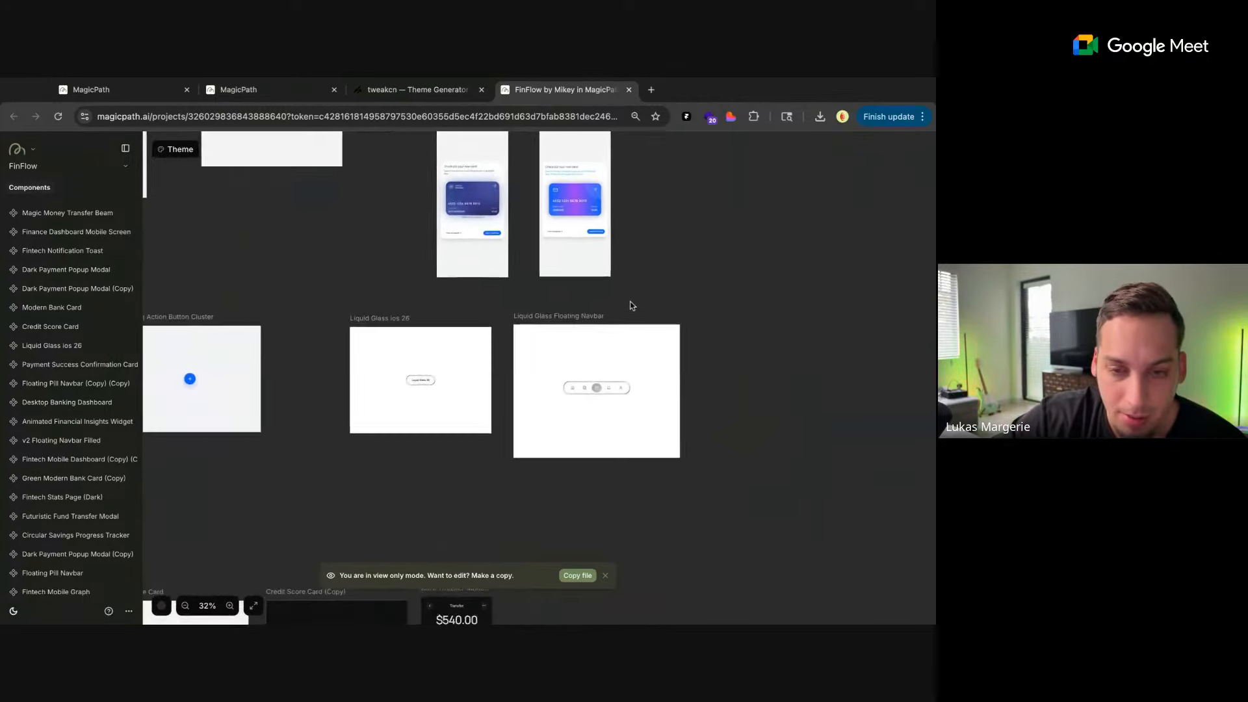
pyautogui.scroll(-5, 499, 318)
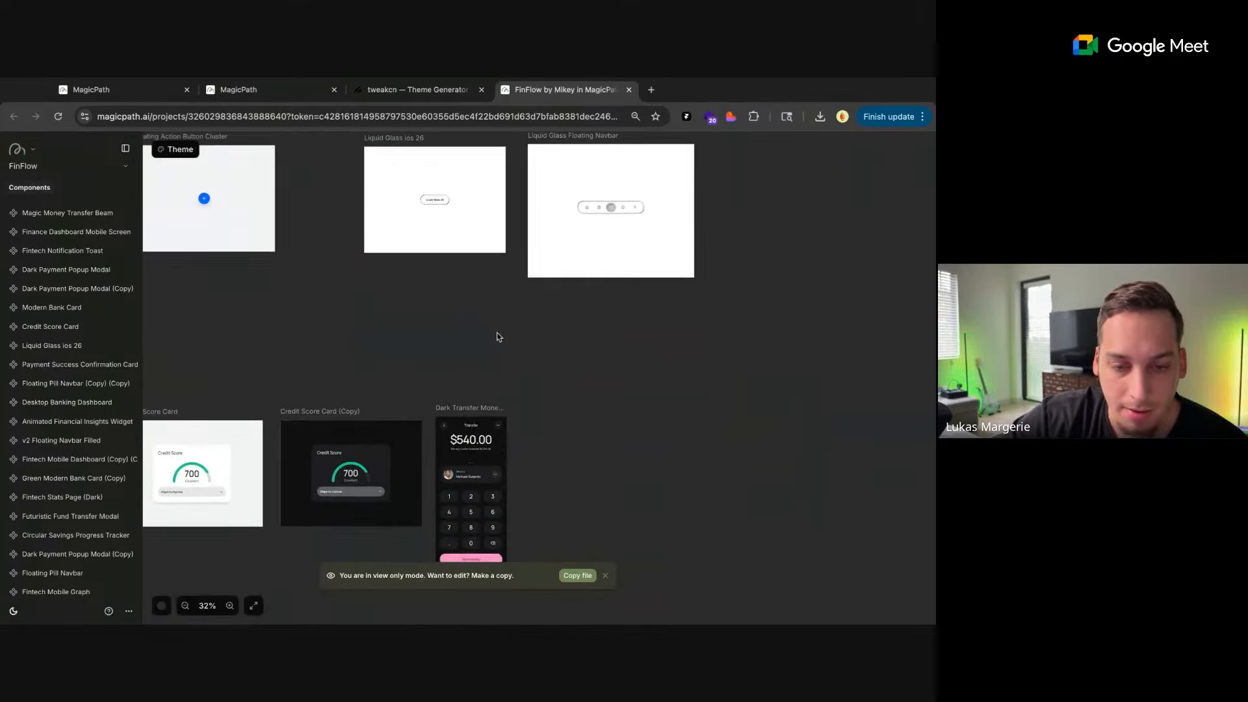
pyautogui.scroll(2, 497, 337)
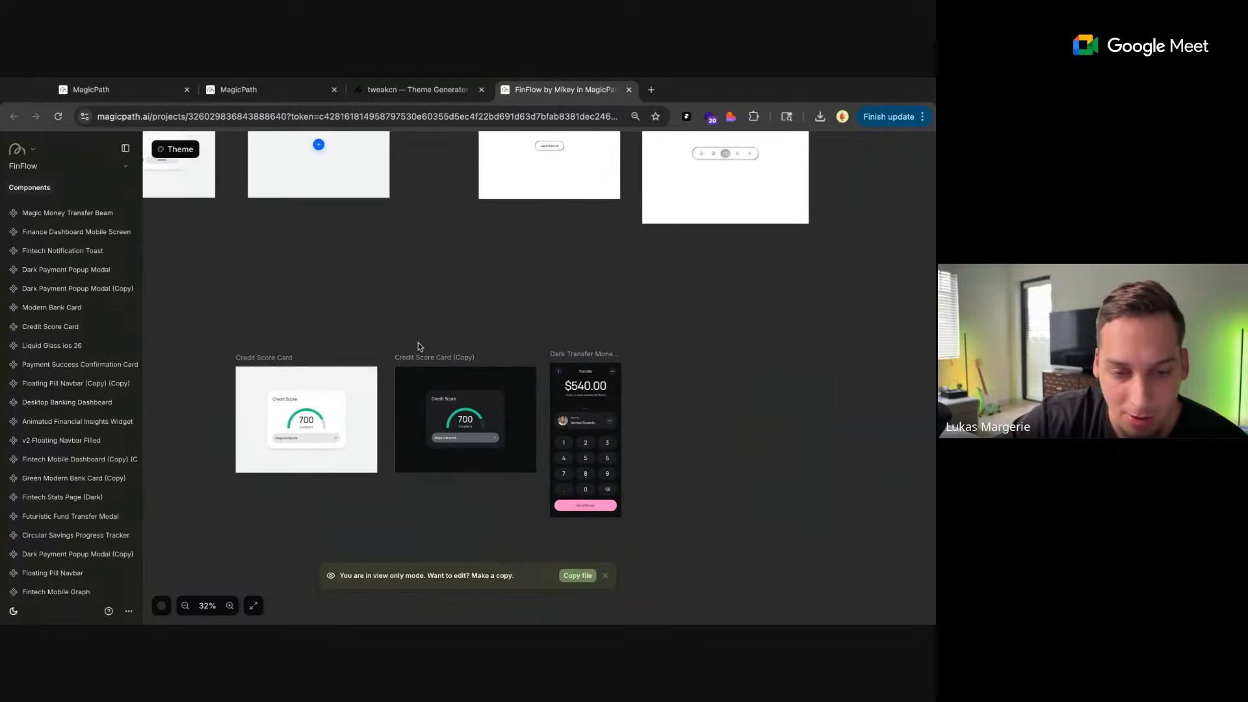
pyautogui.hscroll(-5, 418, 342)
pyautogui.hscroll(-3, 418, 342)
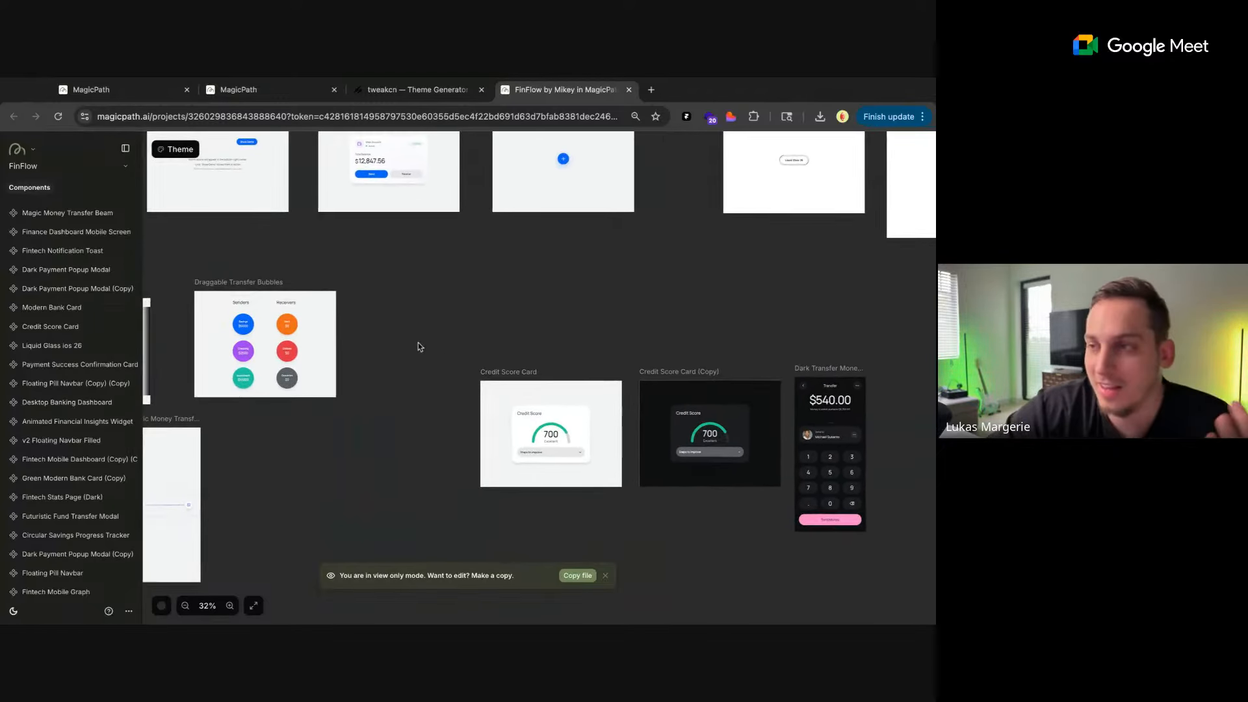
pyautogui.hscroll(-6, 539, 358)
pyautogui.scroll(-1, 540, 358)
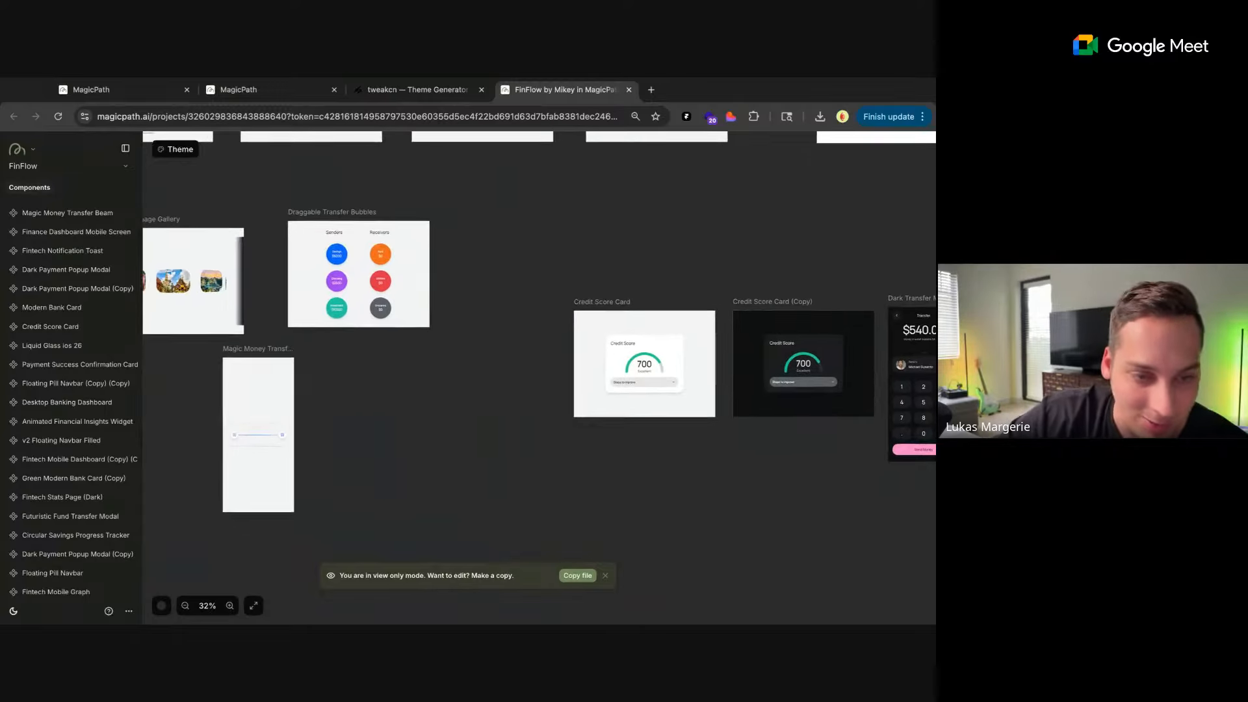
# Examine the 3D Rolling Image Gallery up close, along with the neighbouring Draggable Transfer Bubbles and Magic Money Transfer Beam
pyautogui.hscroll(-1, 192, 317)
pyautogui.scroll(3, 193, 317)
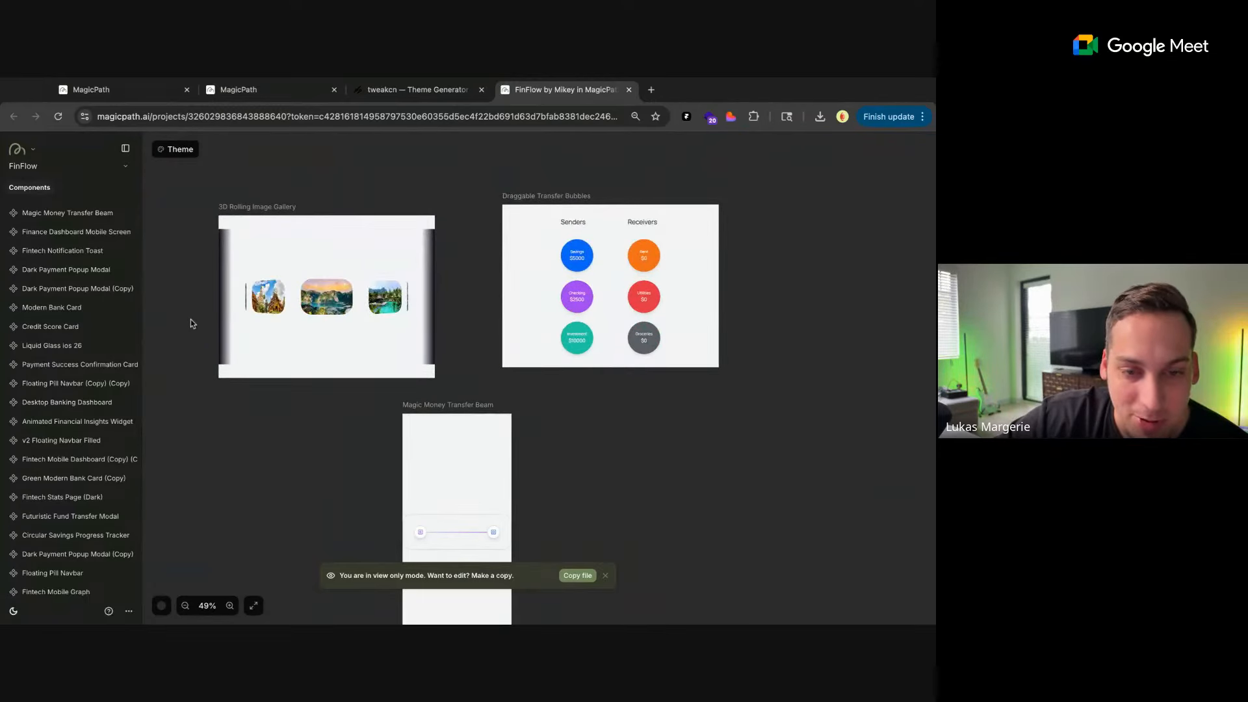
pyautogui.click(299, 289)
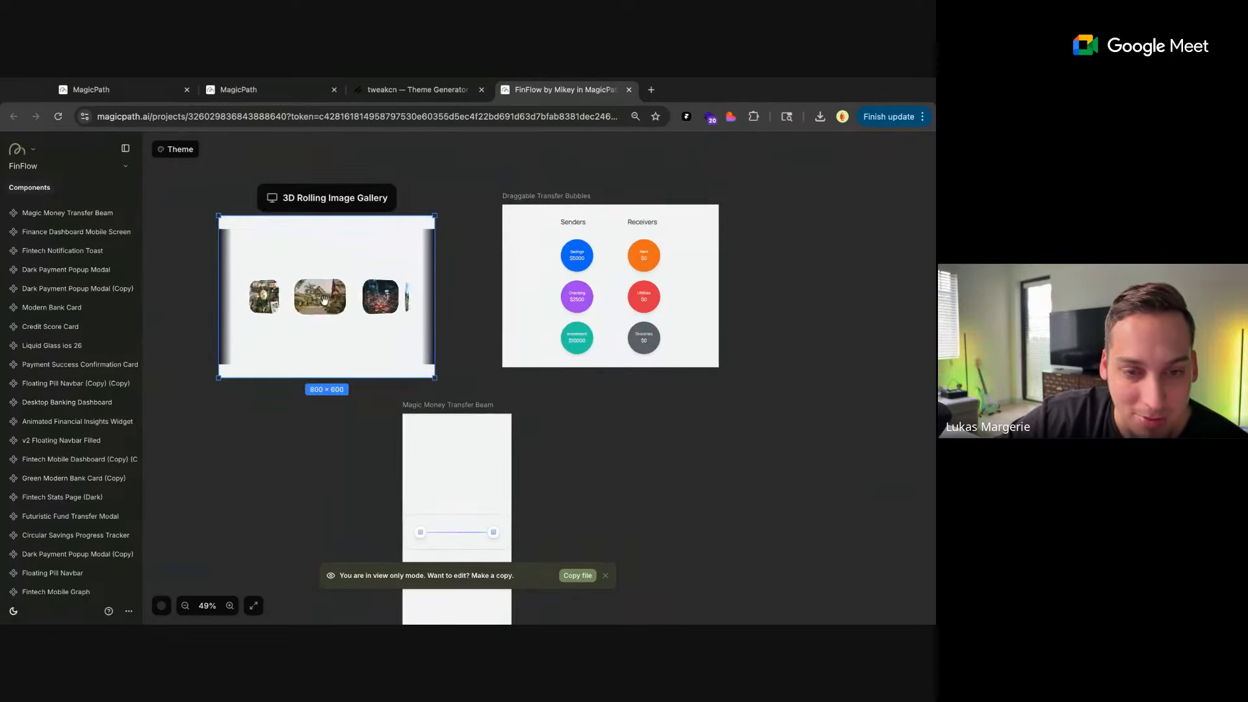
pyautogui.scroll(-2, 287, 416)
pyautogui.hscroll(1, 287, 416)
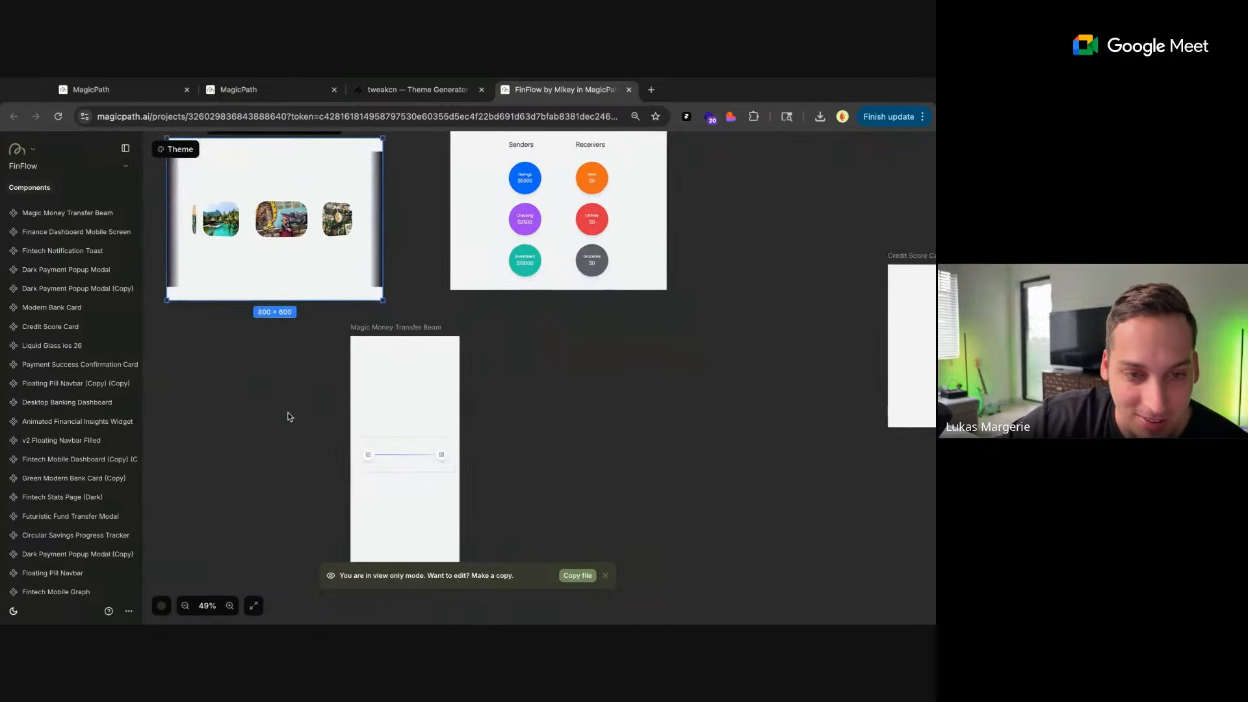
pyautogui.scroll(2, 287, 415)
pyautogui.hscroll(-2, 287, 416)
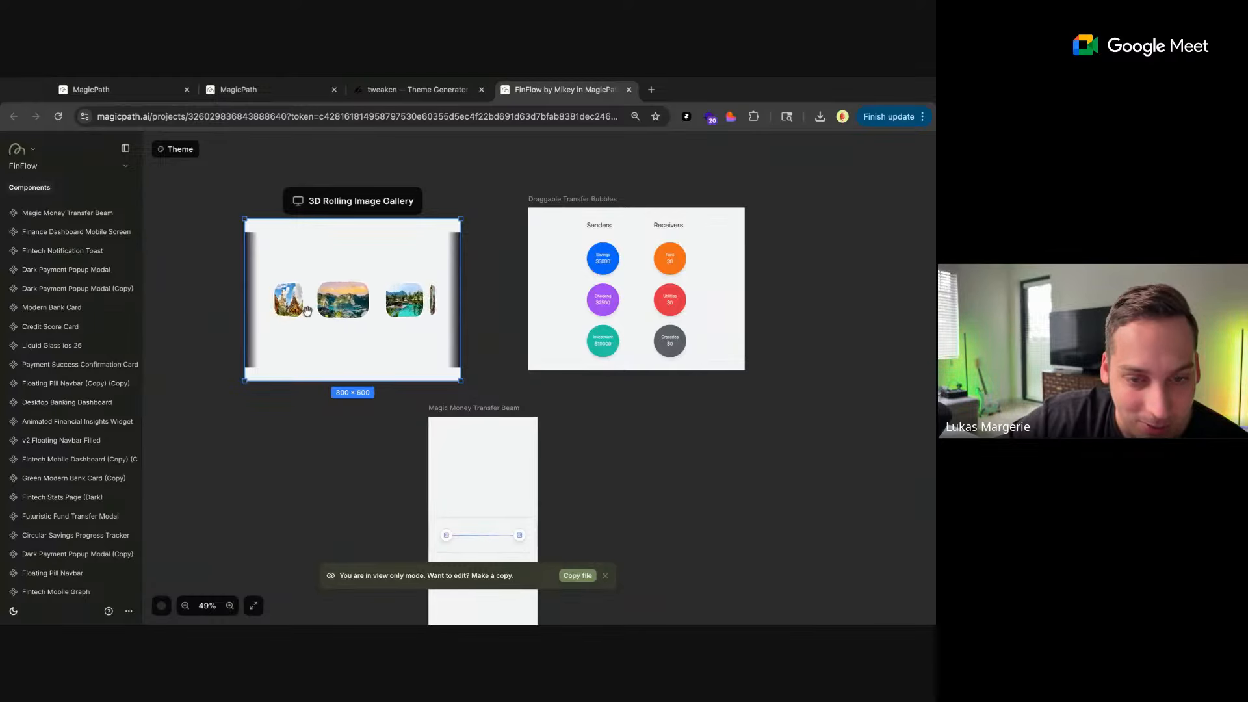
pyautogui.scroll(-5, 295, 418)
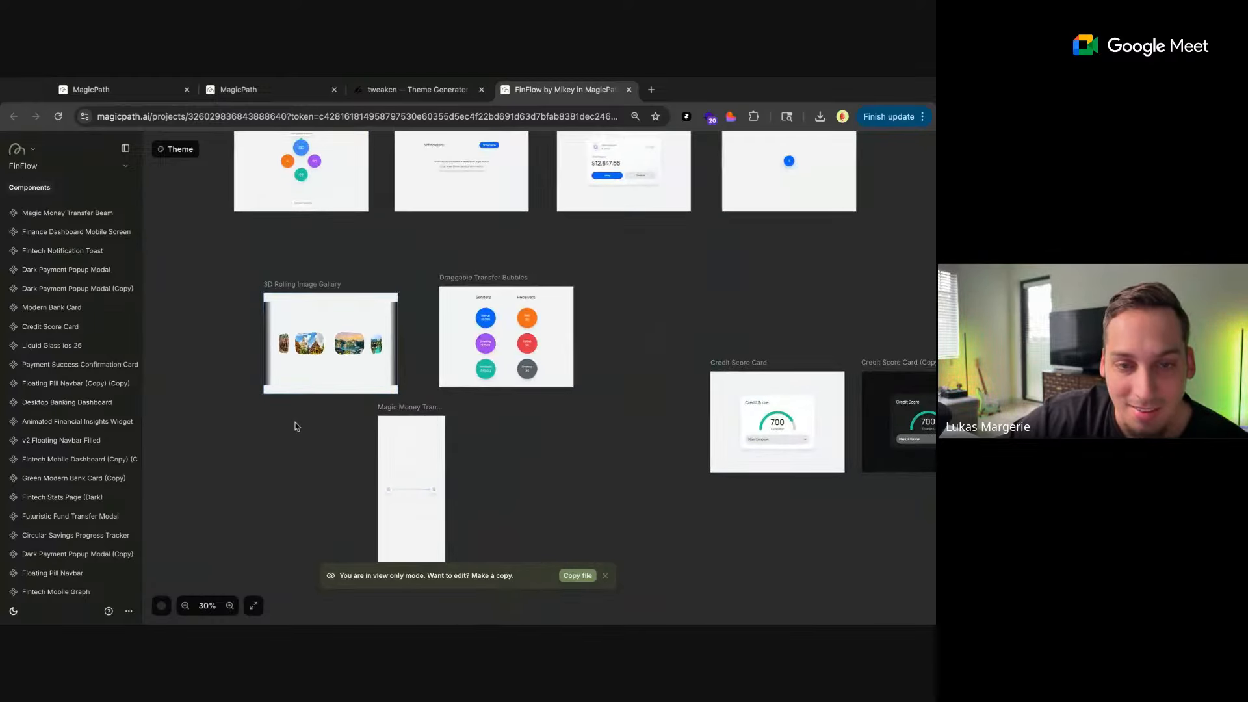
# Examine the Account Switcher Blob Cluster up close in the row above the image gallery
pyautogui.hscroll(-3, 274, 413)
pyautogui.scroll(2, 353, 451)
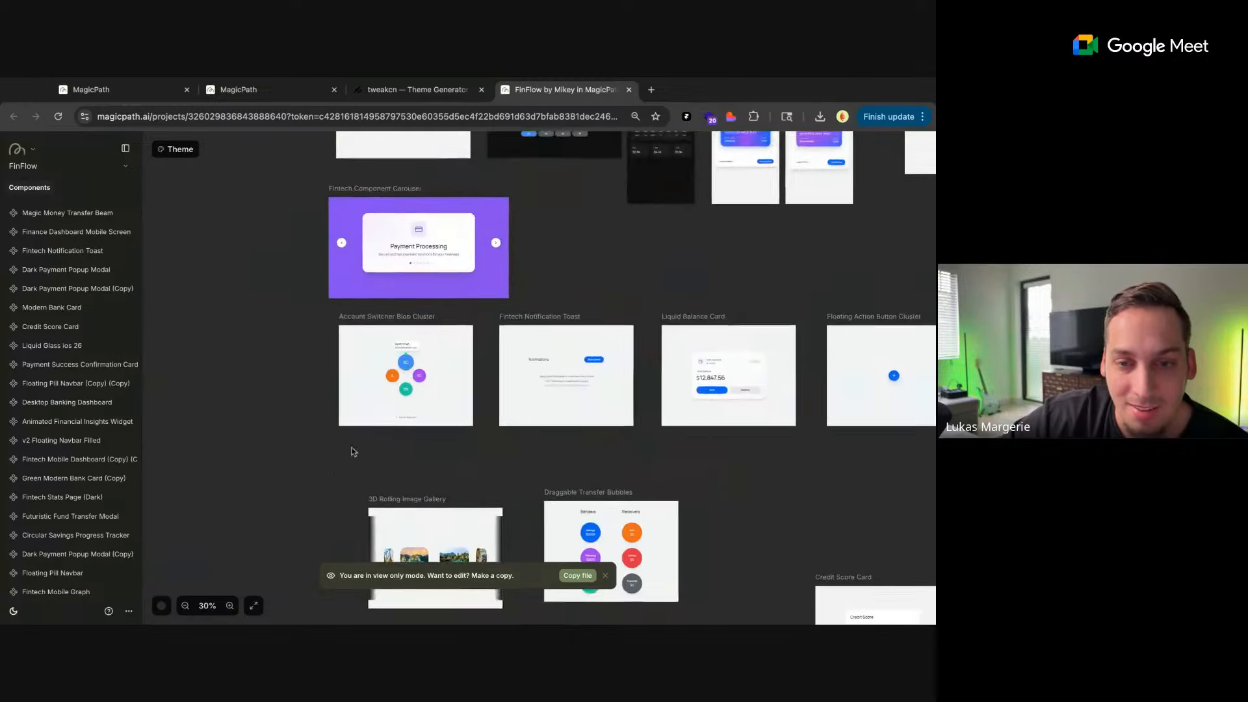
pyautogui.scroll(2, 564, 272)
pyautogui.scroll(-3, 510, 335)
pyautogui.scroll(5, 453, 377)
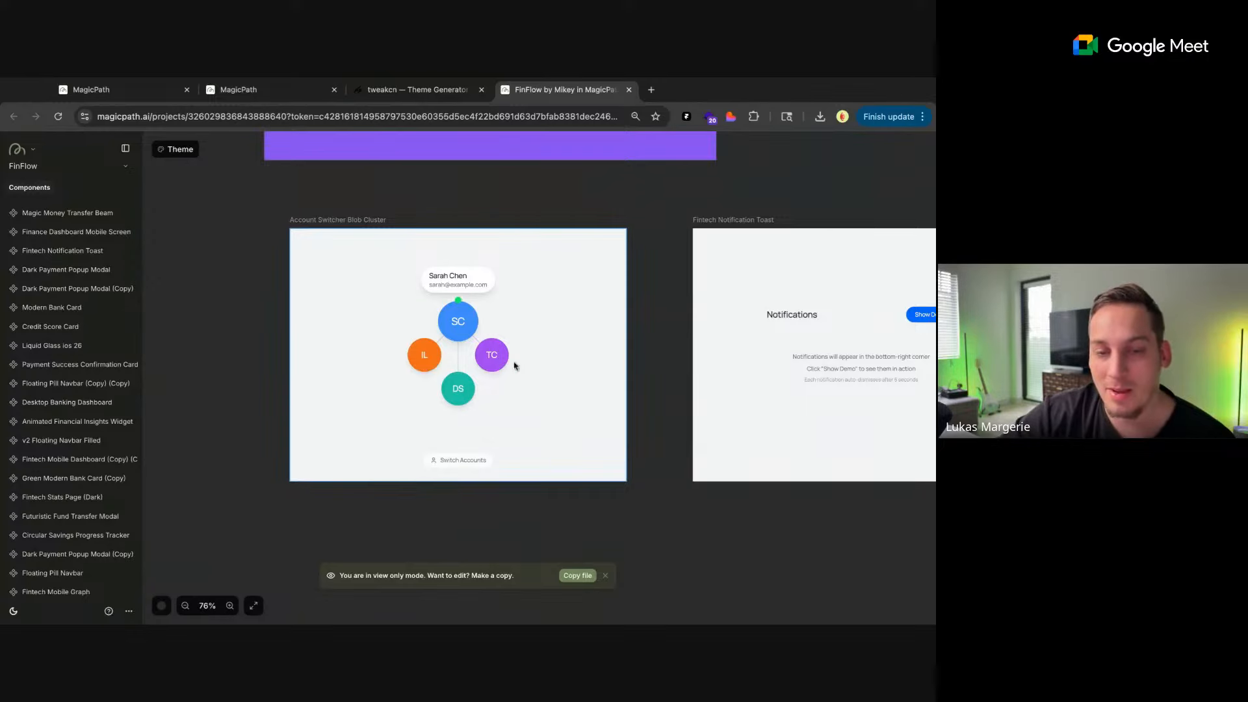
pyautogui.scroll(-3, 446, 199)
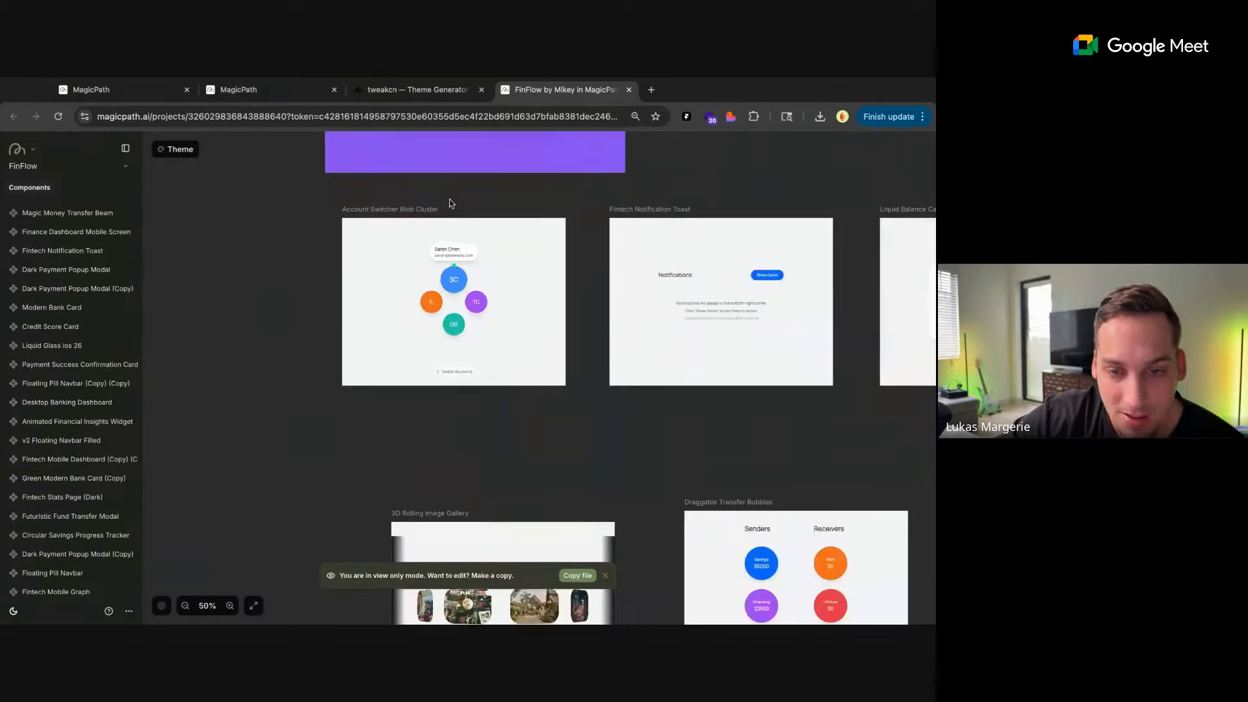
# Look over the Fintech Component Carousel and examine the Animated Bar Chart (Dark Mode) up close
pyautogui.scroll(3, 596, 195)
pyautogui.hscroll(2, 565, 241)
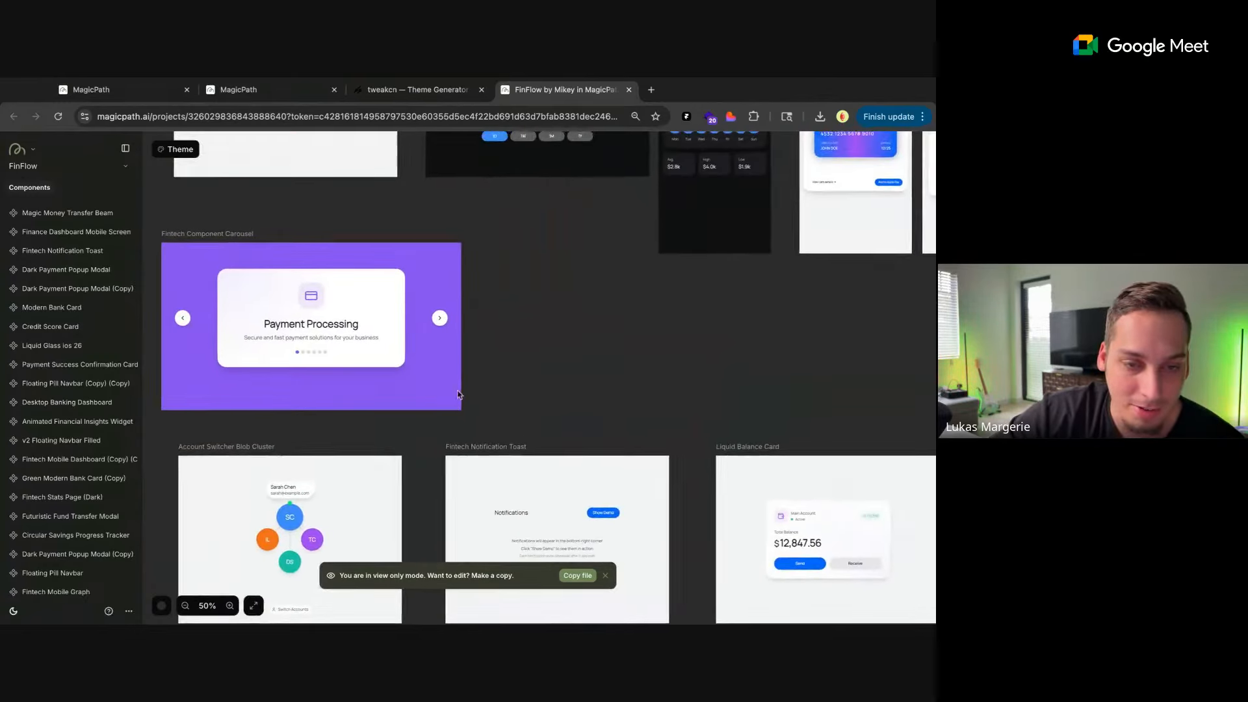
pyautogui.scroll(3, 540, 289)
pyautogui.hscroll(-1, 539, 289)
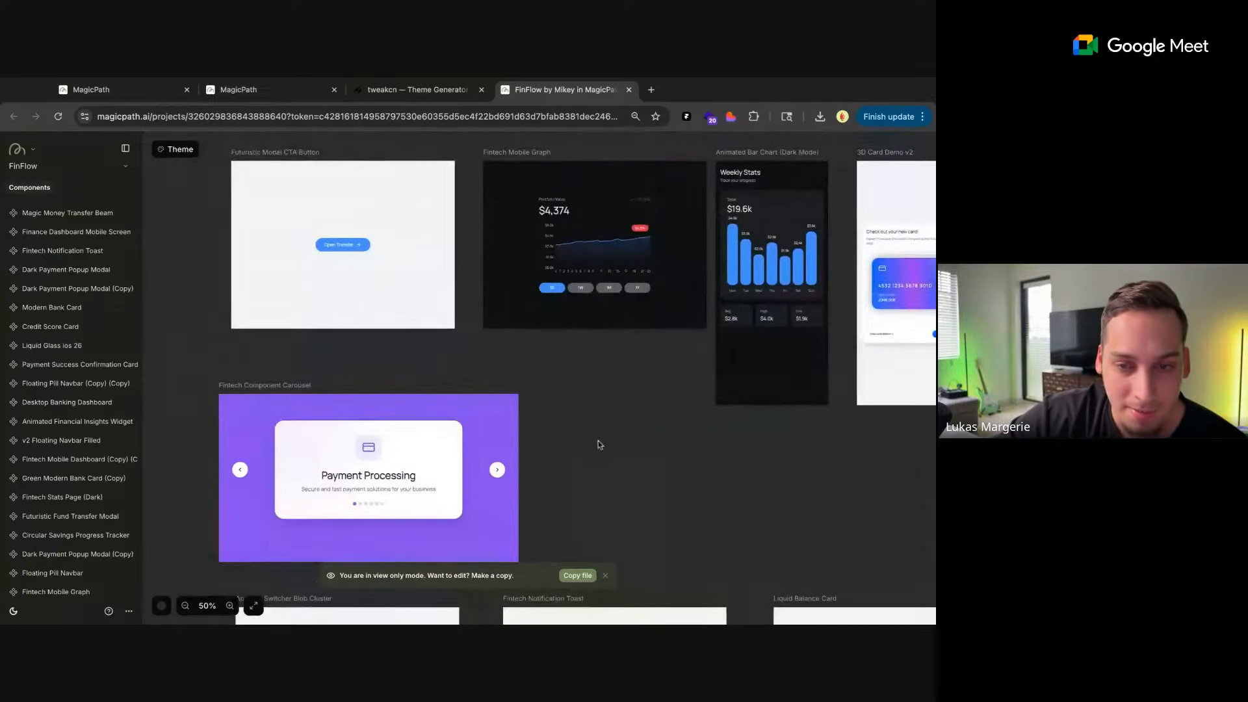
pyautogui.hscroll(3, 632, 353)
pyautogui.scroll(1, 633, 353)
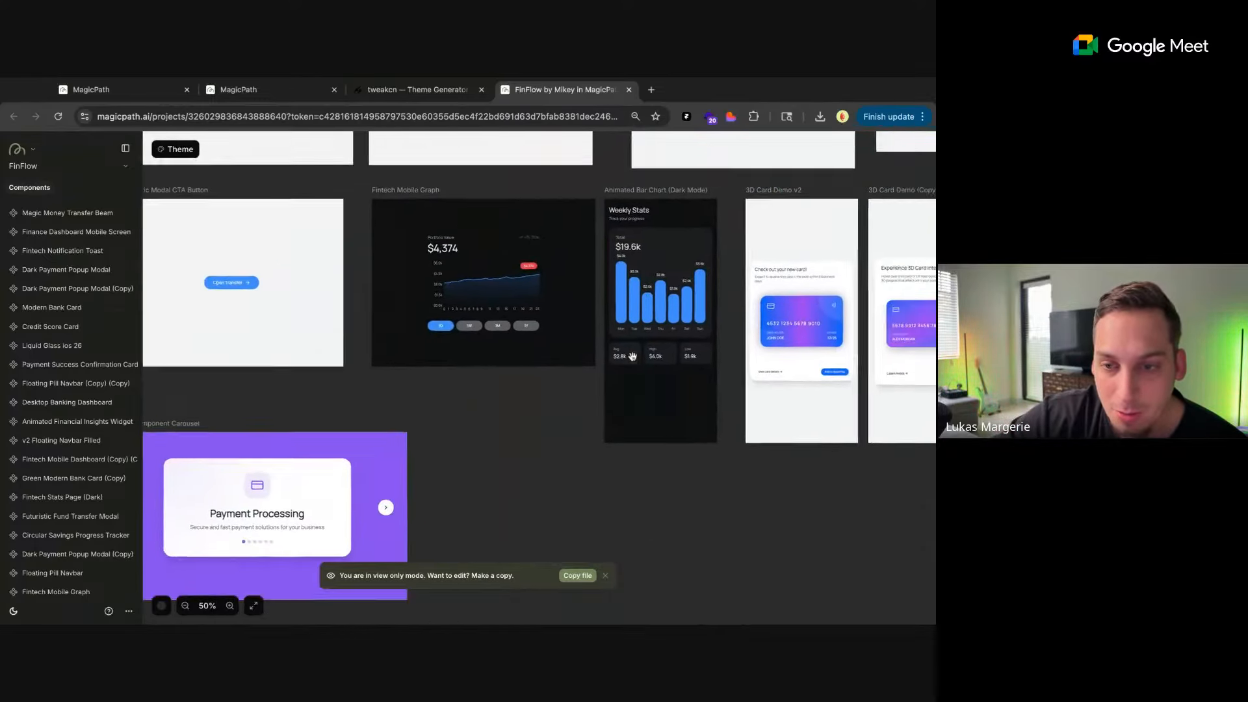
pyautogui.scroll(5, 559, 321)
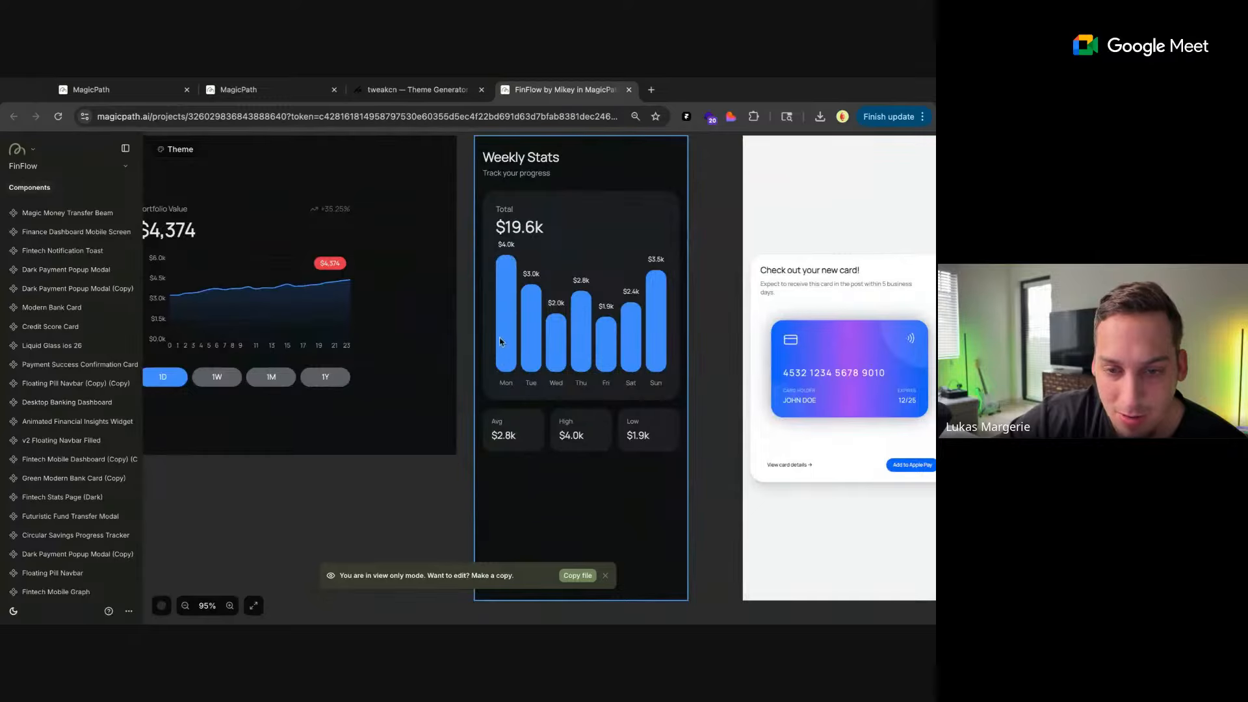
pyautogui.scroll(-5, 476, 405)
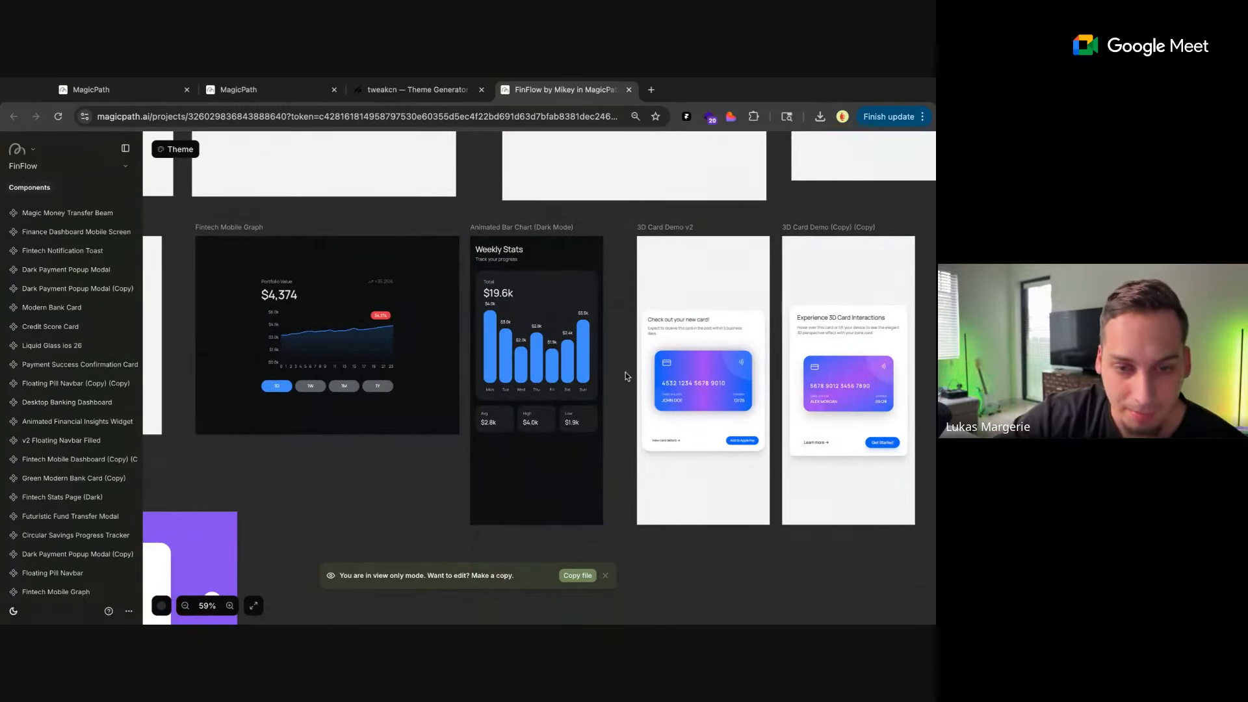
# Examine the Fintech Mobile Graph up close, try its 1D range, and compare it with the Animated Bar Chart (Dark Mode)
pyautogui.moveTo(590, 358); pyautogui.dragTo(744, 345)
pyautogui.scroll(6, 440, 326)
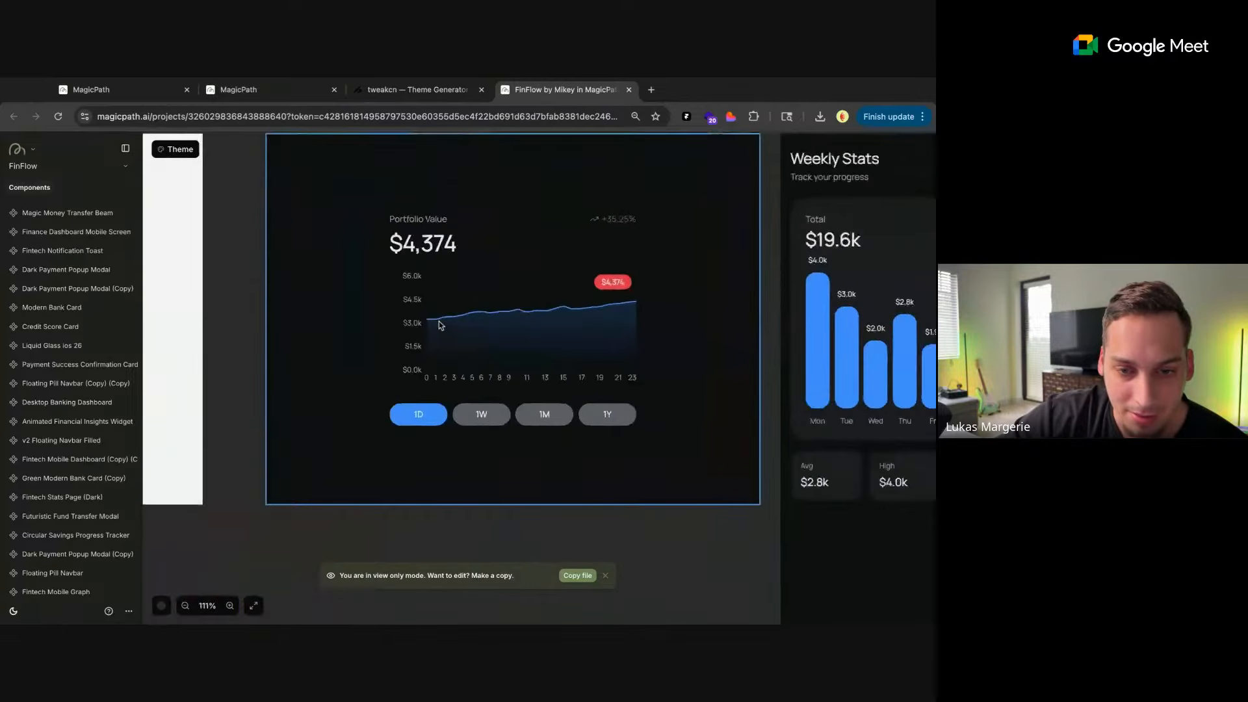
pyautogui.scroll(-5, 440, 326)
pyautogui.scroll(-2, 440, 326)
pyautogui.click(446, 333)
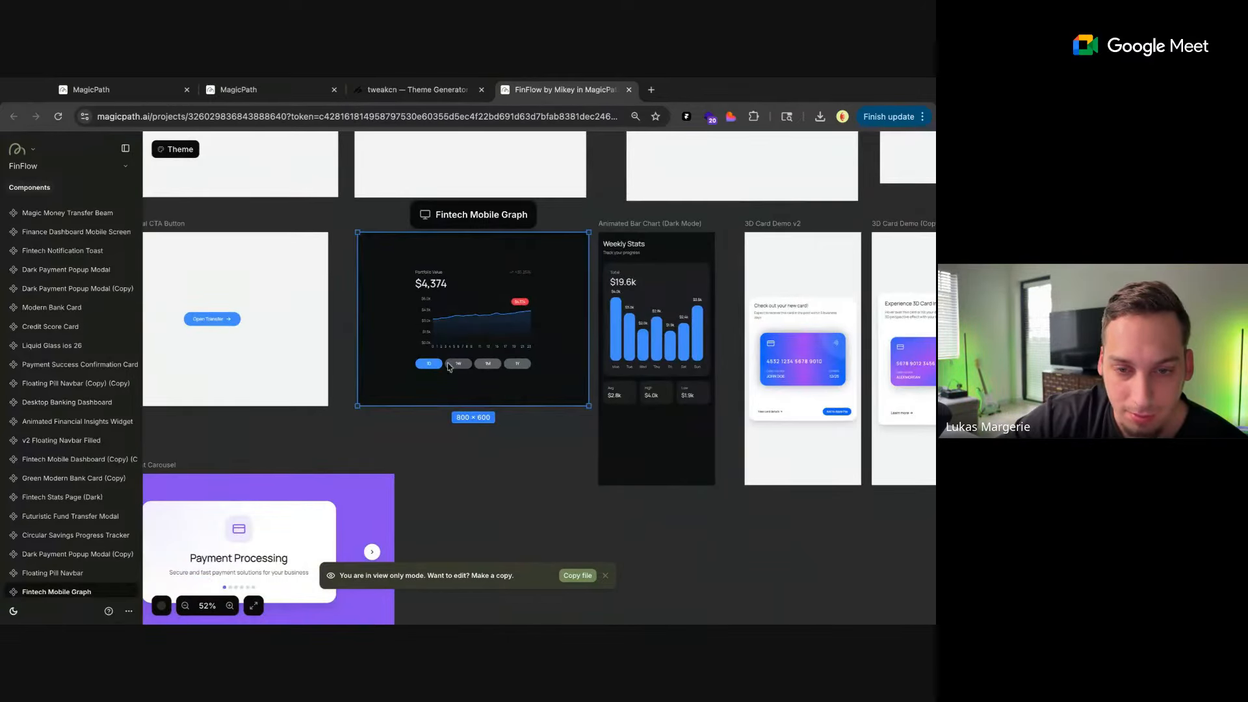
pyautogui.click(429, 366)
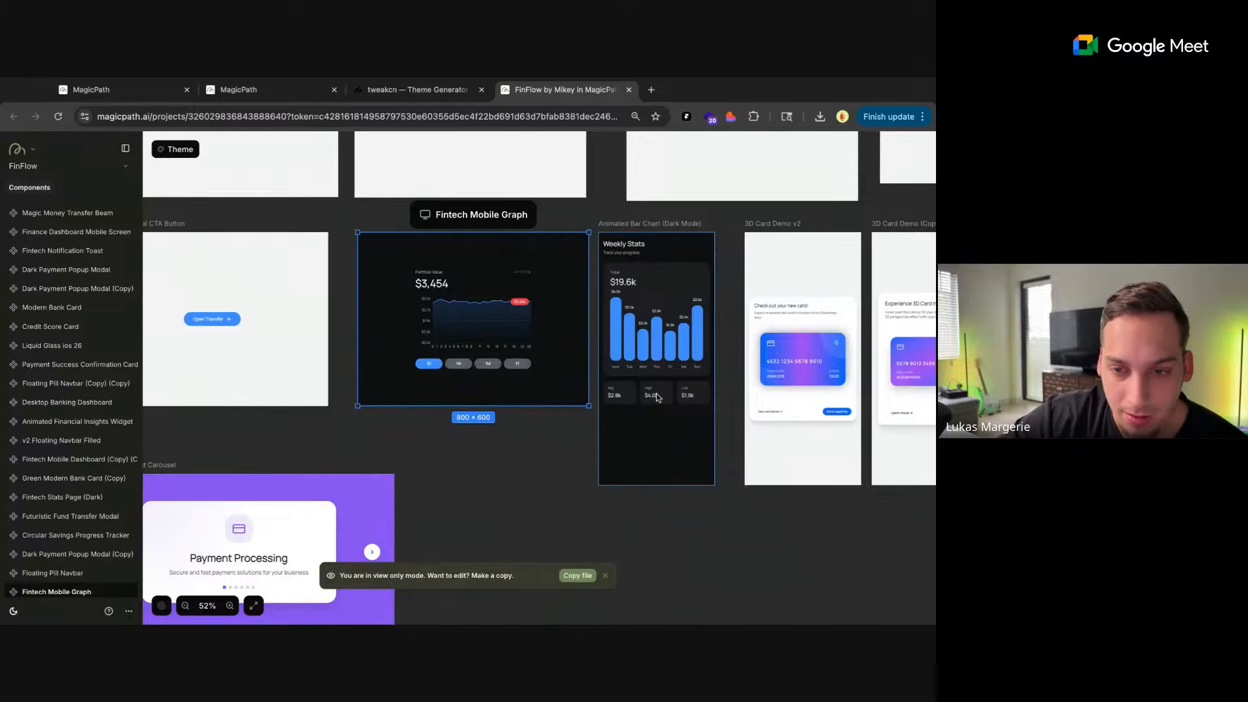
pyautogui.click(629, 400)
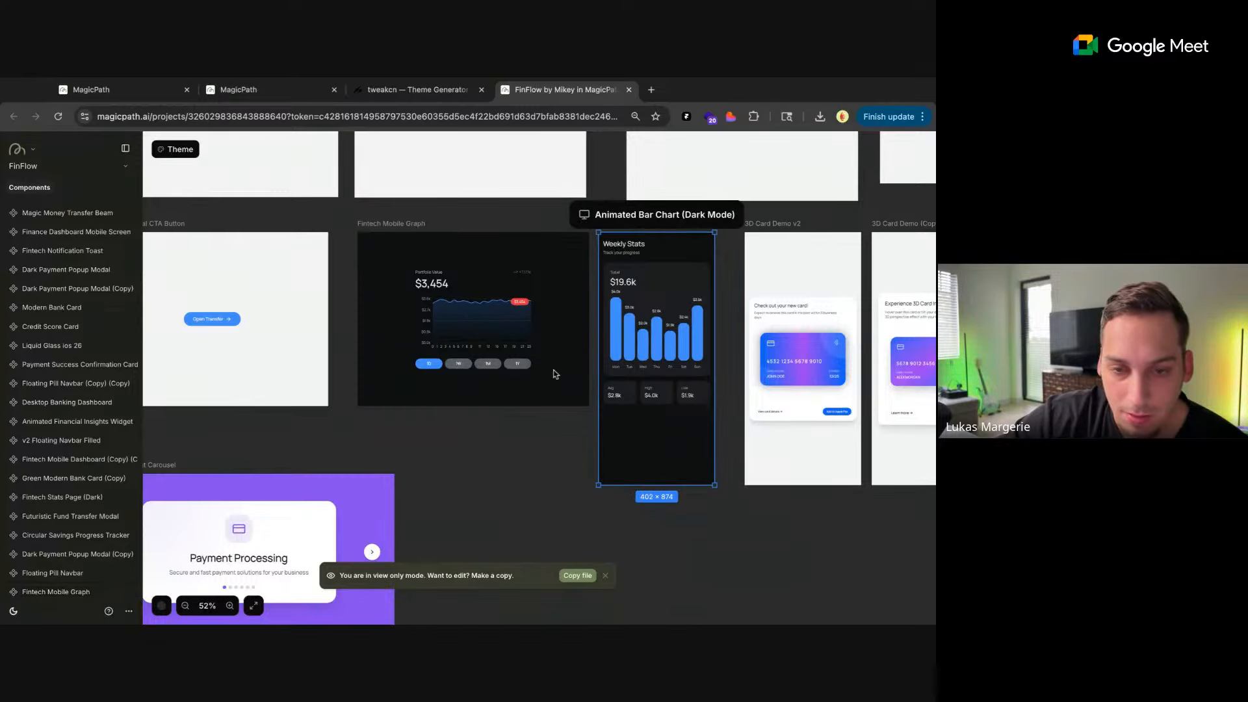
# Try the 1Y, 1W and 1M ranges of the Fintech Mobile Graph, finish on 1Y, and deselect the component
pyautogui.click(511, 368)
pyautogui.click(512, 364)
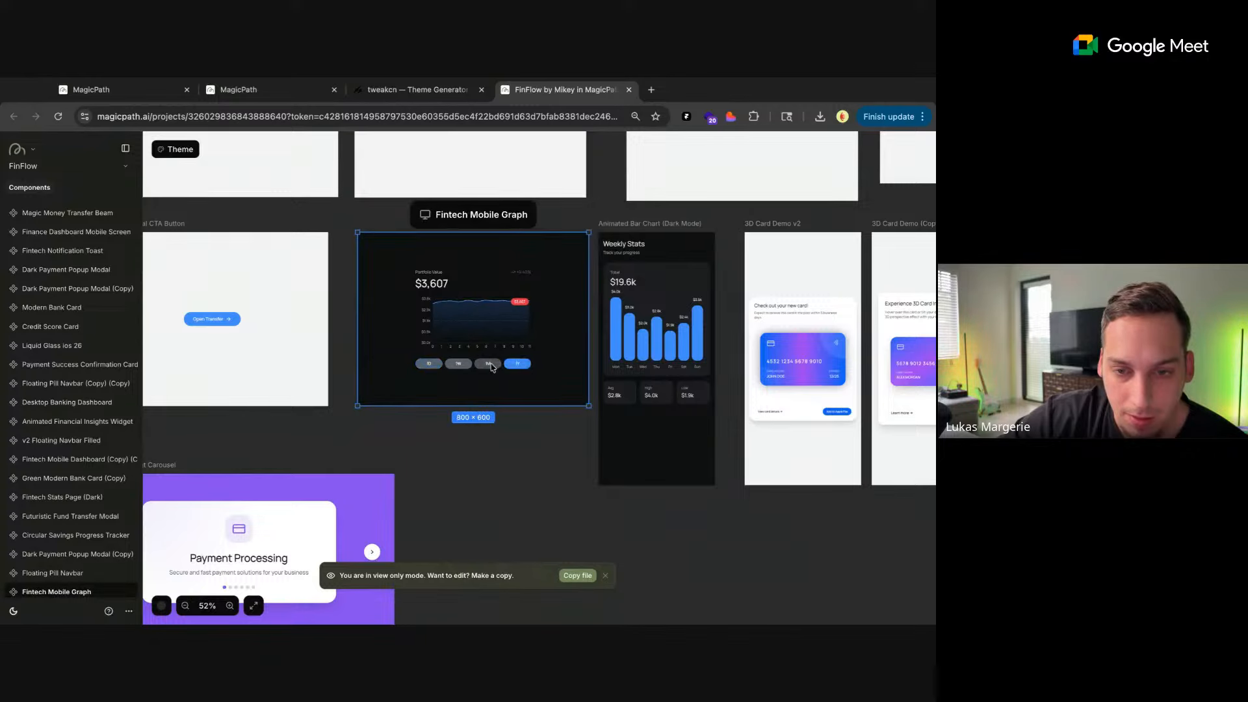
pyautogui.click(457, 364)
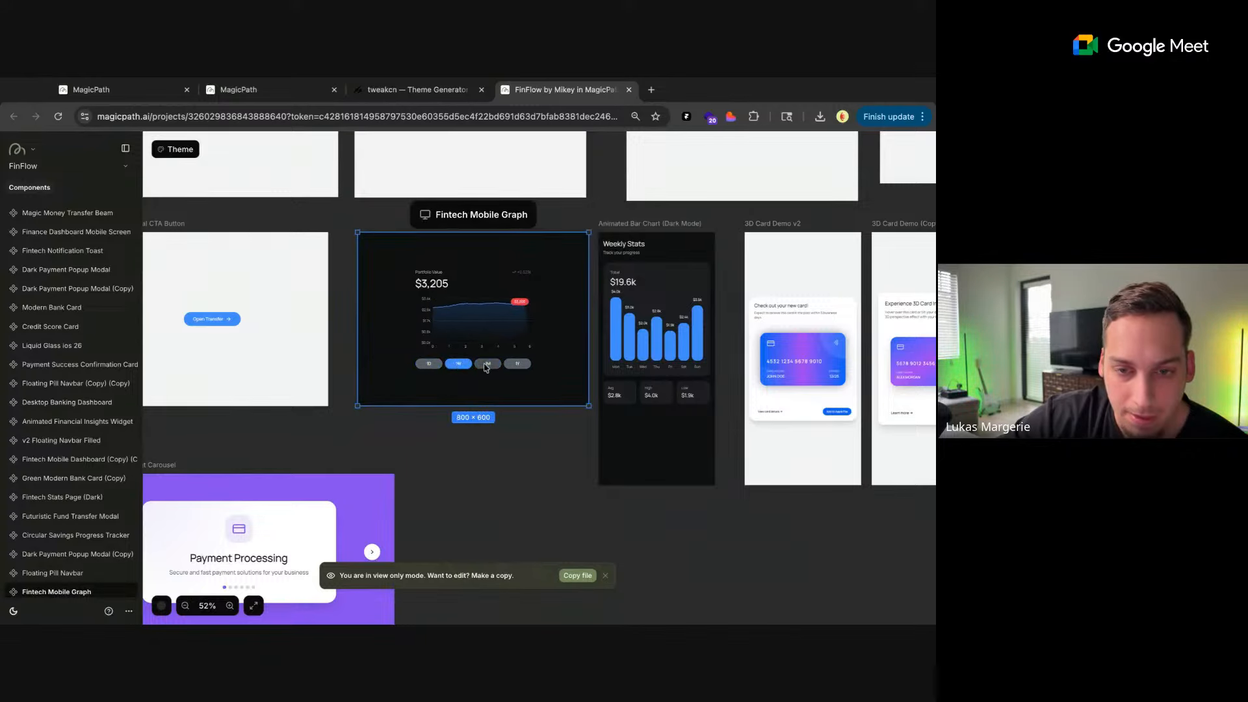
pyautogui.click(487, 365)
pyautogui.click(520, 366)
pyautogui.click(501, 446)
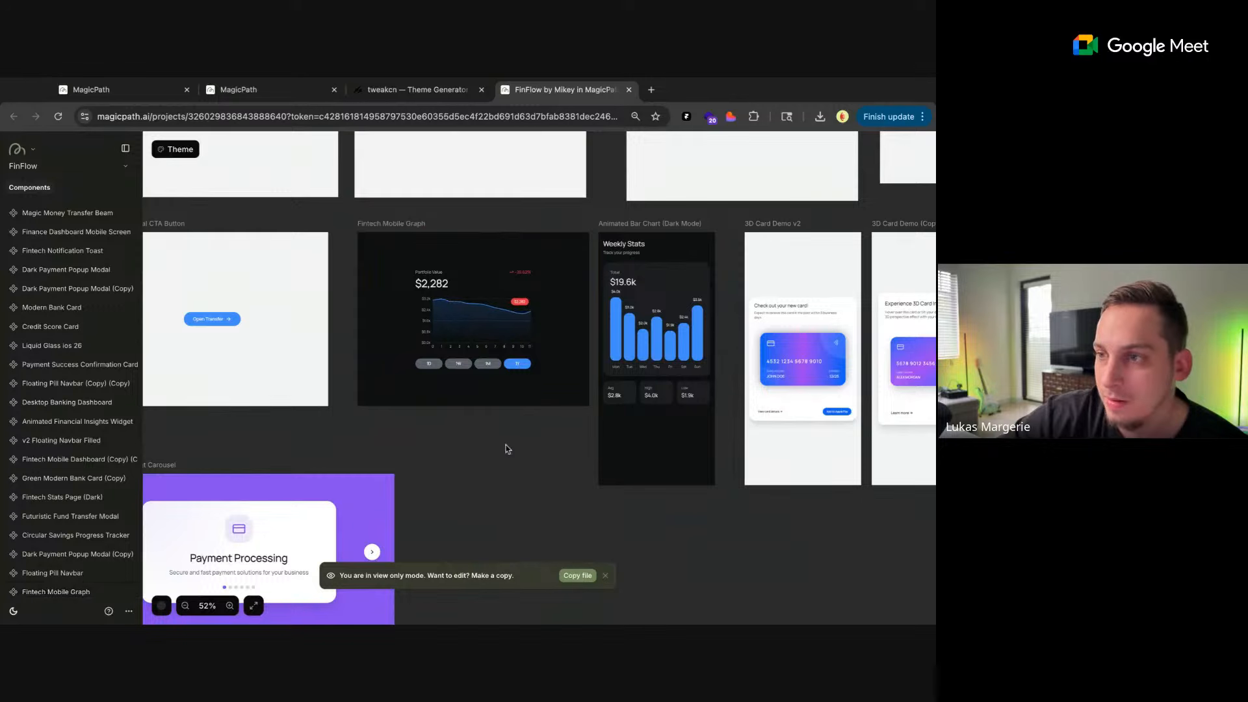
# Open the Contra community page contra.com/community/topic/magicpathchallenge/recent in a new browser tab
pyautogui.scroll(5, 524, 436)
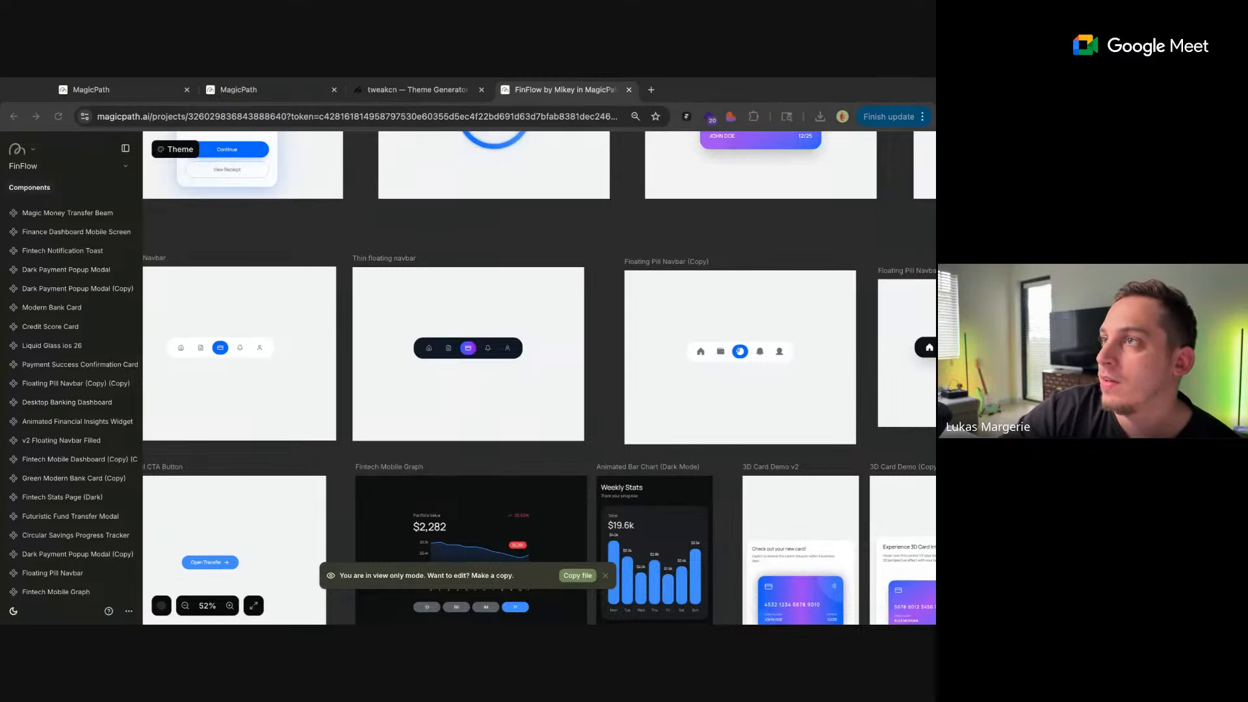
pyautogui.click(651, 90)
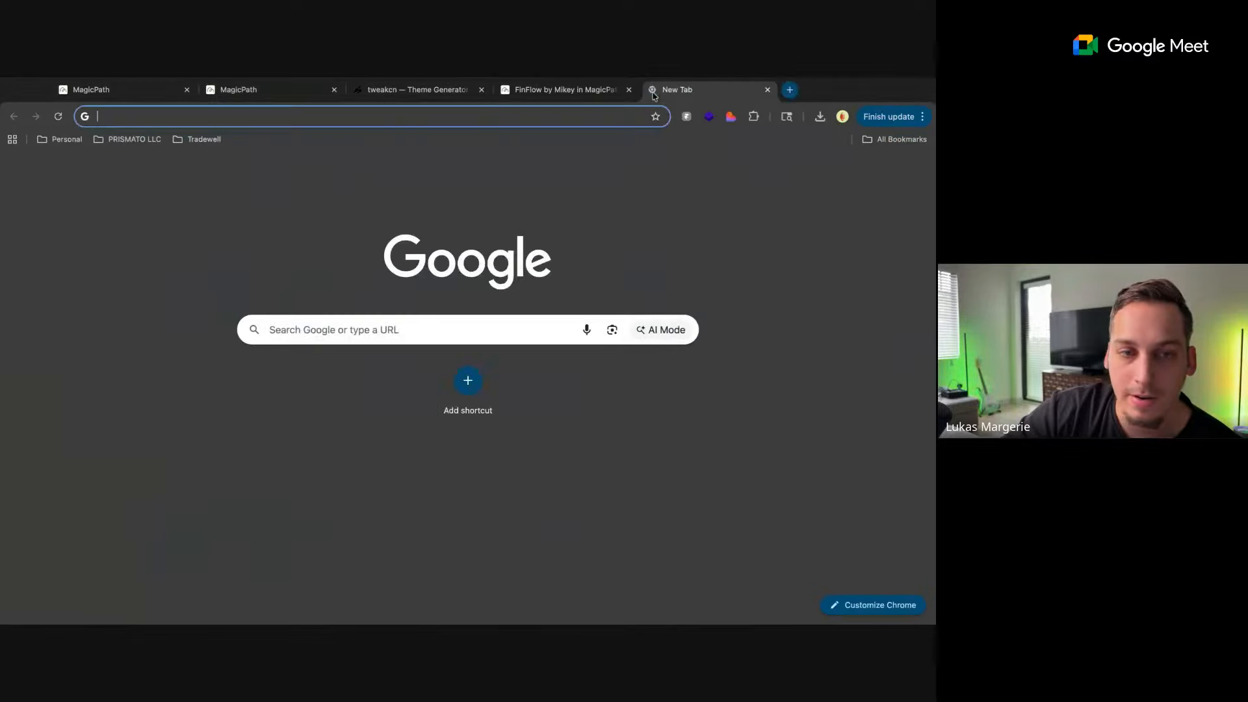
pyautogui.write('https://contra.com/community/topic/magicpathchallenge/recent')
pyautogui.press('Return')
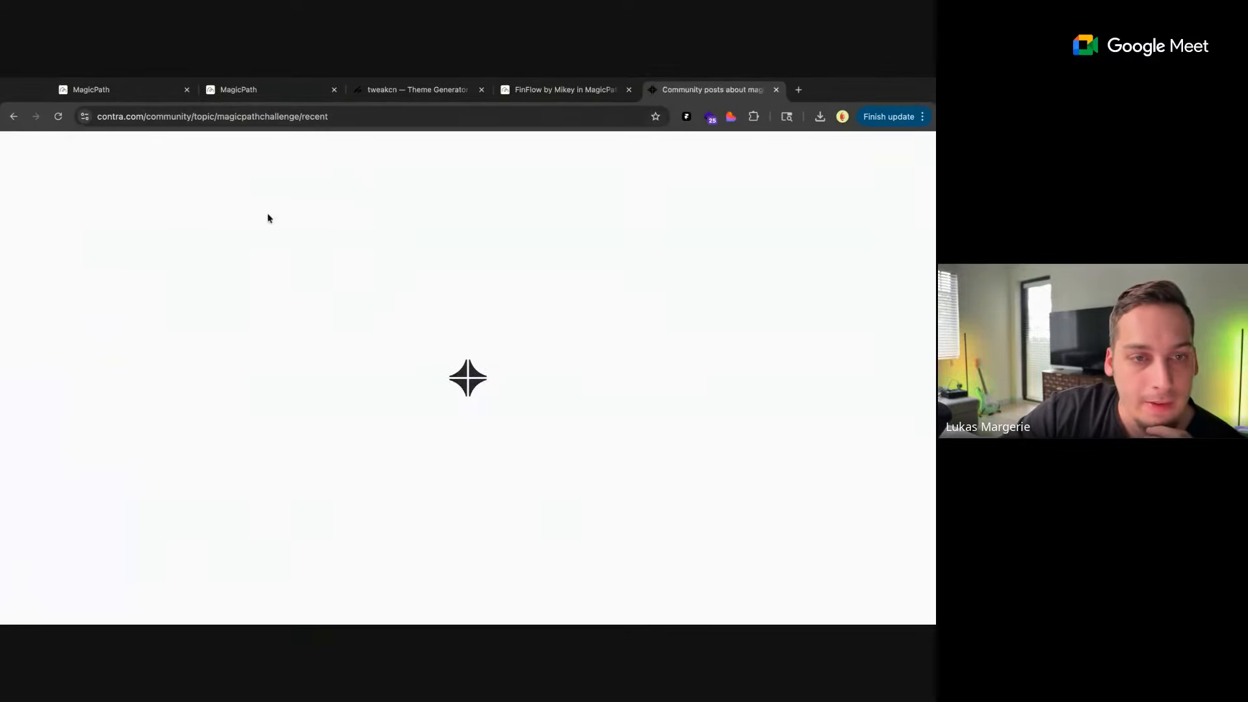
# Select the challenge page's address up to magicpathchallenge, leaving out /recent, and switch to another window
pyautogui.click(163, 124)
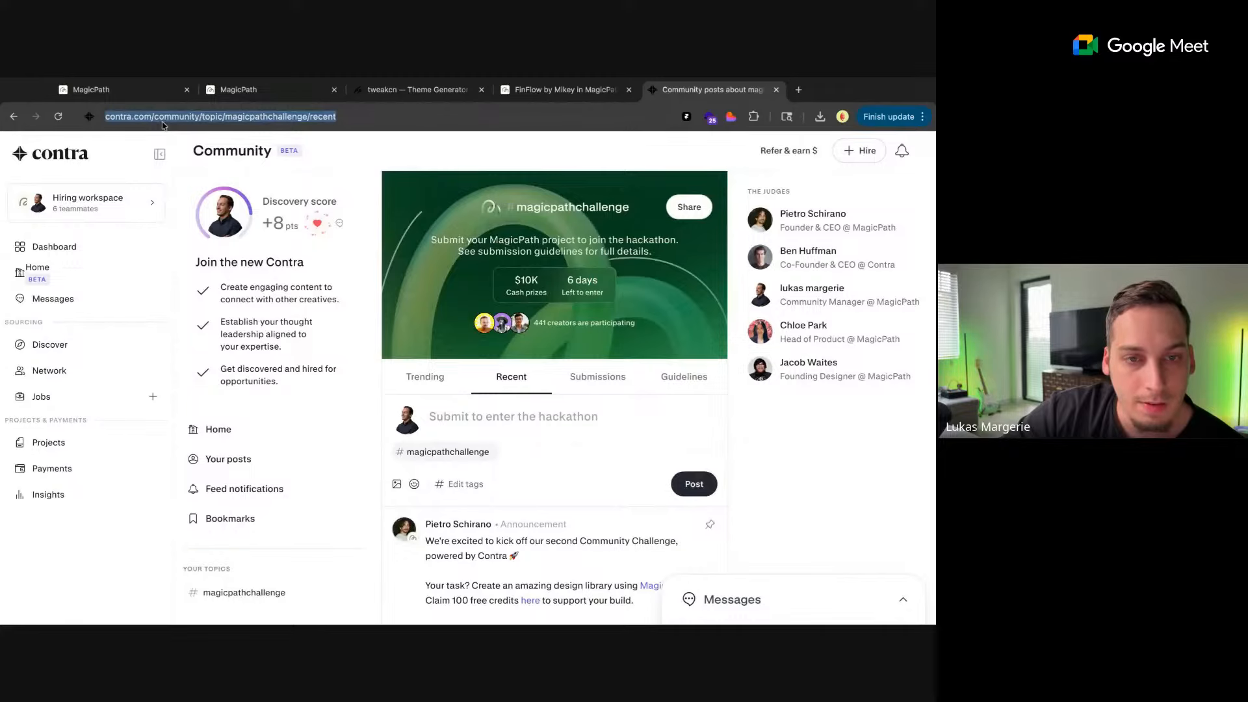
pyautogui.click(272, 115)
pyautogui.moveTo(337, 115); pyautogui.dragTo(64, 115)
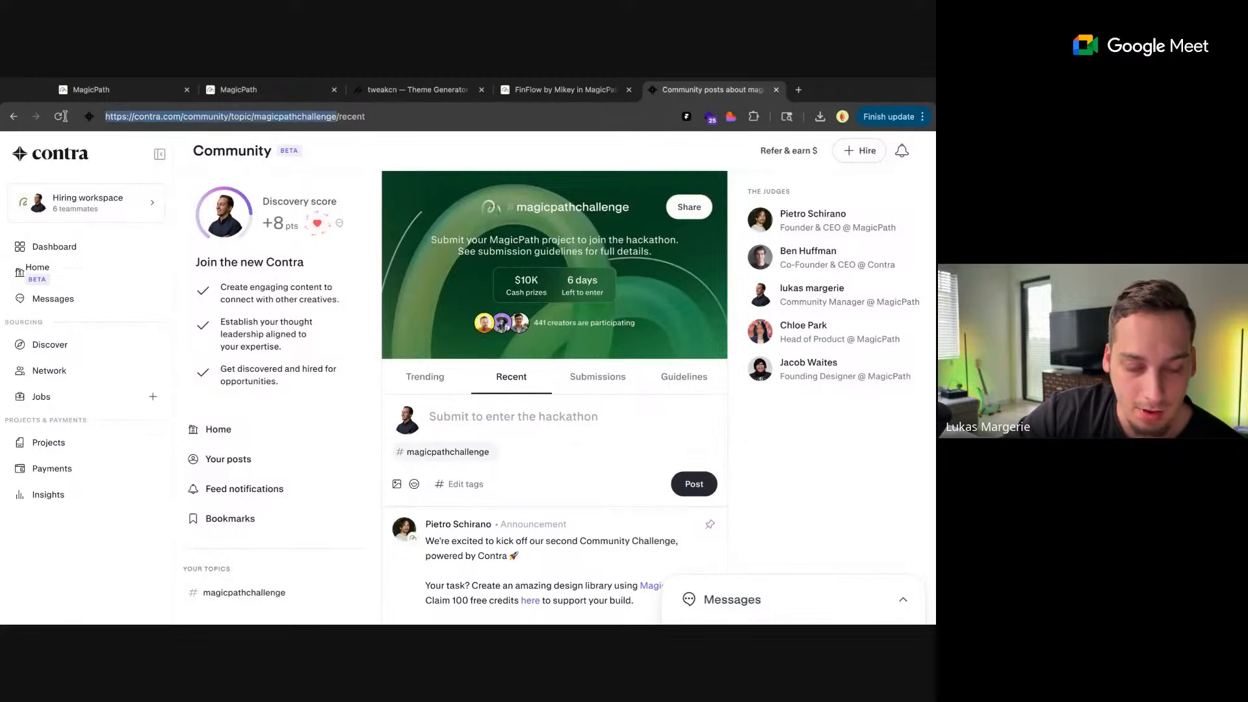
pyautogui.press('super+Tab')
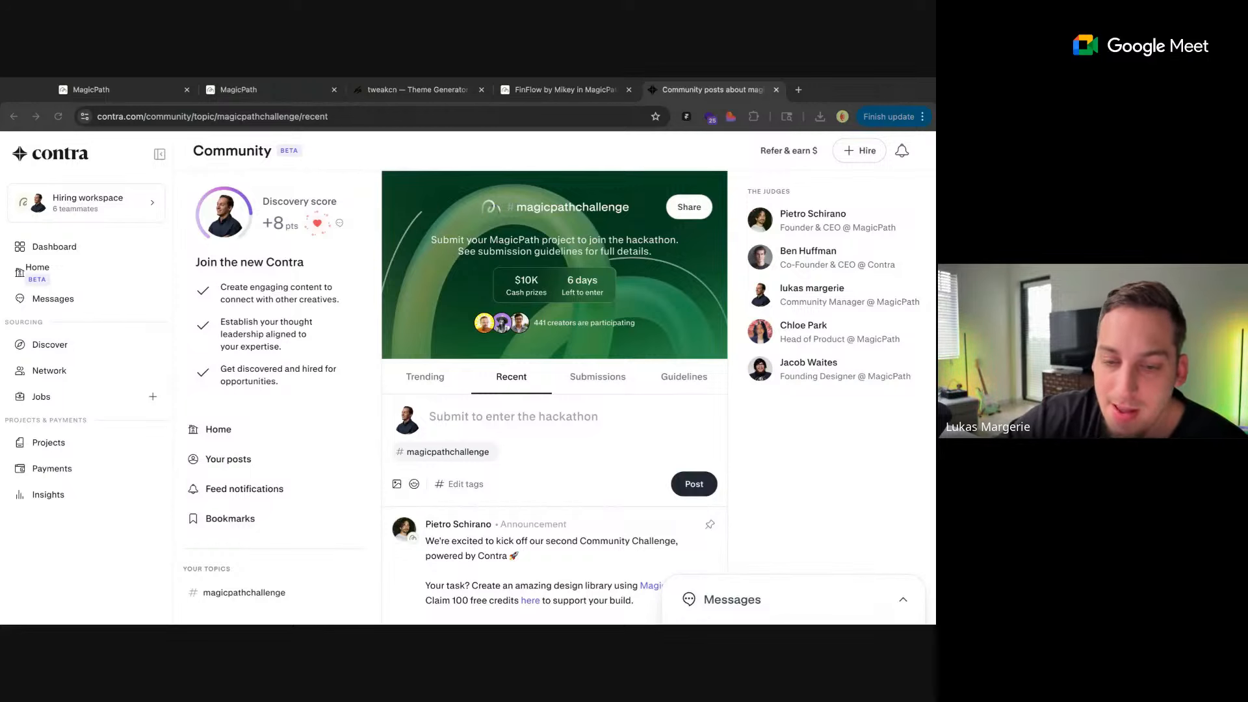
# Open the form for claiming 100 free credits that is linked in the pinned challenge announcement
pyautogui.scroll(-3, 554, 390)
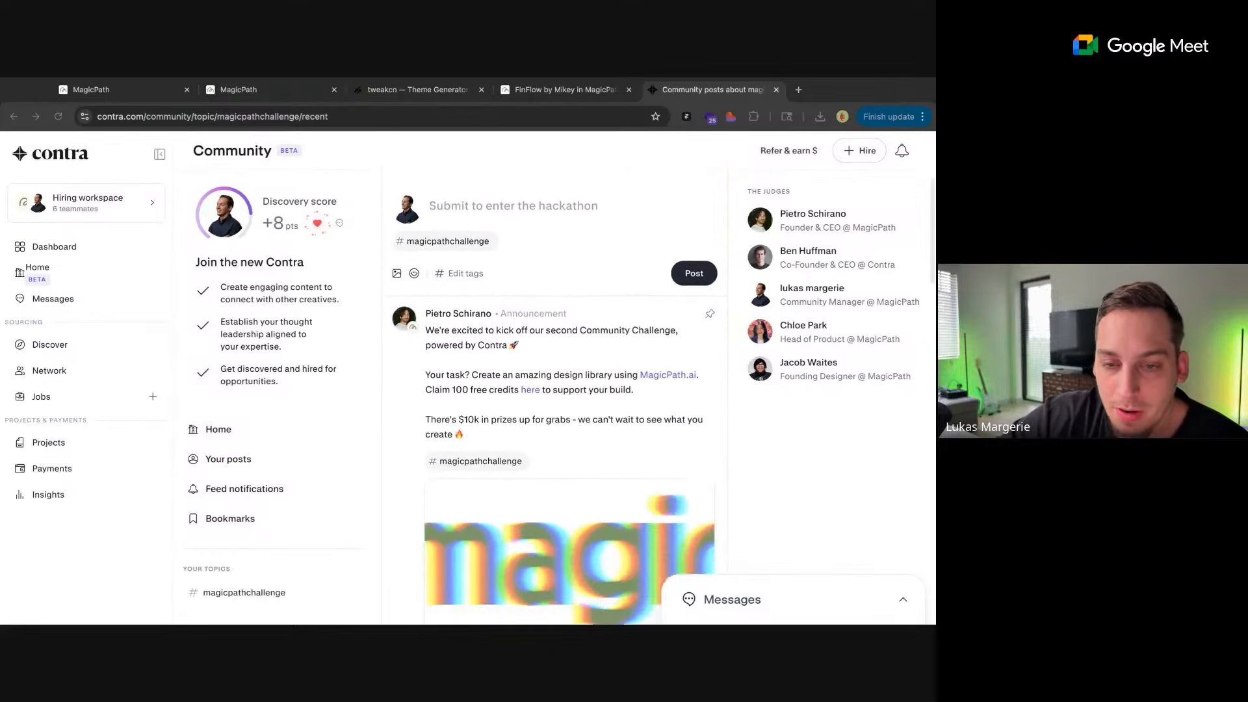
pyautogui.scroll(-1, 456, 380)
pyautogui.click(456, 381)
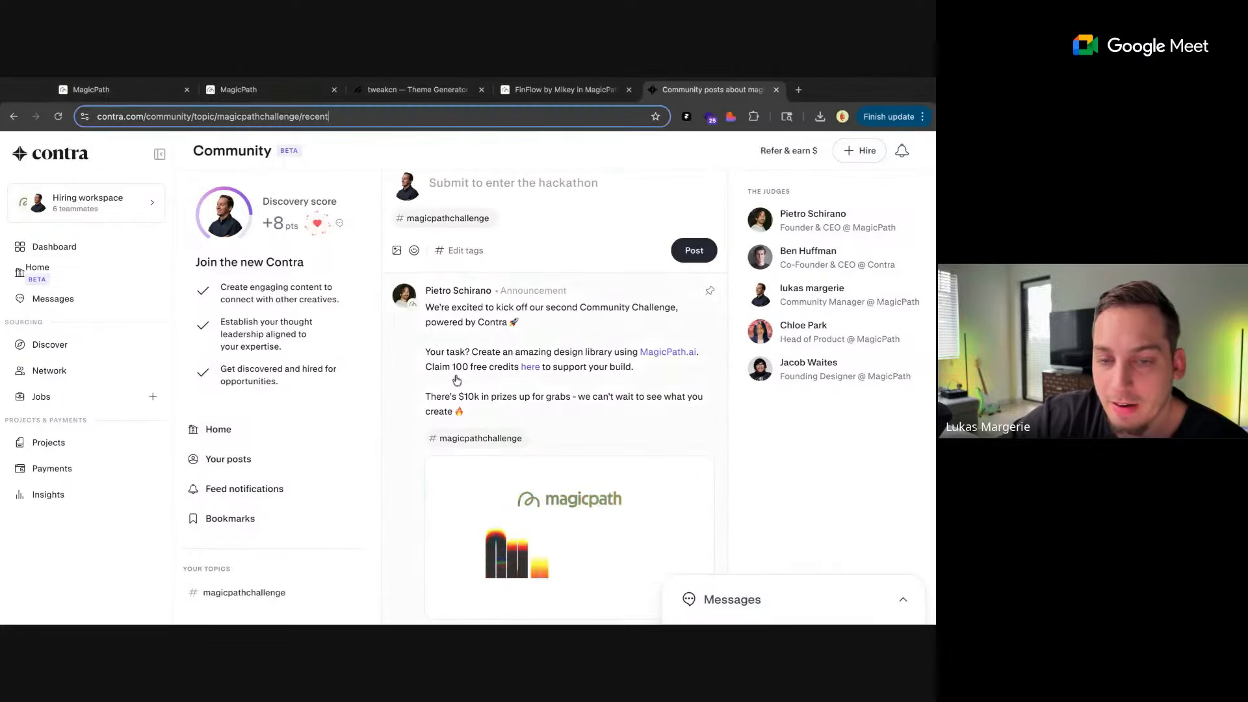
pyautogui.click(530, 368)
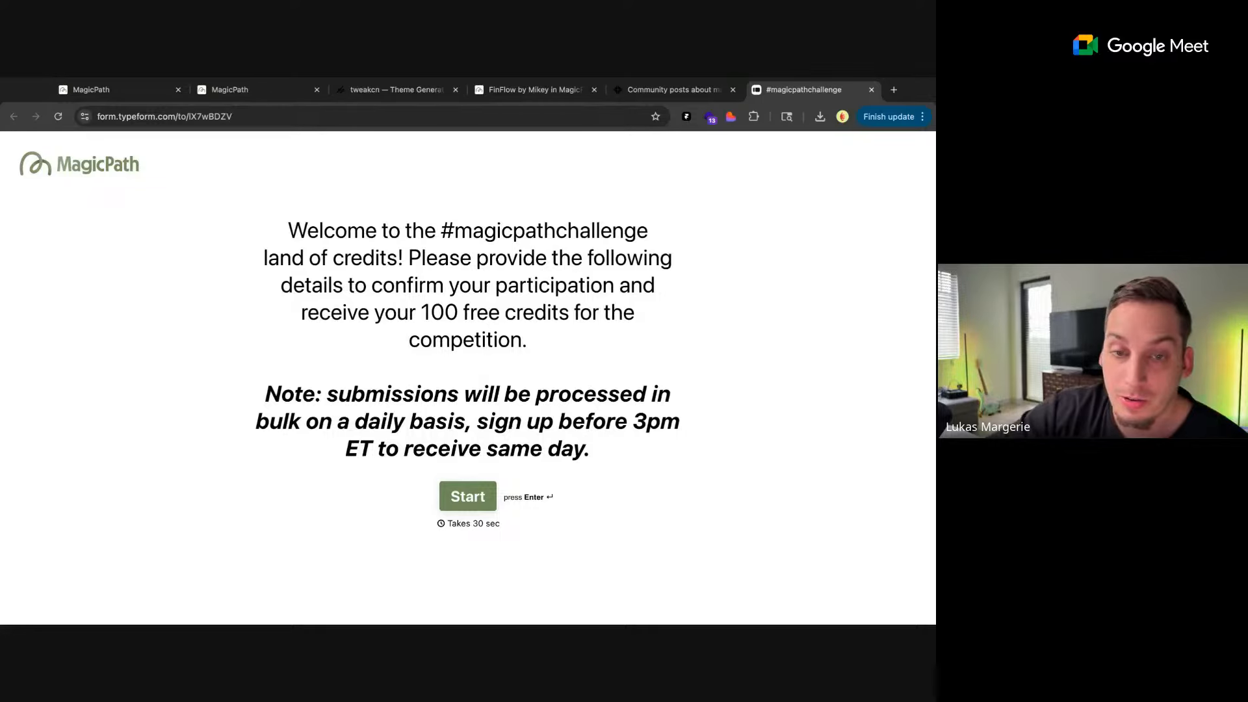
# Highlight "100 free credits" in the form's welcome text to point it out, and clear the selection
pyautogui.moveTo(427, 315); pyautogui.dragTo(579, 313)
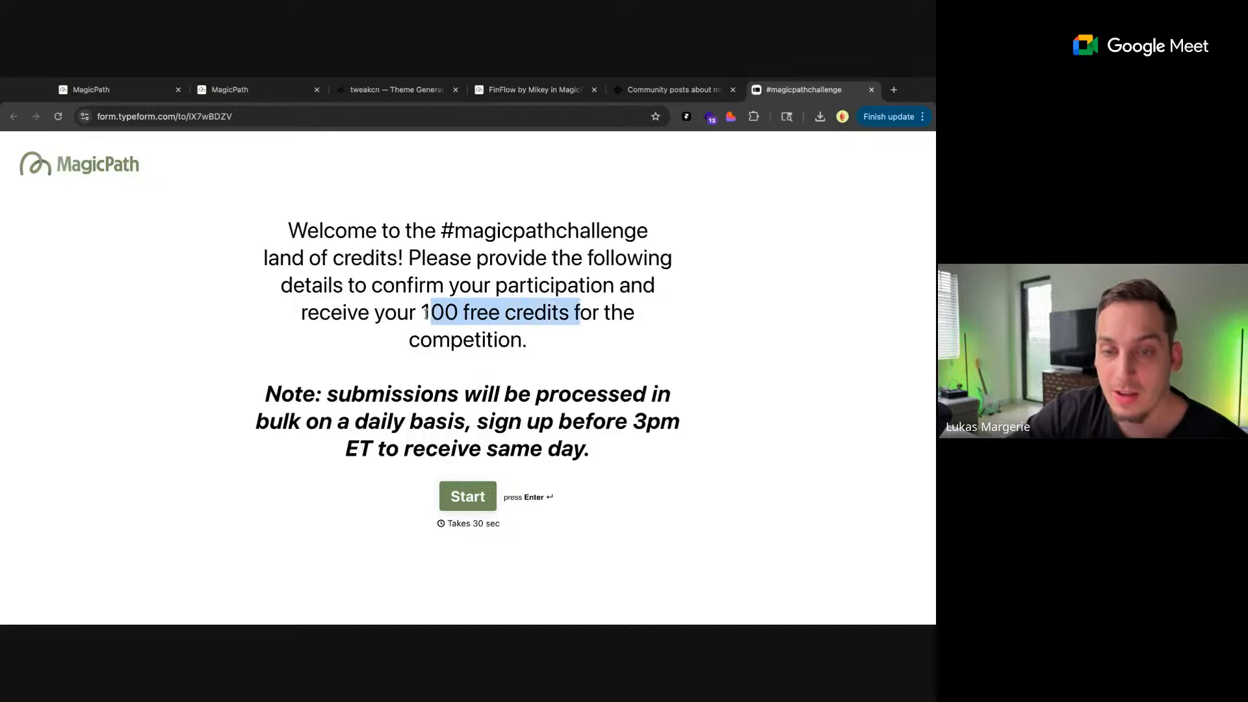
pyautogui.click(571, 317)
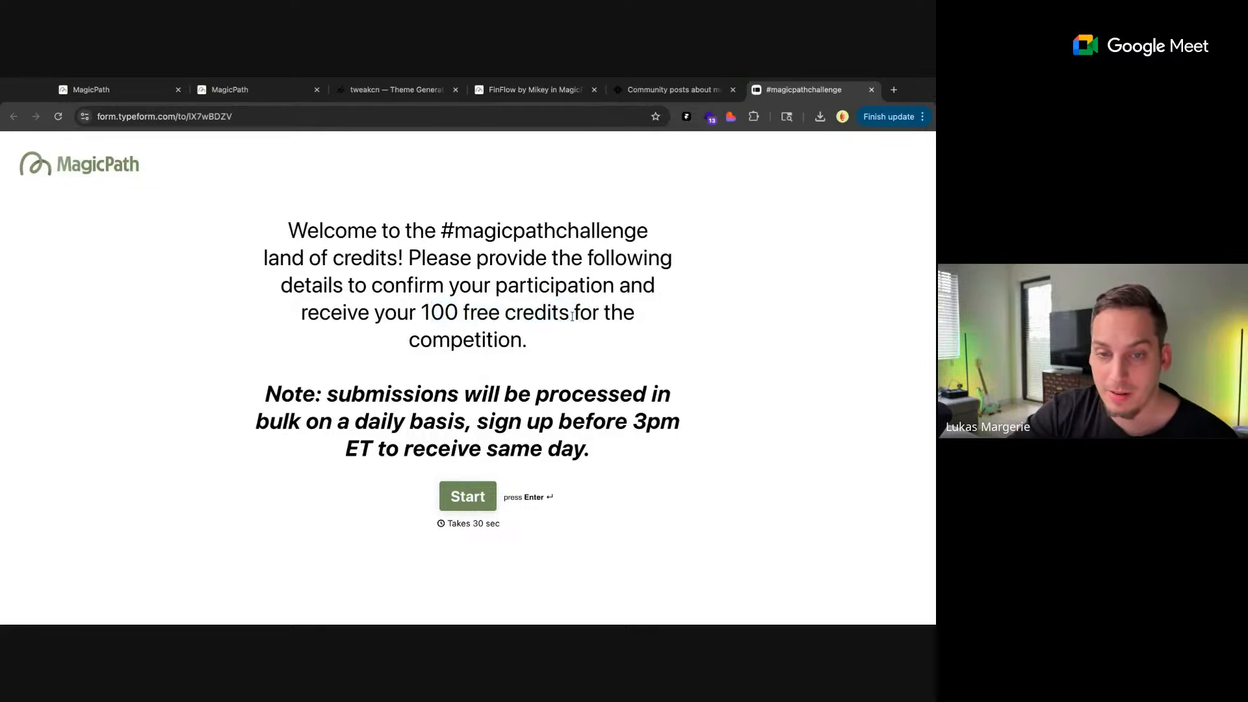
pyautogui.moveTo(568, 317); pyautogui.dragTo(431, 315)
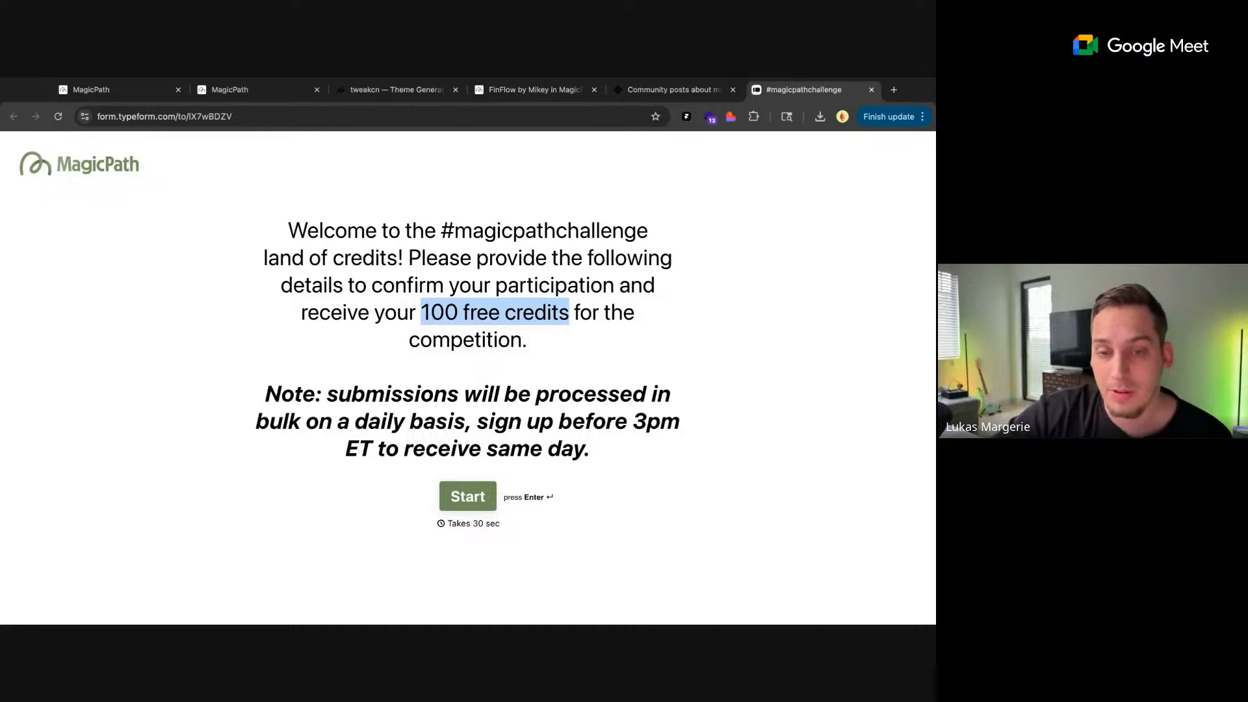
pyautogui.click(406, 320)
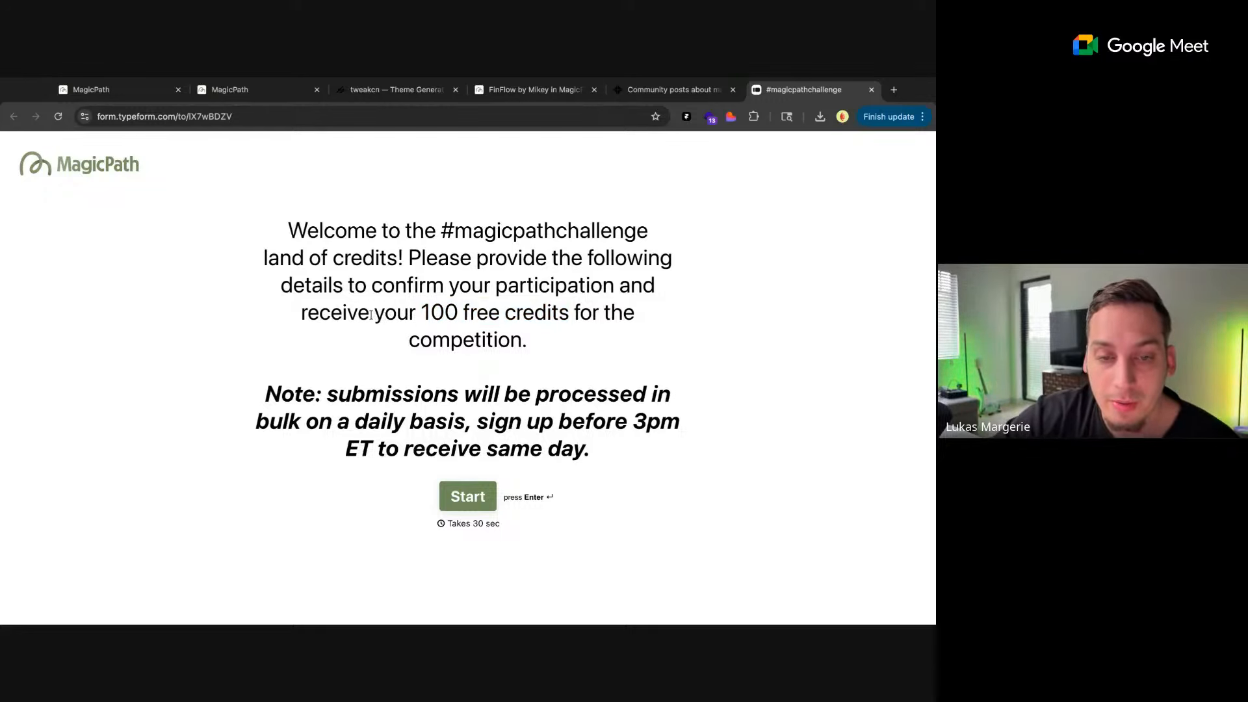
# Return to the Contra challenge page, review the announcement's credits link and the judges, and view the submissions before going back to recent posts
pyautogui.click(670, 90)
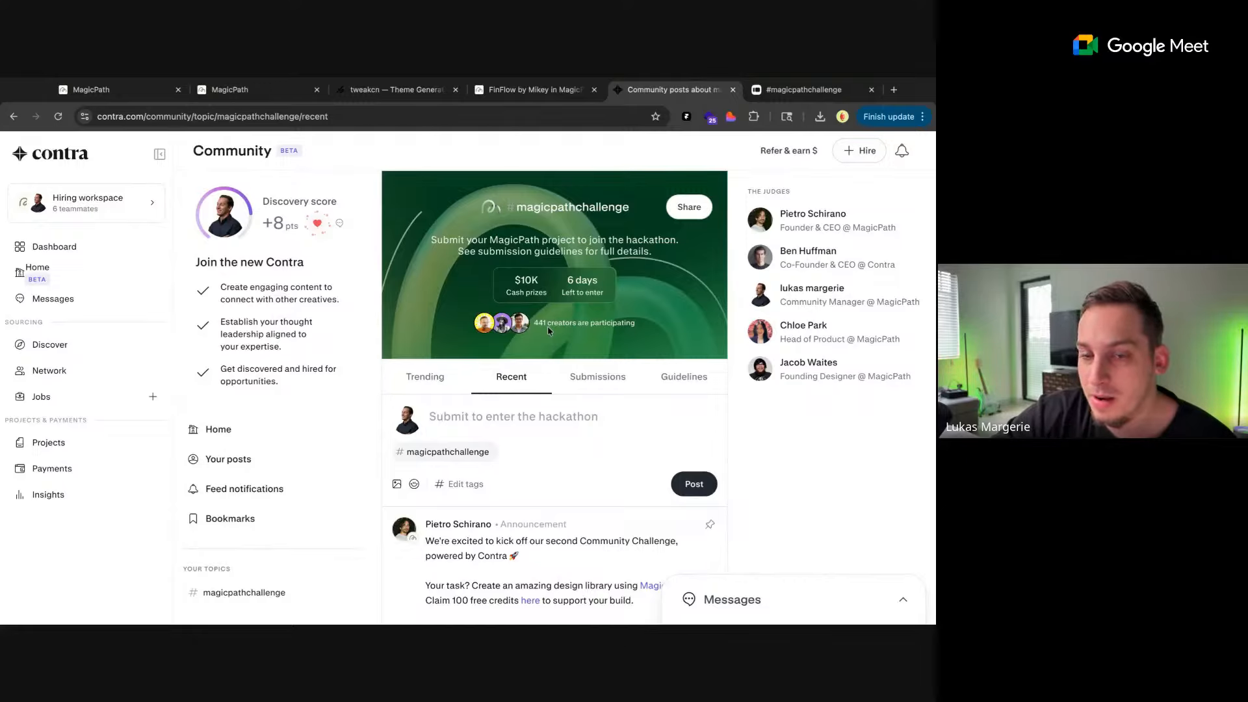
pyautogui.scroll(-4, 547, 325)
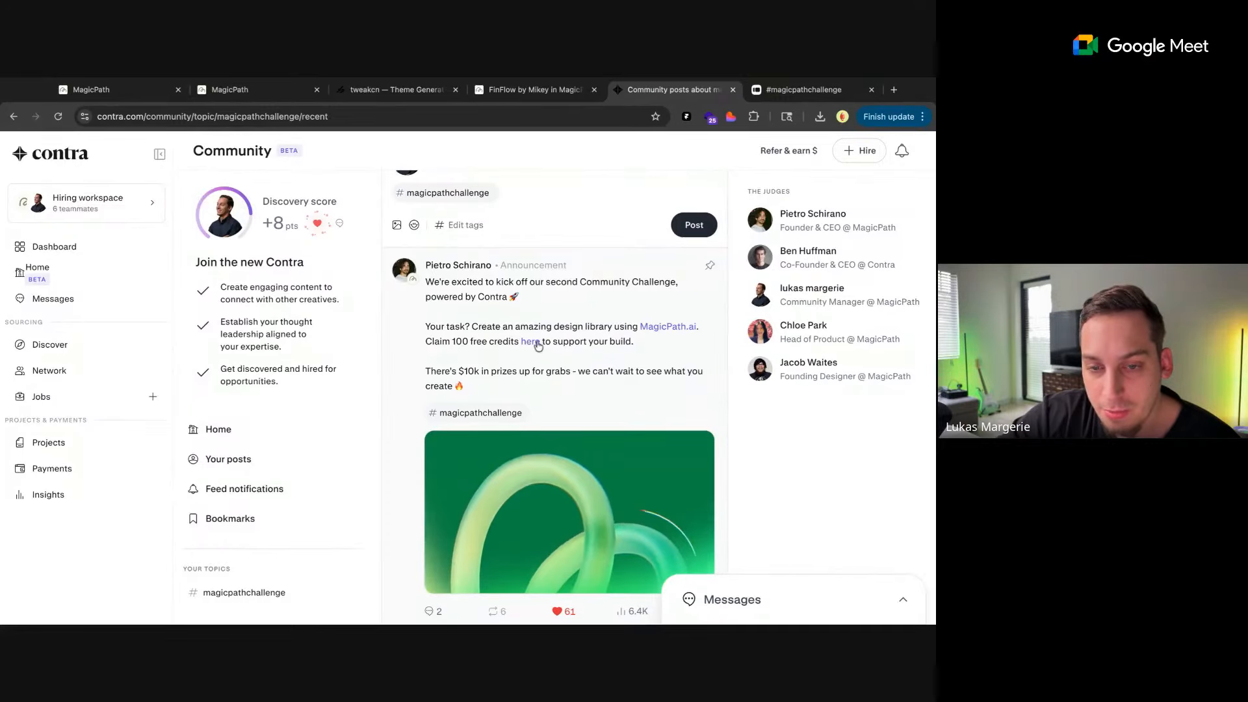
pyautogui.scroll(5, 537, 344)
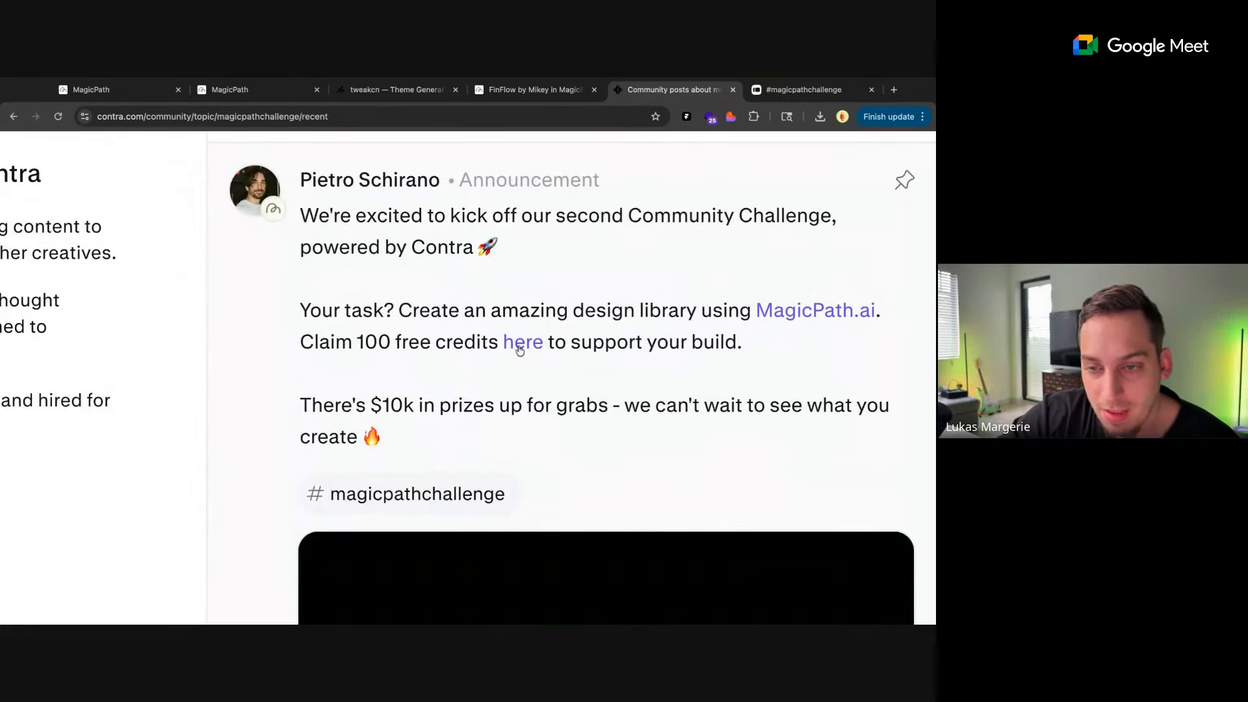
pyautogui.scroll(-5, 508, 374)
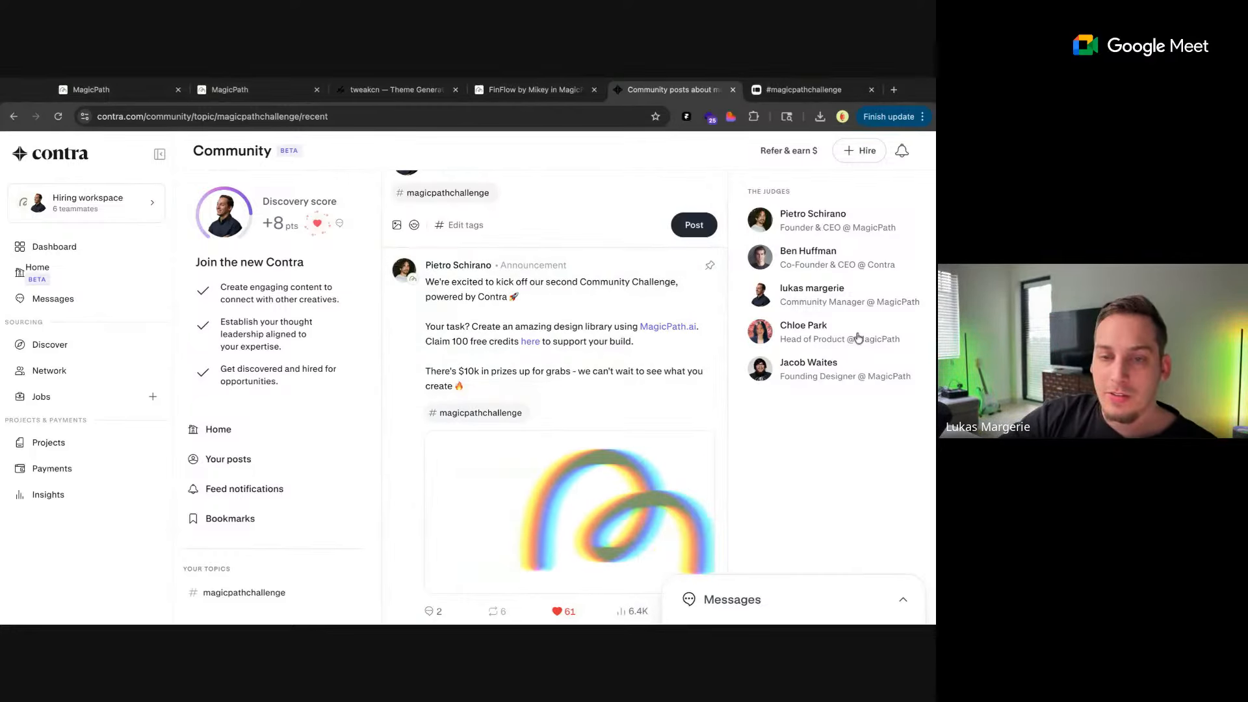
pyautogui.scroll(4, 618, 364)
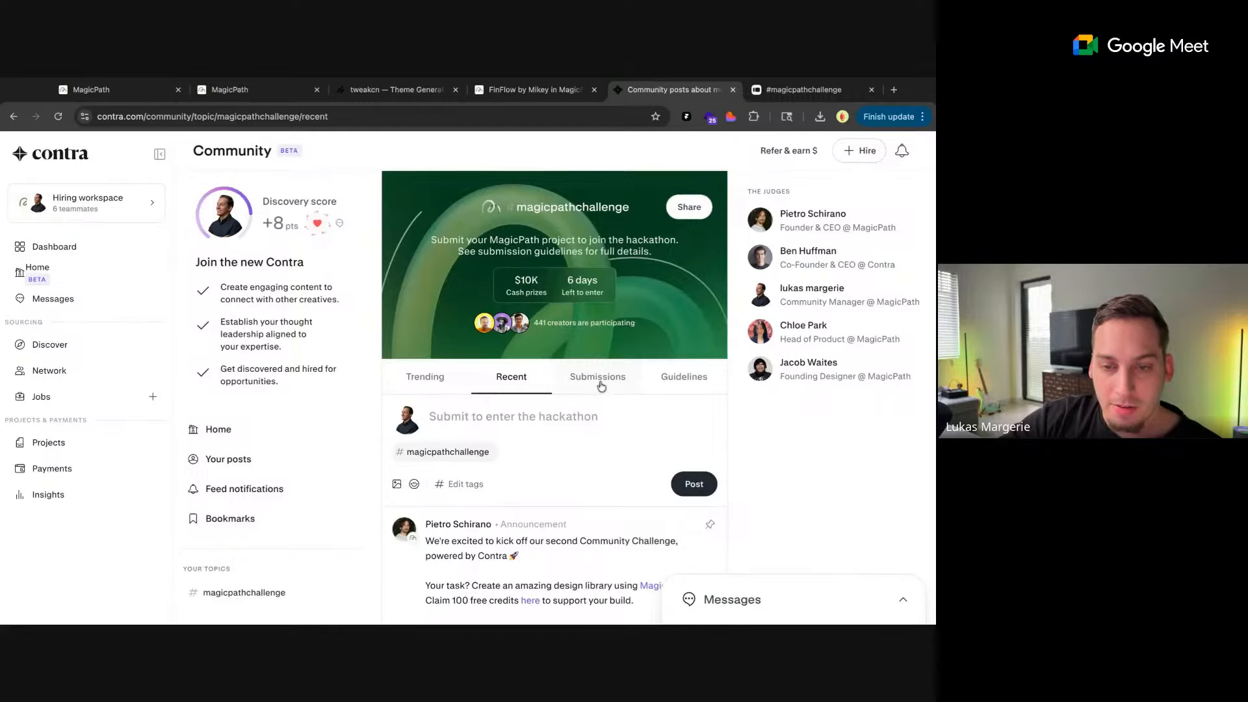
pyautogui.click(601, 386)
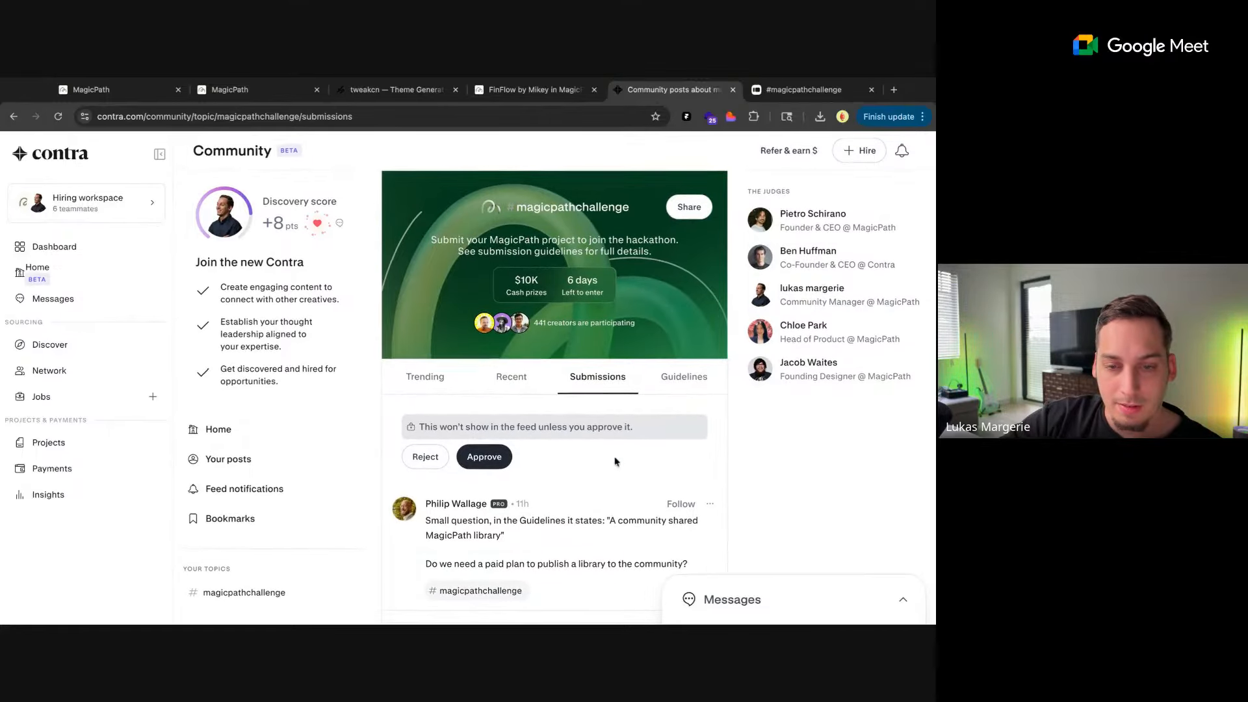
pyautogui.click(511, 383)
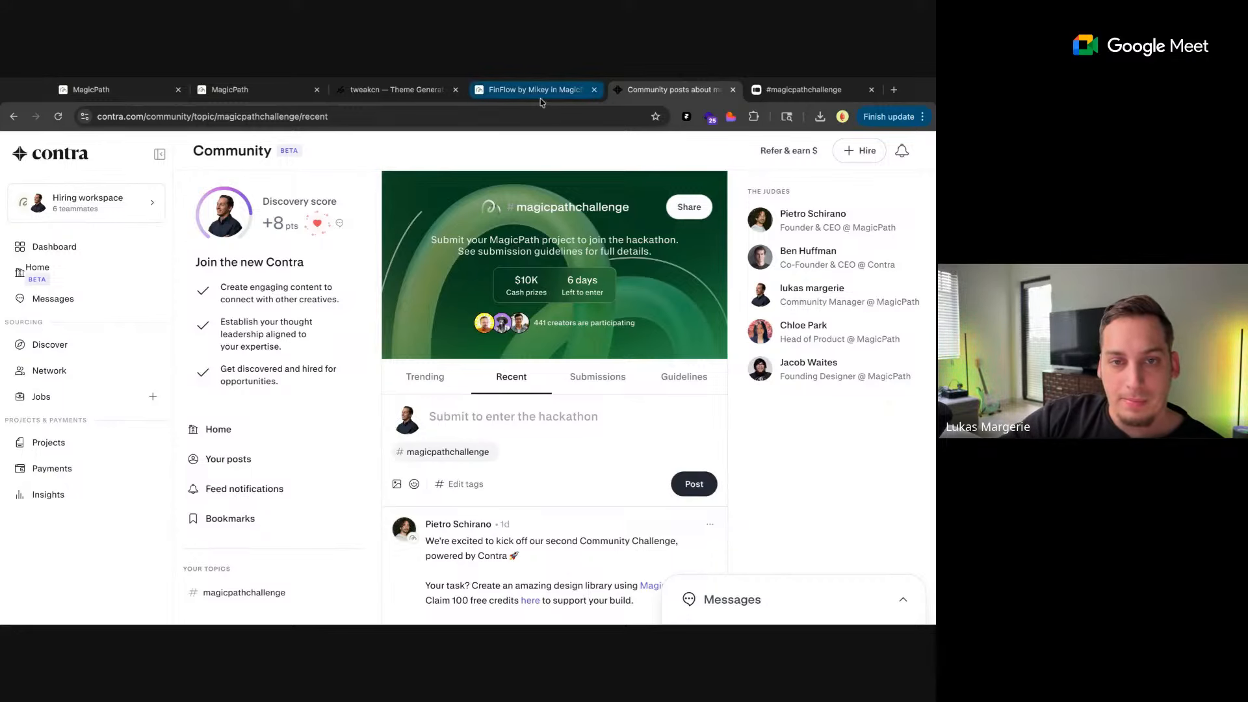
# Switch back to the MagicPath file, widen the Carousel Banner component to 1211 × 600, and deselect it
pyautogui.click(250, 90)
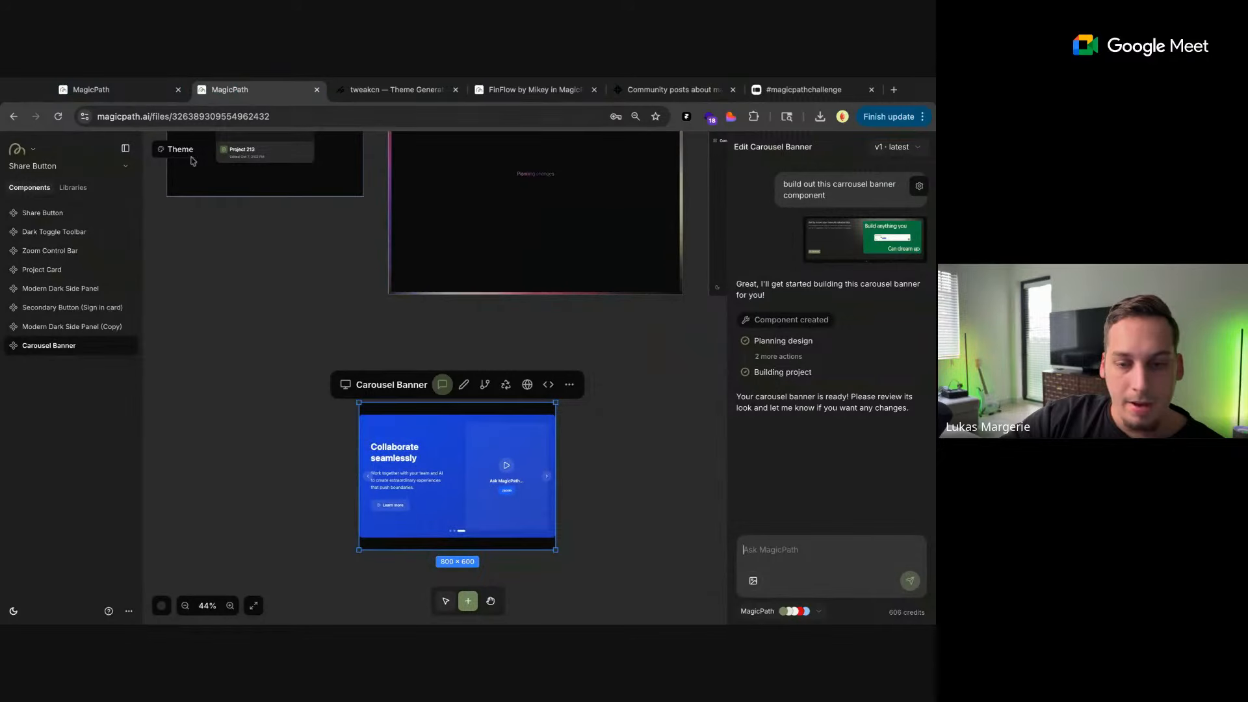
pyautogui.scroll(-3, 236, 264)
pyautogui.scroll(-1, 235, 266)
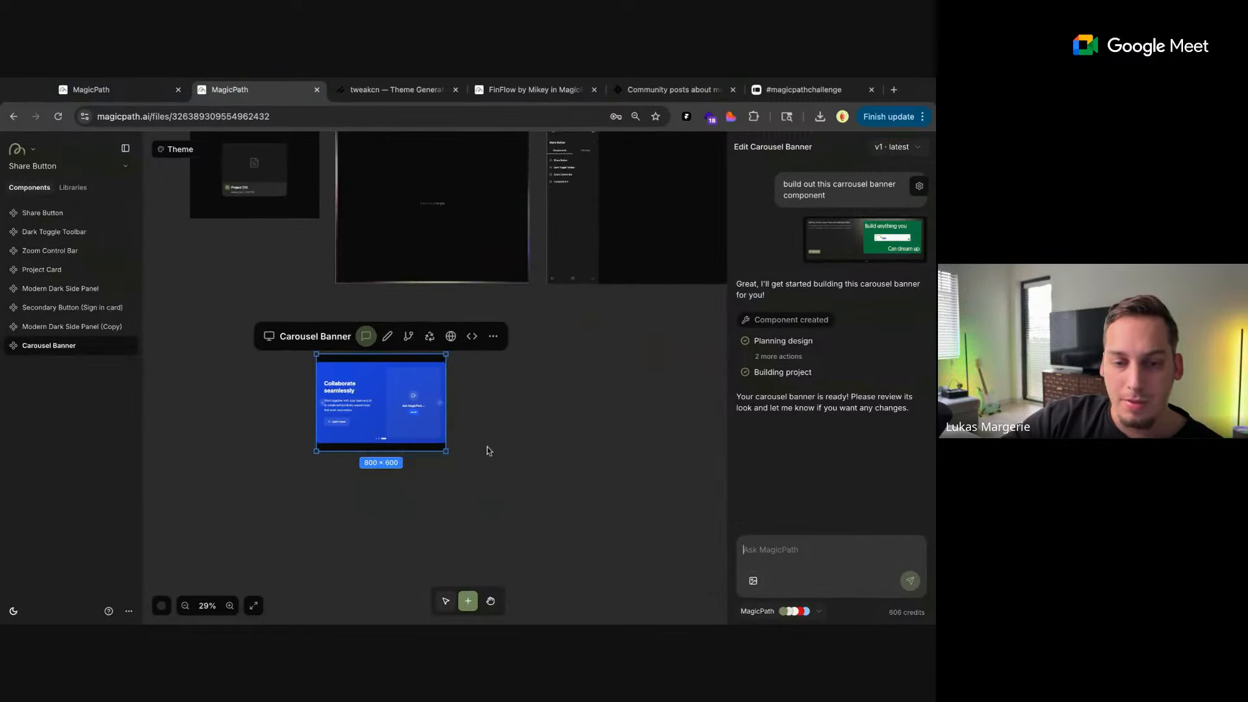
pyautogui.moveTo(447, 420)
pyautogui.mouseDown()
pyautogui.moveTo(534, 420)
pyautogui.moveTo(425, 420)
pyautogui.mouseUp()
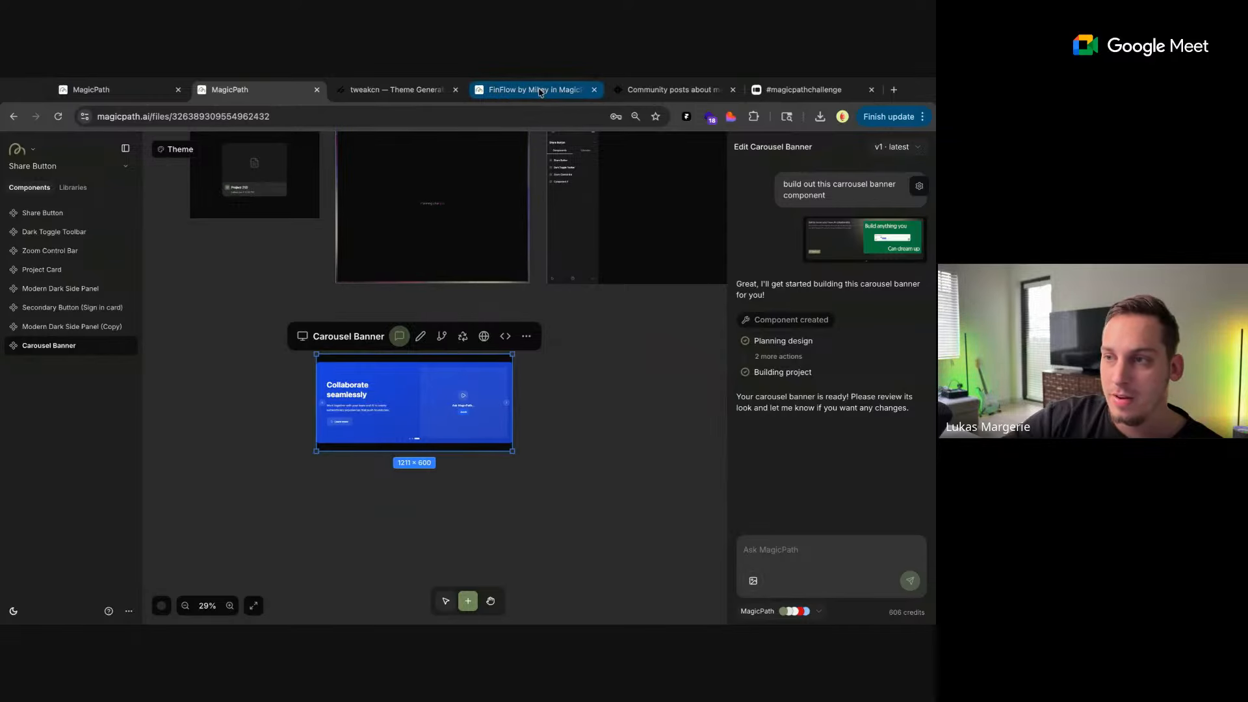
pyautogui.click(256, 316)
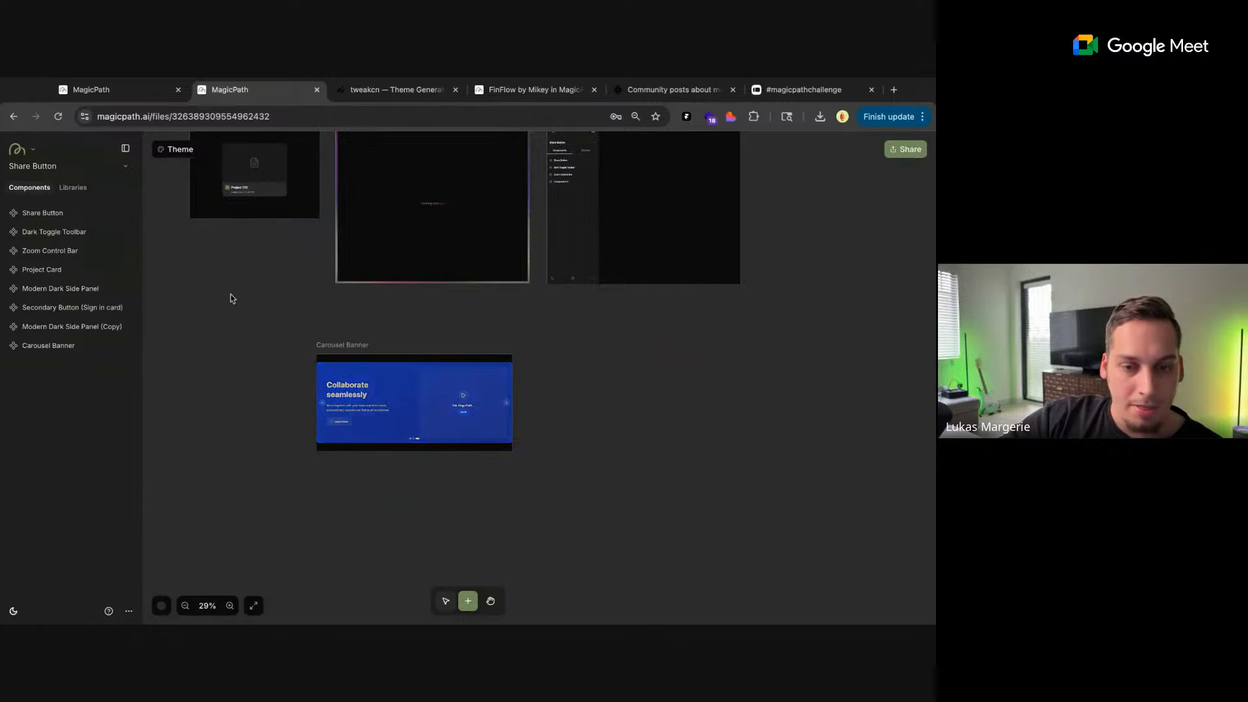
# Compare the Carousel Banner with the original banner on the MagicPath home page, and return to the file with the component selected
pyautogui.click(359, 401)
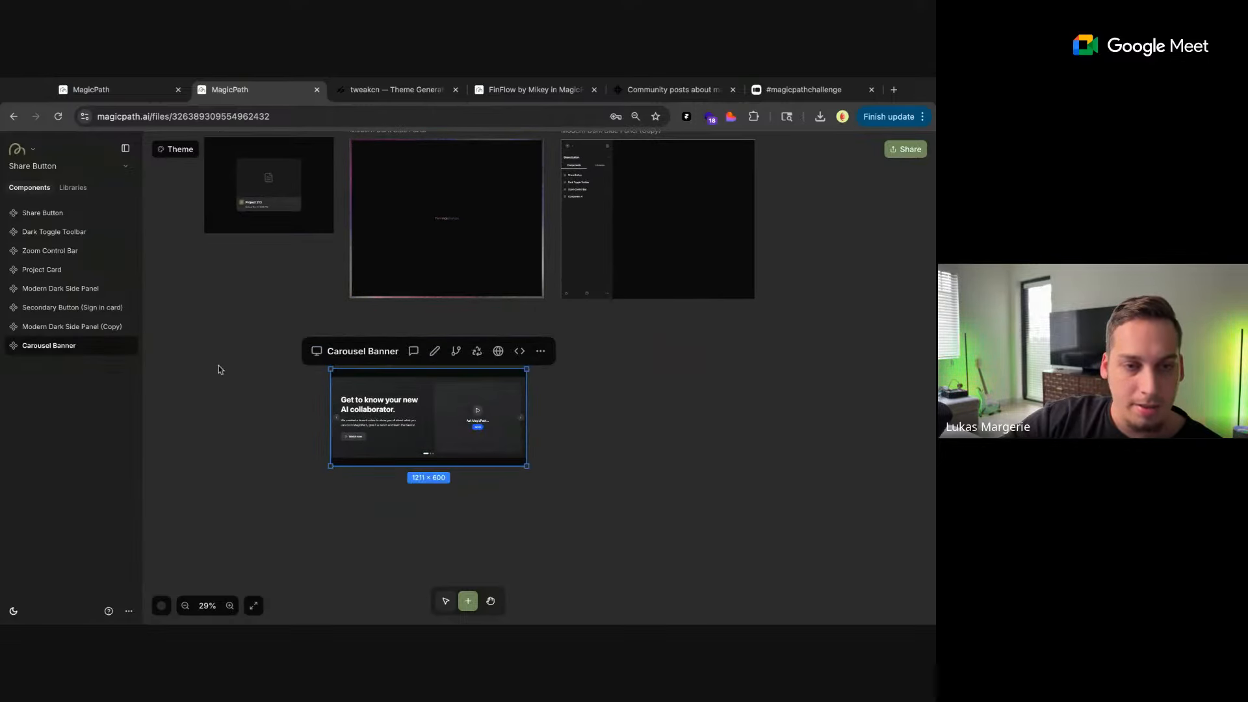
pyautogui.hotkey('ctrl', '1')
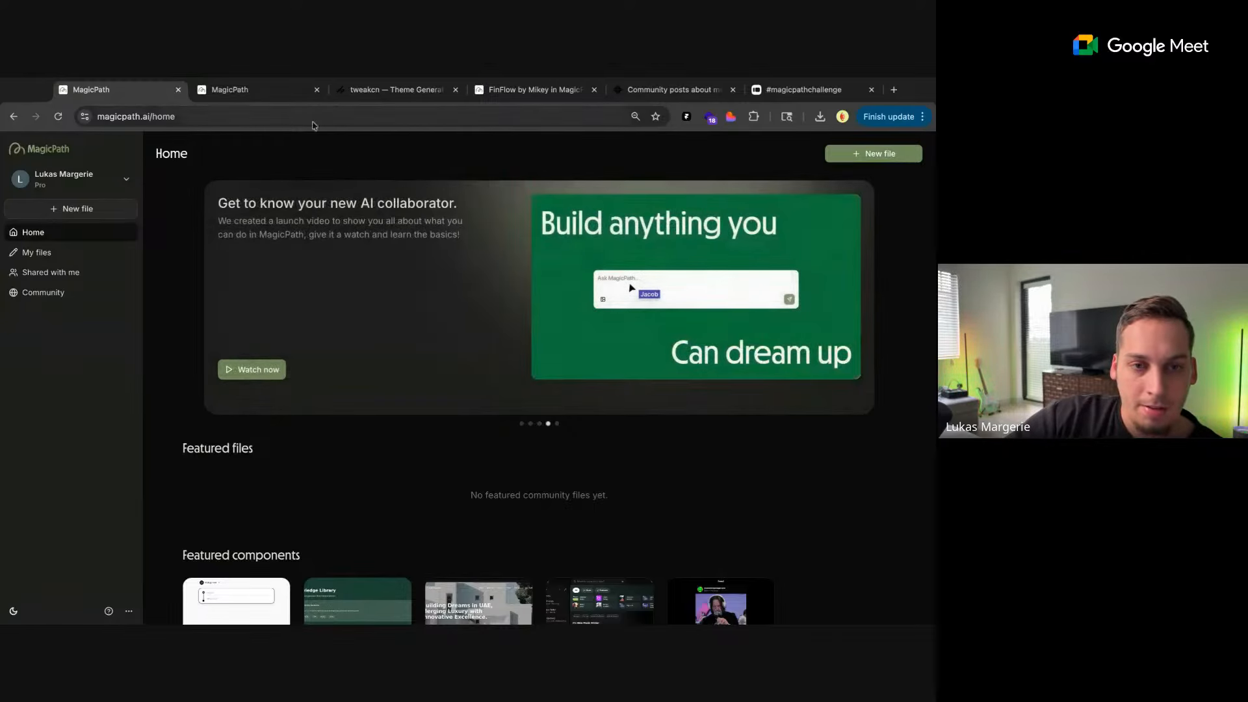
pyautogui.click(298, 95)
pyautogui.hscroll(4, 660, 448)
pyautogui.scroll(2, 531, 423)
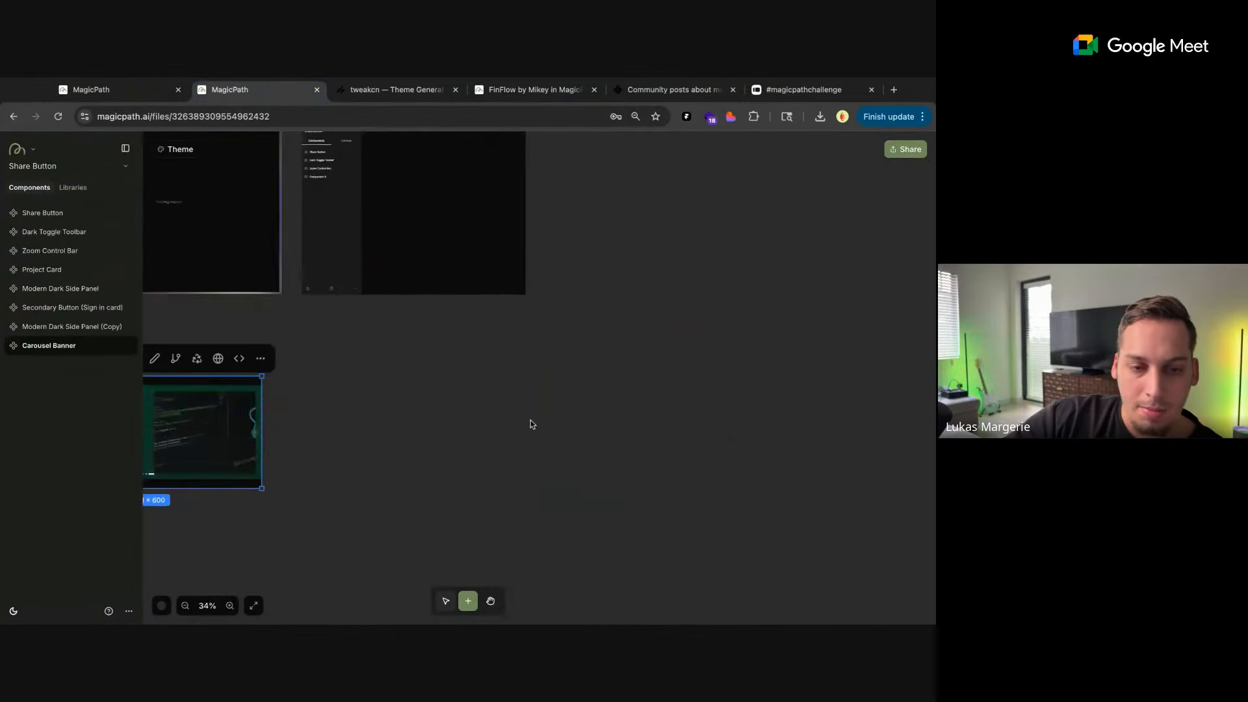
pyautogui.hscroll(-2, 531, 424)
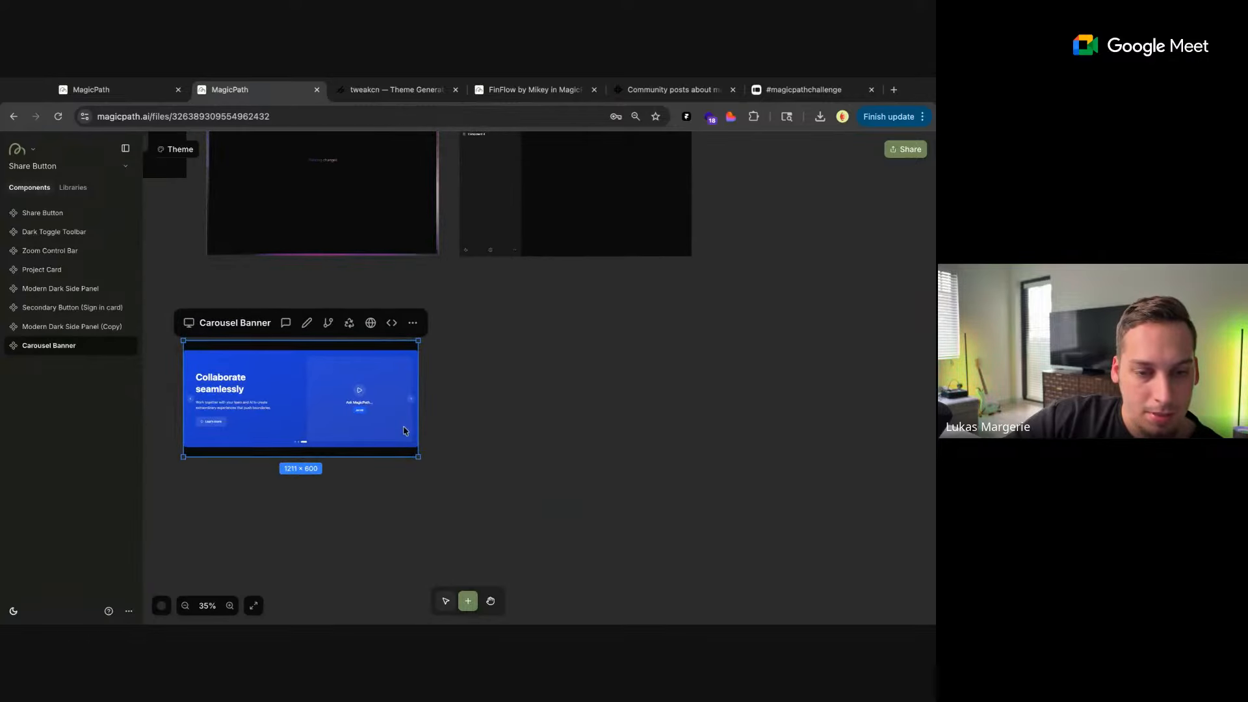
pyautogui.click(287, 324)
pyautogui.click(477, 408)
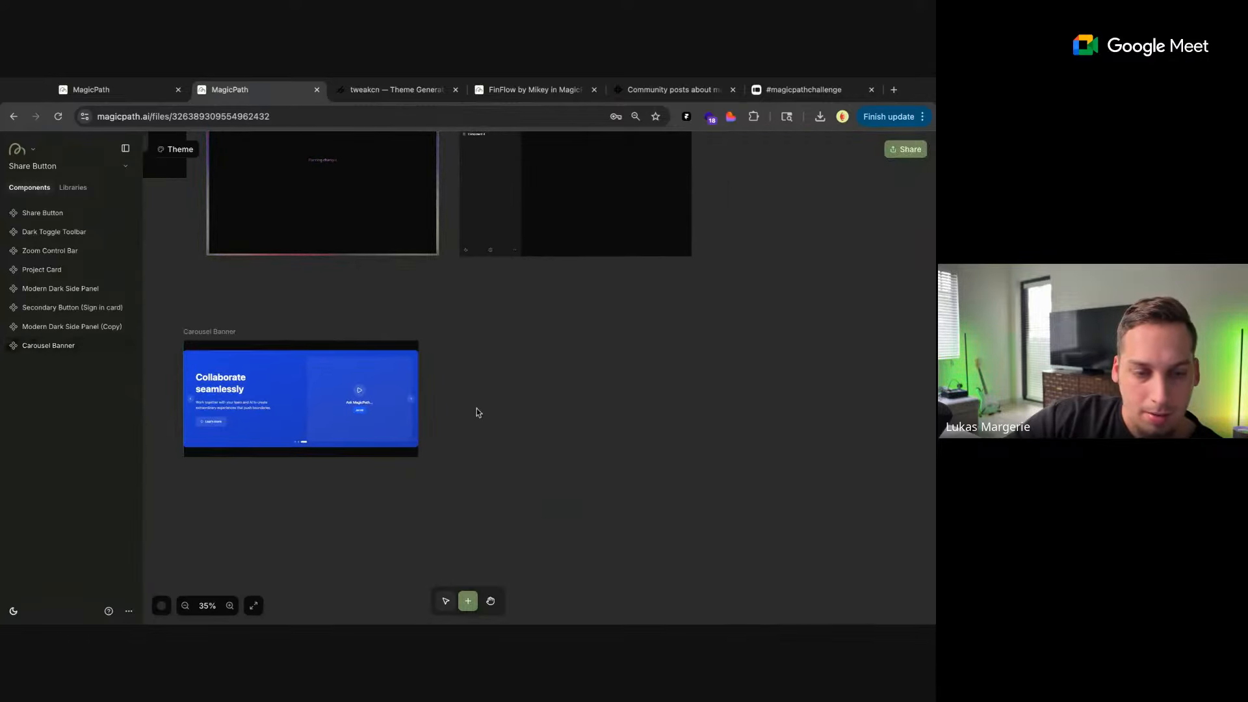
pyautogui.click(266, 368)
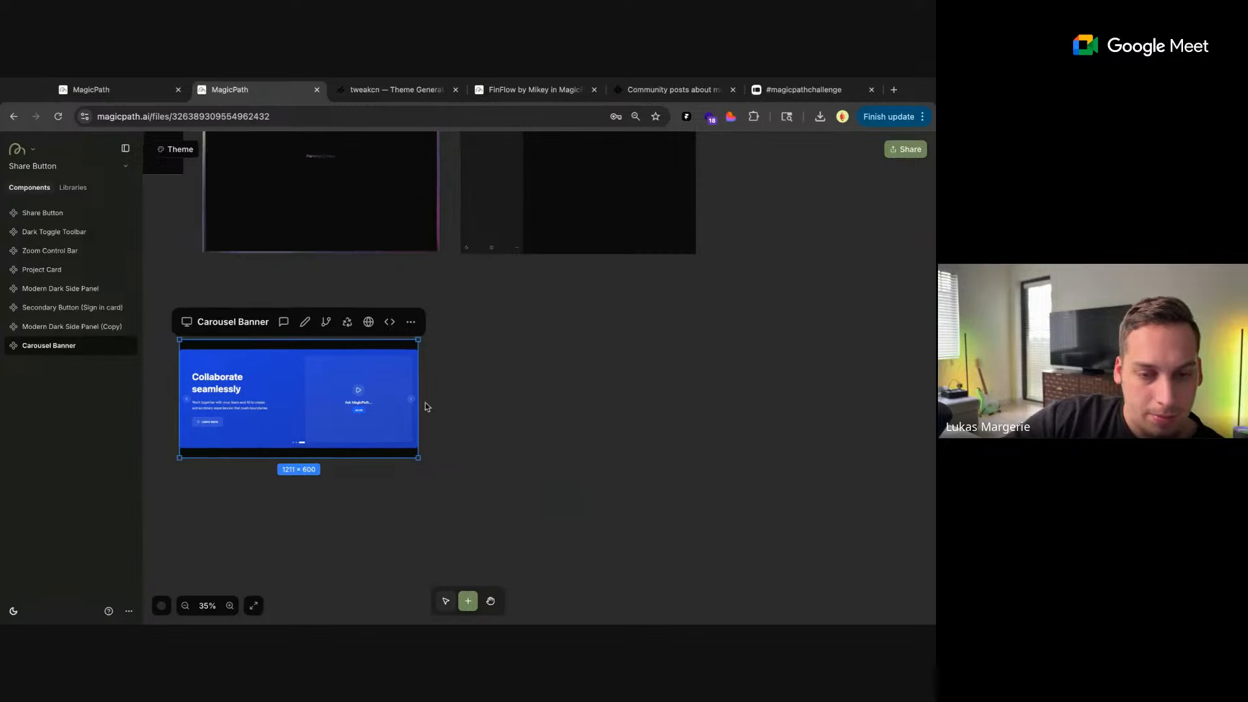
# Examine the Carousel Banner up close and try its slide indicator dots to switch between the slides
pyautogui.scroll(5, 425, 403)
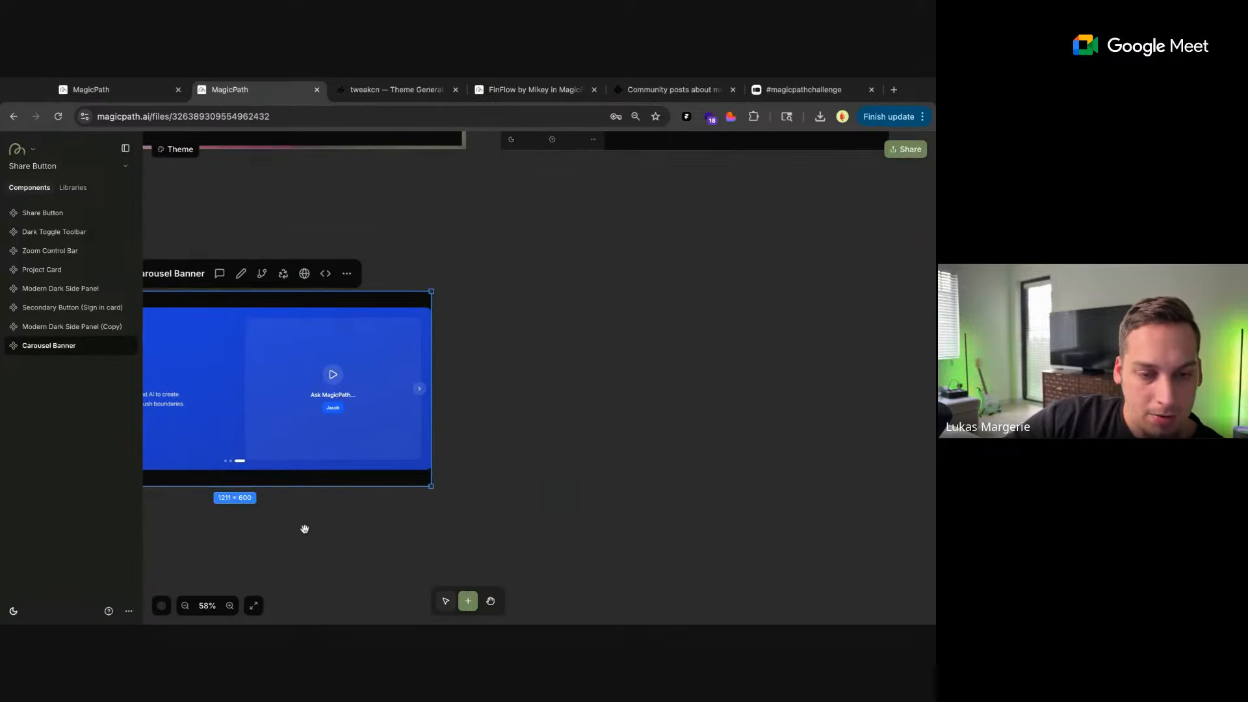
pyautogui.hscroll(-5, 304, 526)
pyautogui.scroll(5, 396, 450)
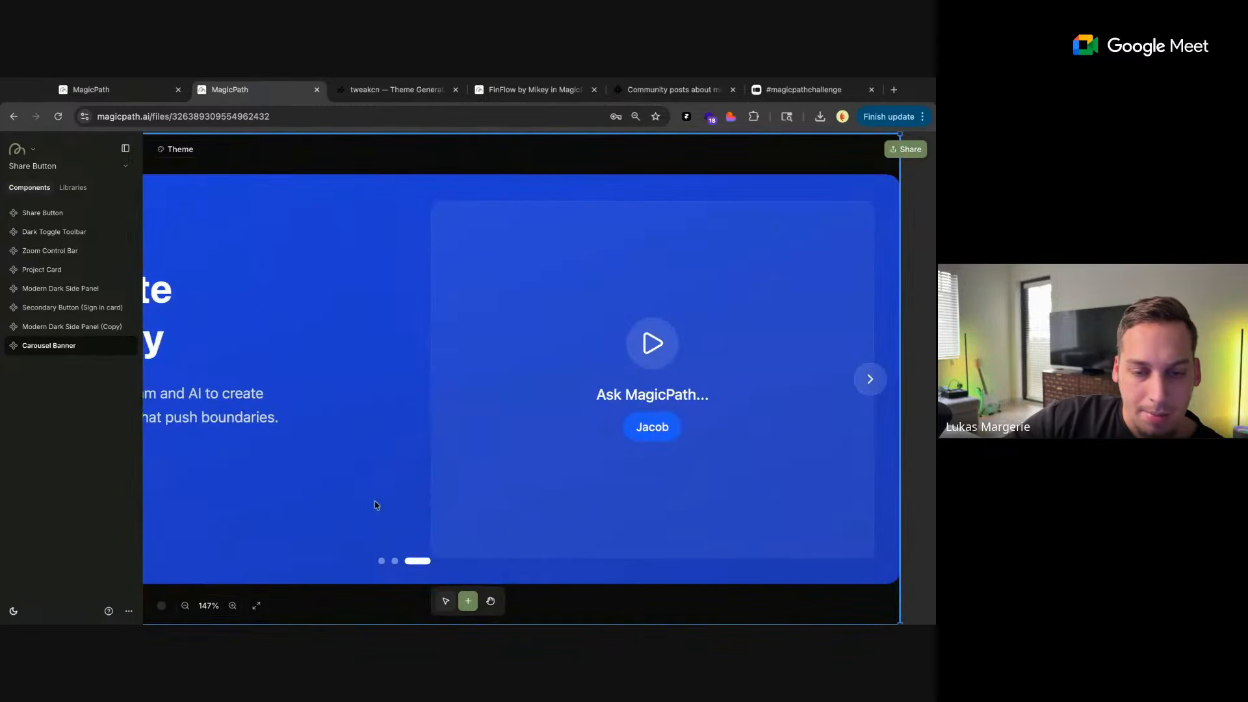
pyautogui.scroll(-4, 376, 505)
pyautogui.scroll(3, 392, 488)
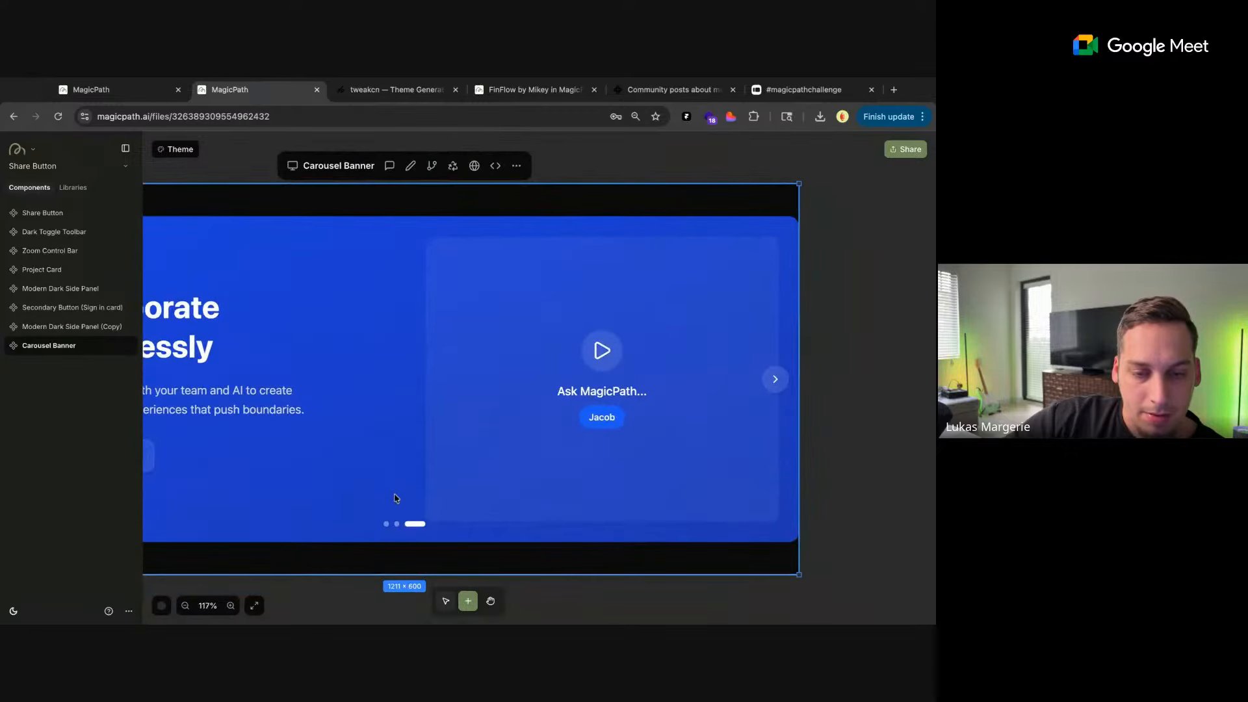
pyautogui.scroll(-3, 325, 614)
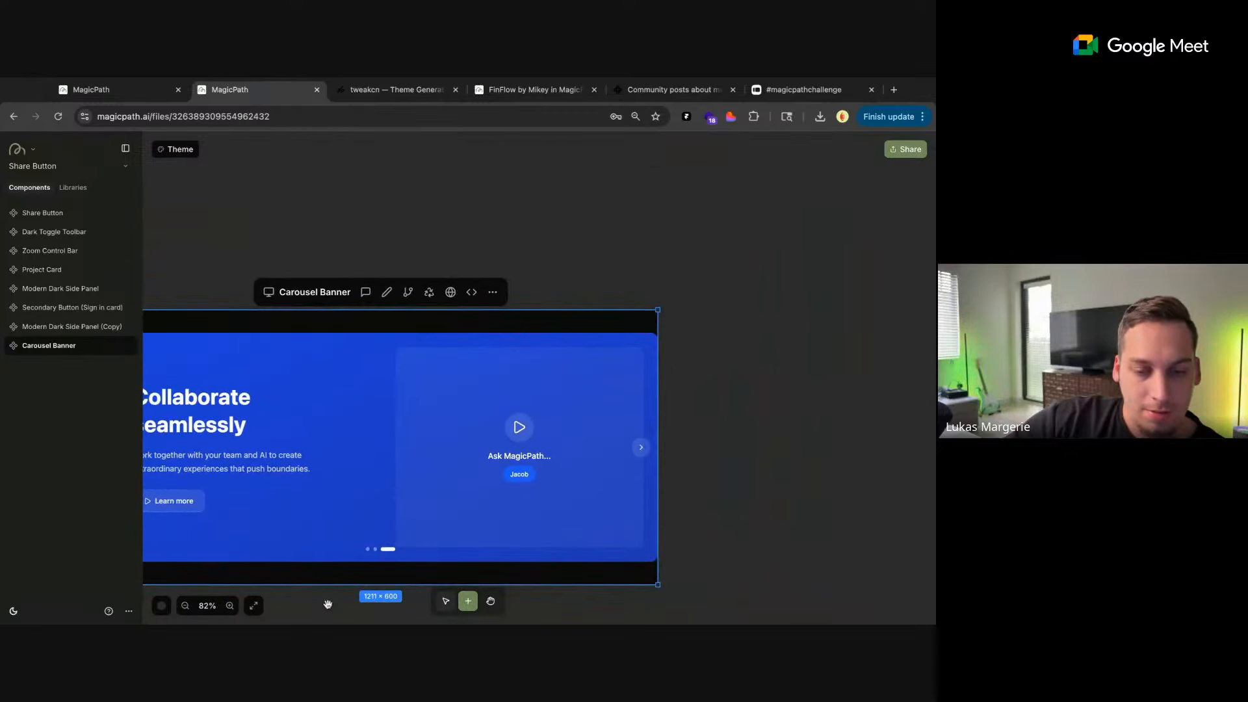
pyautogui.hscroll(-3, 327, 604)
pyautogui.click(439, 405)
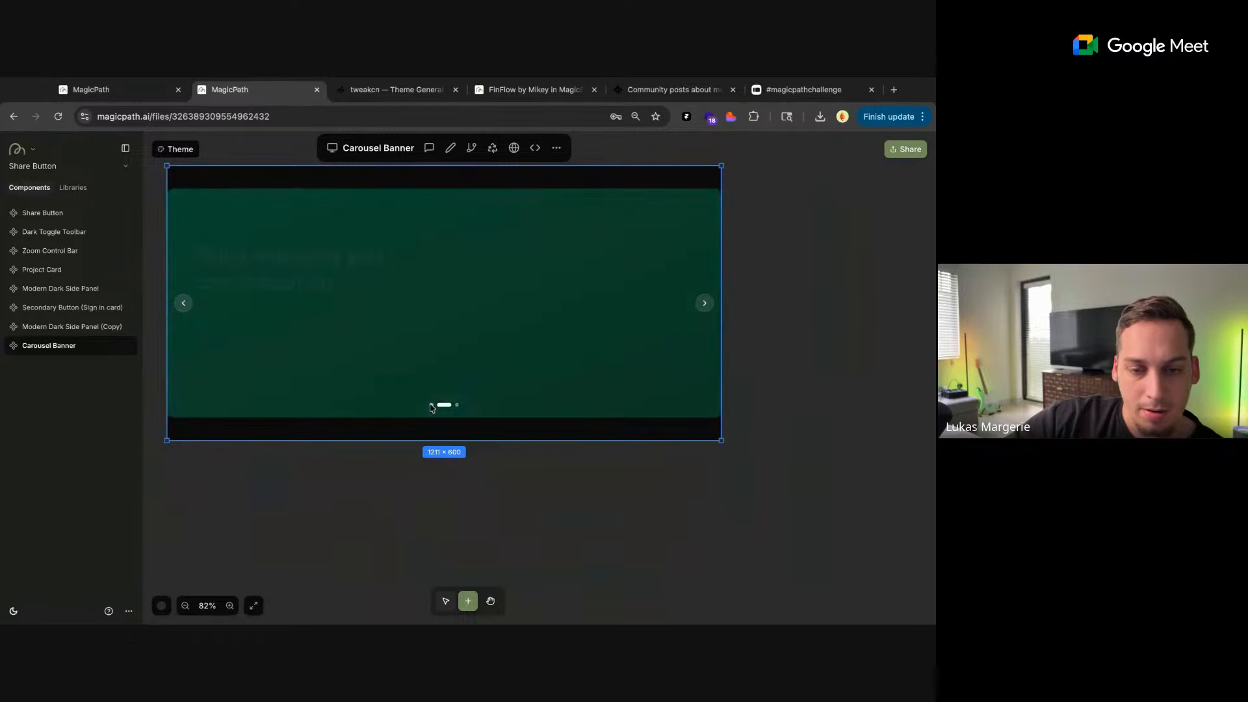
pyautogui.click(431, 406)
pyautogui.click(450, 406)
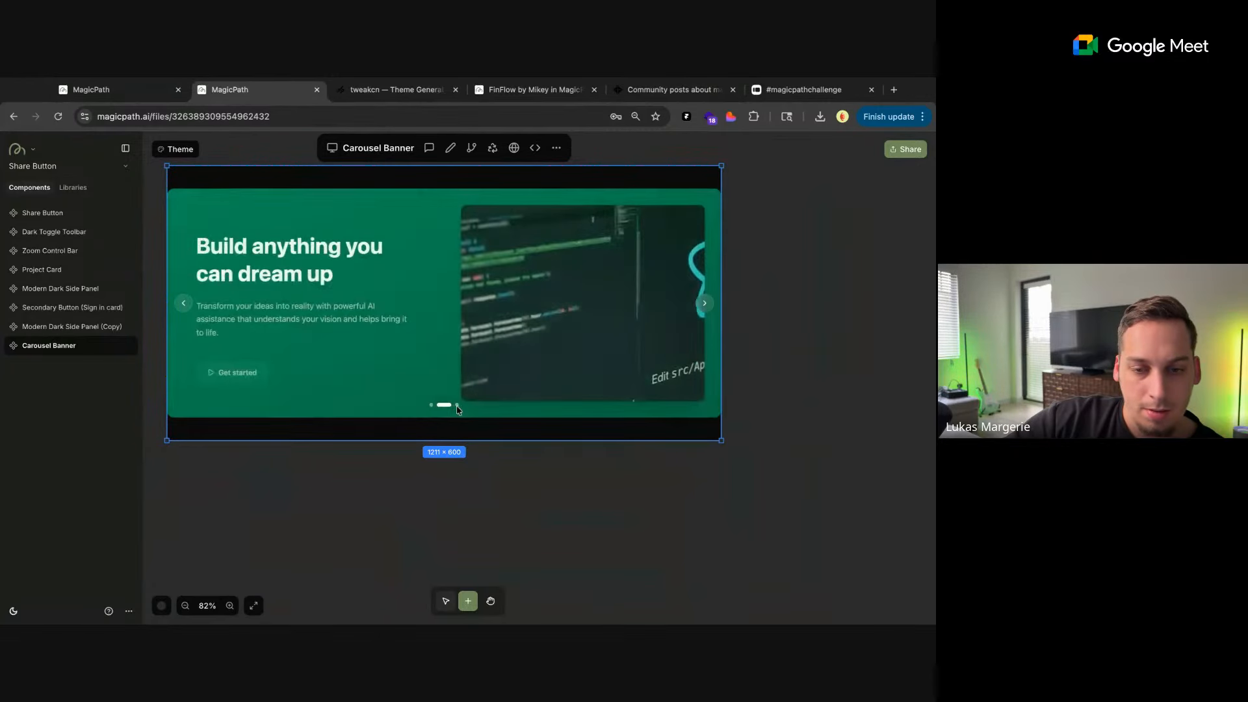
pyautogui.click(455, 406)
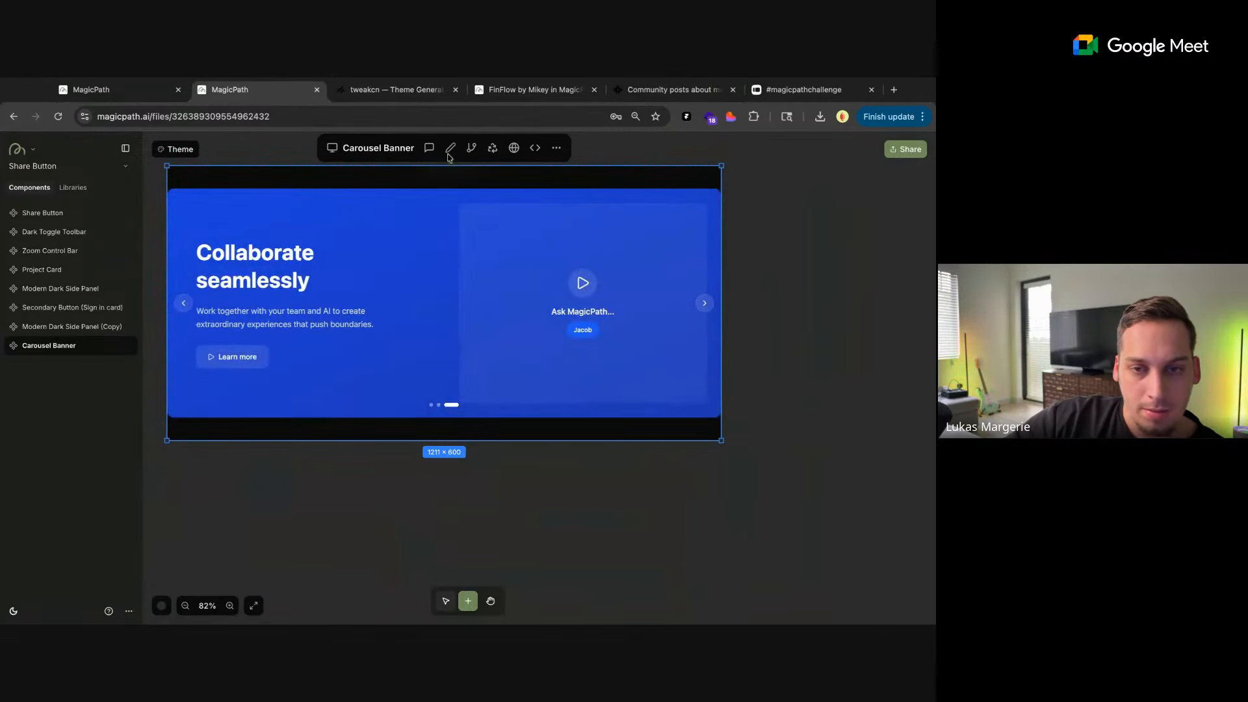
# Inspect the slide indicator's style settings, and ask the AI to "place the carrousel progress bar underneath the banner"
pyautogui.click(450, 148)
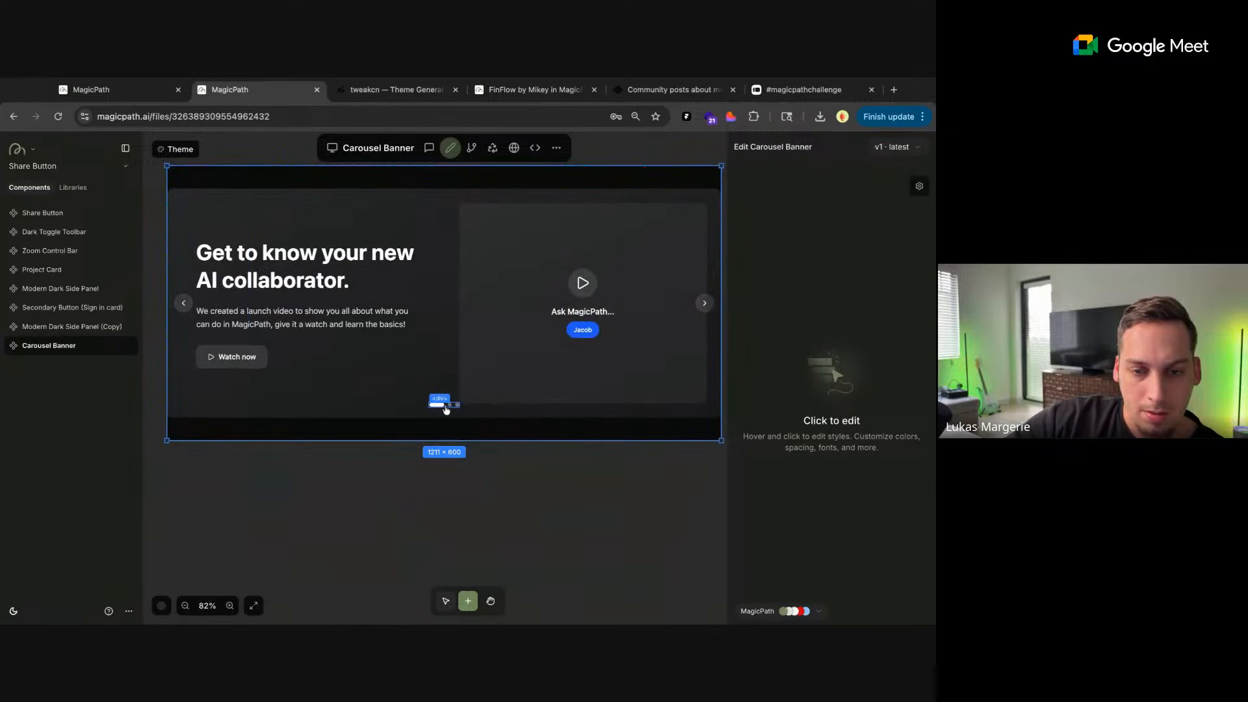
pyautogui.click(447, 407)
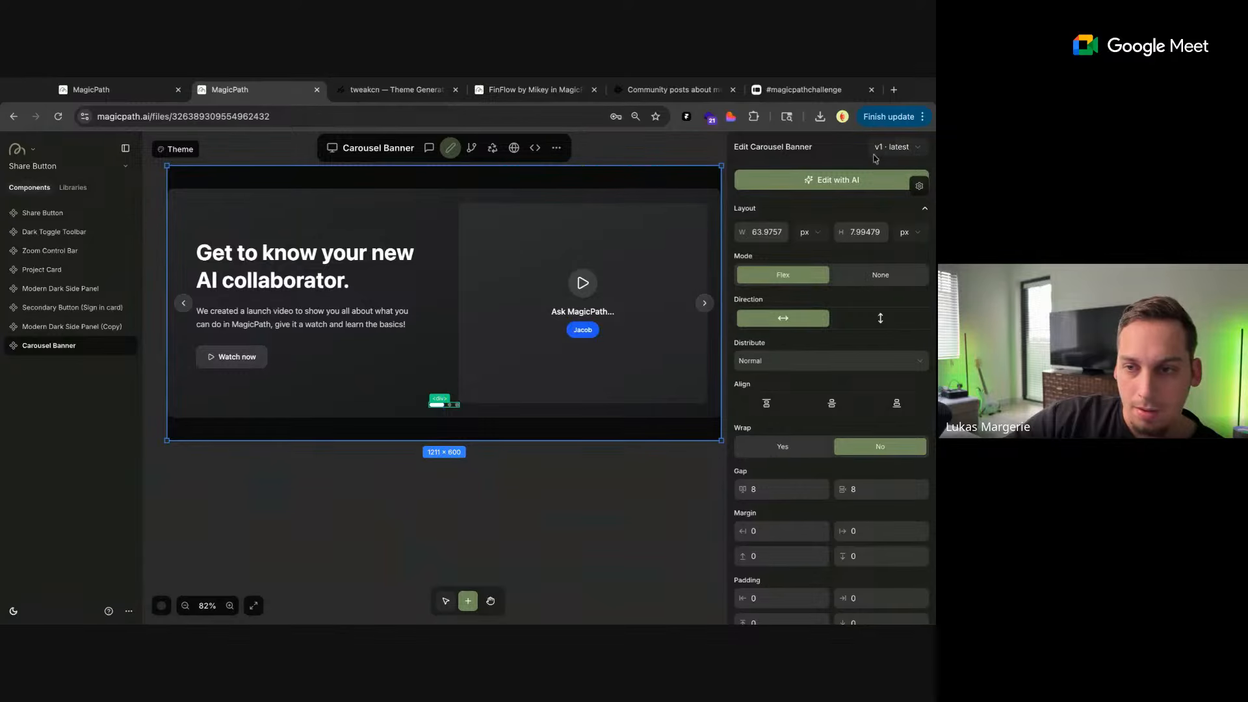
pyautogui.click(429, 147)
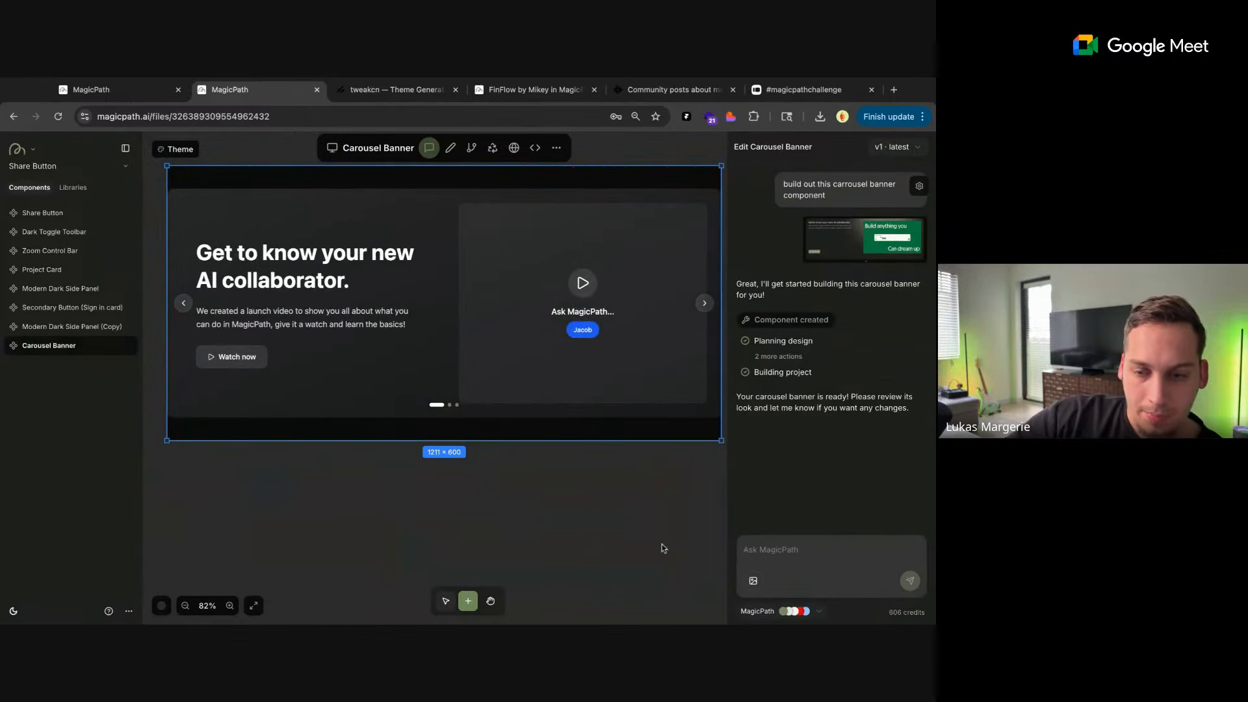
pyautogui.write('plec')
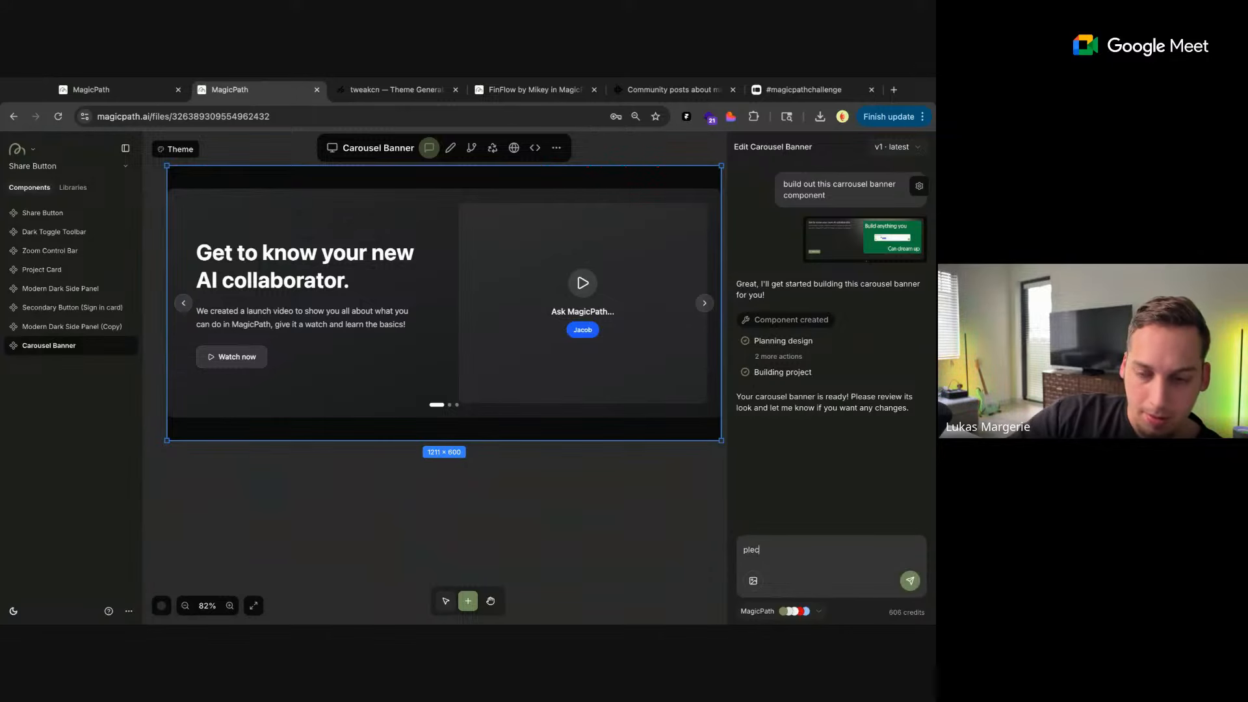
pyautogui.write('lay')
pyautogui.write('e the carrousel')
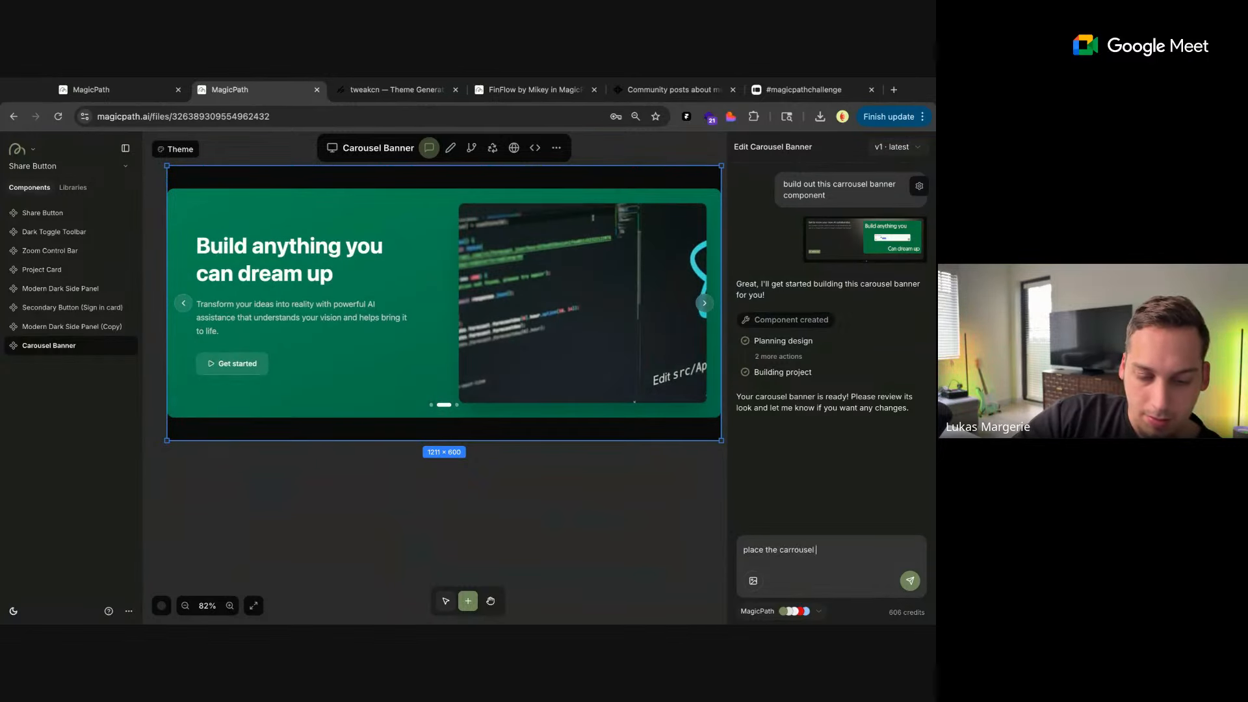
pyautogui.write(' progress ')
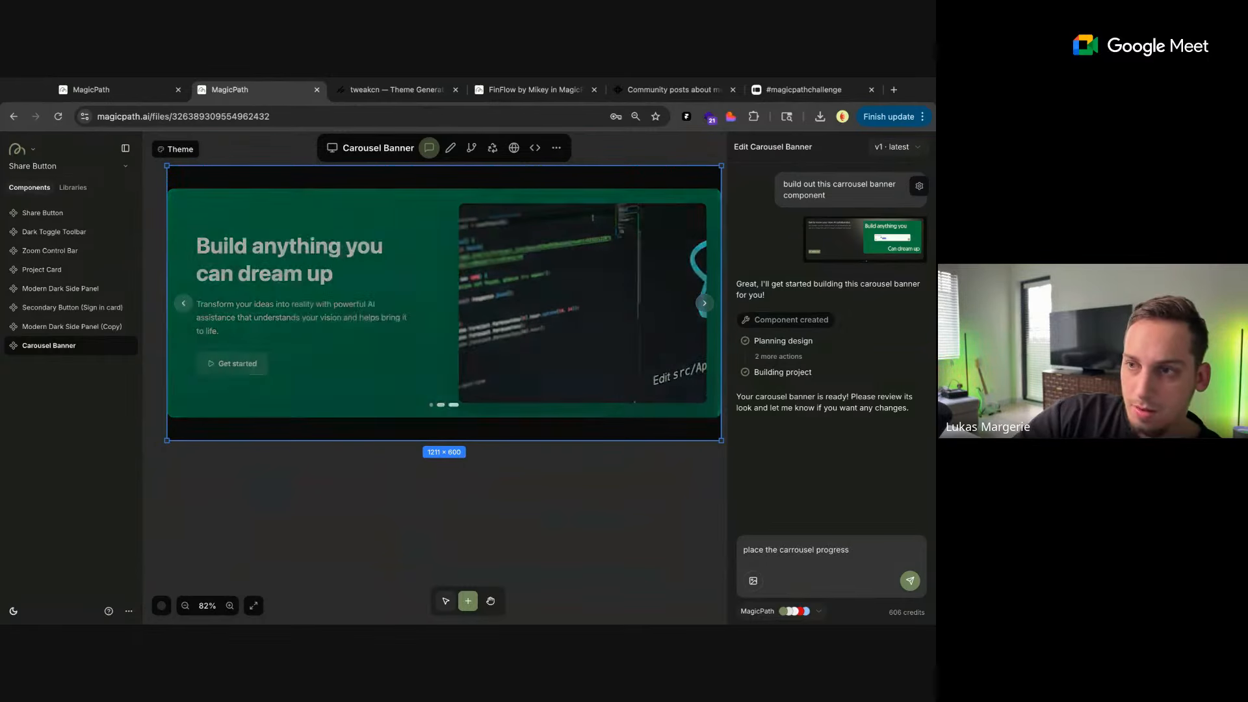
pyautogui.write('bara')
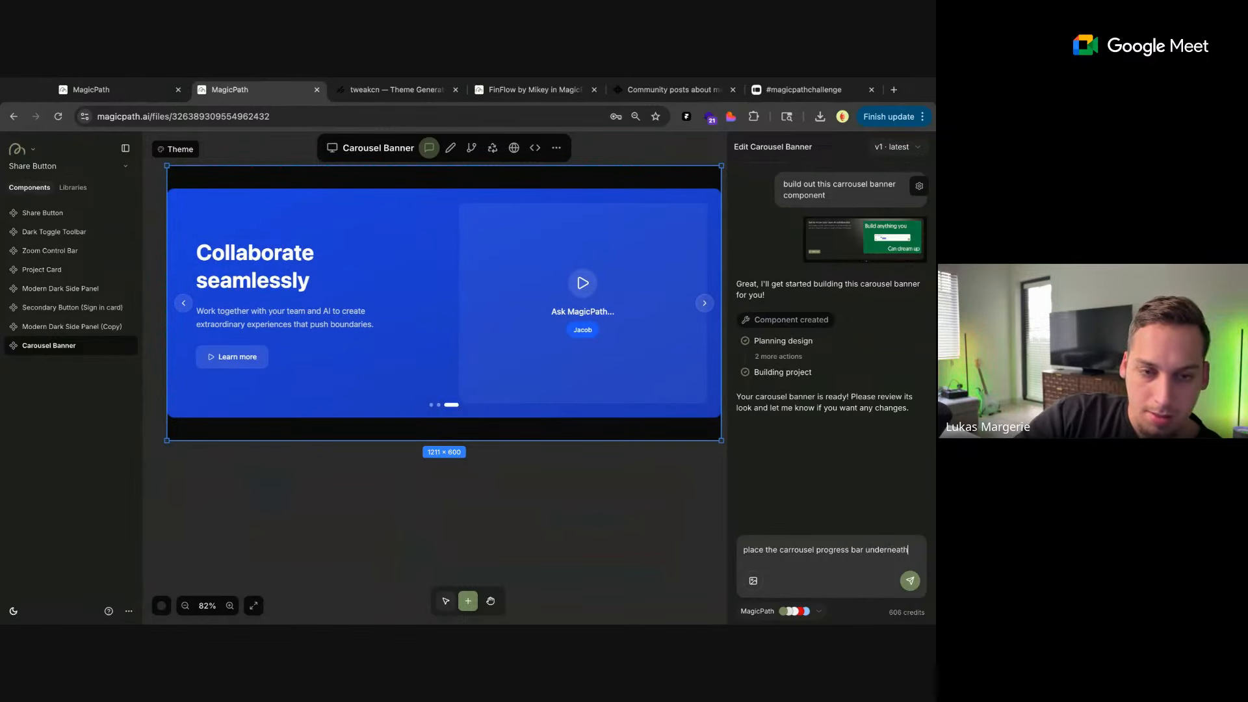
pyautogui.press('BackSpace')
pyautogui.write('the ban')
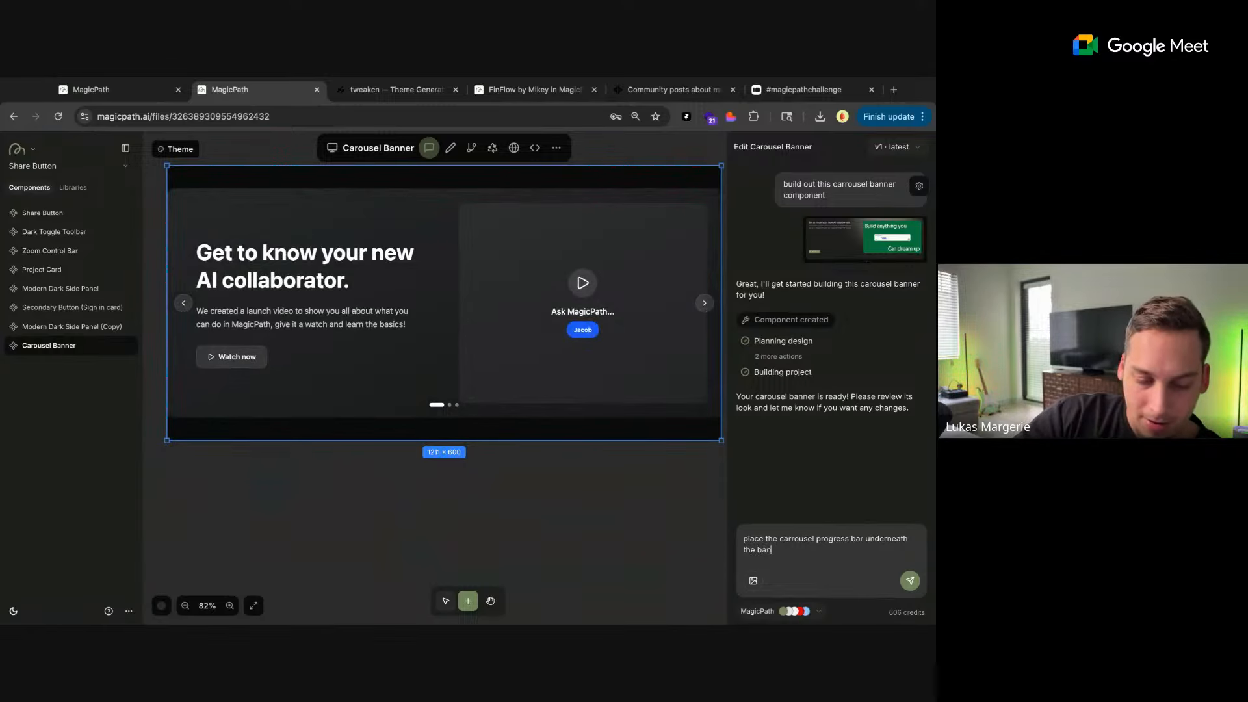
pyautogui.write('ner, outside of its div')
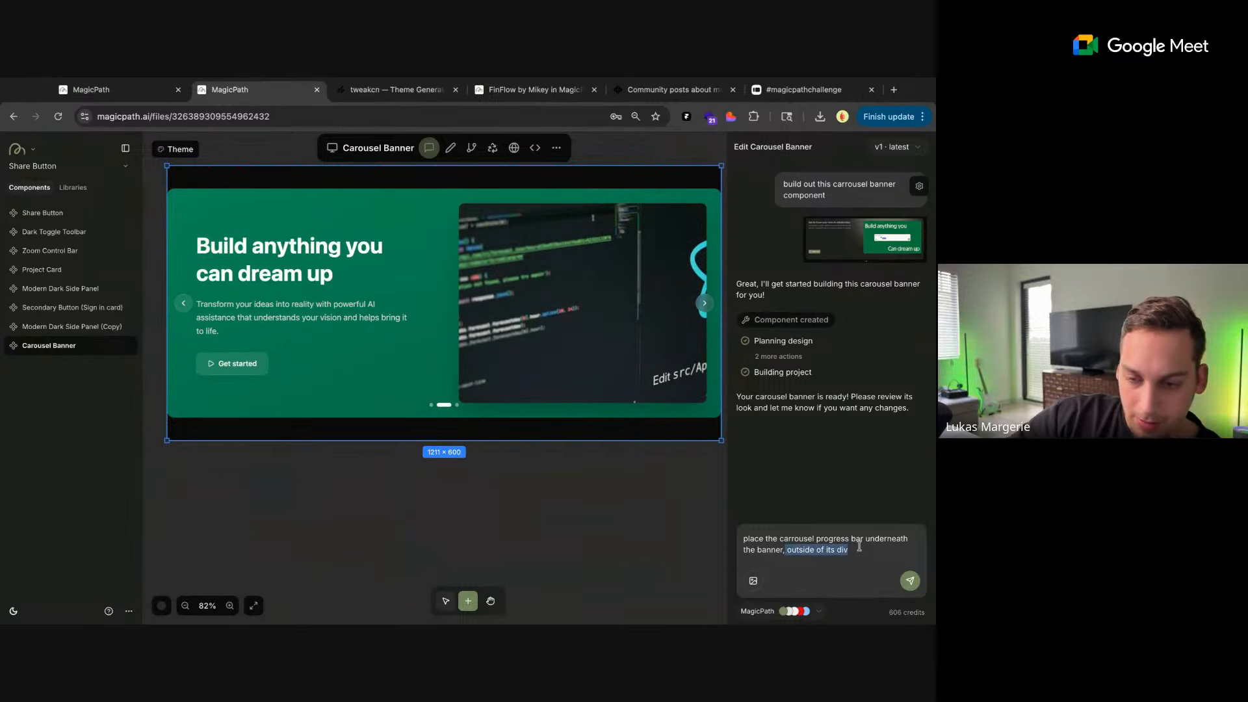
pyautogui.press('BackSpace')
pyautogui.press('Return')
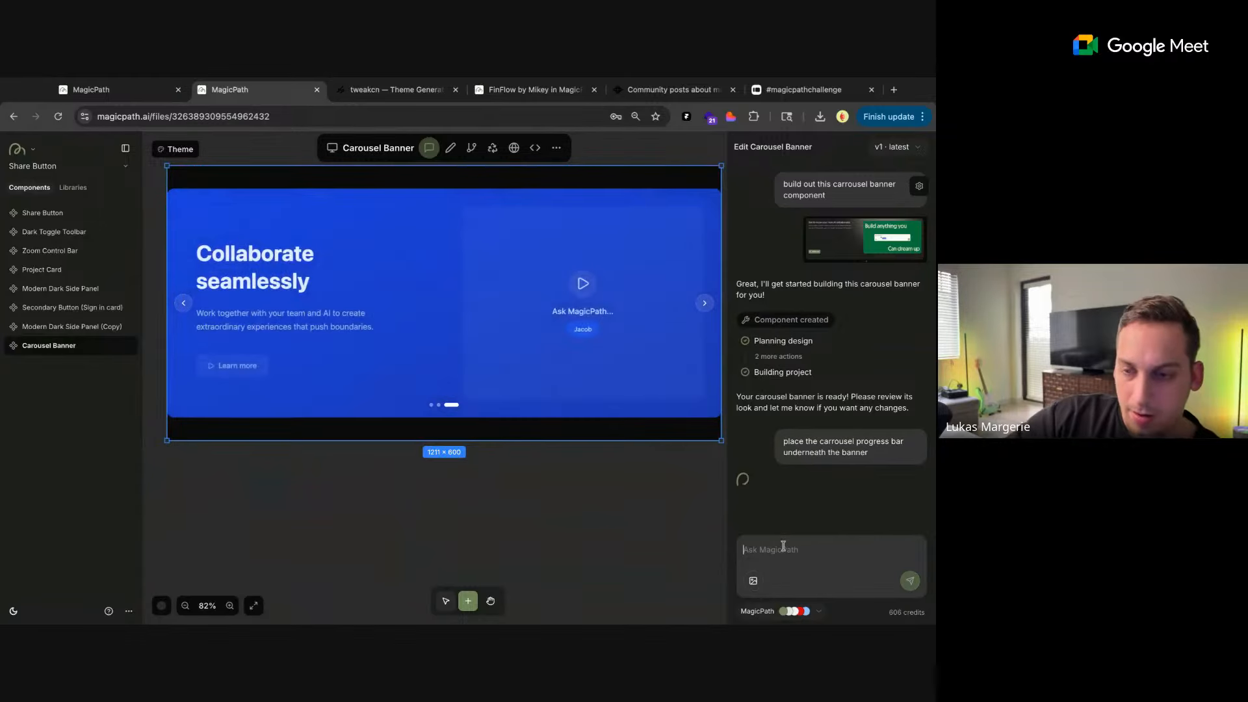
# Switch to the MagicPath home page and bring the featured components and the Explore category cards into view
pyautogui.scroll(-3, 572, 463)
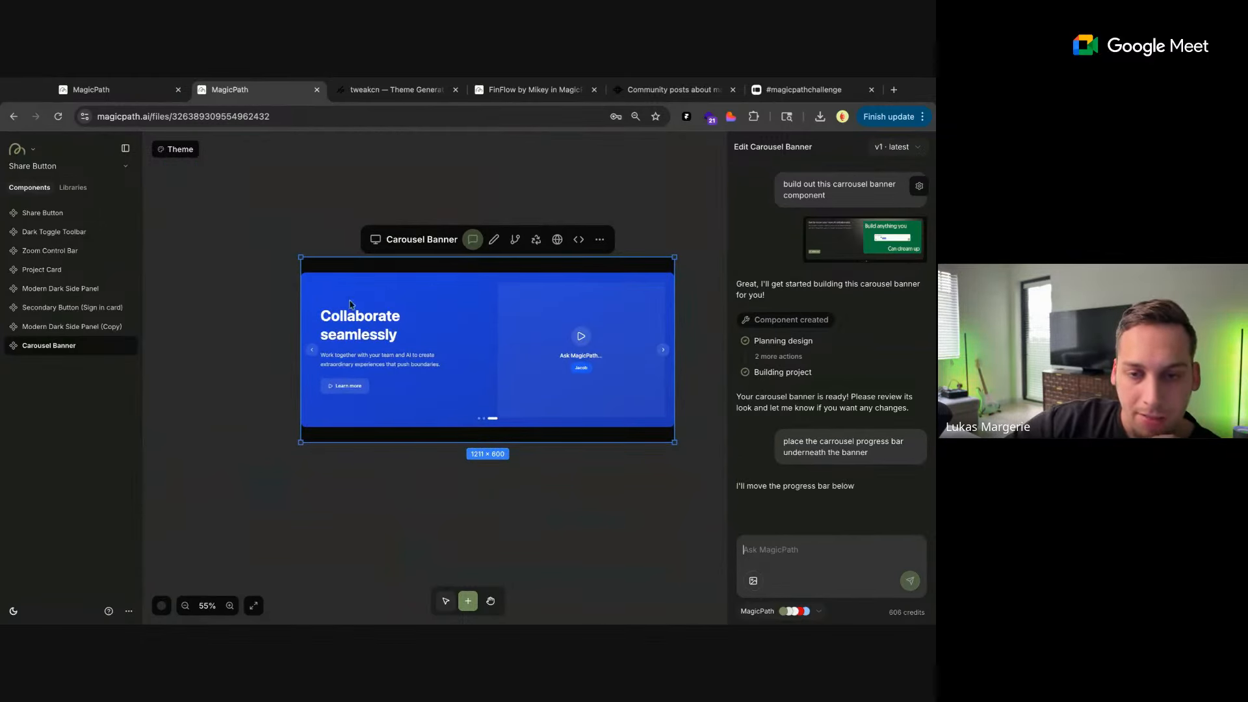
pyautogui.click(104, 89)
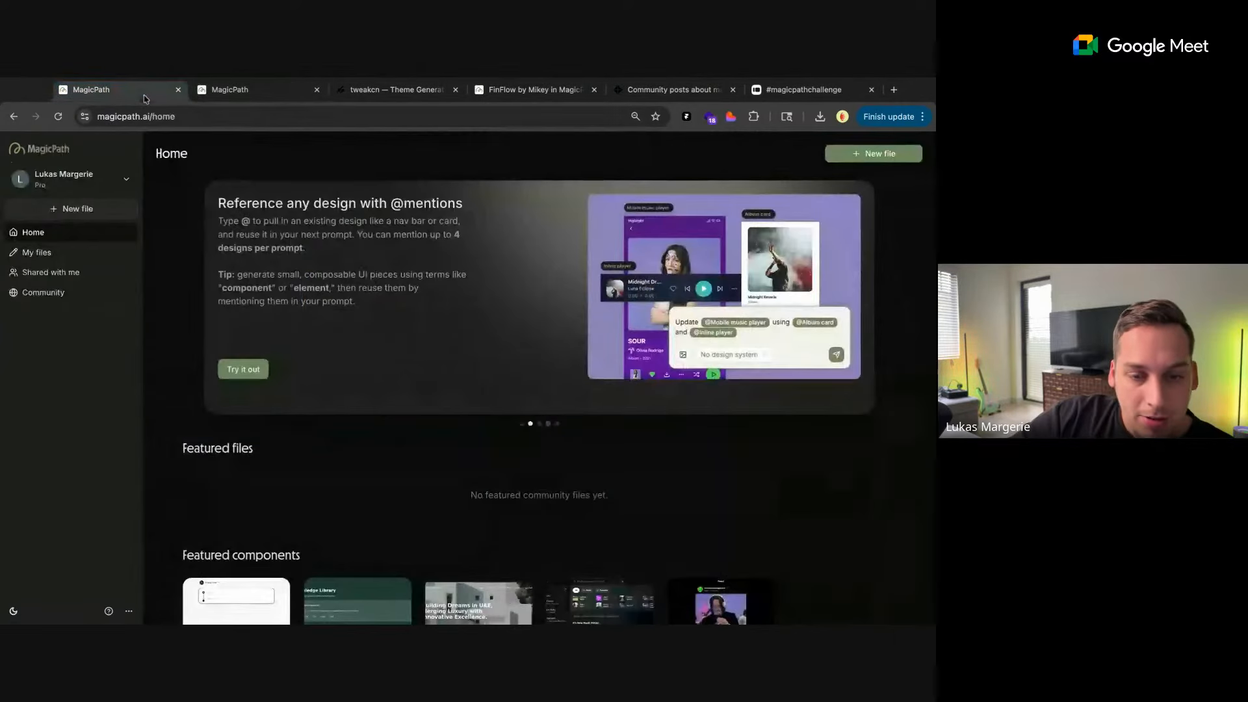
pyautogui.scroll(-1, 356, 380)
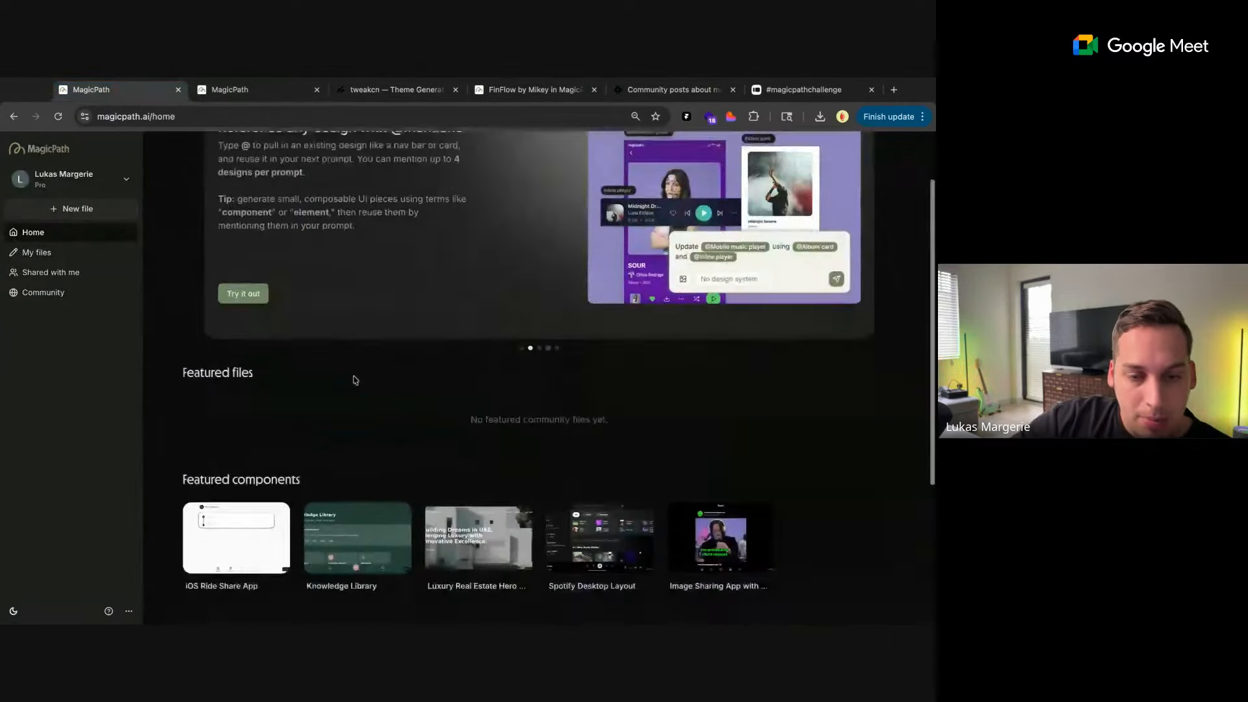
pyautogui.scroll(-3, 355, 380)
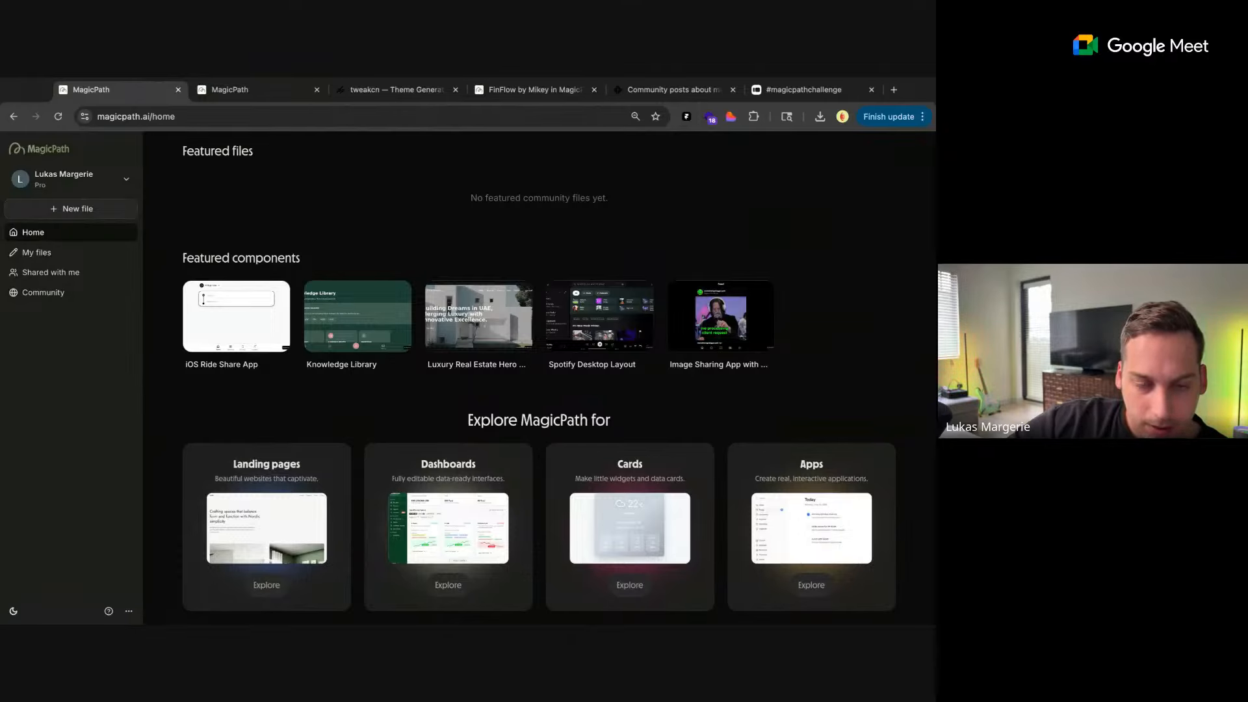
# Return to the file, add a blank 800 × 600 component beside the Carousel Banner, and attach the Dashboards card screenshot to its prompt
pyautogui.click(245, 89)
pyautogui.hscroll(4, 551, 223)
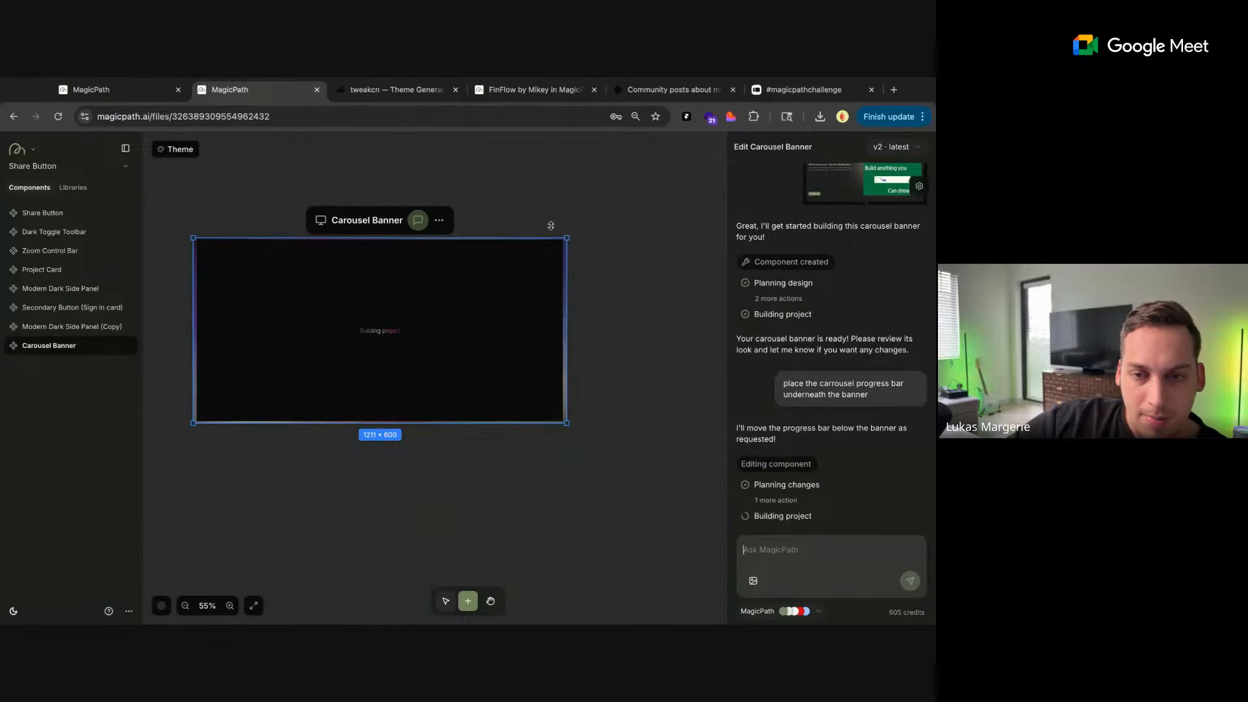
pyautogui.click(476, 336)
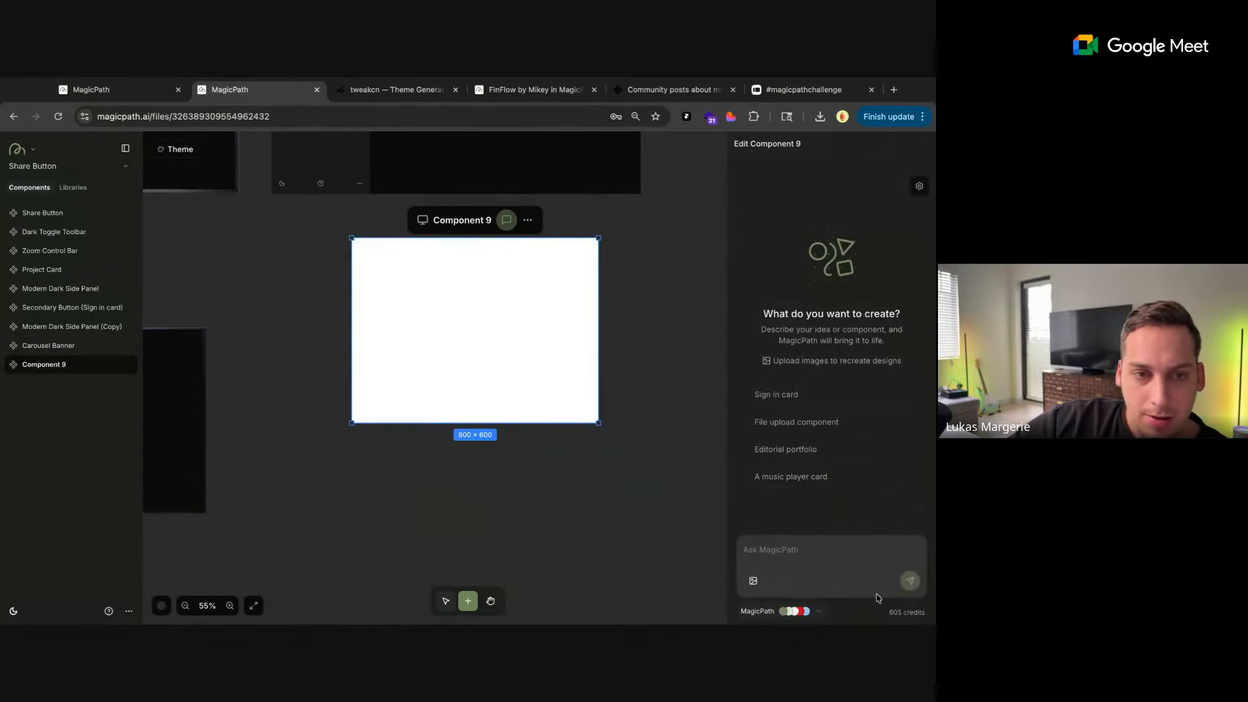
pyautogui.moveTo(877, 598); pyautogui.dragTo(786, 519)
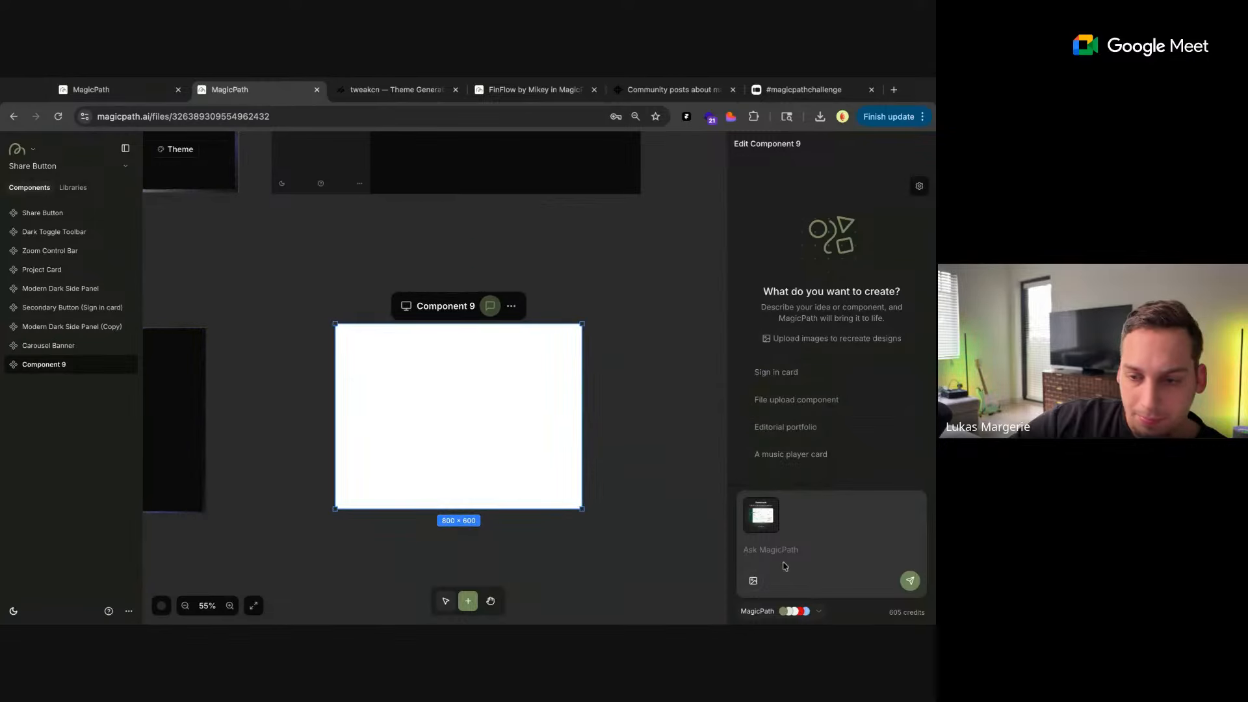
# Enter the prompt "create this category card" for the new component, checking the original card on the home page, and submit it
pyautogui.write('create this')
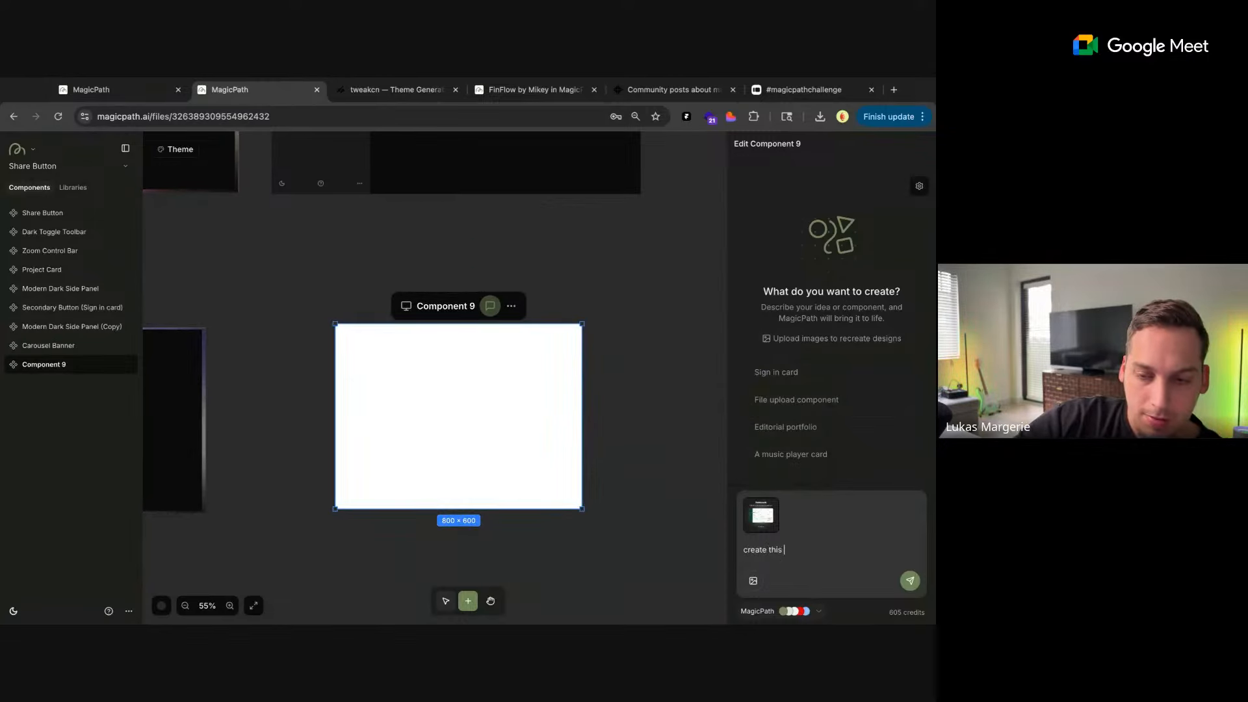
pyautogui.click(126, 96)
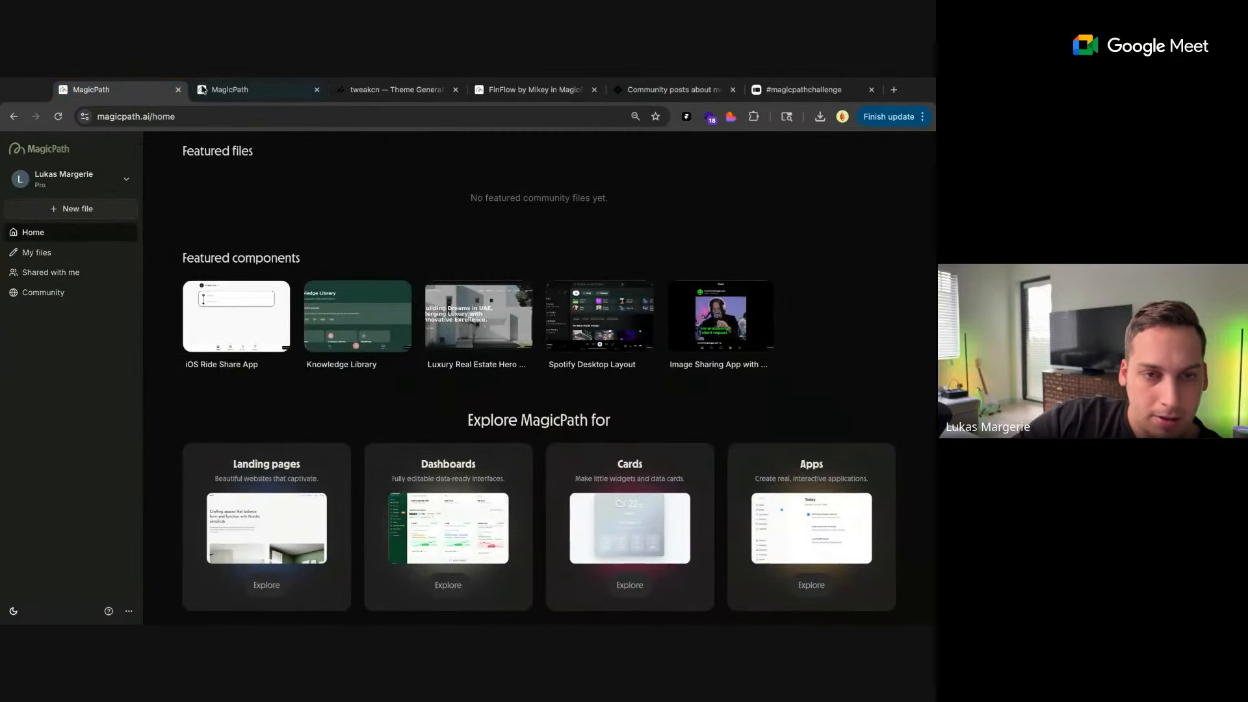
pyautogui.click(203, 91)
pyautogui.write('cate')
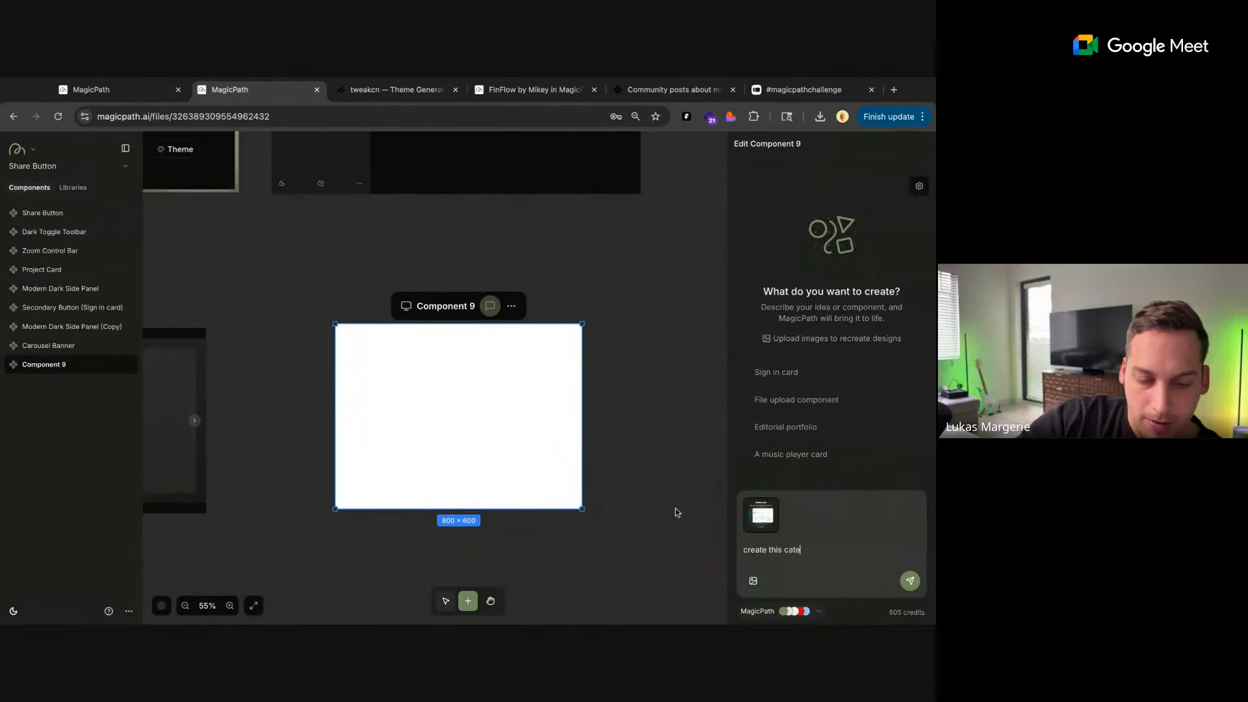
pyautogui.write('gory card')
pyautogui.press('Return')
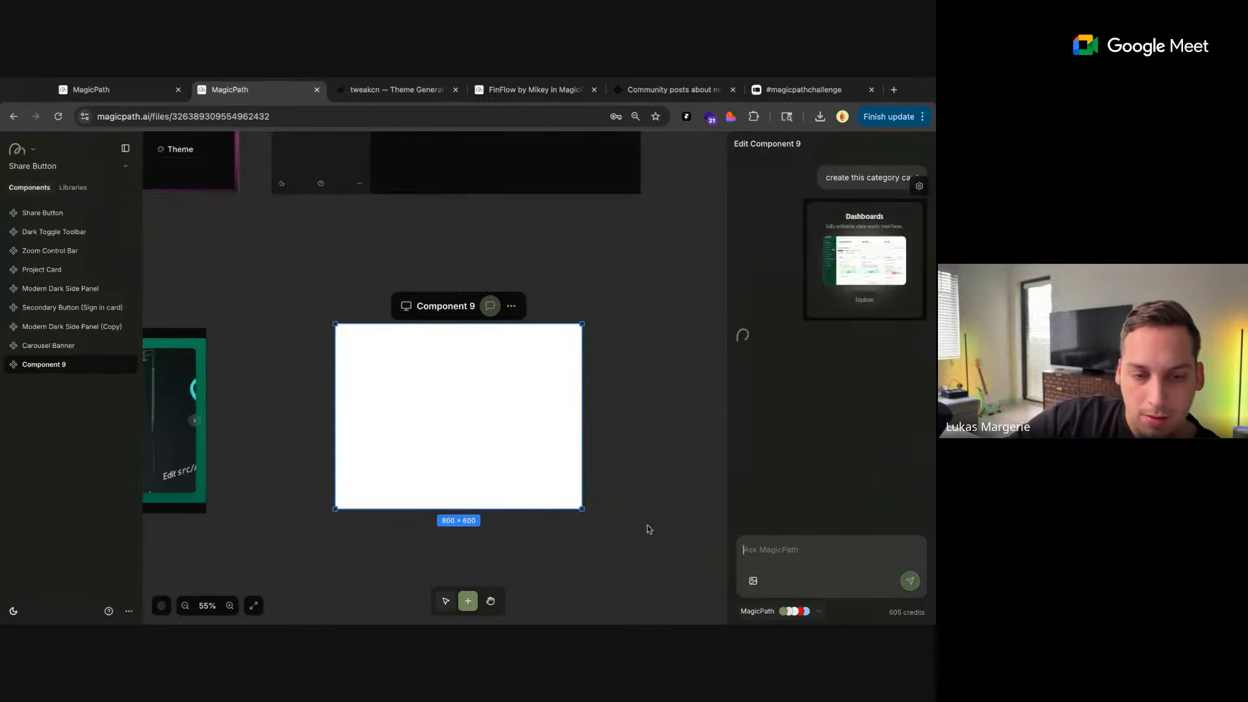
# Select the Carousel Banner and increase its frame height so it measures 1211 × 913
pyautogui.click(293, 442)
pyautogui.hscroll(-5, 289, 434)
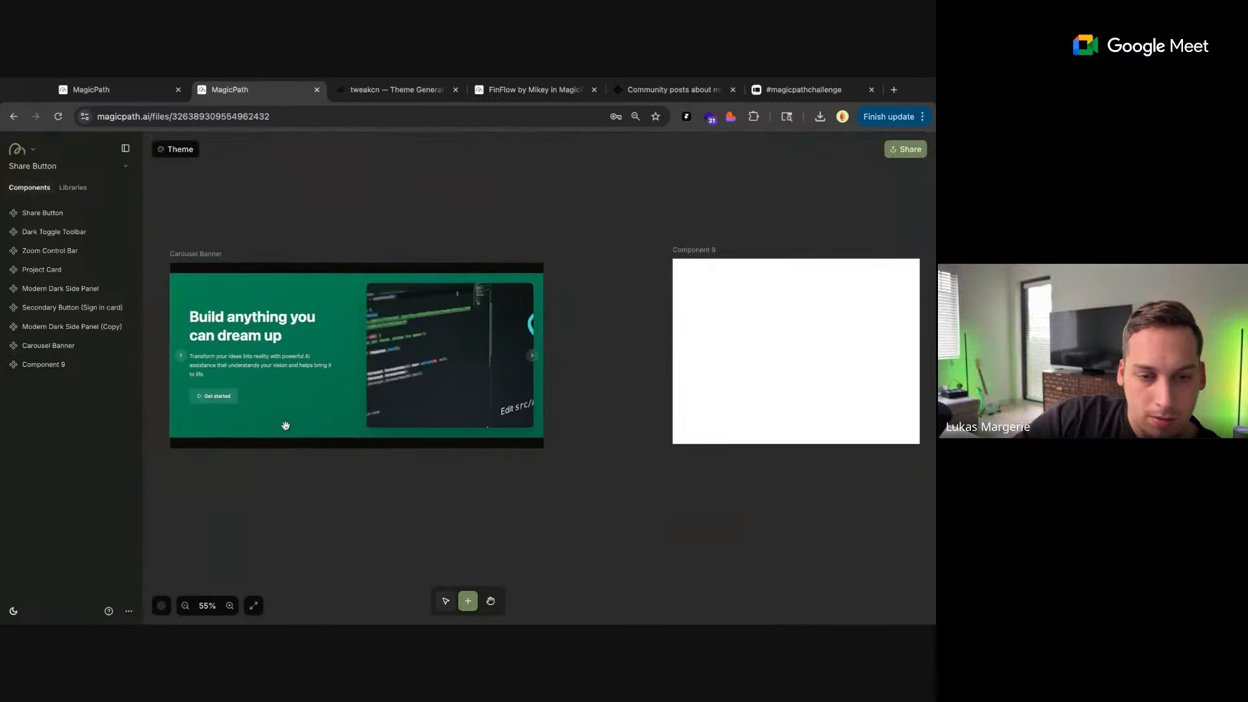
pyautogui.click(362, 444)
pyautogui.moveTo(358, 448); pyautogui.dragTo(360, 544)
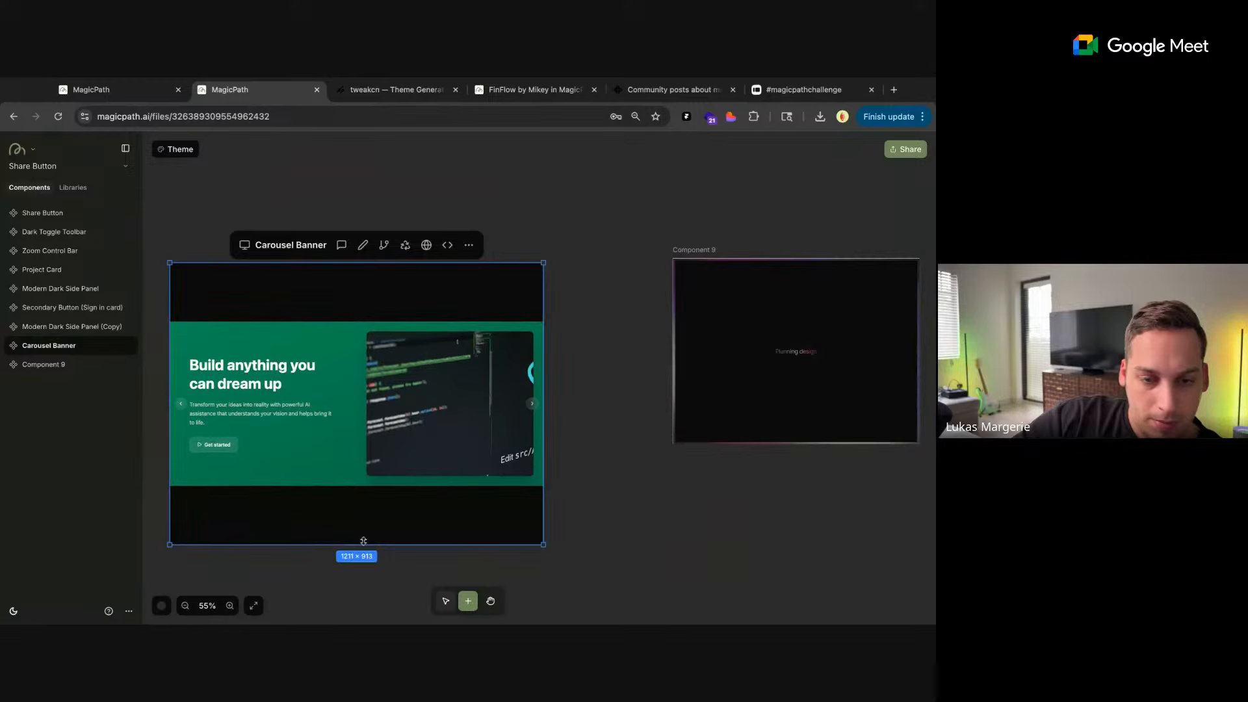
# Open the Carousel Banner's AI chat and switch the component back to Version 1
pyautogui.click(341, 244)
pyautogui.click(906, 149)
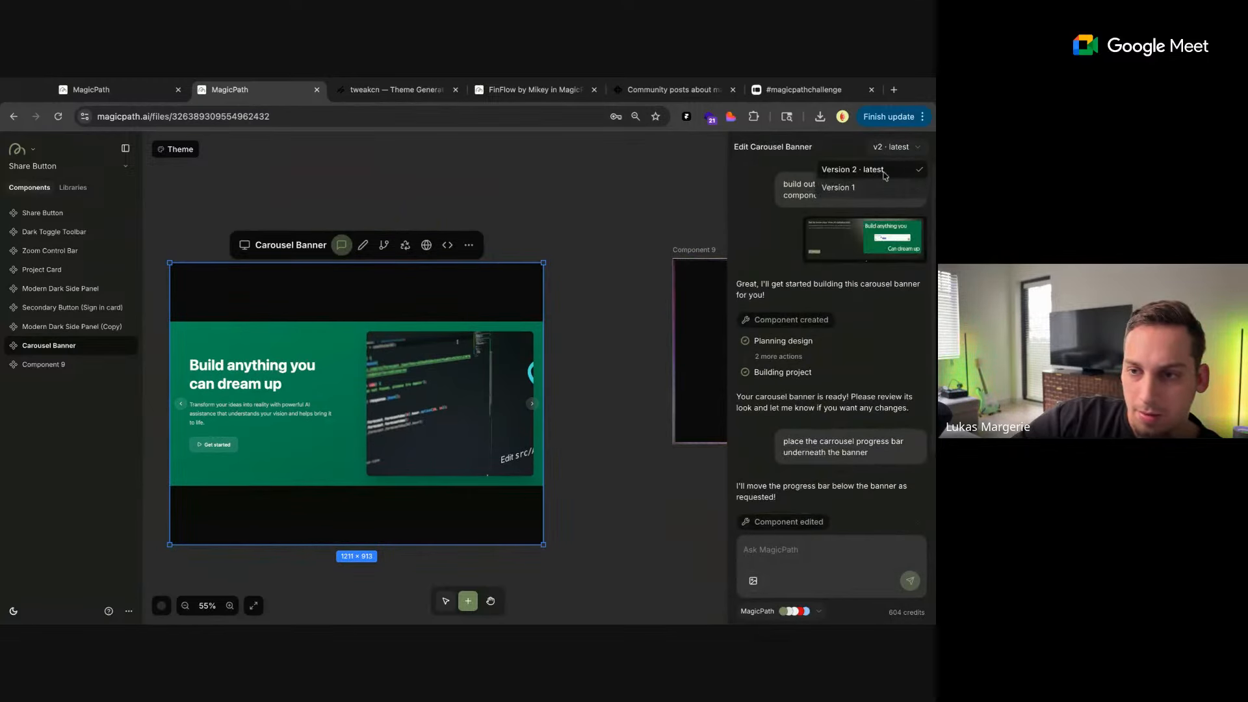
pyautogui.click(851, 188)
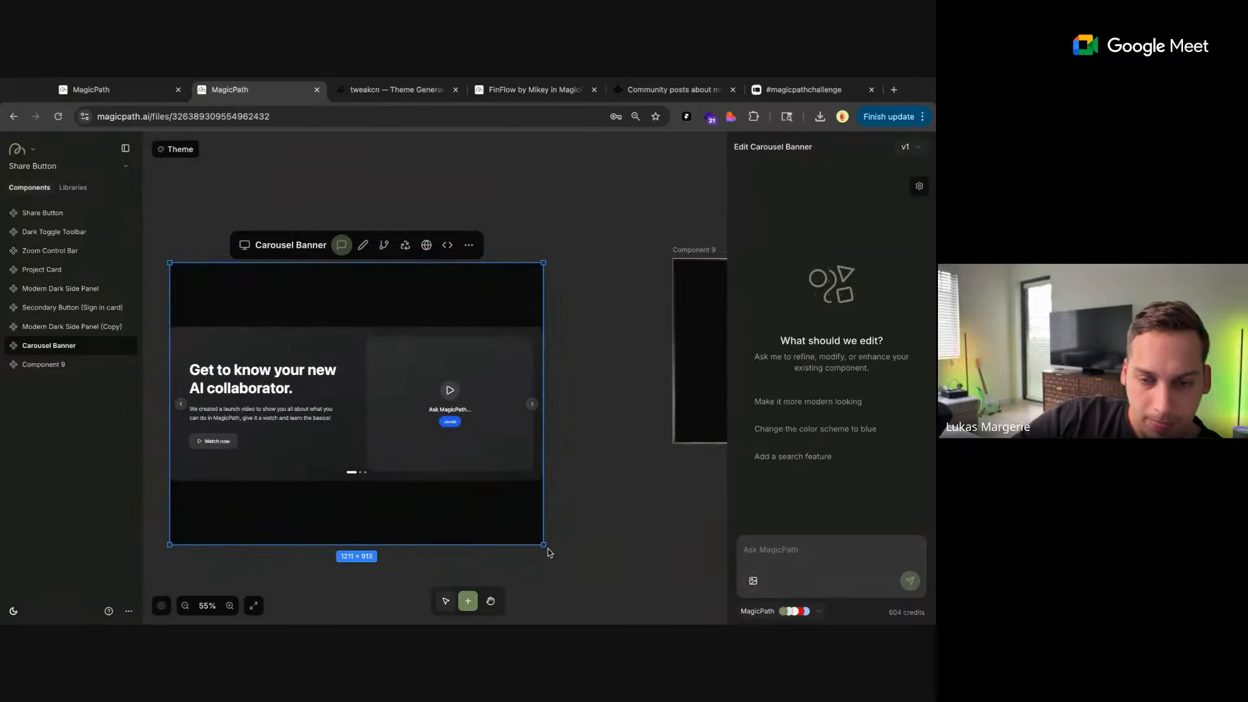
pyautogui.rightClick(540, 544)
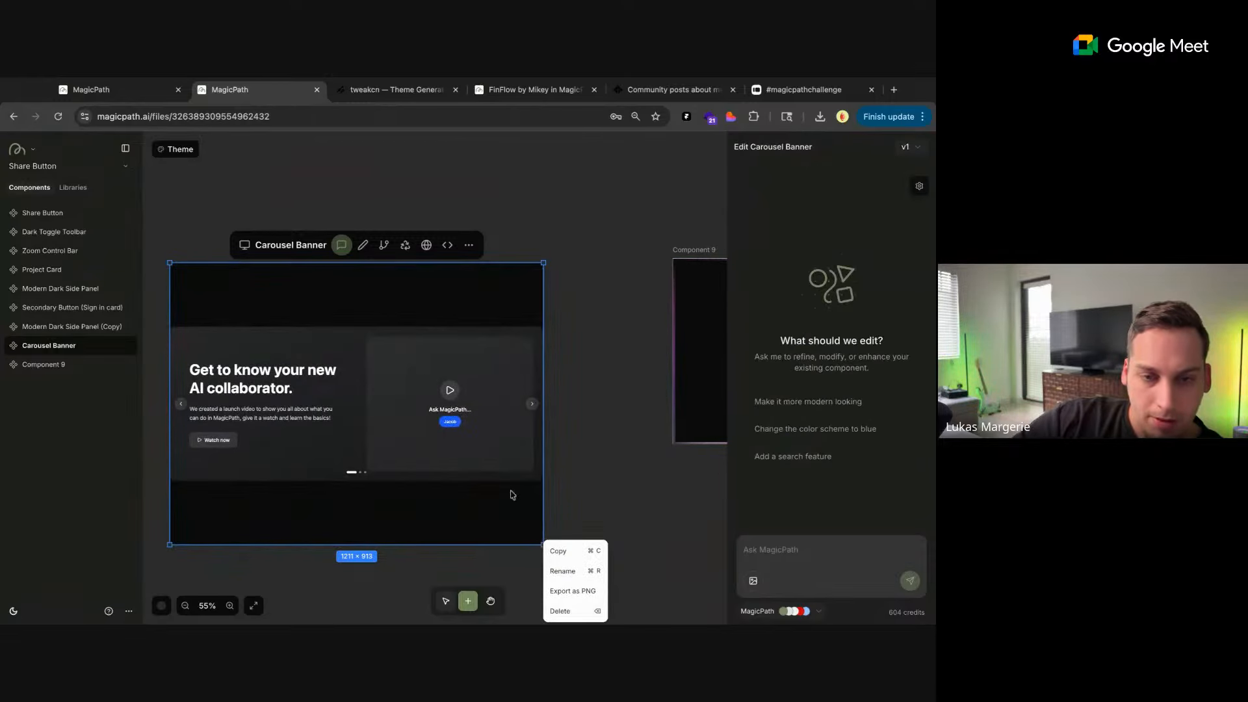
pyautogui.click(469, 473)
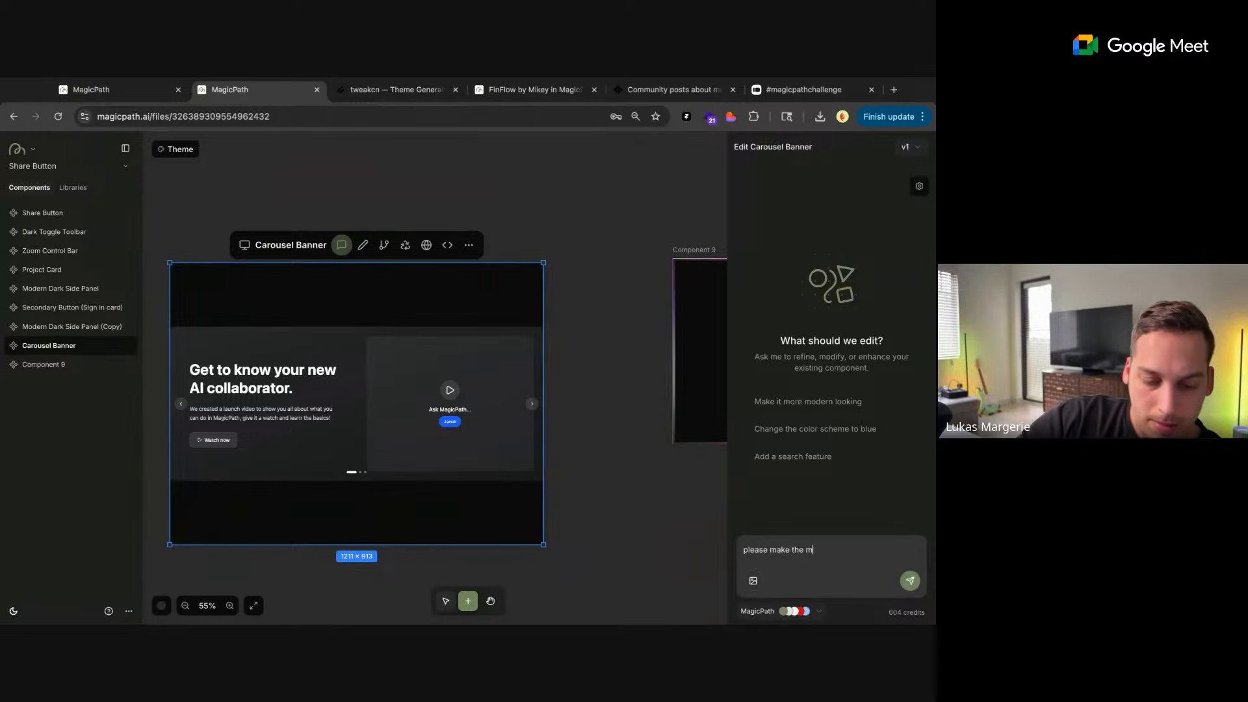
# Ask the AI to "please make the max width of the component to be 790px" for the Carousel Banner
pyautogui.write('th of the')
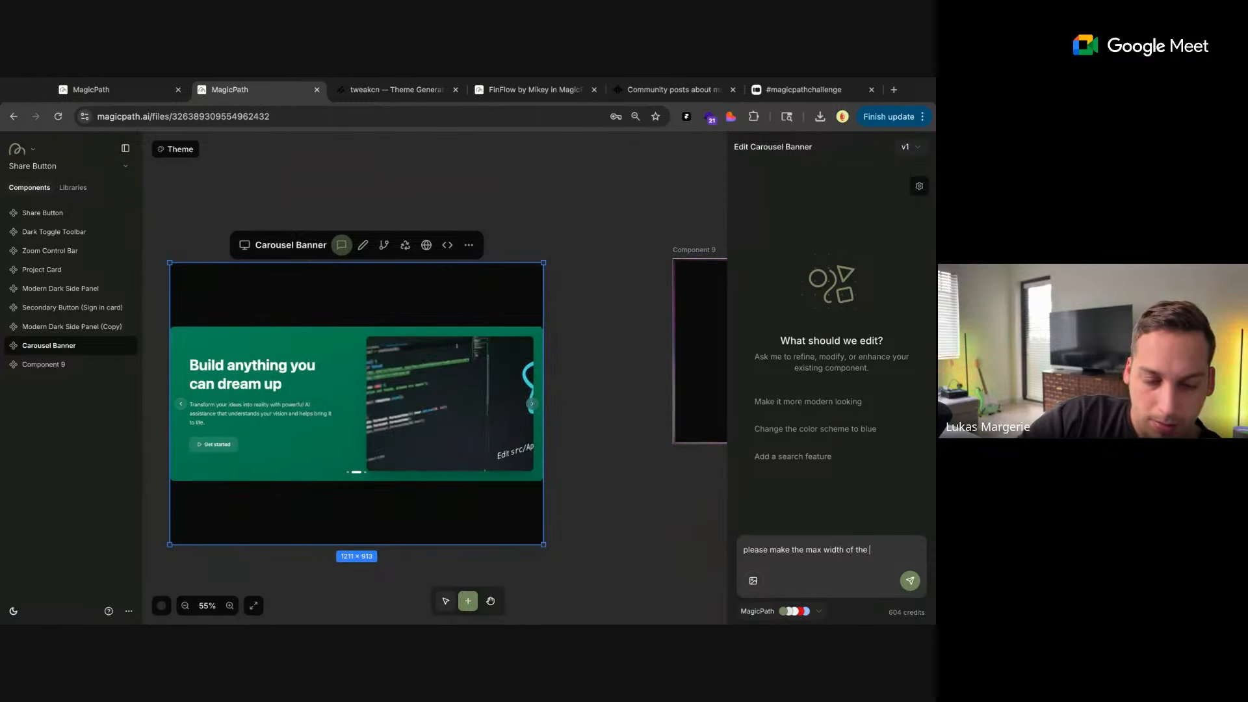
pyautogui.write(' component to be 790px')
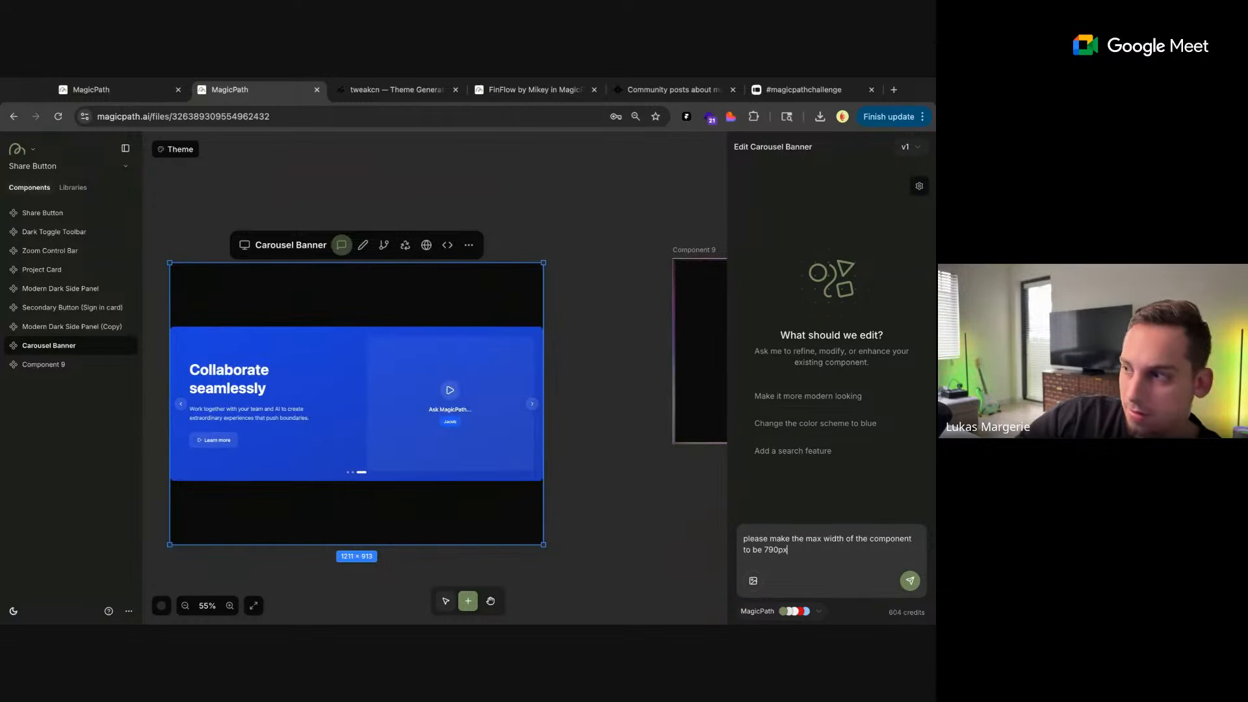
pyautogui.press('Return')
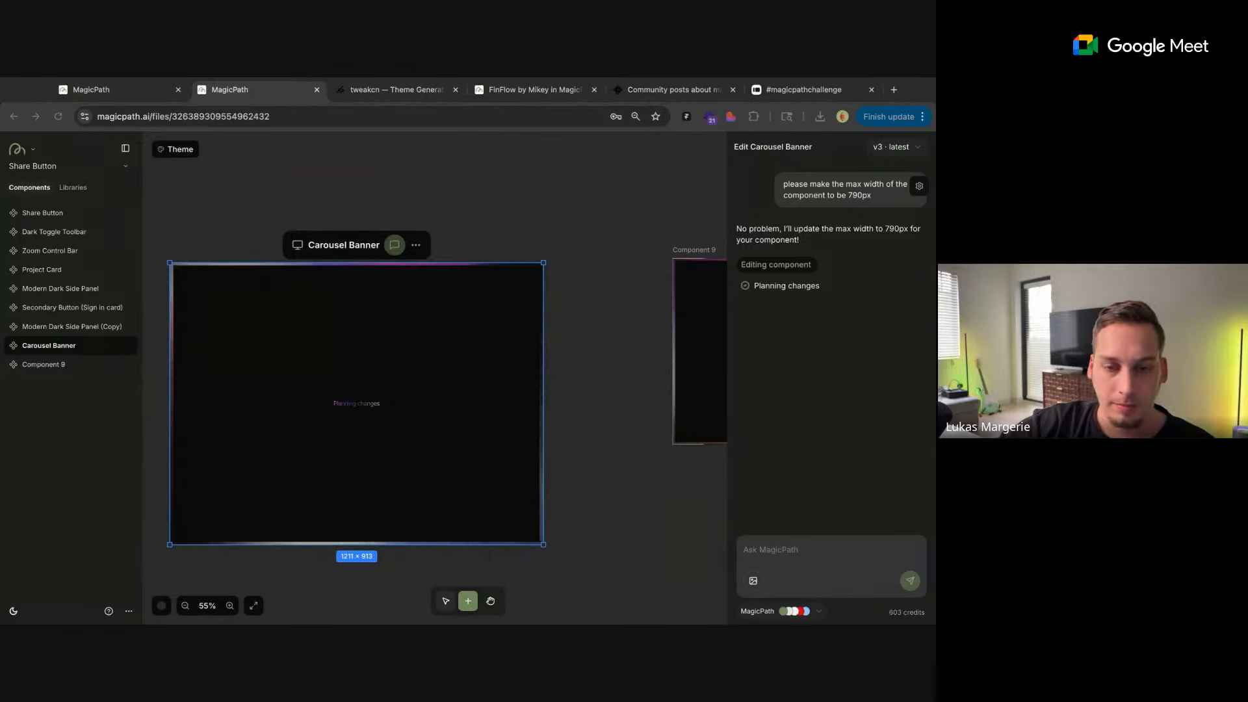
# Add another blank 800 × 600 component in the empty canvas area below the Carousel Banner
pyautogui.scroll(-2, 555, 283)
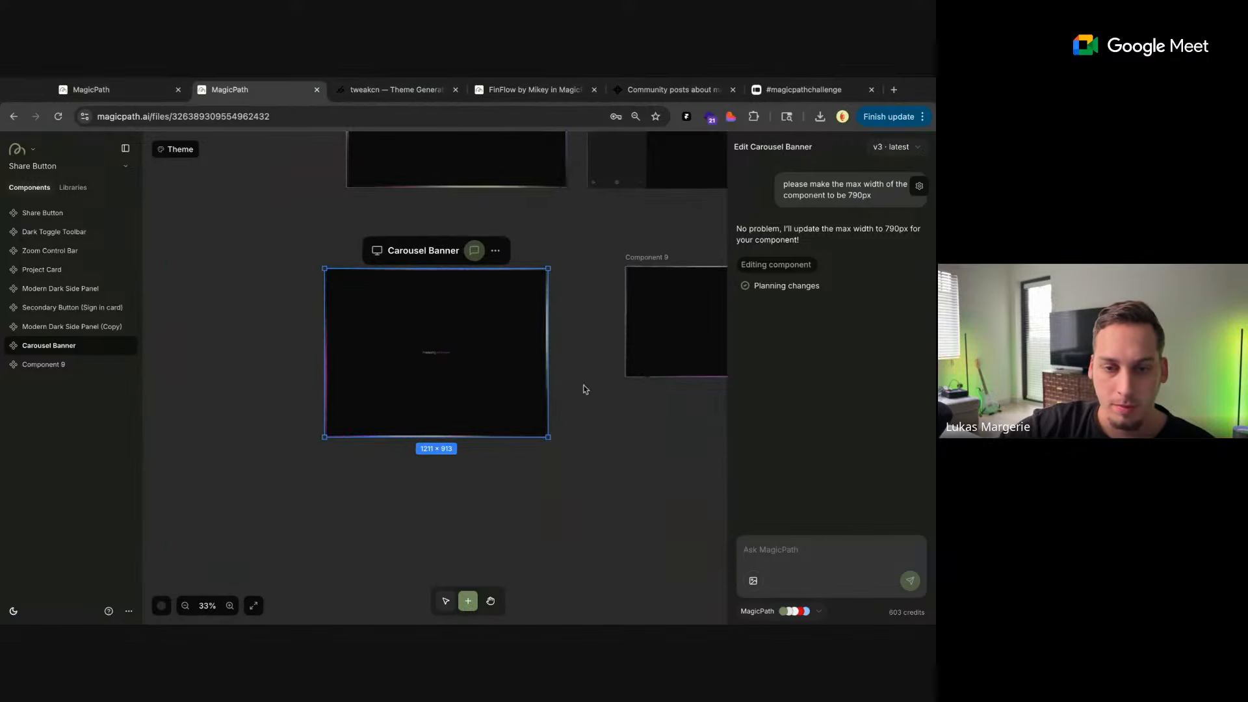
pyautogui.scroll(-2, 585, 390)
pyautogui.hscroll(3, 585, 390)
pyautogui.scroll(1, 517, 380)
pyautogui.scroll(-2, 517, 379)
pyautogui.hscroll(-2, 517, 379)
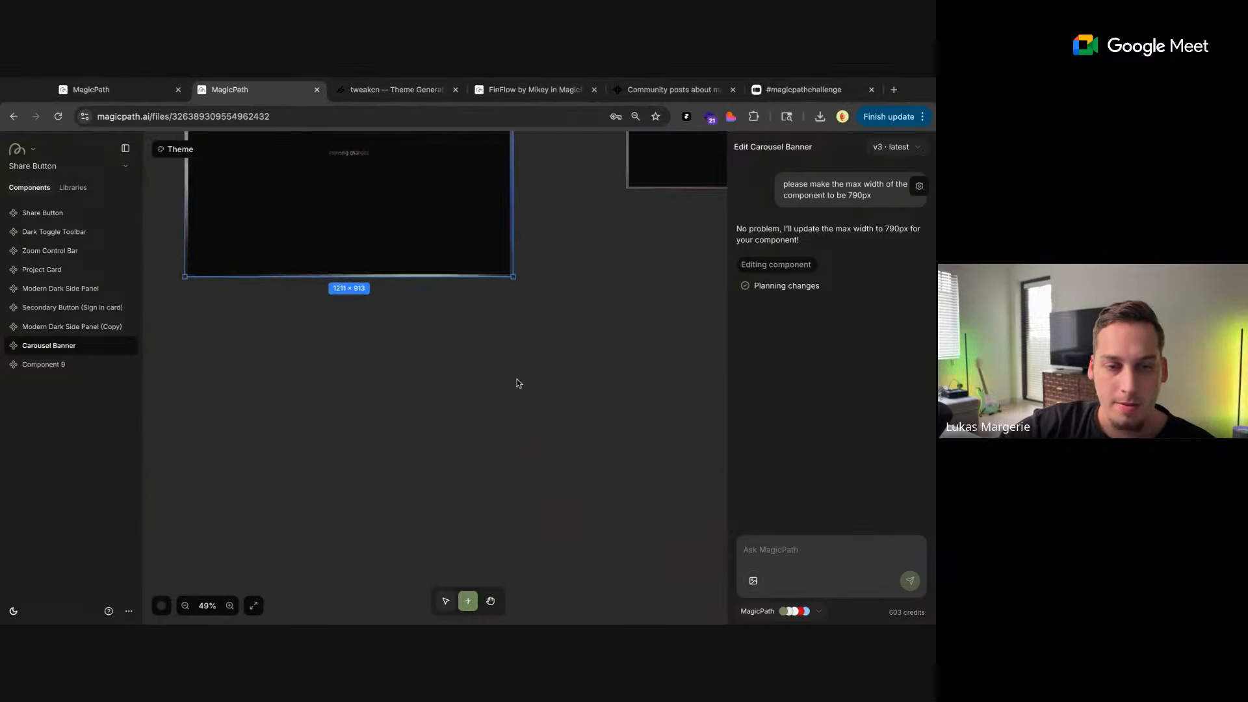
pyautogui.click(387, 375)
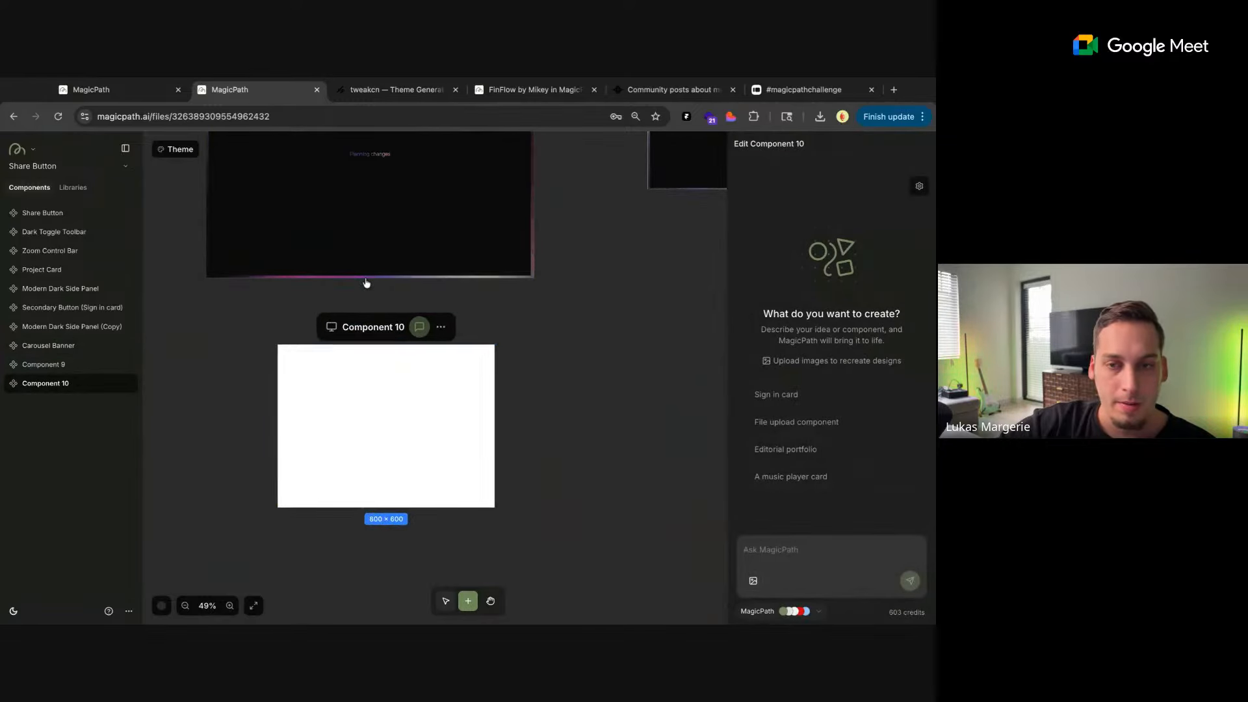
# Return to the MagicPath home page and open the Landing pages examples from the Explore cards
pyautogui.click(143, 89)
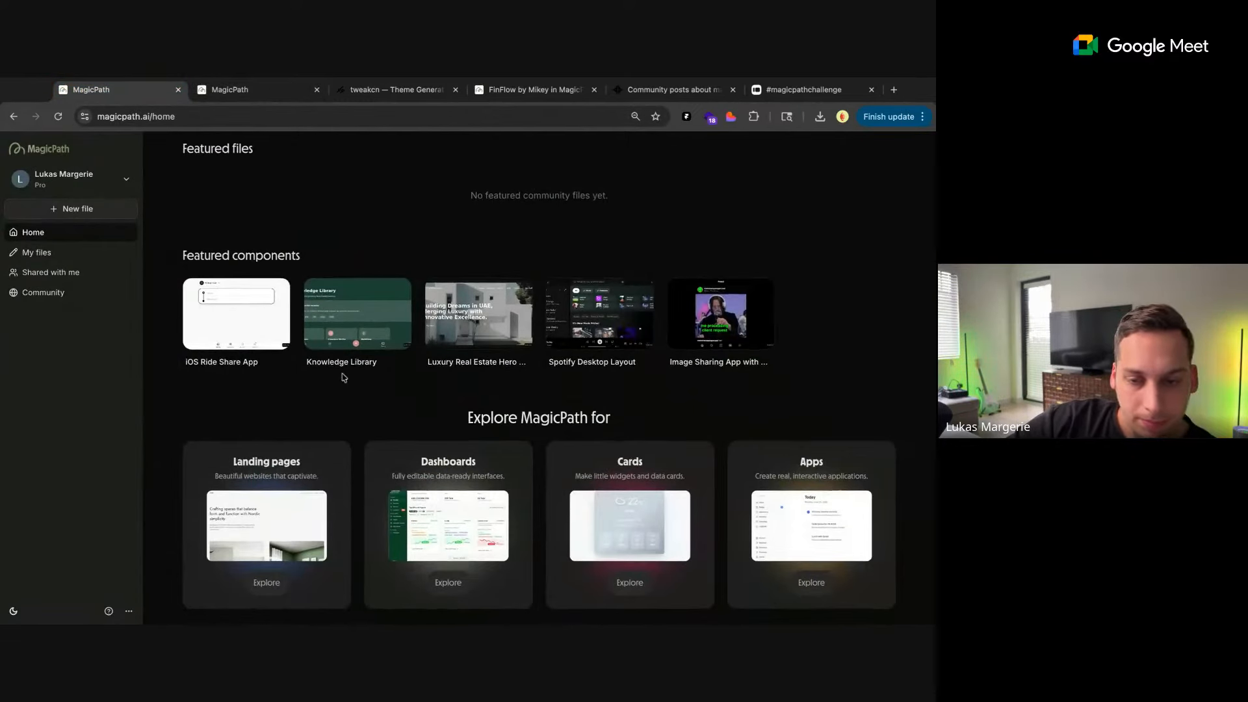
pyautogui.click(266, 585)
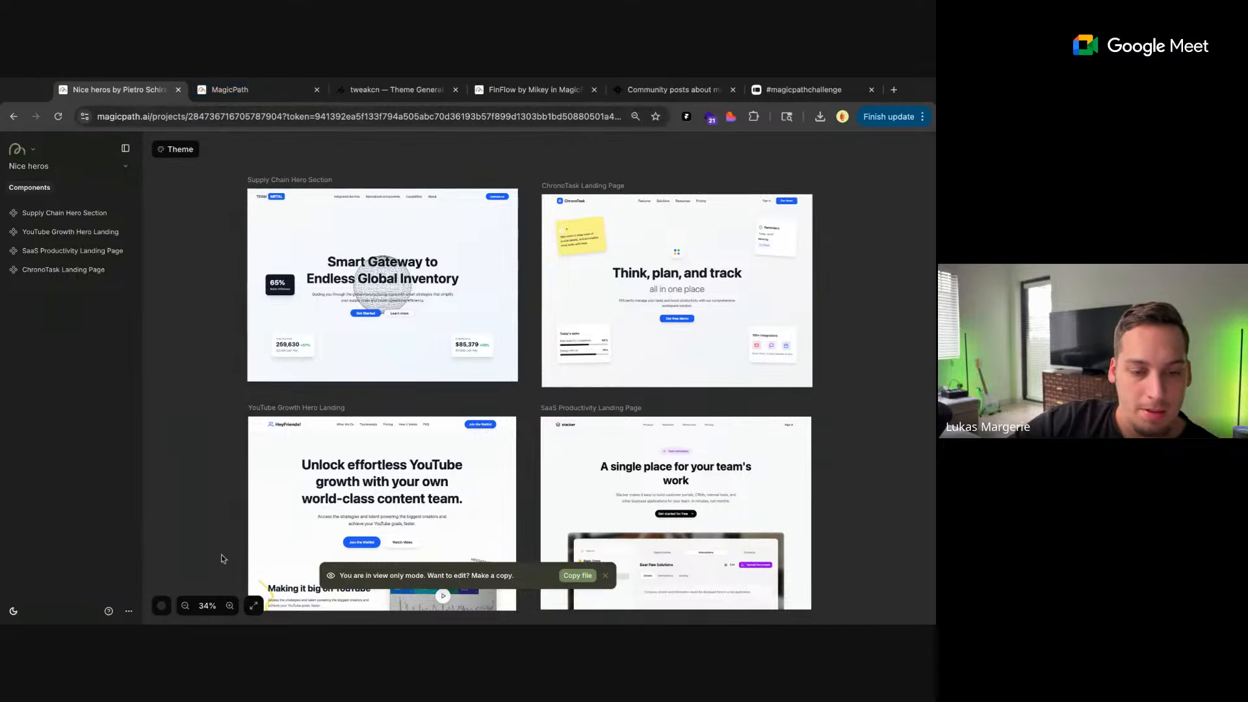
pyautogui.scroll(-2, 242, 403)
pyautogui.hscroll(-2, 242, 404)
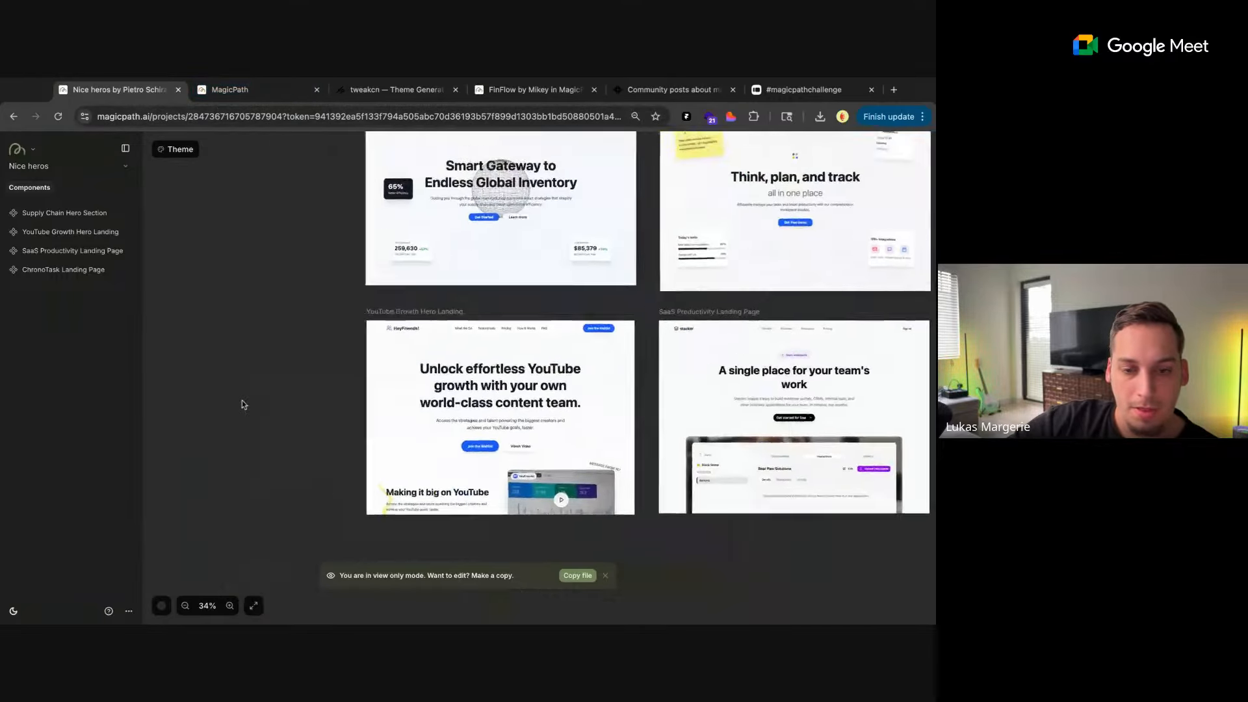
pyautogui.hscroll(2, 242, 404)
pyautogui.scroll(2, 241, 404)
# Switch back to the Share Button file and ask the AI "lets create an interactive canvas component, dark mode" for the blank Component 10
pyautogui.hotkey('ctrl', 'Tab')
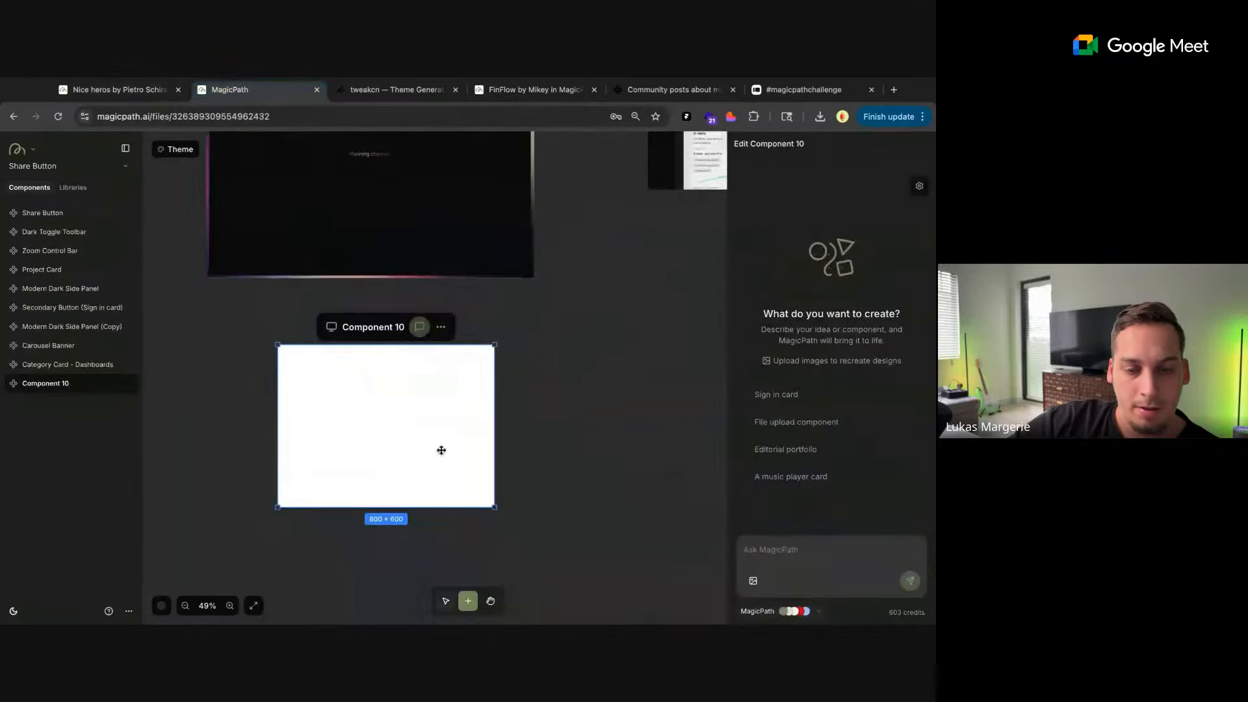
pyautogui.write('lets')
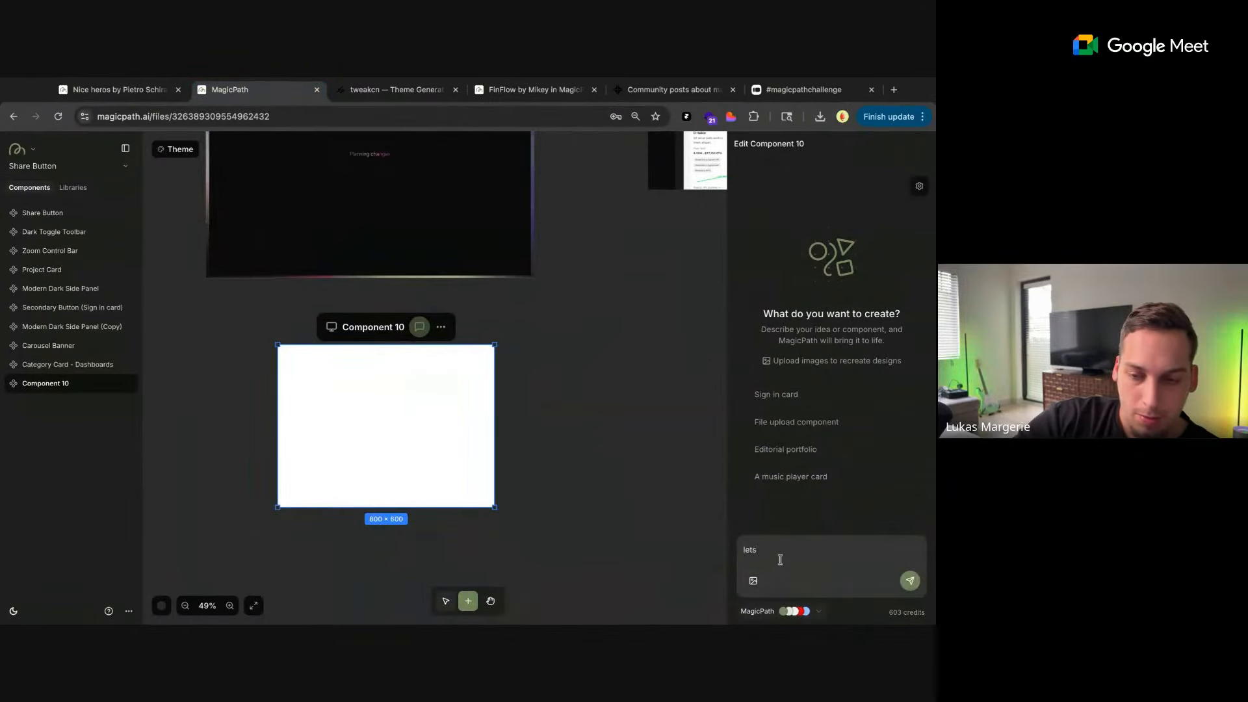
pyautogui.write(' create an ')
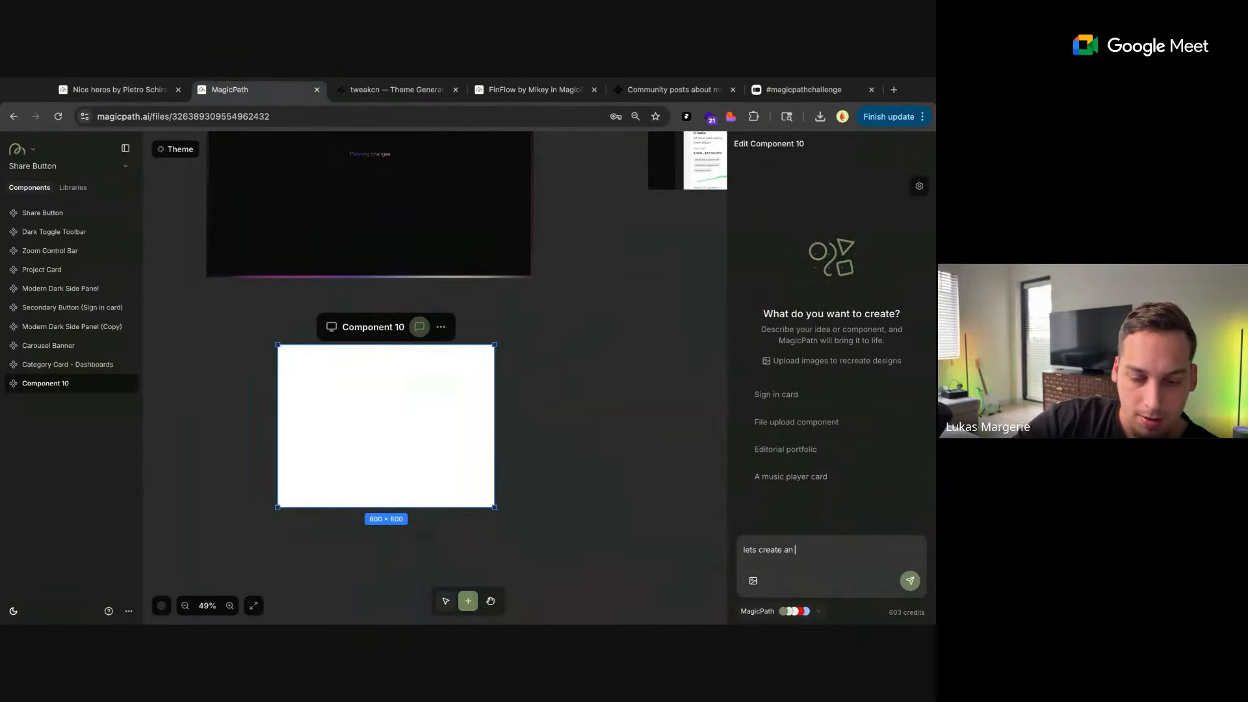
pyautogui.write('interactive c')
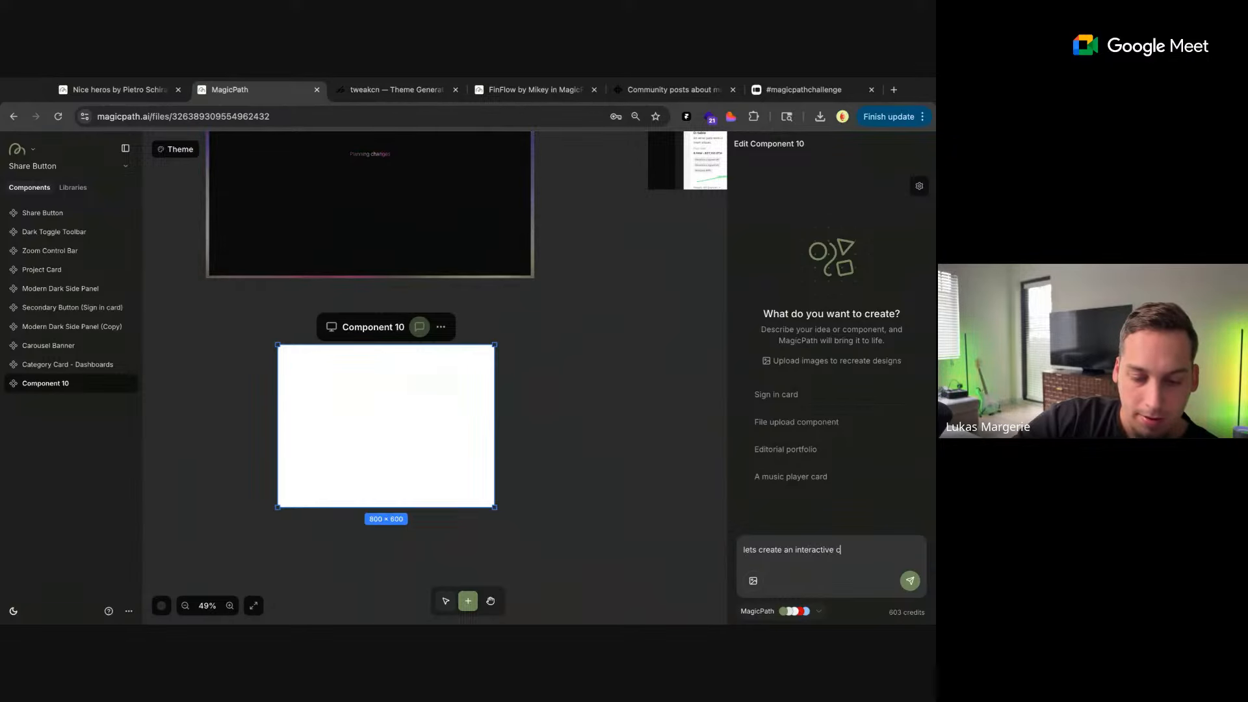
pyautogui.write('anvas componen')
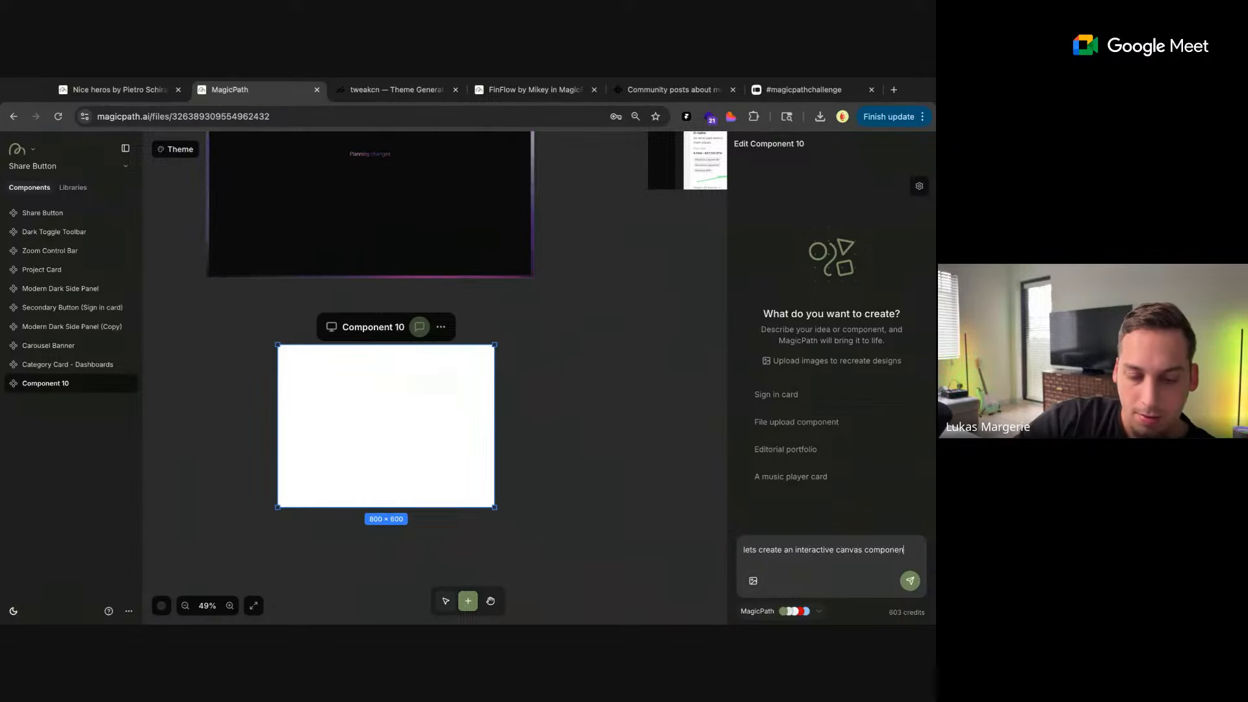
pyautogui.write('t, dark mode')
pyautogui.press('Return')
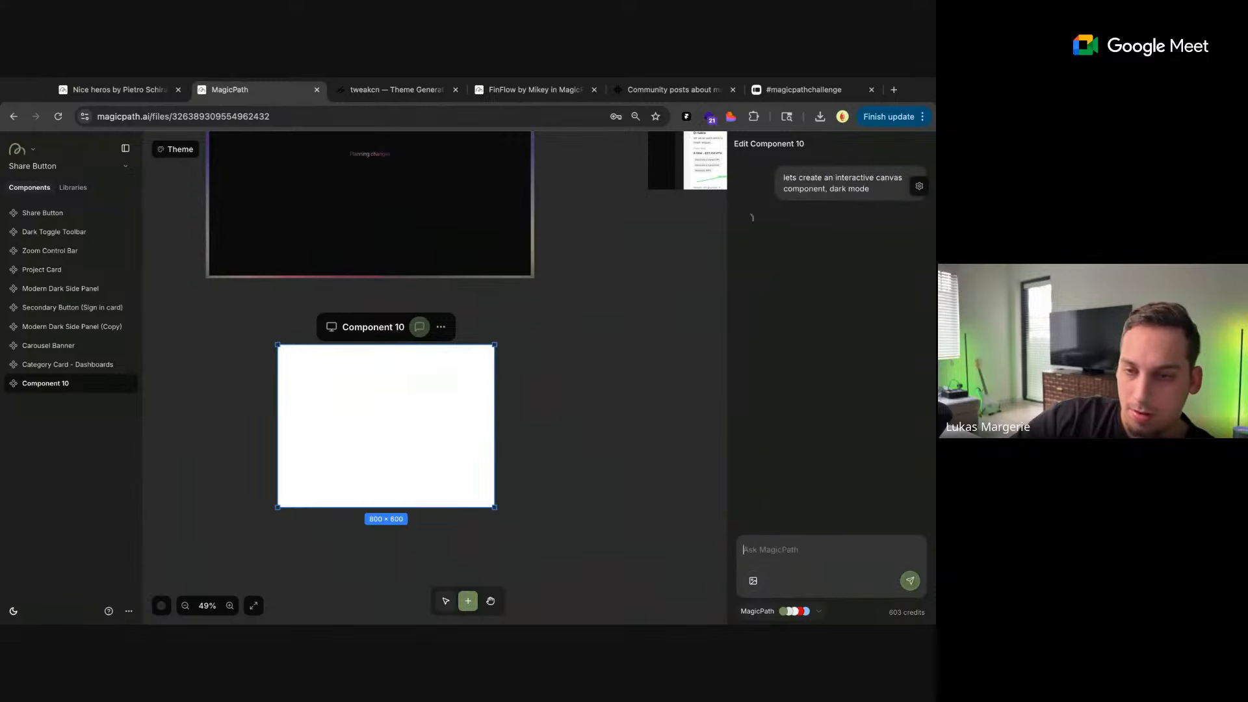
# Select the Category Card - Dashboards component and expand its frame to fit the full content at 1122 × 1286
pyautogui.hscroll(3, 557, 399)
pyautogui.scroll(2, 558, 399)
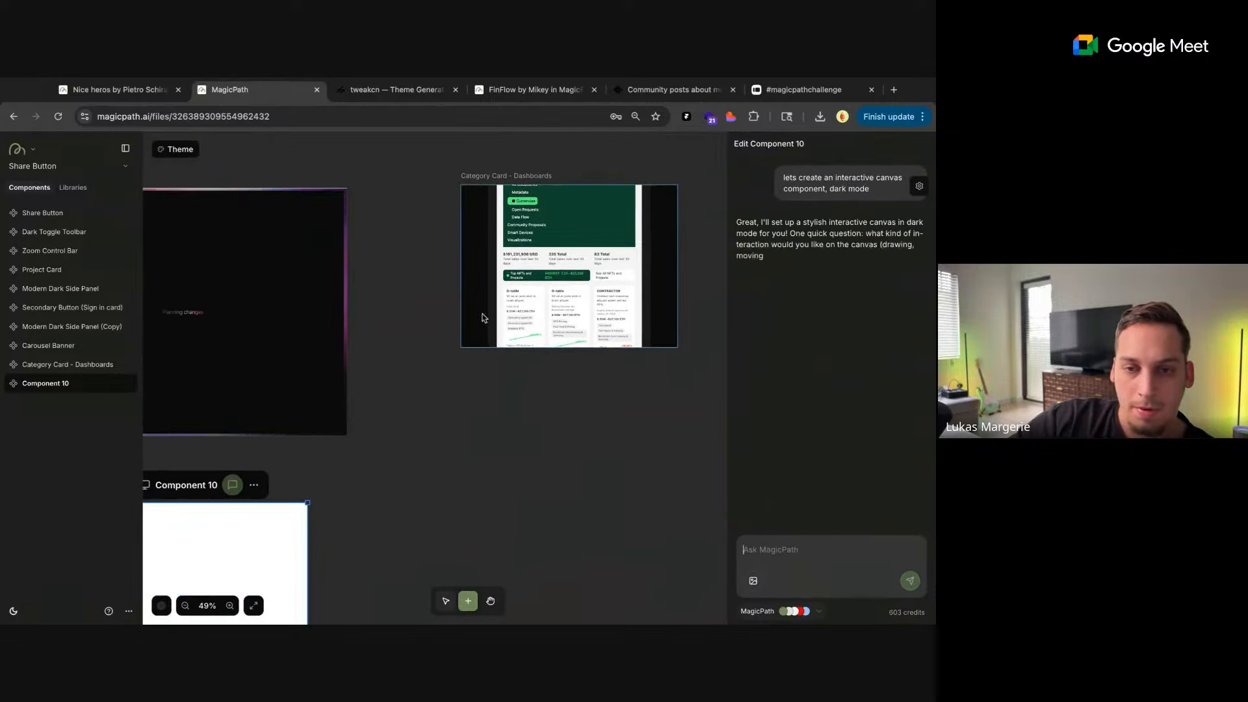
pyautogui.click(483, 317)
pyautogui.doubleClick(677, 348)
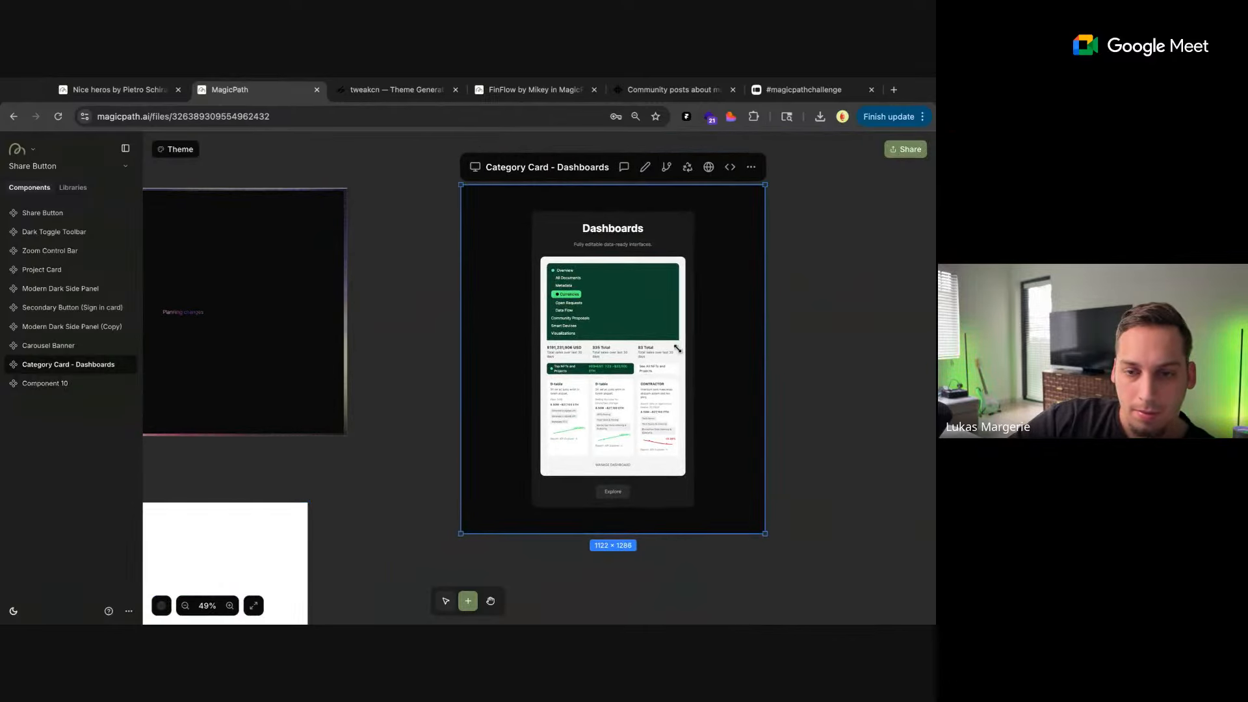
# Edit the dashboard preview inside the Category Card with AI, using the prompt "replace this with an image div"
pyautogui.click(647, 168)
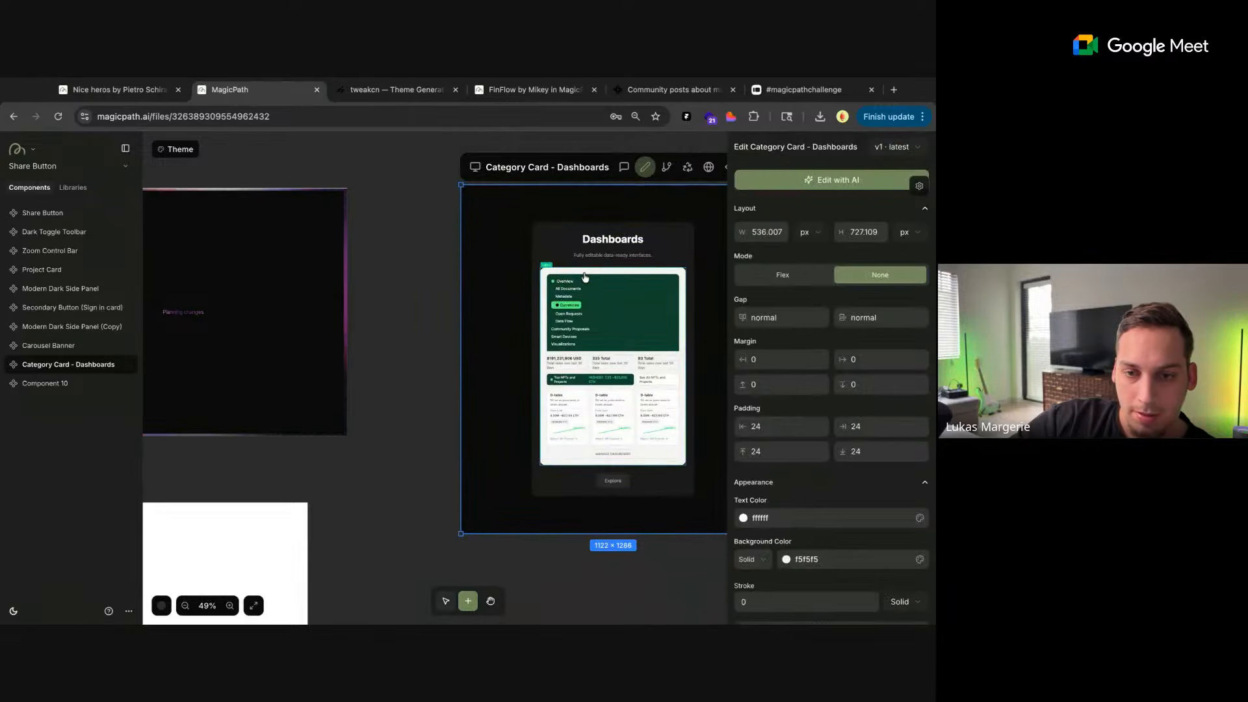
pyautogui.click(787, 181)
pyautogui.write('replace th')
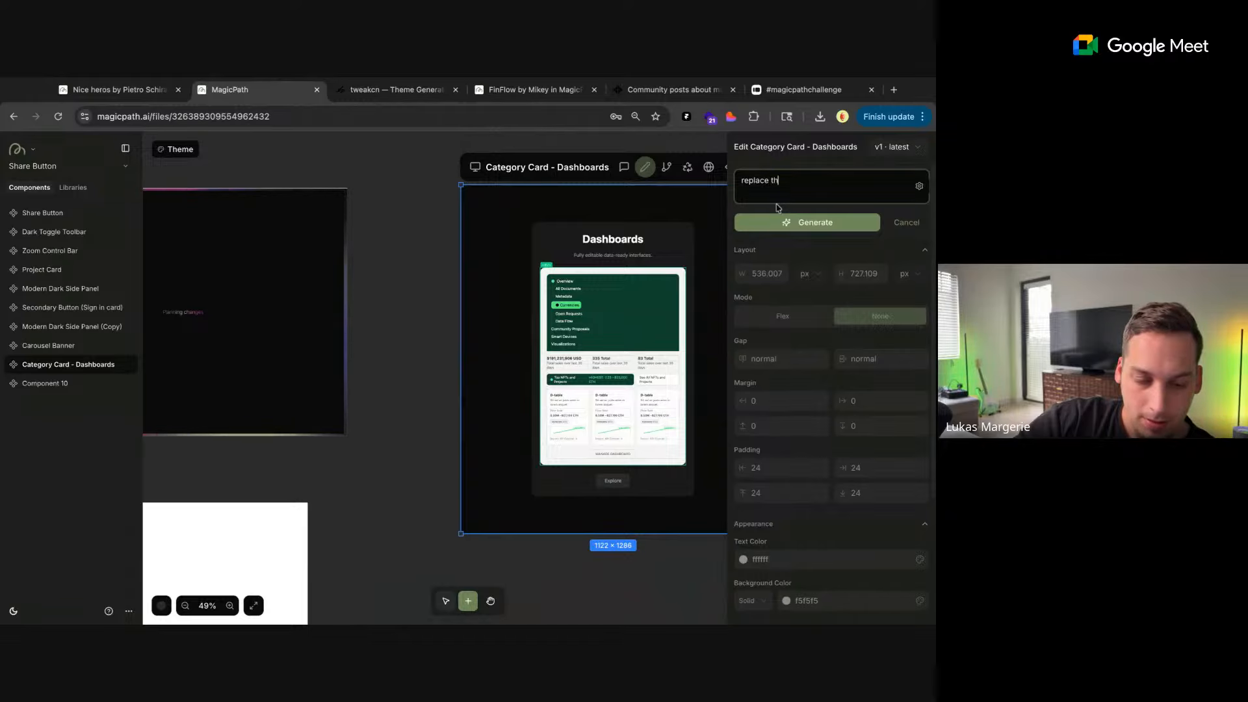
pyautogui.write('is with an image div')
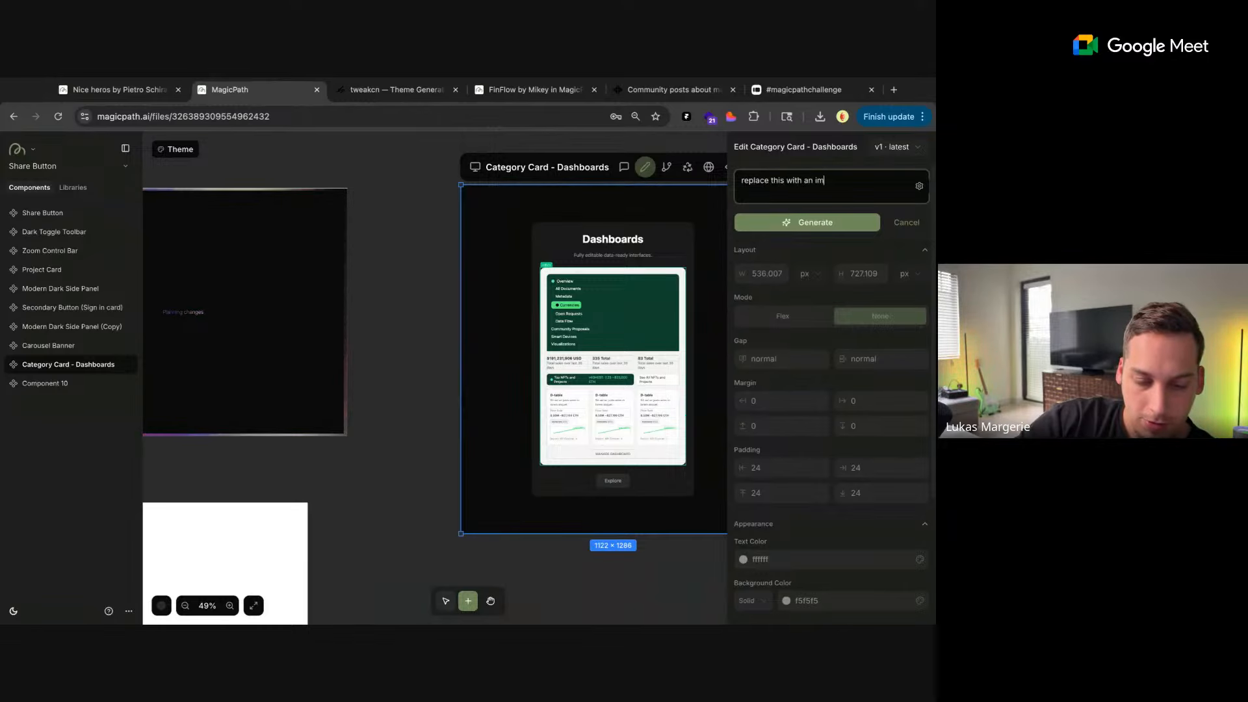
pyautogui.click(796, 221)
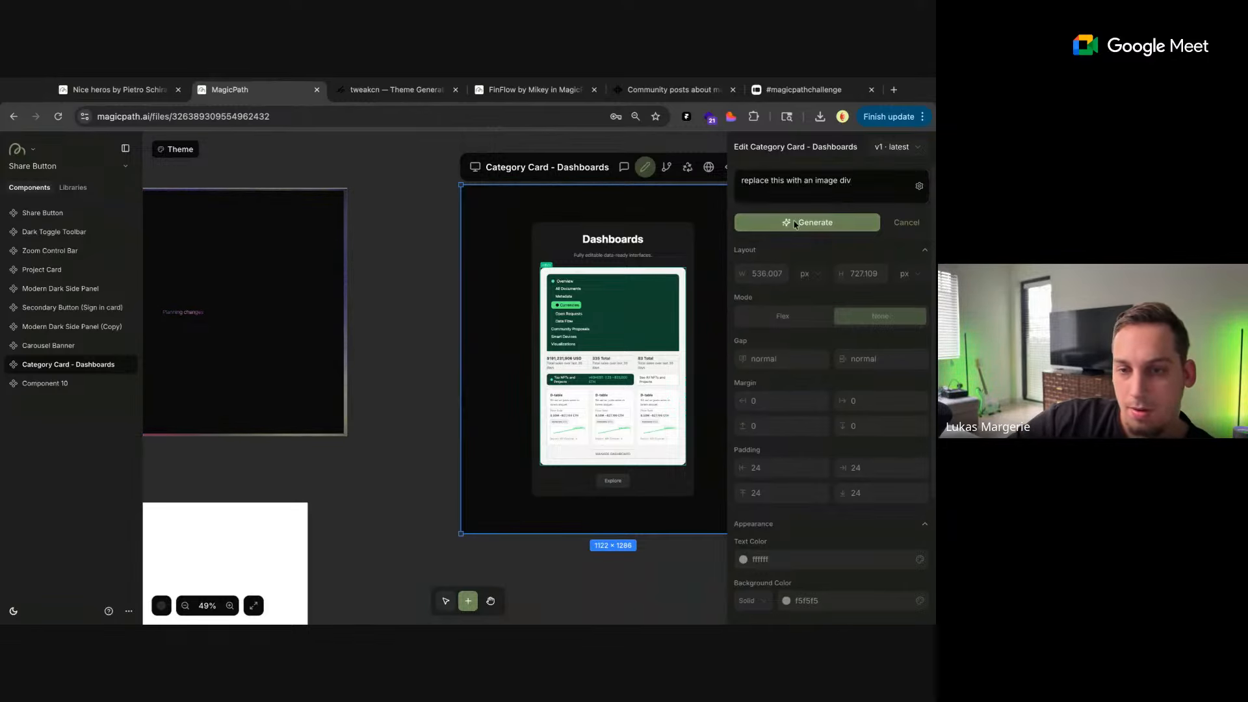
pyautogui.scroll(-4, 392, 267)
pyautogui.scroll(3, 393, 265)
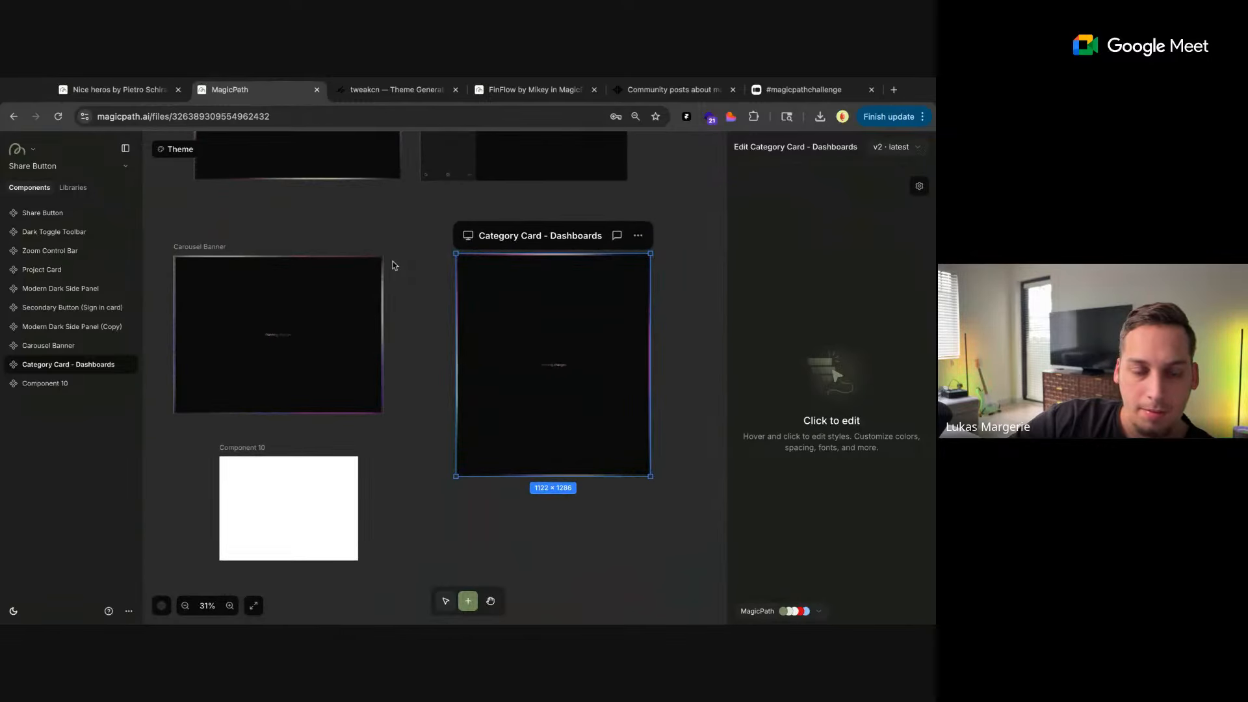
pyautogui.click(403, 263)
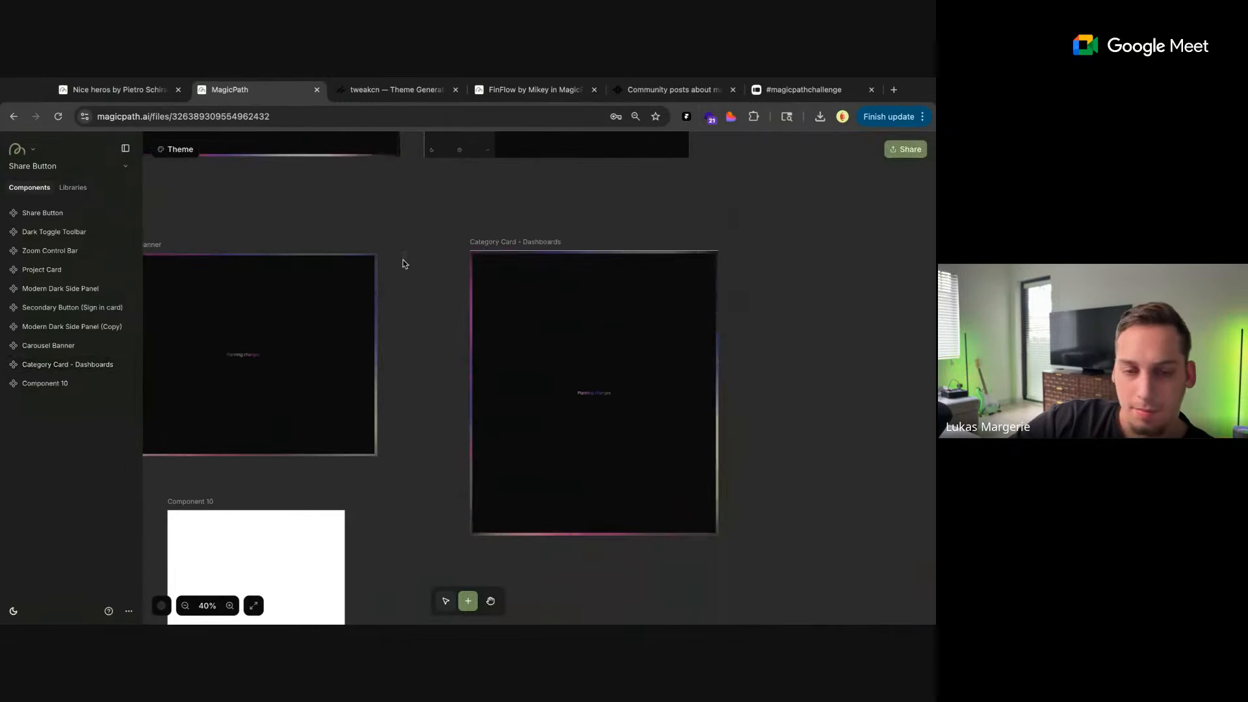
pyautogui.hscroll(-4, 423, 234)
pyautogui.scroll(-2, 423, 234)
pyautogui.hscroll(1, 413, 234)
pyautogui.hscroll(1, 414, 234)
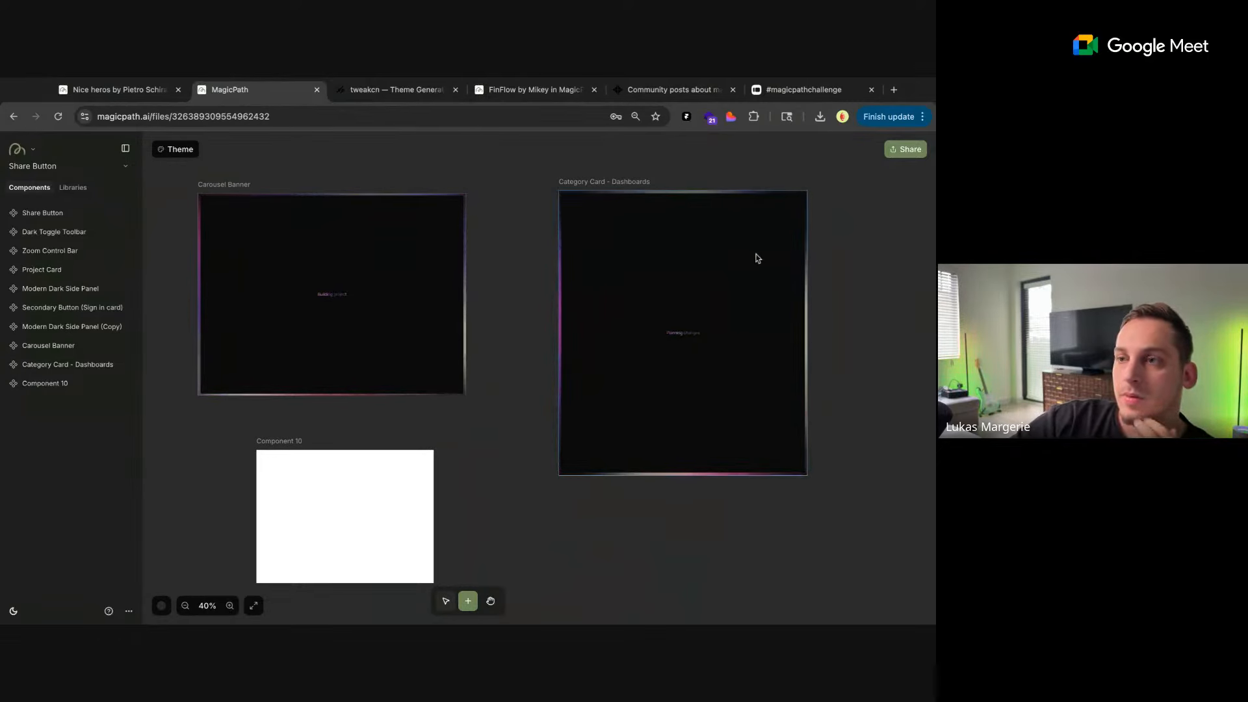
pyautogui.scroll(-3, 517, 374)
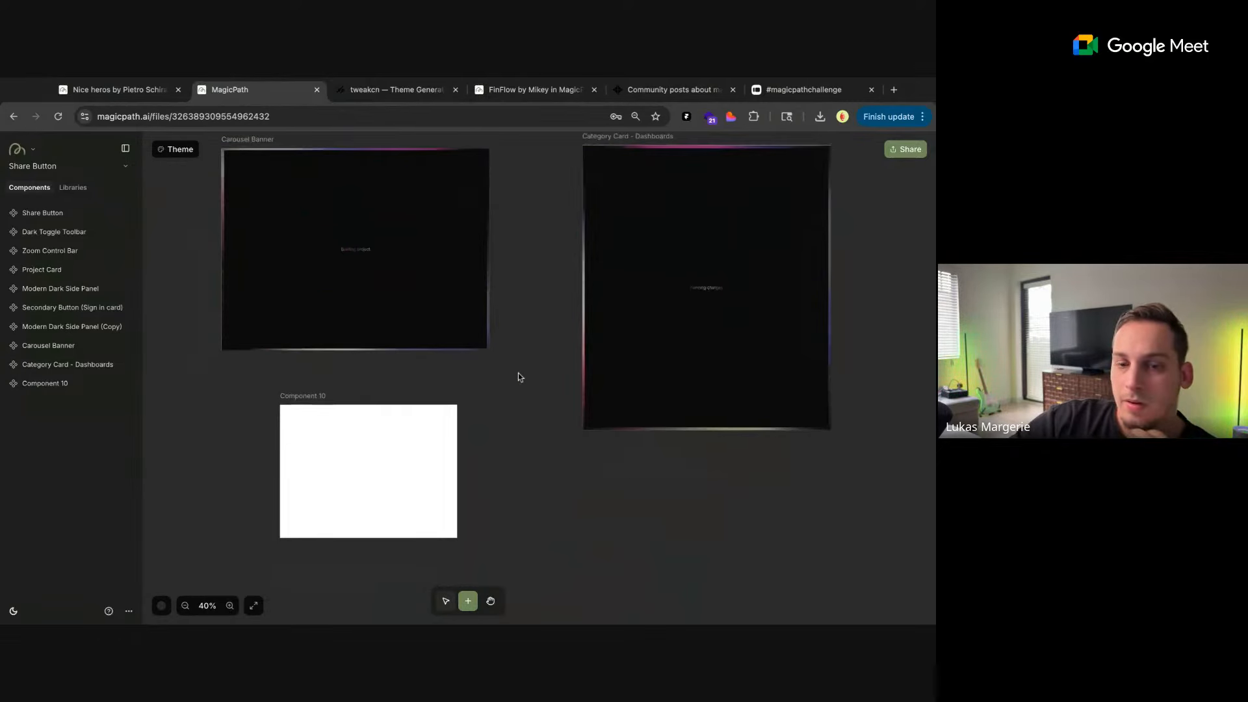
# Answer the AI's question about the canvas interaction in Component 10's chat with "moving shapes"
pyautogui.click(342, 507)
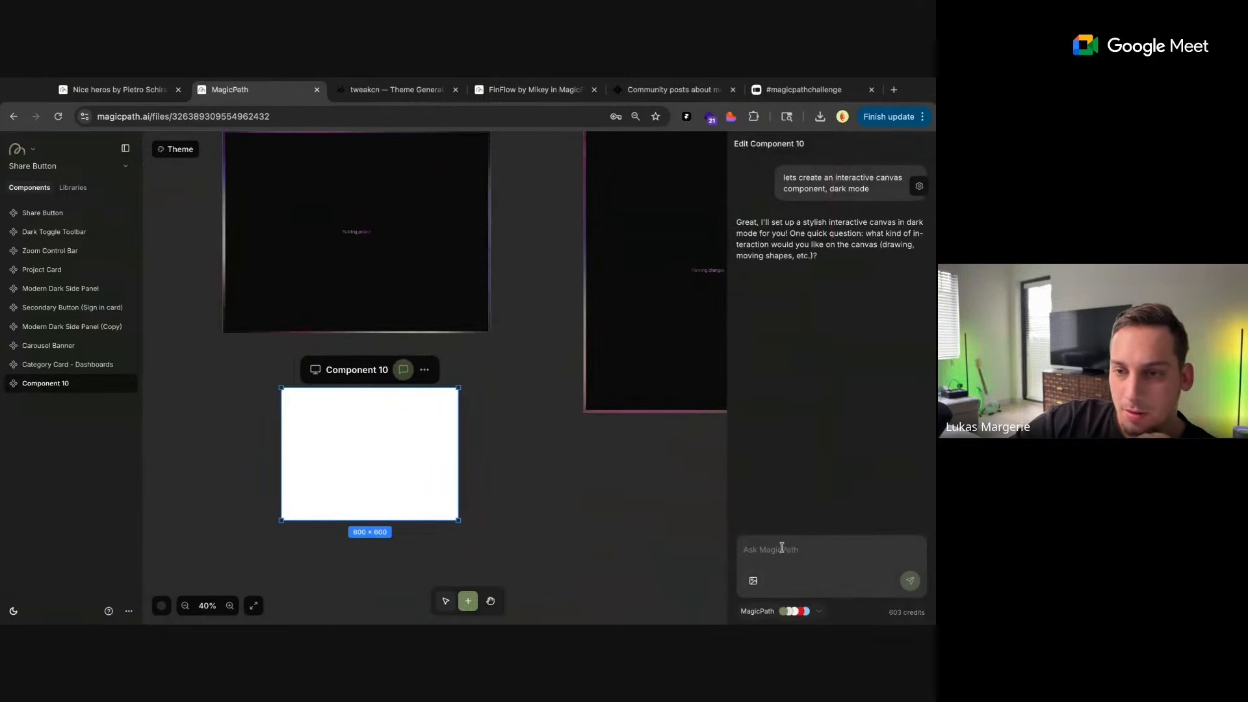
pyautogui.moveTo(794, 222); pyautogui.dragTo(818, 255)
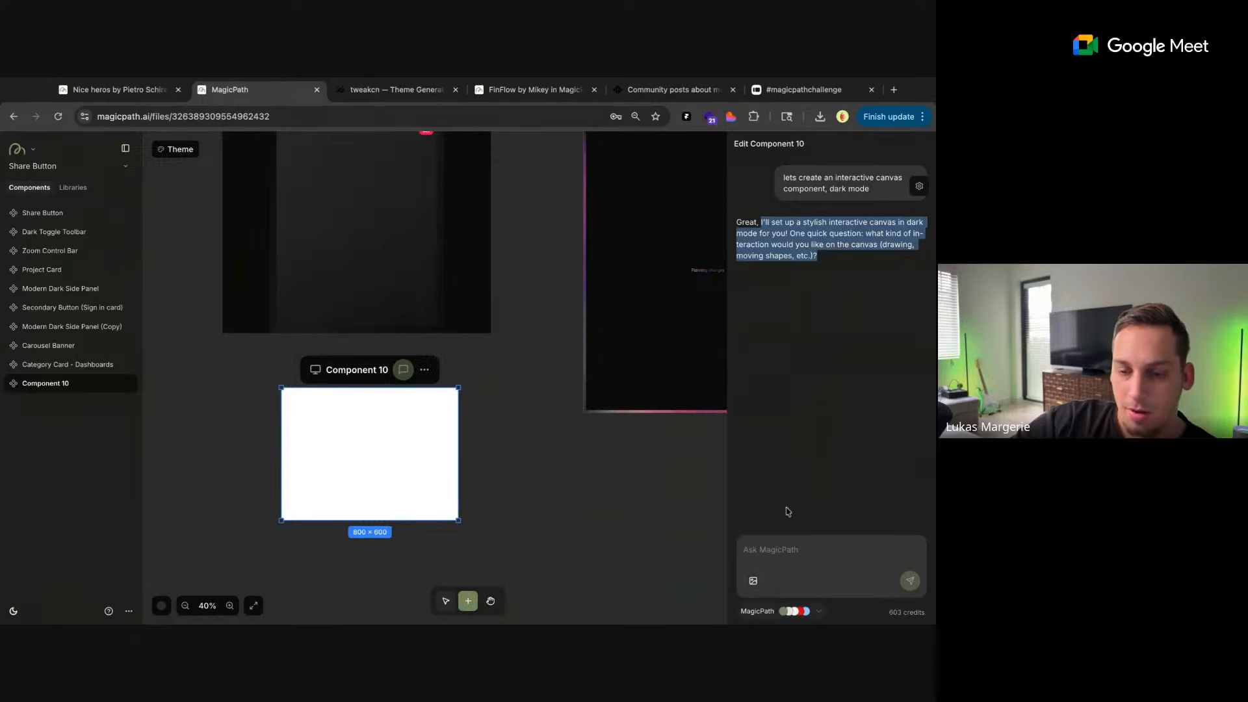
pyautogui.click(756, 557)
pyautogui.write('mo')
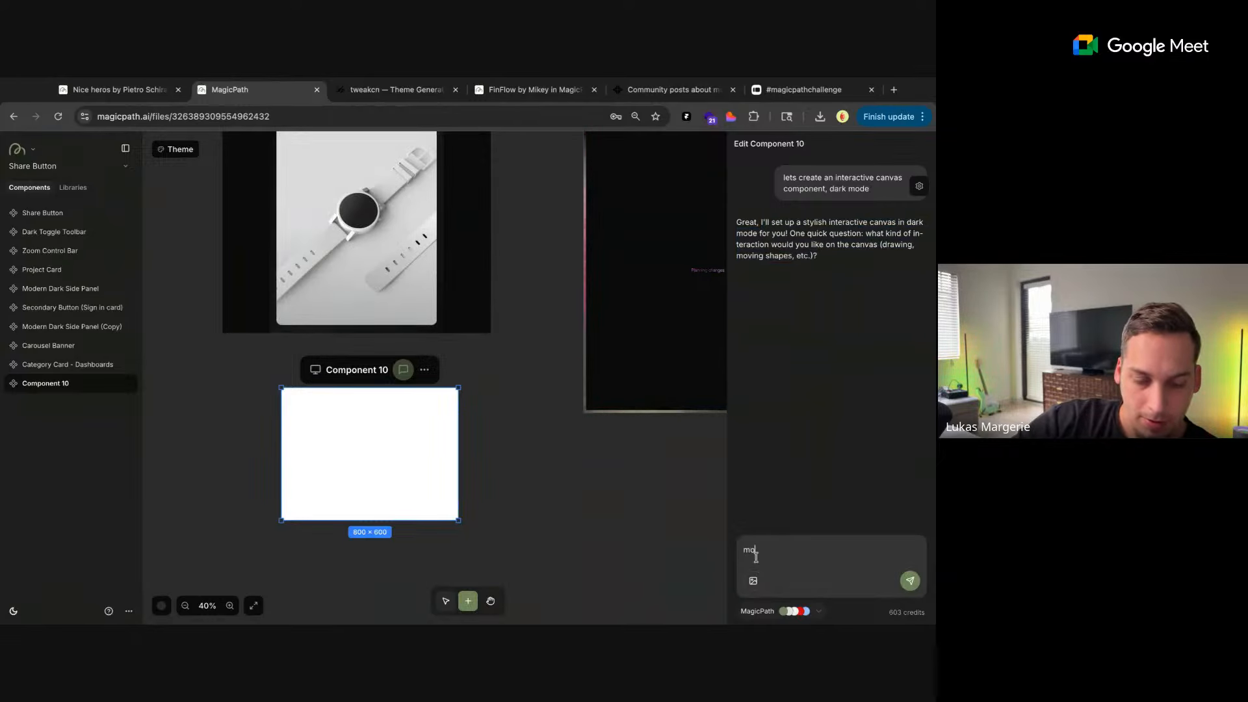
pyautogui.write('ving shapes')
pyautogui.press('Return')
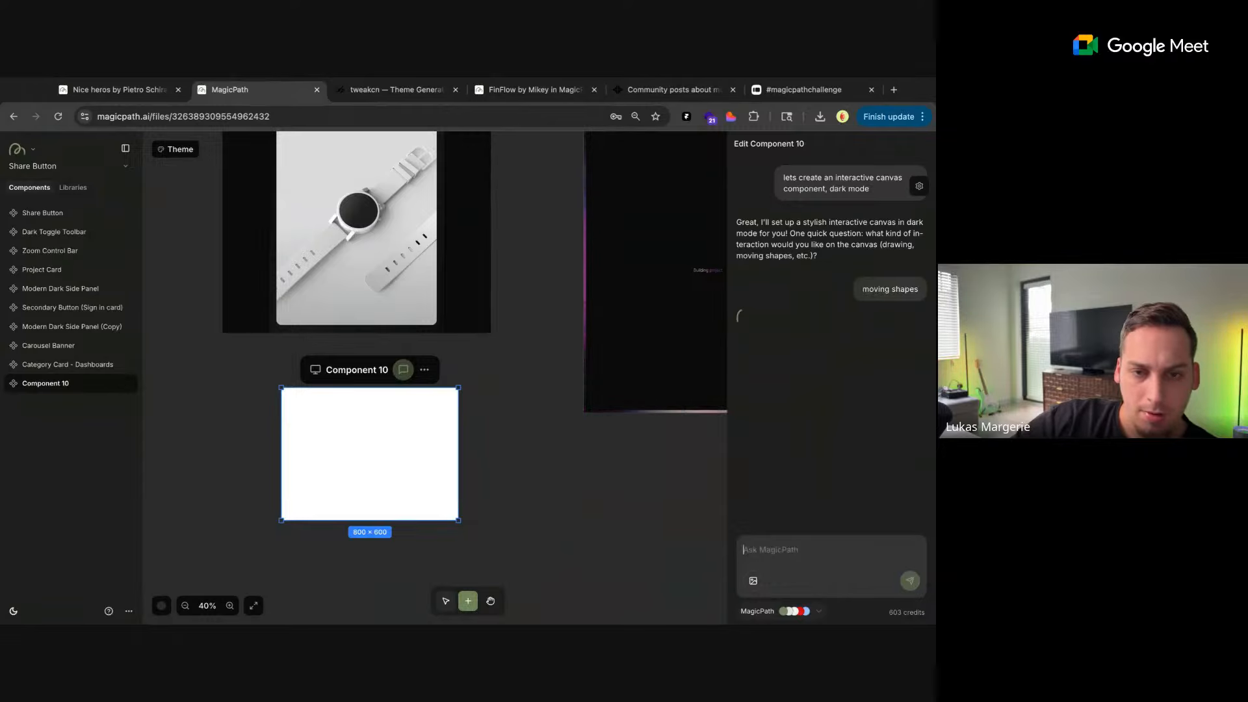
# Permanently delete the Carousel Banner component from the canvas
pyautogui.scroll(-5, 527, 442)
pyautogui.click(503, 356)
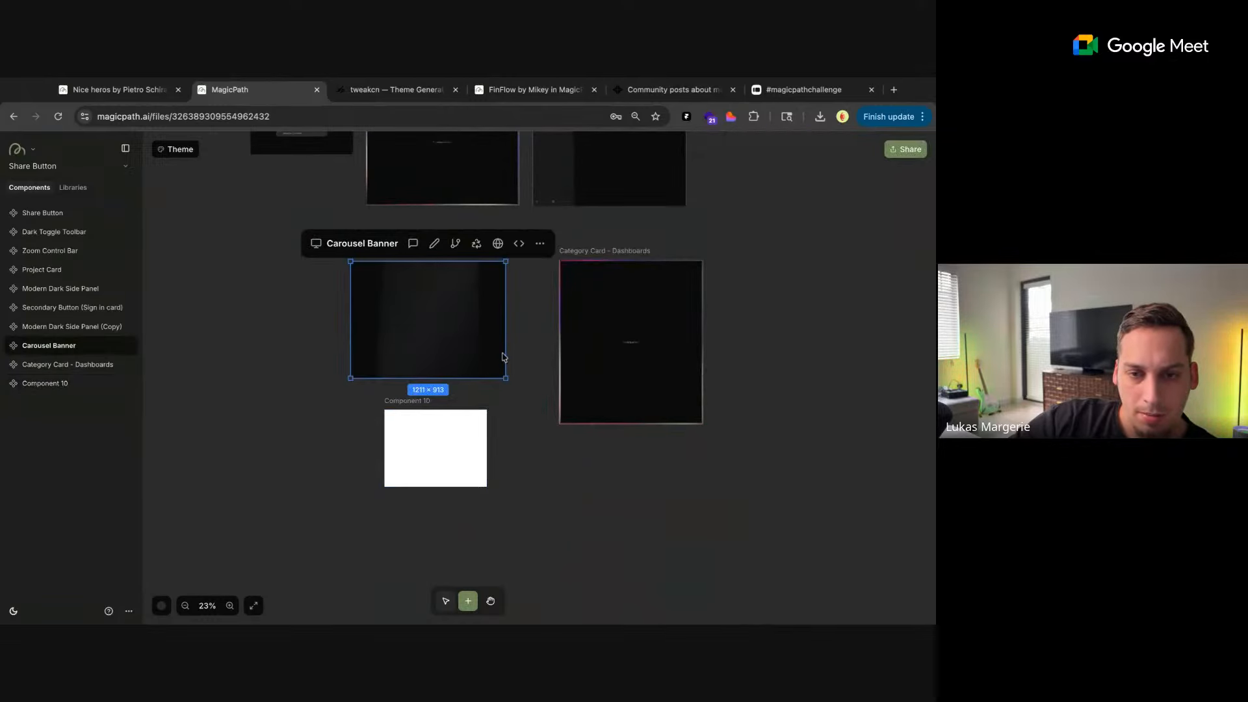
pyautogui.rightClick(382, 248)
pyautogui.rightClick(382, 247)
pyautogui.click(369, 271)
pyautogui.click(369, 273)
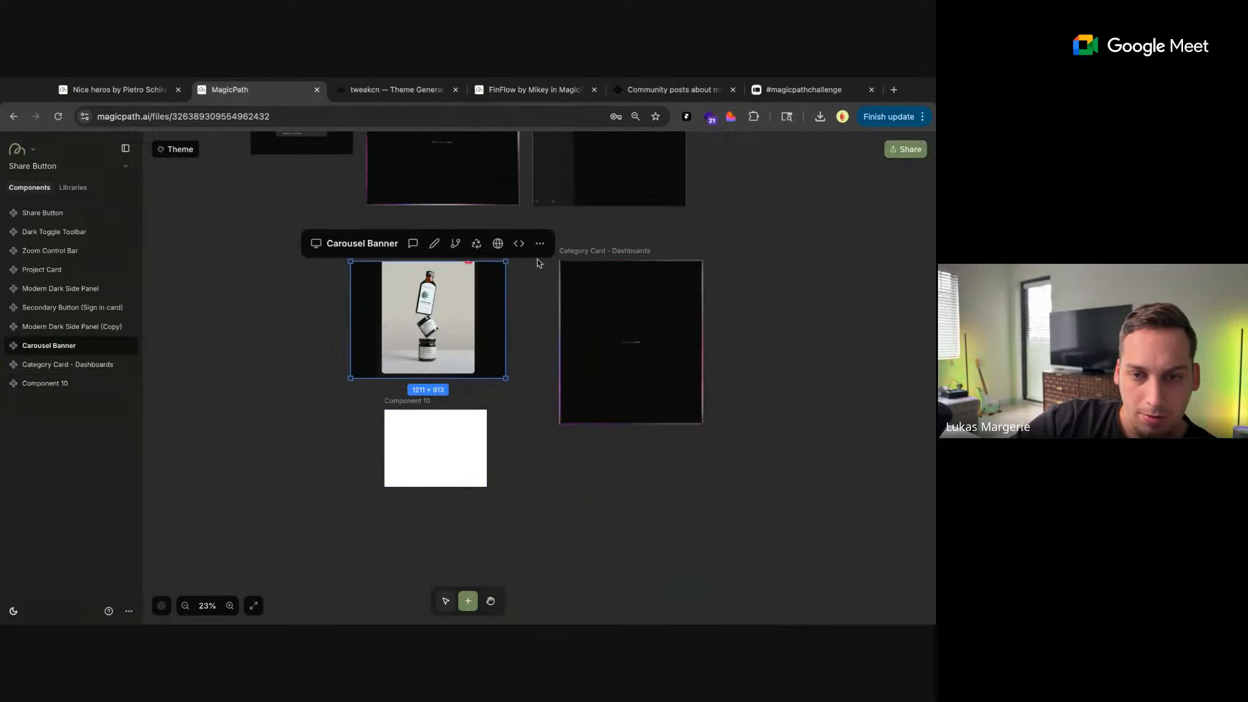
pyautogui.click(539, 244)
pyautogui.click(484, 339)
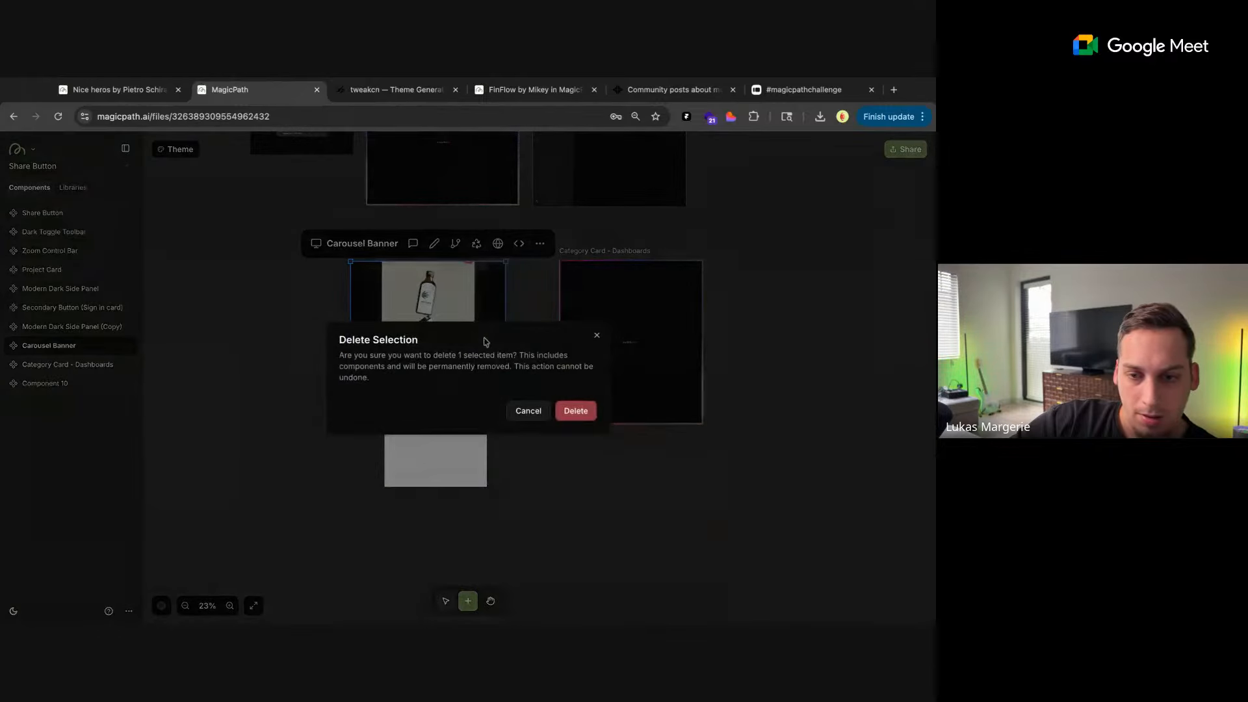
pyautogui.click(576, 411)
# Return from the Nice heros file to the MagicPath home page to capture its Libraries carousel banner
pyautogui.click(117, 89)
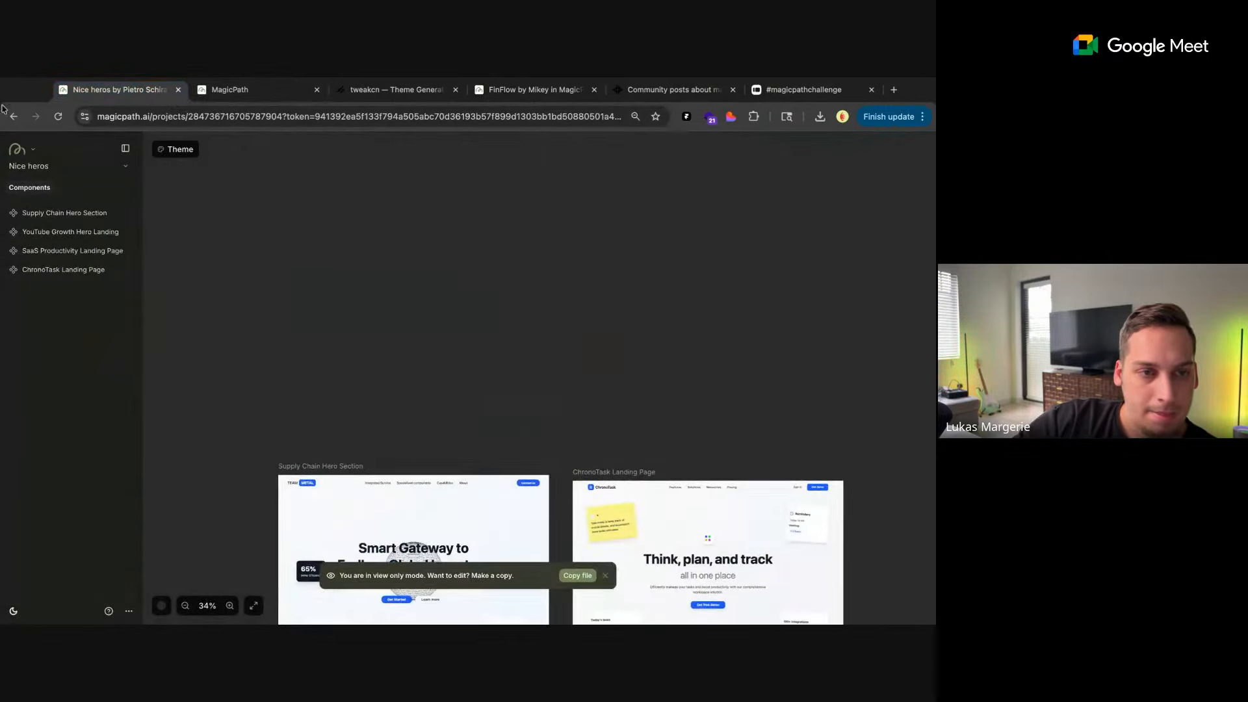
pyautogui.click(13, 115)
pyautogui.scroll(-1, 185, 301)
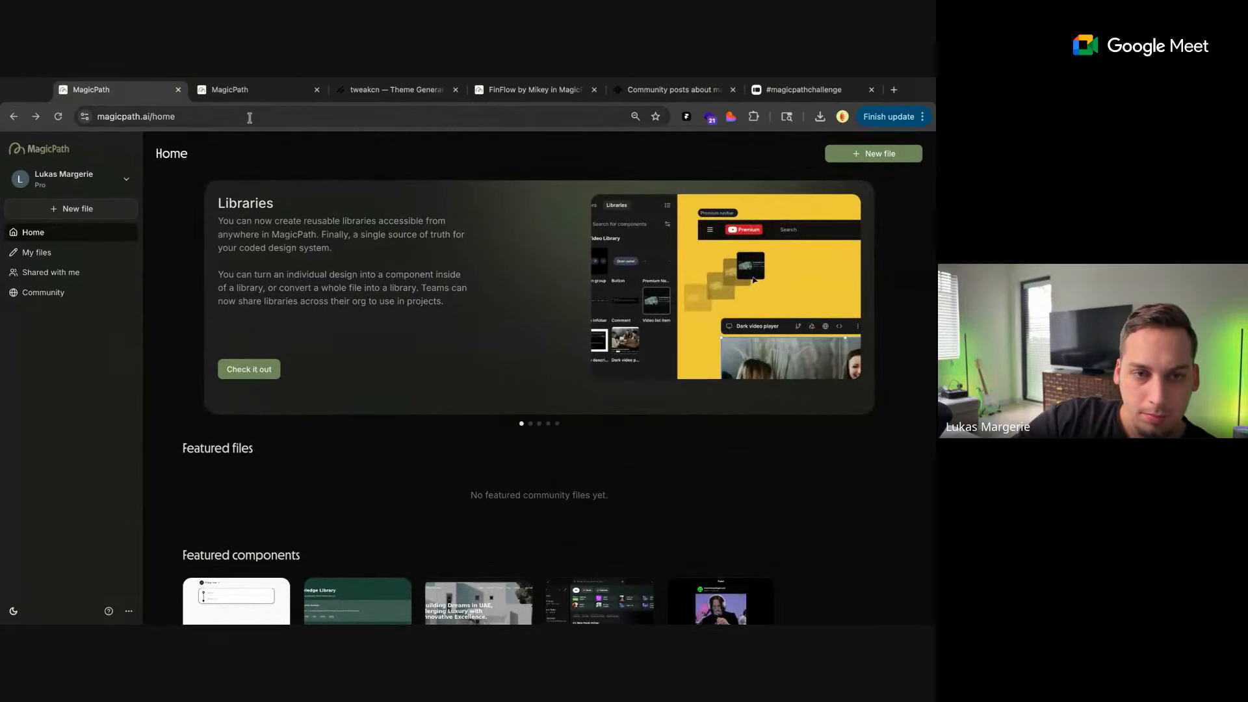
# Add a blank 800 × 600 component in the Share Button file and send the AI the banner screenshot with "build out this carrousel component"
pyautogui.click(251, 91)
pyautogui.scroll(5, 383, 289)
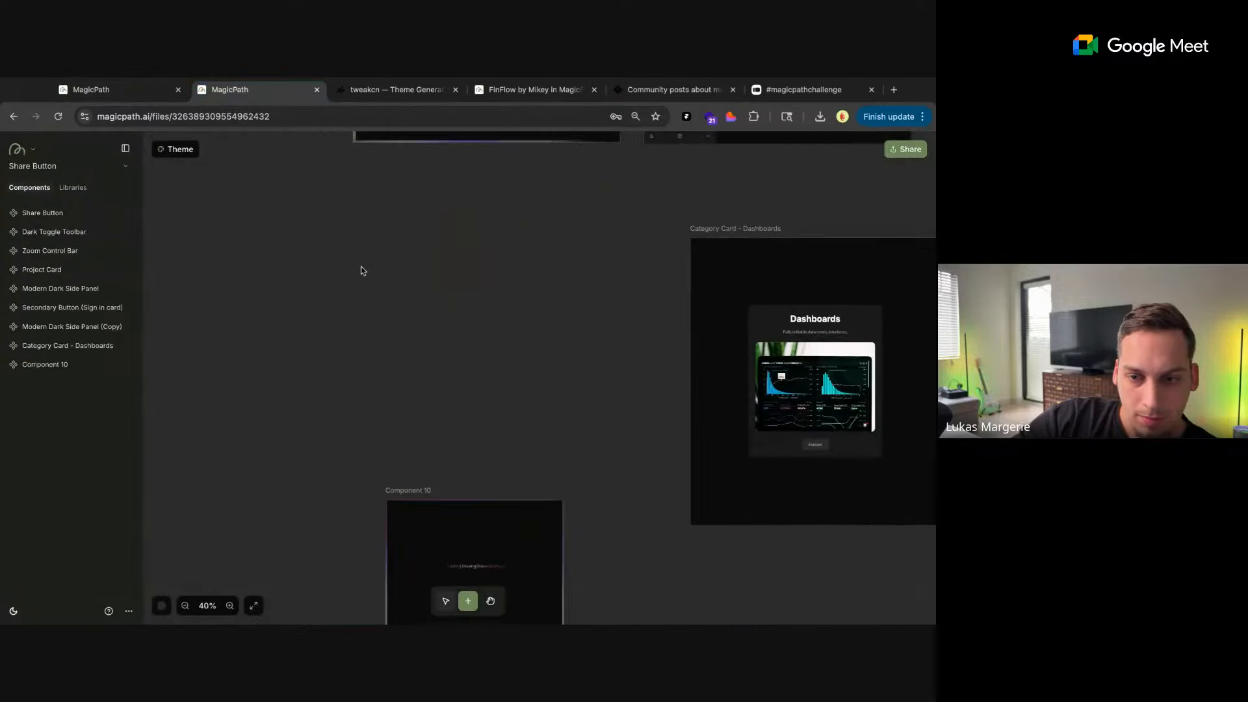
pyautogui.click(361, 271)
pyautogui.moveTo(929, 423); pyautogui.dragTo(776, 561)
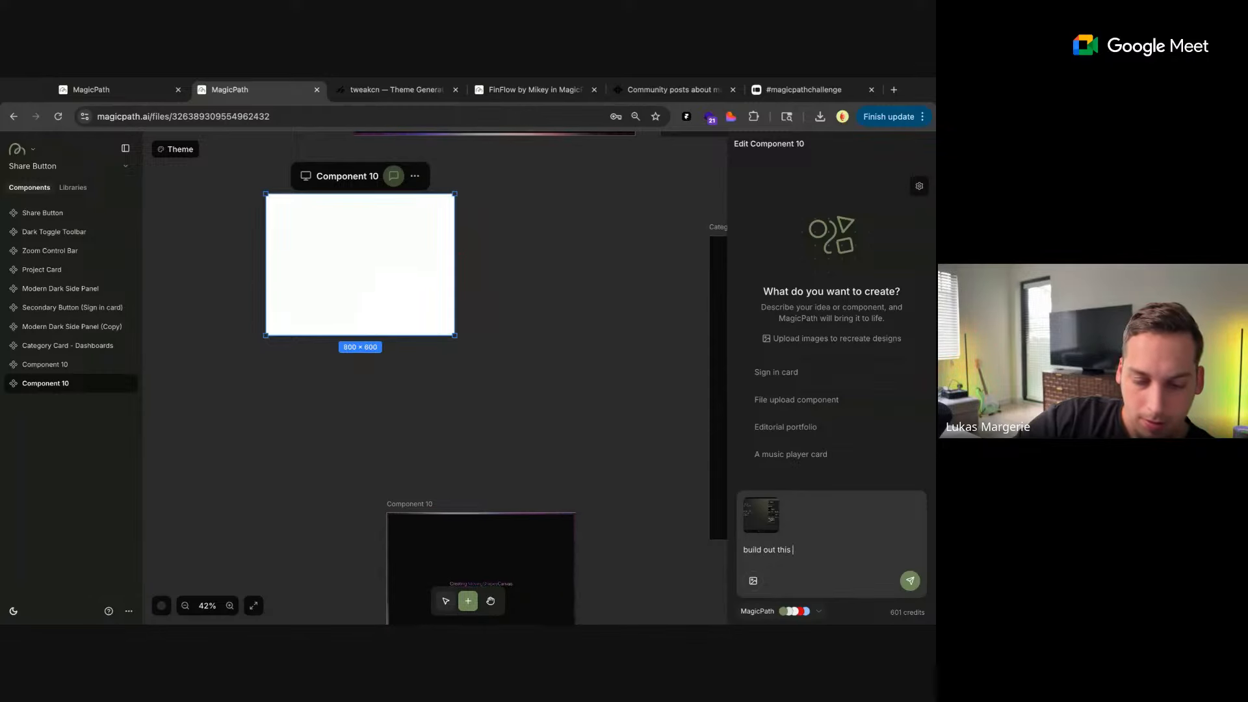
pyautogui.write('carrousel component')
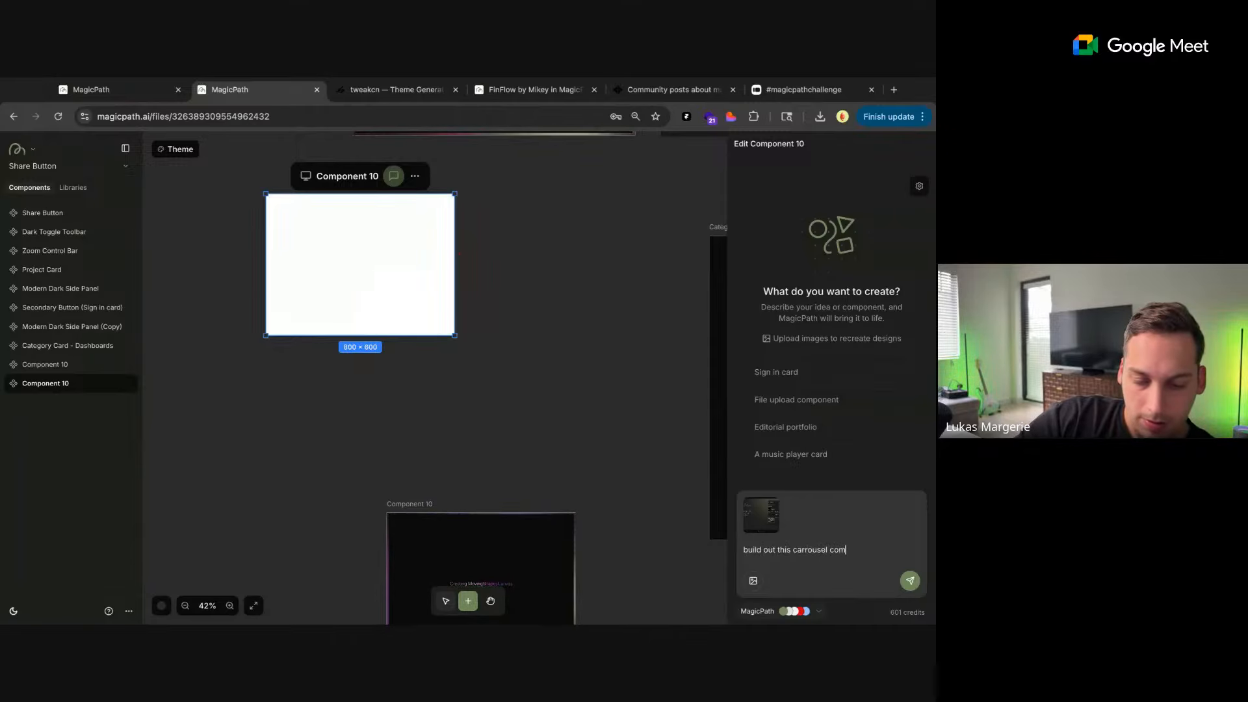
pyautogui.click(914, 589)
# Select the image inside the Category Card - Dashboards component for direct style editing
pyautogui.hscroll(4, 560, 395)
pyautogui.click(413, 434)
pyautogui.click(588, 420)
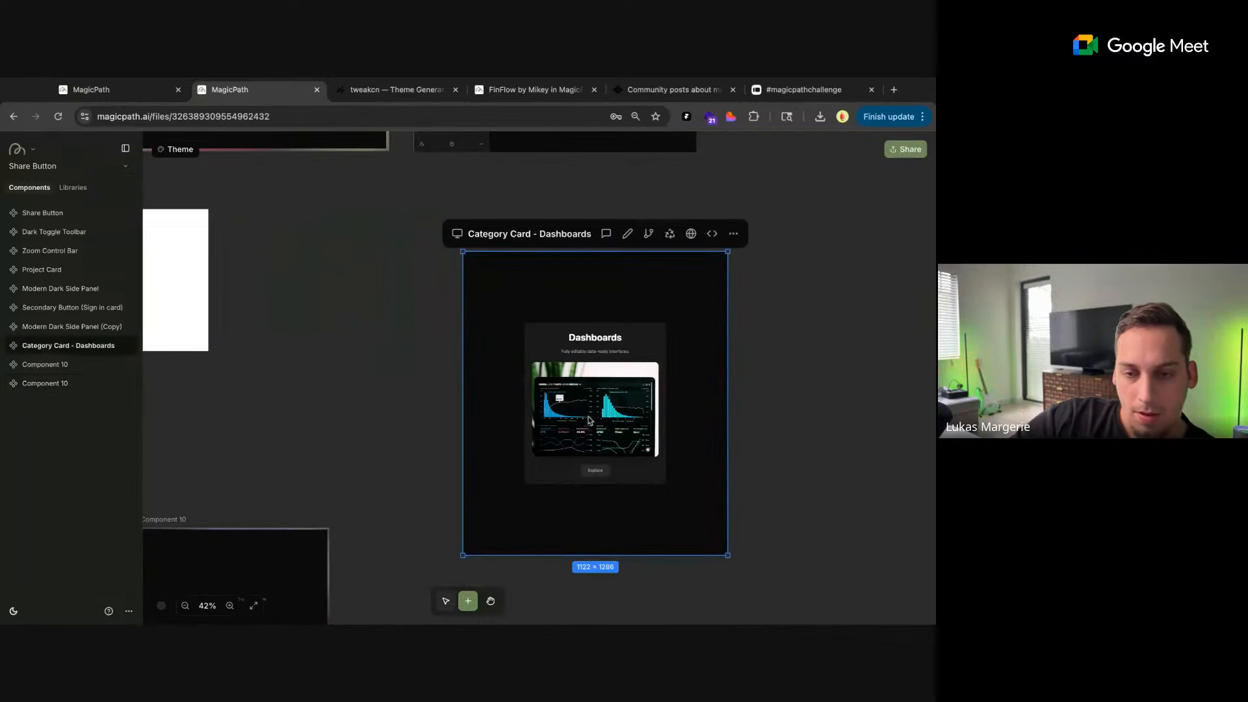
pyautogui.click(628, 233)
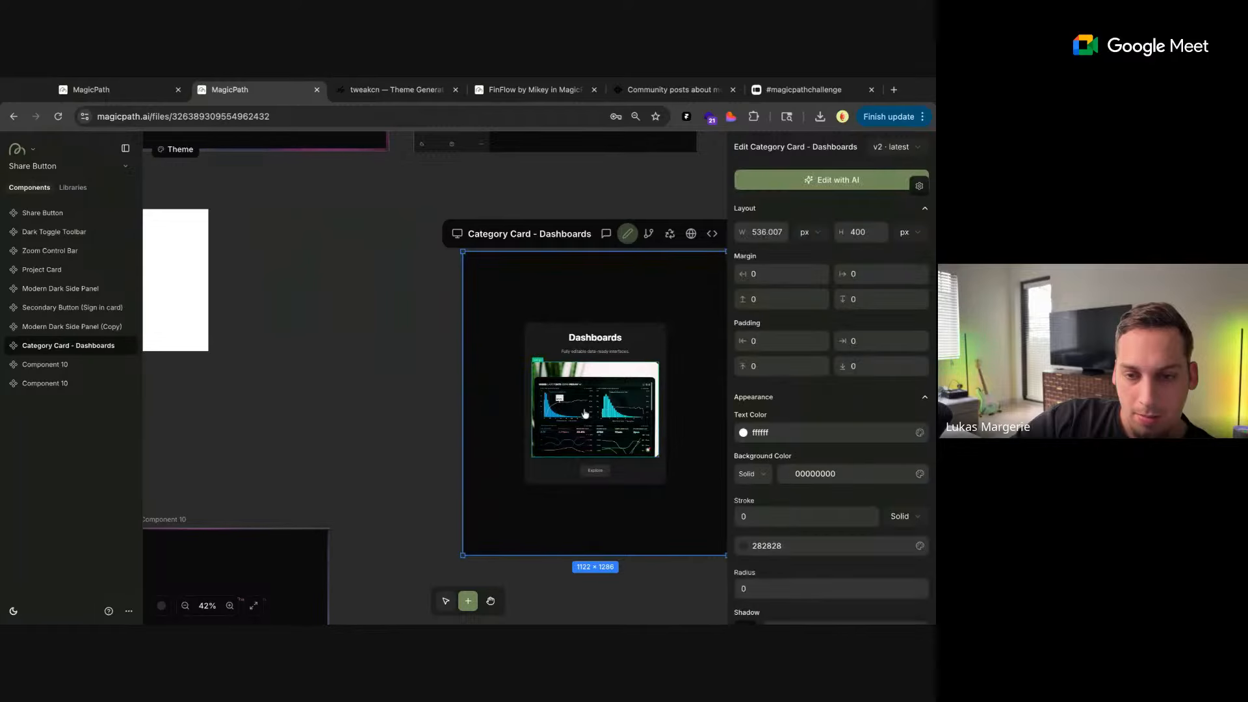
pyautogui.scroll(-3, 818, 363)
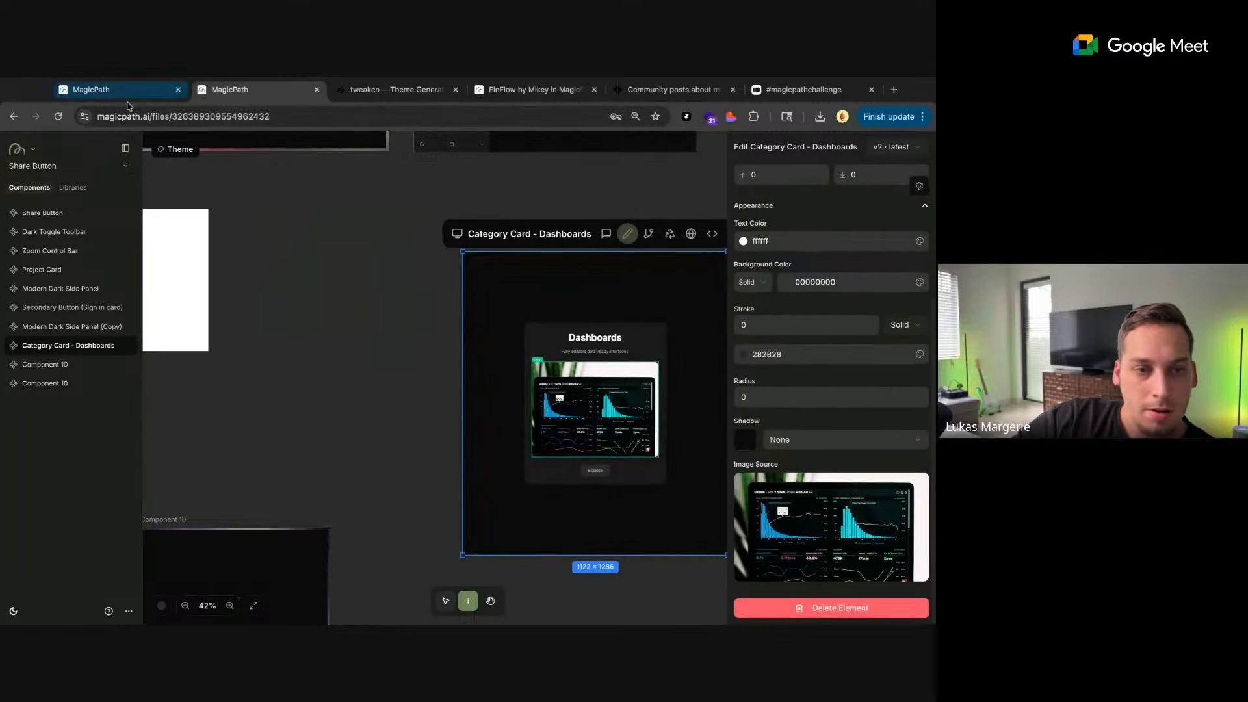
# Compare with the Dashboards card on the home page and set the Category Card image's height to 350 px
pyautogui.click(126, 98)
pyautogui.scroll(-5, 363, 451)
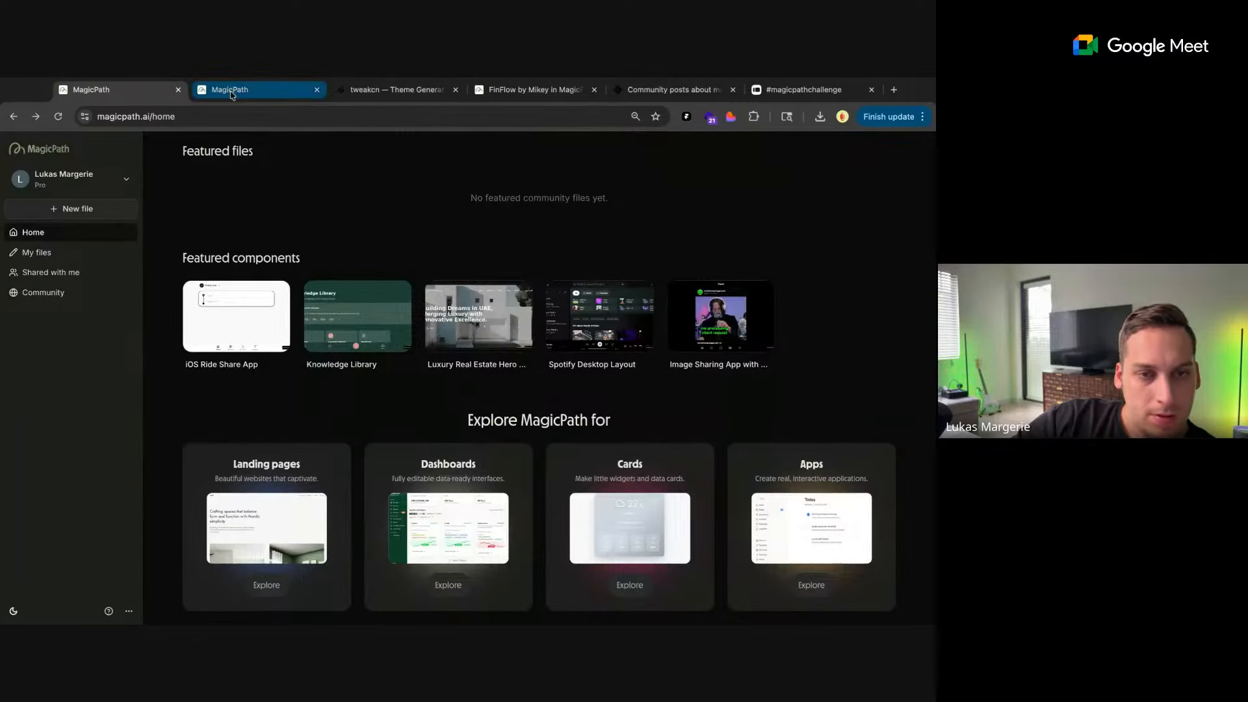
pyautogui.click(254, 89)
pyautogui.scroll(3, 846, 269)
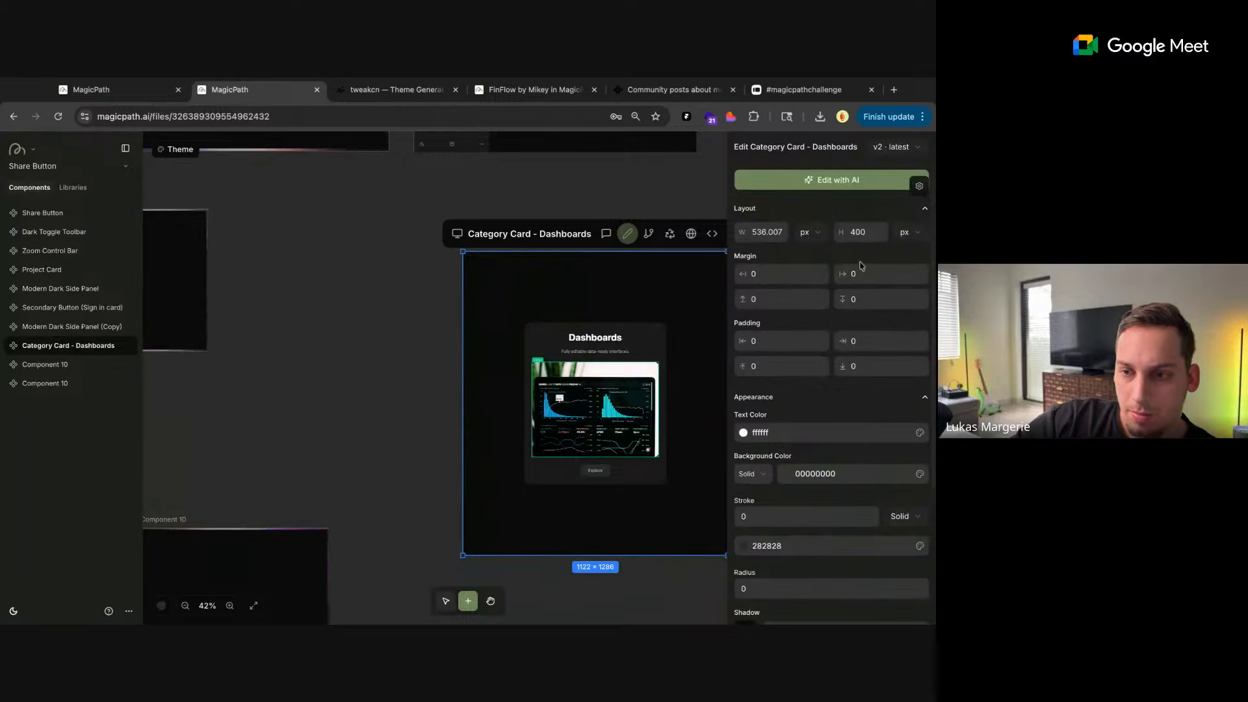
pyautogui.press('BackSpace')
pyautogui.press('BackSpace')
pyautogui.write('50')
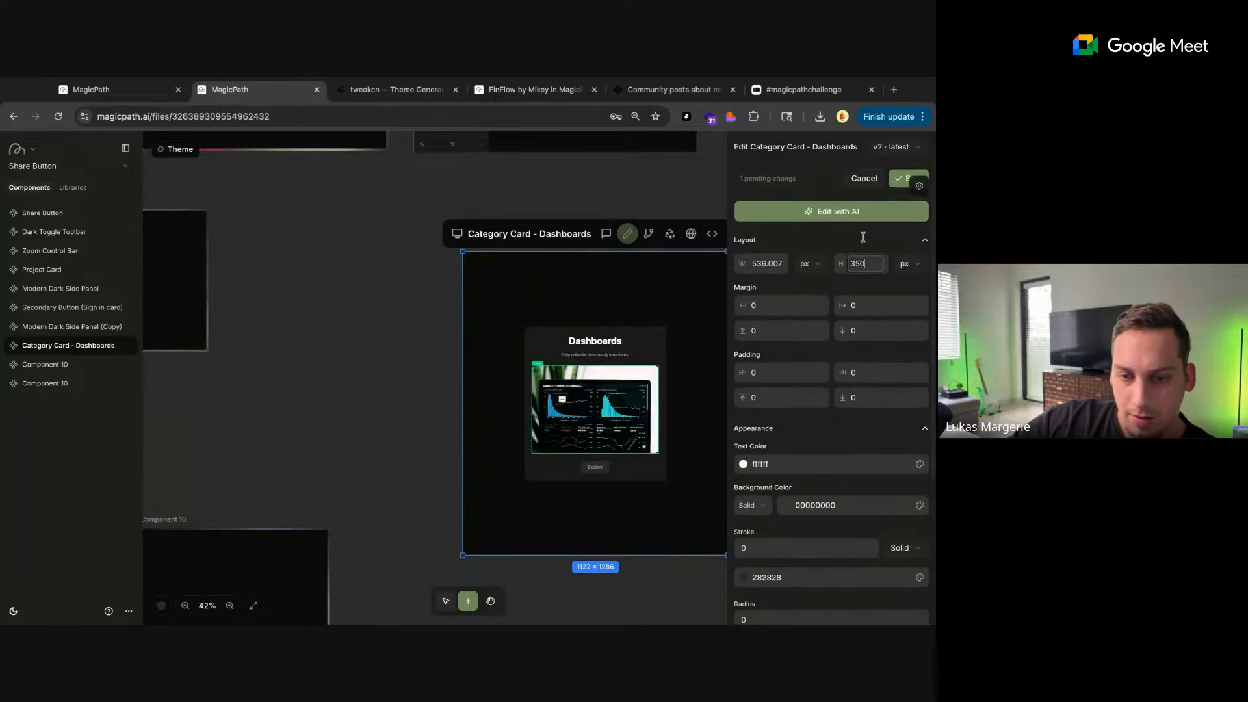
# Reduce the Category Card image's height to 290 px
pyautogui.hotkey('shift', 'Down')
pyautogui.hotkey('shift', 'Down')
pyautogui.hotkey('shift', 'Down')
pyautogui.hotkey('shift', 'Down')
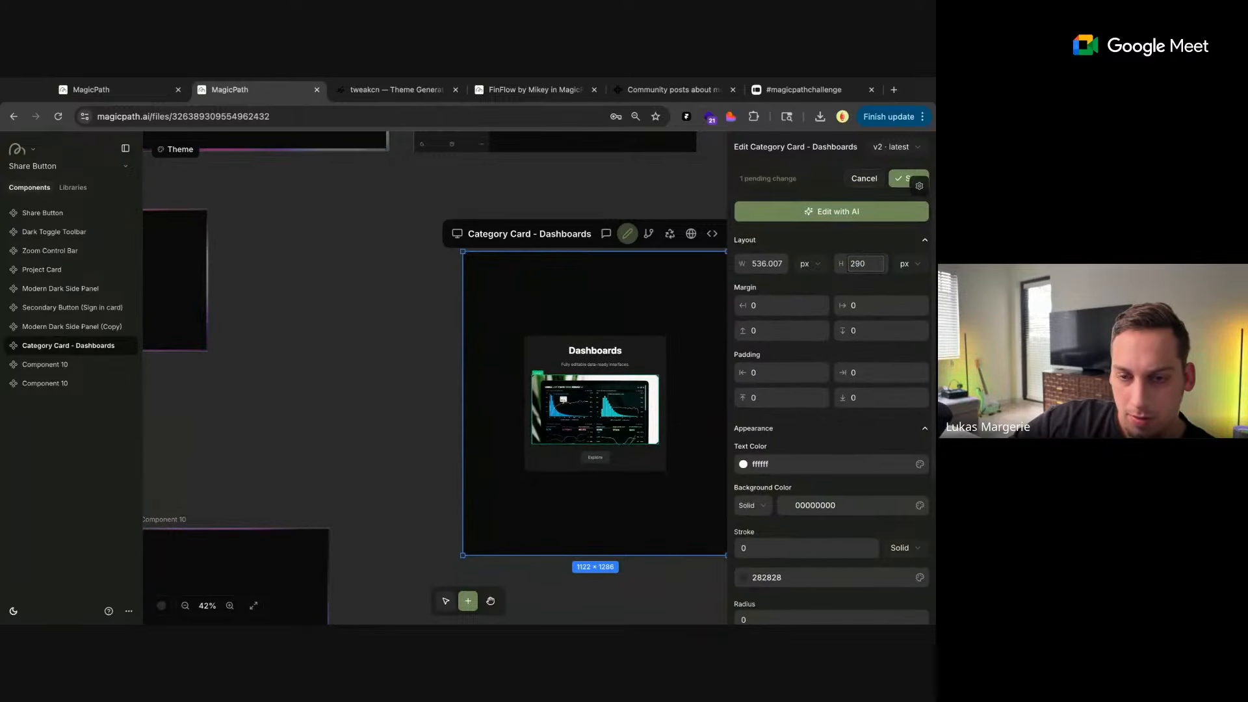
# Replace the Category Card's image using the copied image URL, save the edits and close the style editor
pyautogui.scroll(-3, 853, 498)
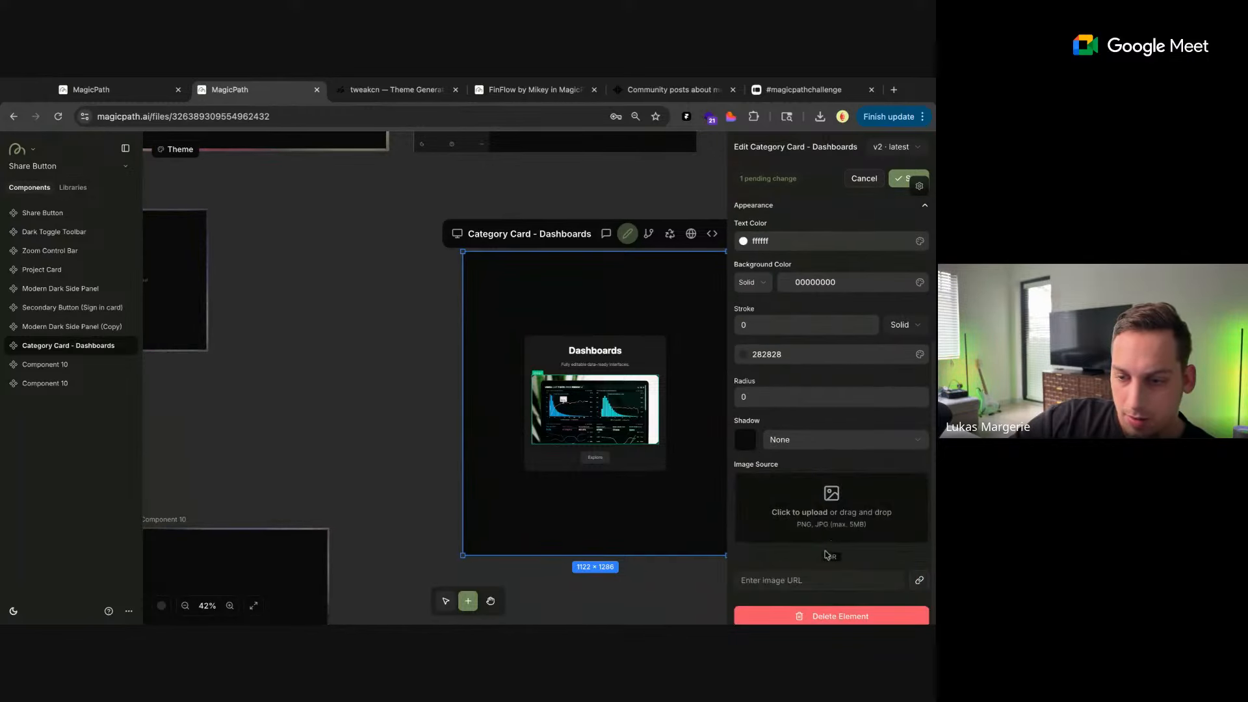
pyautogui.click(798, 583)
pyautogui.hotkey('ctrl', 'v')
pyautogui.click(919, 579)
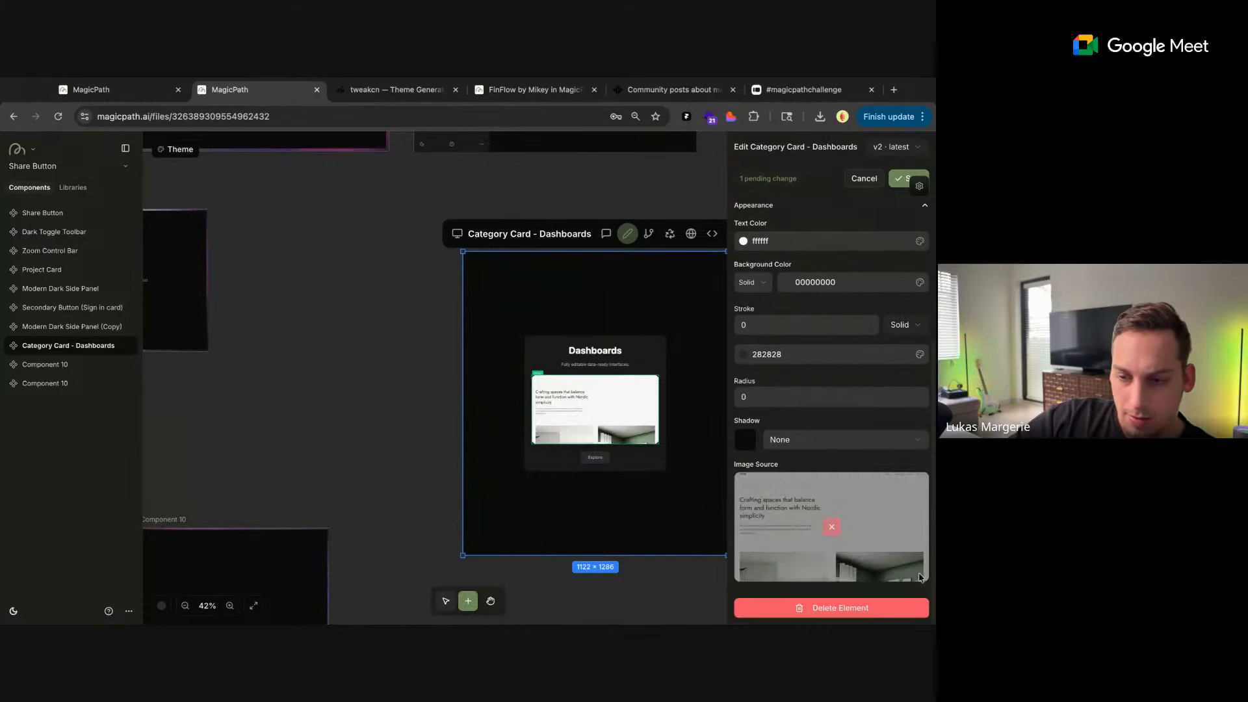
pyautogui.click(902, 178)
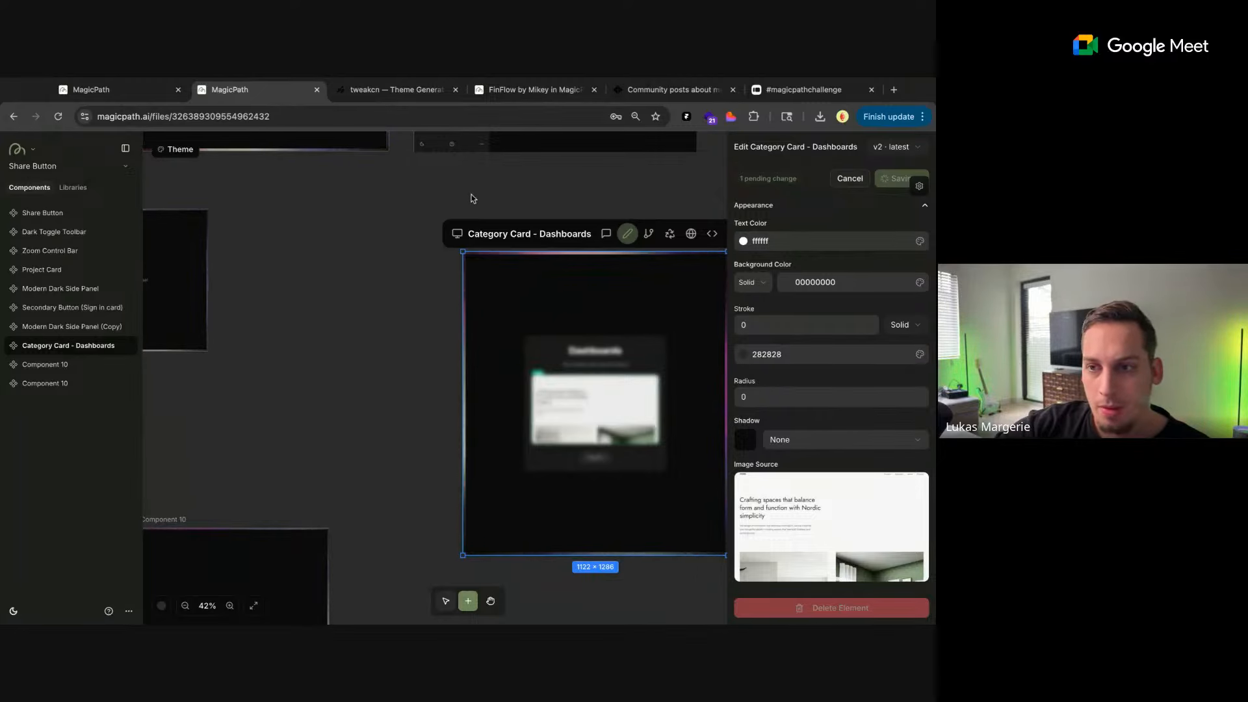
pyautogui.hscroll(1, 471, 194)
pyautogui.scroll(-3, 473, 198)
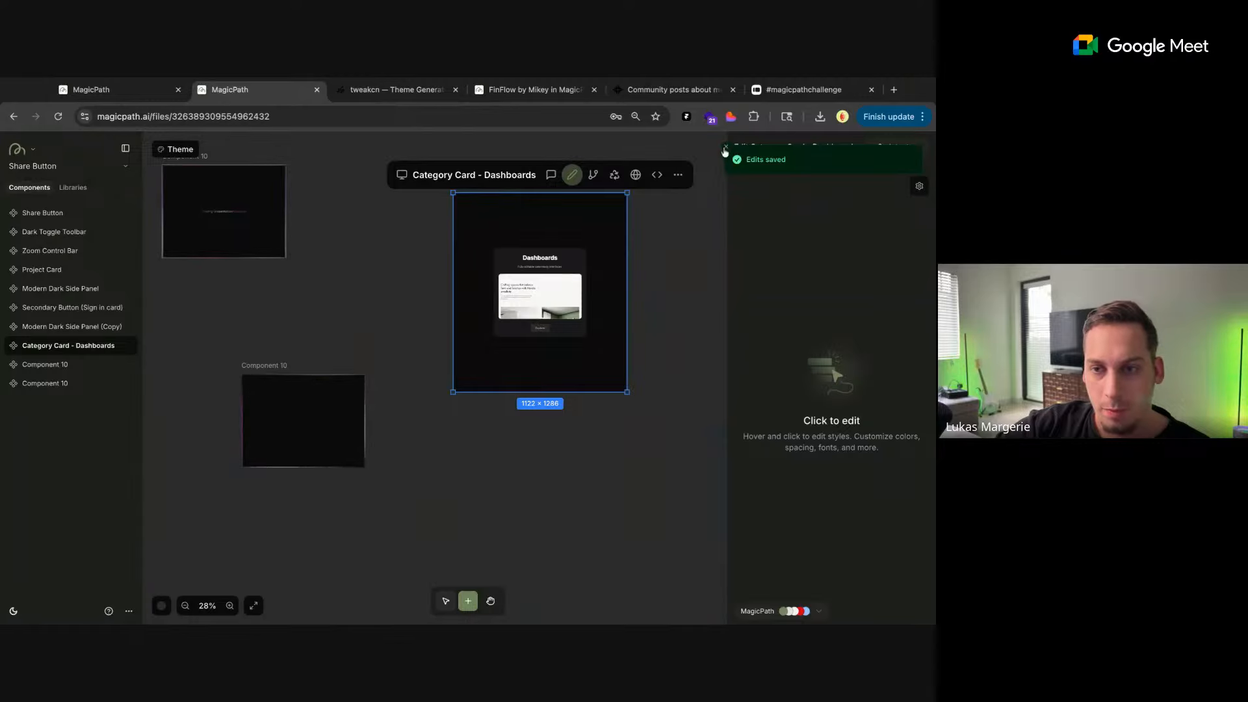
pyautogui.click(725, 150)
pyautogui.click(693, 225)
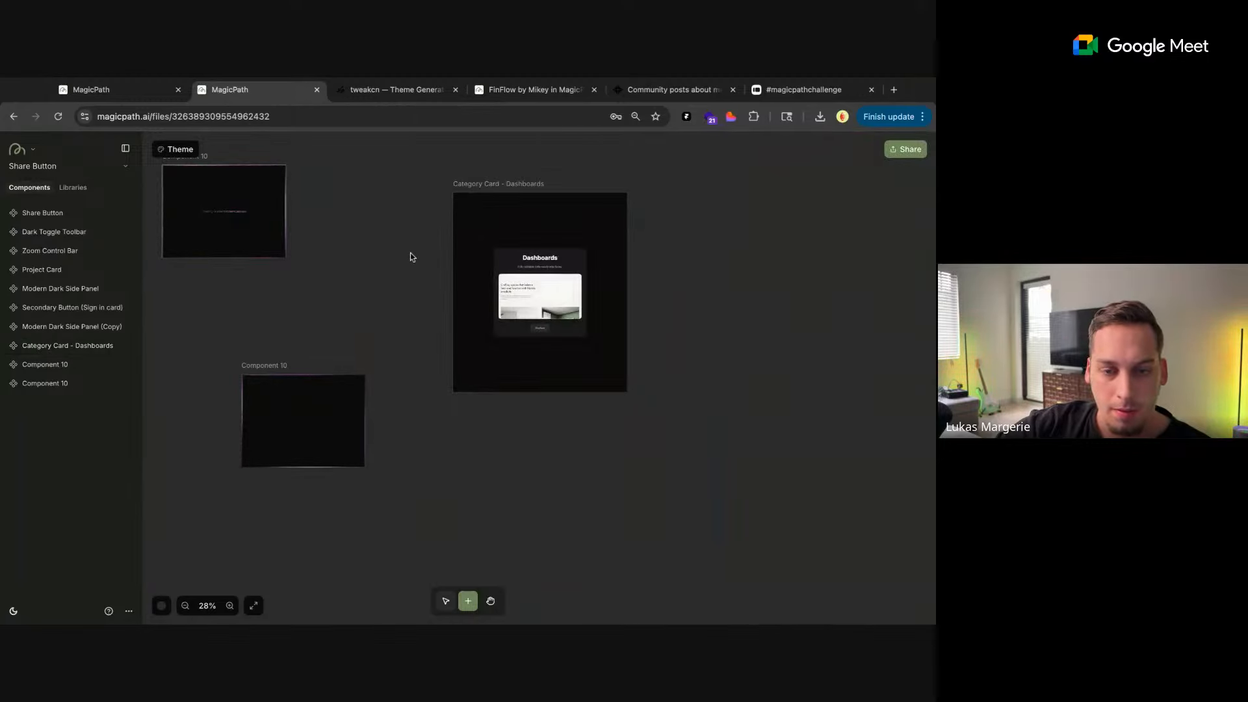
# Move the Category Card - Dashboards component up and to the right of the Modern Dark Side Panel (Copy)
pyautogui.scroll(3, 411, 252)
pyautogui.scroll(-5, 411, 252)
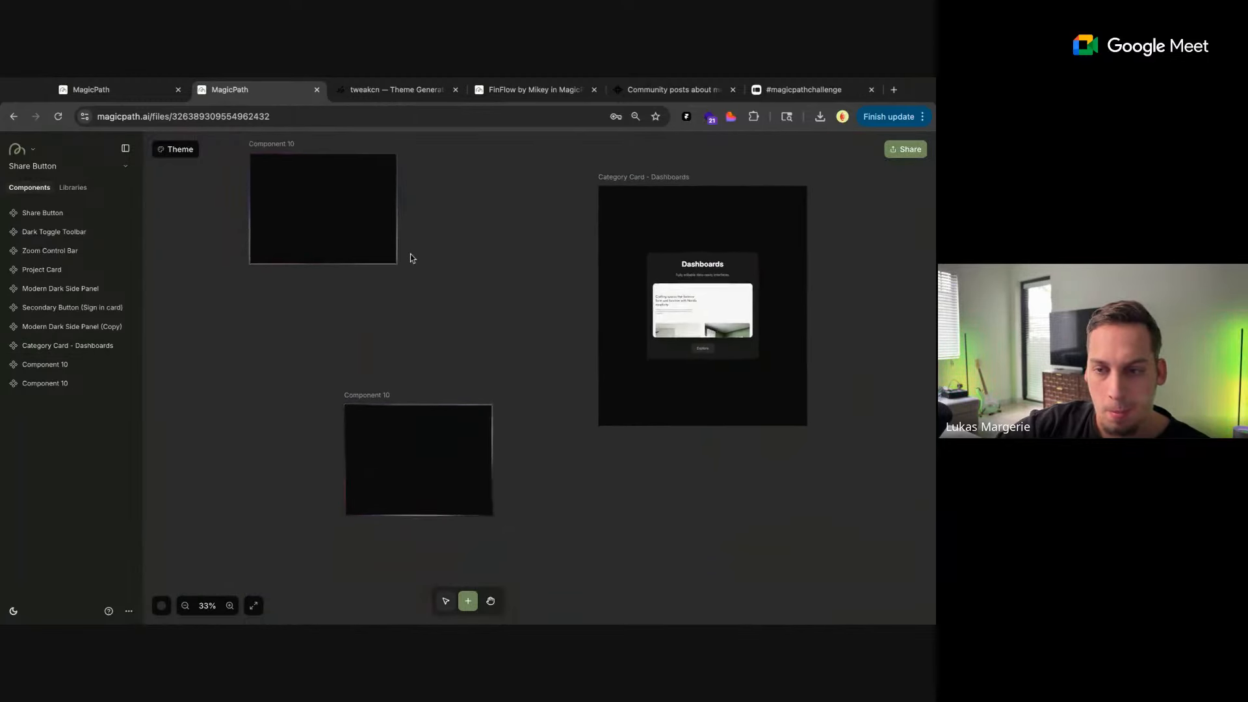
pyautogui.scroll(-3, 411, 258)
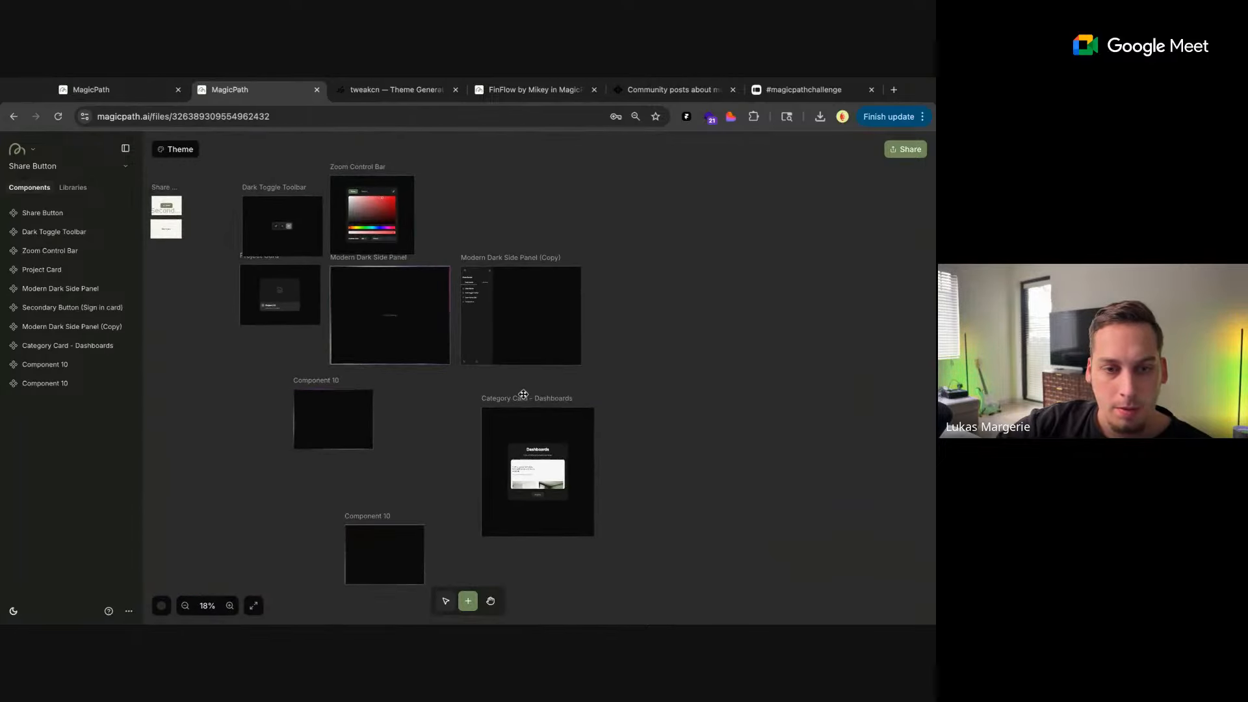
pyautogui.moveTo(505, 406)
pyautogui.mouseDown()
pyautogui.moveTo(671, 286)
pyautogui.moveTo(615, 147)
pyautogui.mouseUp()
# Pull the original Modern Dark Side Panel out below its copy and delete it from the canvas
pyautogui.moveTo(361, 289)
pyautogui.mouseDown()
pyautogui.moveTo(493, 409)
pyautogui.moveTo(512, 394)
pyautogui.mouseUp()
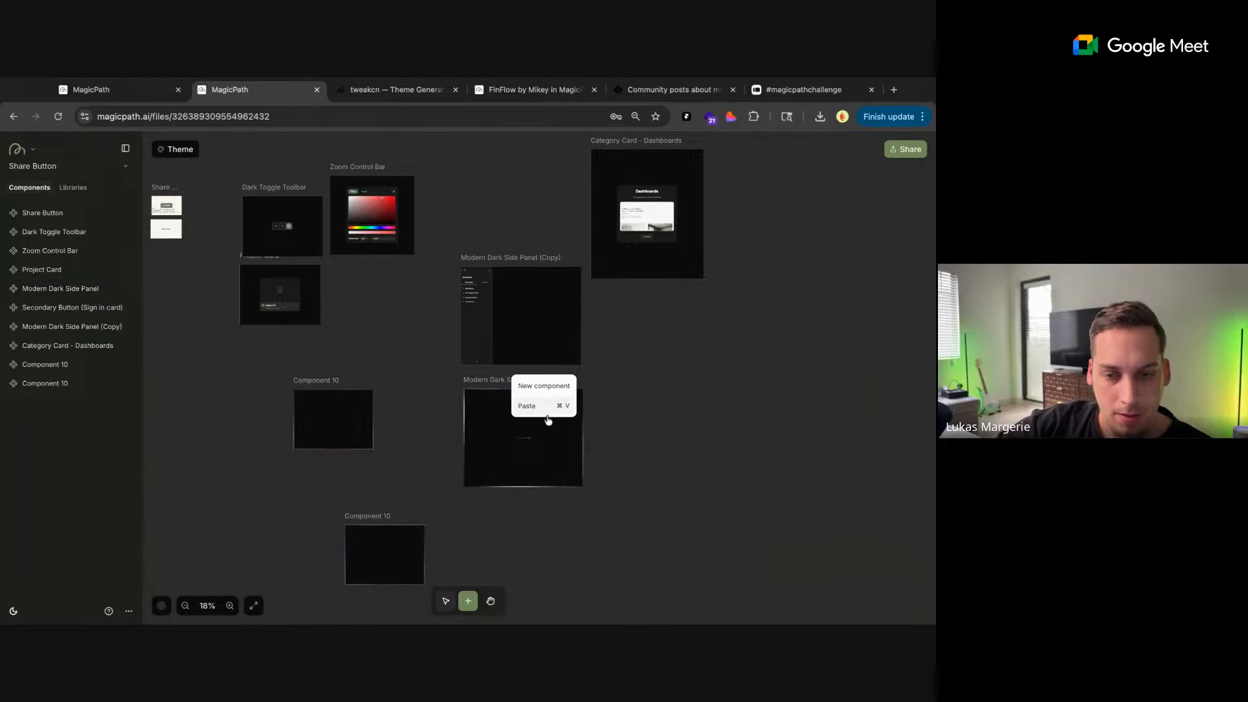
pyautogui.click(597, 370)
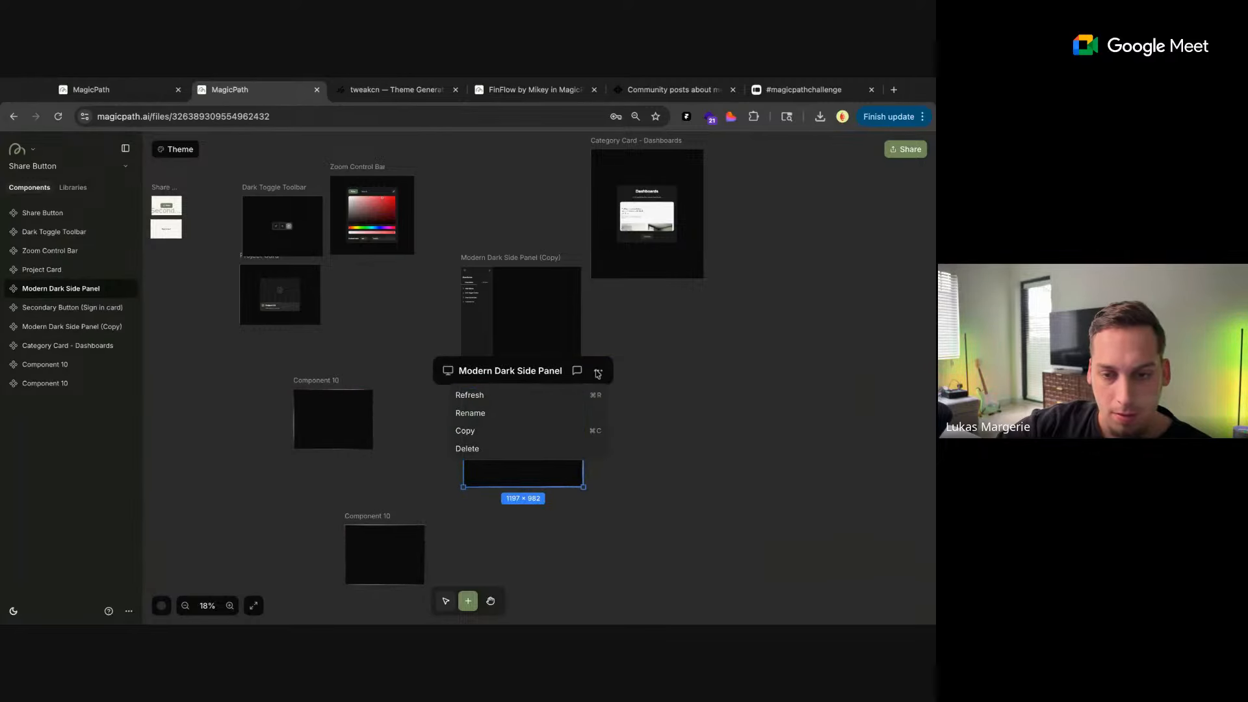
pyautogui.click(494, 448)
pyautogui.click(574, 410)
pyautogui.click(314, 289)
pyautogui.click(352, 290)
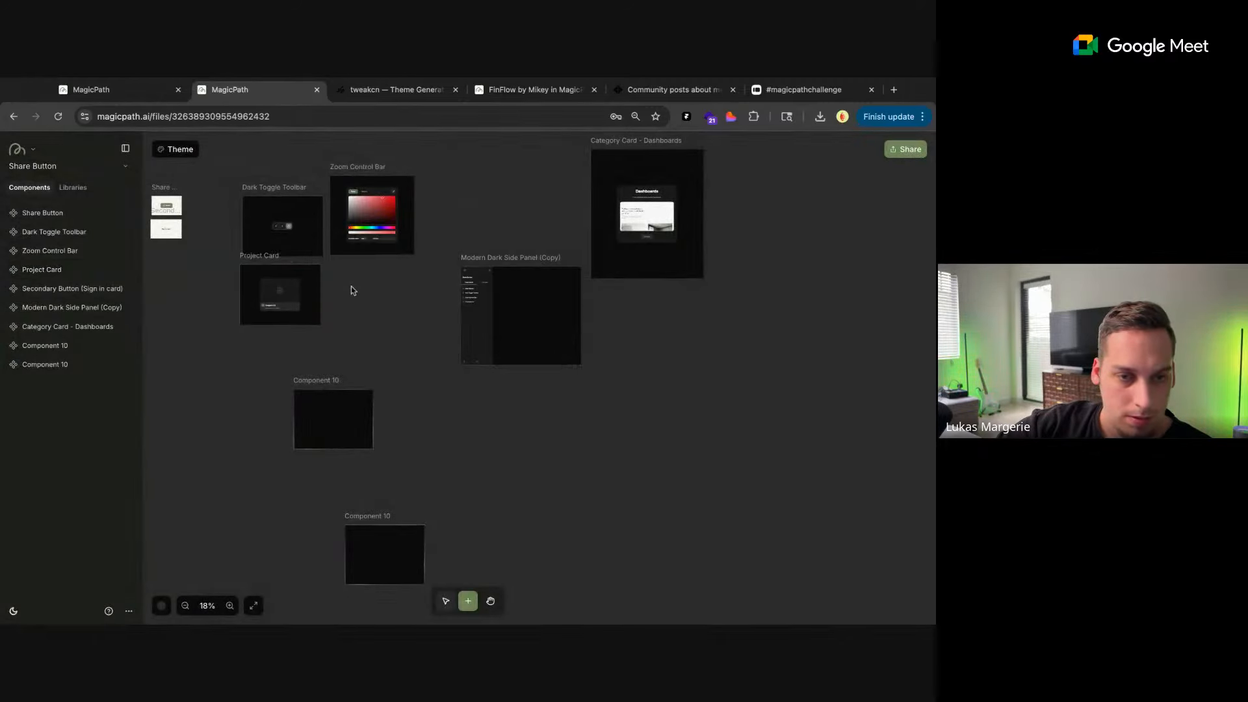
# Shrink the Dark Toggle Toolbar component to about 336 × 213 and place it just right of the Share Button
pyautogui.hscroll(-2, 353, 290)
pyautogui.scroll(1, 353, 290)
pyautogui.click(387, 290)
pyautogui.scroll(10, 419, 306)
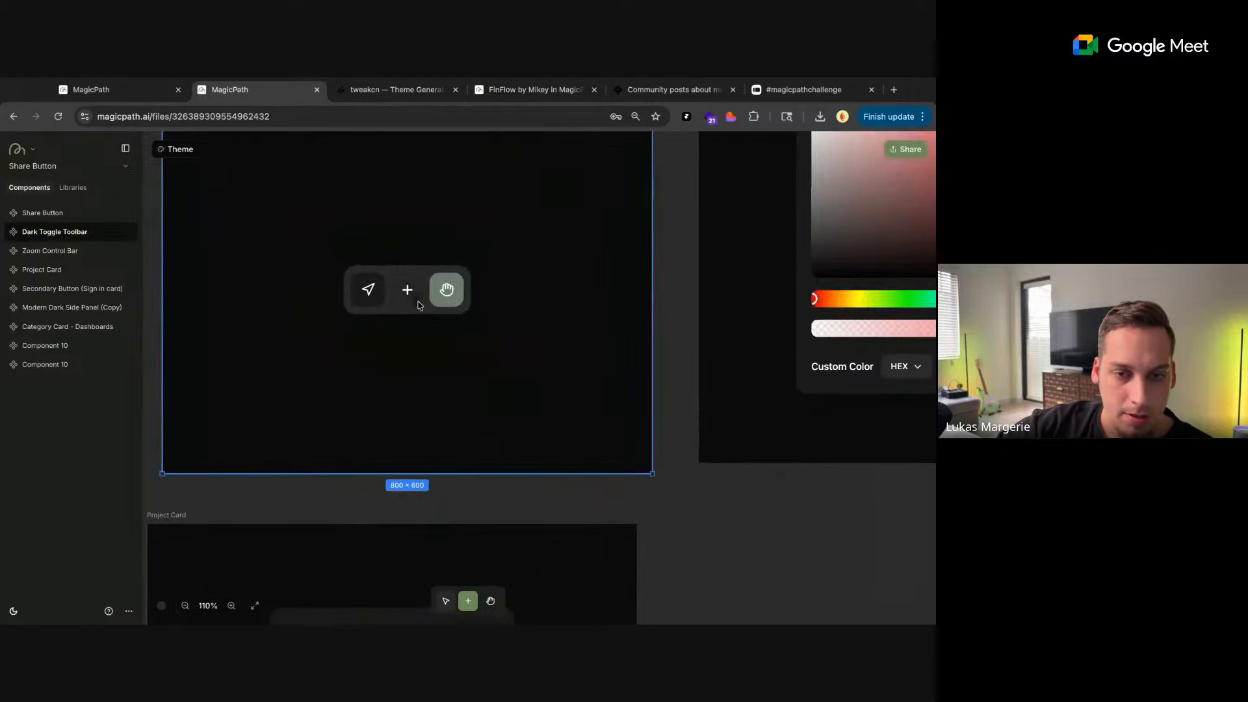
pyautogui.scroll(-5, 419, 304)
pyautogui.hscroll(-1, 291, 316)
pyautogui.scroll(1, 291, 316)
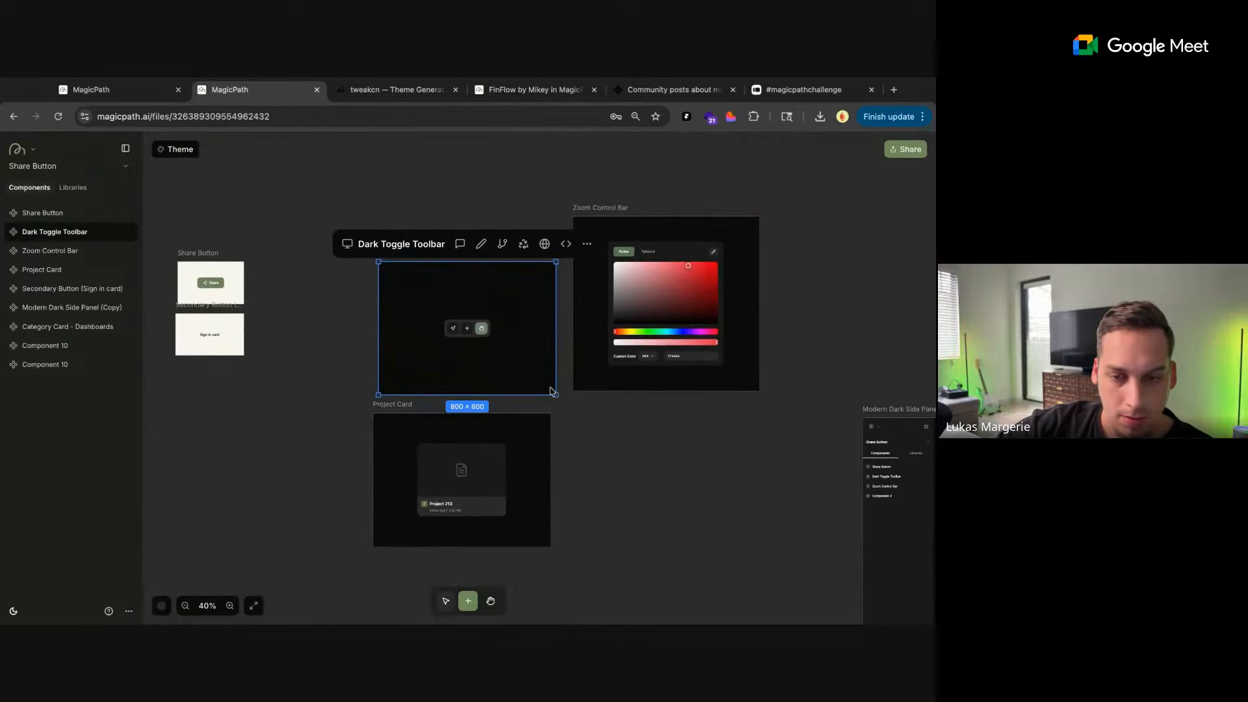
pyautogui.doubleClick(553, 393)
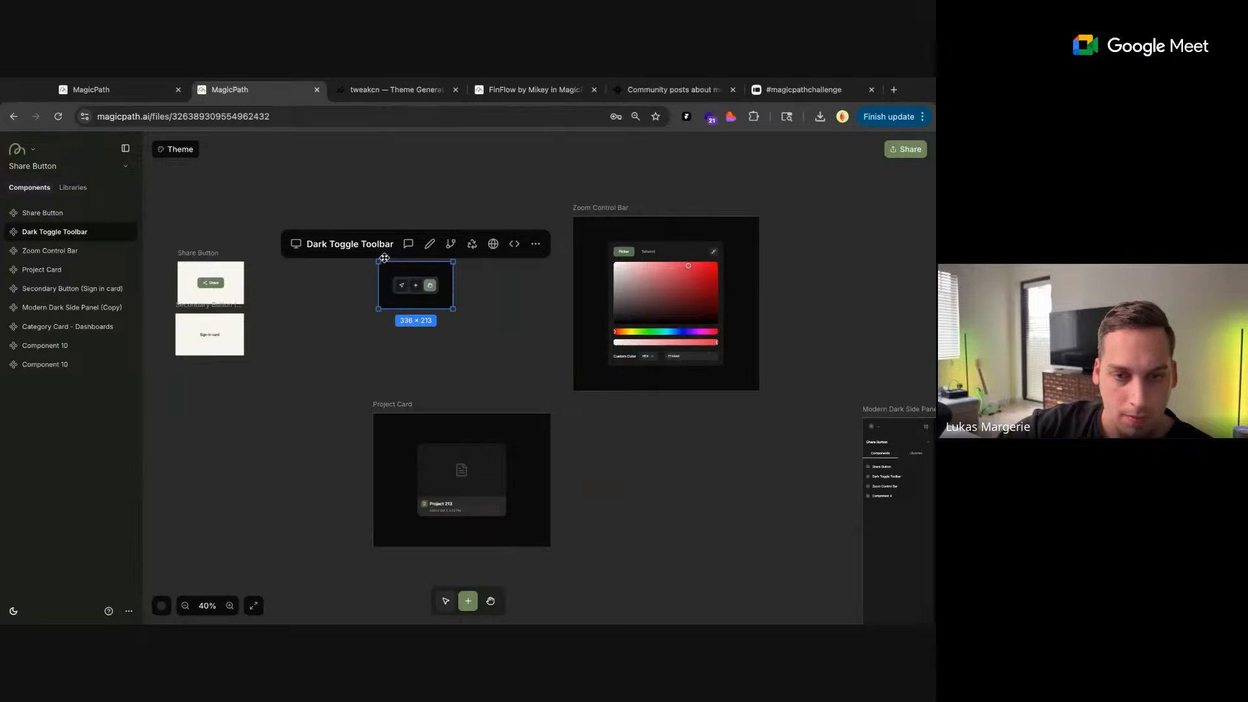
pyautogui.moveTo(384, 258); pyautogui.dragTo(268, 258)
# Shrink the Project Card component to about 510 × 490 and place it directly below the Dark Toggle Toolbar
pyautogui.click(395, 494)
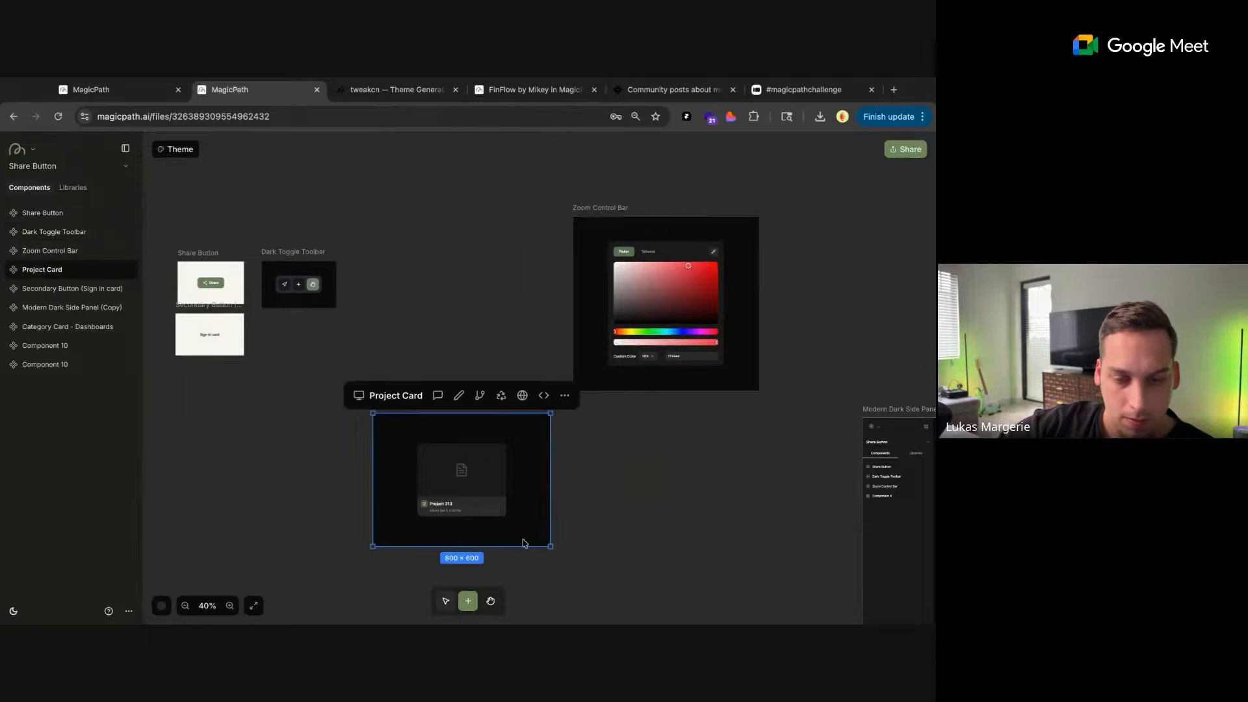
pyautogui.doubleClick(551, 546)
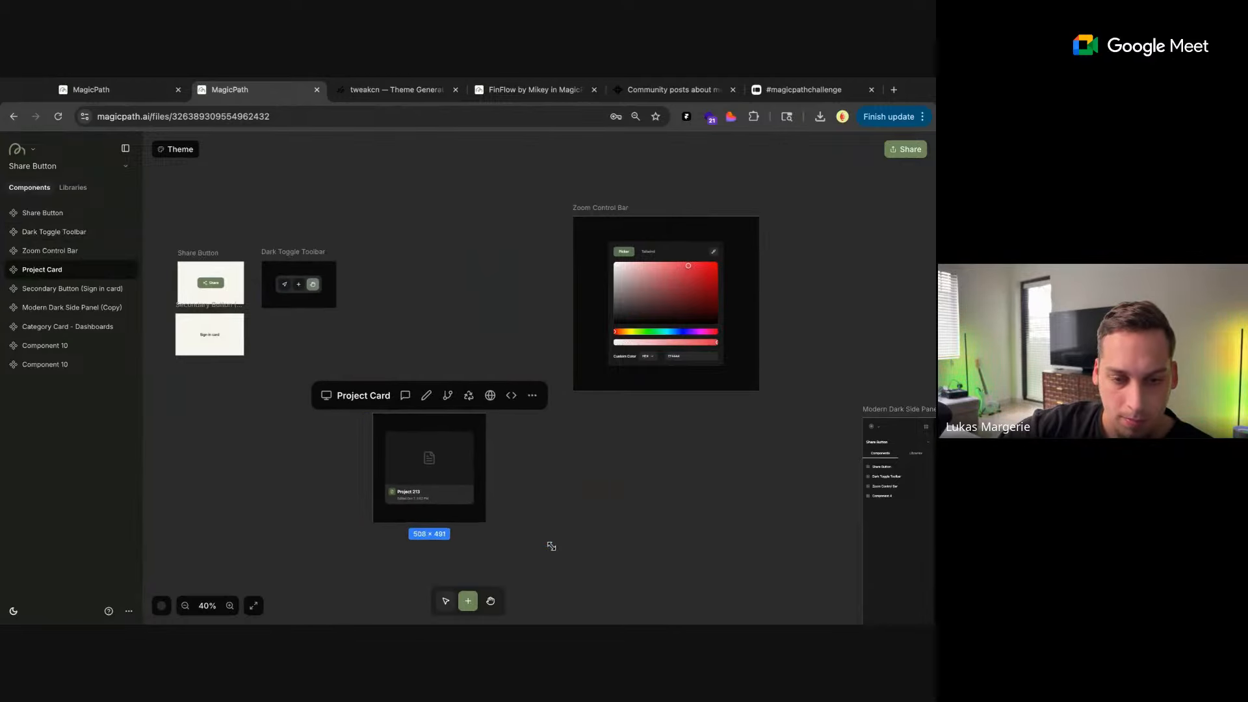
pyautogui.moveTo(380, 402); pyautogui.dragTo(270, 311)
pyautogui.click(449, 328)
# Shrink the Zoom Control Bar component slightly and align it to the right of the Project Card
pyautogui.click(606, 234)
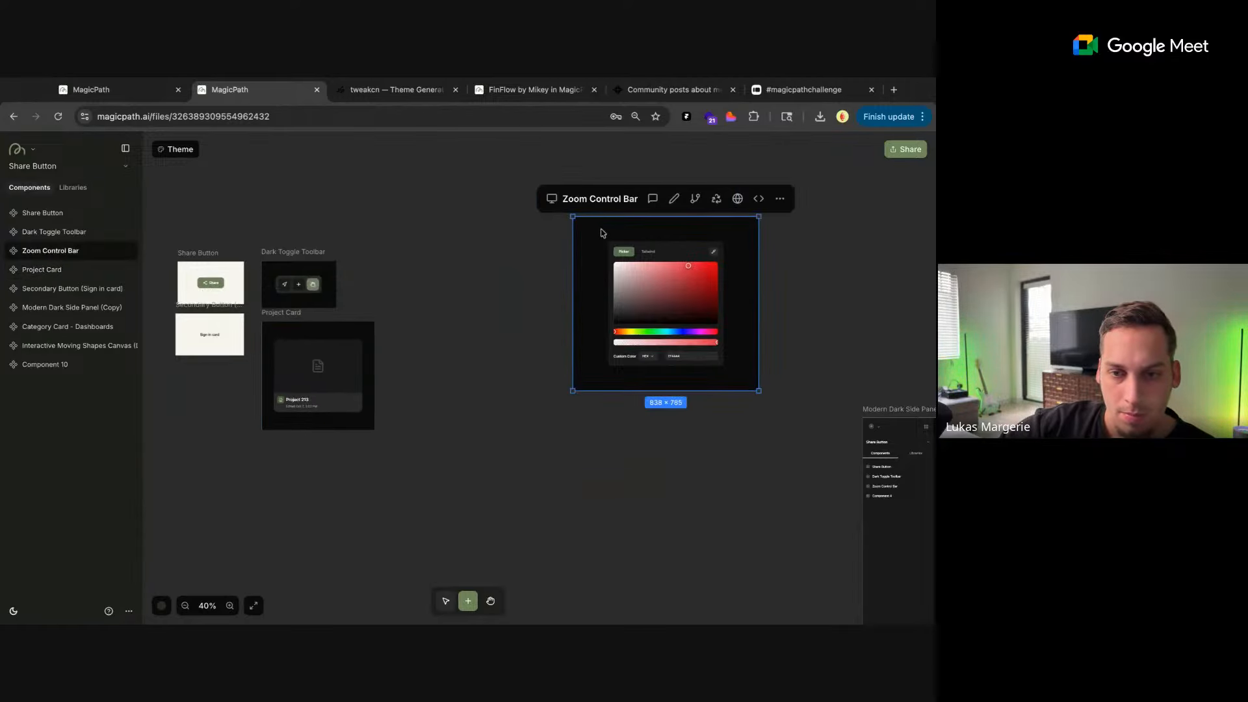
pyautogui.moveTo(593, 205); pyautogui.dragTo(415, 242)
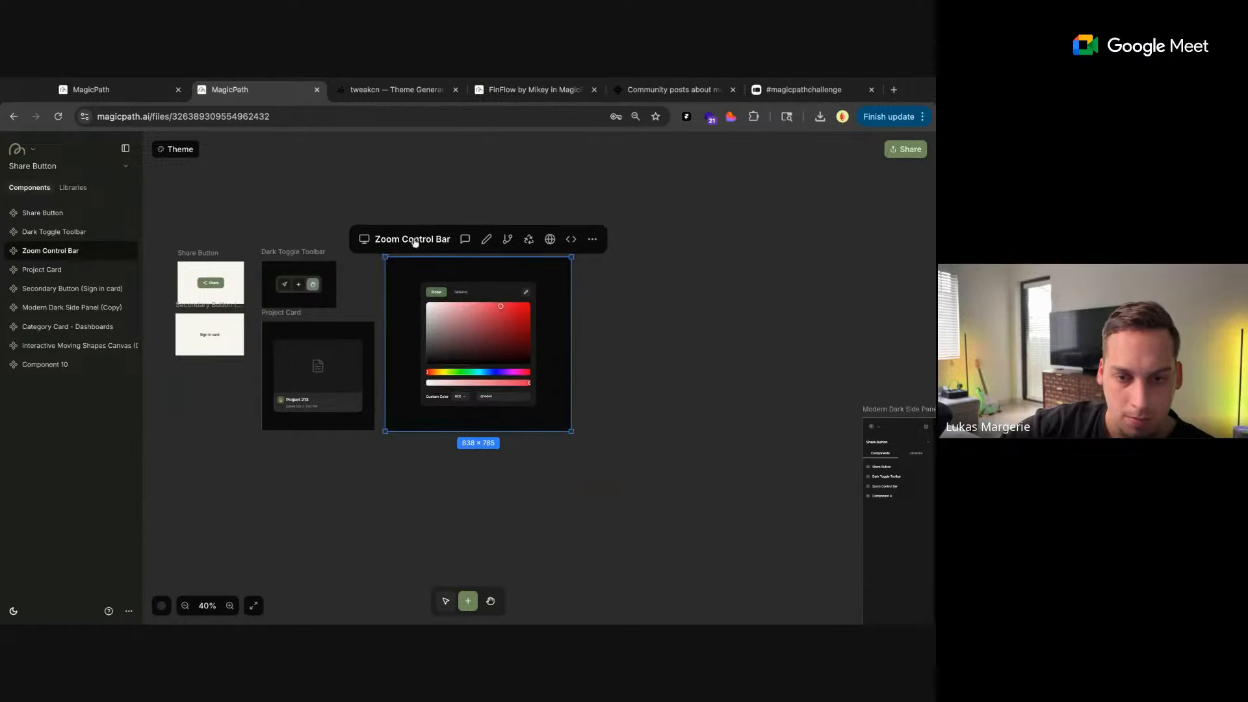
pyautogui.moveTo(572, 431); pyautogui.dragTo(536, 414)
pyautogui.moveTo(421, 248); pyautogui.dragTo(421, 311)
pyautogui.click(408, 252)
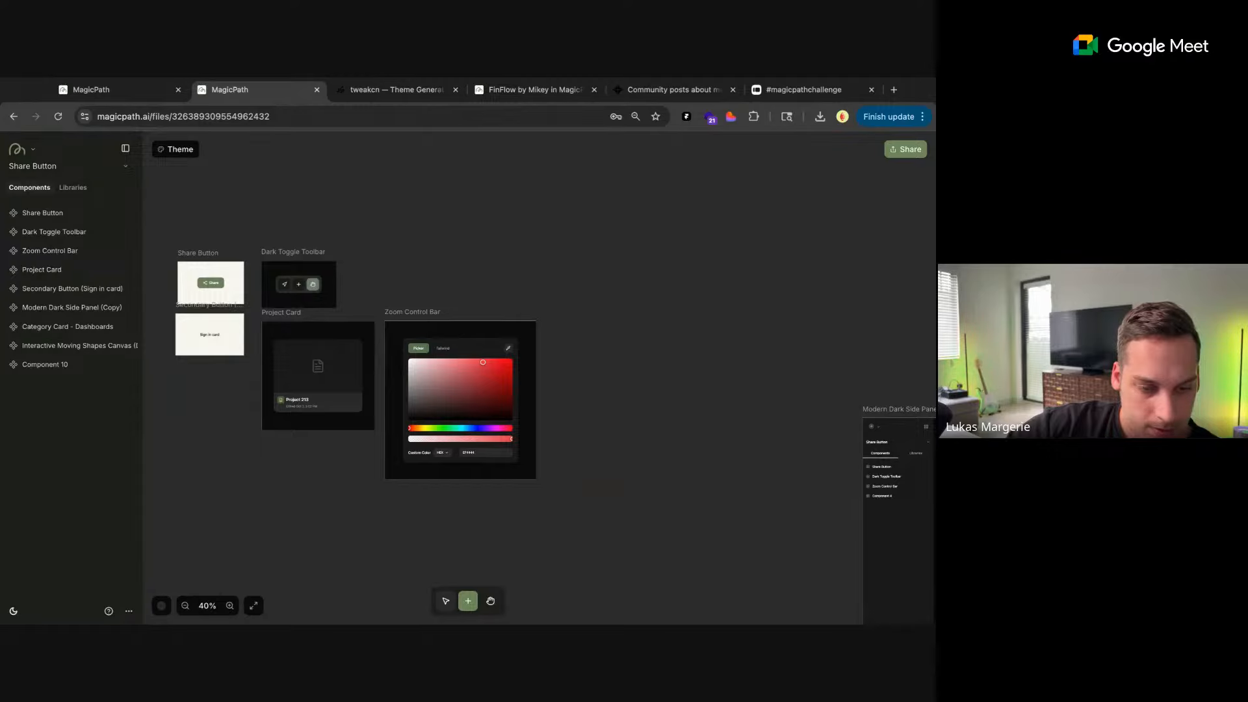
# Add a component above the Zoom Control Bar, send the zoom controls screenshot with "create this interactive component", and resize it to about 600 × 230
pyautogui.click(458, 270)
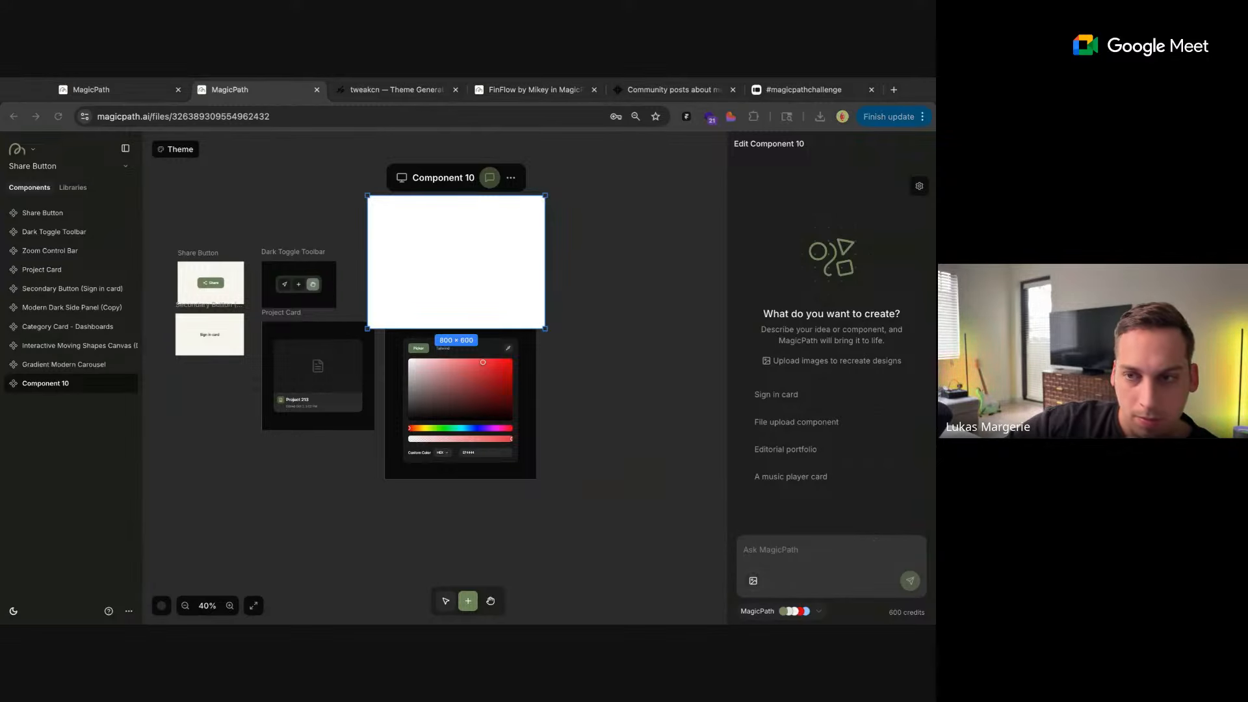
pyautogui.moveTo(874, 541); pyautogui.dragTo(767, 537)
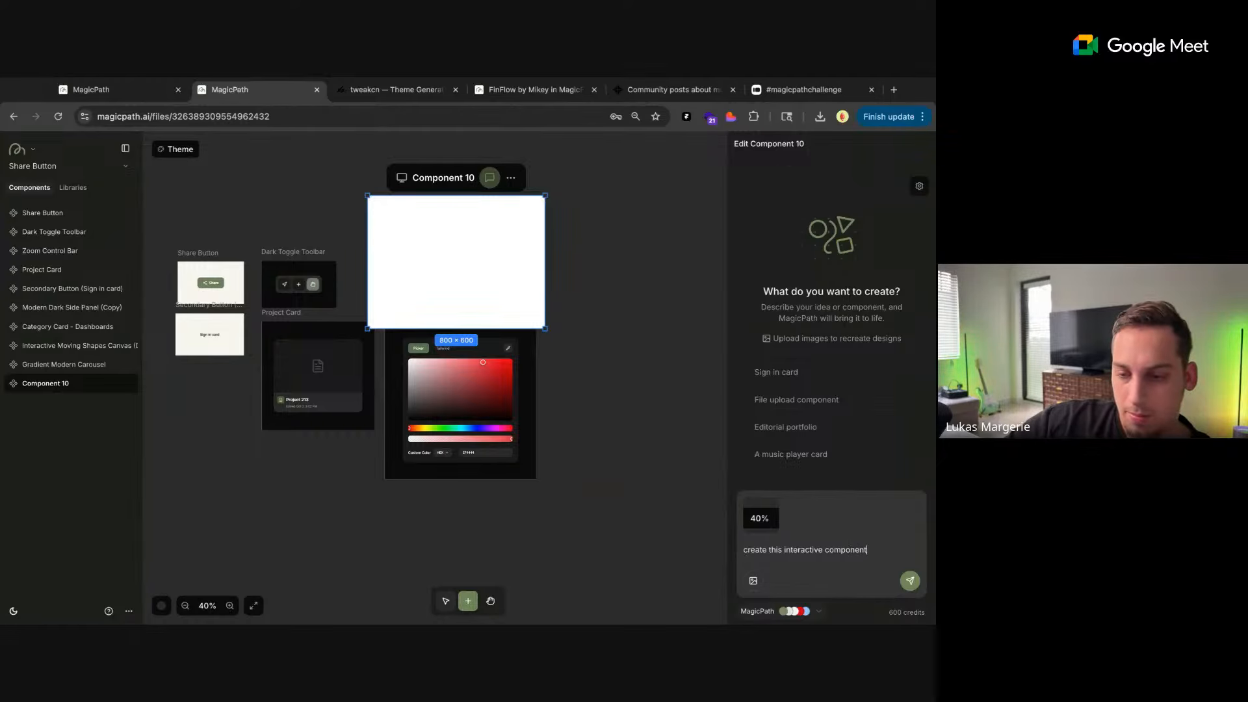
pyautogui.press('Return')
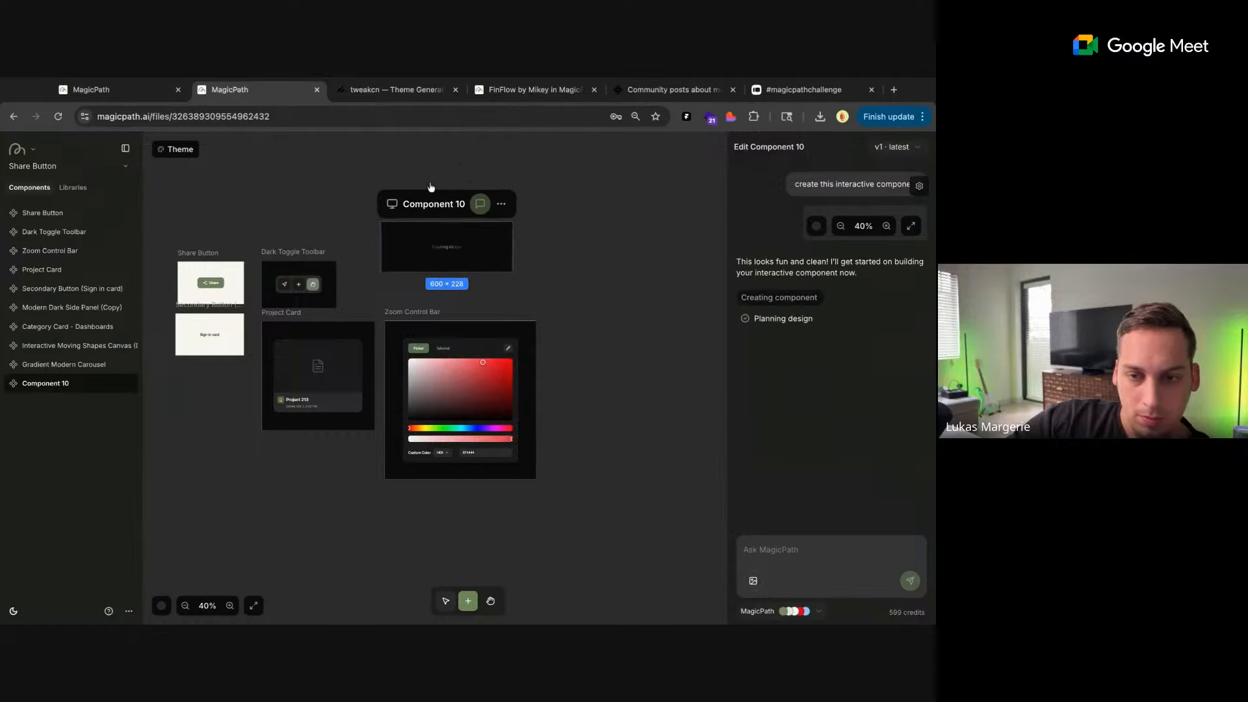
pyautogui.click(604, 316)
# Move the Modern Dark Side Panel (Copy) up and closer to the right of the Zoom Control Bar
pyautogui.scroll(-3, 567, 319)
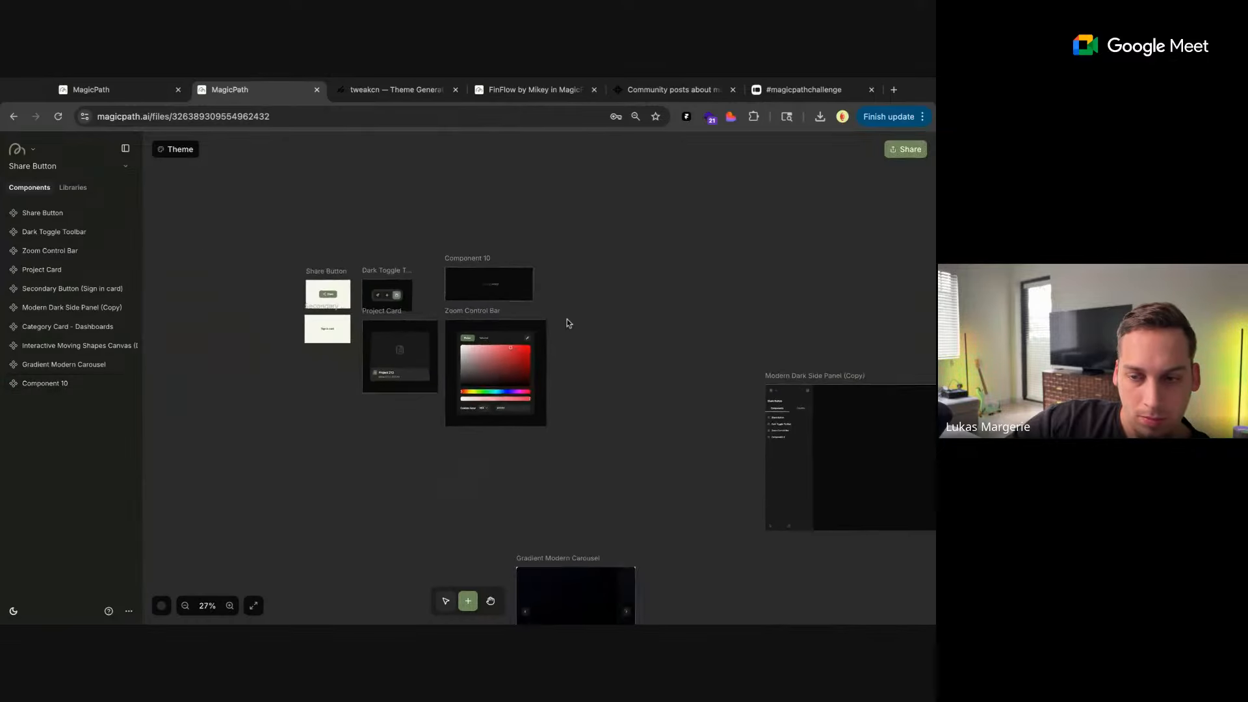
pyautogui.click(788, 394)
pyautogui.moveTo(756, 355); pyautogui.dragTo(601, 257)
# Enlarge the Gradient Modern Carousel to about 1650 × 873 and place it below the Project Card and Zoom Control Bar
pyautogui.scroll(-2, 618, 499)
pyautogui.click(562, 490)
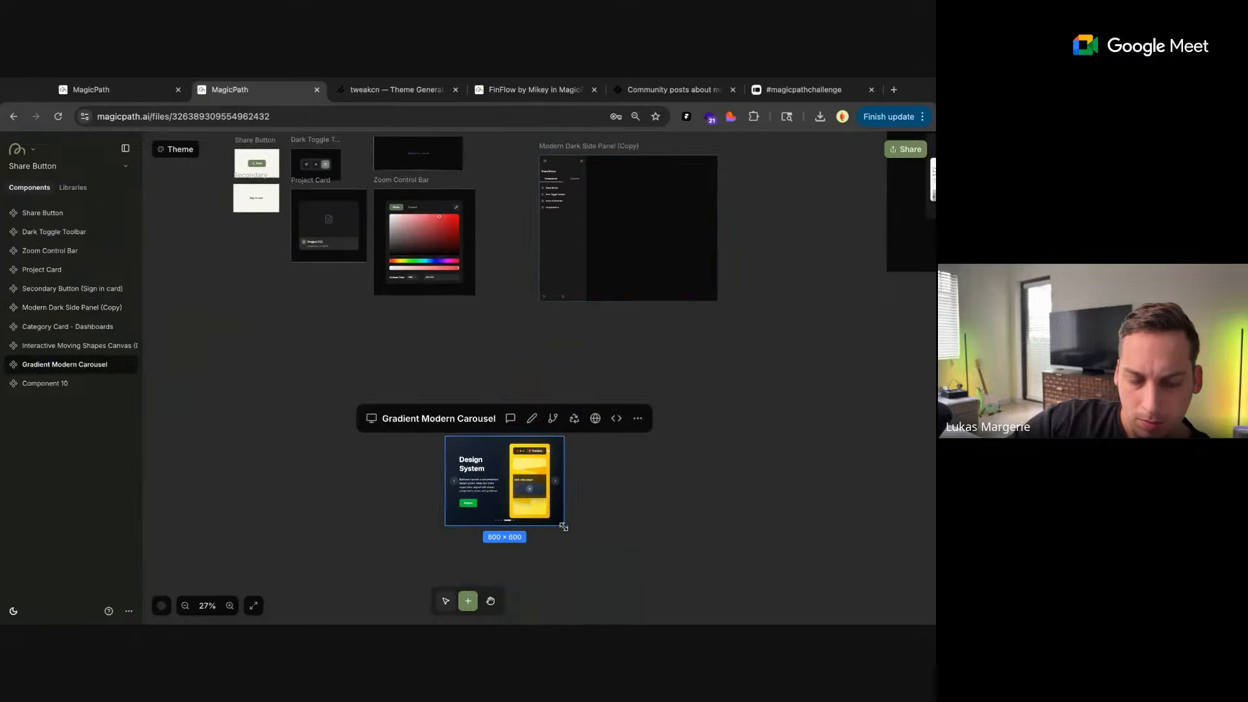
pyautogui.moveTo(564, 526); pyautogui.dragTo(692, 566)
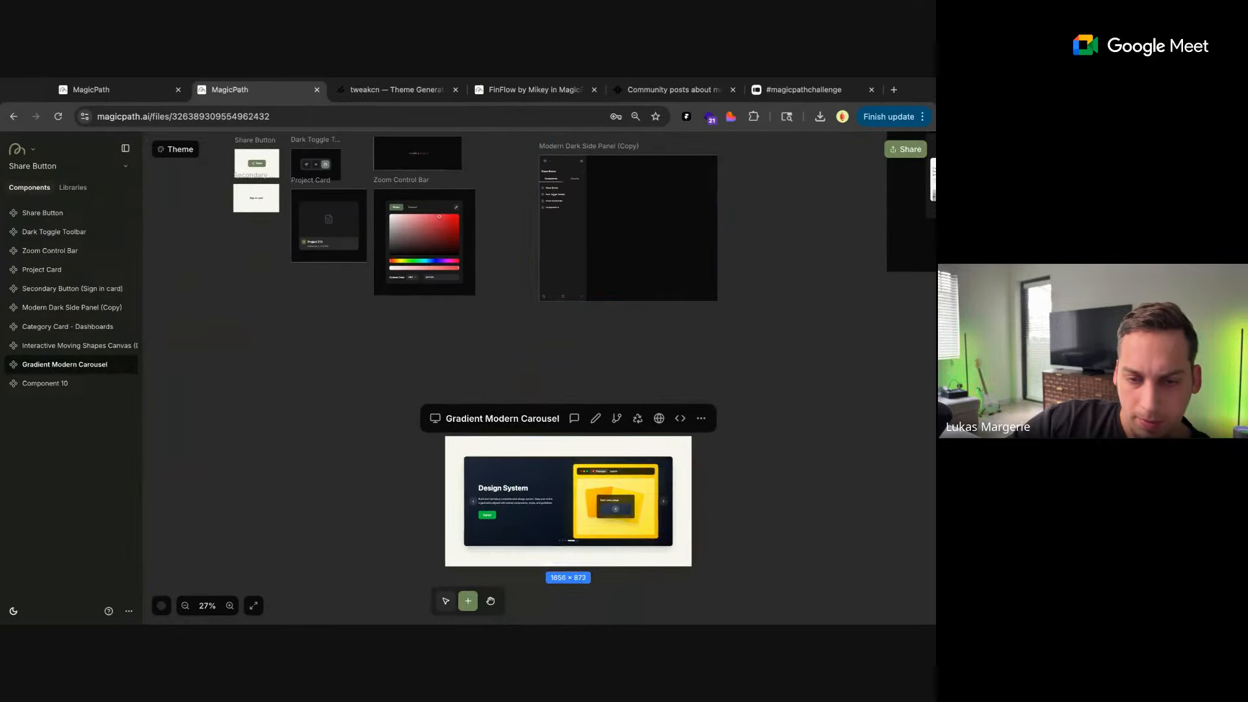
pyautogui.moveTo(529, 422); pyautogui.dragTo(384, 313)
pyautogui.click(601, 367)
# Compare the Gradient Modern Carousel with the original banner on the MagicPath home page and return to the Share Button file
pyautogui.hscroll(6, 600, 369)
pyautogui.scroll(2, 600, 369)
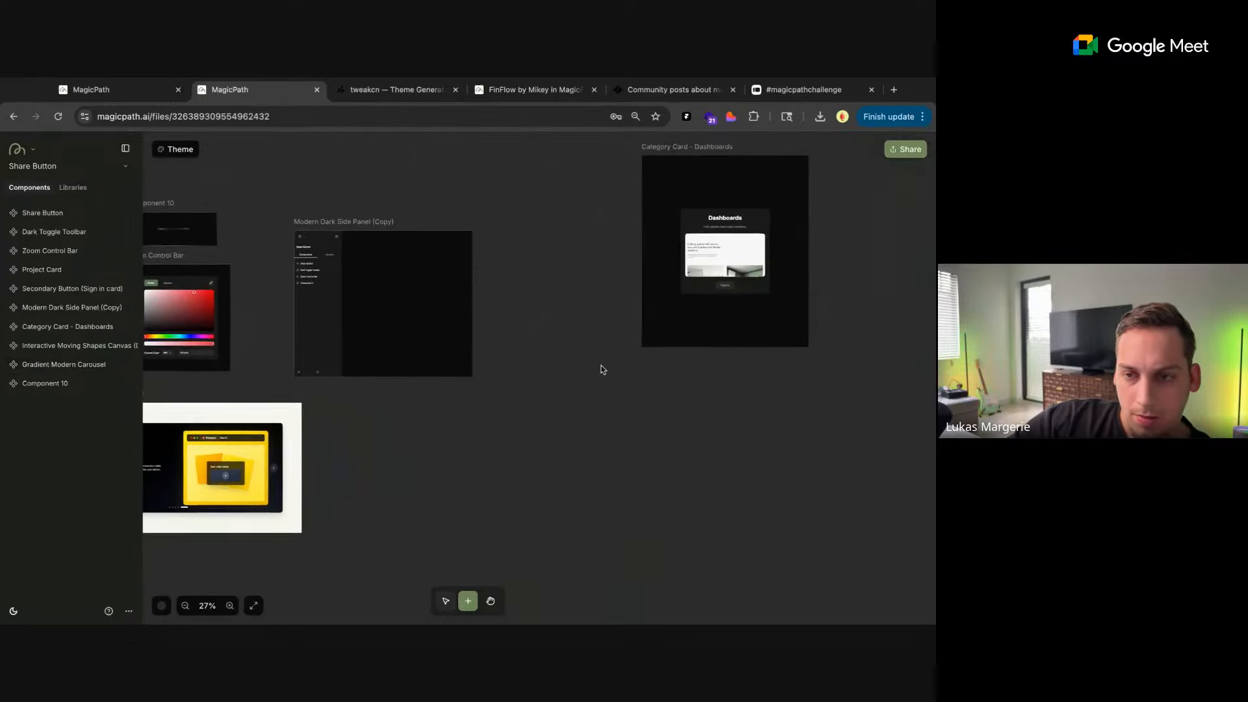
pyautogui.hscroll(-3, 475, 390)
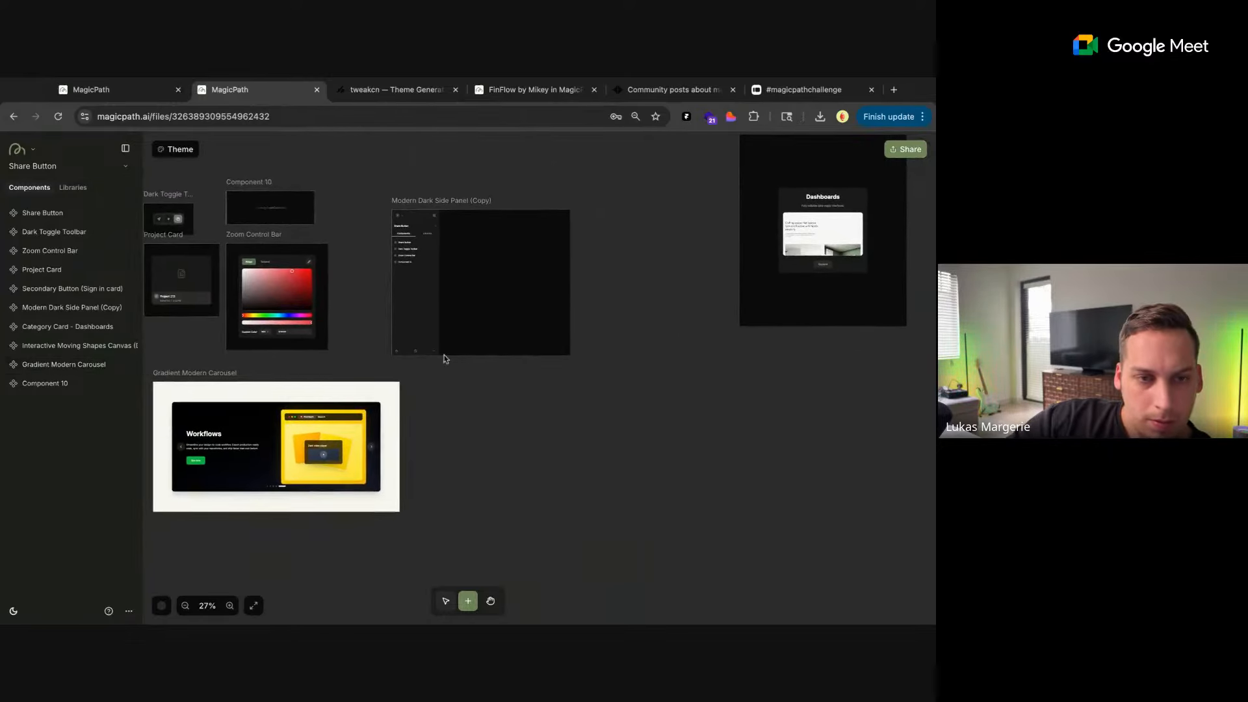
pyautogui.click(155, 90)
pyautogui.scroll(5, 254, 287)
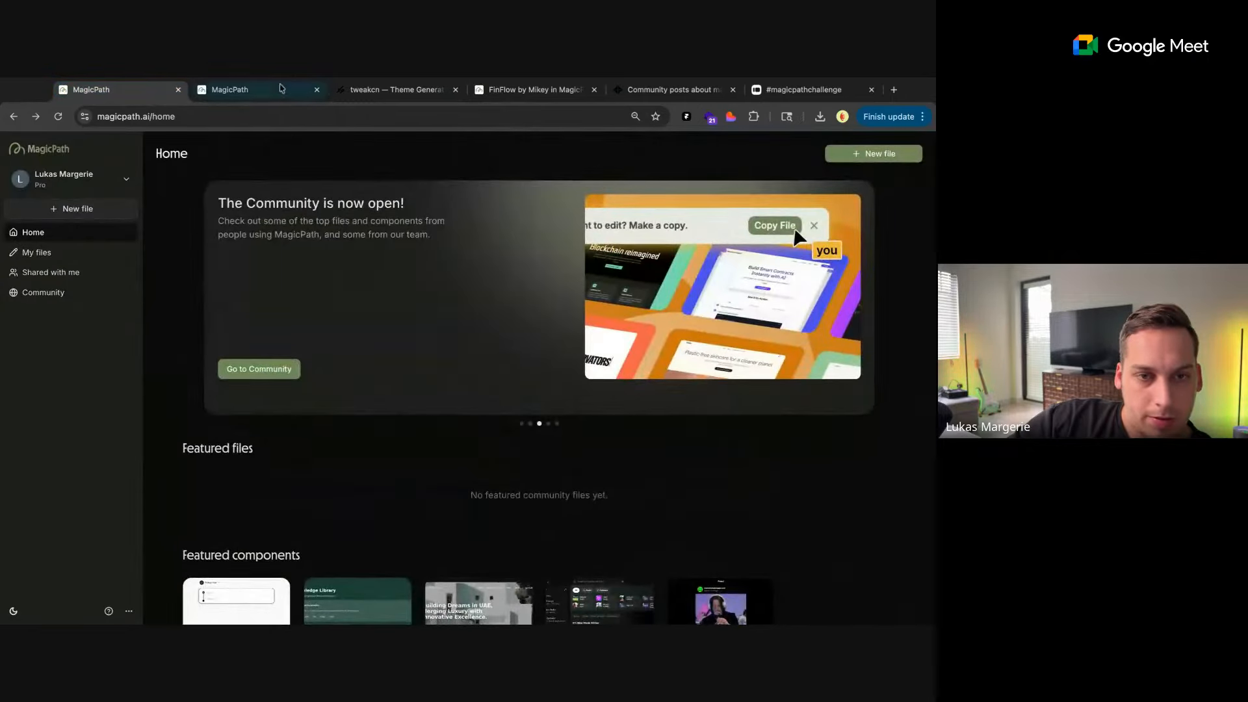
pyautogui.click(279, 89)
# Delete the previous and next arrow buttons from the Gradient Modern Carousel and save the edits
pyautogui.click(292, 394)
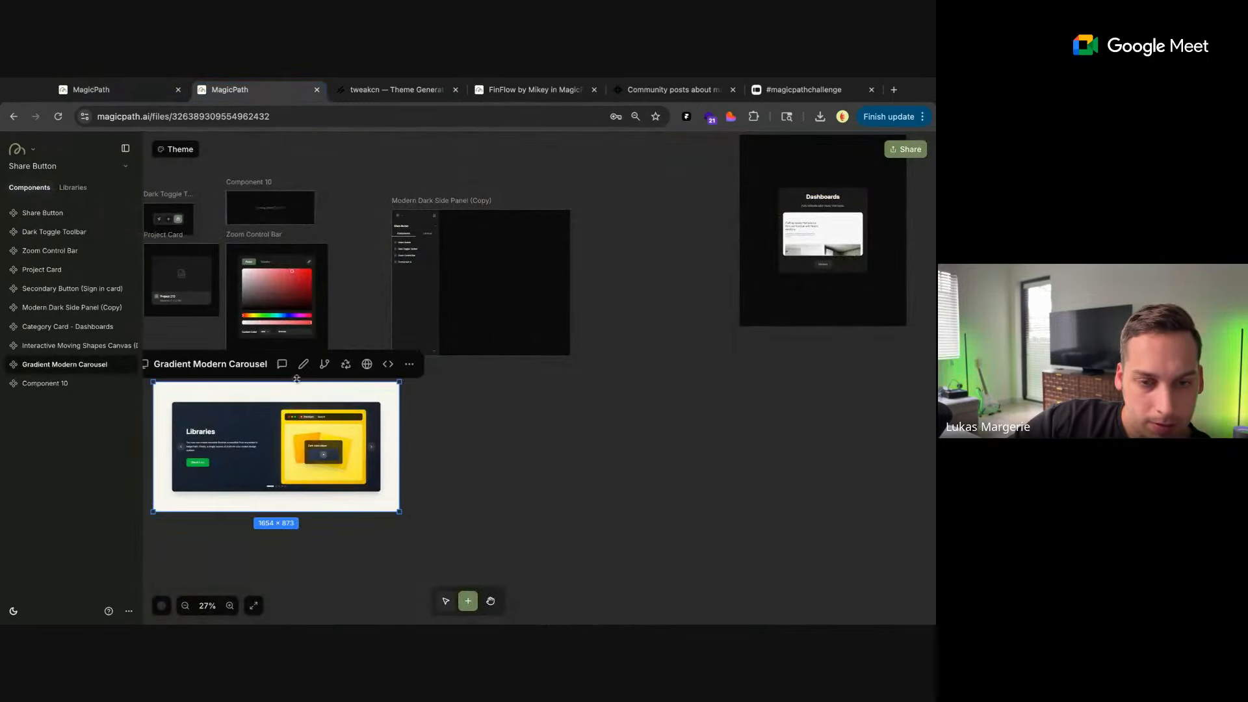
pyautogui.click(302, 363)
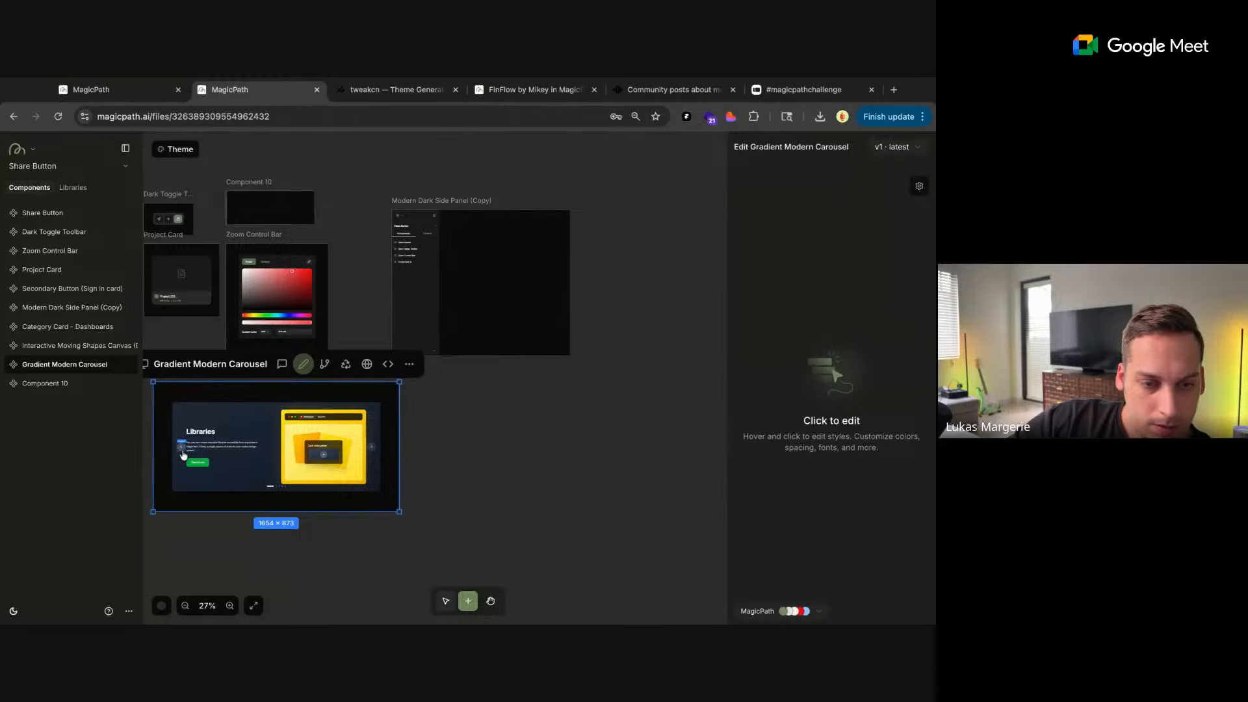
pyautogui.click(183, 455)
pyautogui.scroll(-5, 737, 461)
pyautogui.click(820, 604)
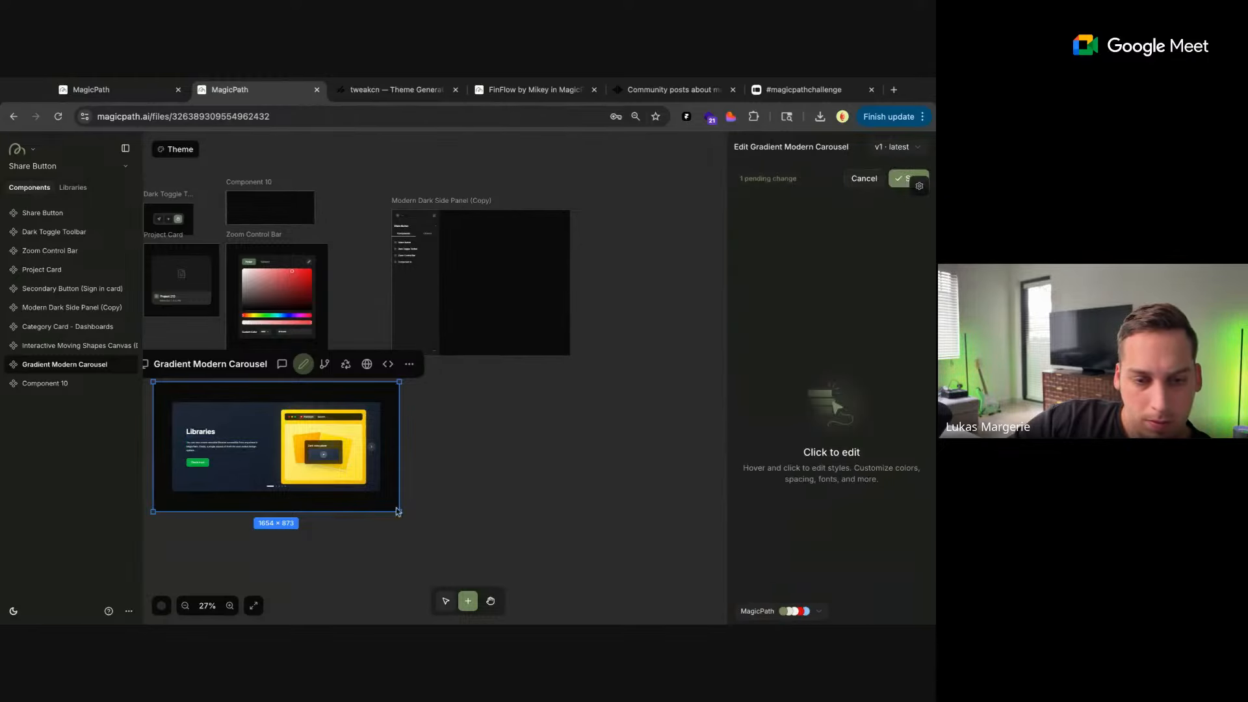
pyautogui.click(372, 447)
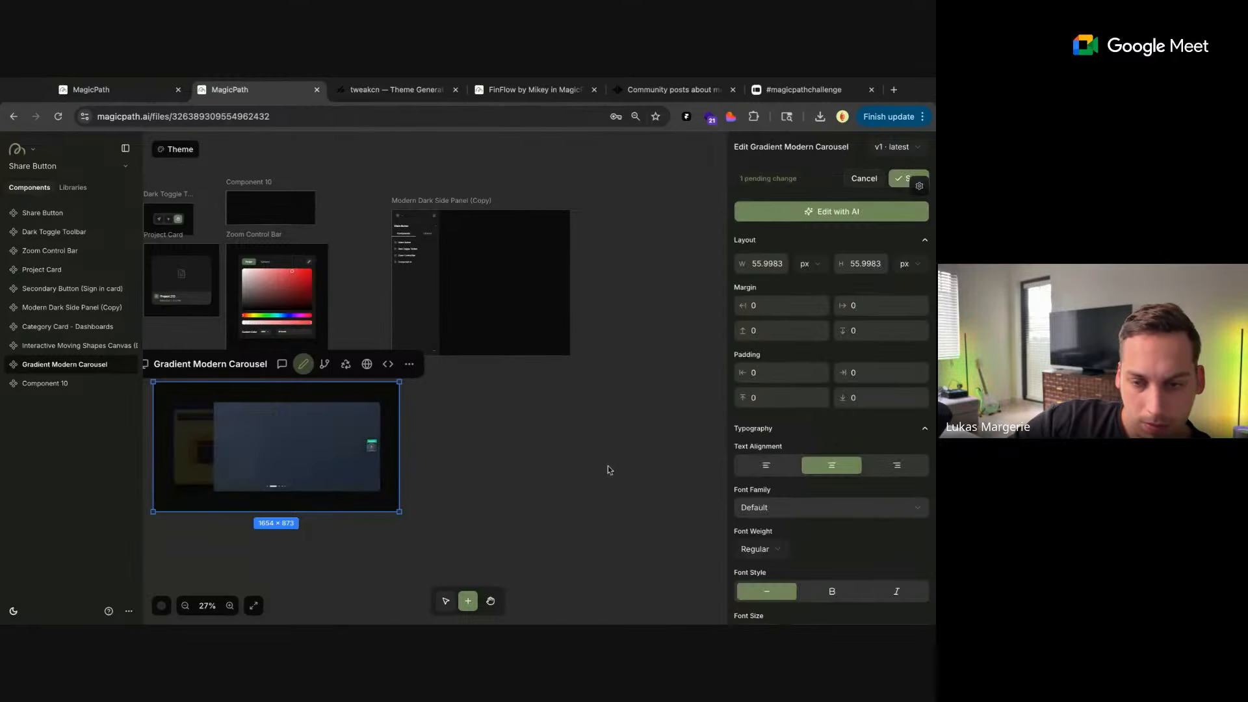
pyautogui.scroll(-10, 832, 572)
pyautogui.click(867, 605)
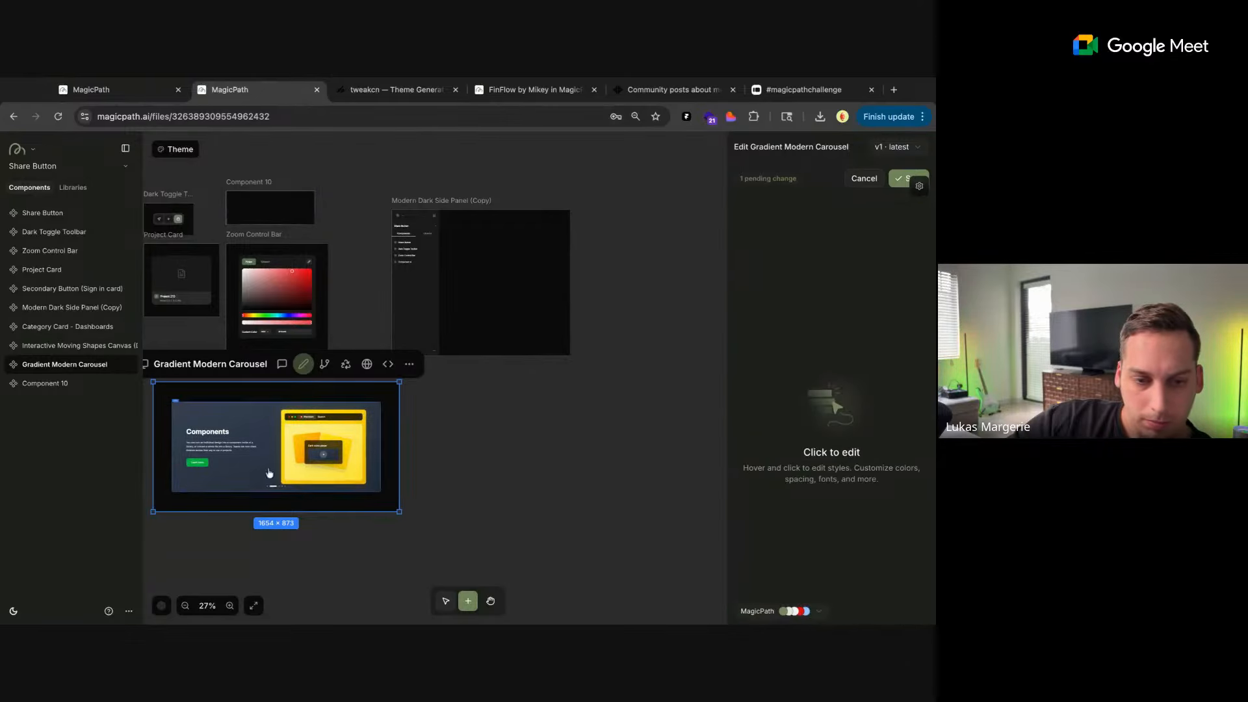
pyautogui.click(335, 487)
pyautogui.scroll(5, 425, 431)
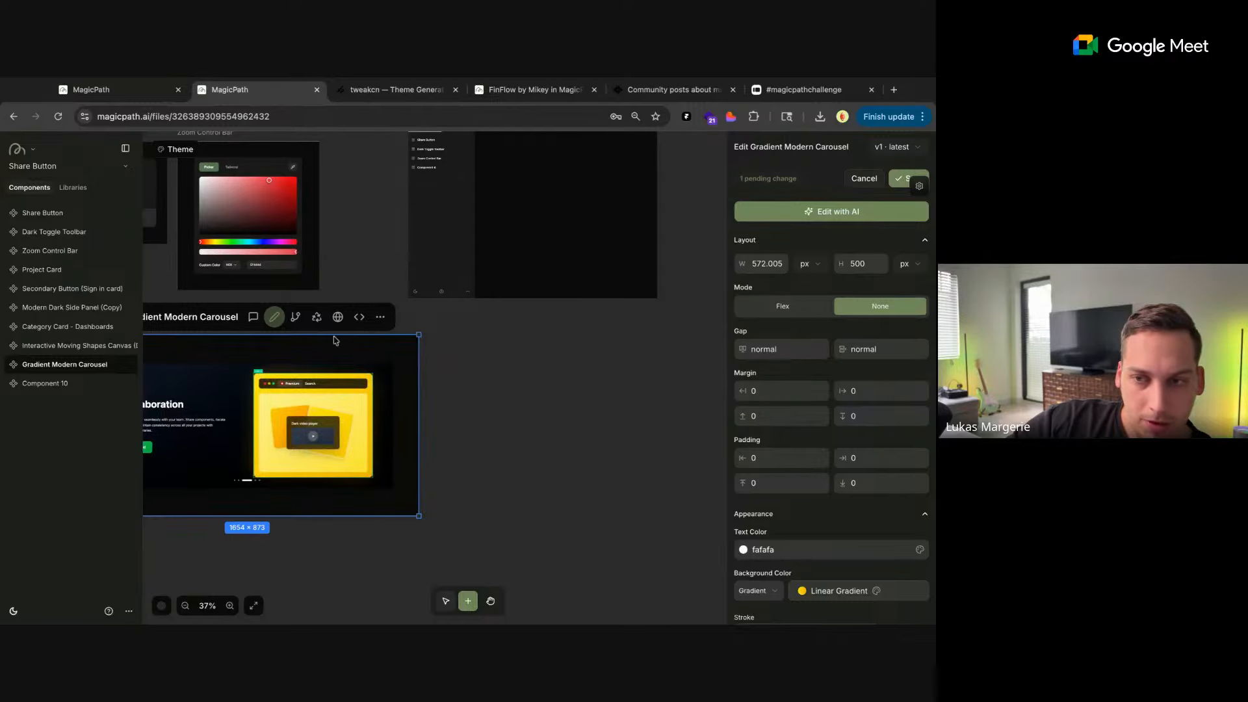
pyautogui.click(892, 185)
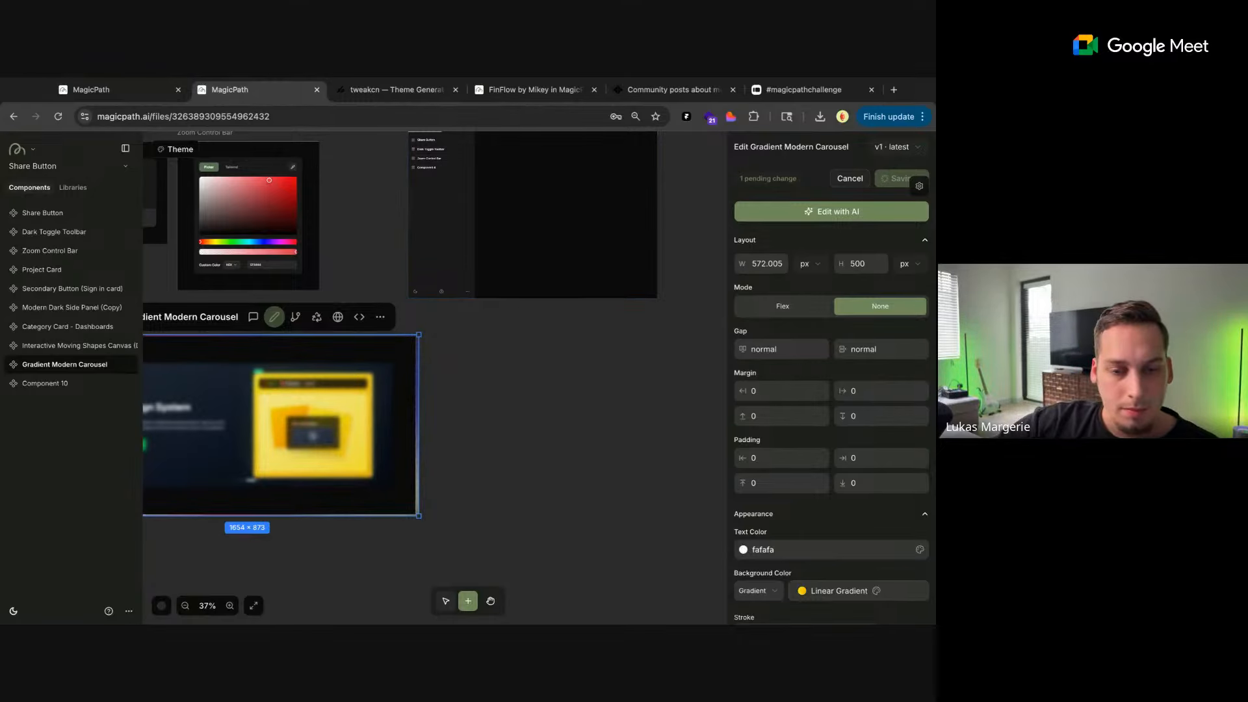
pyautogui.scroll(-1, 504, 371)
pyautogui.hscroll(-1, 504, 371)
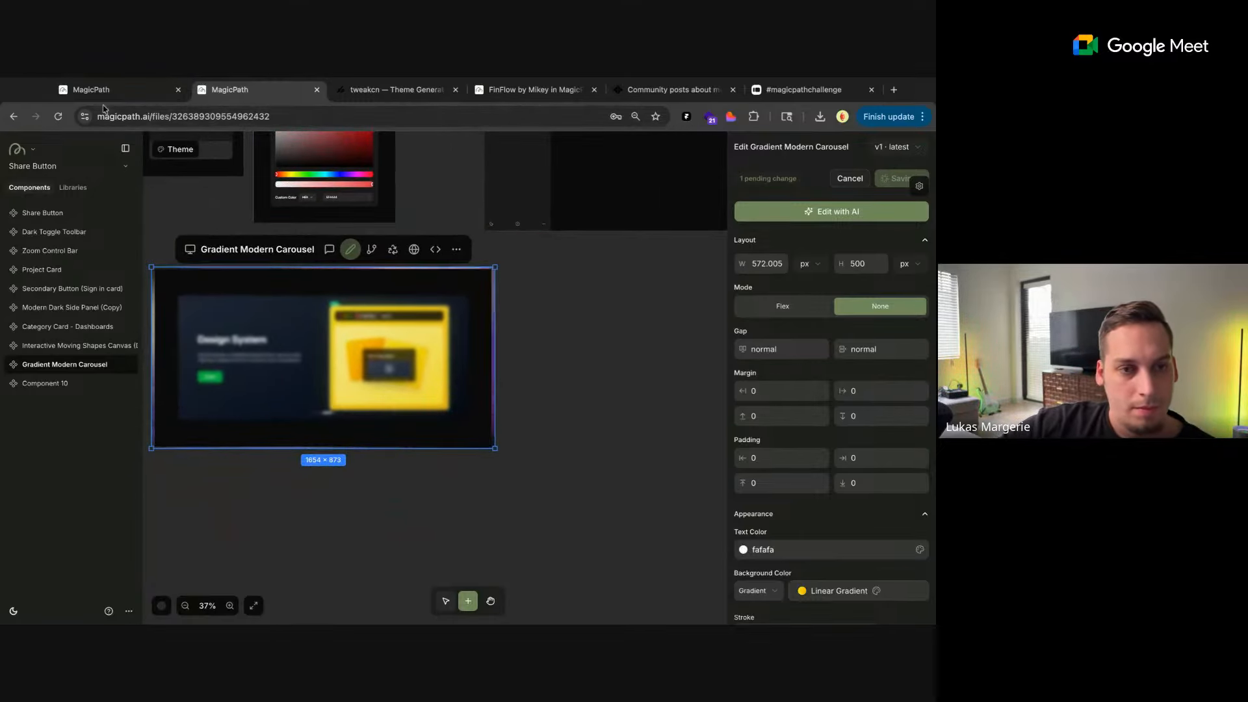
pyautogui.click(101, 90)
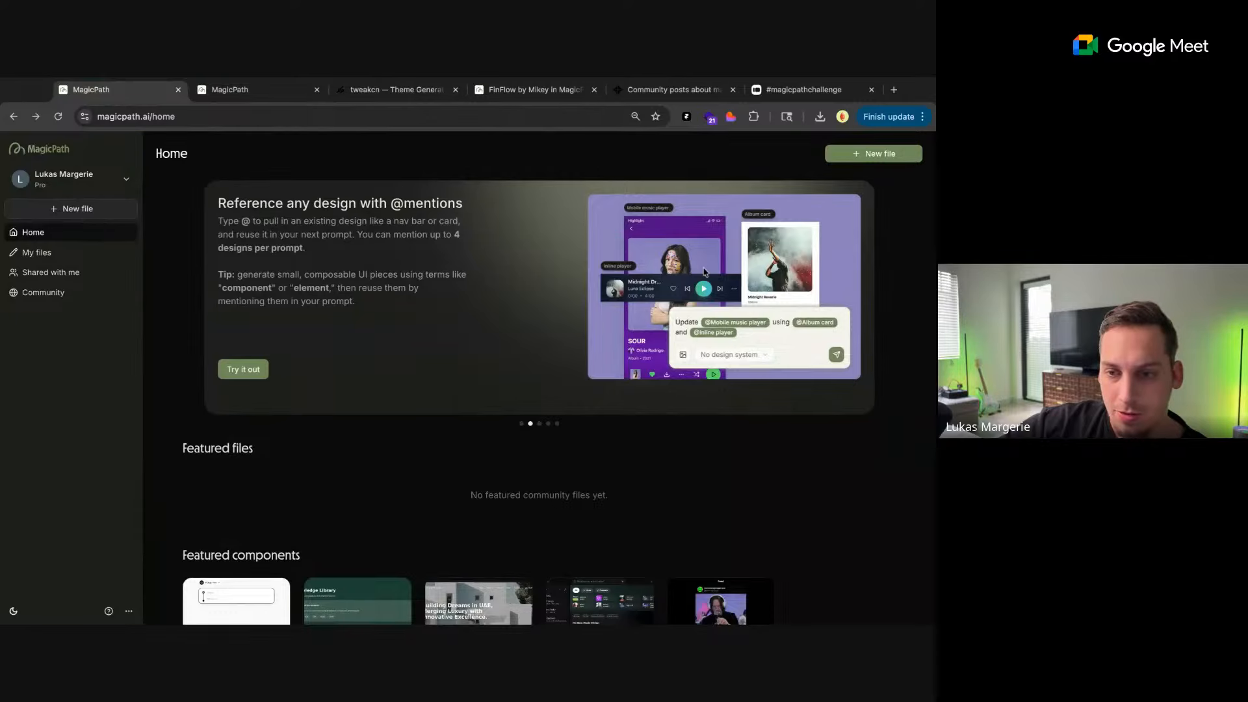
pyautogui.click(243, 90)
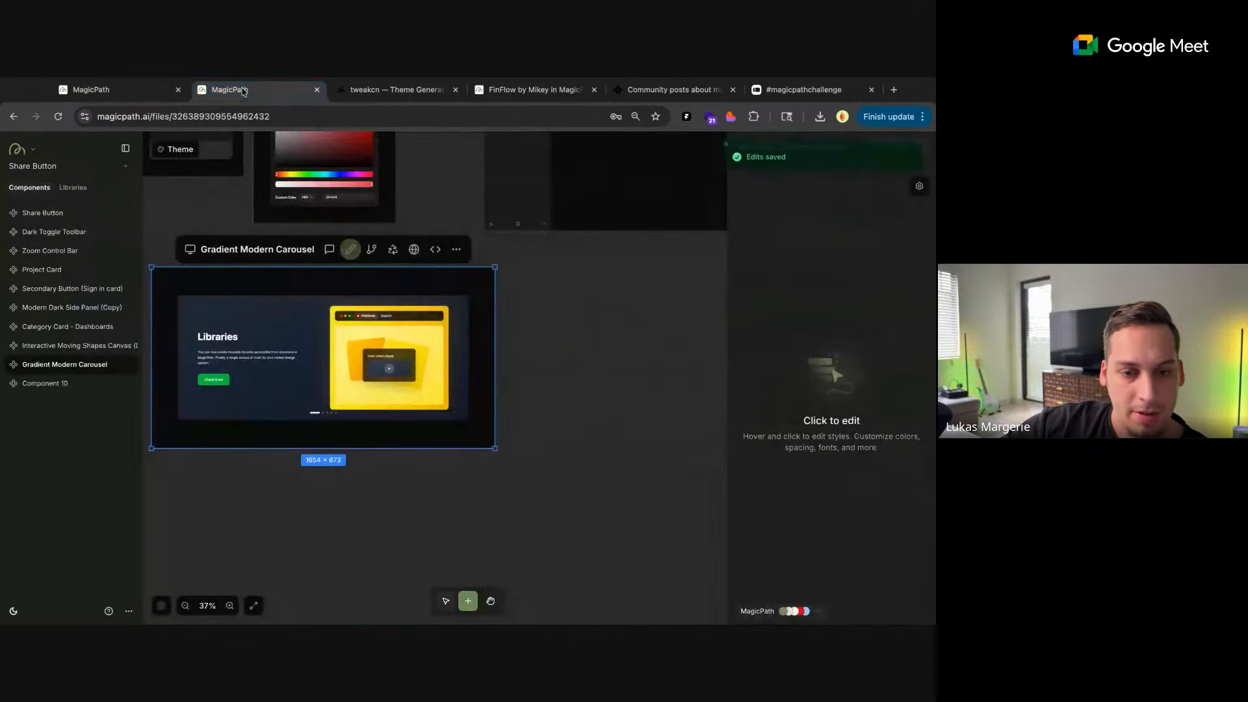
# Examine the style properties of the Gradient Modern Carousel's yellow illustration for an image option and leave edit mode
pyautogui.click(332, 359)
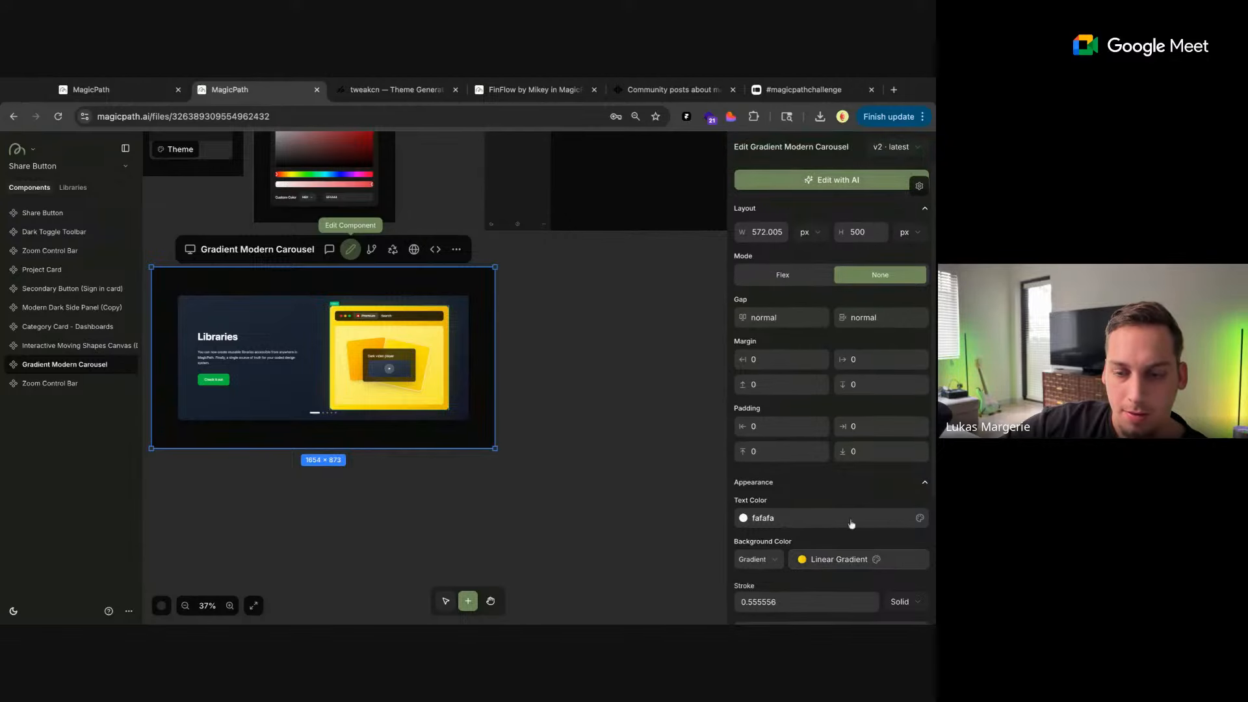
pyautogui.scroll(-3, 854, 541)
pyautogui.click(848, 609)
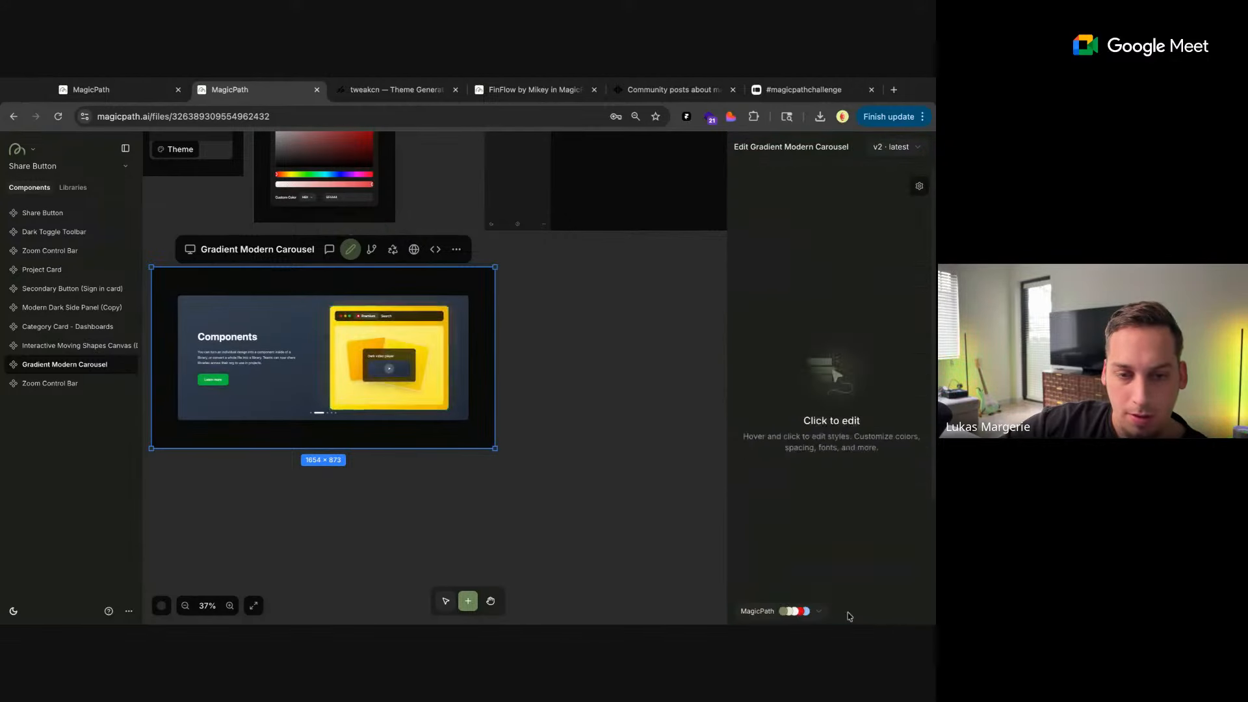
pyautogui.click(902, 178)
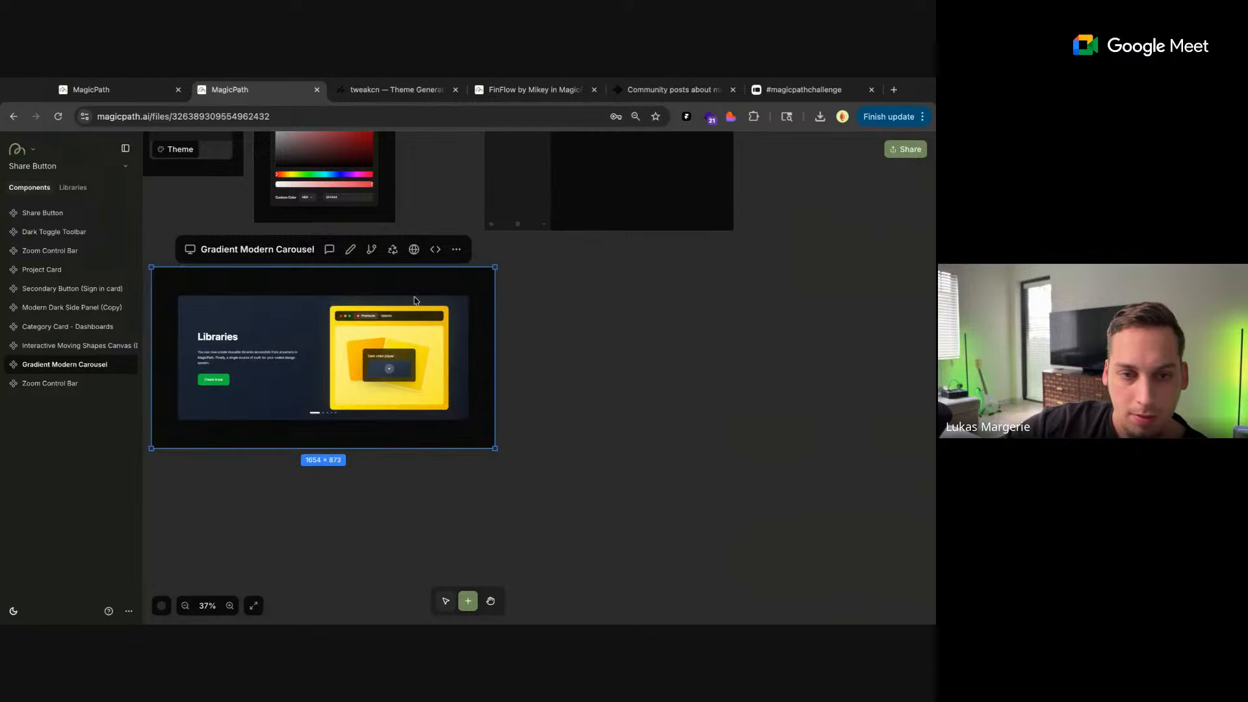
# Use Edit with AI on the carousel's yellow illustration with the prompt "replace this with an image div"
pyautogui.click(329, 250)
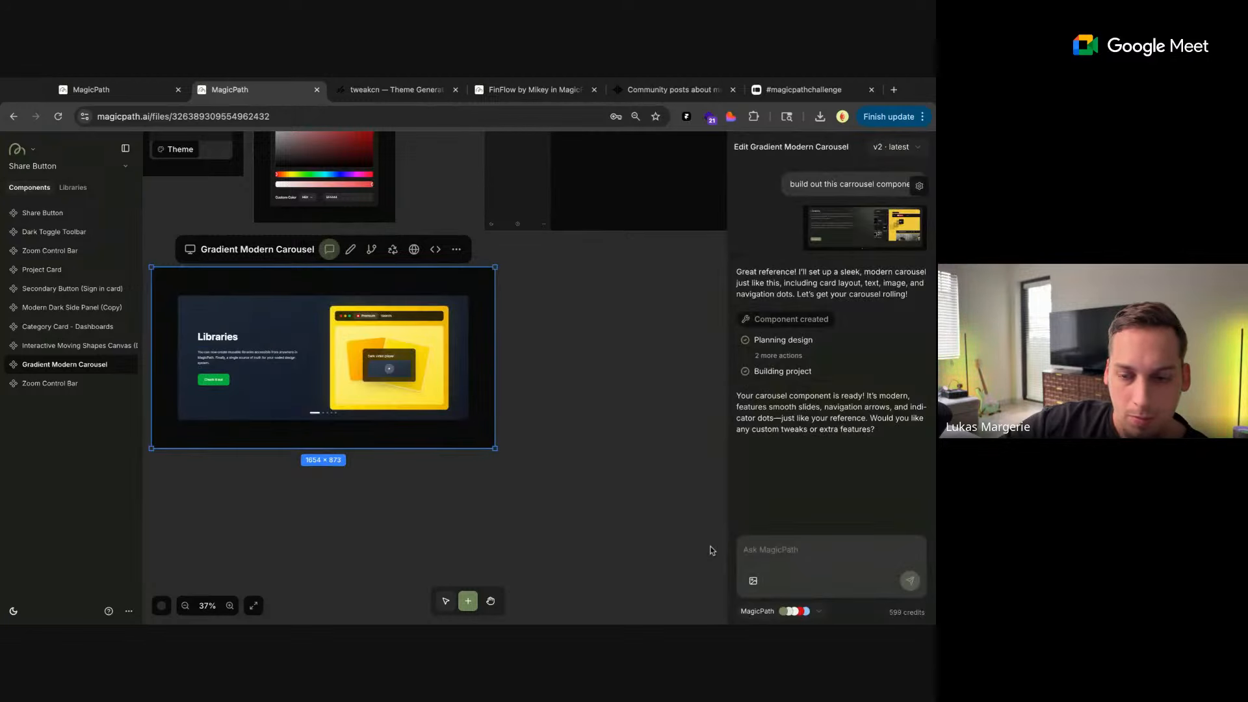
pyautogui.click(349, 250)
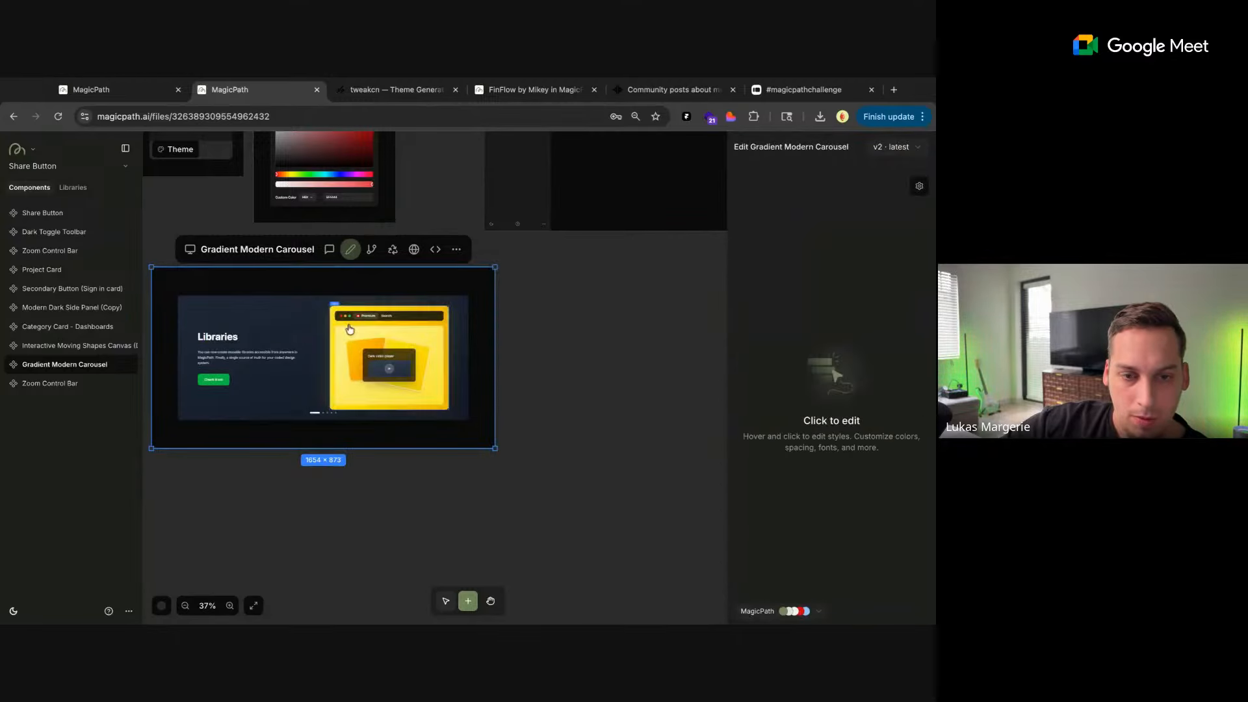
pyautogui.click(390, 364)
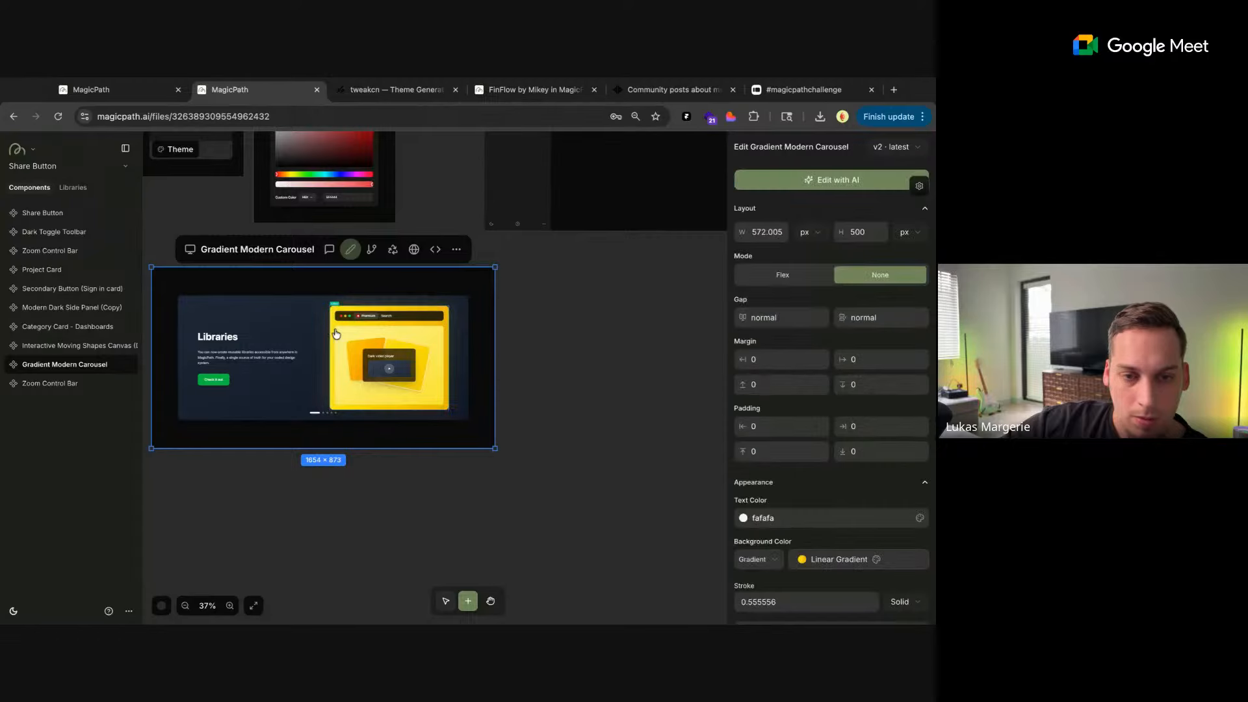
pyautogui.click(807, 185)
pyautogui.write('replace')
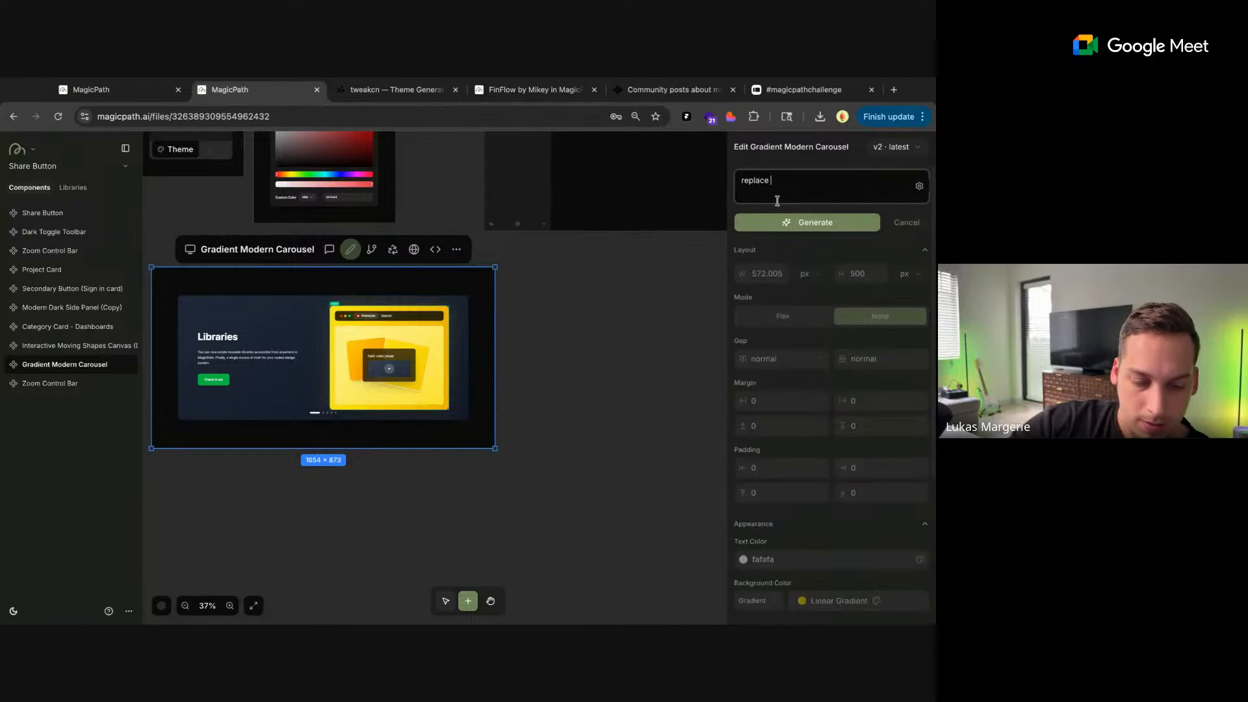
pyautogui.write(' this with an image div')
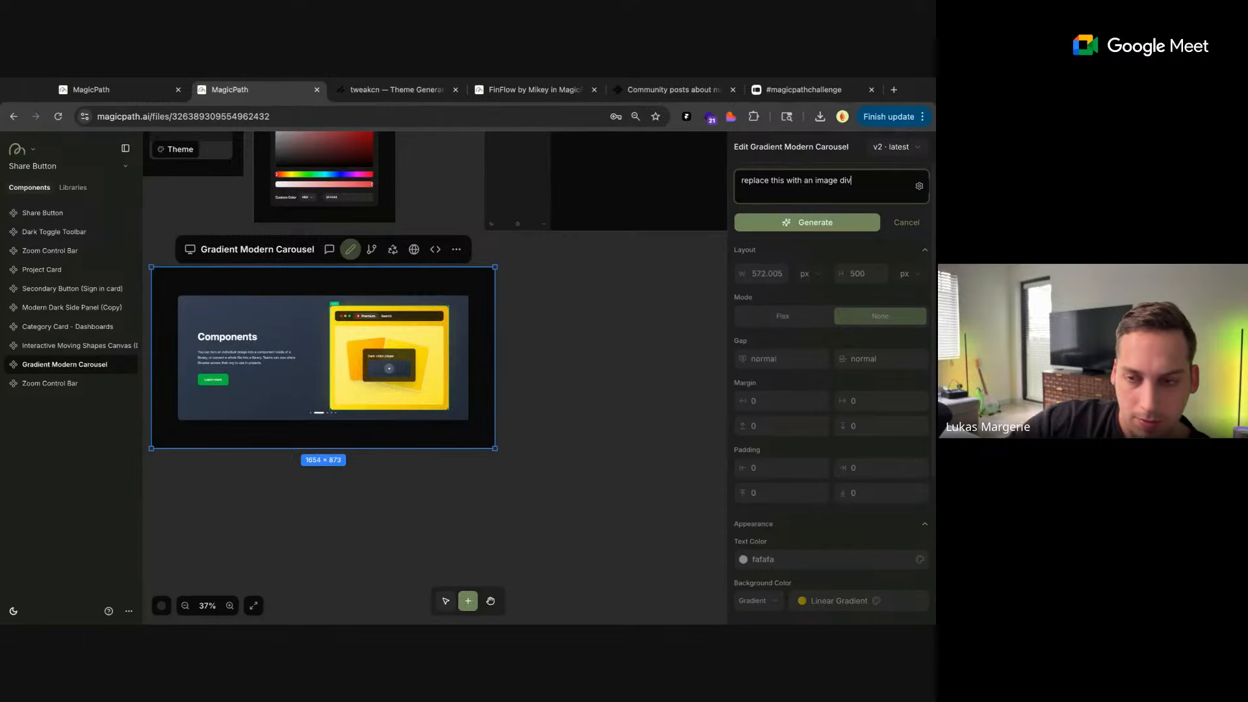
pyautogui.click(757, 223)
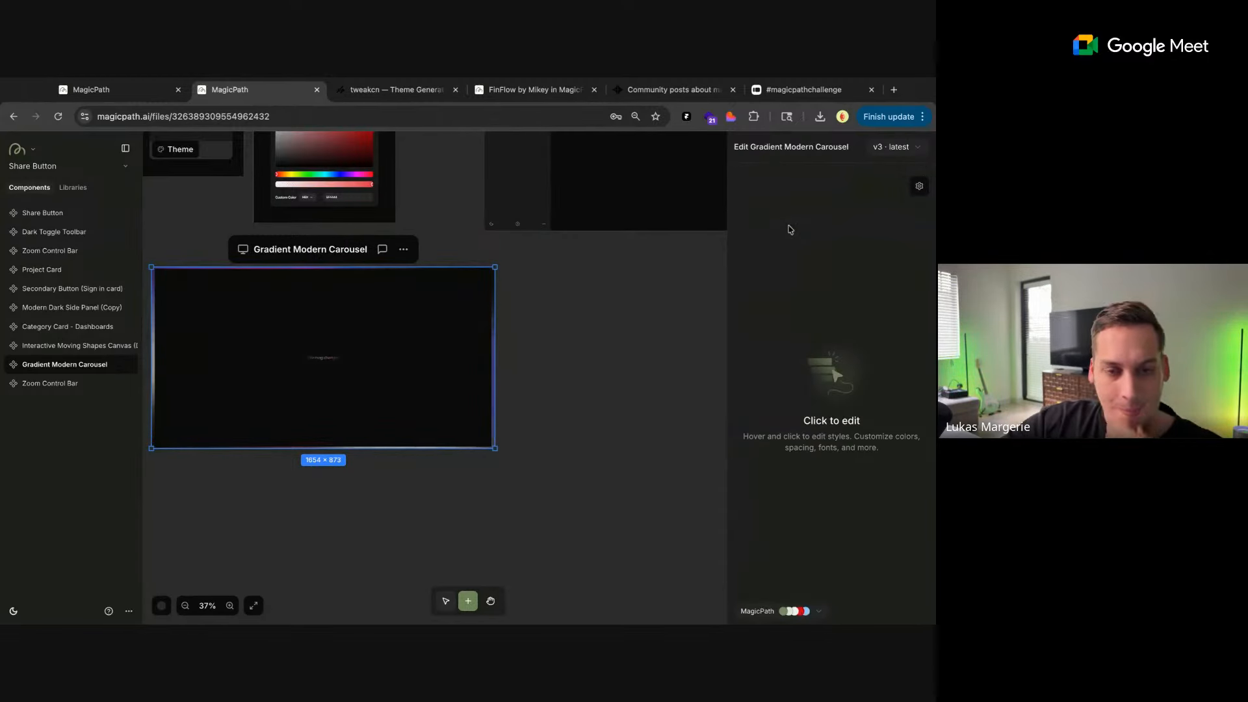
# Move the Interactive Moving Shapes Canvas (Dark) up beside the Gradient Modern Carousel
pyautogui.scroll(-5, 543, 353)
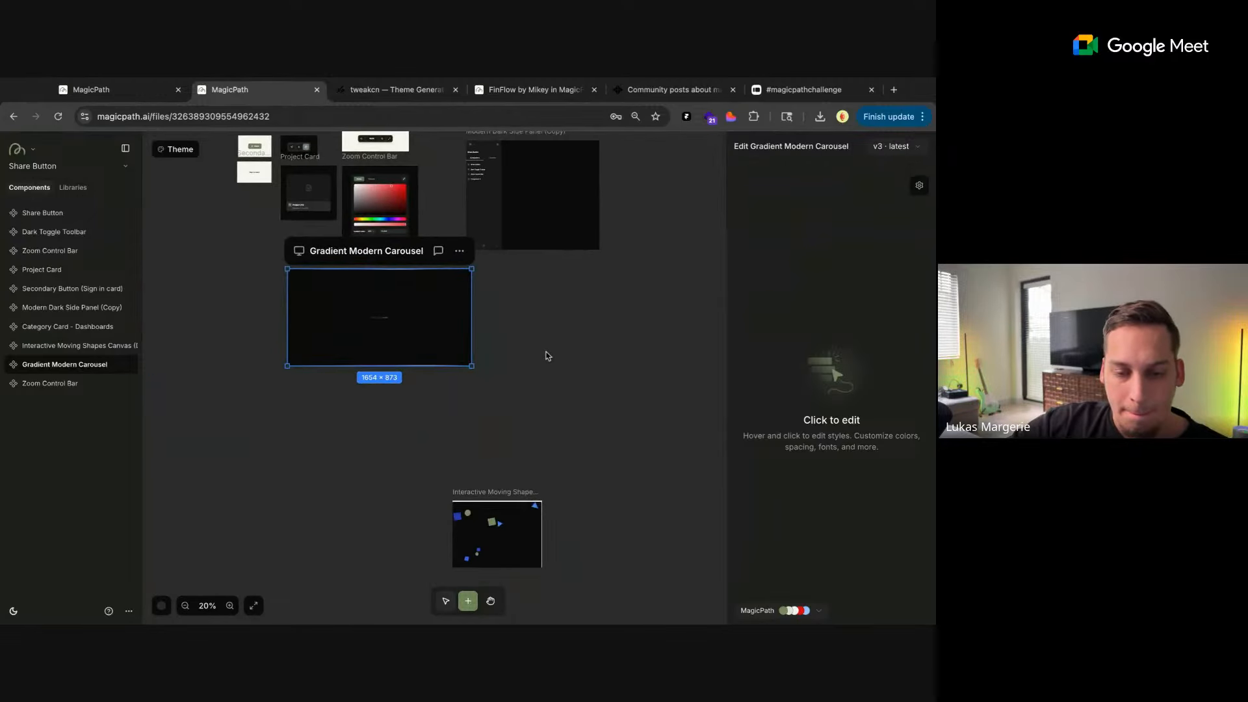
pyautogui.click(504, 489)
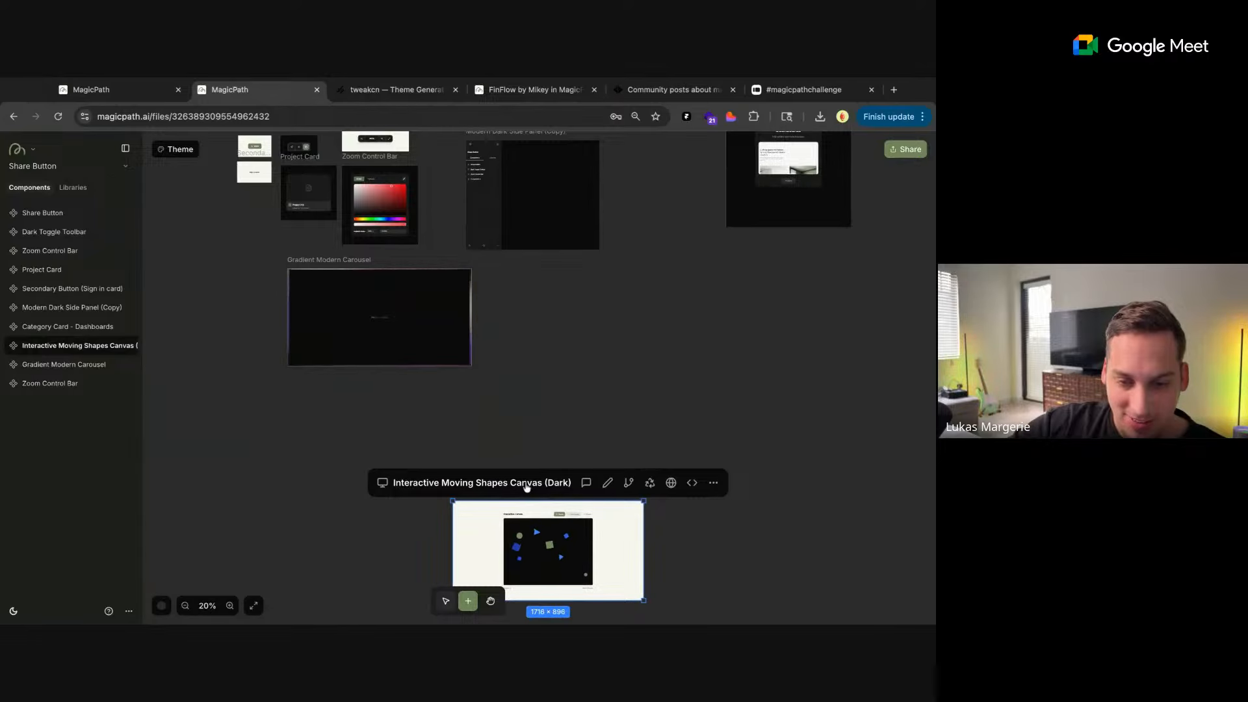
pyautogui.moveTo(526, 487); pyautogui.dragTo(577, 300)
# Try out the Interactive Moving Shapes Canvas (Dark) by adding six more shapes to it
pyautogui.scroll(8, 599, 362)
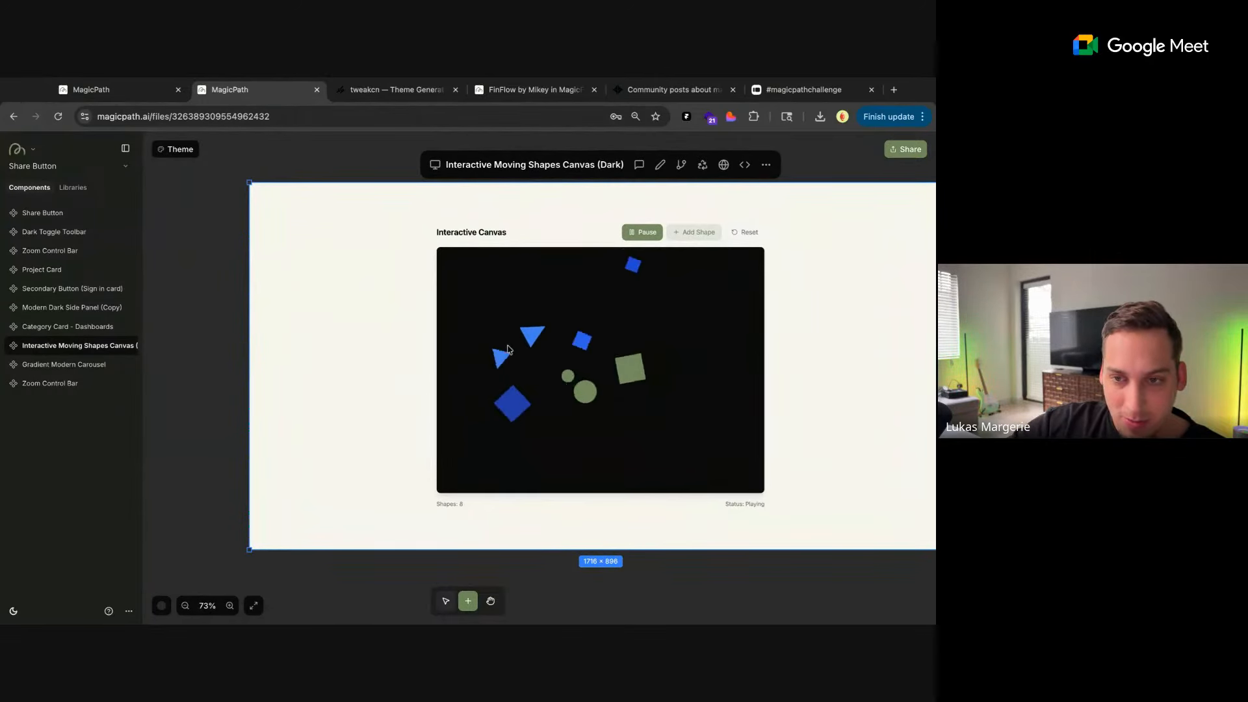
pyautogui.click(690, 235)
pyautogui.click(690, 235)
pyautogui.click(690, 235)
pyautogui.click(690, 235)
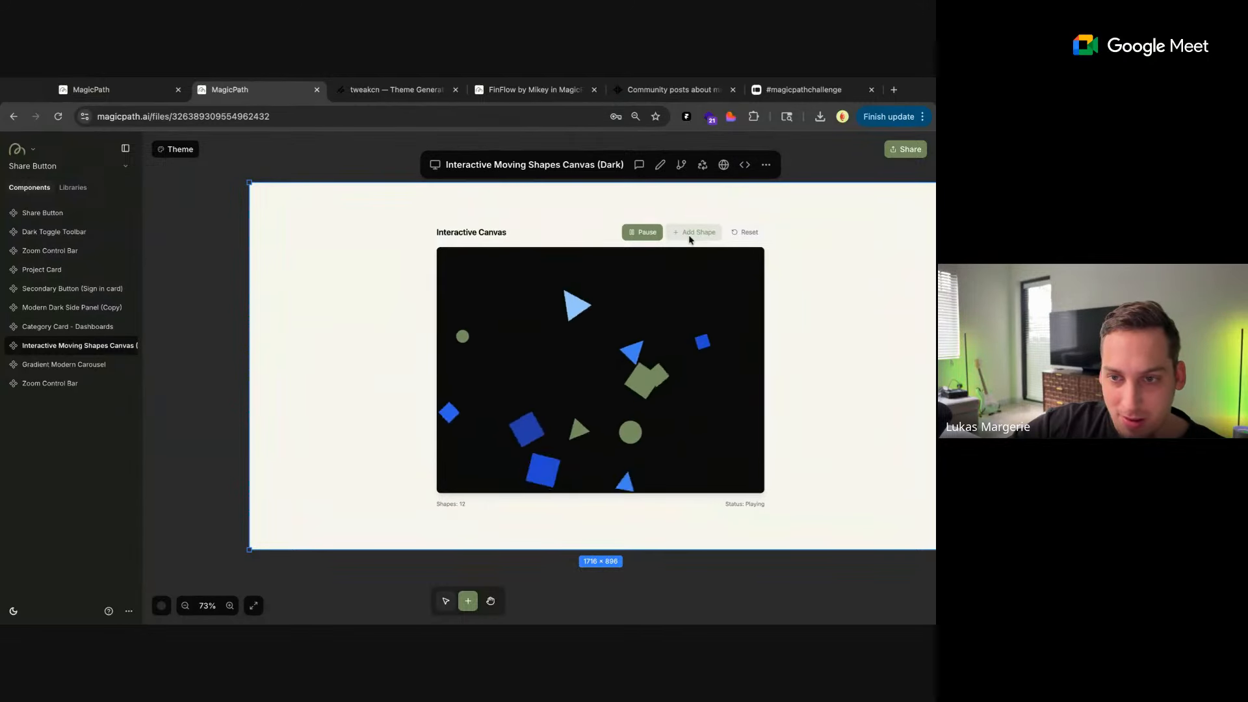
pyautogui.click(690, 235)
pyautogui.click(690, 235)
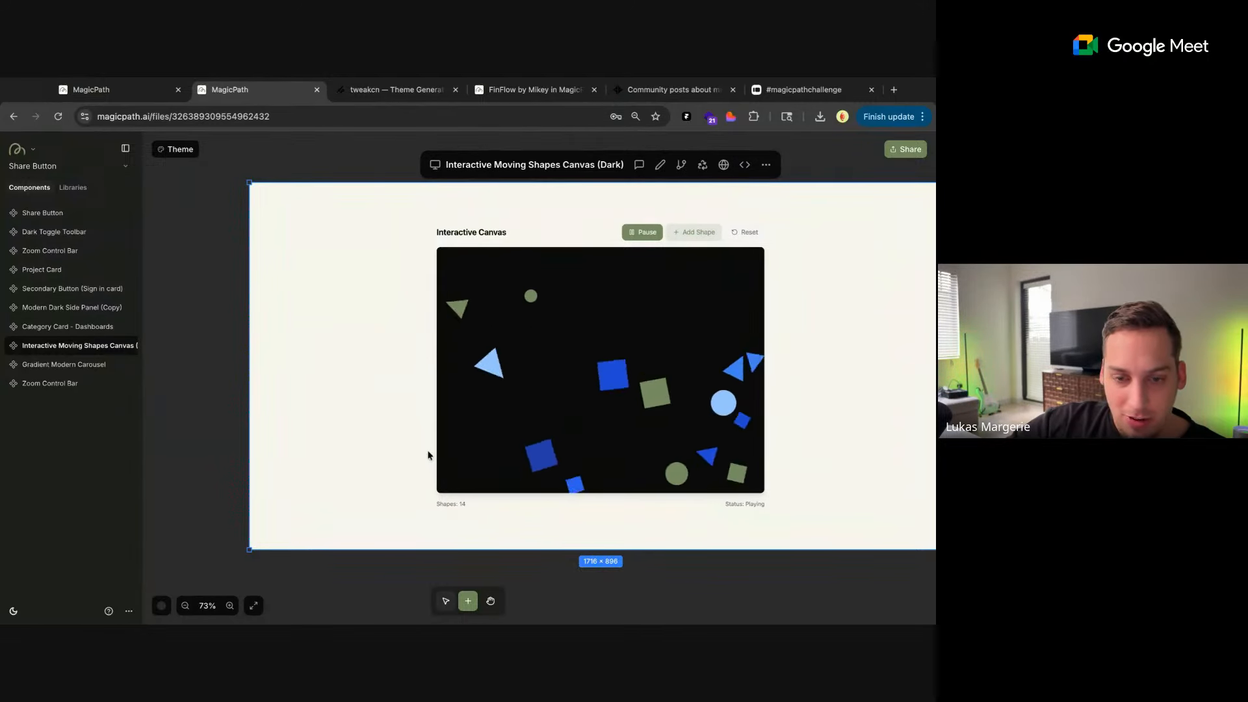
# Shrink the Interactive Moving Shapes Canvas (Dark) to about 913 × 788 and move it farther to the right of the Gradient Modern Carousel
pyautogui.scroll(-5, 427, 455)
pyautogui.click(392, 497)
pyautogui.hscroll(2, 391, 497)
pyautogui.scroll(-1, 391, 497)
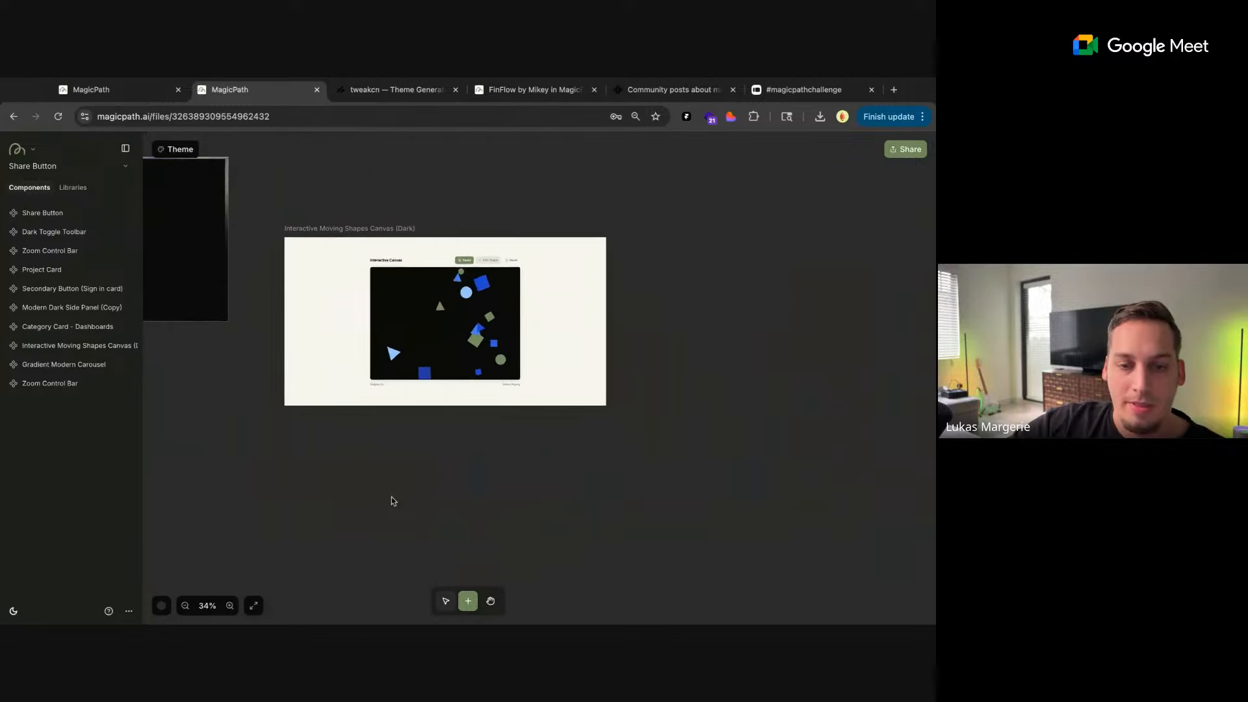
pyautogui.scroll(-1, 392, 500)
pyautogui.scroll(-3, 515, 377)
pyautogui.click(516, 376)
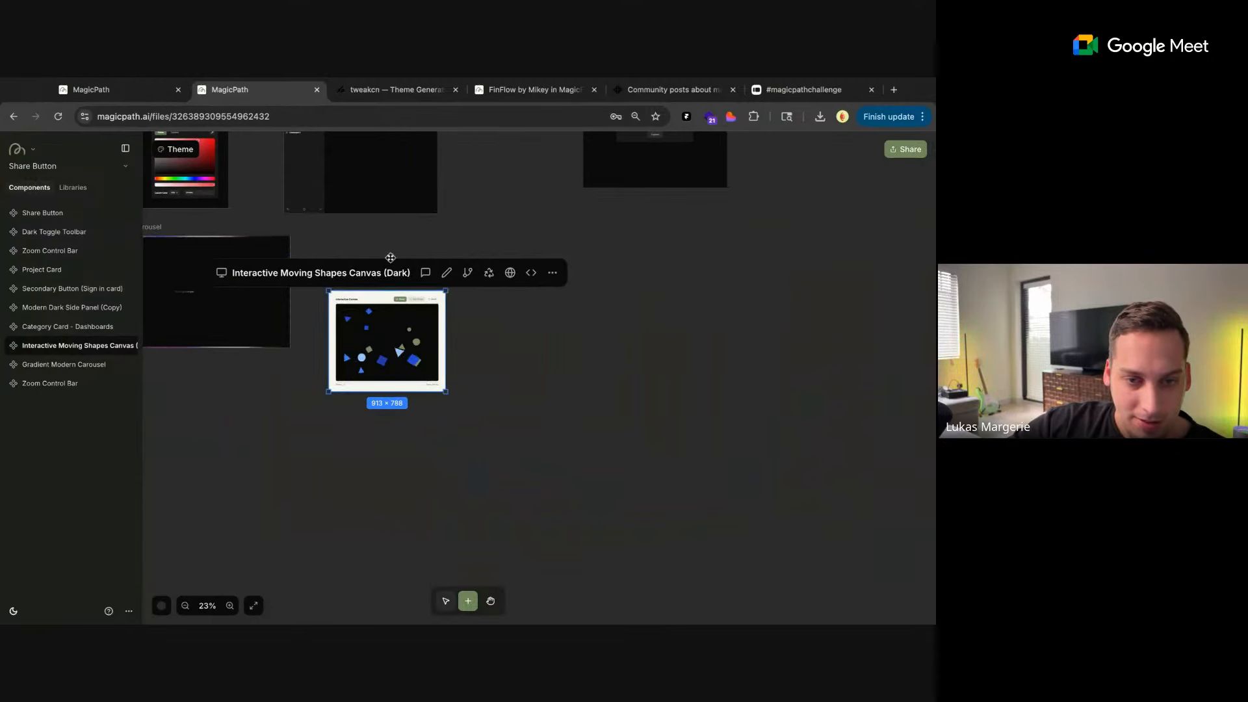
pyautogui.moveTo(375, 281); pyautogui.dragTo(500, 238)
pyautogui.click(517, 427)
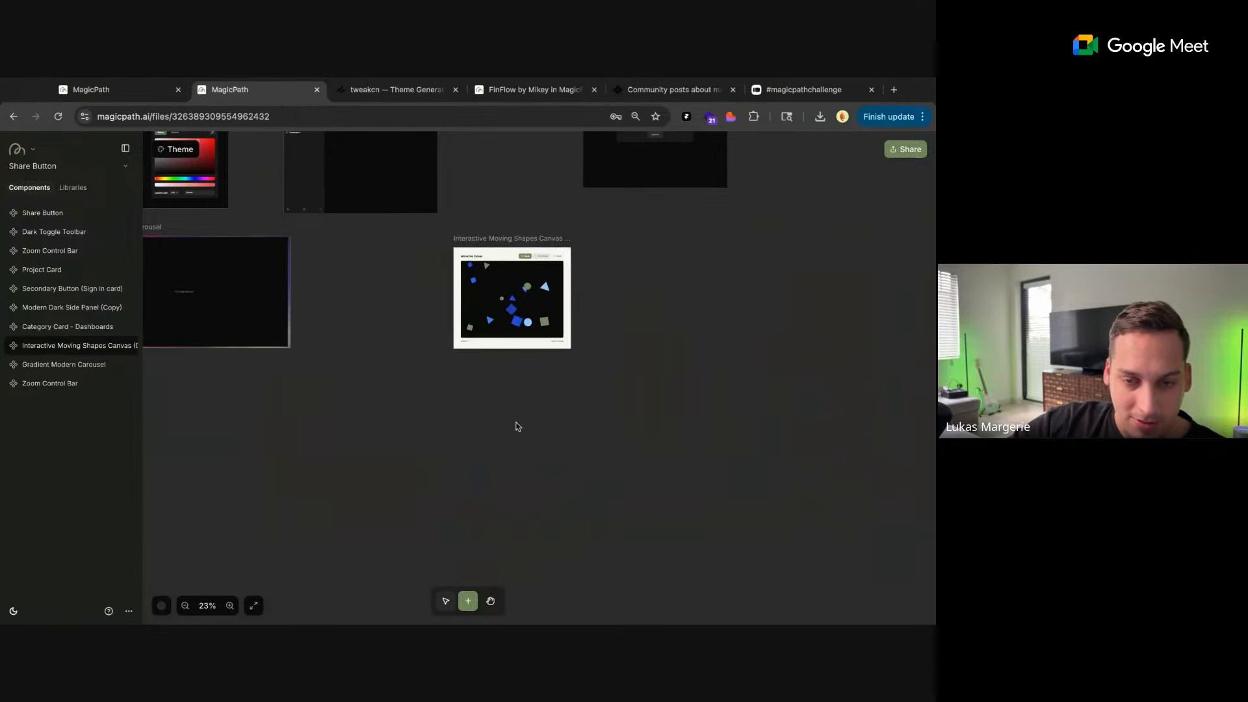
# Create a new component beside the Interactive Moving Shapes Canvas with the prompt "lets build a drawing app, dark mode"
pyautogui.click(516, 427)
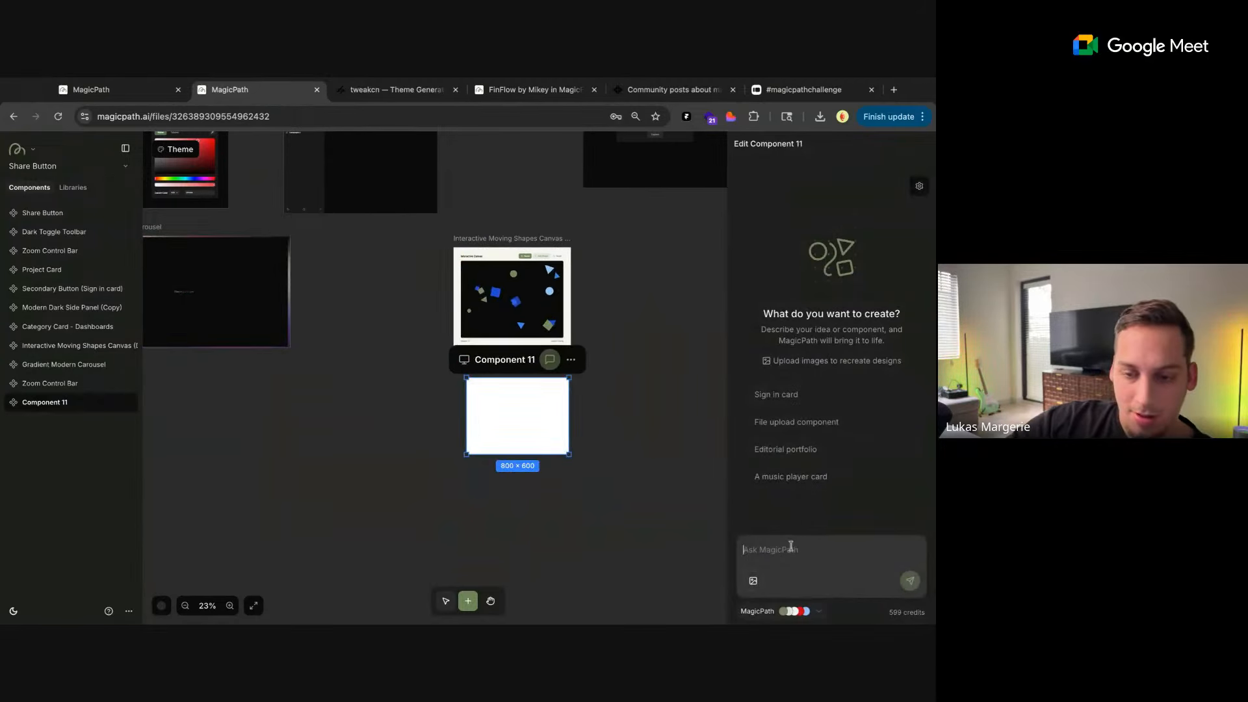
pyautogui.write('I')
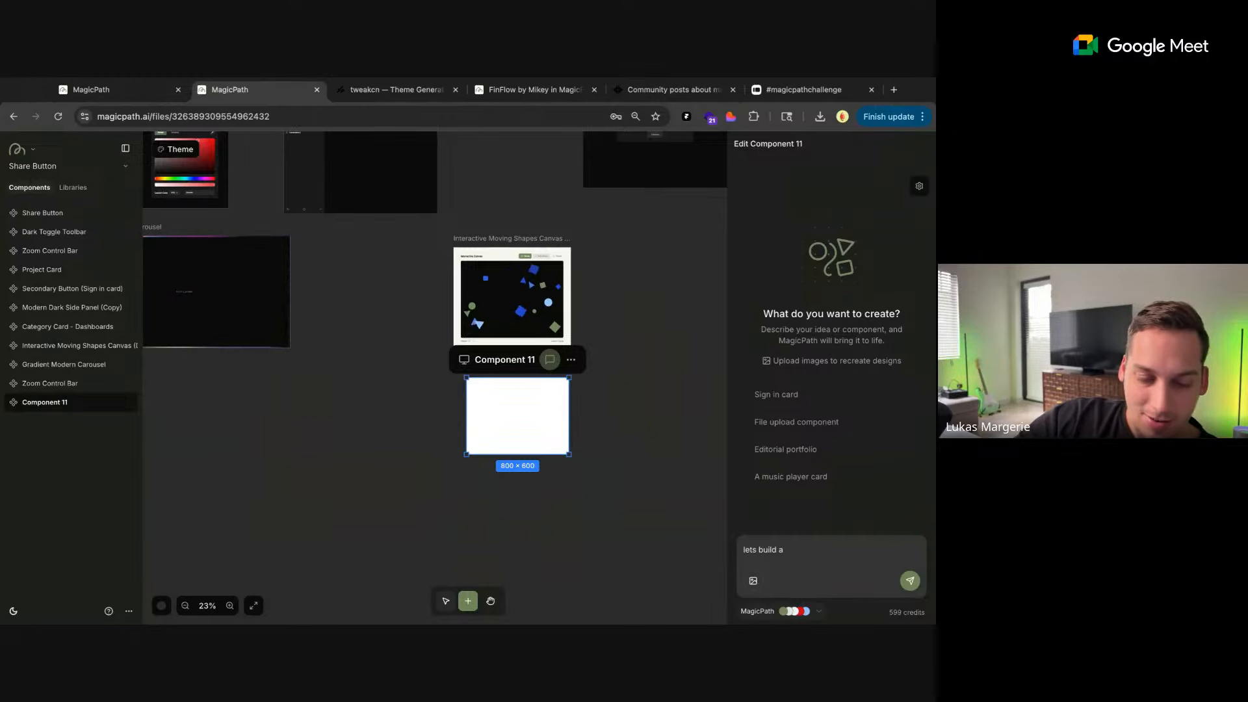
pyautogui.write('drawing app')
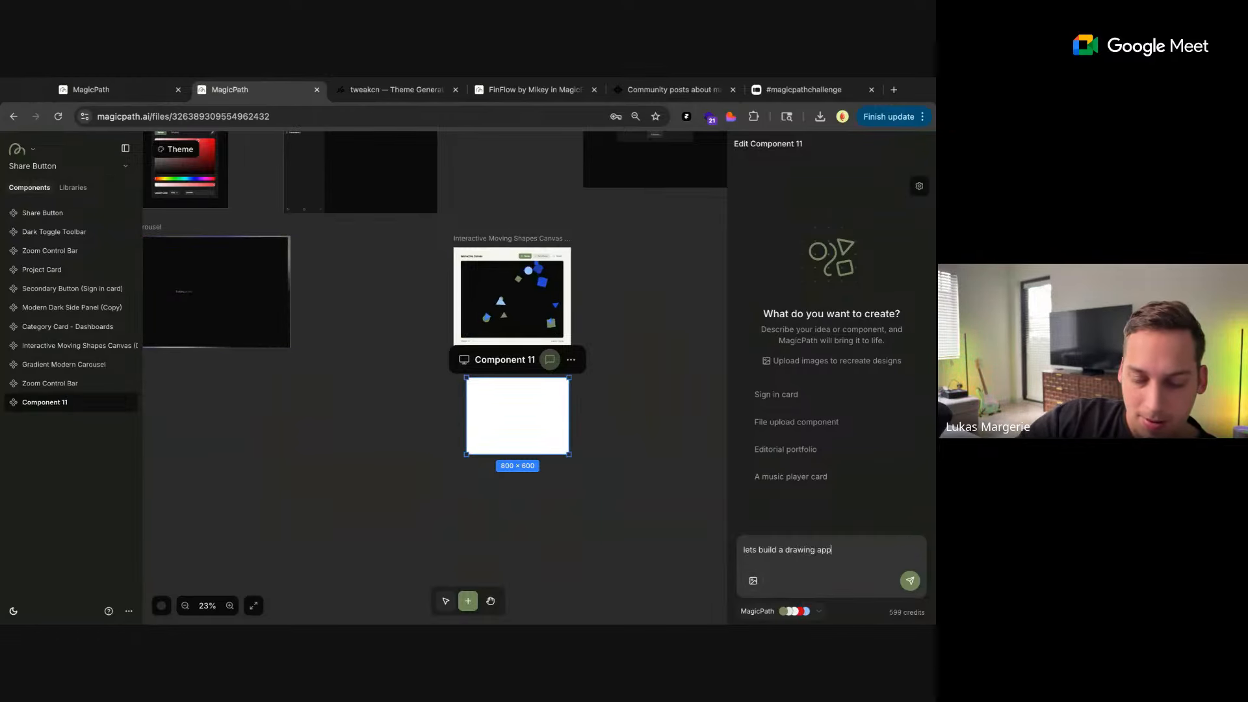
pyautogui.write(', dark mode')
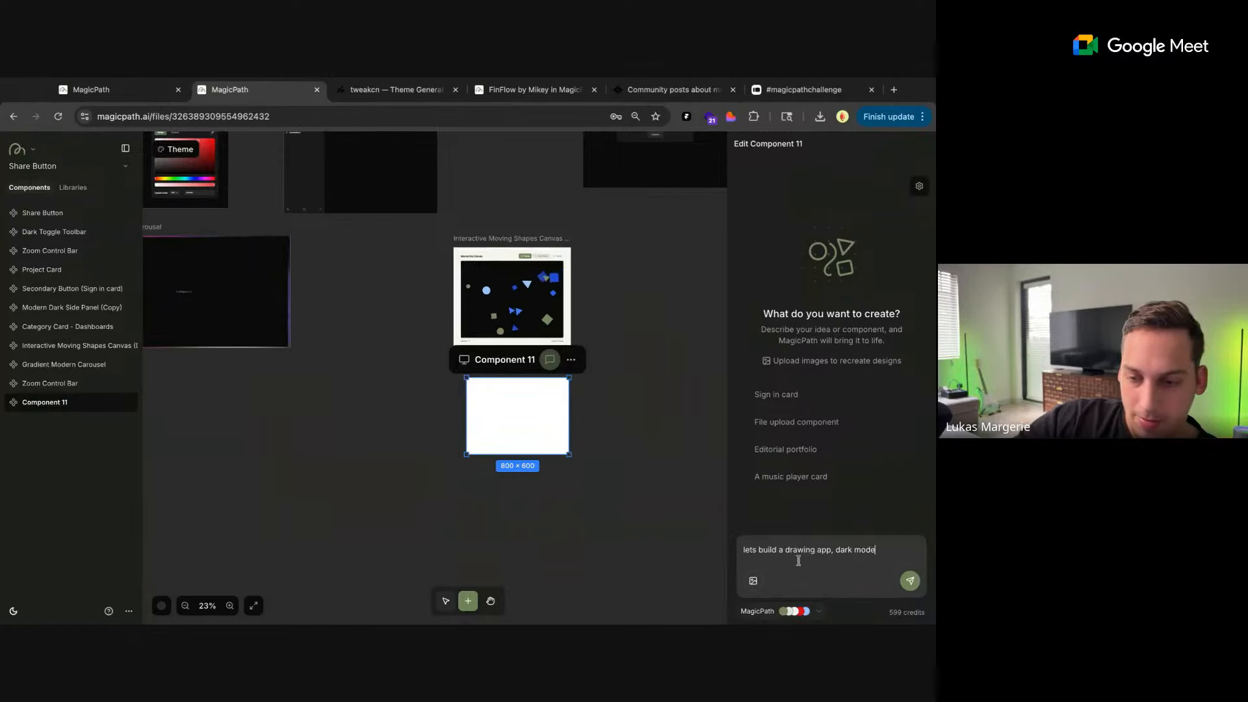
pyautogui.click(909, 581)
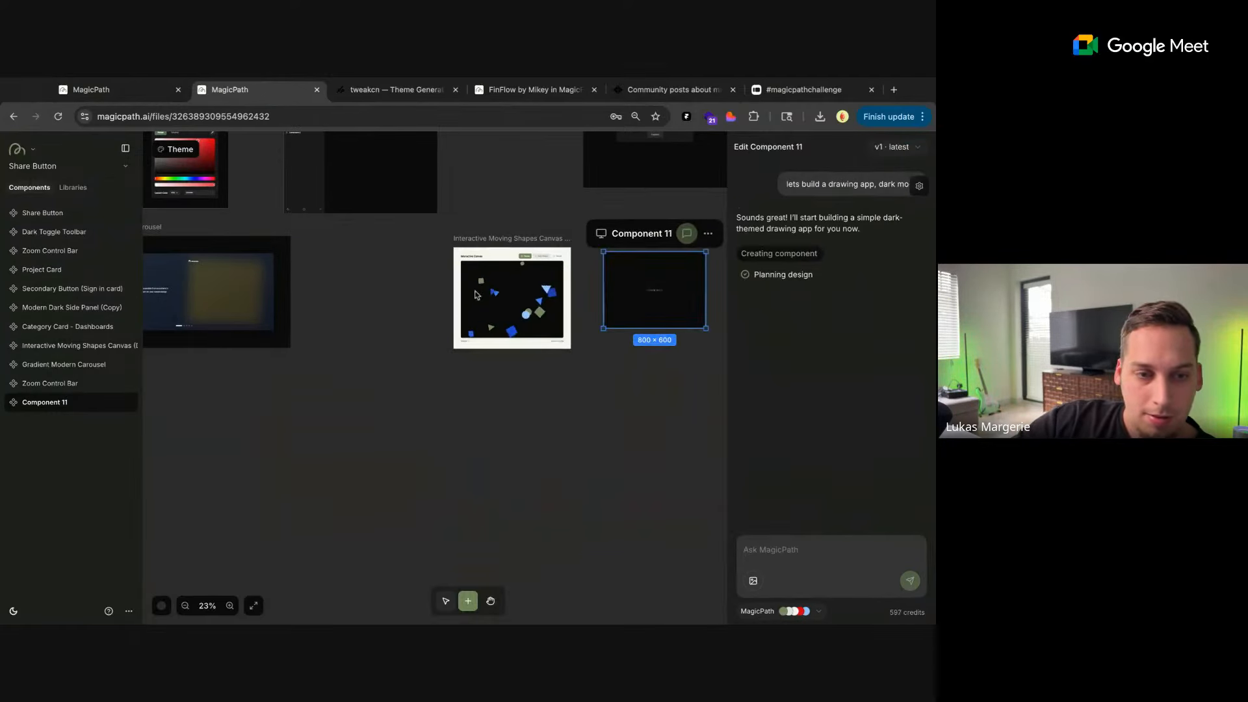
pyautogui.hscroll(-5, 351, 320)
pyautogui.click(451, 261)
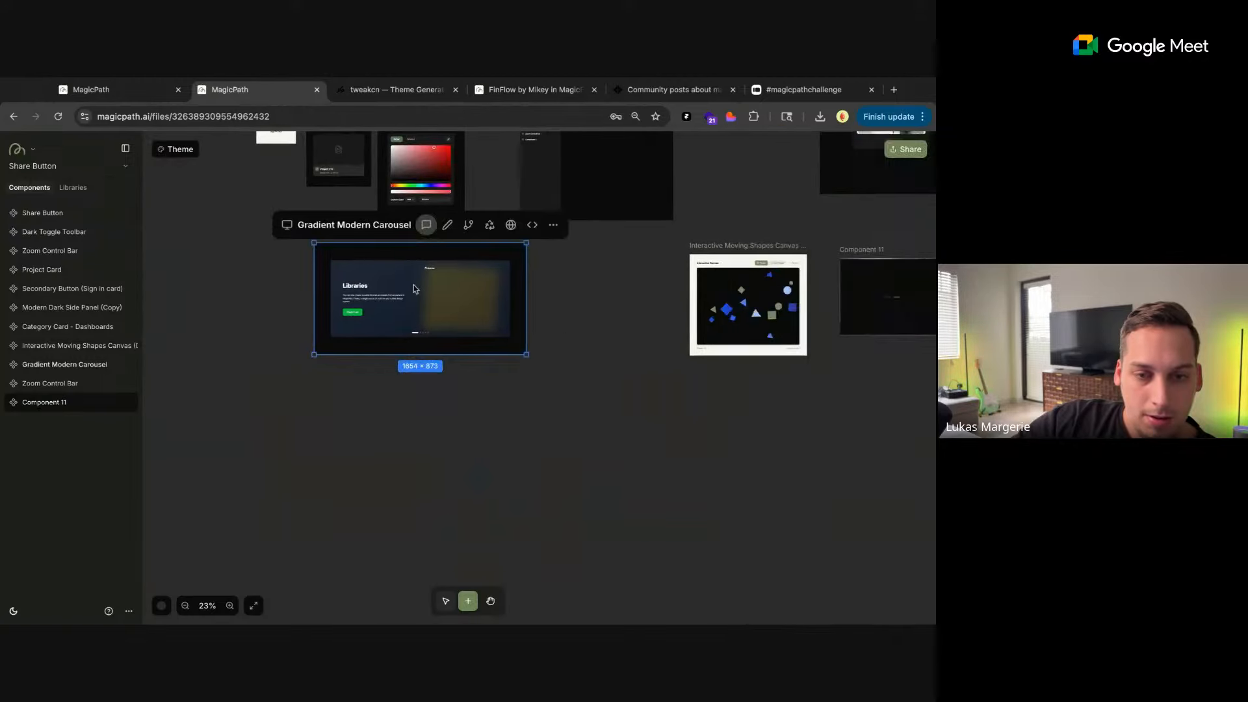
pyautogui.click(444, 298)
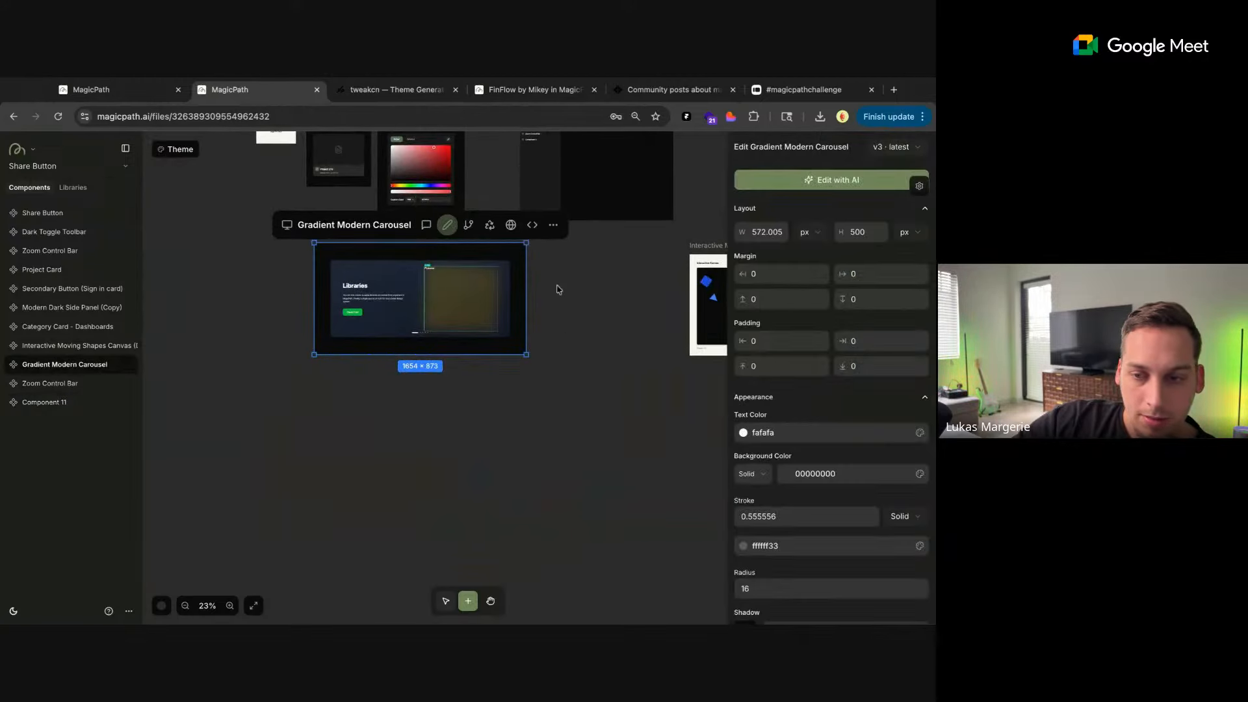
pyautogui.scroll(-5, 803, 422)
pyautogui.click(831, 527)
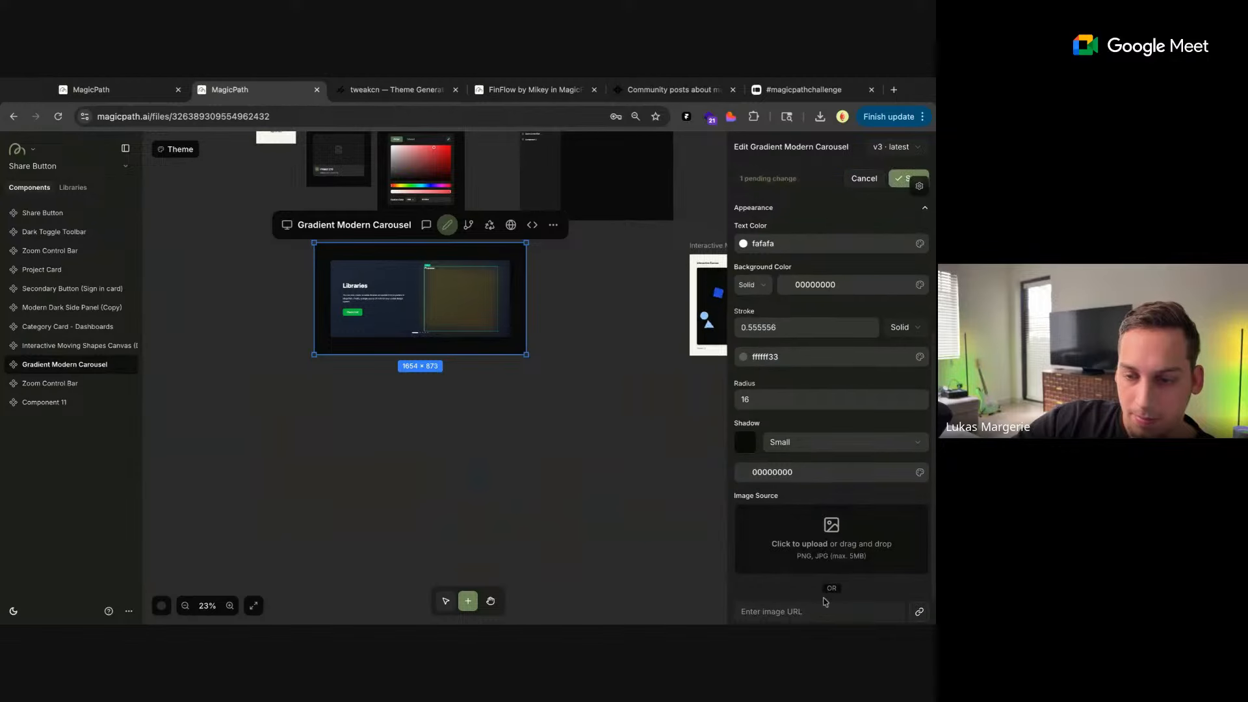
pyautogui.click(883, 611)
pyautogui.hotkey('ctrl', 'v')
pyautogui.click(917, 611)
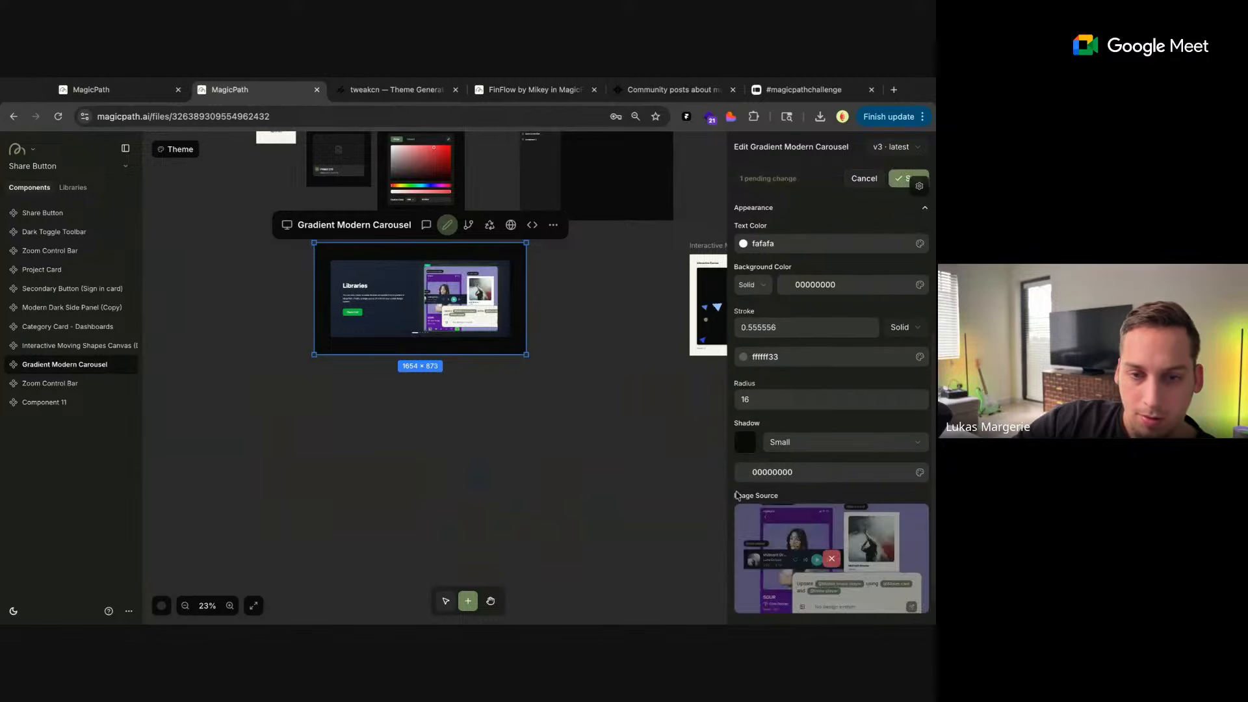
pyautogui.click(900, 178)
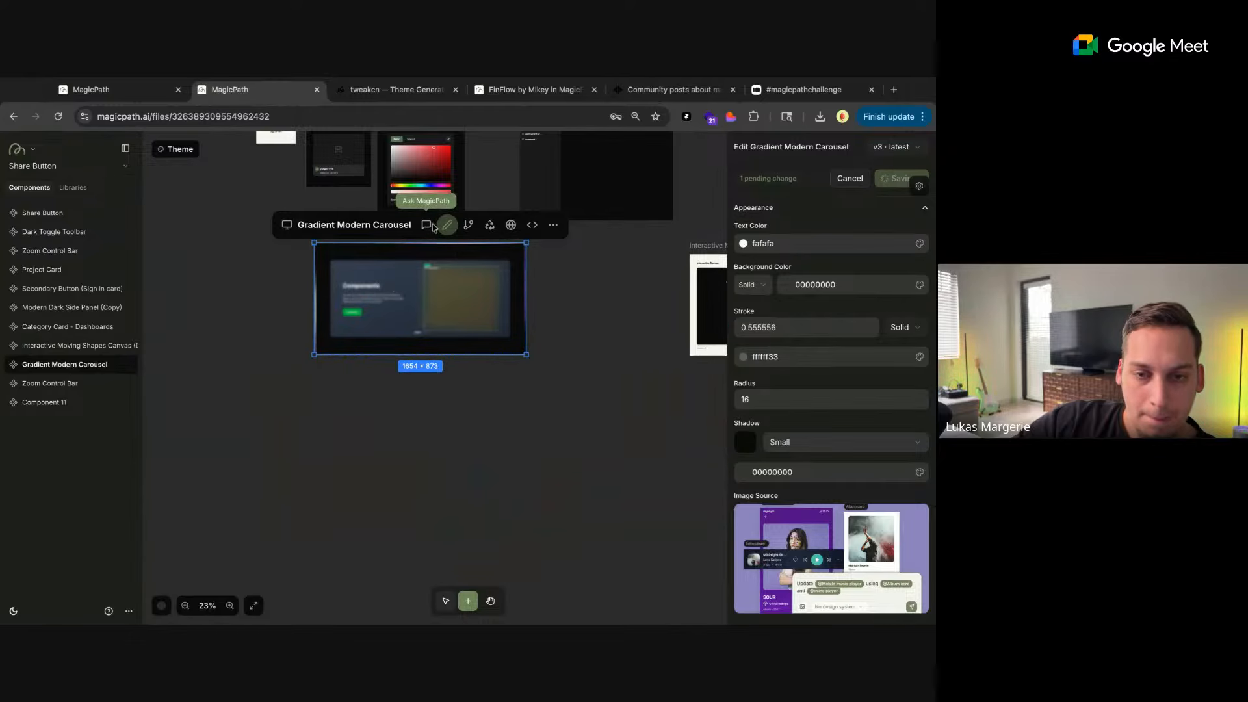
# Compare the carousel's updated image with the banner on the MagicPath home page and leave edit mode
pyautogui.click(153, 95)
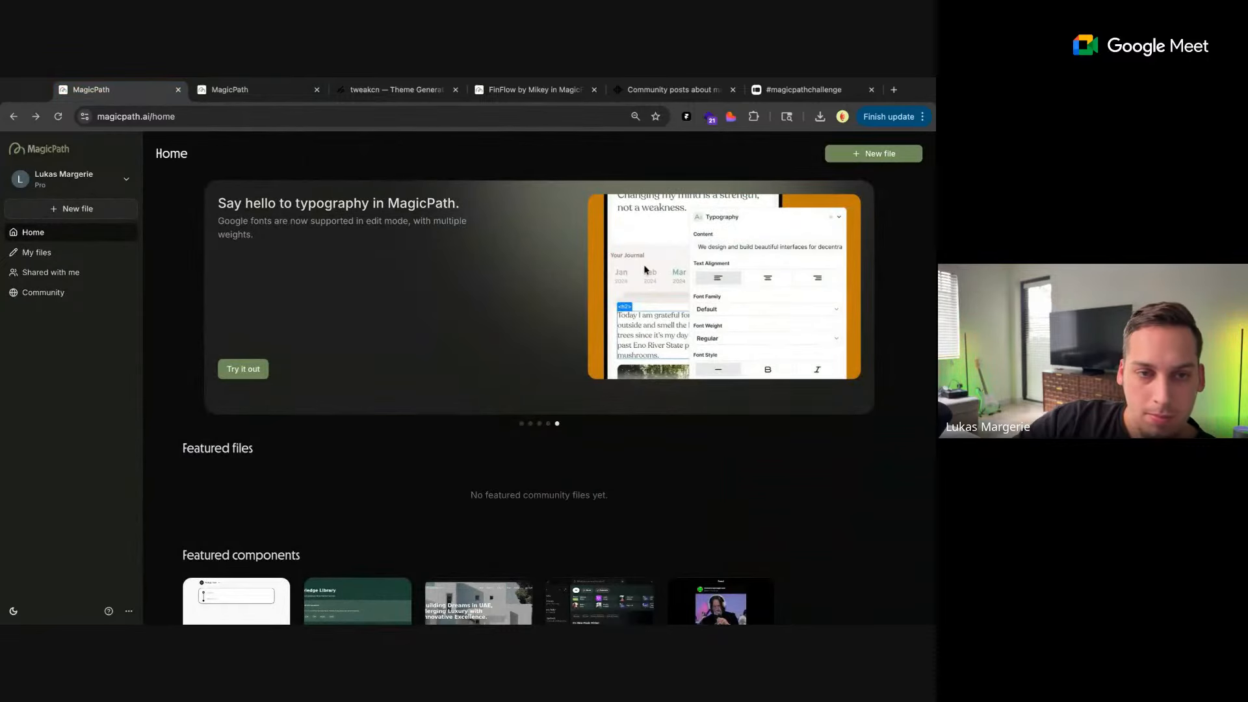
pyautogui.click(251, 95)
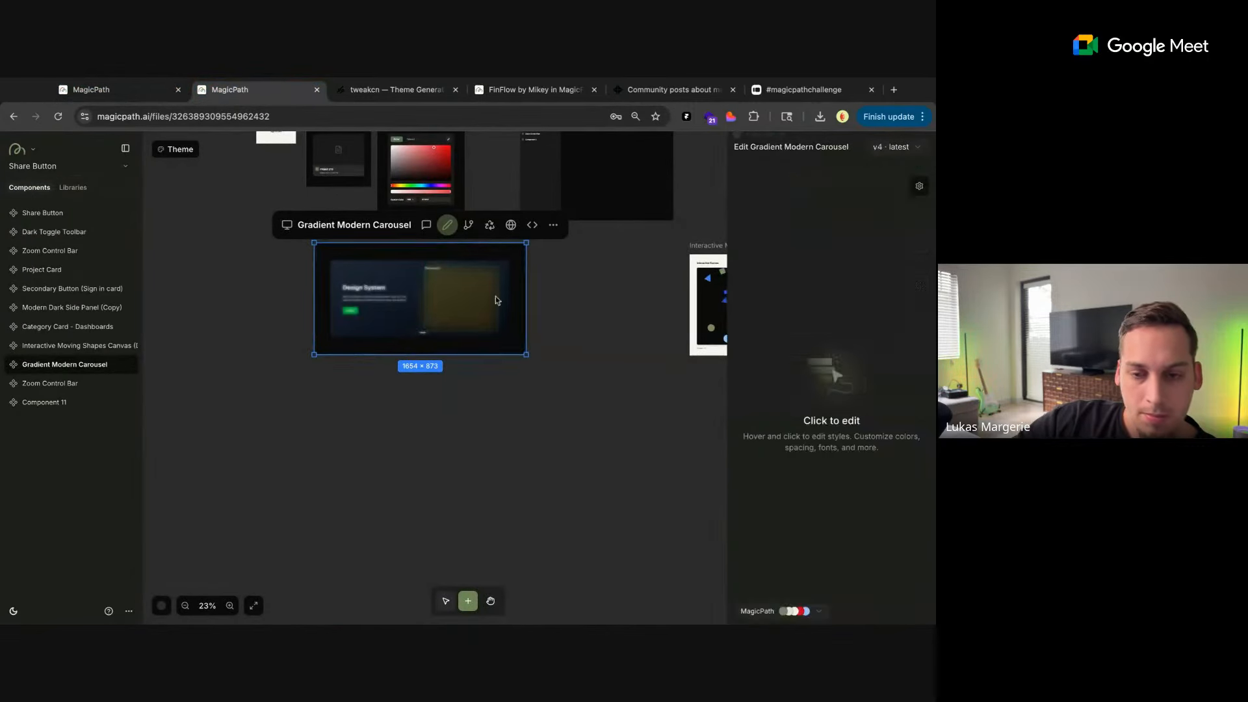
pyautogui.scroll(4, 501, 287)
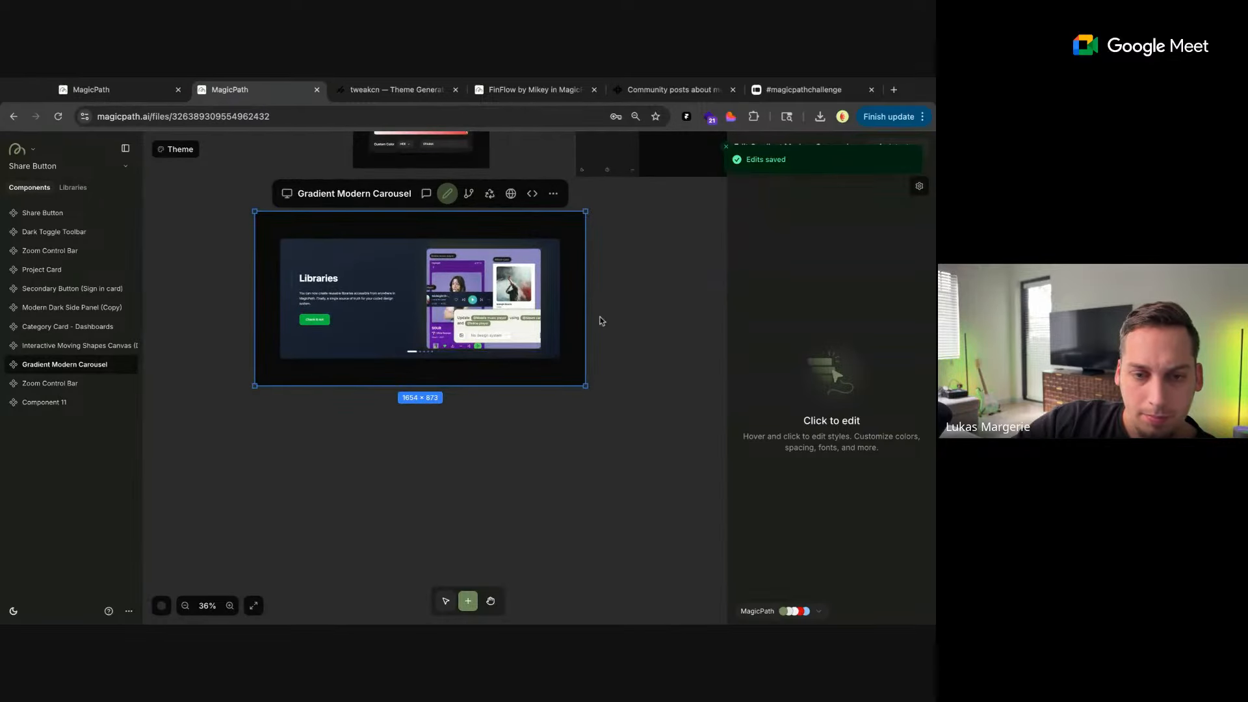
pyautogui.scroll(2, 653, 289)
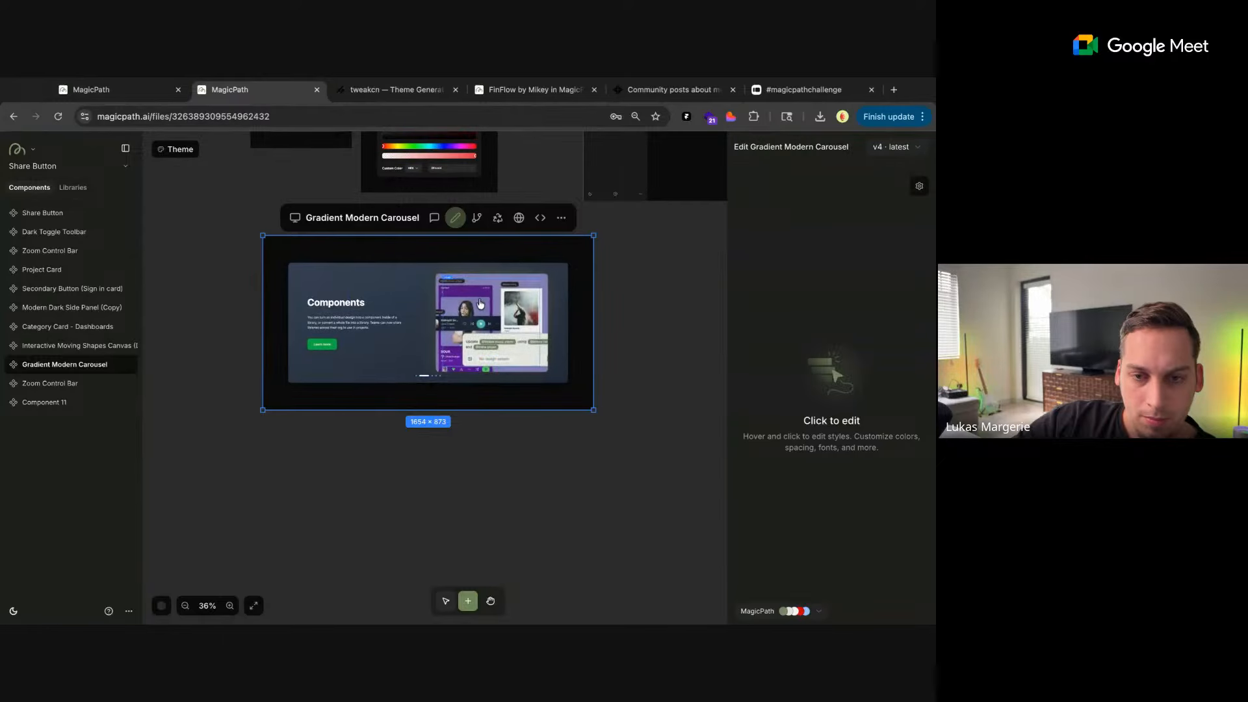
pyautogui.click(622, 254)
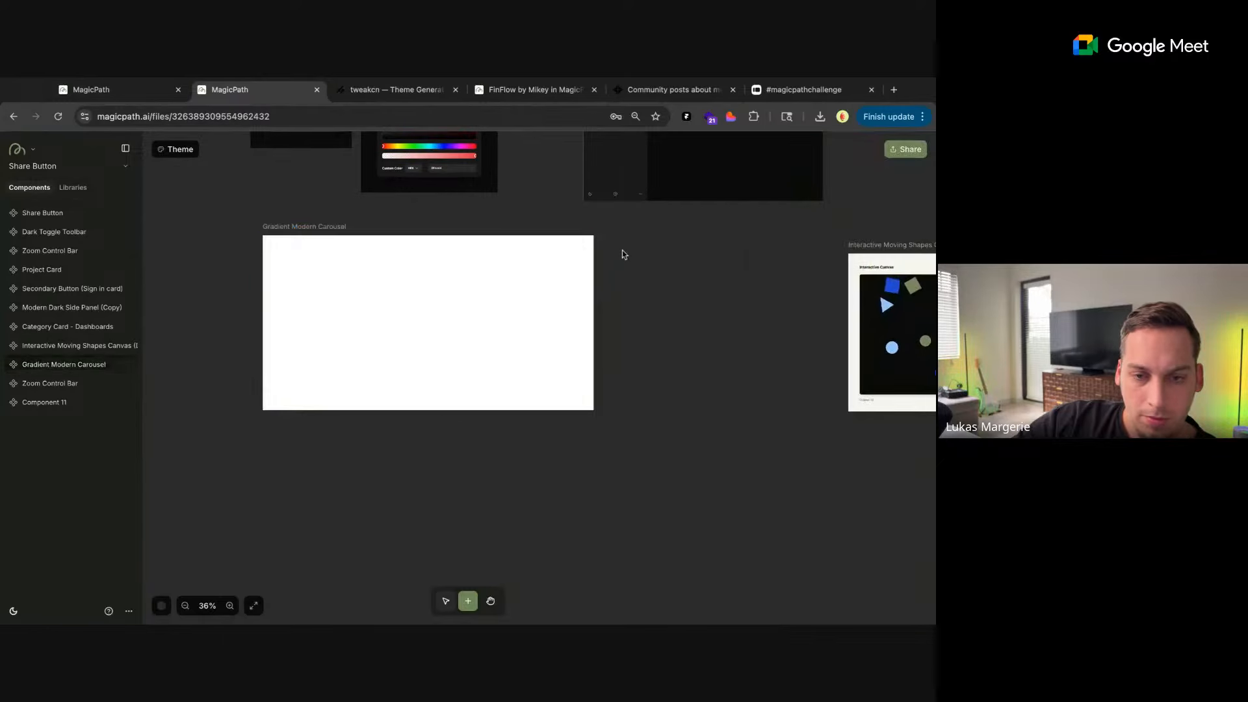
# Change the Share Button component's label text to "Button" and save the edit
pyautogui.scroll(10, 320, 235)
pyautogui.click(321, 222)
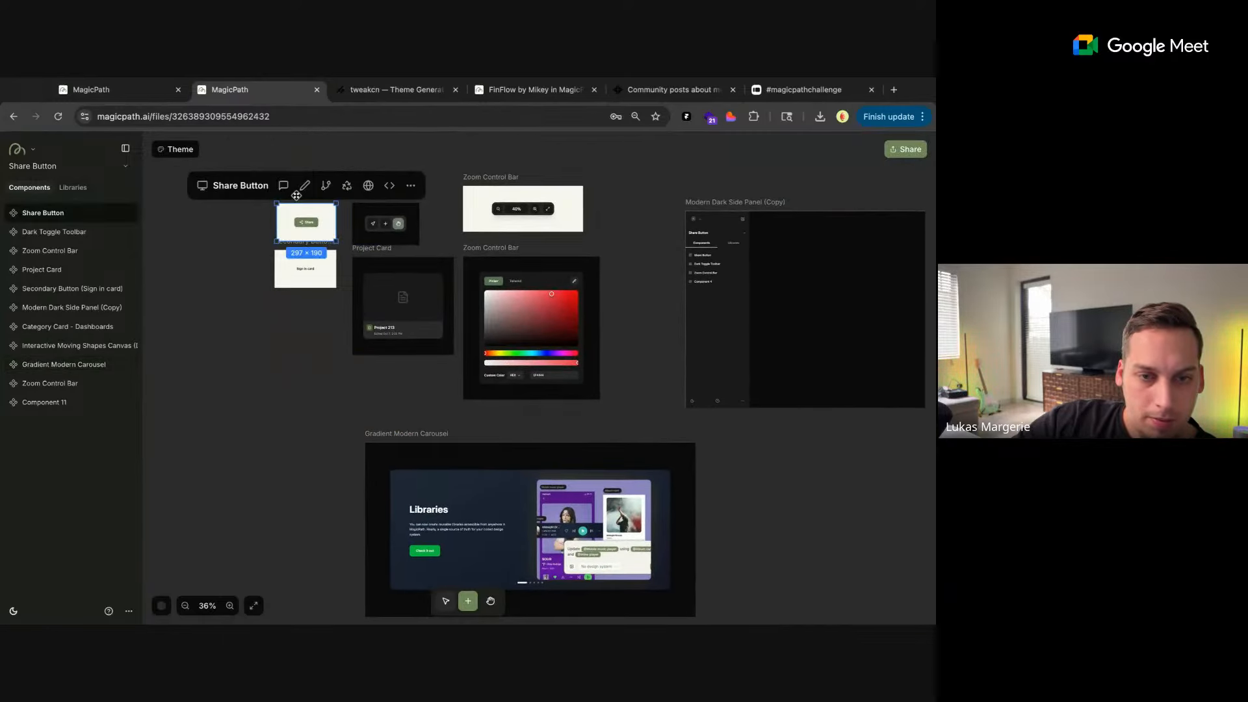
pyautogui.scroll(5, 325, 221)
pyautogui.scroll(-3, 302, 306)
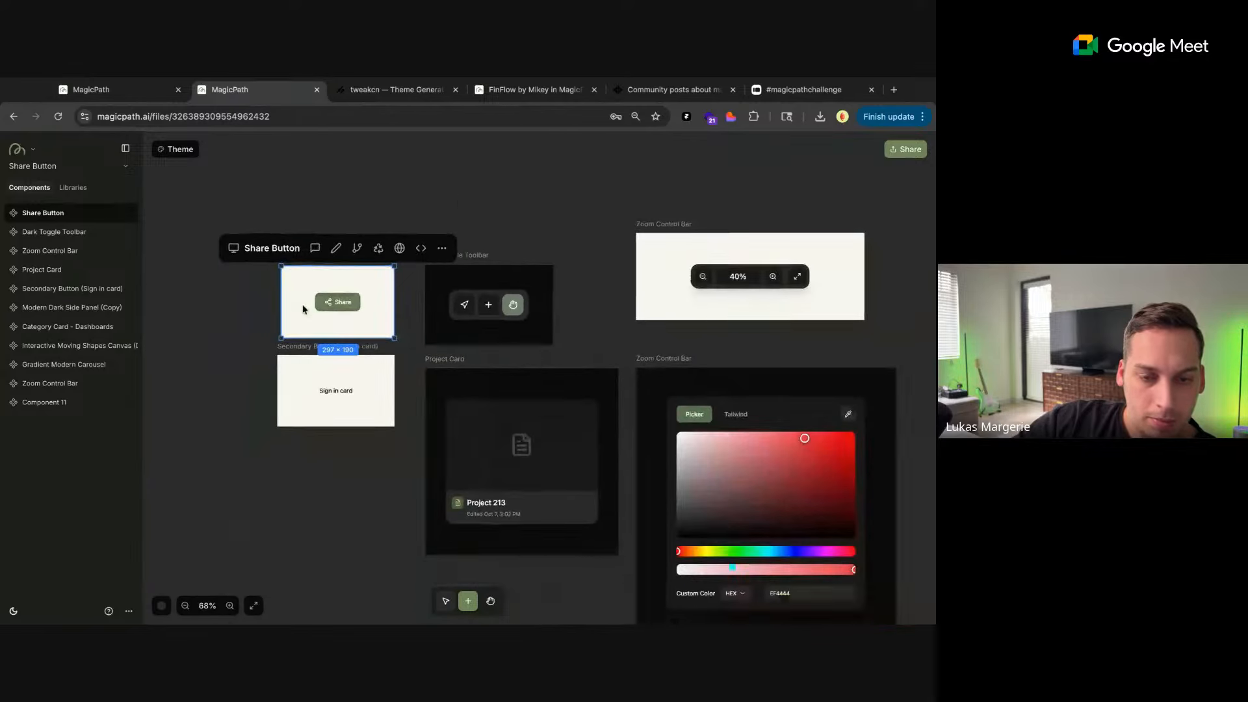
pyautogui.click(335, 247)
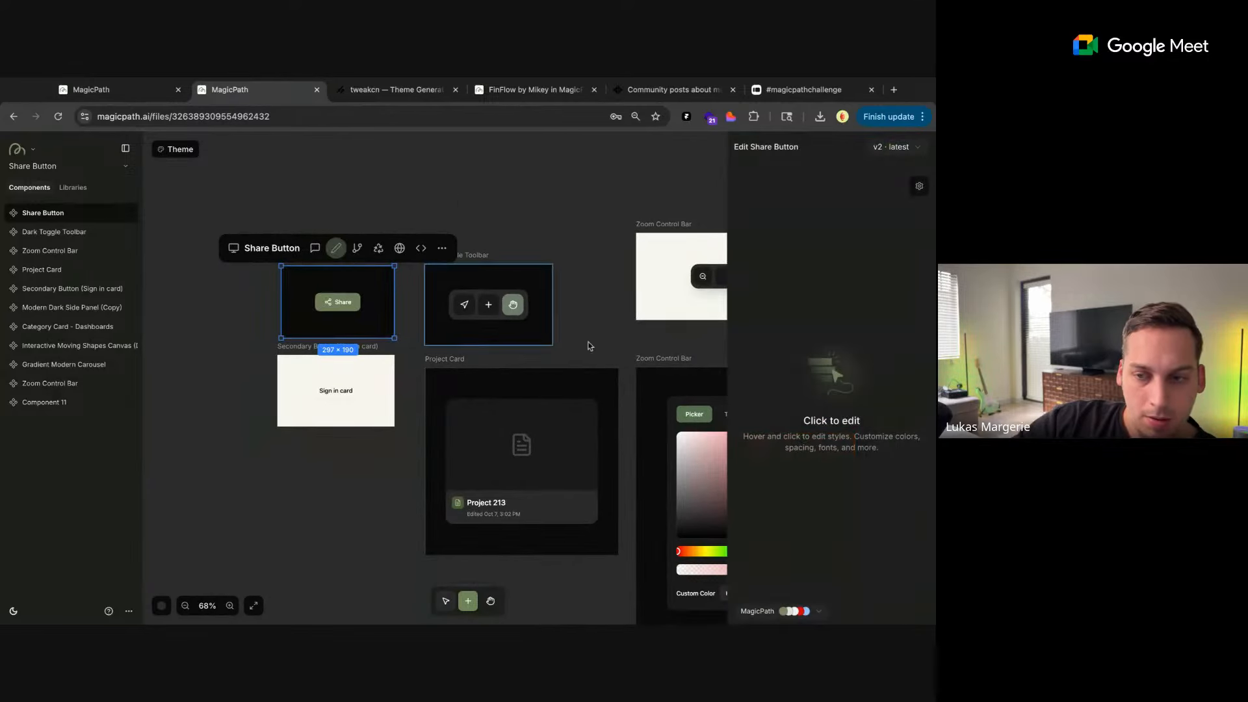
pyautogui.click(599, 230)
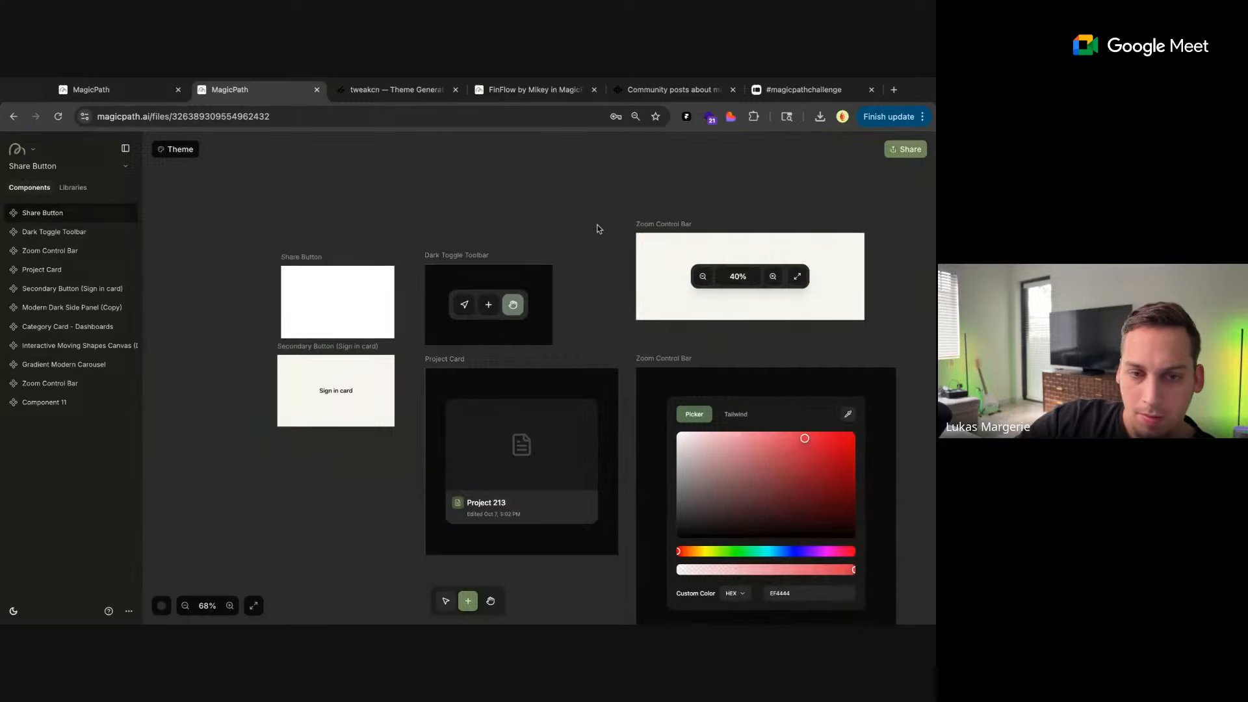
pyautogui.click(338, 286)
pyautogui.click(336, 247)
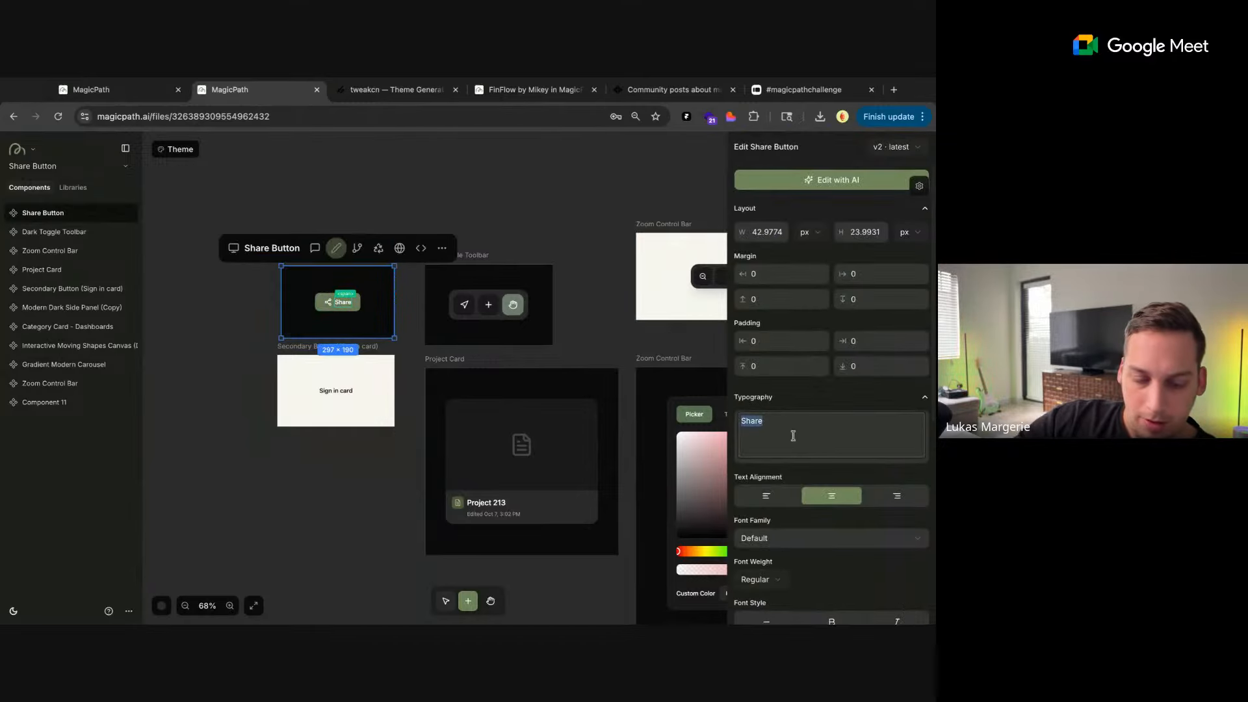
pyautogui.write('Button')
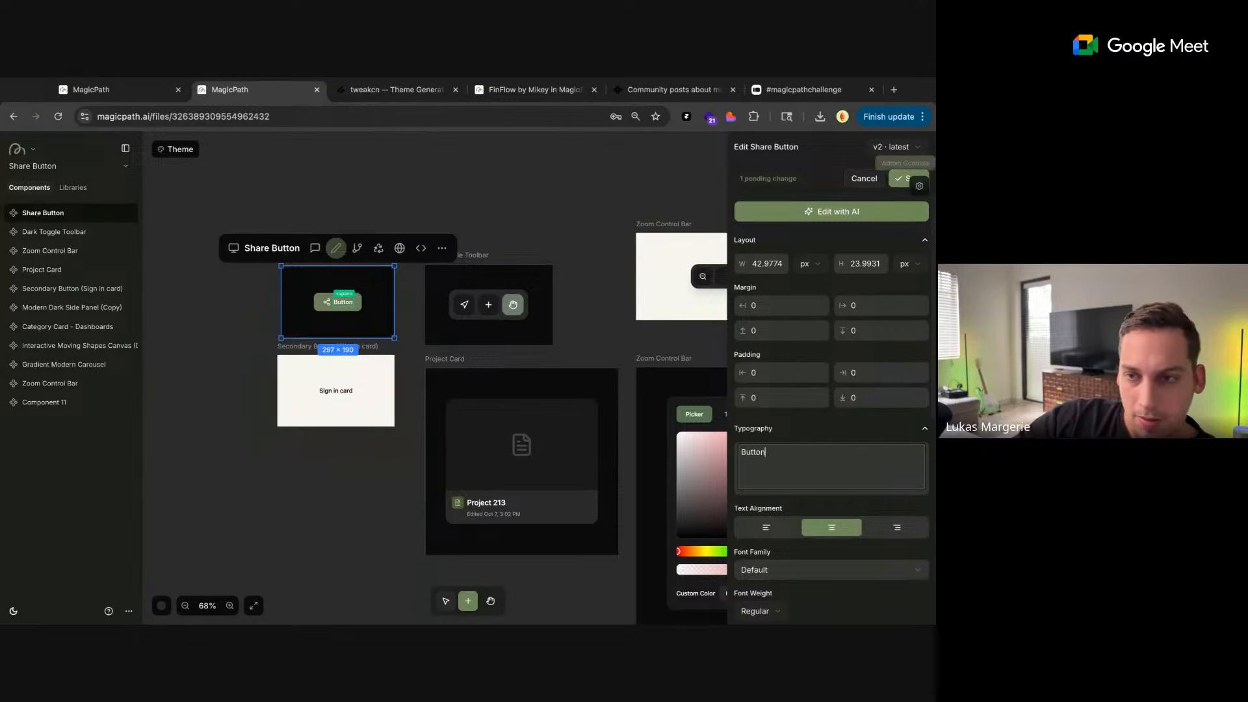
pyautogui.click(885, 184)
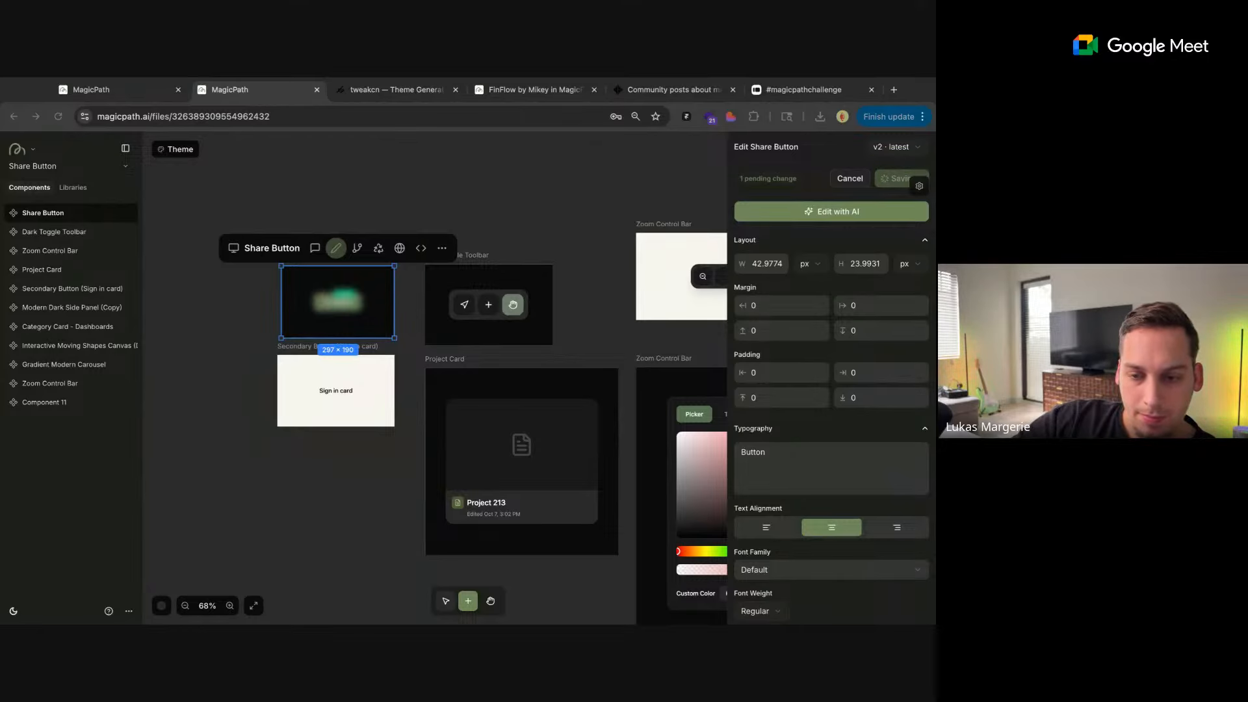
# Leave the Share Button's edit mode and open the Gradient Modern Carousel's AI chat
pyautogui.scroll(-1, 435, 378)
pyautogui.hscroll(5, 435, 378)
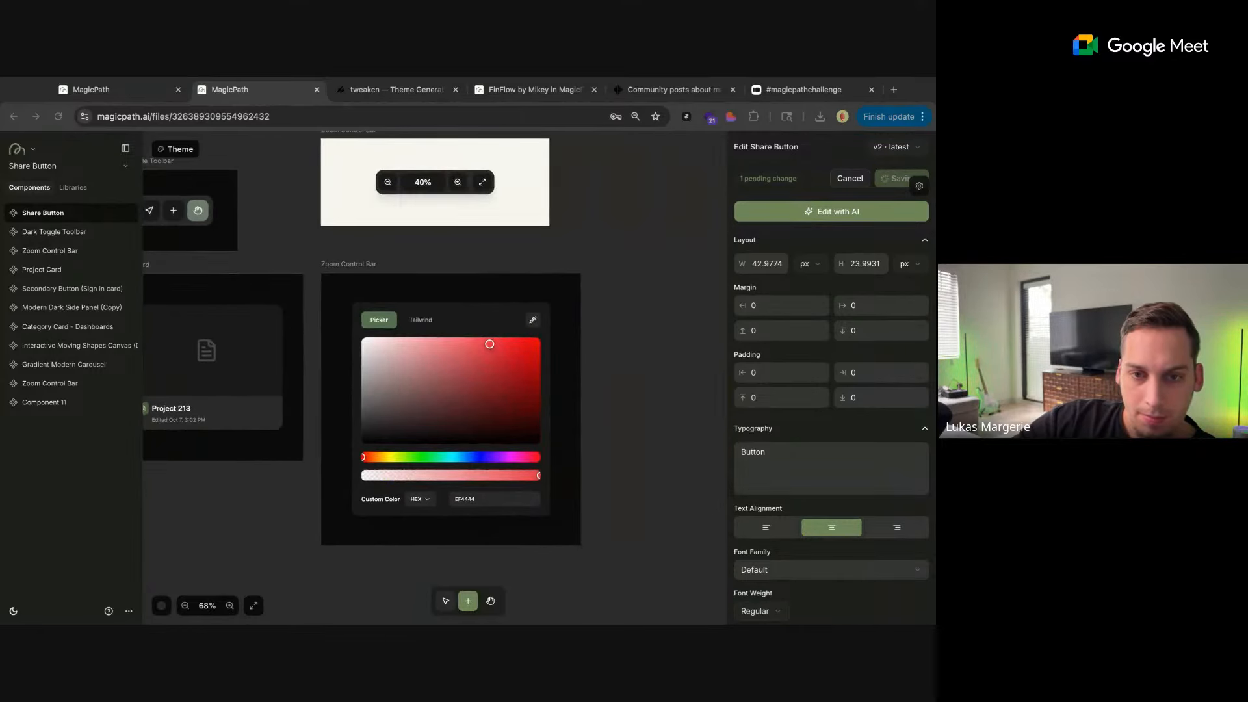
pyautogui.scroll(-5, 537, 251)
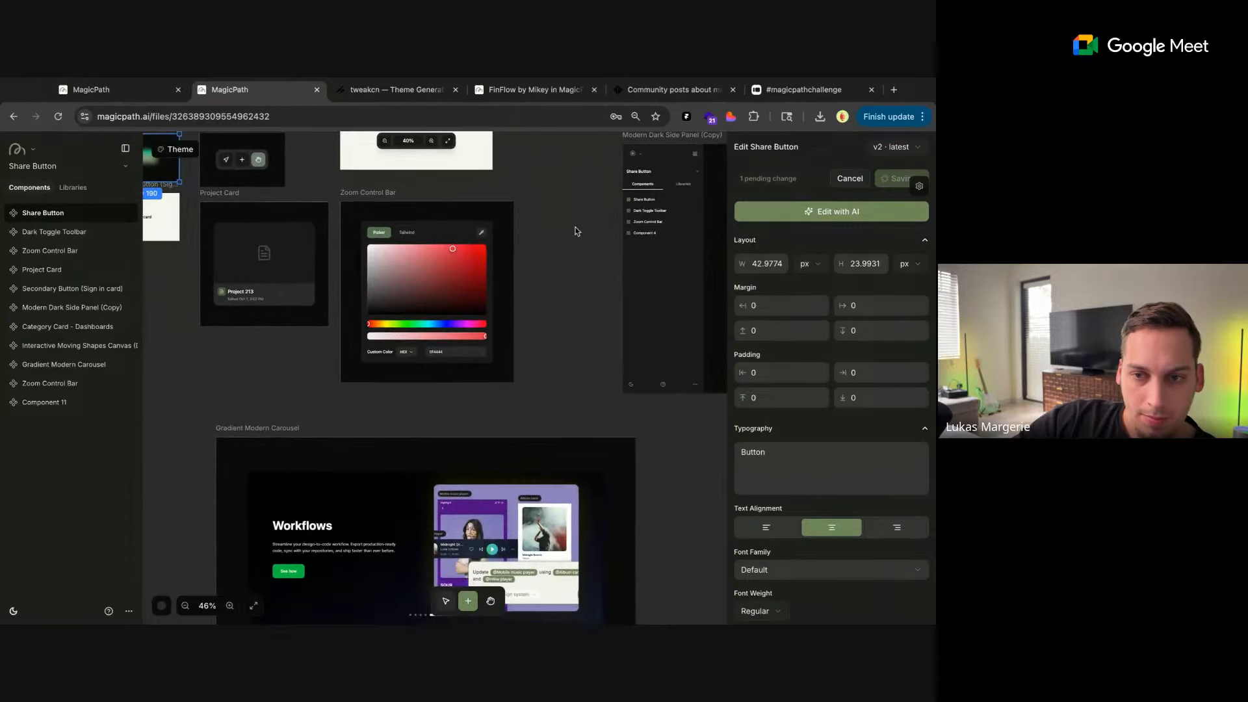
pyautogui.scroll(-3, 575, 230)
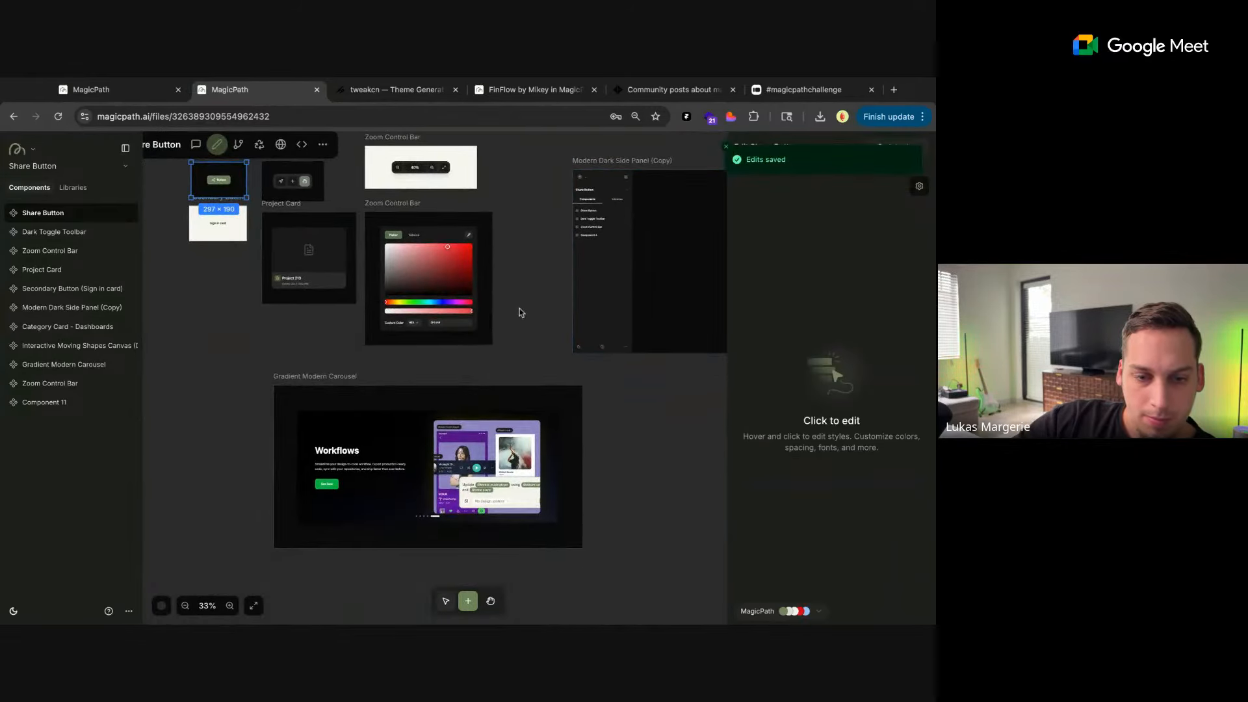
pyautogui.click(429, 373)
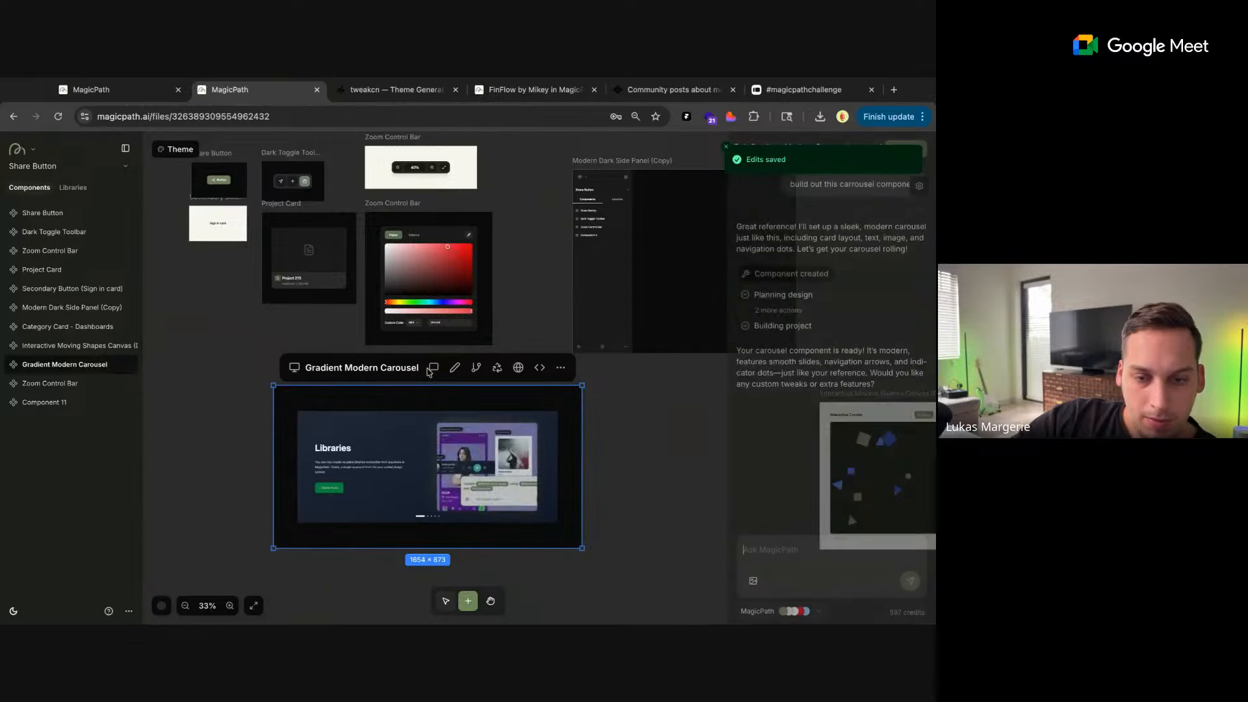
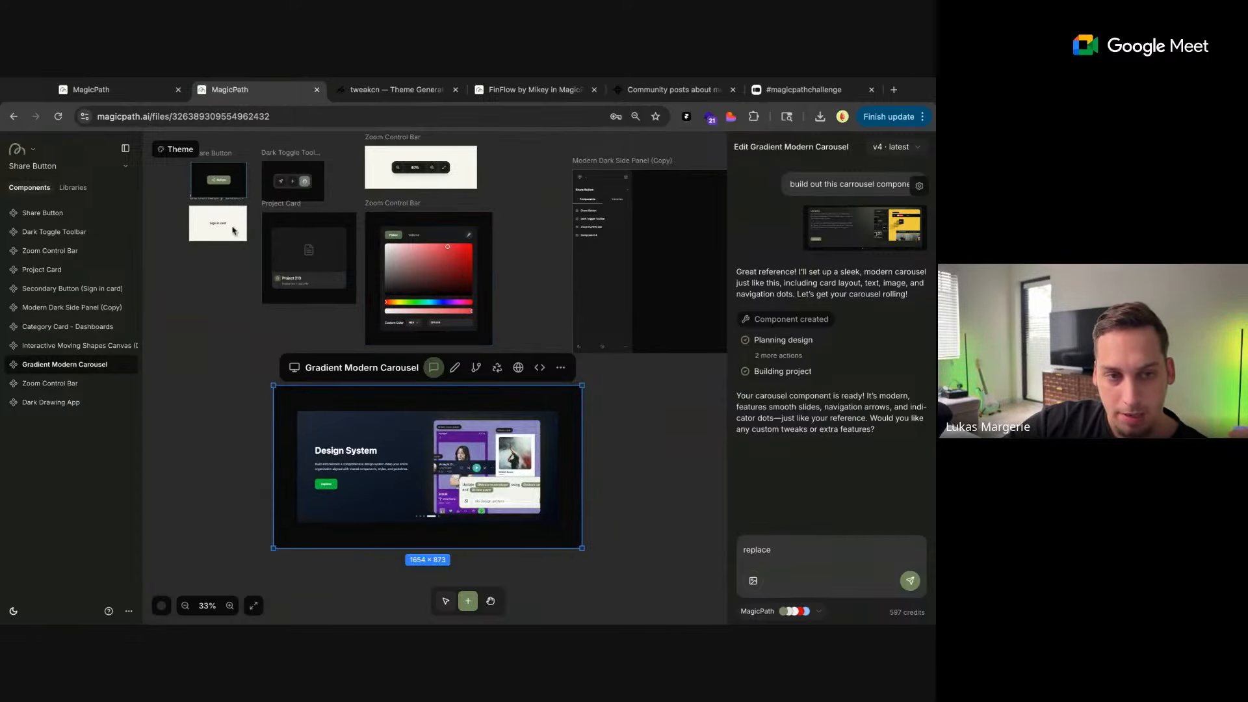
pyautogui.scroll(1, 234, 229)
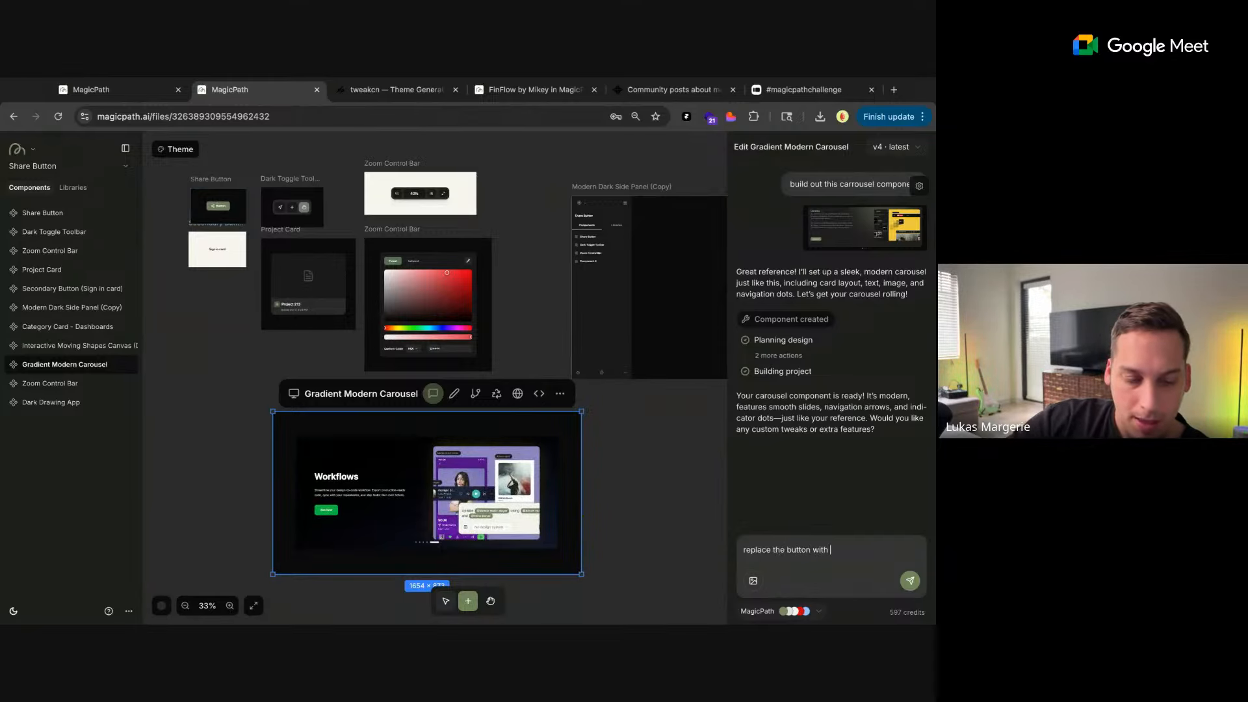
pyautogui.write('@share')
pyautogui.click(771, 522)
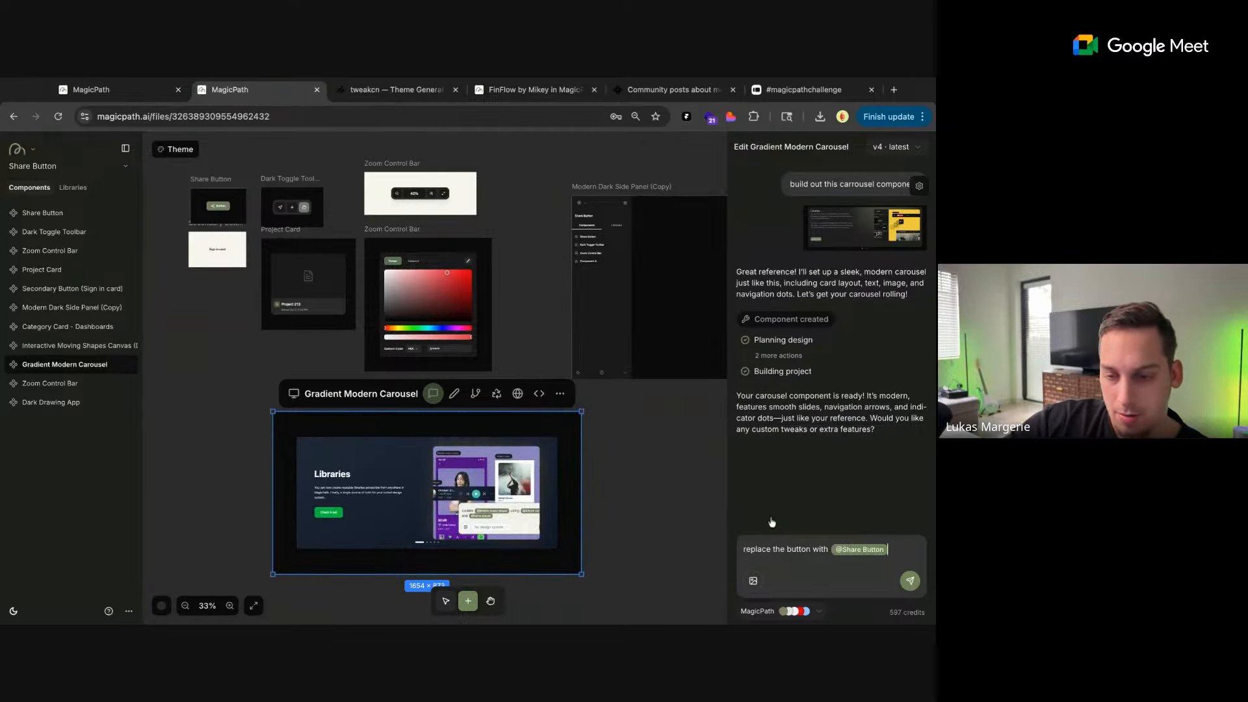
pyautogui.click(903, 582)
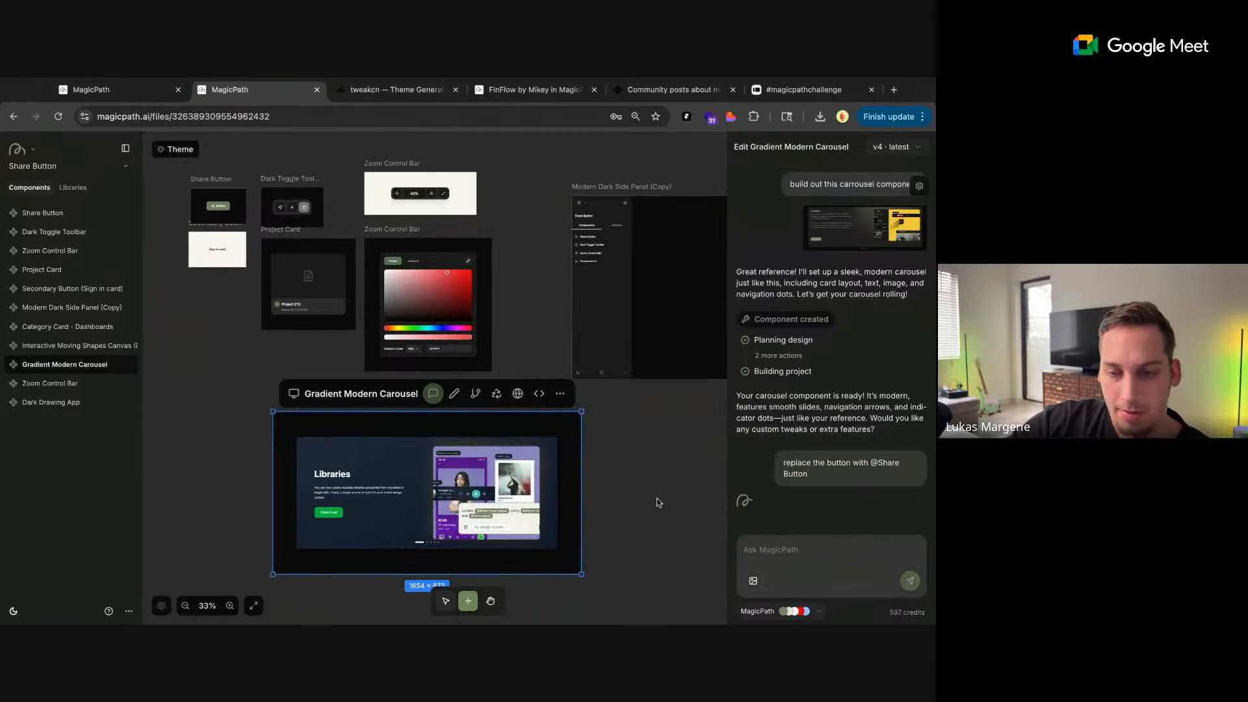
# Nudge the Dark Drawing App on the canvas and enlarge its frame to about 1675 × 1272
pyautogui.scroll(-3, 656, 497)
pyautogui.hscroll(3, 656, 498)
pyautogui.scroll(-5, 657, 501)
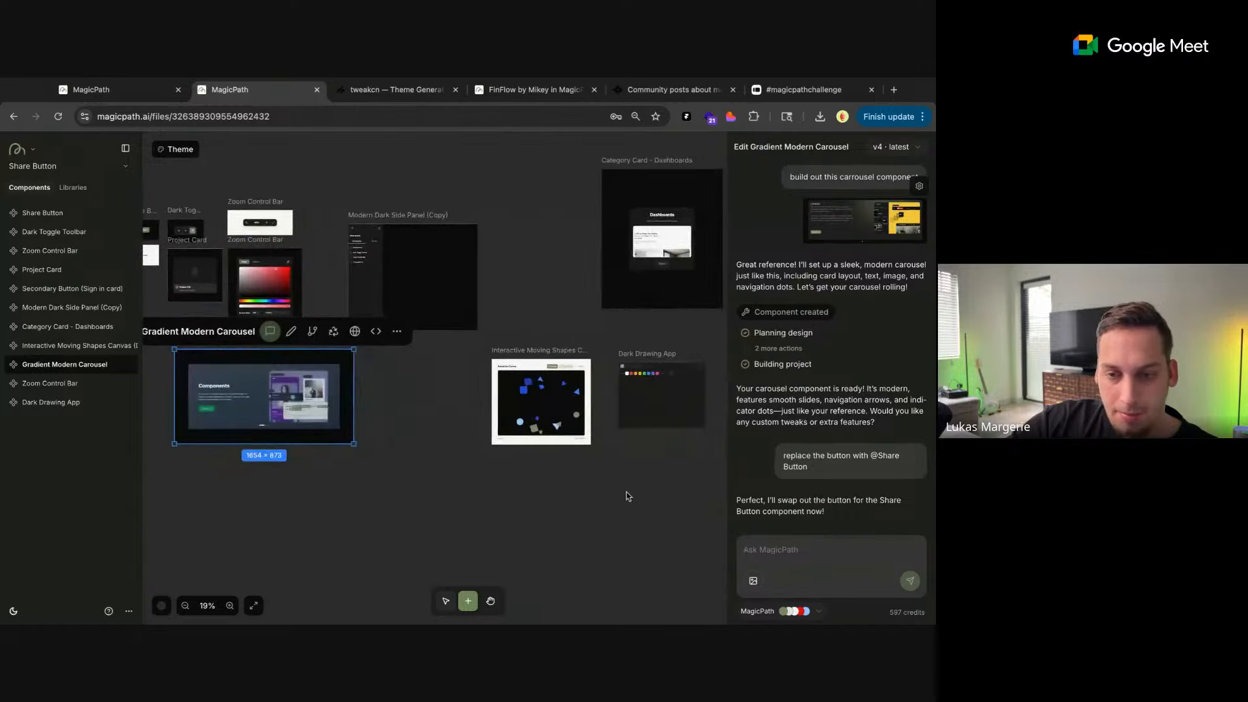
pyautogui.click(654, 375)
pyautogui.moveTo(654, 374)
pyautogui.mouseDown()
pyautogui.moveTo(710, 398)
pyautogui.moveTo(651, 368)
pyautogui.mouseUp()
pyautogui.moveTo(703, 421); pyautogui.dragTo(799, 496)
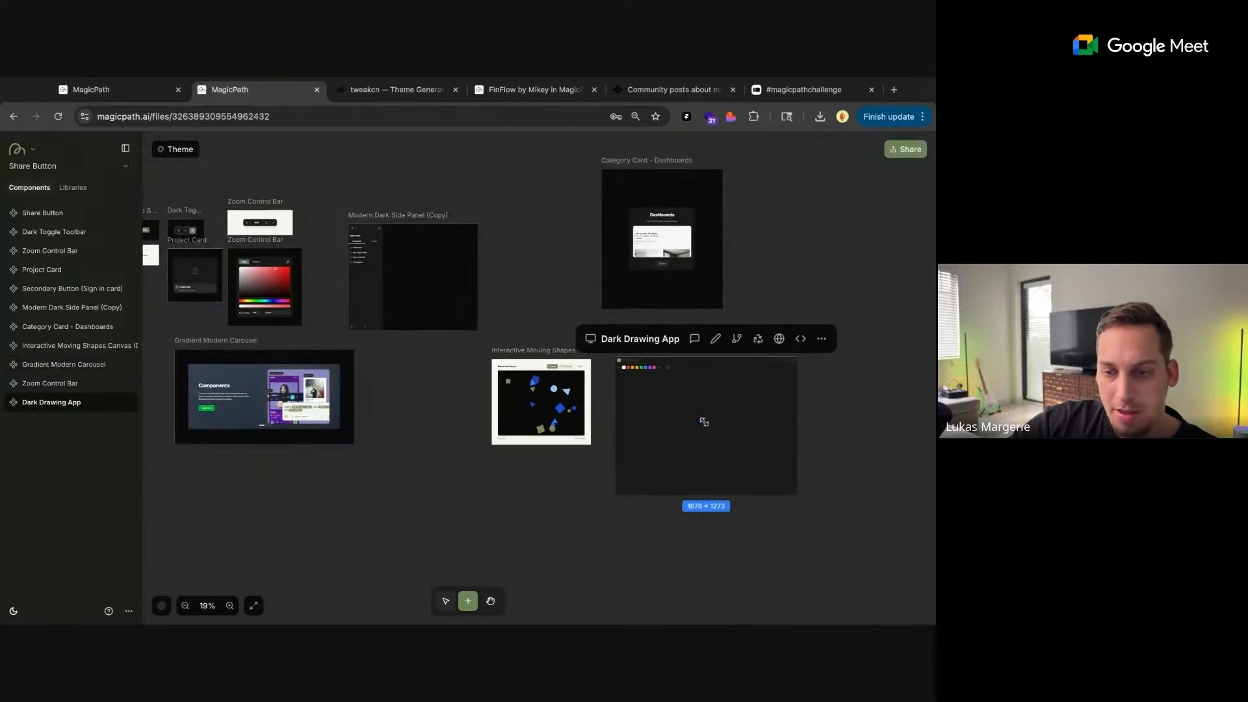
# Test the Dark Drawing App by drawing a rough face with eyes, nose and outline in white
pyautogui.scroll(5, 807, 392)
pyautogui.scroll(3, 807, 393)
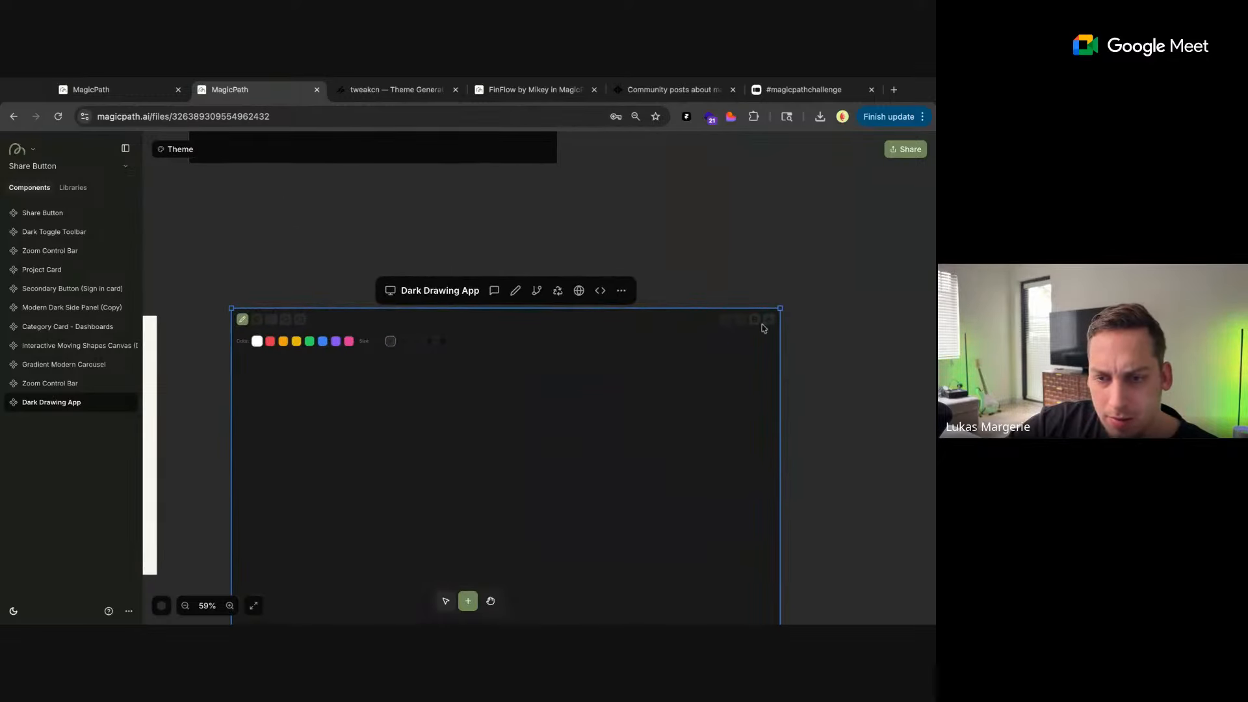
pyautogui.scroll(-1, 703, 271)
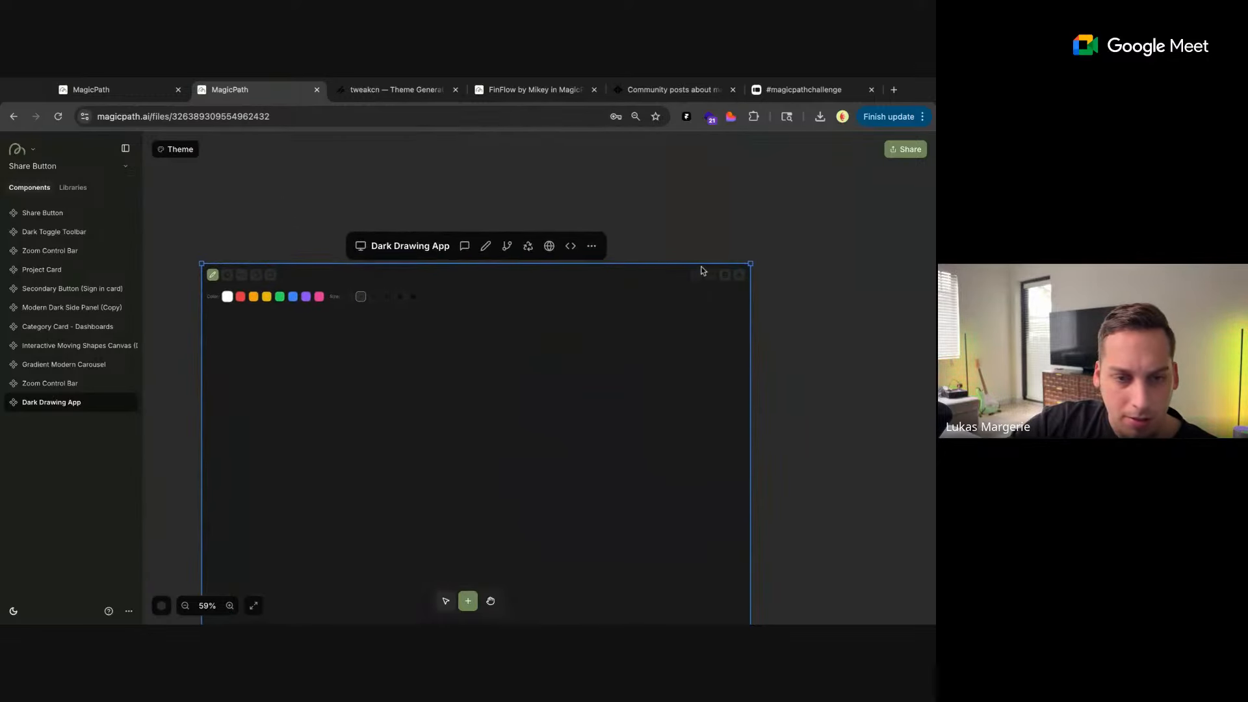
pyautogui.scroll(-3, 668, 230)
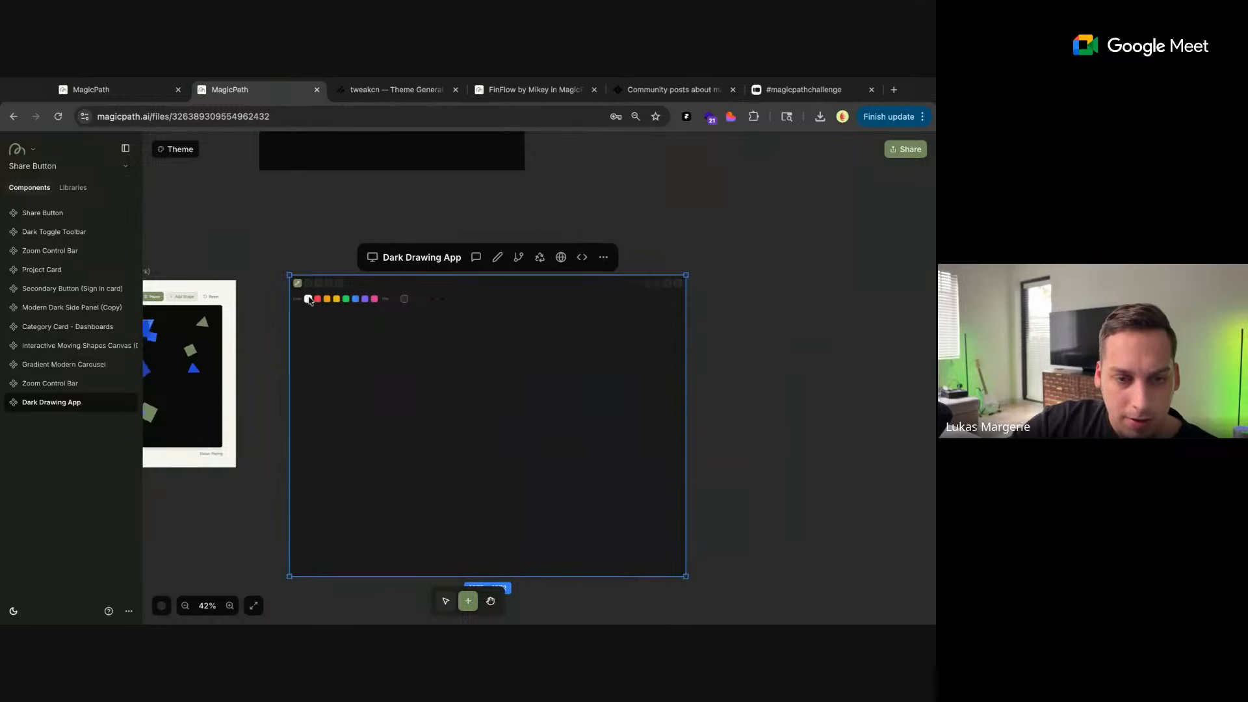
pyautogui.moveTo(370, 354)
pyautogui.mouseDown()
pyautogui.moveTo(375, 371)
pyautogui.moveTo(371, 357)
pyautogui.moveTo(416, 337)
pyautogui.mouseUp()
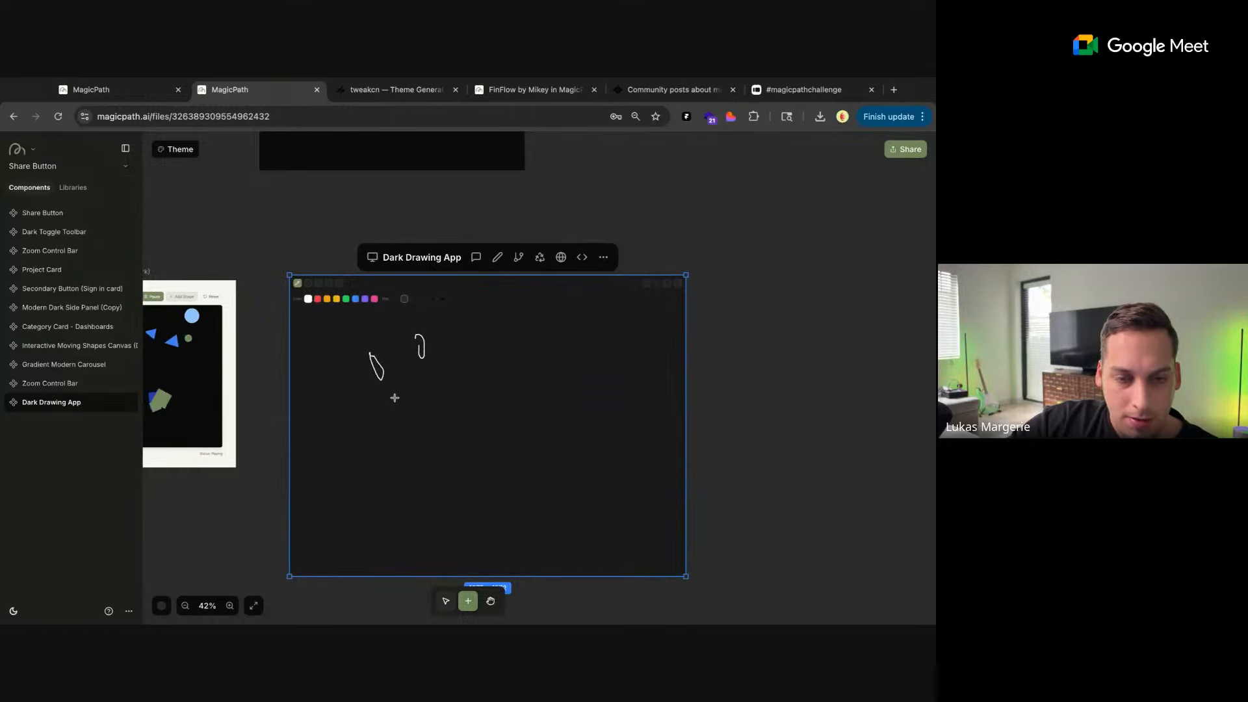
pyautogui.moveTo(380, 403)
pyautogui.mouseDown()
pyautogui.moveTo(488, 353)
pyautogui.moveTo(351, 399)
pyautogui.mouseUp()
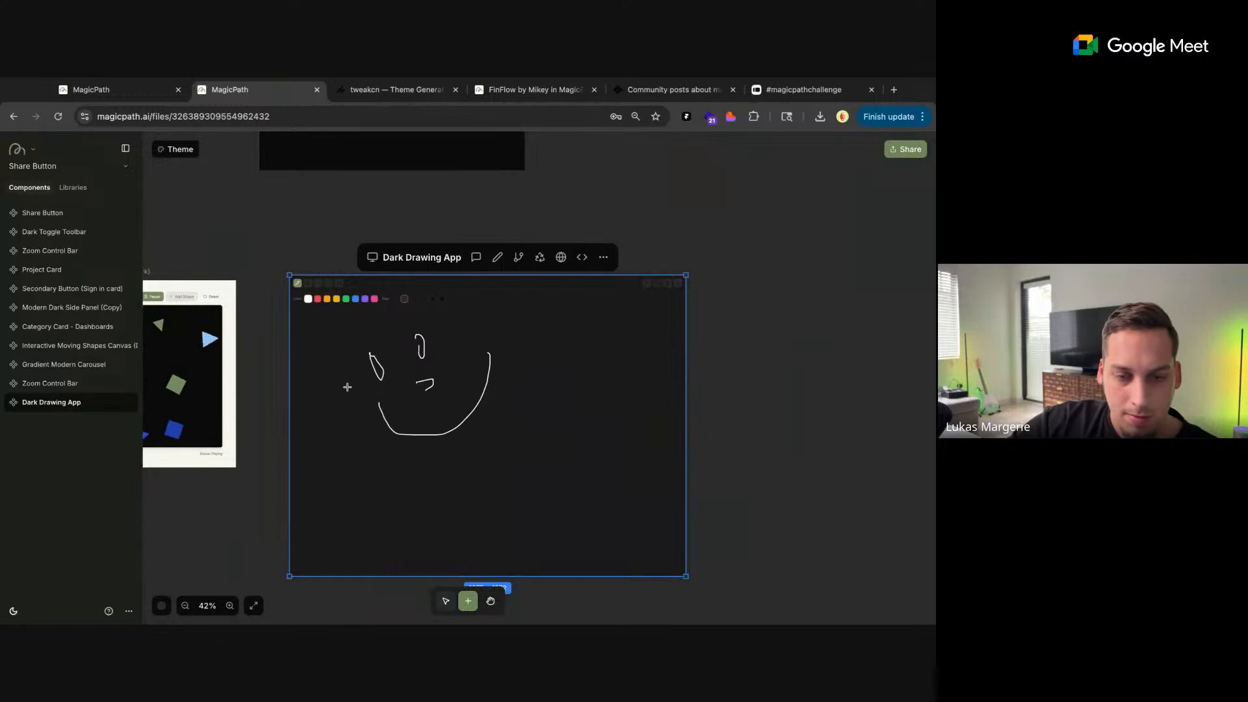
pyautogui.moveTo(464, 327)
pyautogui.mouseDown()
pyautogui.moveTo(380, 307)
pyautogui.moveTo(345, 340)
pyautogui.moveTo(342, 379)
pyautogui.mouseUp()
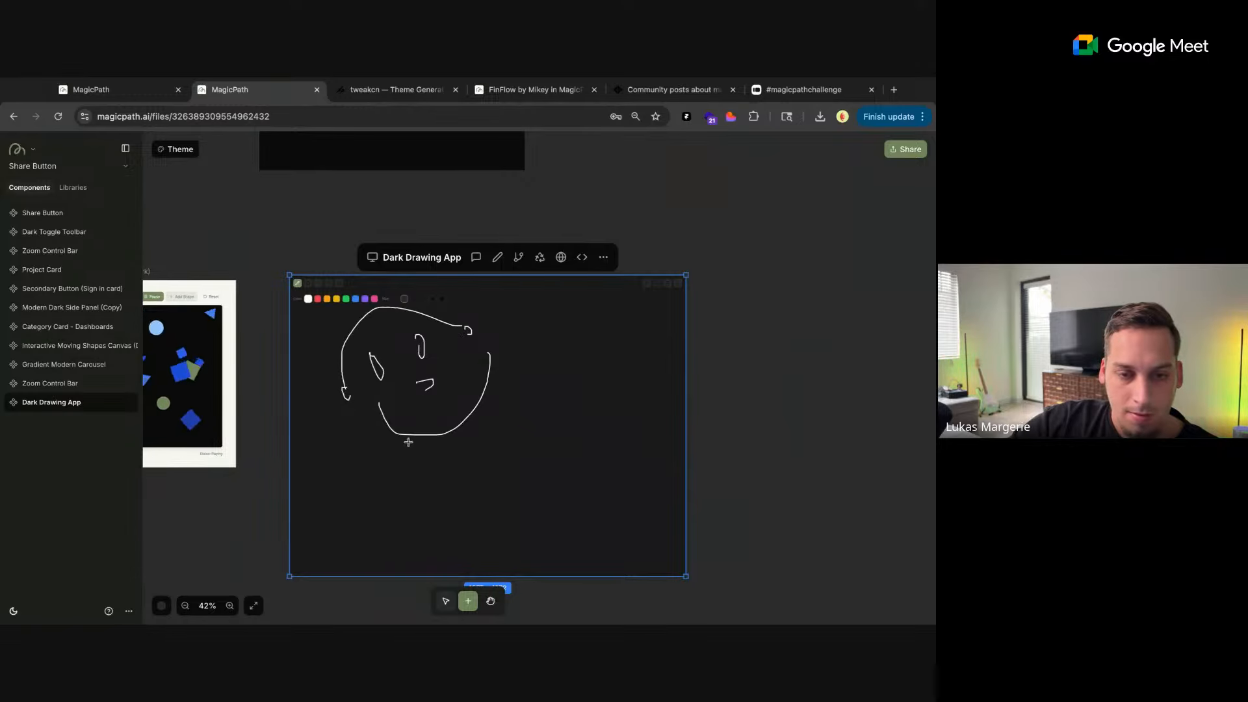
pyautogui.moveTo(351, 331); pyautogui.dragTo(372, 325)
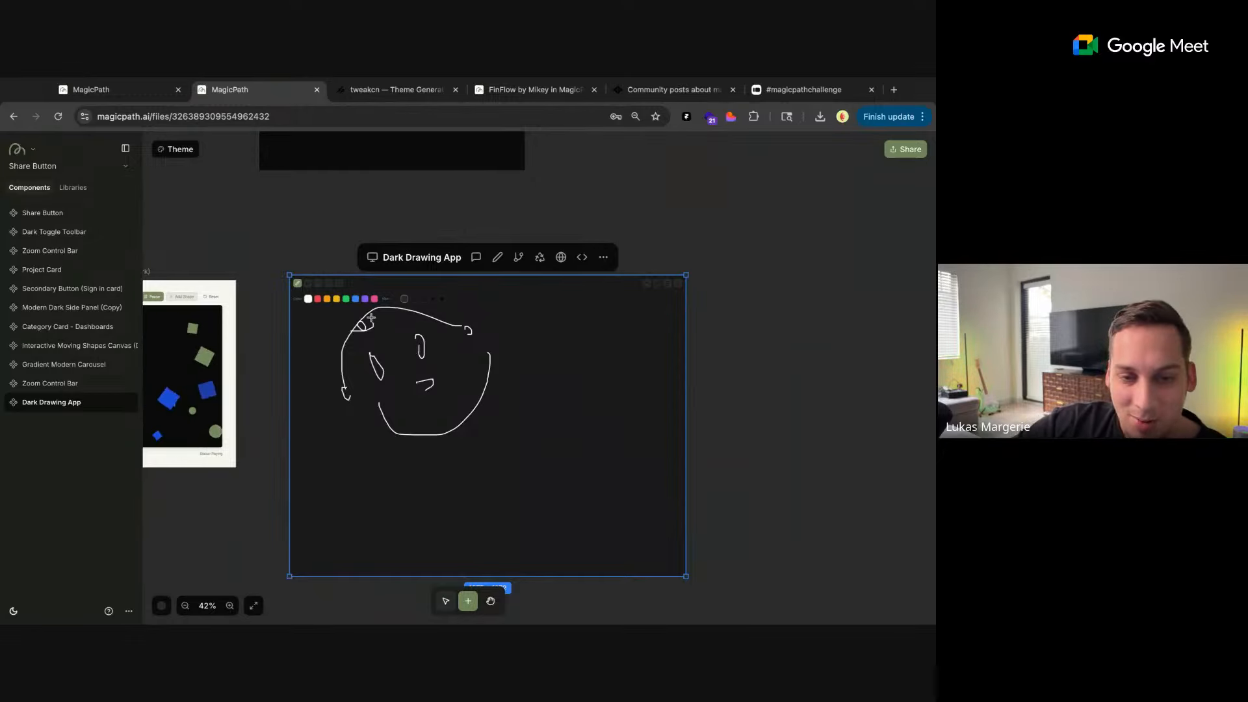
# Add a new component beside the Dark Drawing App and prompt "lets create a drawing app. give me the ability to draw, erase, undo, redo"
pyautogui.scroll(5, 289, 326)
pyautogui.scroll(-6, 290, 326)
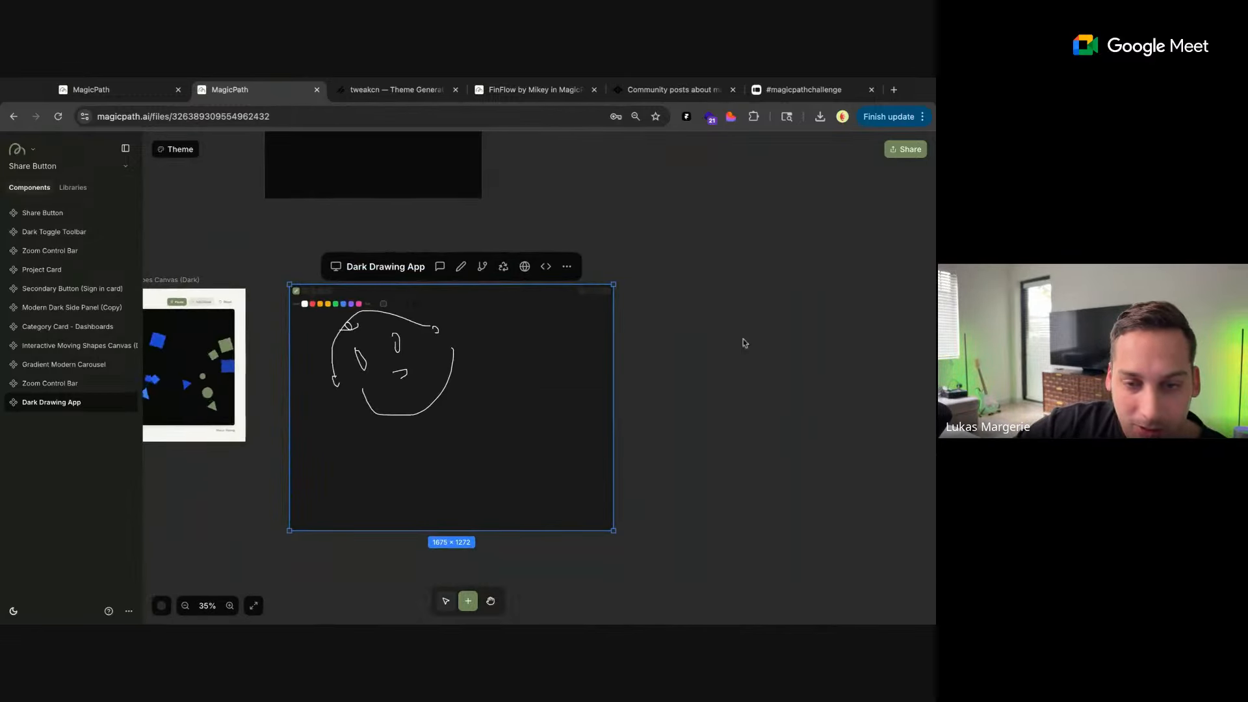
pyautogui.click(743, 339)
pyautogui.hscroll(2, 700, 371)
pyautogui.scroll(-2, 701, 372)
pyautogui.doubleClick(642, 289)
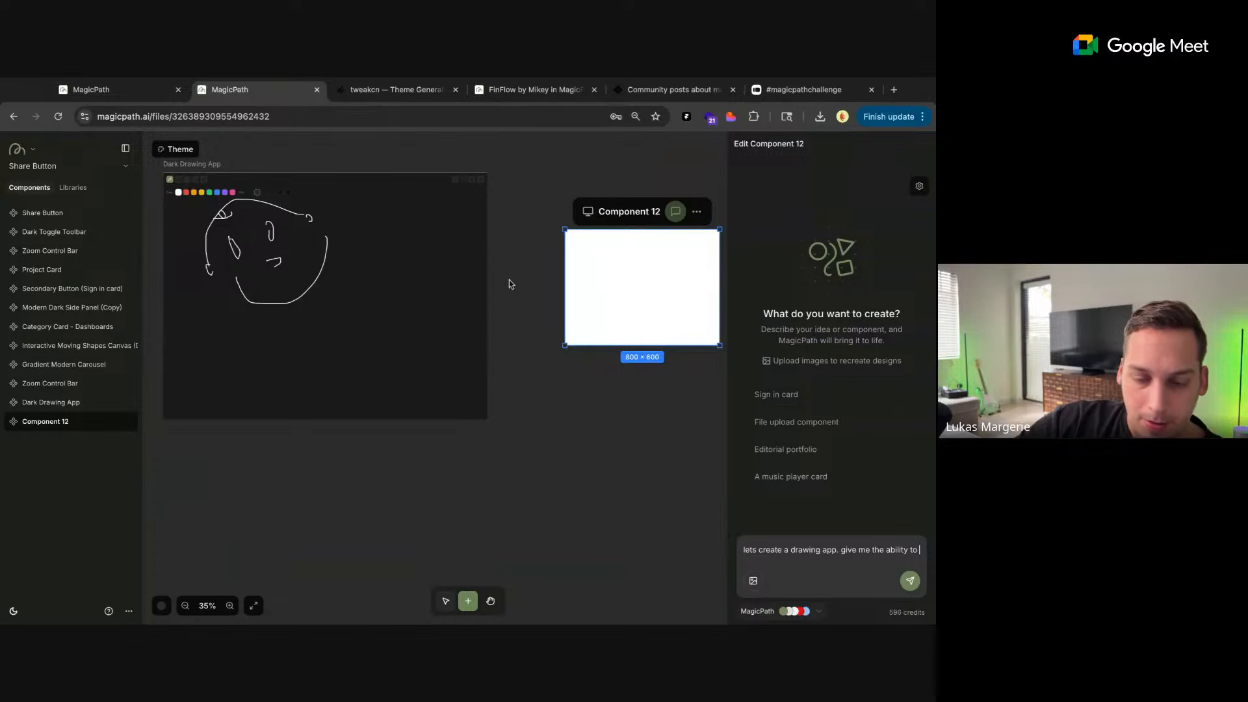
pyautogui.write('da')
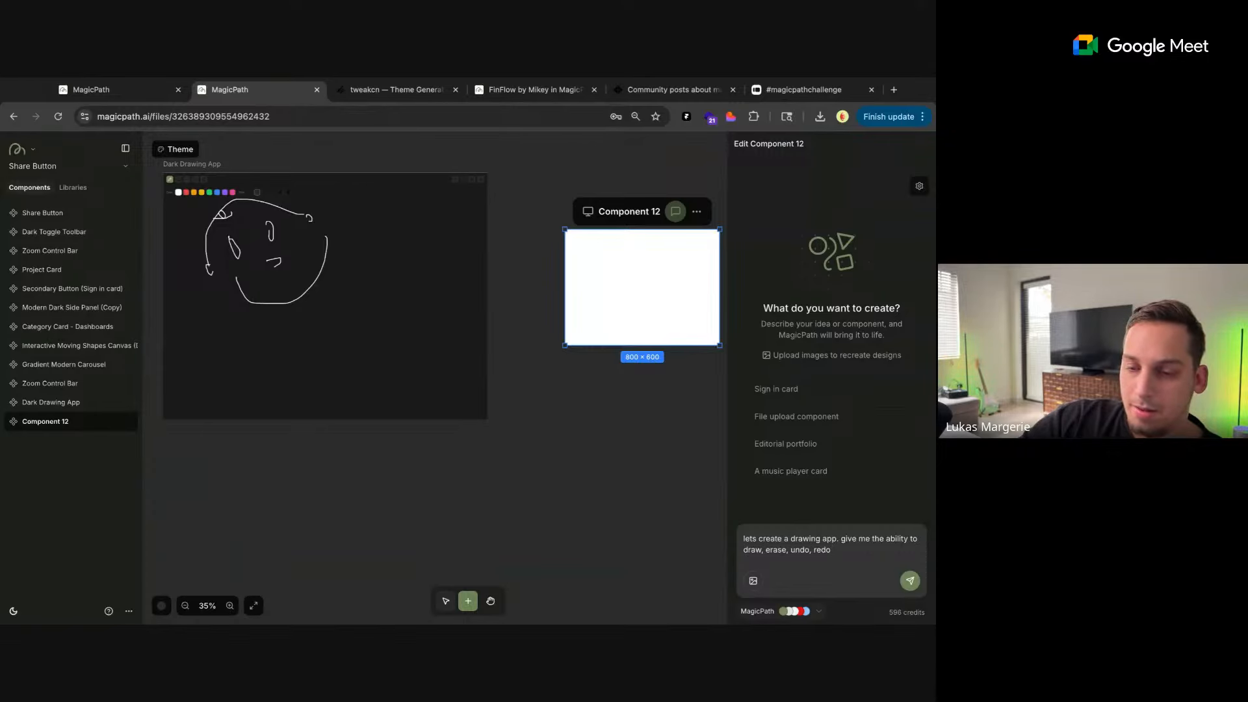
pyautogui.press('Return')
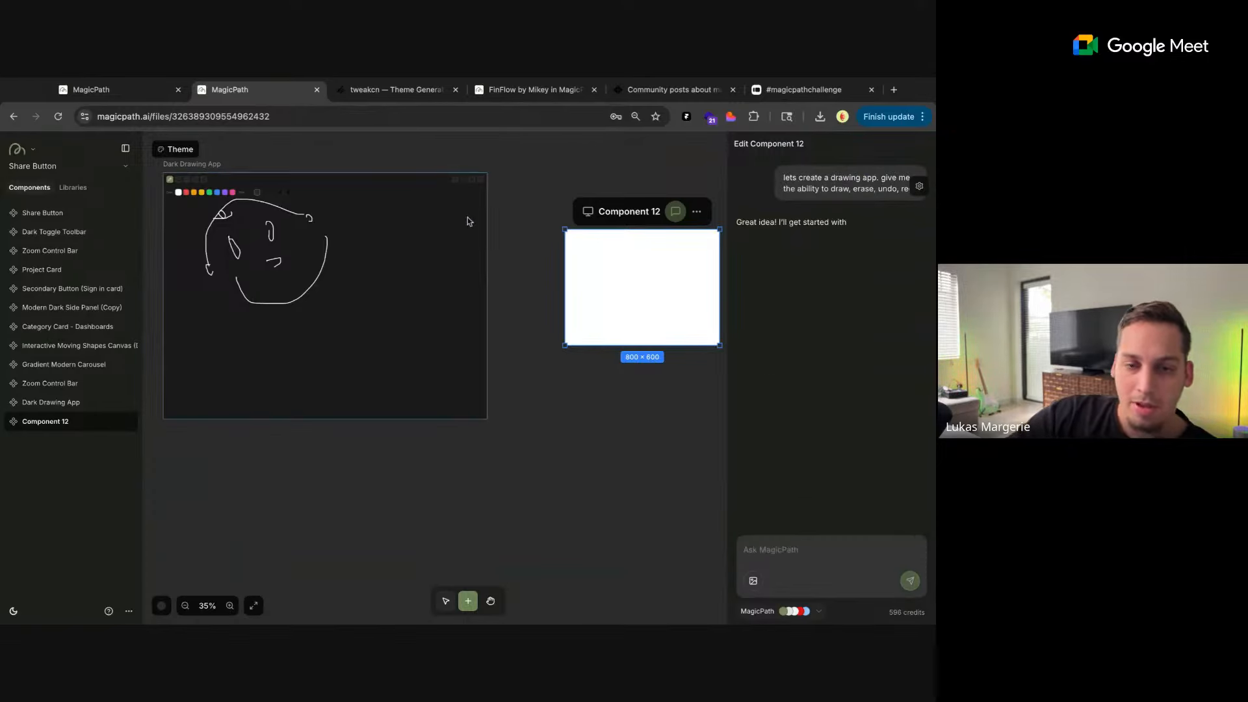
# Move the new component beneath the Dark Drawing App and check the Gradient Modern Carousel's replaced button
pyautogui.scroll(-3, 481, 203)
pyautogui.moveTo(548, 205); pyautogui.dragTo(304, 351)
pyautogui.click(472, 387)
pyautogui.hscroll(-15, 473, 387)
pyautogui.scroll(4, 472, 387)
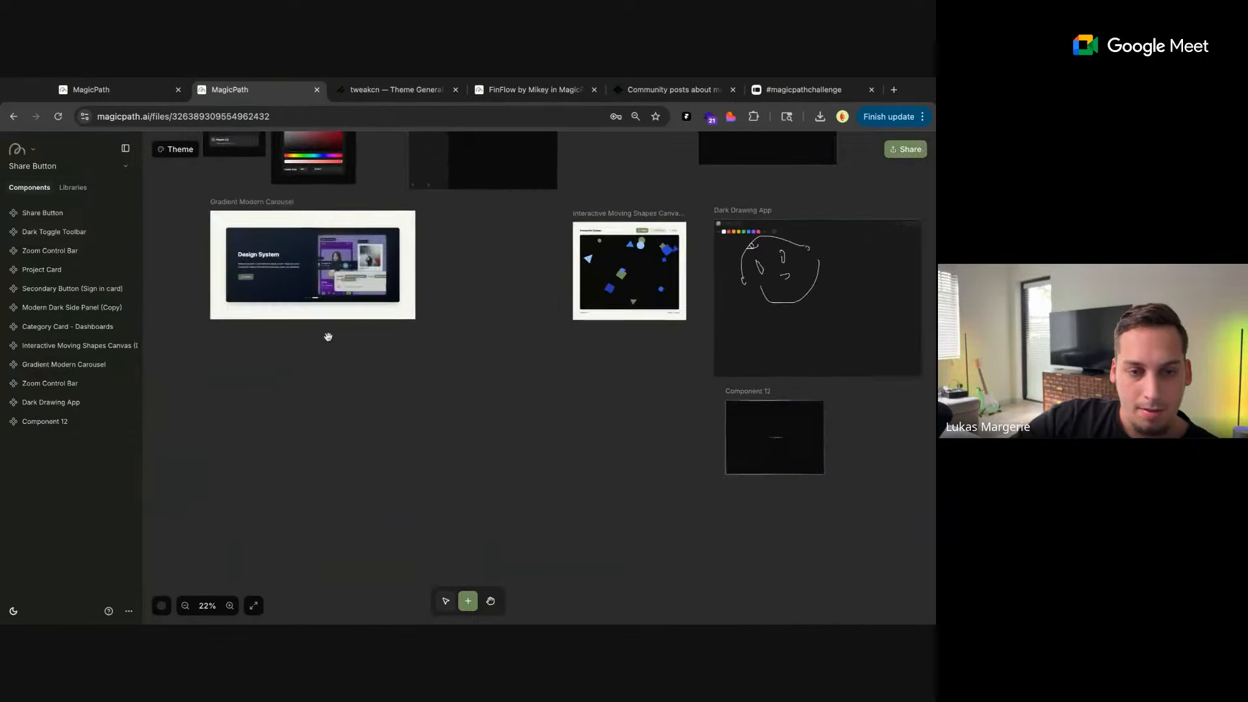
pyautogui.hscroll(8, 489, 318)
pyautogui.scroll(-2, 488, 317)
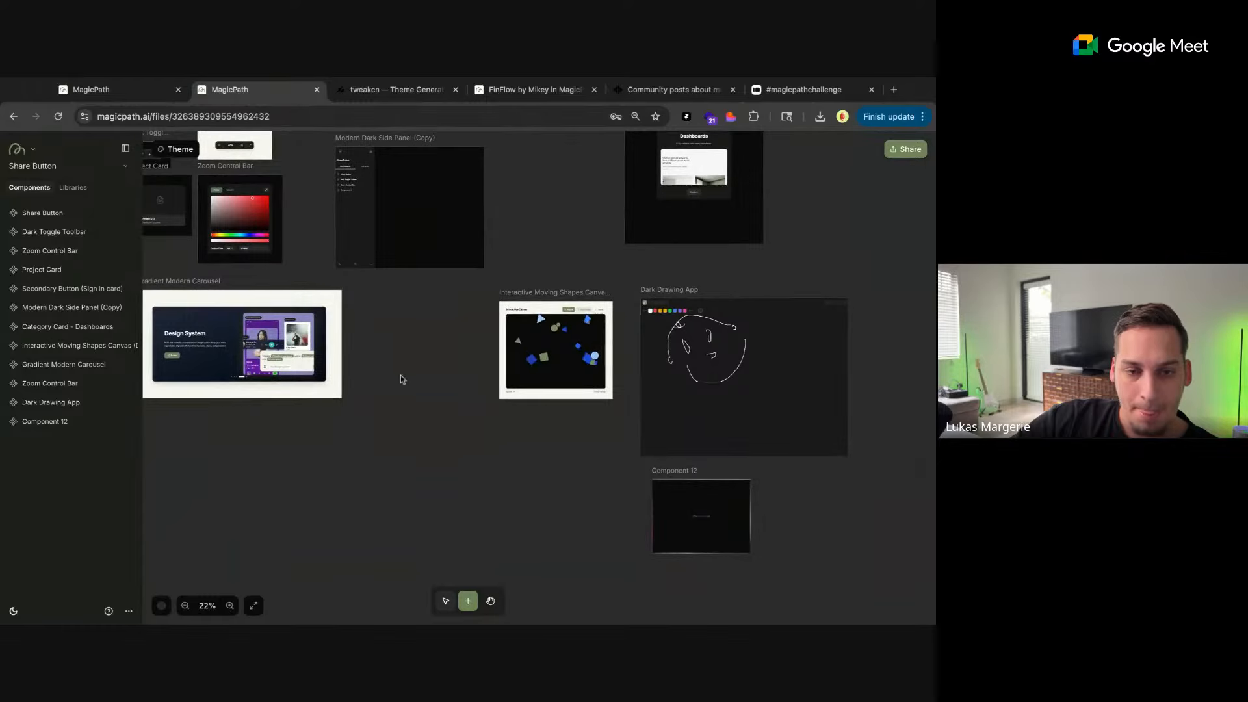
pyautogui.hscroll(-2, 400, 376)
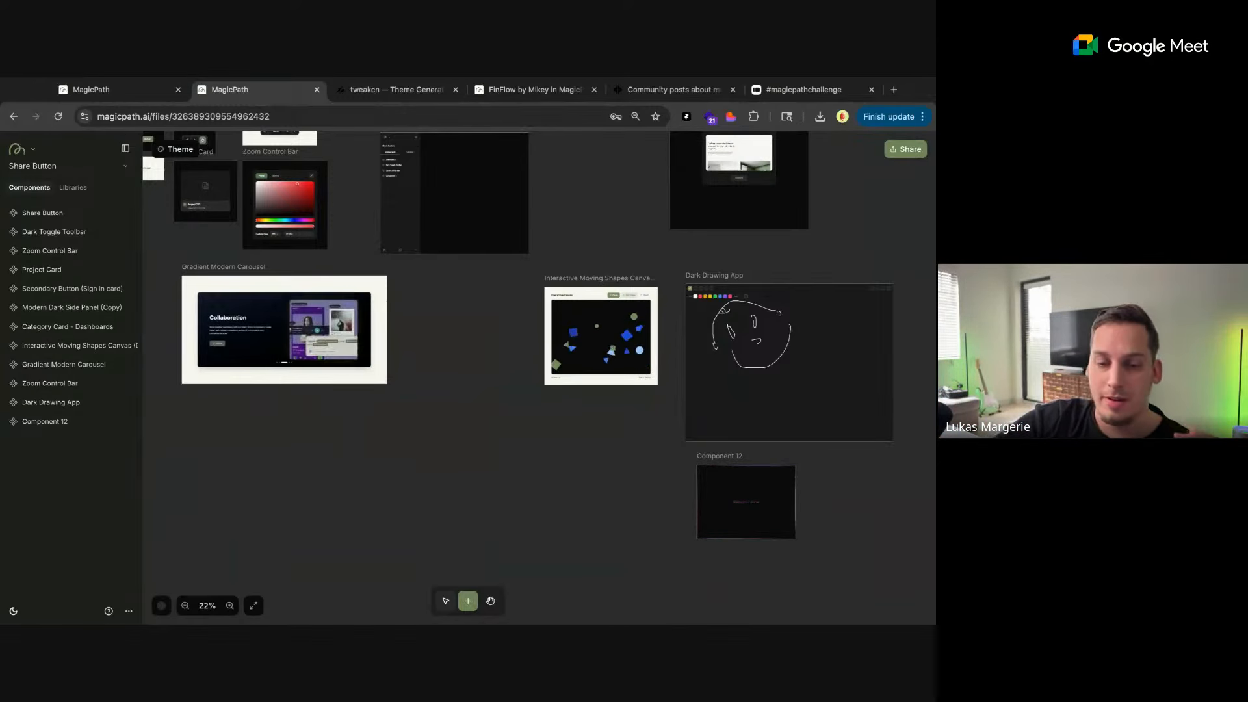
# Prompt the Dark Drawing App's AI chat to "give the user the ability to take a picture and draw on top of that picture"
pyautogui.hscroll(5, 644, 480)
pyautogui.click(582, 453)
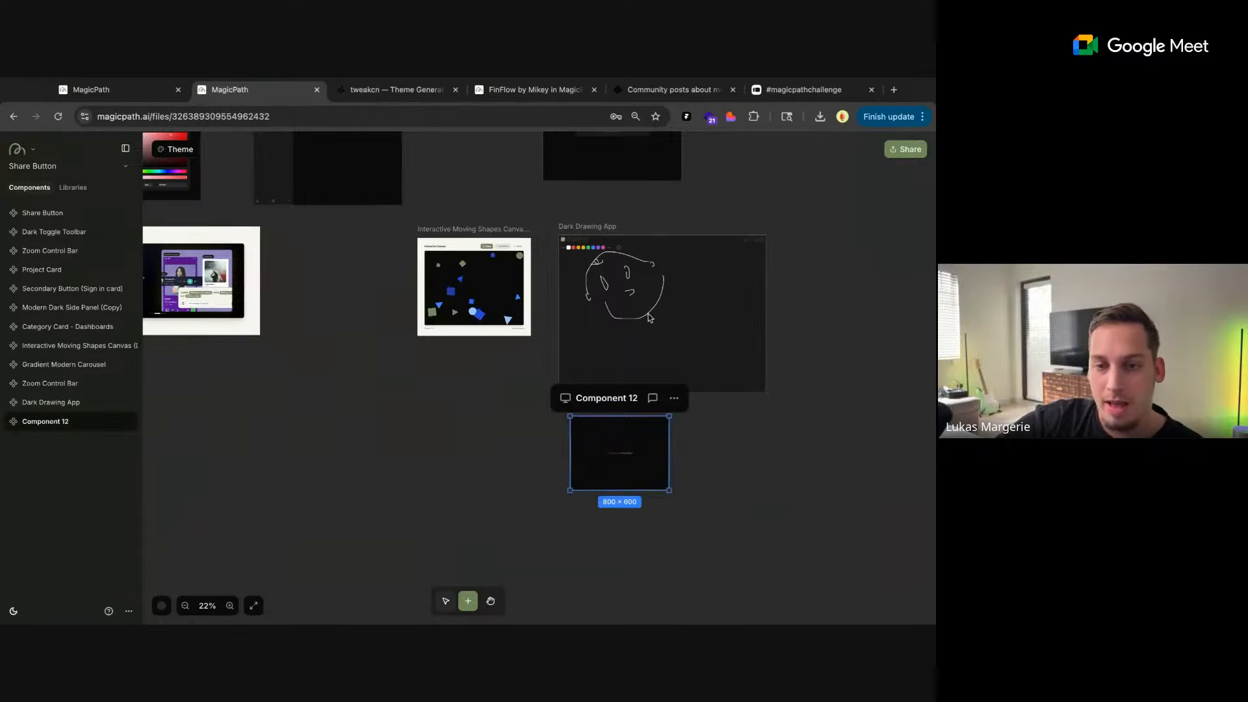
pyautogui.click(643, 338)
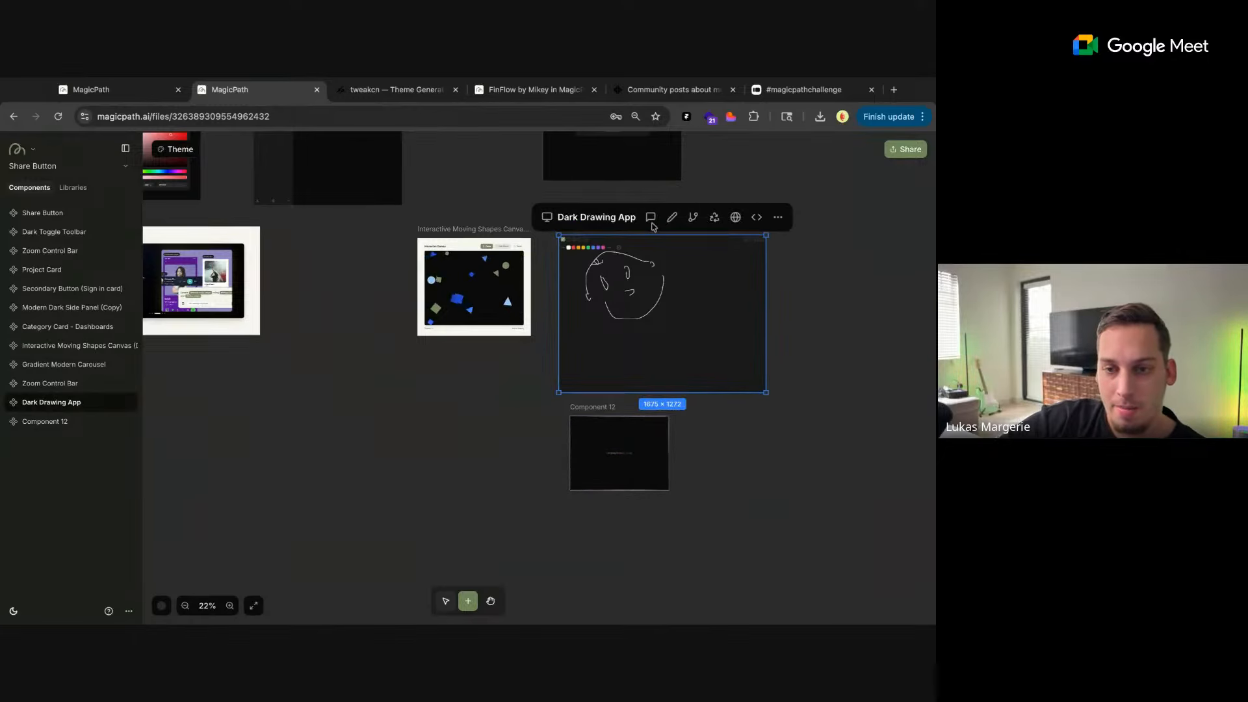
pyautogui.click(650, 218)
pyautogui.click(758, 547)
pyautogui.write('give the user the abi')
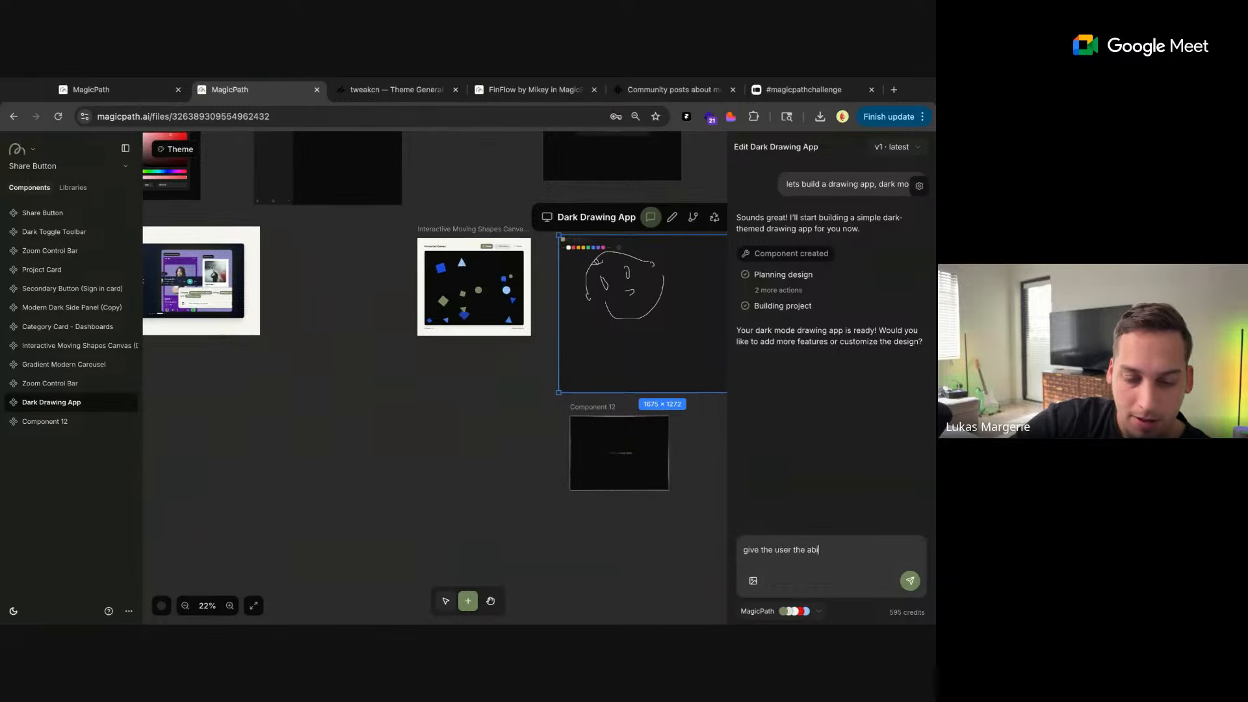
pyautogui.write('lity to take a picture')
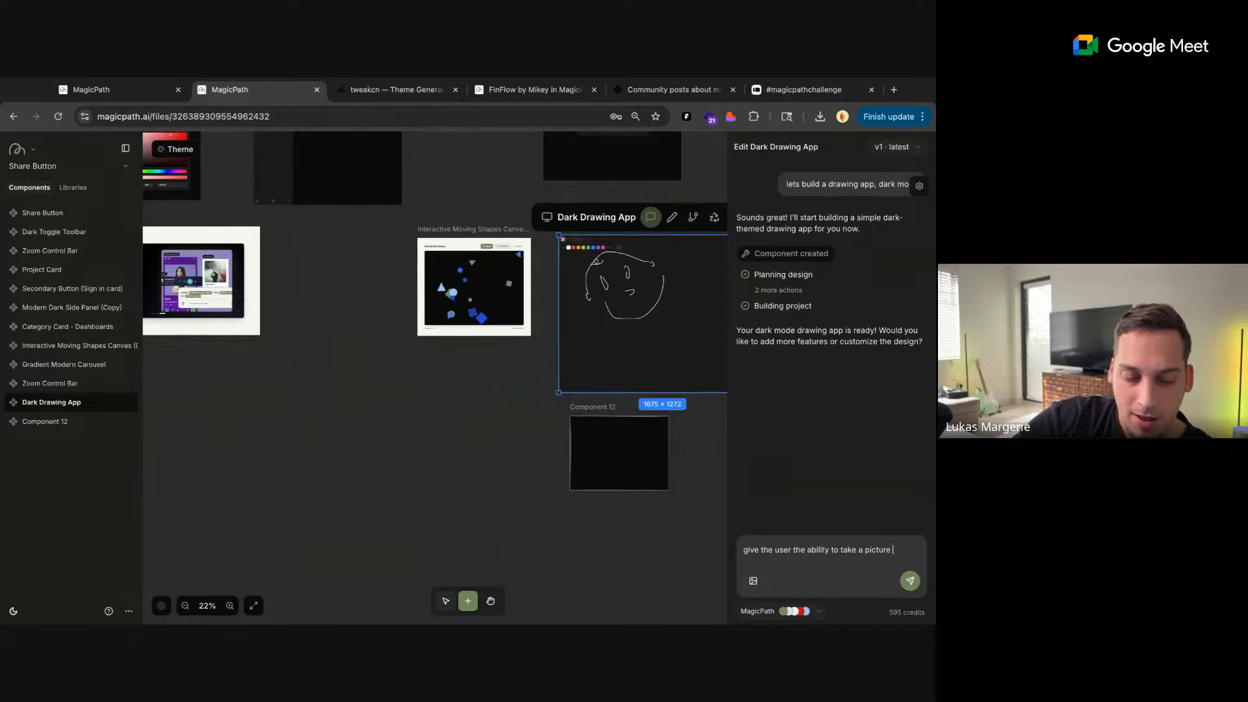
pyautogui.write(' and dra')
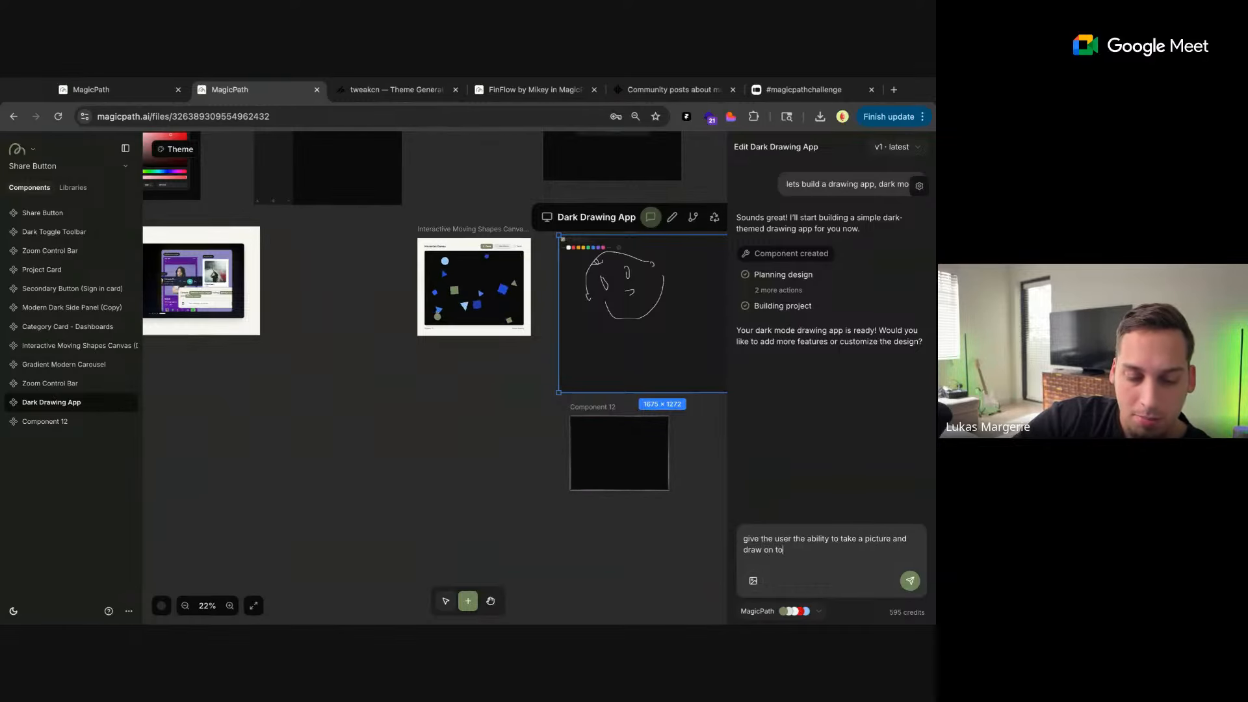
pyautogui.write('w on top of that pictu')
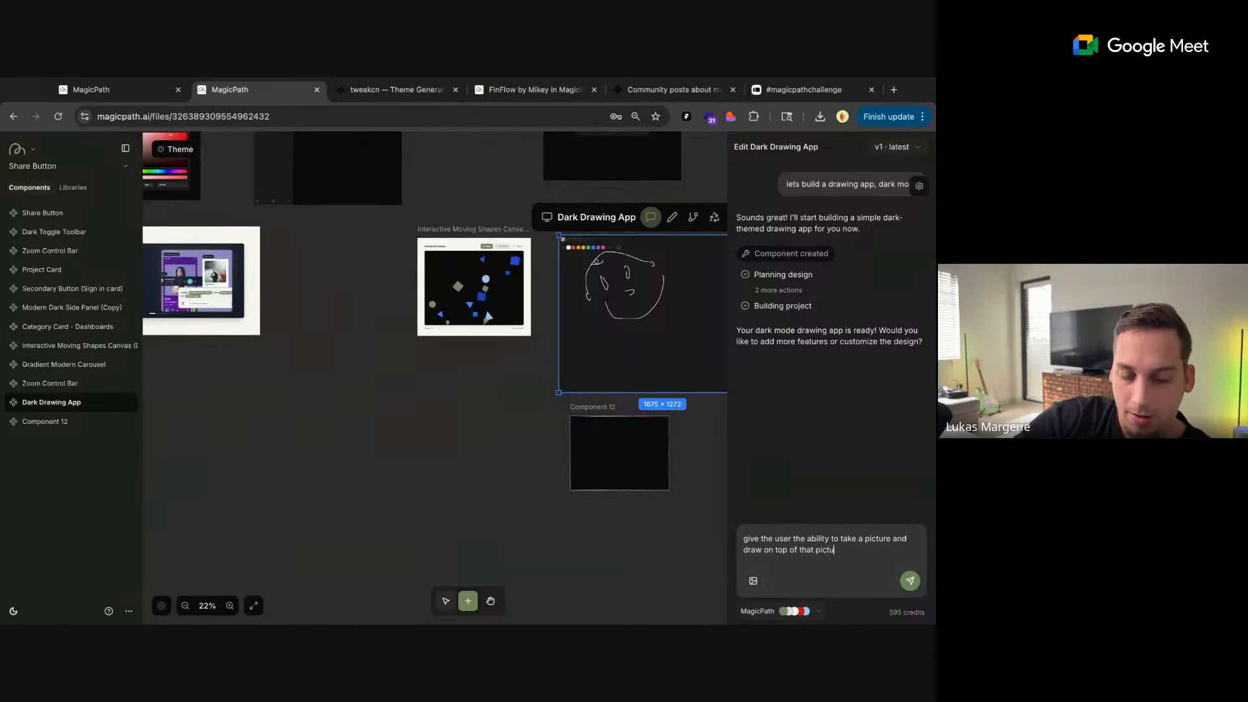
pyautogui.write('re')
pyautogui.press('Return')
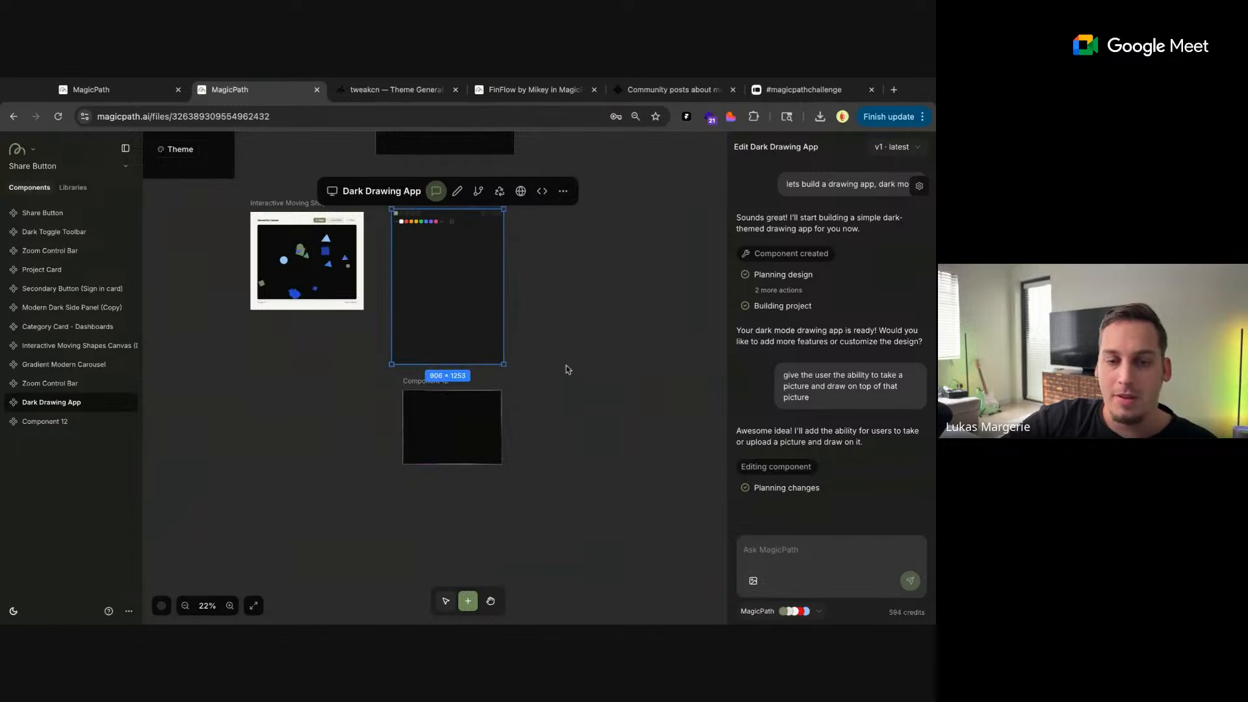
# Compare the button in the Gradient Modern Carousel's slides with the Share Button component
pyautogui.click(567, 365)
pyautogui.hscroll(-5, 563, 373)
pyautogui.scroll(2, 563, 372)
pyautogui.scroll(-2, 329, 369)
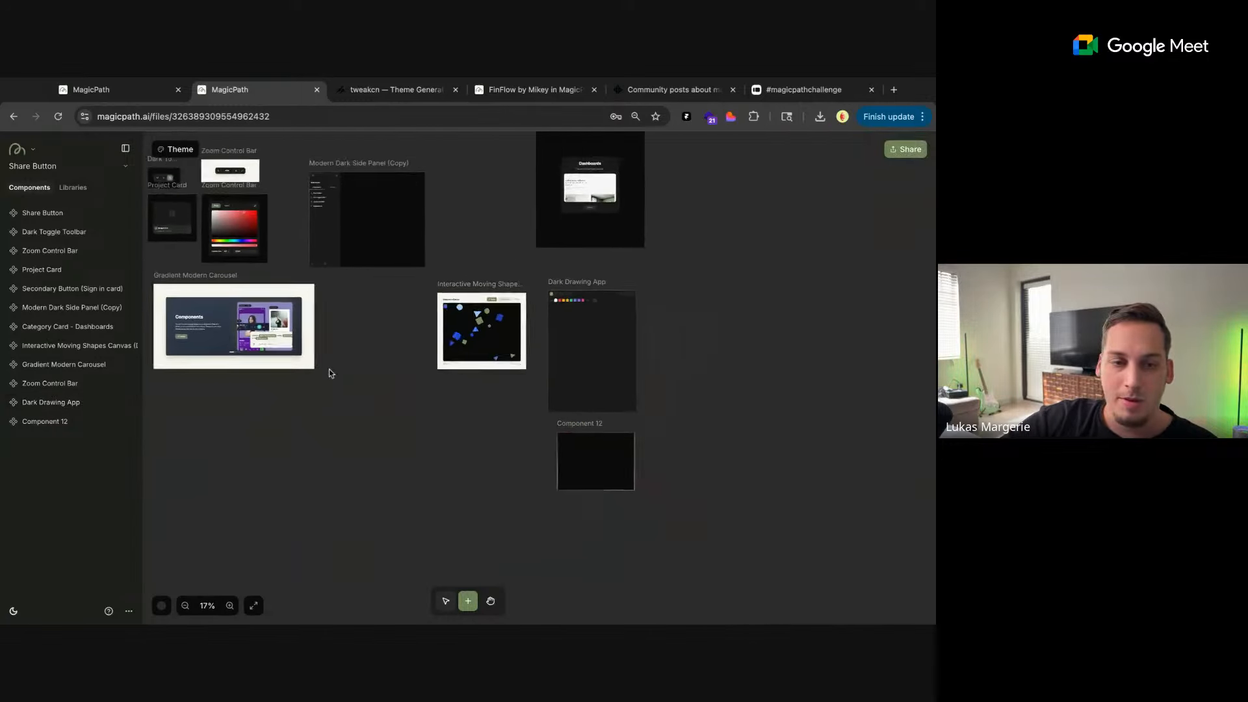
pyautogui.hscroll(-2, 329, 369)
pyautogui.scroll(1, 329, 369)
pyautogui.scroll(3, 275, 408)
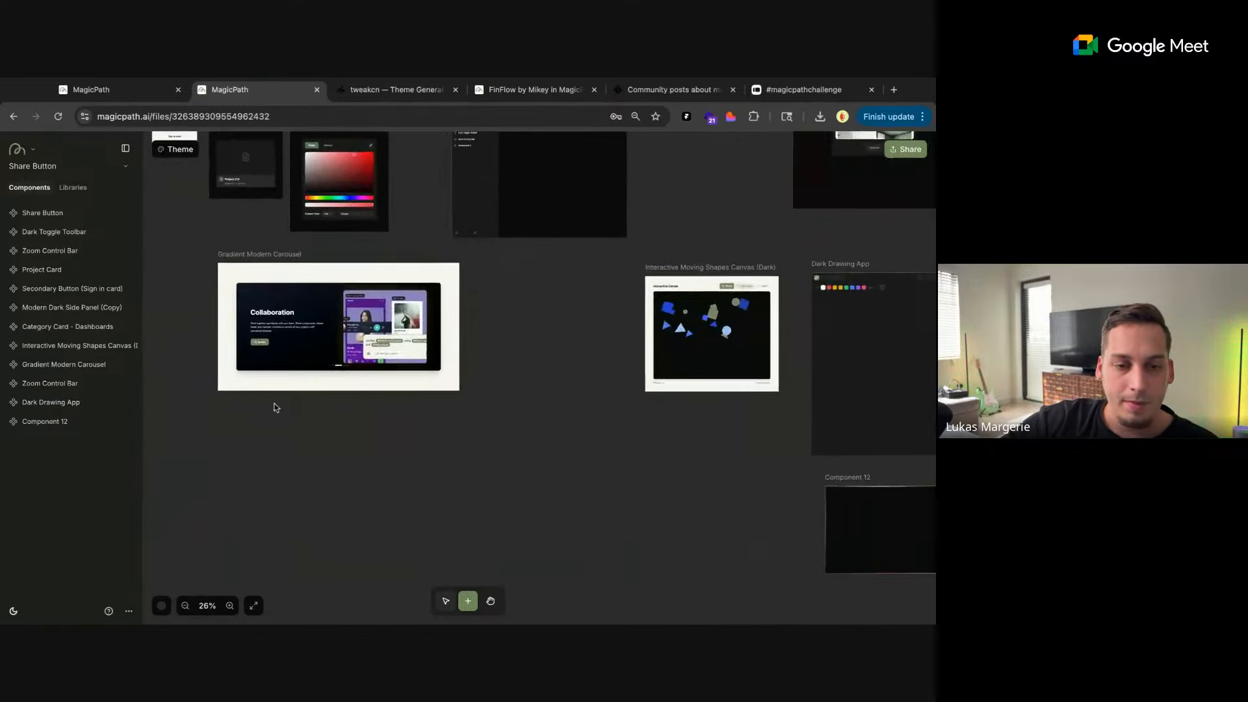
pyautogui.hscroll(-3, 276, 408)
pyautogui.scroll(3, 276, 408)
pyautogui.scroll(3, 308, 187)
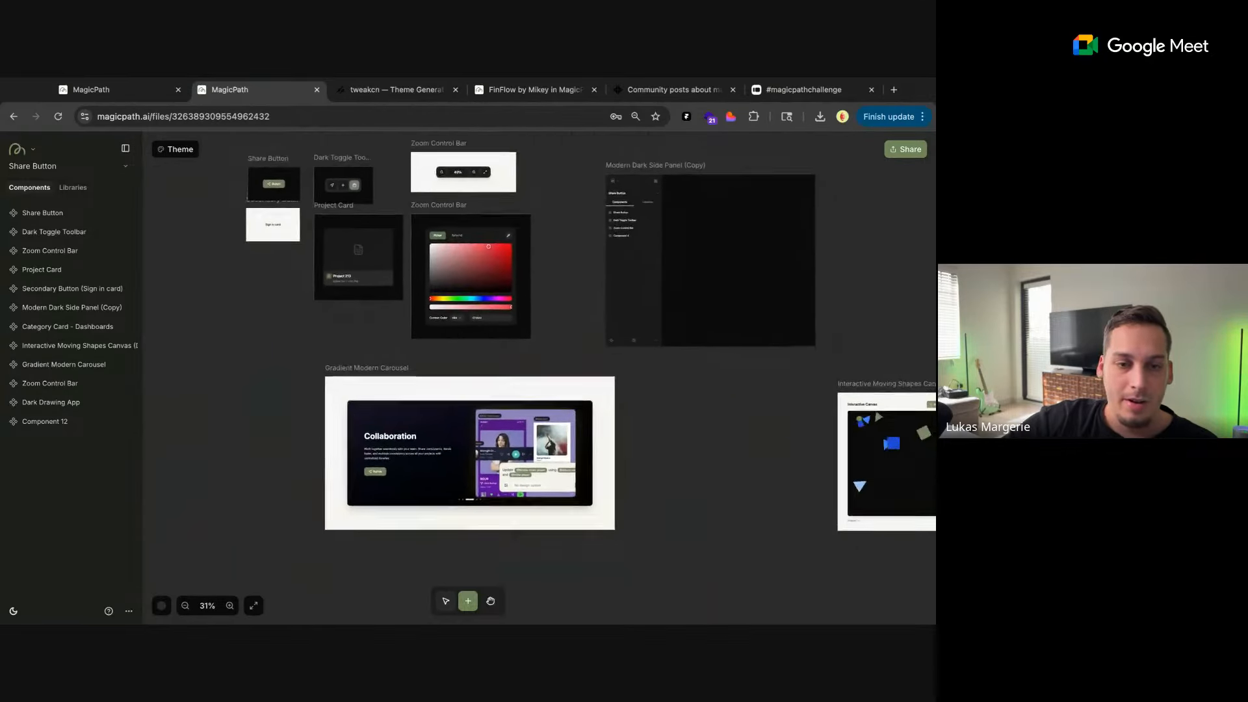
pyautogui.scroll(2, 307, 187)
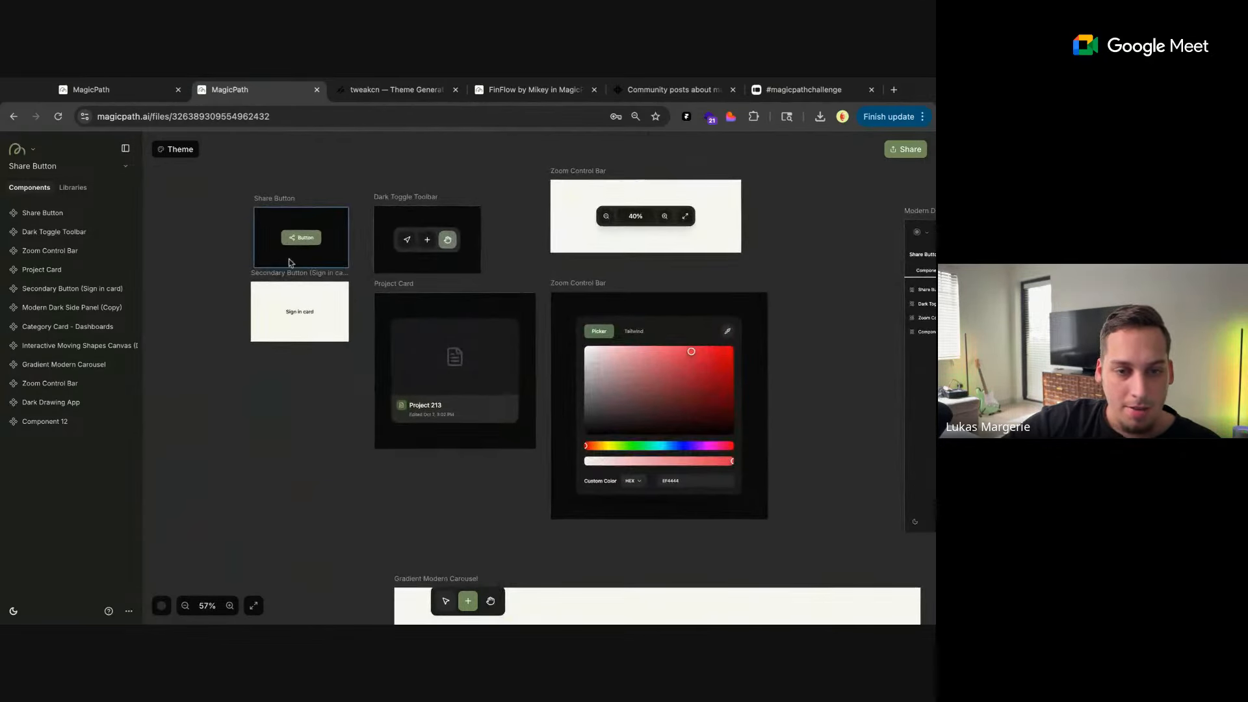
pyautogui.scroll(-3, 402, 482)
pyautogui.hscroll(1, 403, 483)
pyautogui.scroll(1, 403, 482)
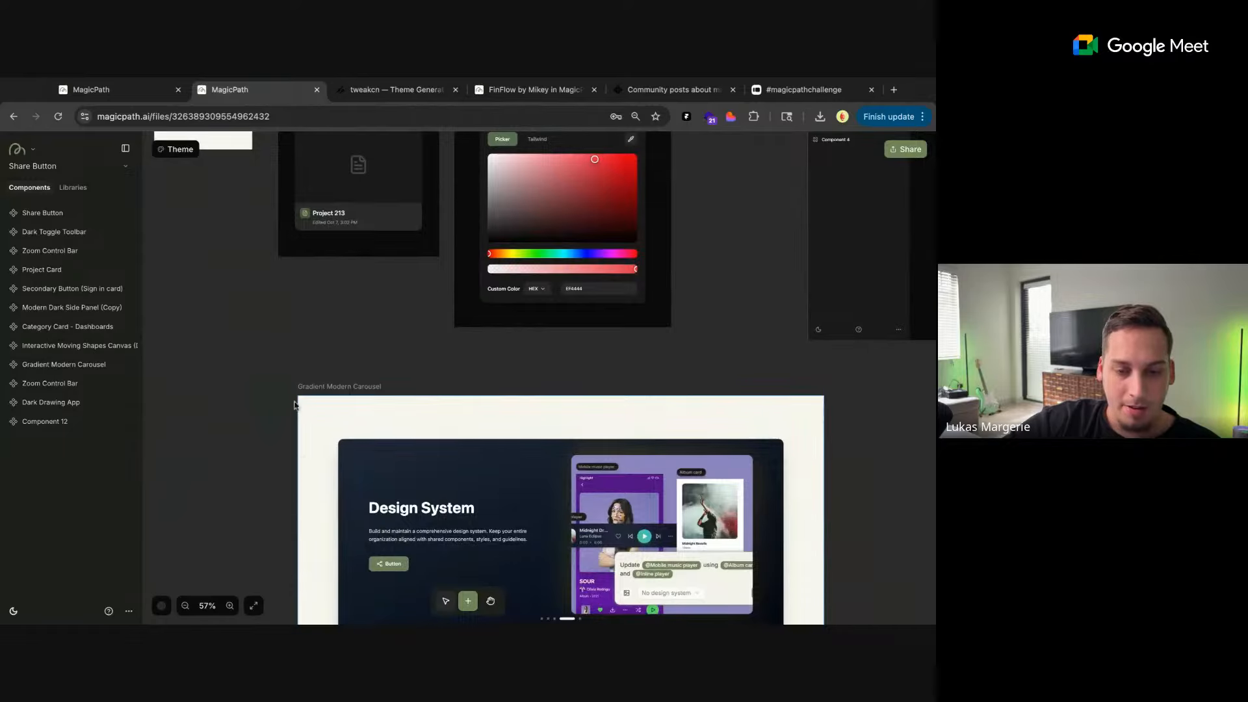
pyautogui.scroll(-4, 296, 356)
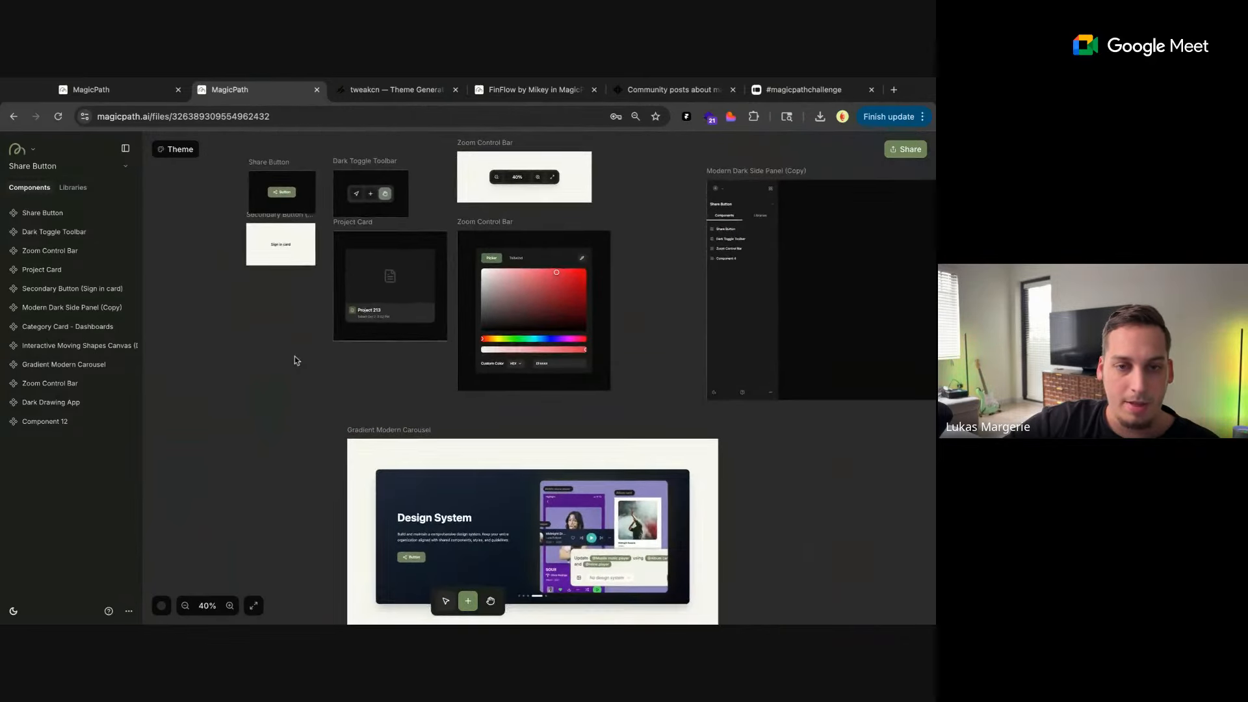
# Enlarge the Modern Drawing Canvas frame so its toolbar and drawing area fit inside, and deselect it
pyautogui.scroll(-5, 294, 356)
pyautogui.hscroll(5, 582, 395)
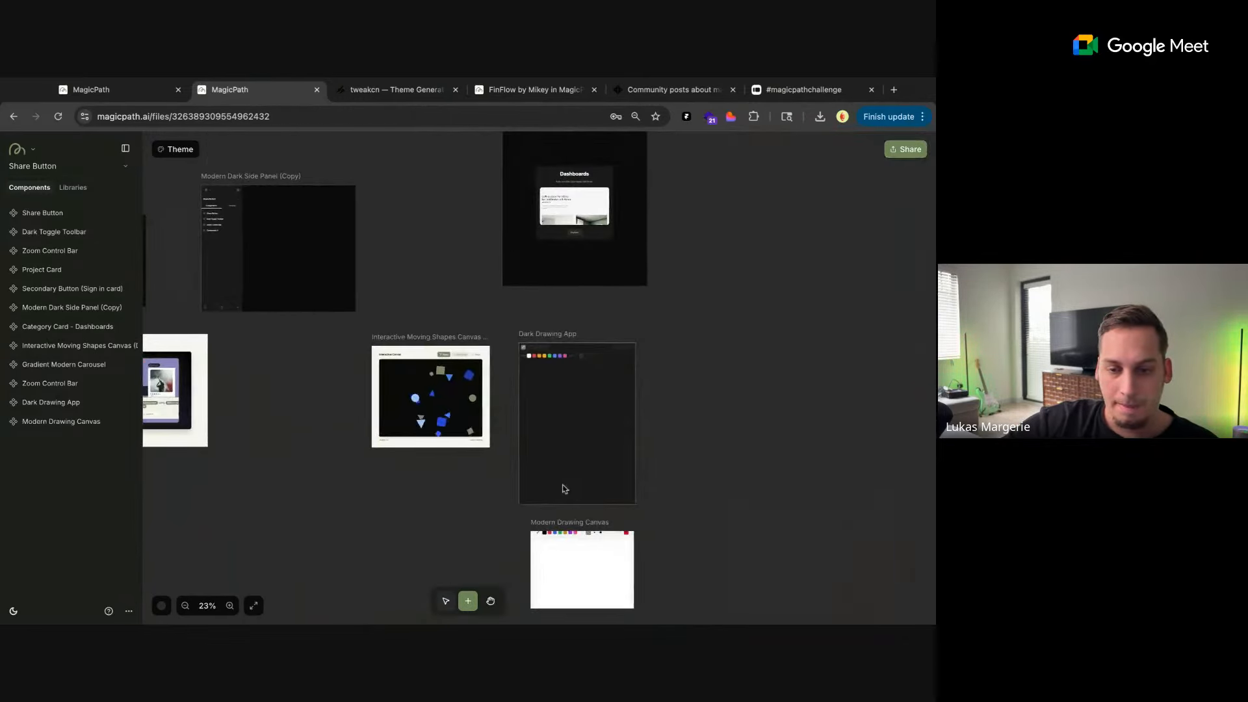
pyautogui.scroll(-2, 564, 488)
pyautogui.hscroll(1, 564, 488)
pyautogui.click(546, 514)
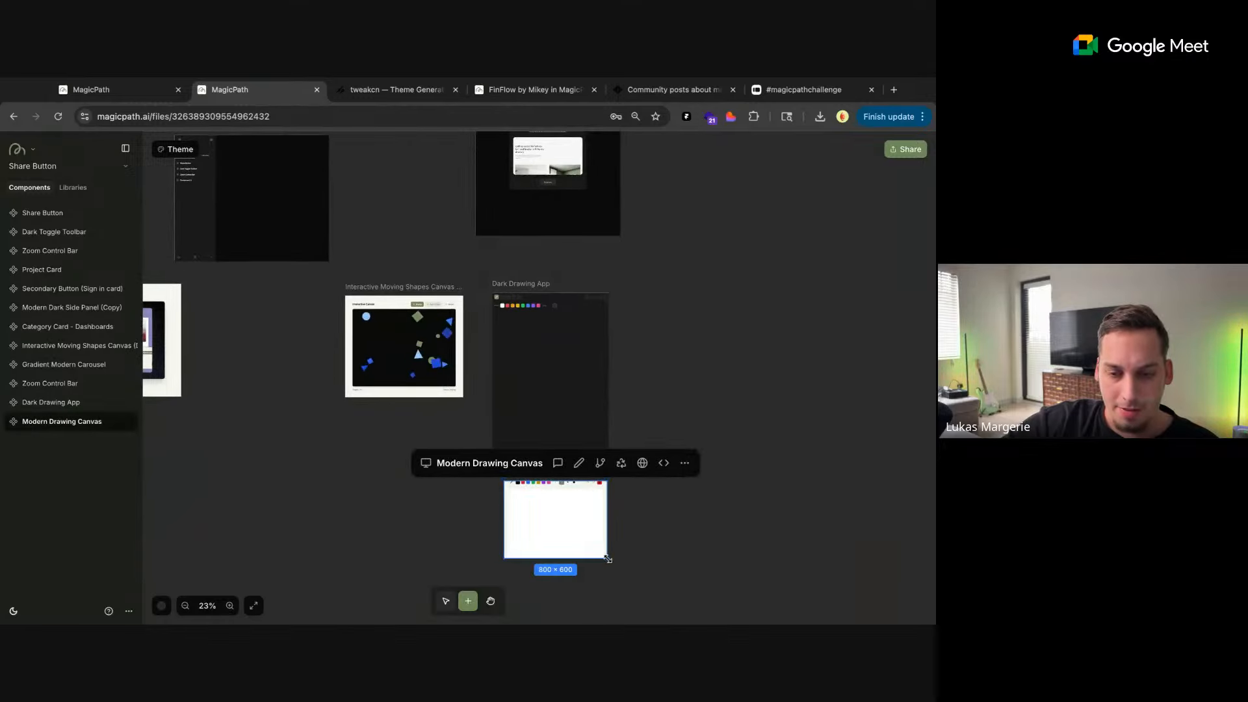
pyautogui.moveTo(606, 559); pyautogui.dragTo(633, 605)
pyautogui.click(668, 577)
pyautogui.scroll(1, 644, 529)
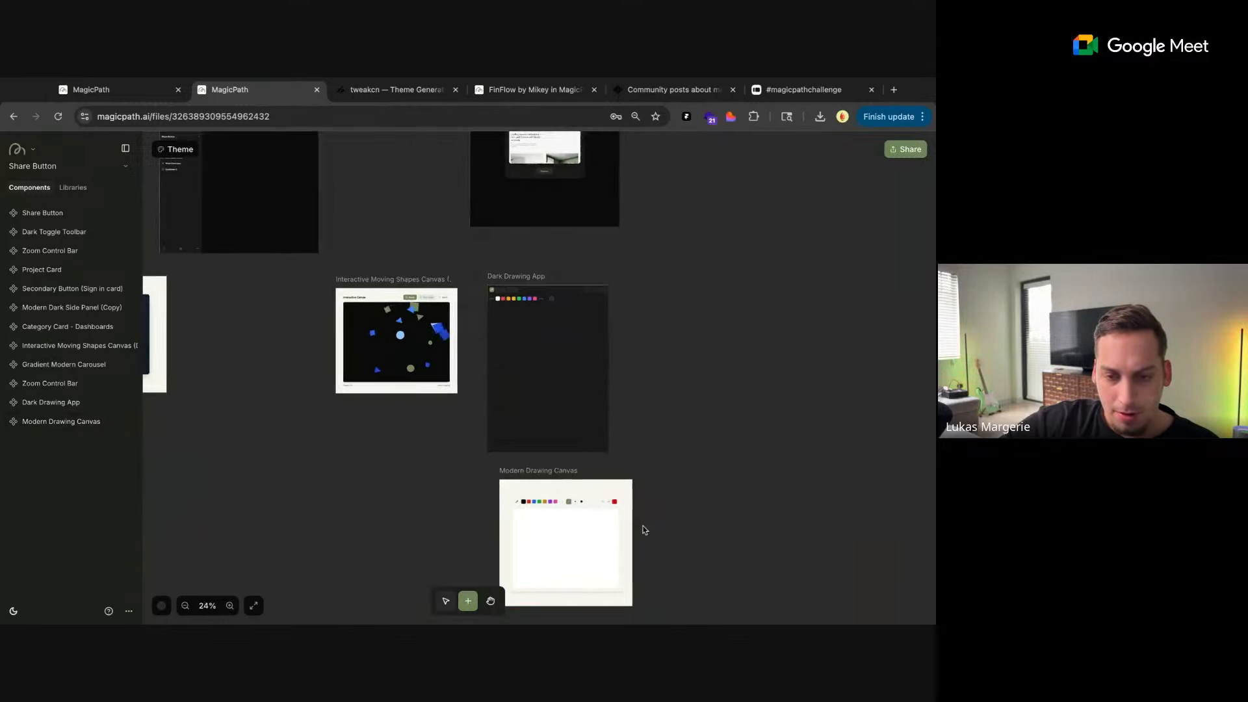
# Draw a winking face in the Modern Drawing Canvas with the thickest black brush, and clear the drawing
pyautogui.scroll(8, 643, 530)
pyautogui.click(534, 297)
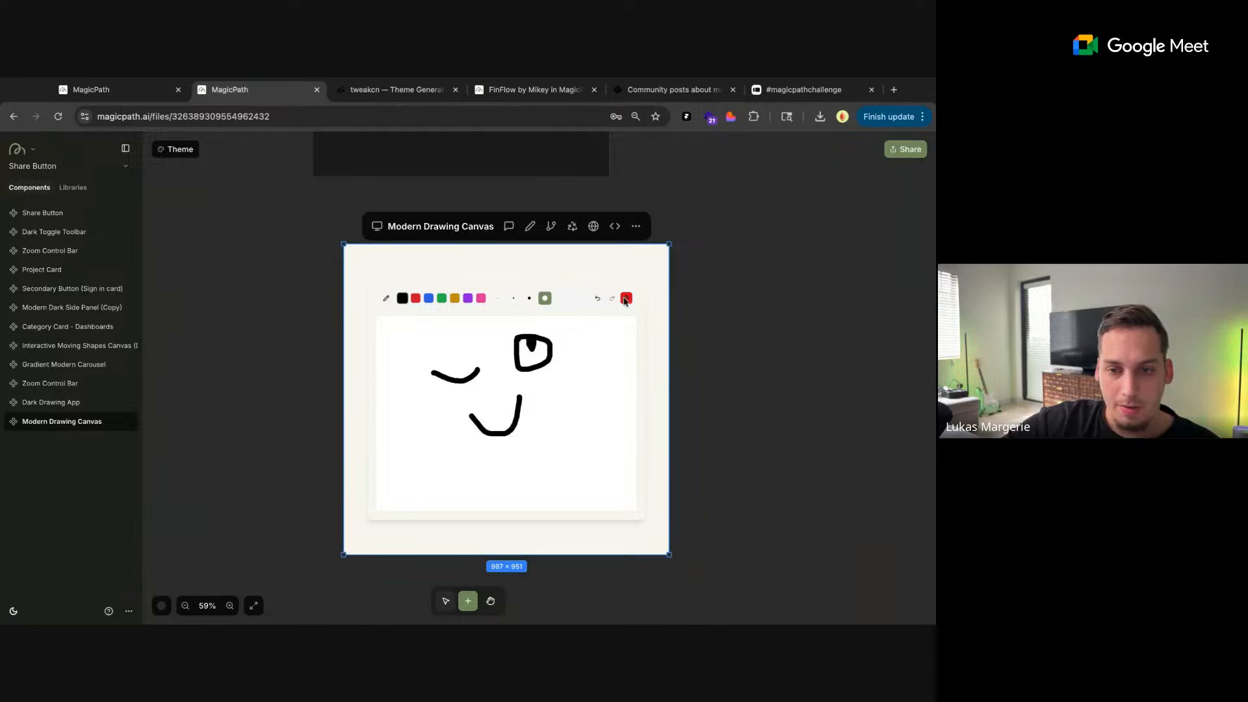
pyautogui.click(625, 299)
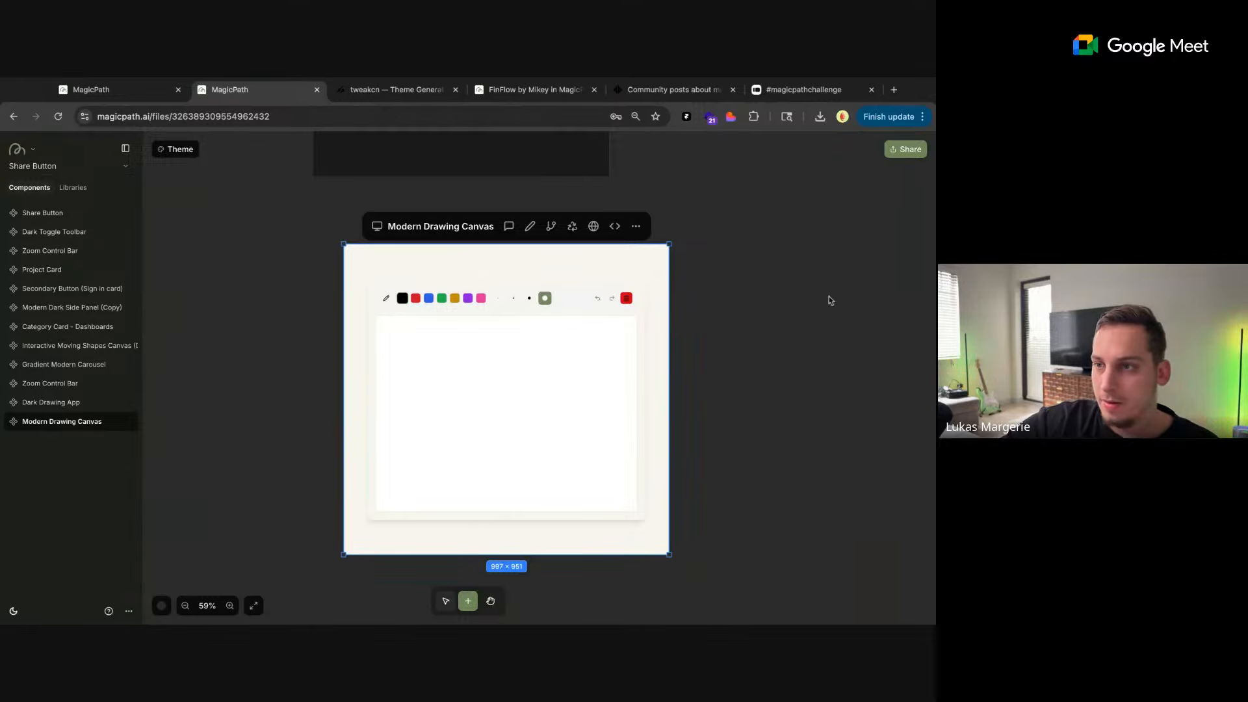
pyautogui.click(753, 187)
pyautogui.scroll(-3, 691, 246)
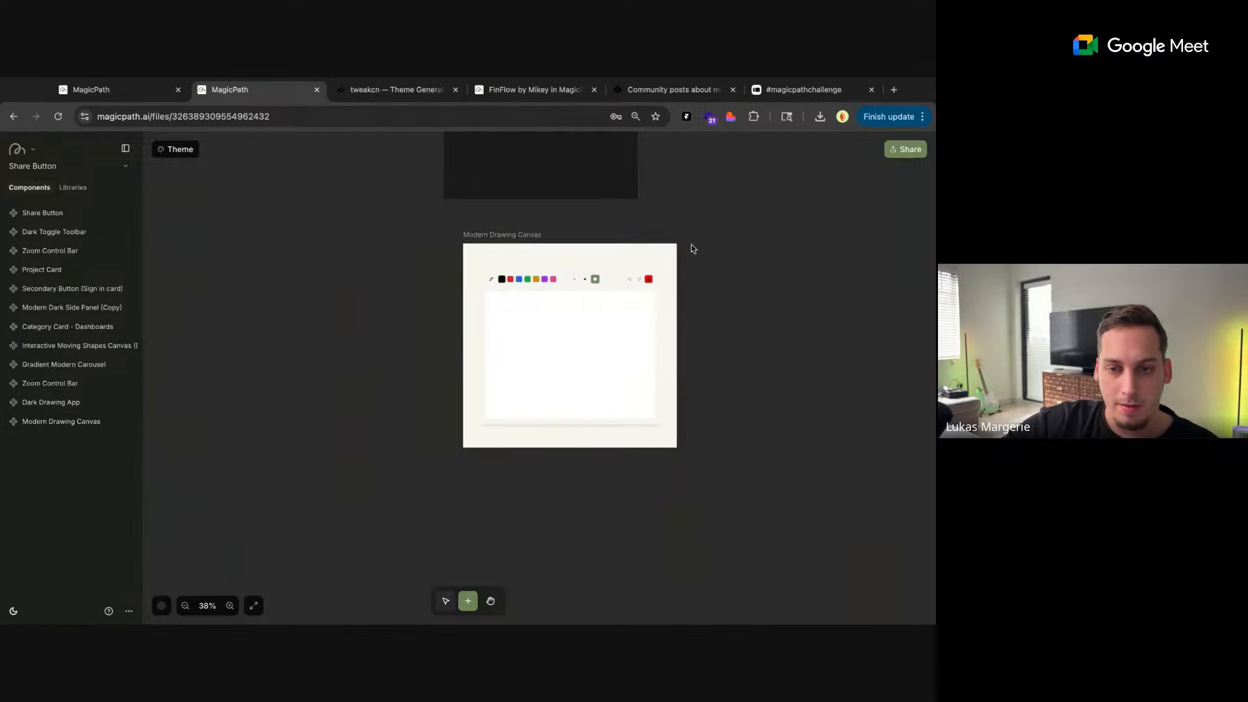
# Draw a white freehand face and a circle in the Dark Drawing App, and move its frame farther up from the Modern Drawing Canvas
pyautogui.scroll(6, 691, 246)
pyautogui.click(538, 308)
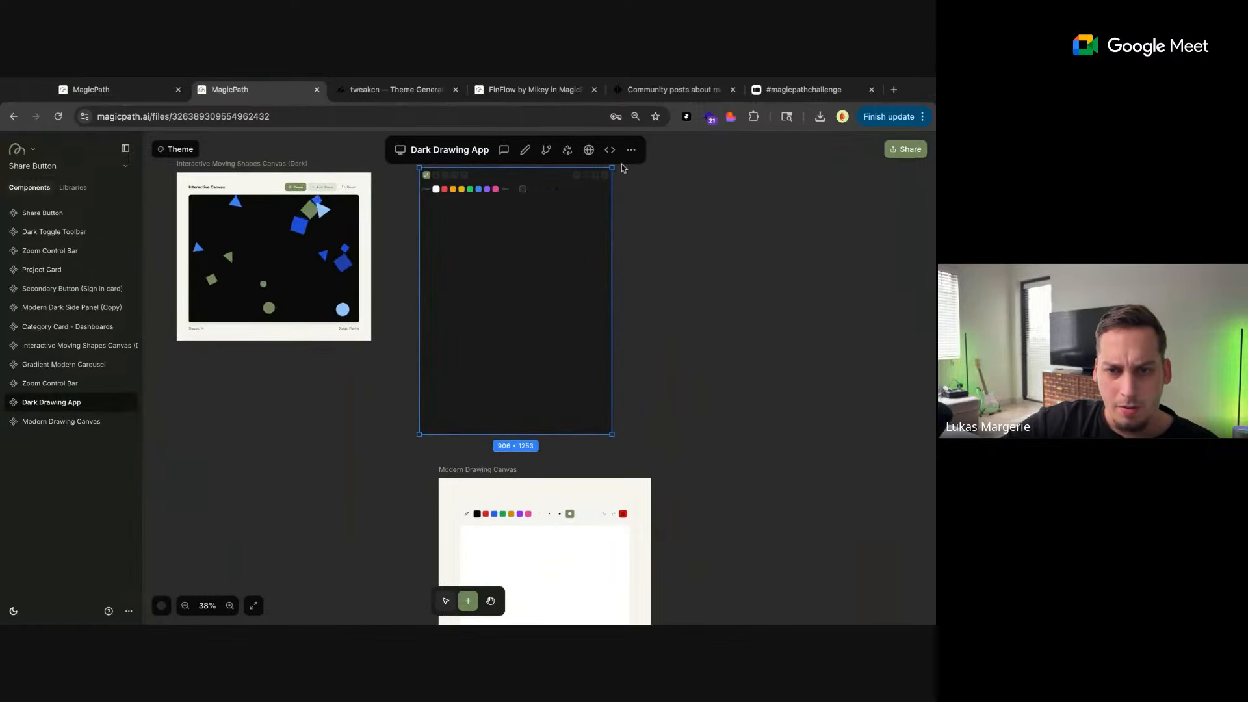
pyautogui.scroll(5, 618, 169)
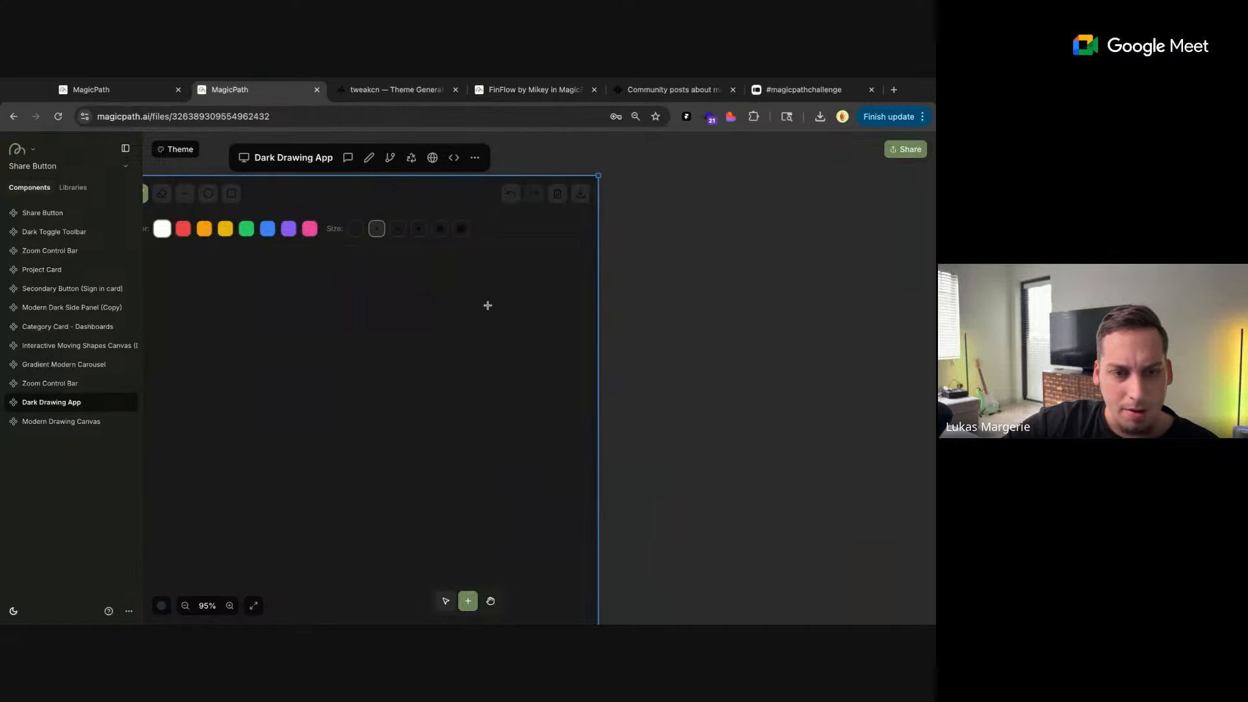
pyautogui.scroll(-4, 488, 307)
pyautogui.scroll(-1, 540, 311)
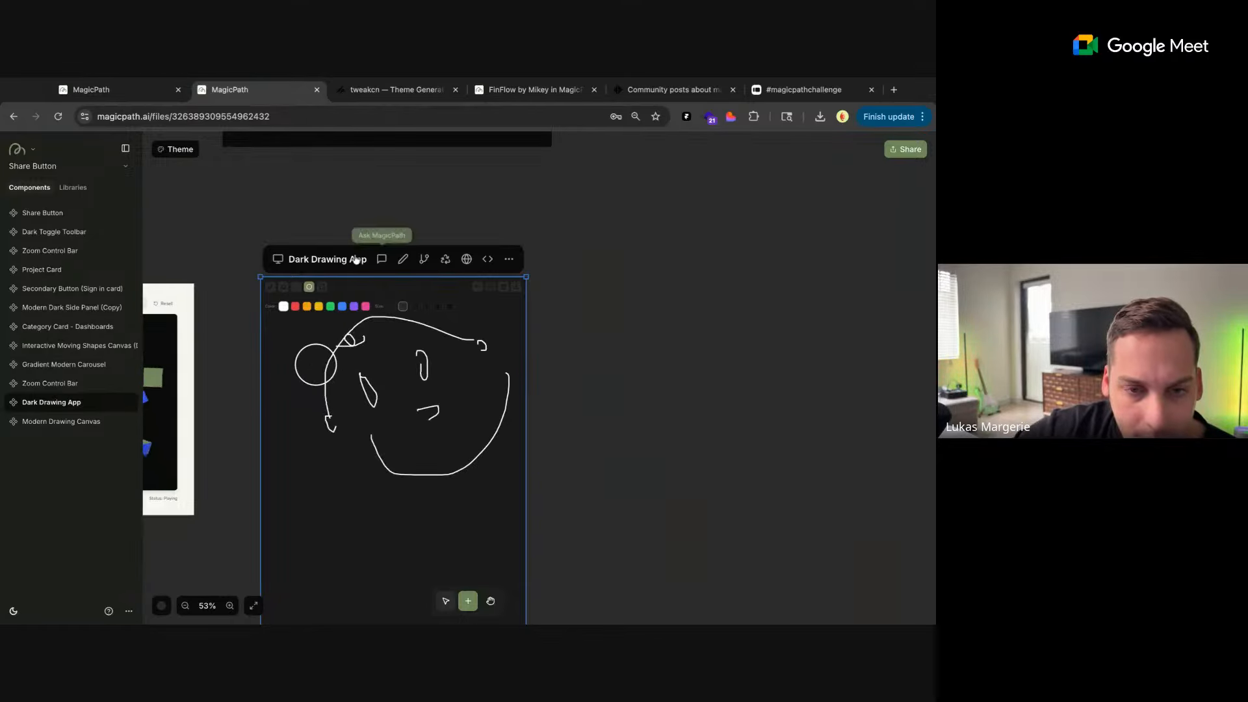
pyautogui.moveTo(288, 269)
pyautogui.mouseDown()
pyautogui.moveTo(347, 261)
pyautogui.moveTo(382, 194)
pyautogui.mouseUp()
pyautogui.scroll(-5, 590, 391)
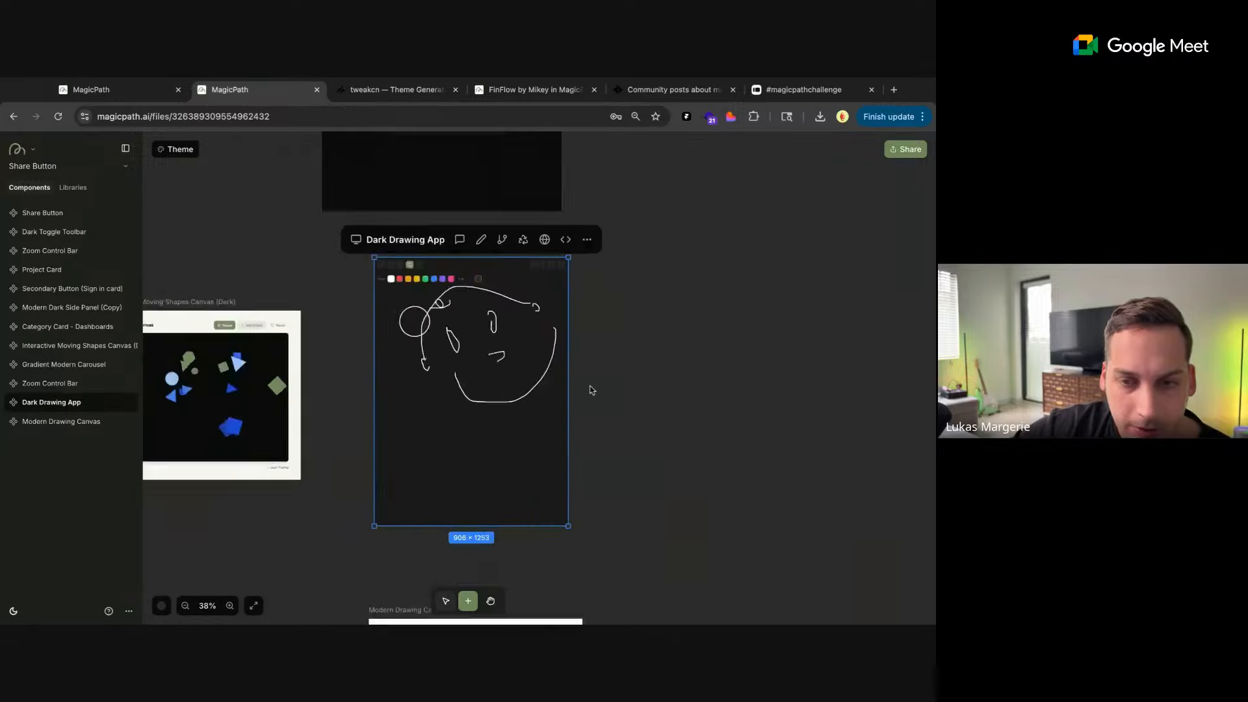
# Prompt the Modern Drawing Canvas's AI chat to "give the user the ability to take a picture with their camera and add the photo to the canvas"
pyautogui.scroll(-3, 609, 435)
pyautogui.scroll(3, 512, 440)
pyautogui.click(514, 445)
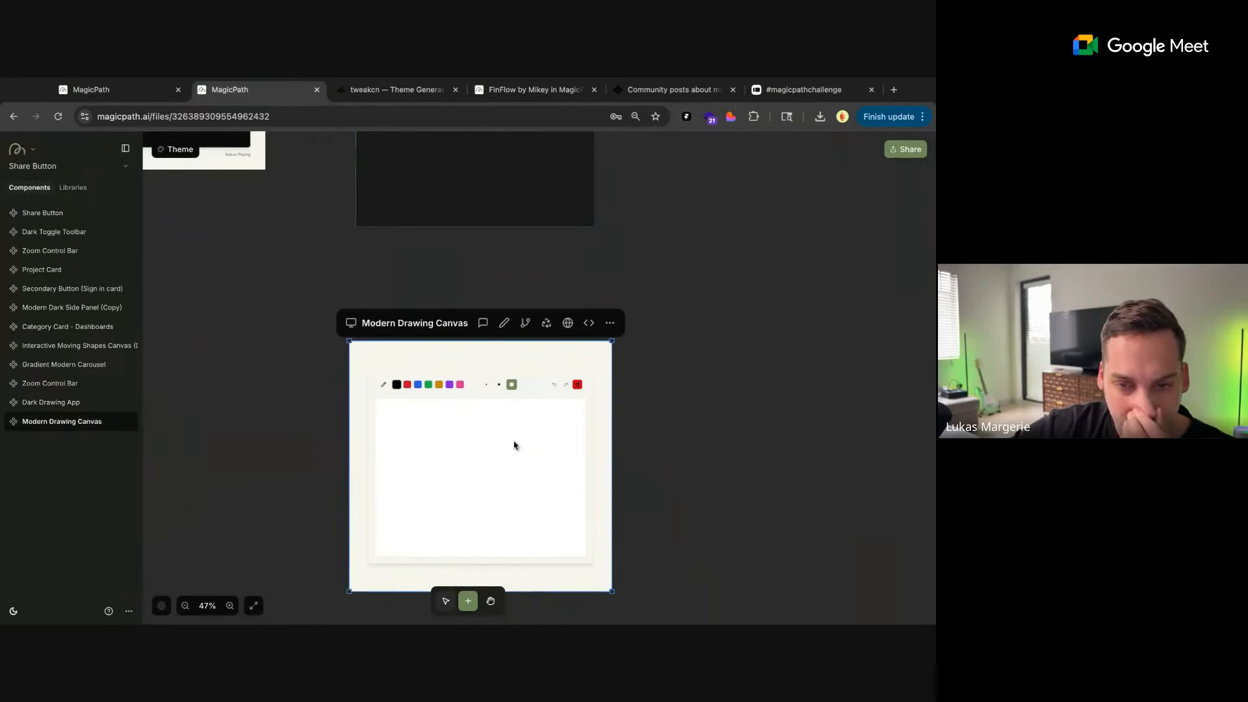
pyautogui.click(482, 322)
pyautogui.write('g')
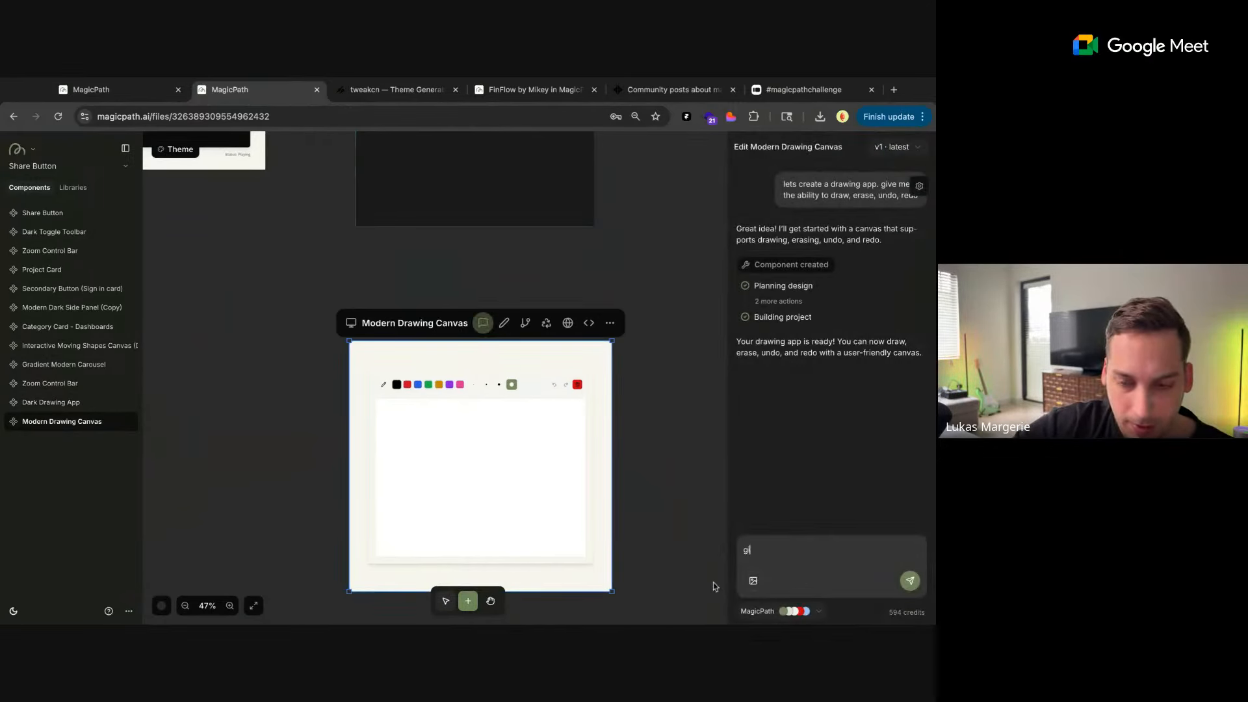
pyautogui.write('ive the user the ability to take a picture with th')
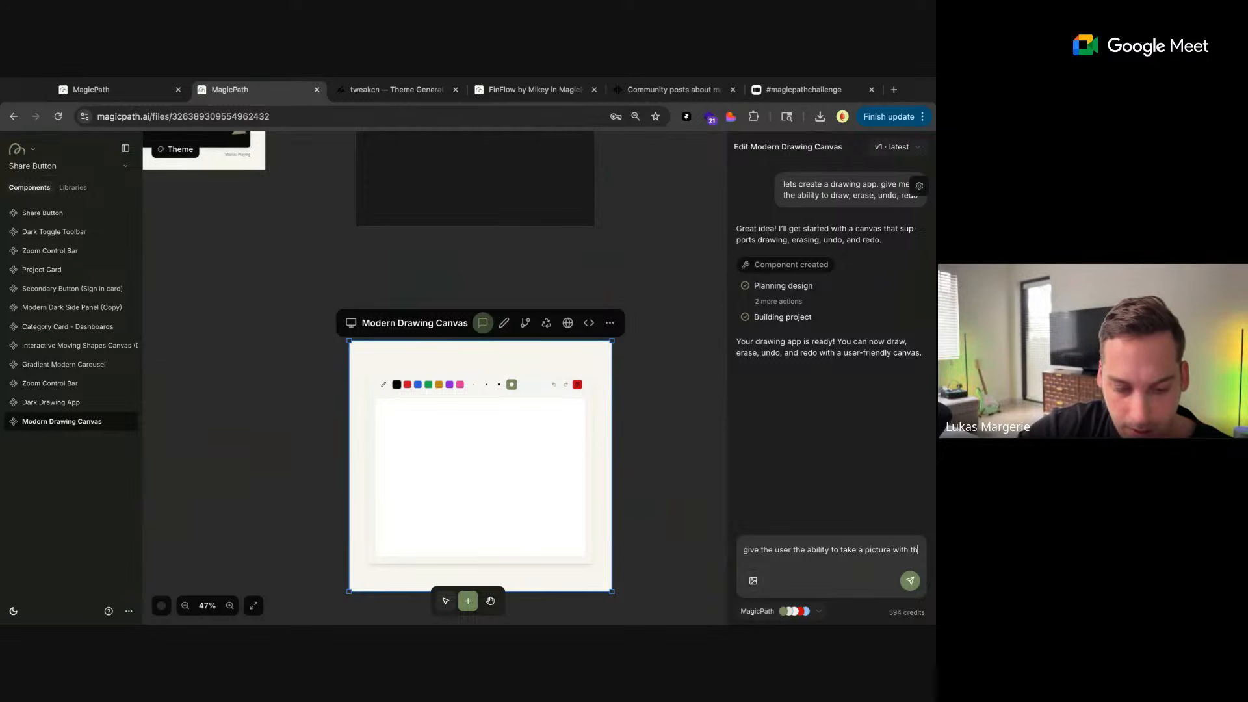
pyautogui.write('eir camera and add the photo')
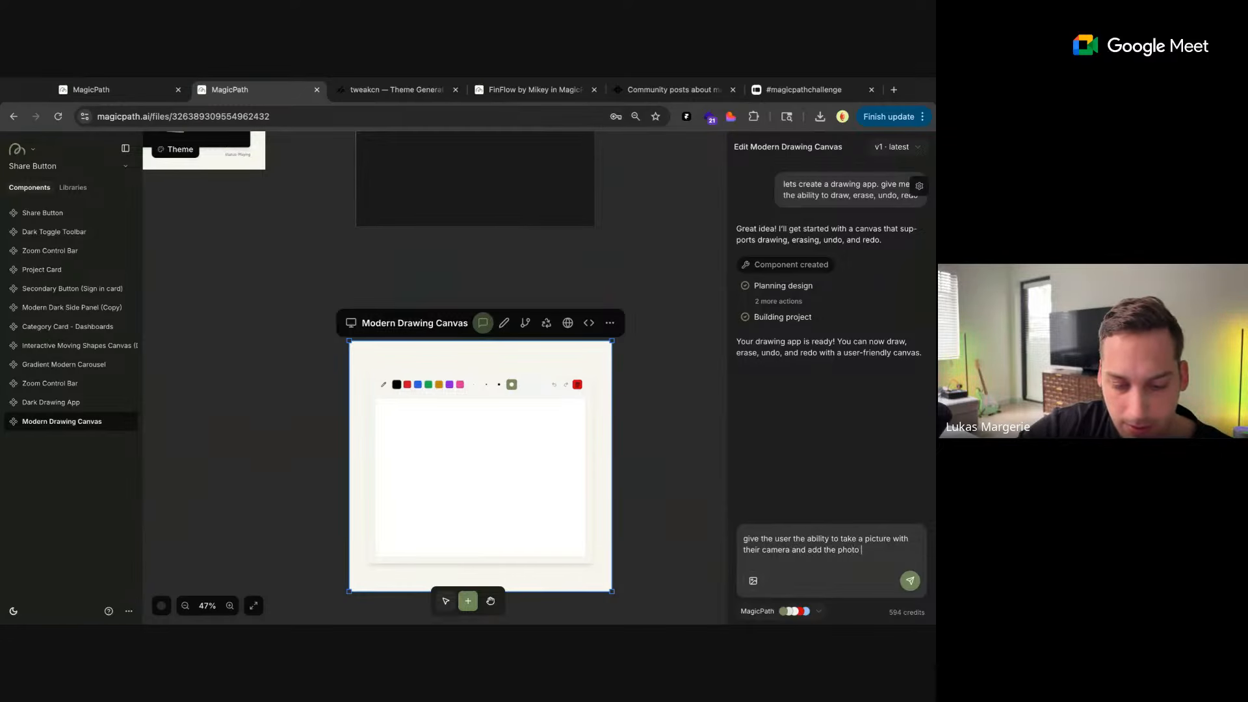
pyautogui.write('s')
pyautogui.press('Return')
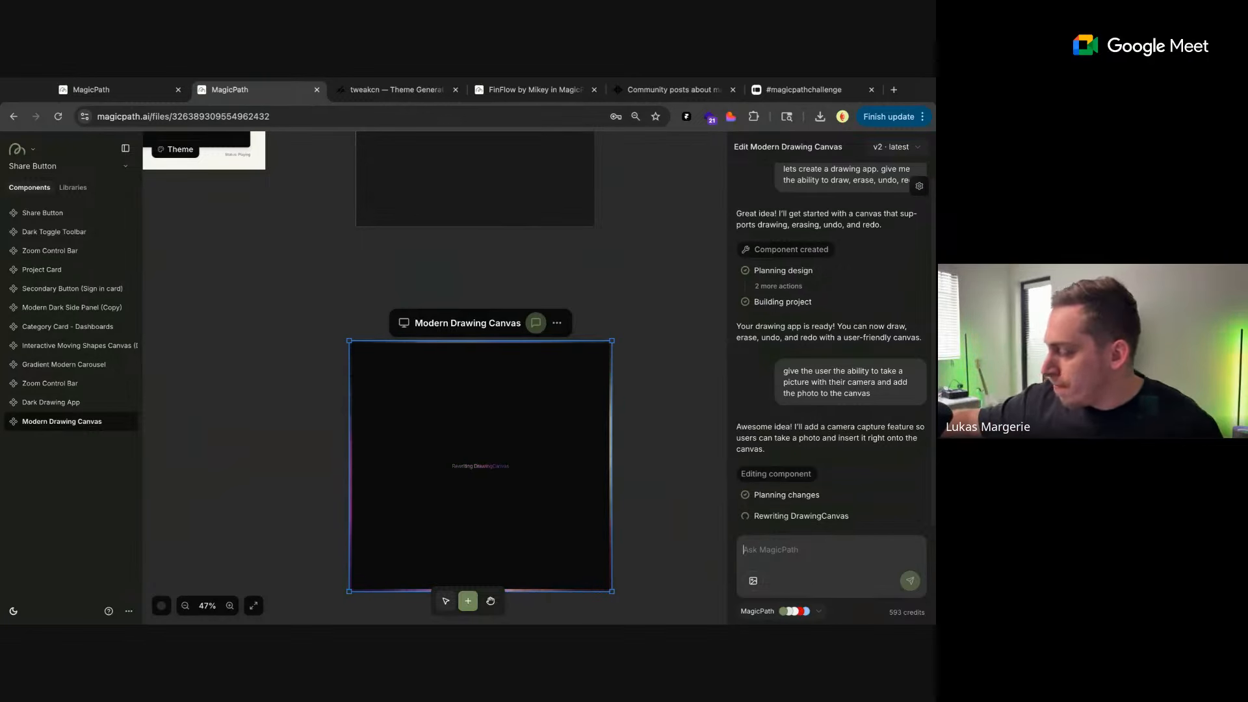
pyautogui.click(621, 321)
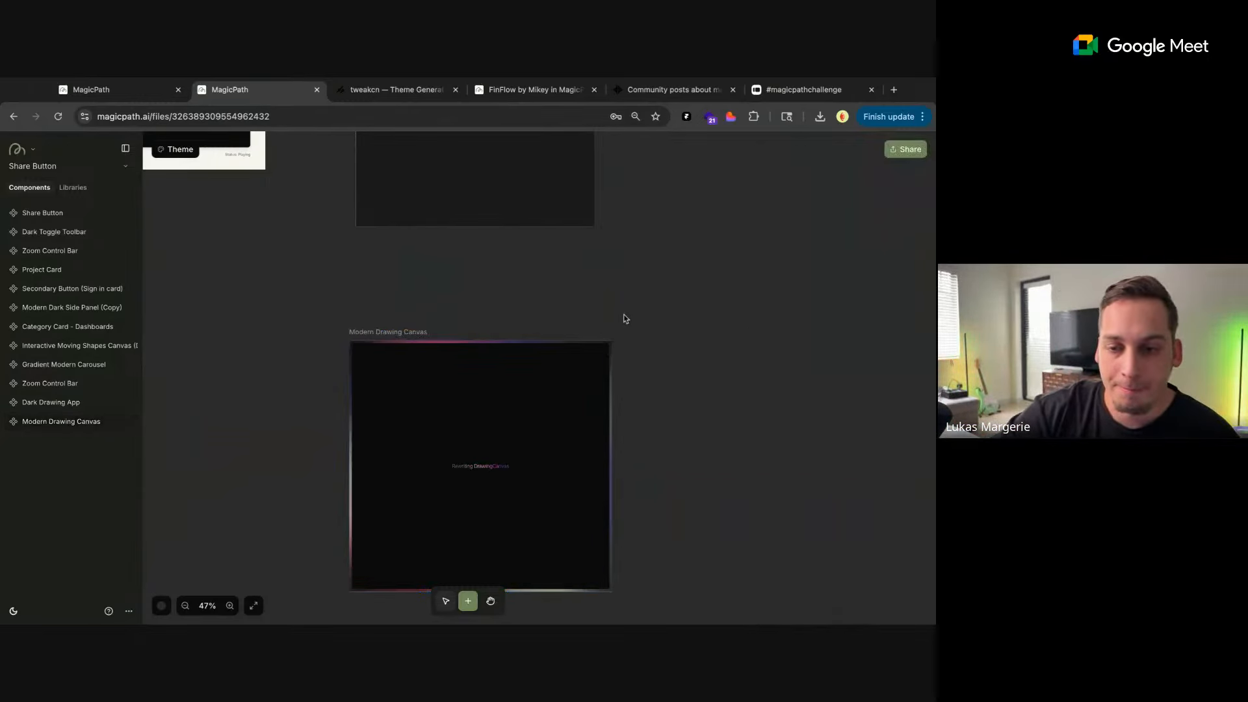
# Draw a rectangle below the circle in the Dark Drawing App, plus two horizontal and two vertical straight lines across the face
pyautogui.scroll(-5, 614, 316)
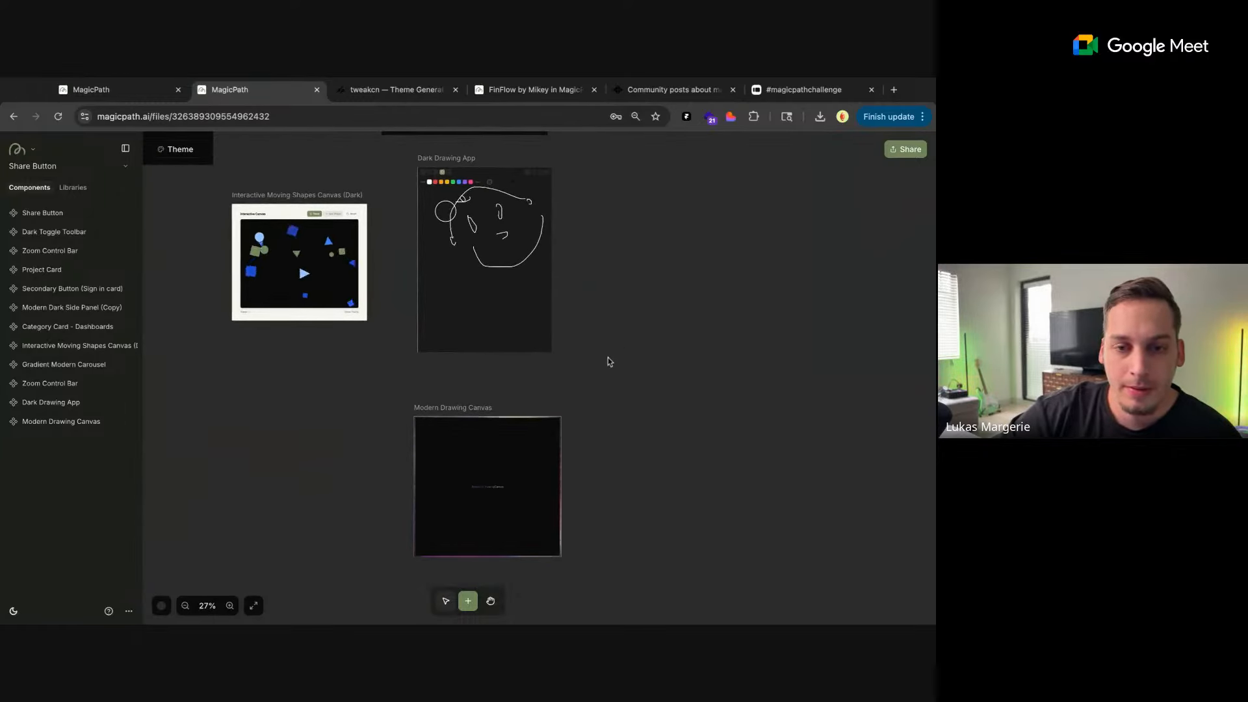
pyautogui.scroll(3, 434, 175)
pyautogui.scroll(5, 435, 174)
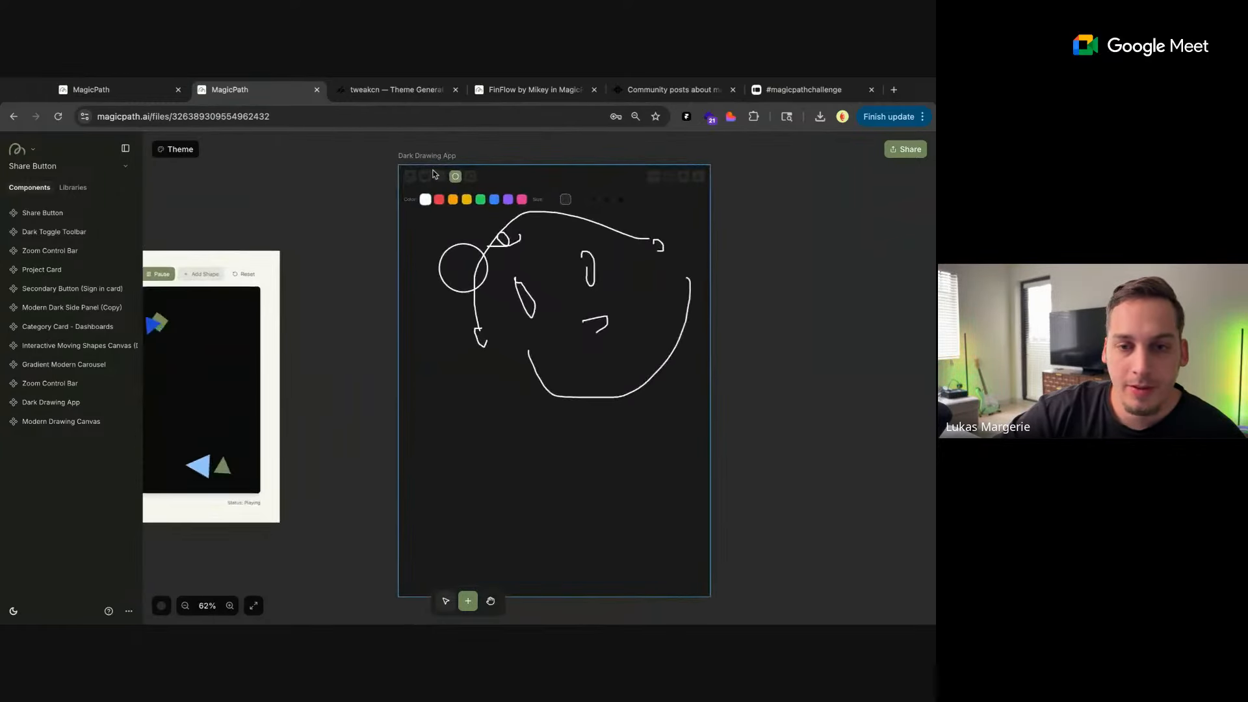
pyautogui.click(444, 285)
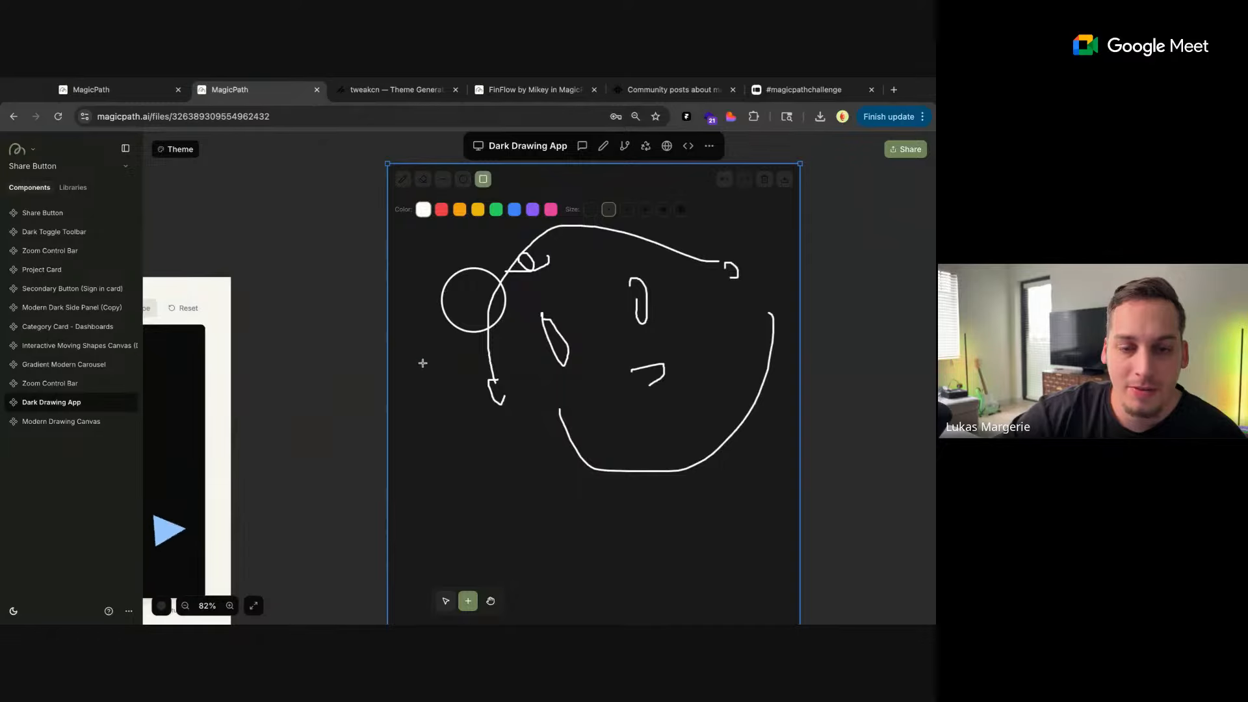
pyautogui.moveTo(421, 362); pyautogui.dragTo(484, 436)
pyautogui.click(443, 179)
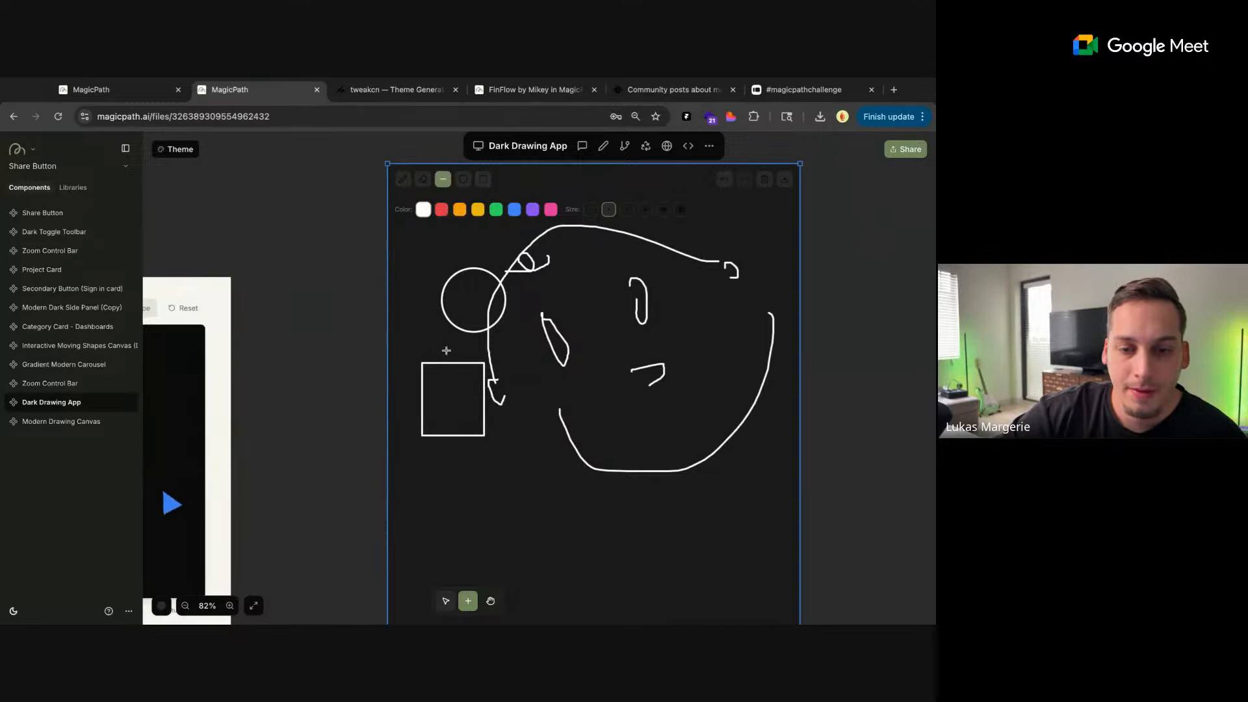
pyautogui.moveTo(574, 350); pyautogui.dragTo(446, 350)
pyautogui.moveTo(556, 379)
pyautogui.mouseDown()
pyautogui.moveTo(555, 565)
pyautogui.moveTo(744, 536)
pyautogui.mouseUp()
pyautogui.moveTo(685, 488); pyautogui.dragTo(685, 592)
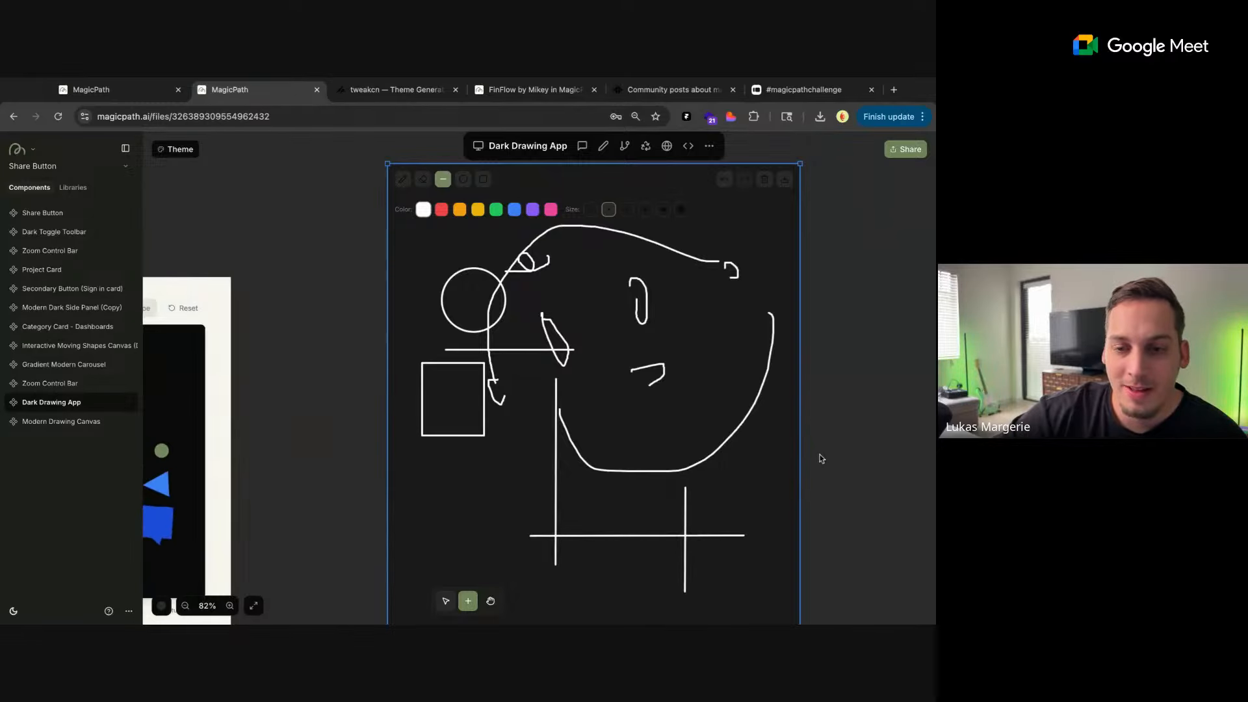
# Erase parts of the face's upper outline in the Dark Drawing App, first with the current eraser size and with the largest one
pyautogui.scroll(-3, 594, 302)
pyautogui.click(457, 233)
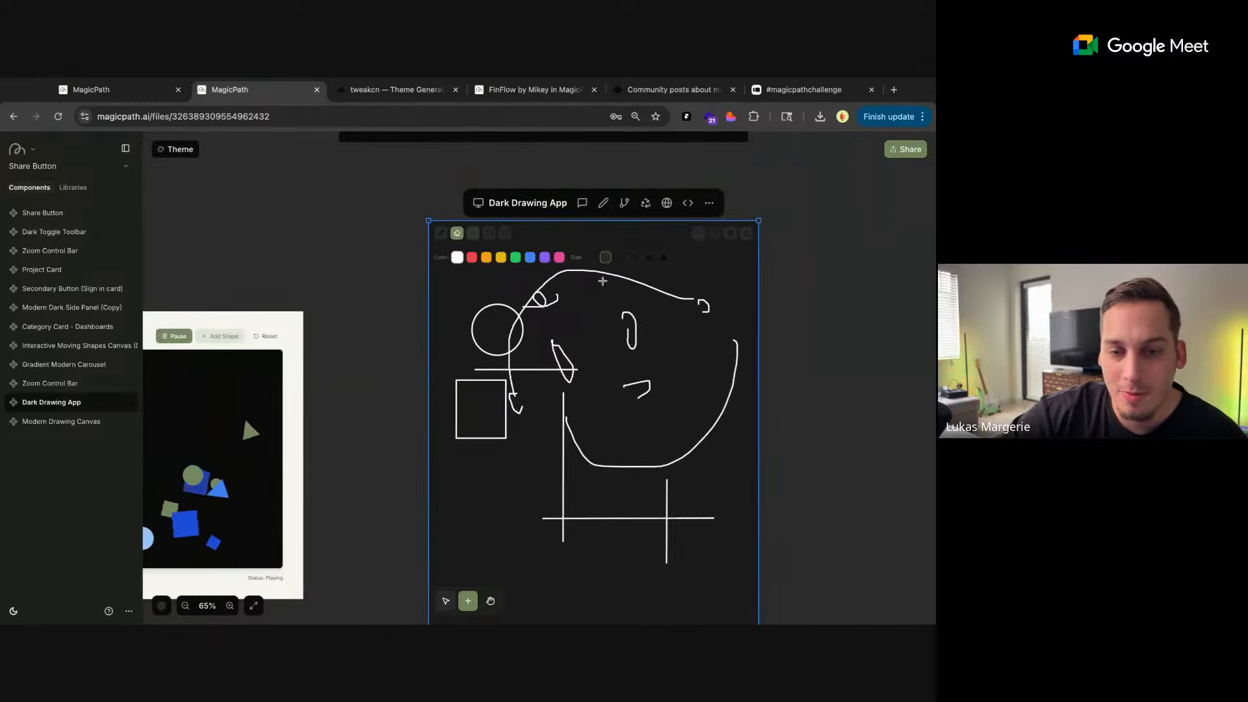
pyautogui.moveTo(602, 279)
pyautogui.mouseDown()
pyautogui.moveTo(642, 284)
pyautogui.moveTo(626, 284)
pyautogui.mouseUp()
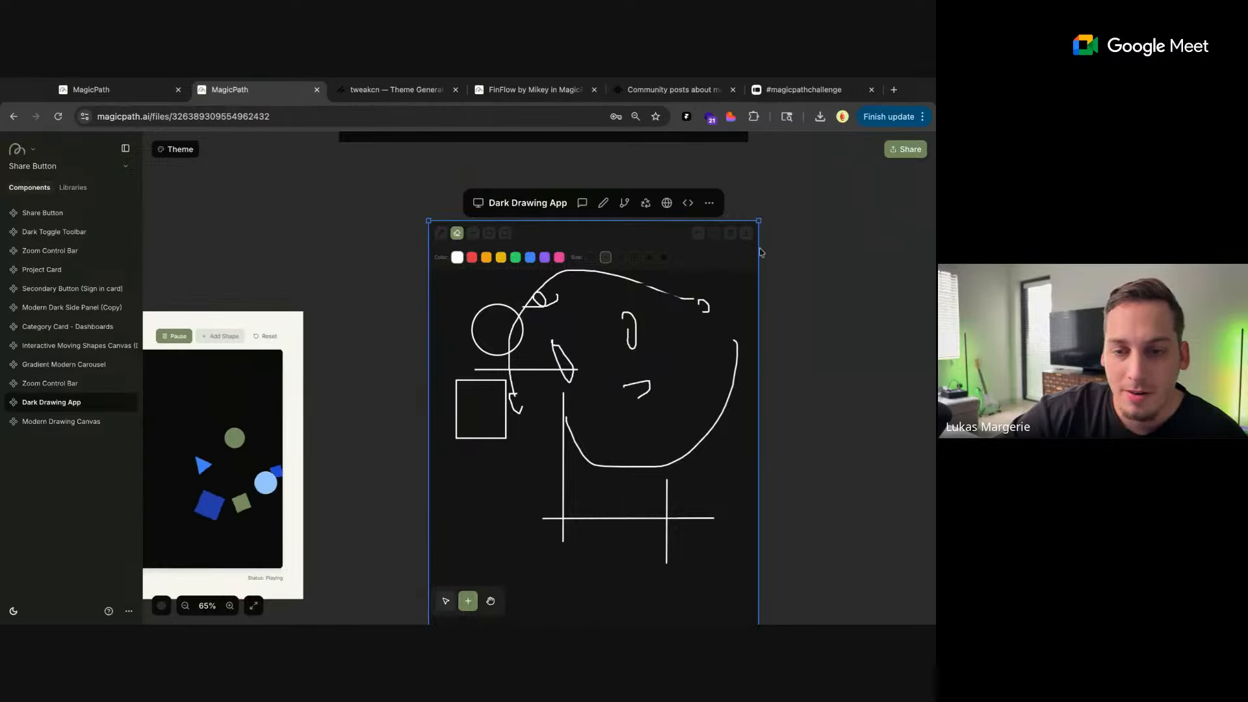
pyautogui.click(664, 258)
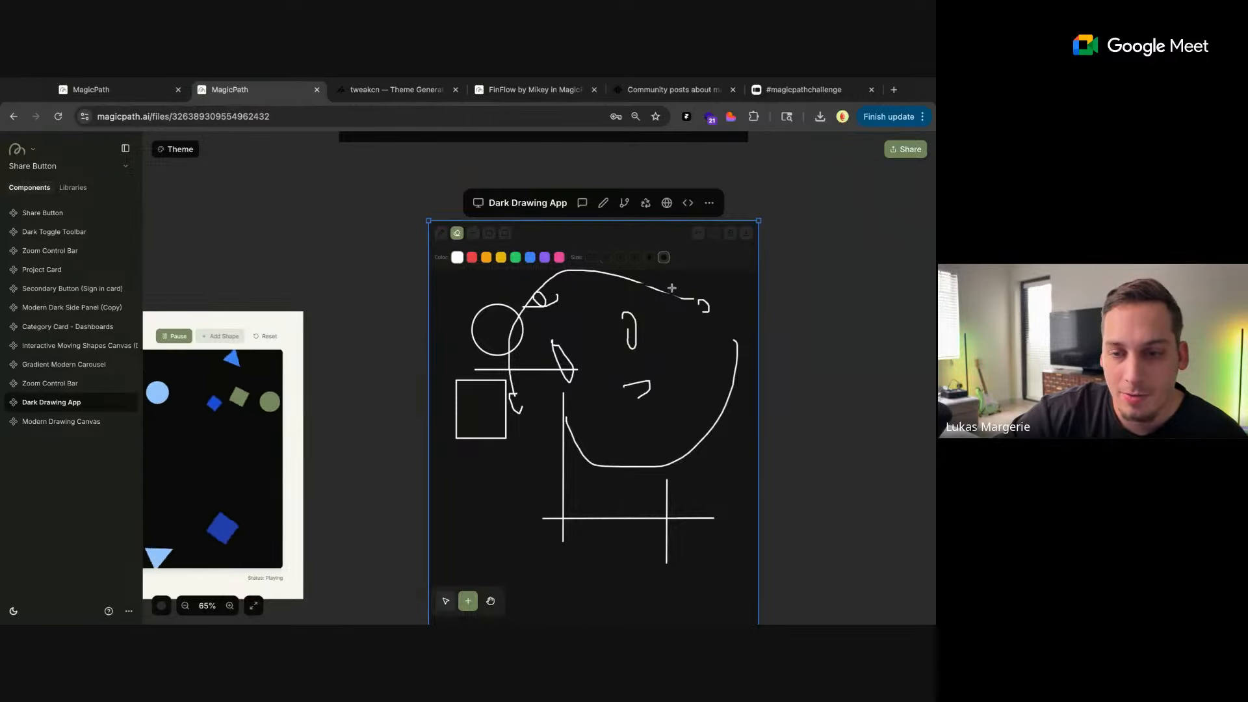
pyautogui.moveTo(674, 293)
pyautogui.mouseDown()
pyautogui.moveTo(696, 299)
pyautogui.moveTo(672, 288)
pyautogui.mouseUp()
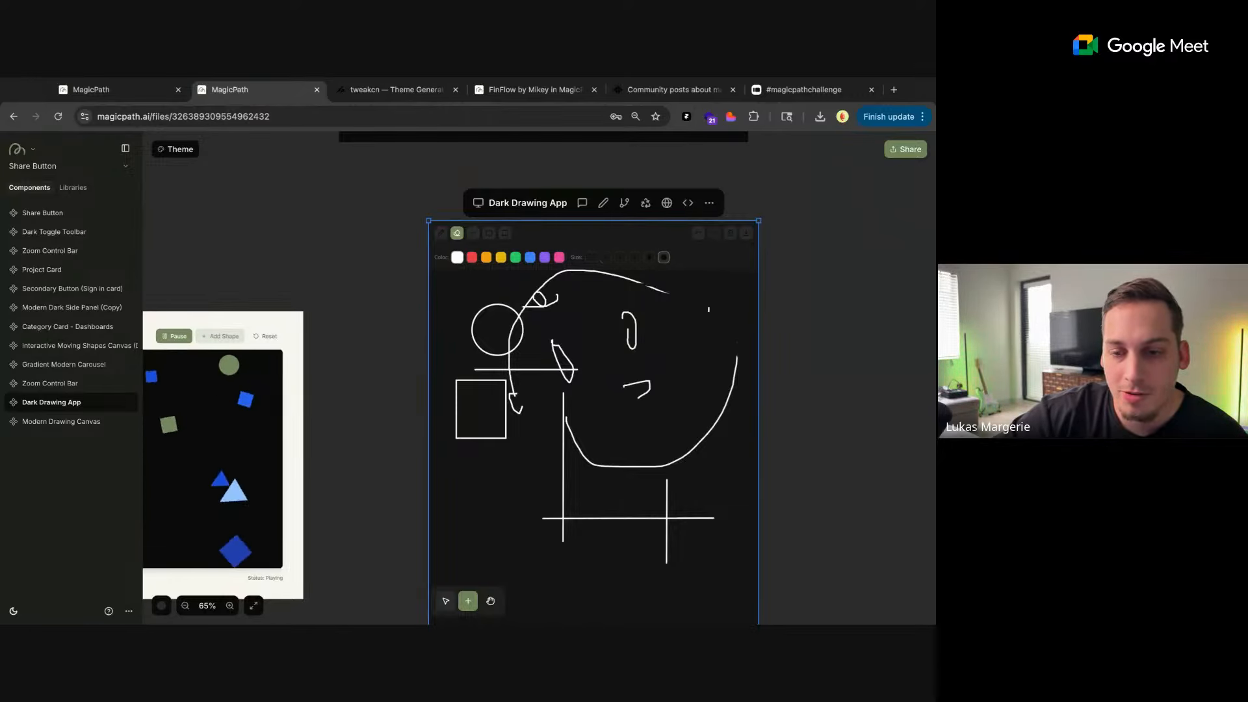
pyautogui.moveTo(738, 346); pyautogui.dragTo(711, 349)
# Draw one horizontal and two vertical straight lines at the largest size over the face's lower part, and deselect the Dark Drawing App
pyautogui.click(473, 232)
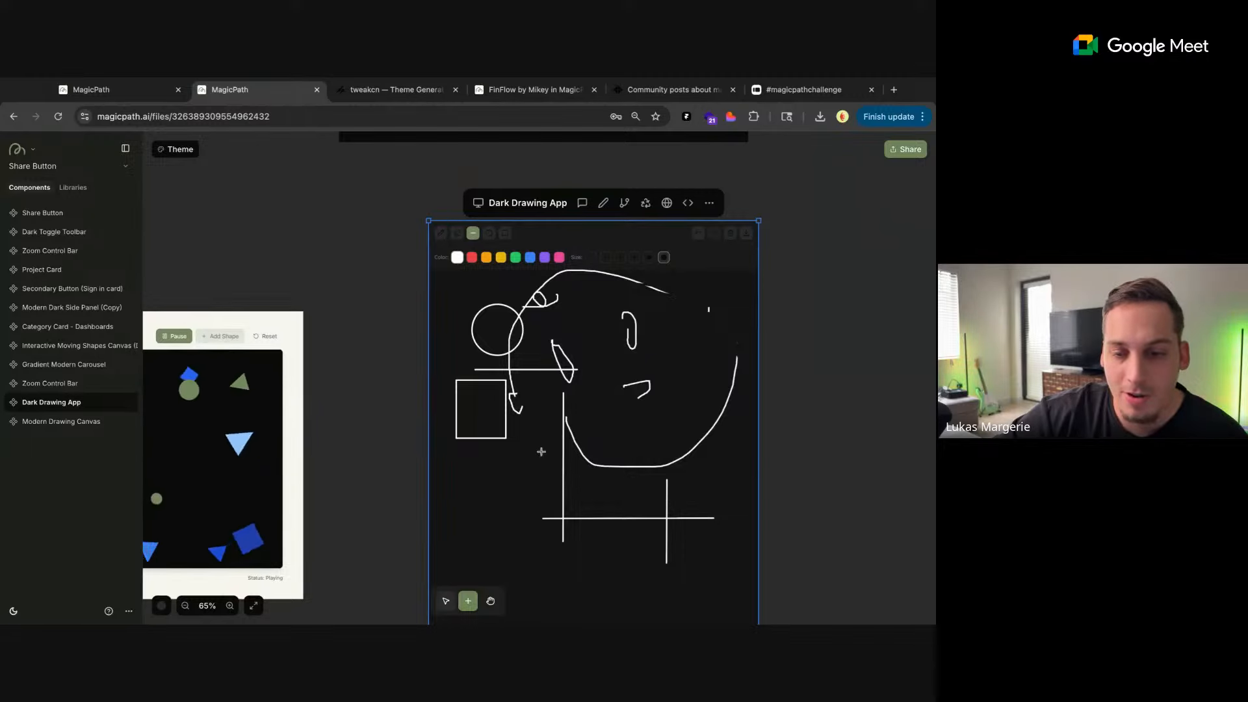
pyautogui.moveTo(530, 445); pyautogui.dragTo(706, 444)
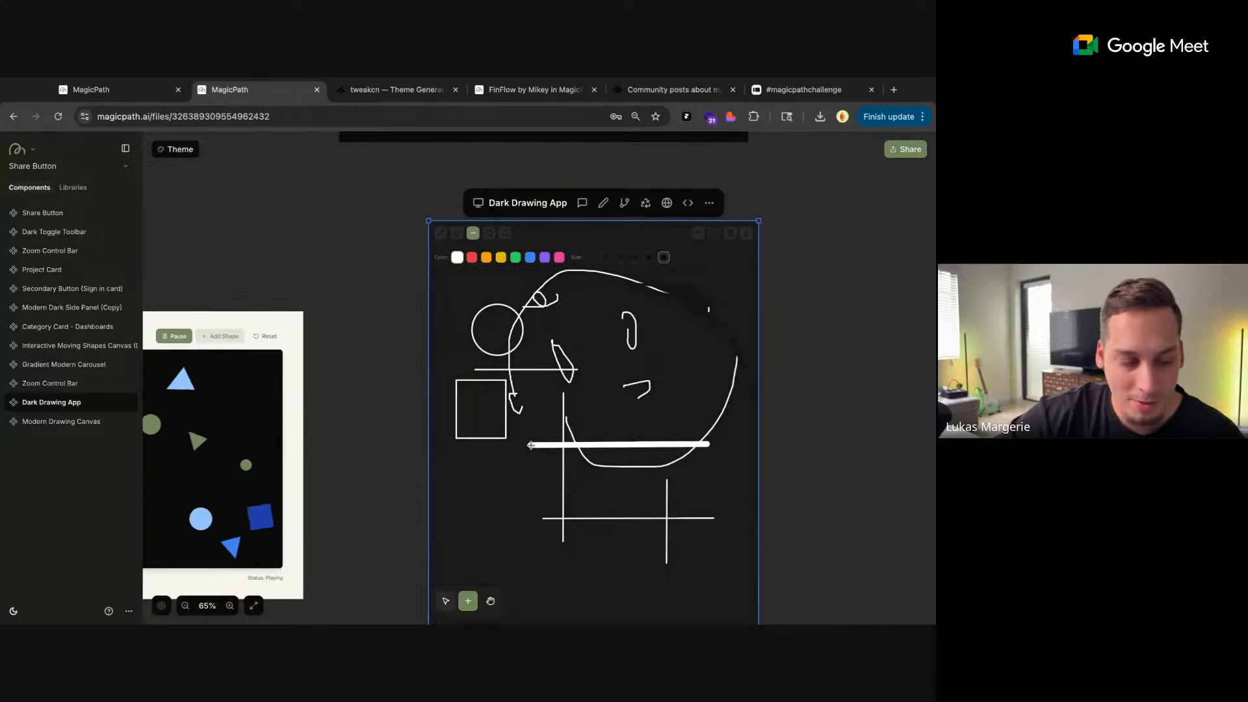
pyautogui.moveTo(671, 382); pyautogui.dragTo(669, 520)
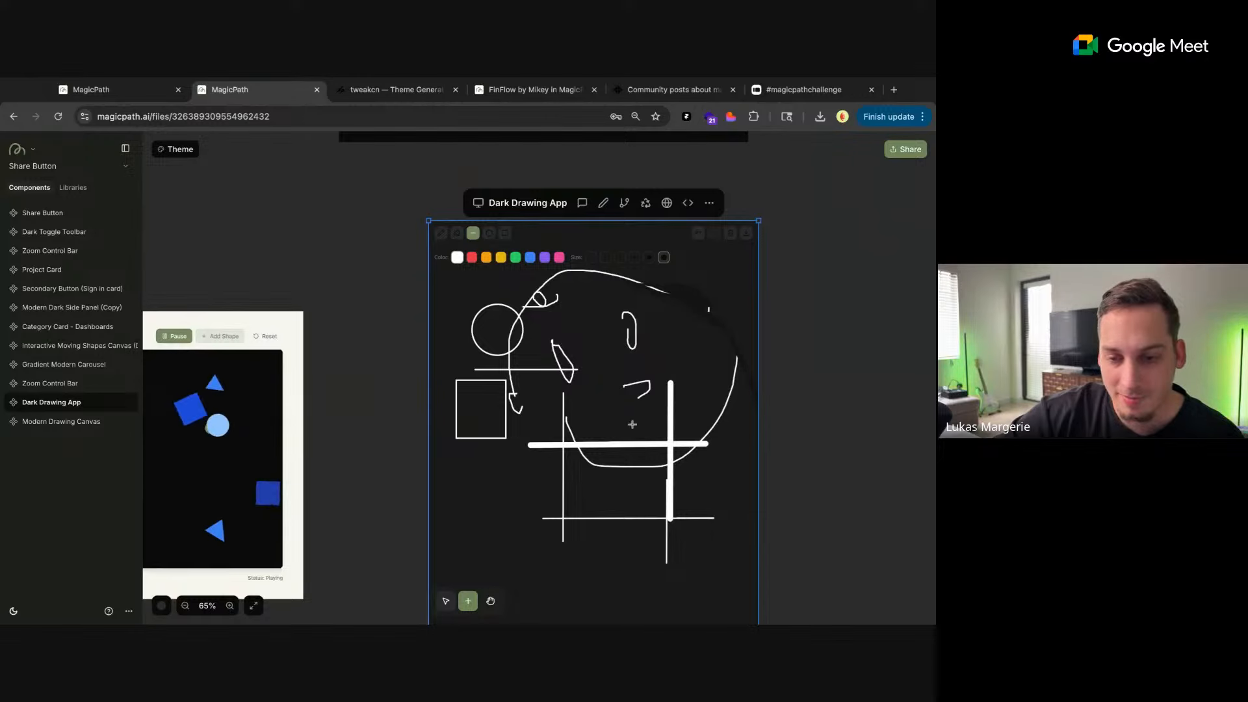
pyautogui.moveTo(630, 413); pyautogui.dragTo(636, 544)
pyautogui.scroll(-5, 785, 427)
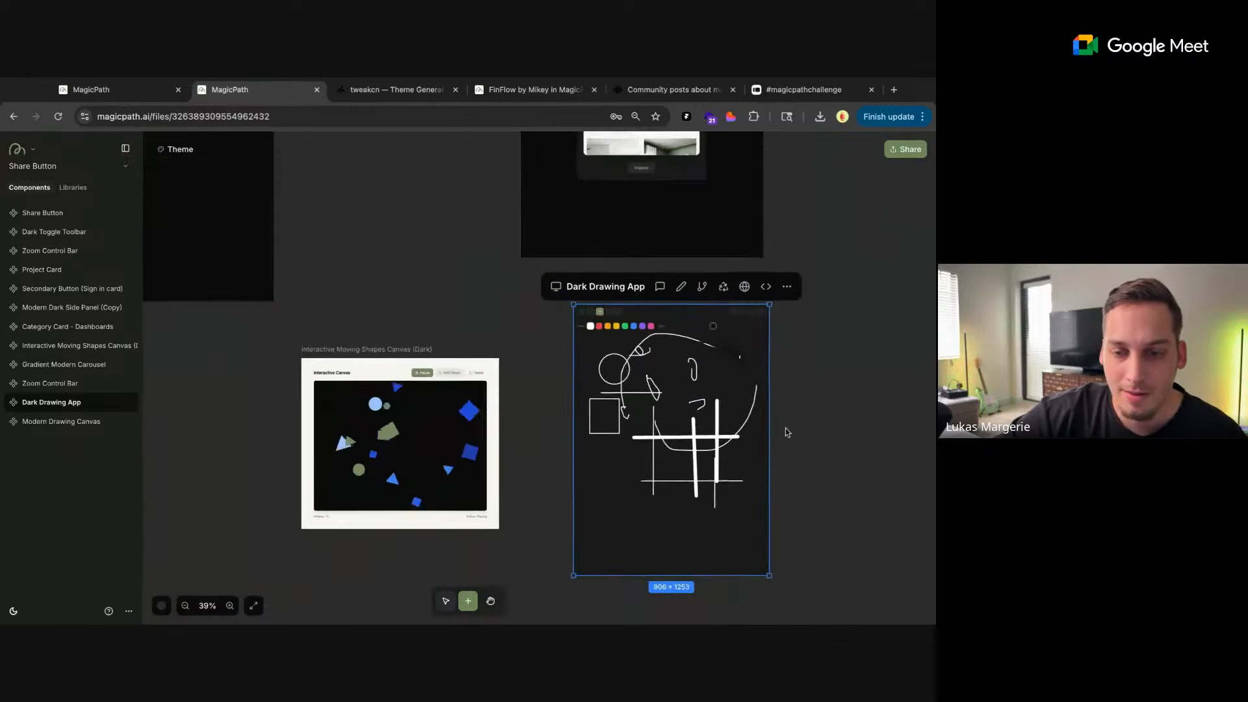
pyautogui.click(546, 388)
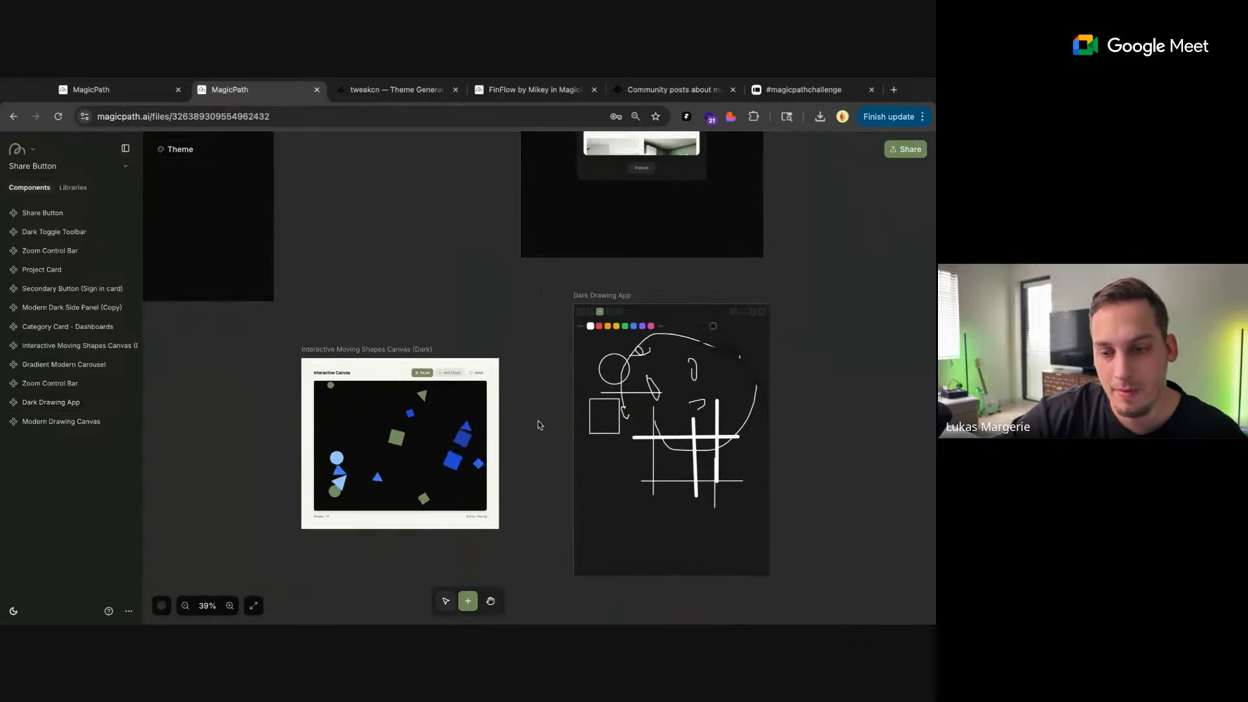
pyautogui.scroll(-5, 537, 377)
pyautogui.scroll(3, 536, 337)
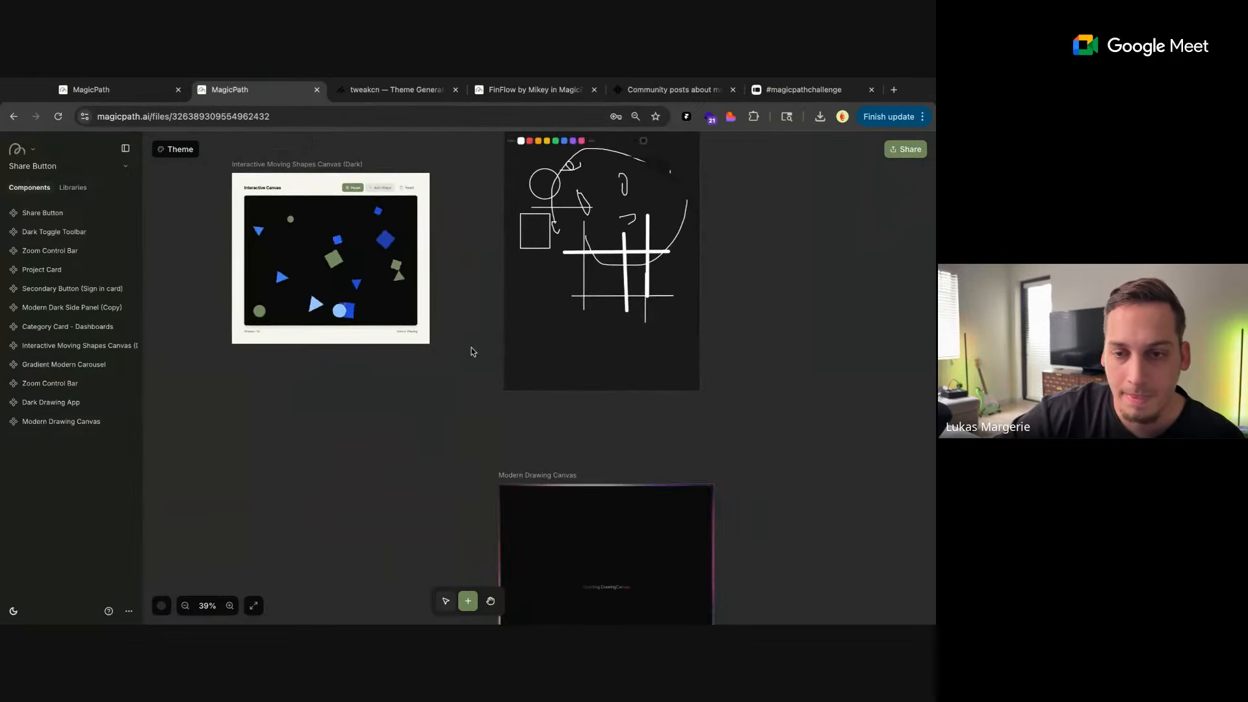
pyautogui.scroll(-5, 471, 351)
pyautogui.scroll(2, 621, 350)
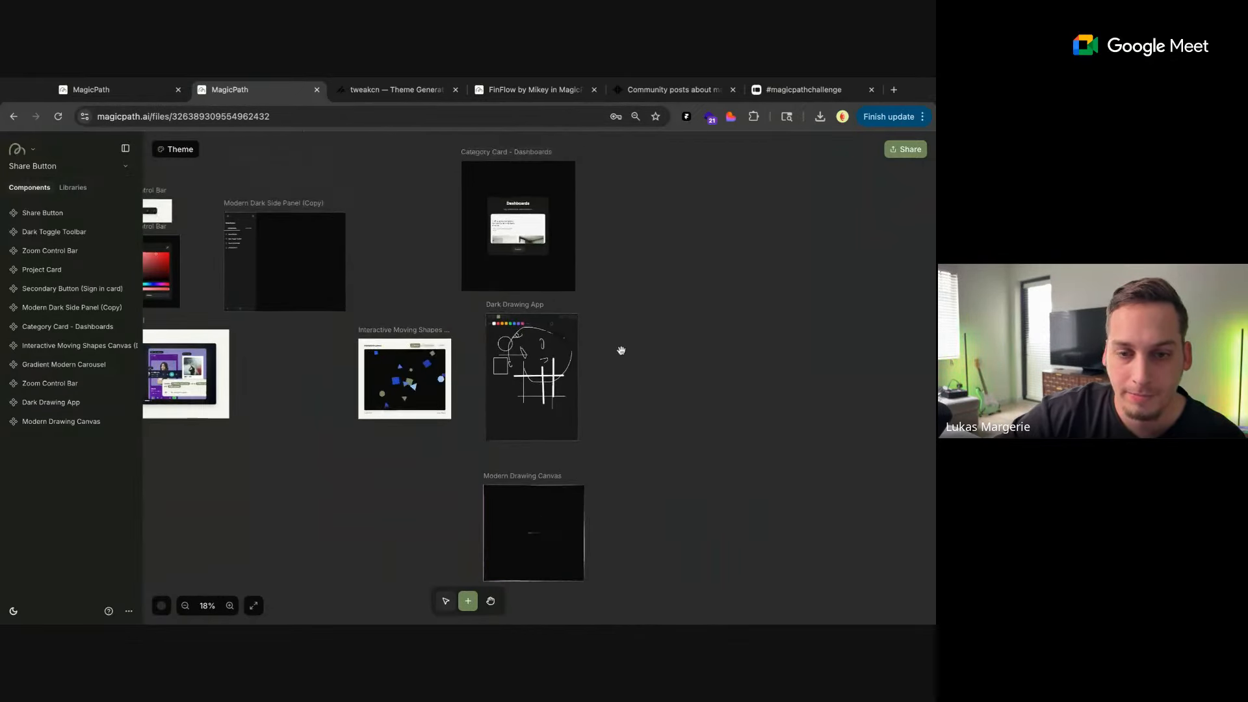
pyautogui.hscroll(3, 621, 351)
pyautogui.hscroll(-6, 621, 351)
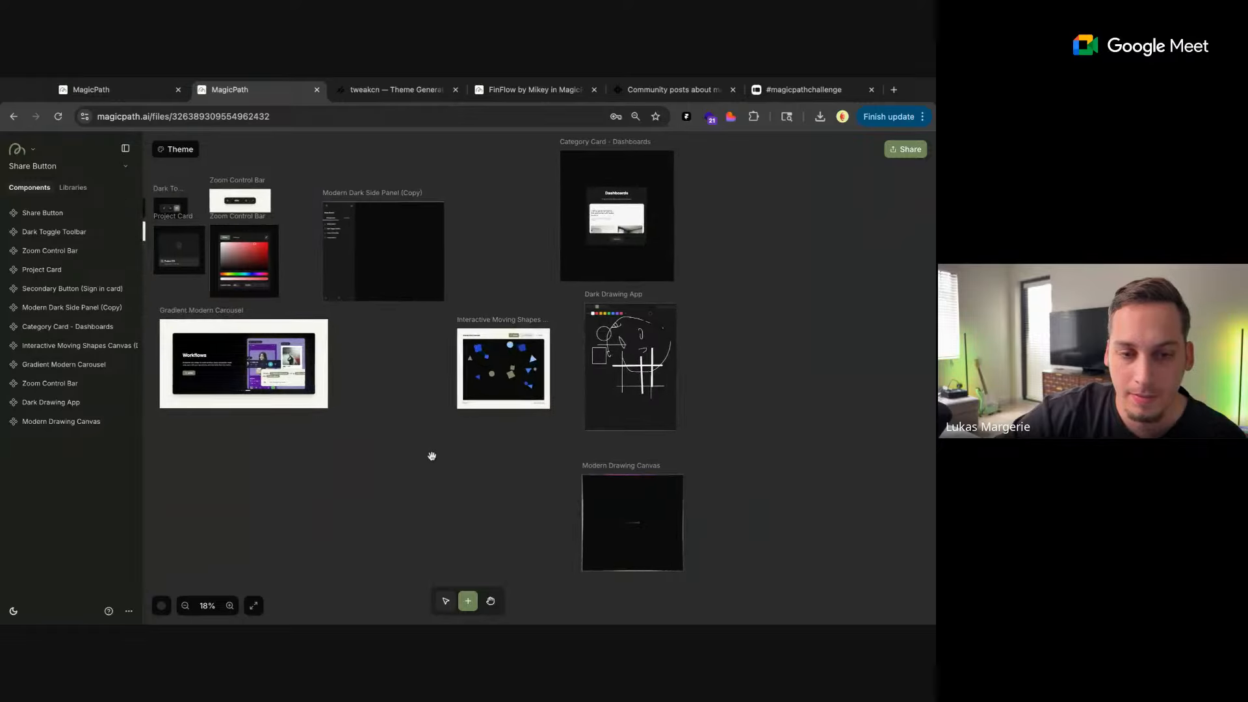
# Switch to the shared FinFlow project and examine its bank card and floating navbar components
pyautogui.click(535, 90)
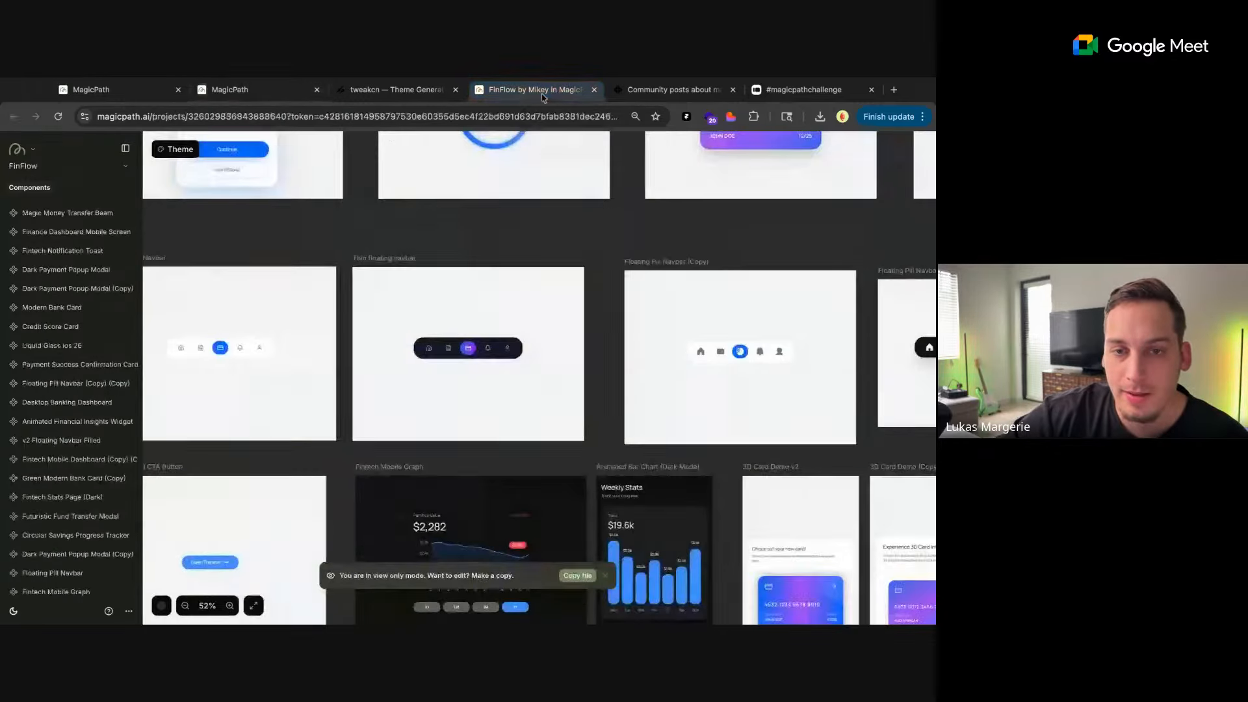
pyautogui.scroll(-1, 351, 310)
pyautogui.hscroll(3, 661, 284)
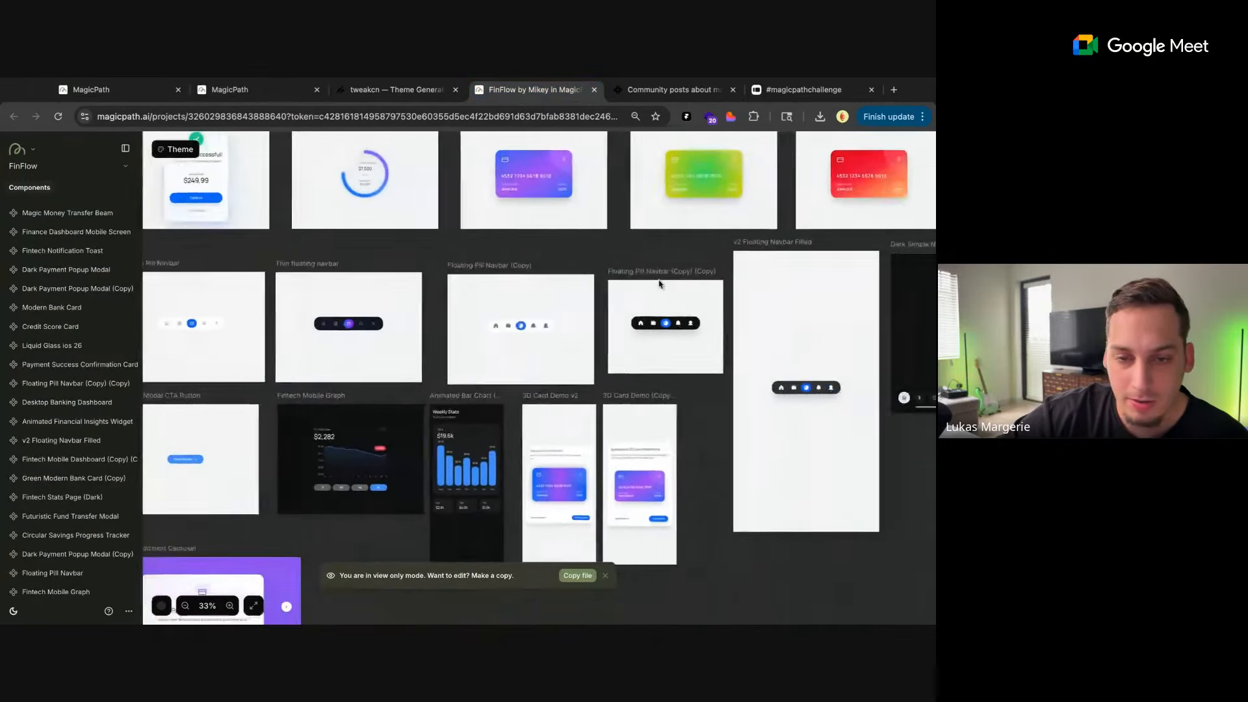
pyautogui.scroll(1, 631, 250)
pyautogui.click(546, 243)
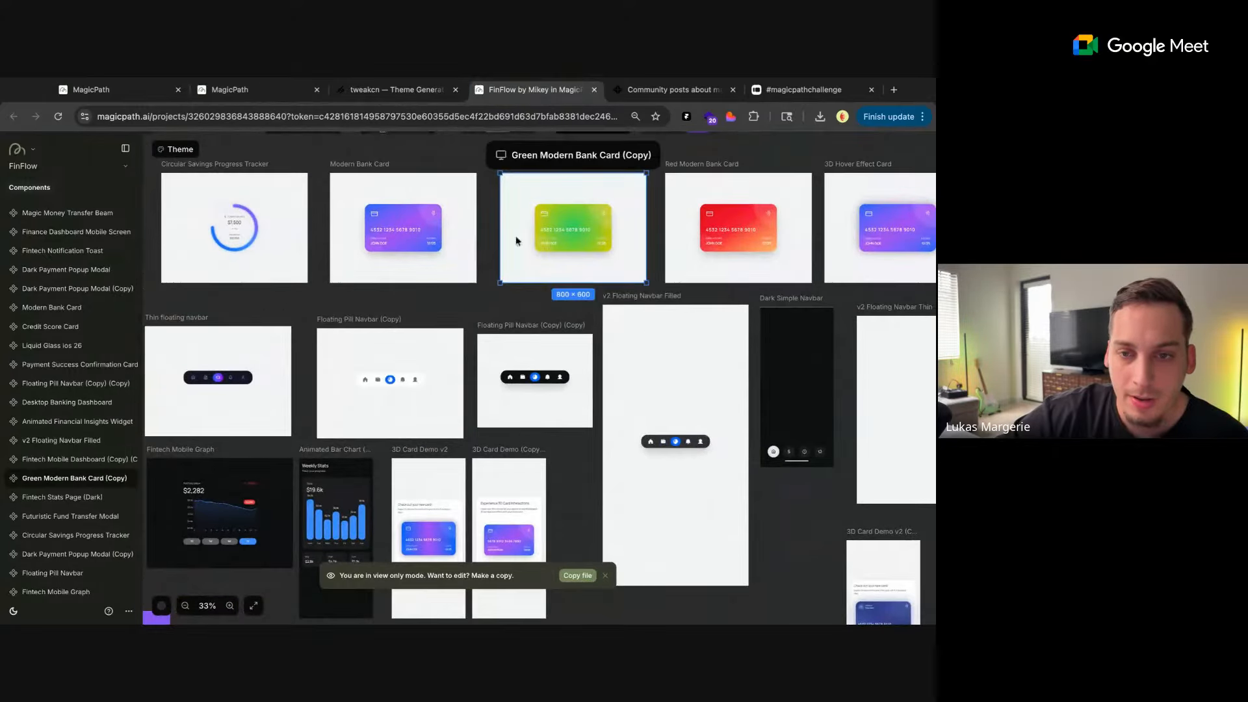
pyautogui.scroll(1, 539, 271)
pyautogui.hscroll(1, 539, 270)
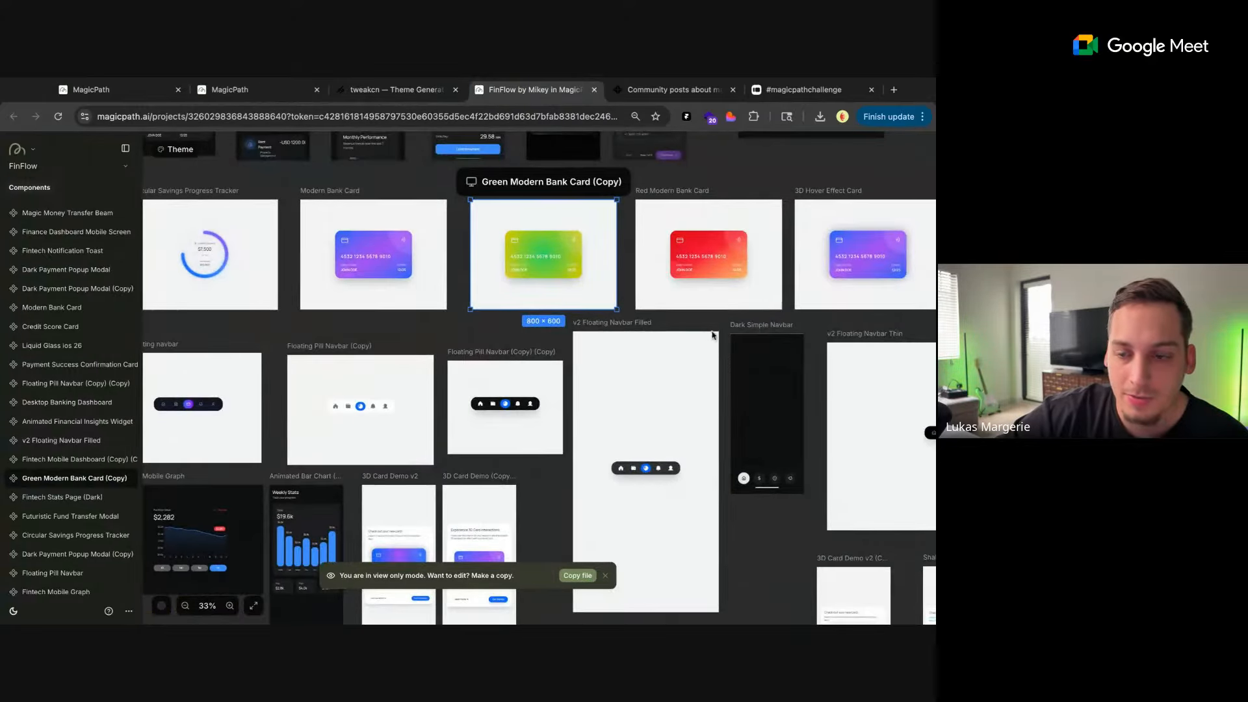
pyautogui.hscroll(6, 713, 335)
pyautogui.scroll(-2, 713, 334)
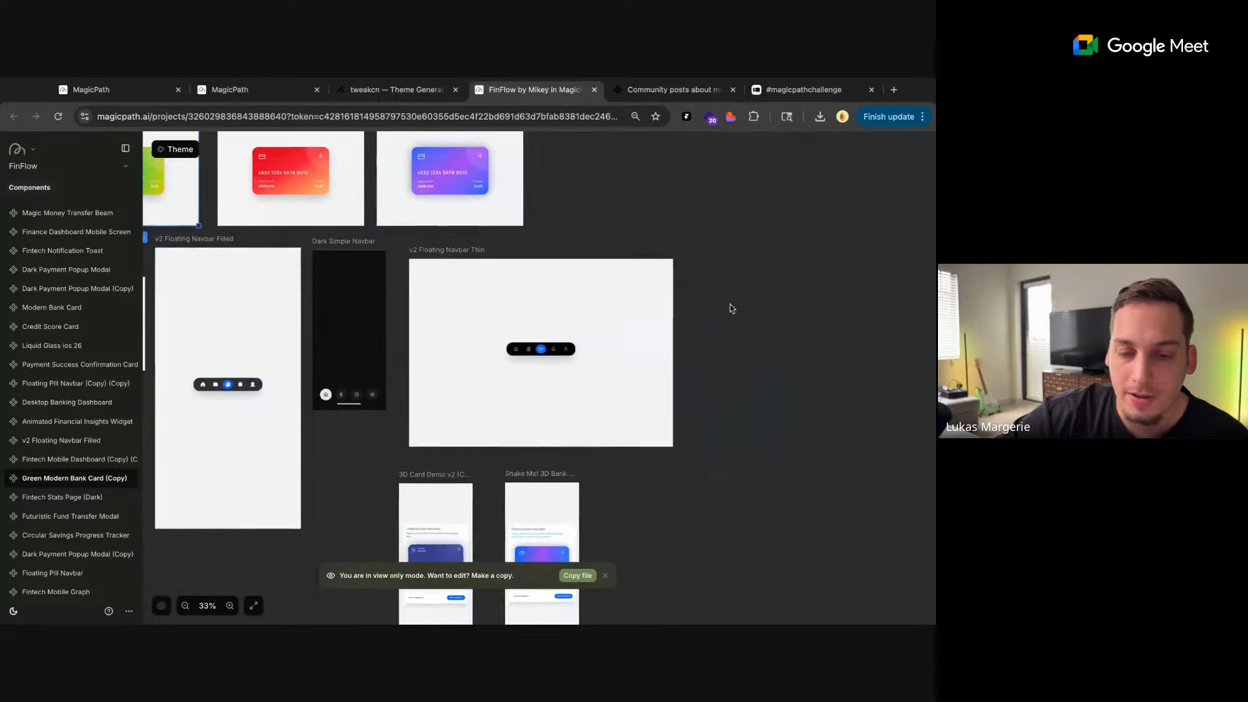
# Examine the two 3D bank card demos in FinFlow and select 3D Card Demo v2 (Copy)
pyautogui.scroll(-2, 730, 307)
pyautogui.hscroll(1, 730, 306)
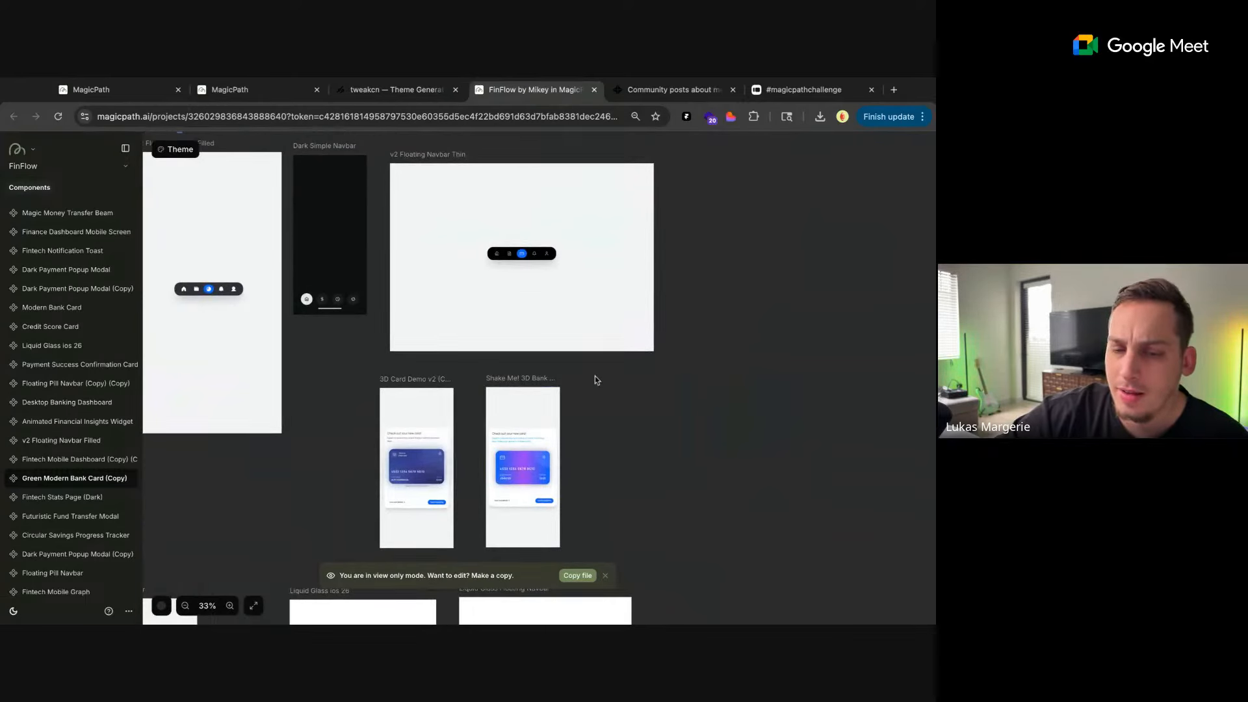
pyautogui.scroll(-2, 588, 381)
pyautogui.scroll(5, 532, 392)
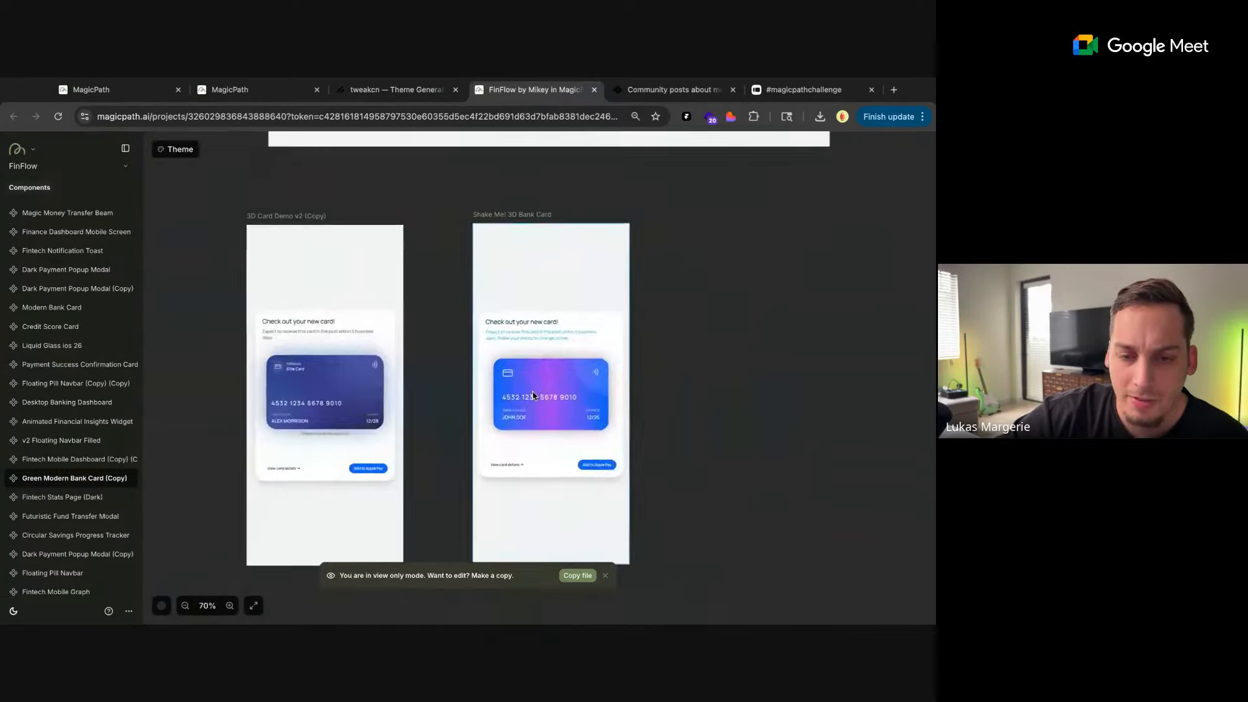
pyautogui.click(397, 374)
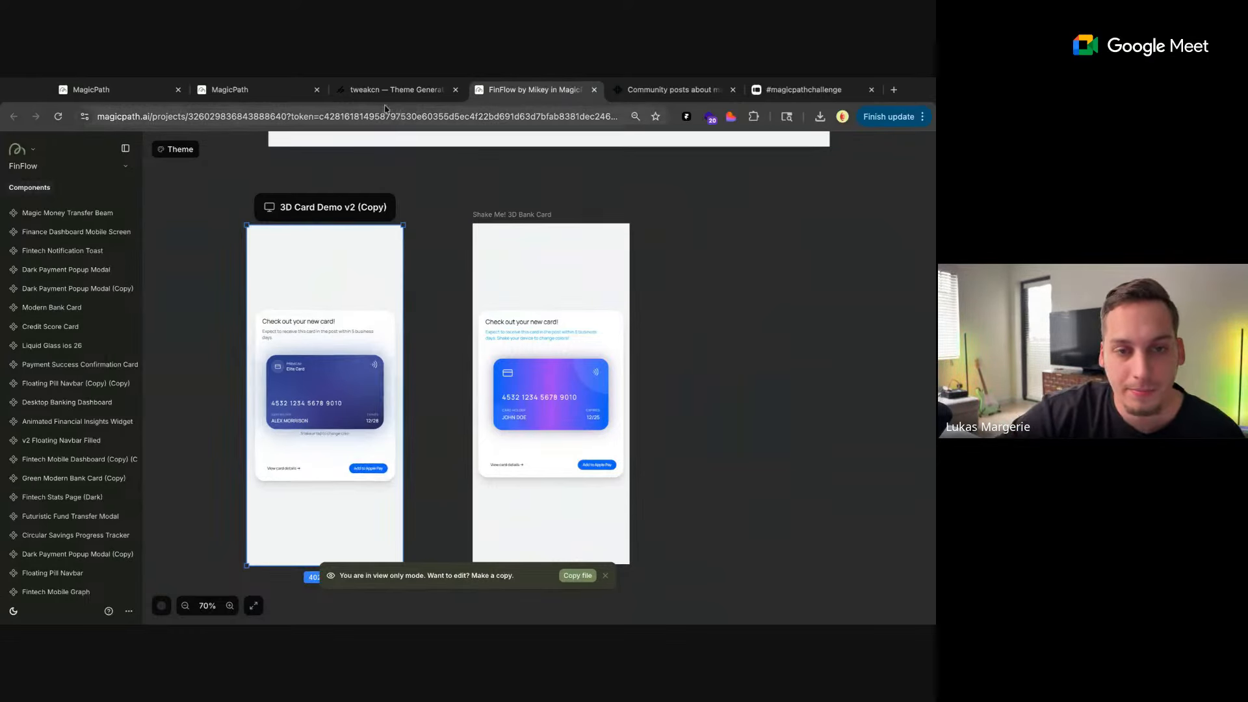
# Return to the Share Button file and open the Modern Drawing Canvas as a live web page
pyautogui.click(294, 97)
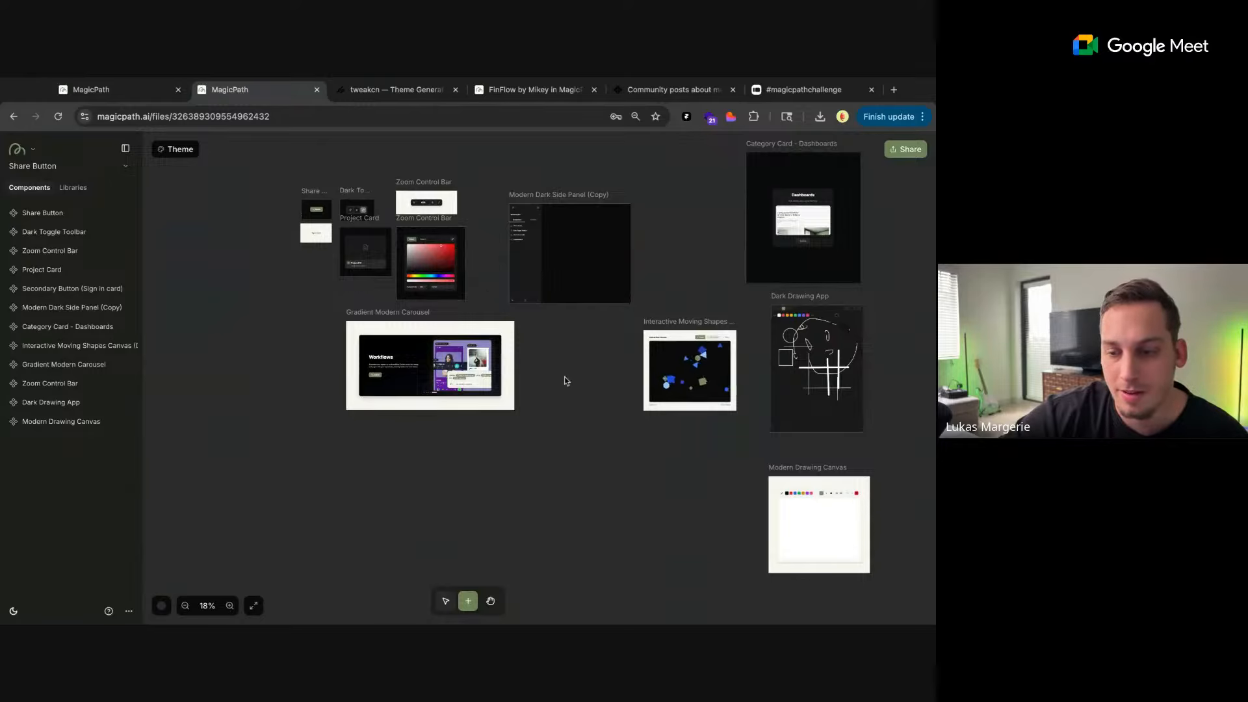
pyautogui.scroll(-4, 564, 376)
pyautogui.hscroll(4, 564, 376)
pyautogui.keyDown('ctrl'); pyautogui.scroll(5, 658, 330); pyautogui.keyUp('ctrl')
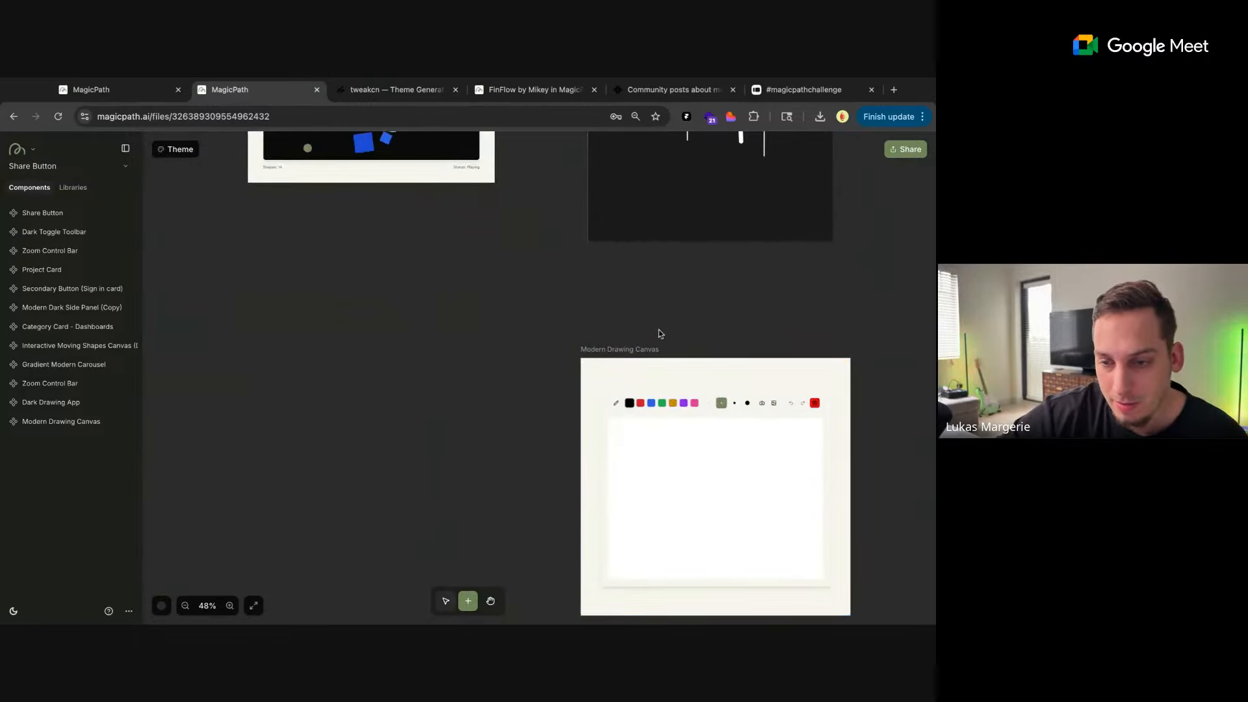
pyautogui.hscroll(5, 658, 333)
pyautogui.click(655, 333)
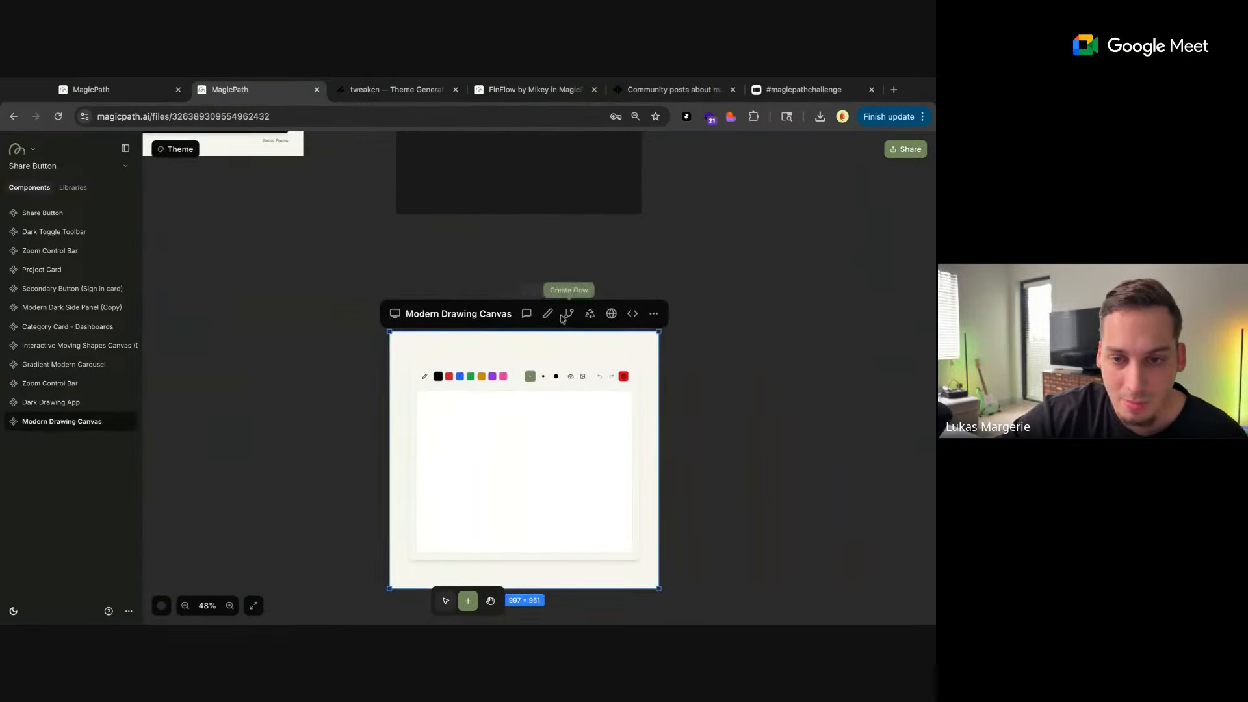
pyautogui.click(611, 314)
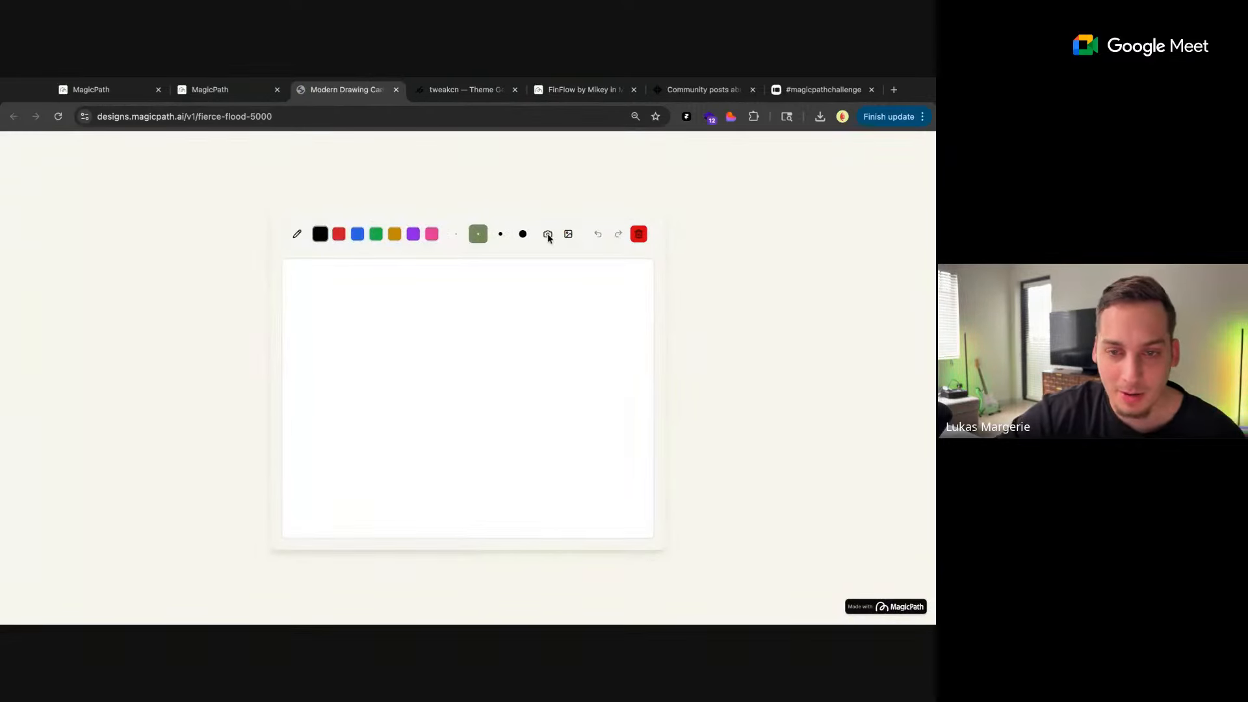
# Try to capture a camera photo in the live Modern Drawing Canvas, reloading the page between attempts
pyautogui.click(548, 235)
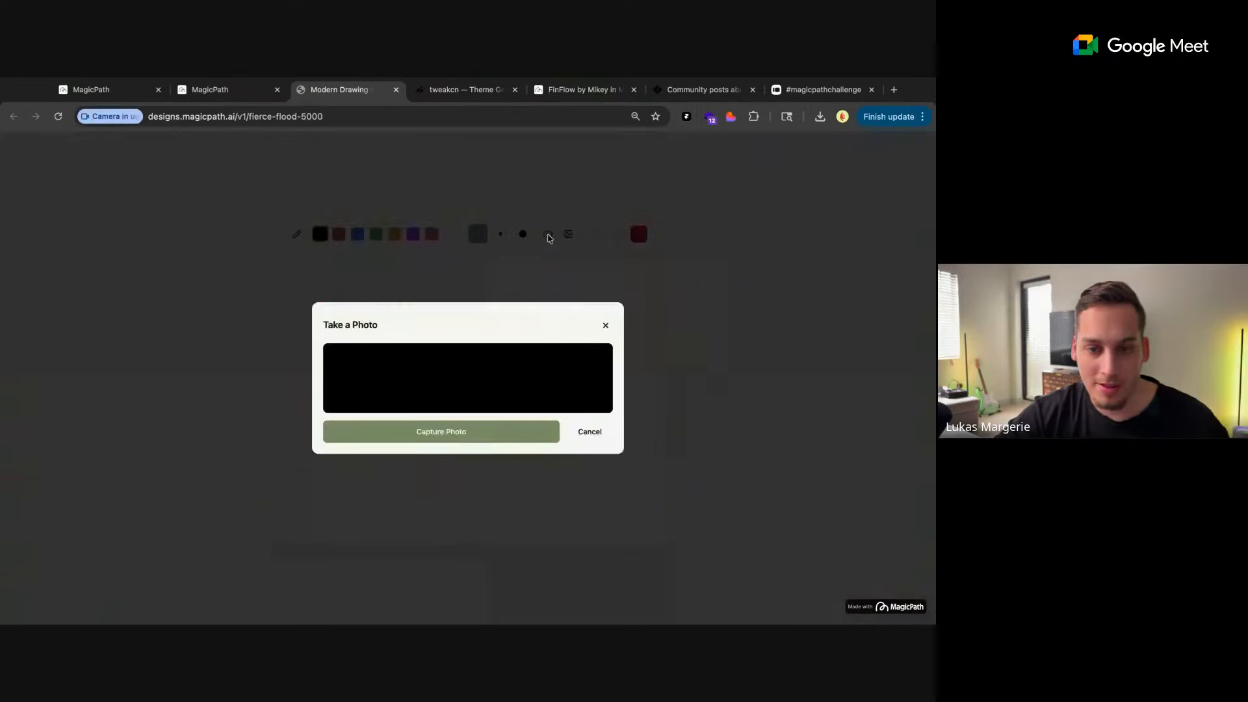
pyautogui.click(499, 432)
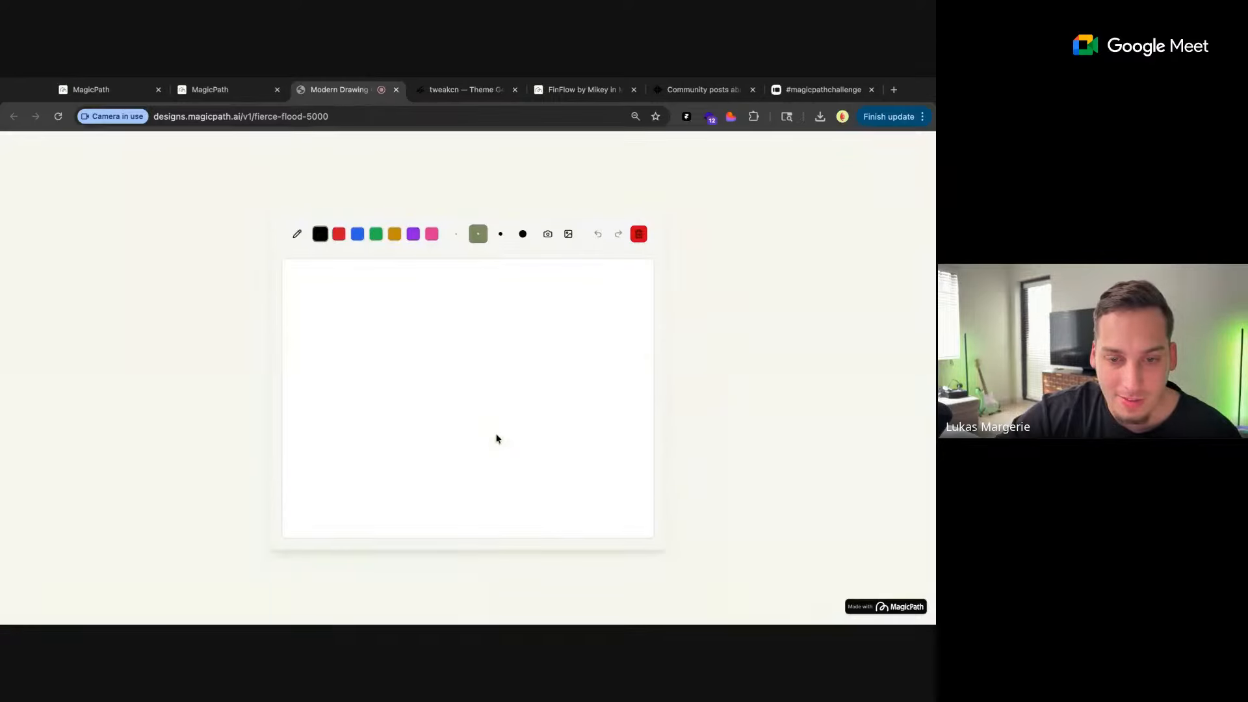
pyautogui.click(548, 235)
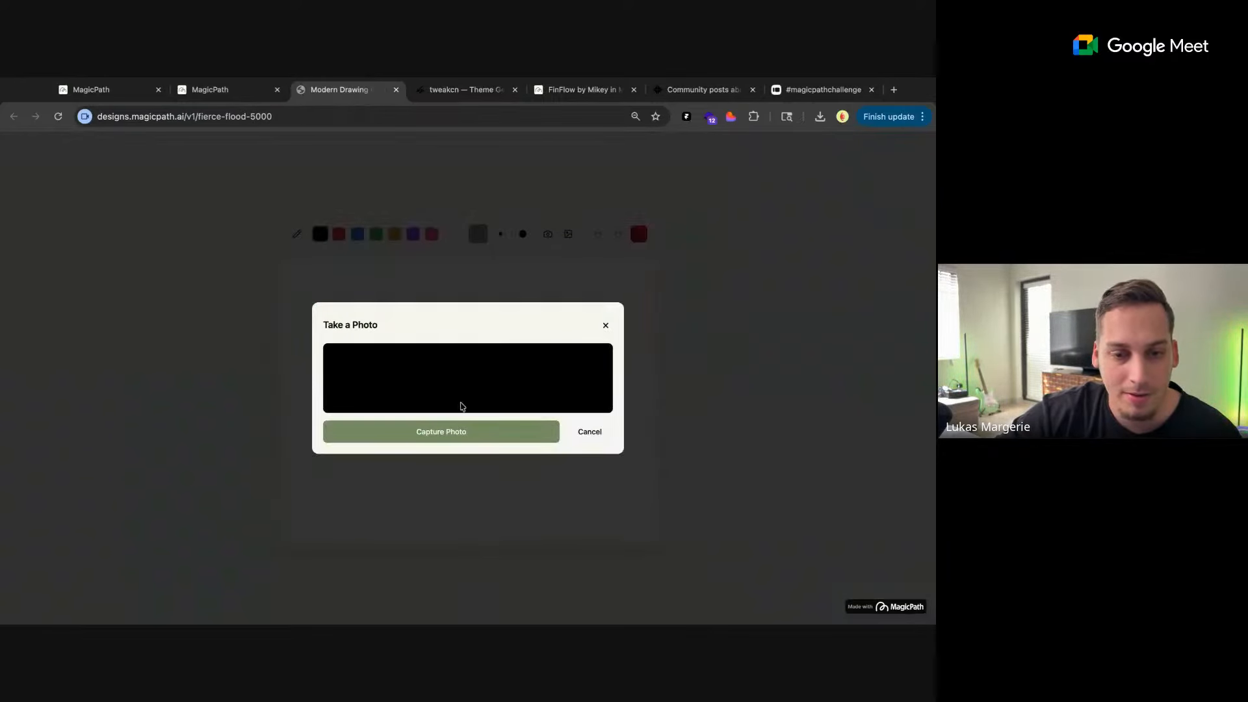
pyautogui.click(606, 325)
pyautogui.click(548, 235)
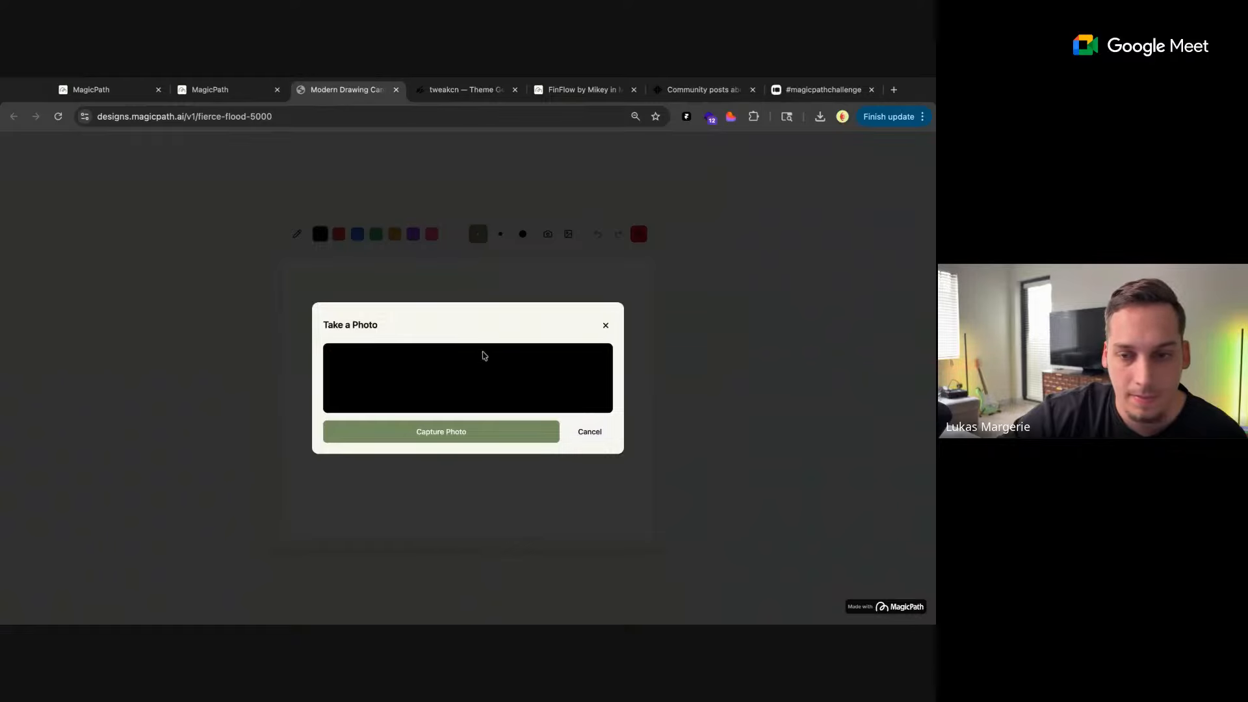
pyautogui.click(300, 156)
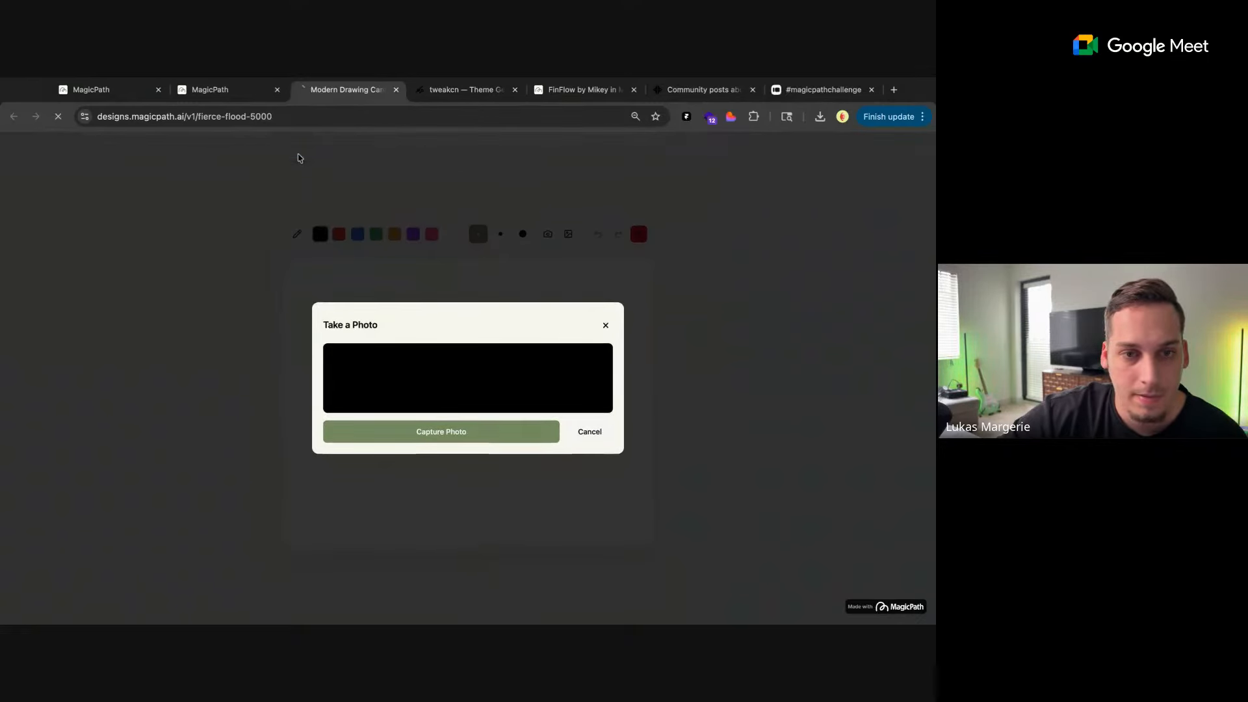
pyautogui.click(548, 235)
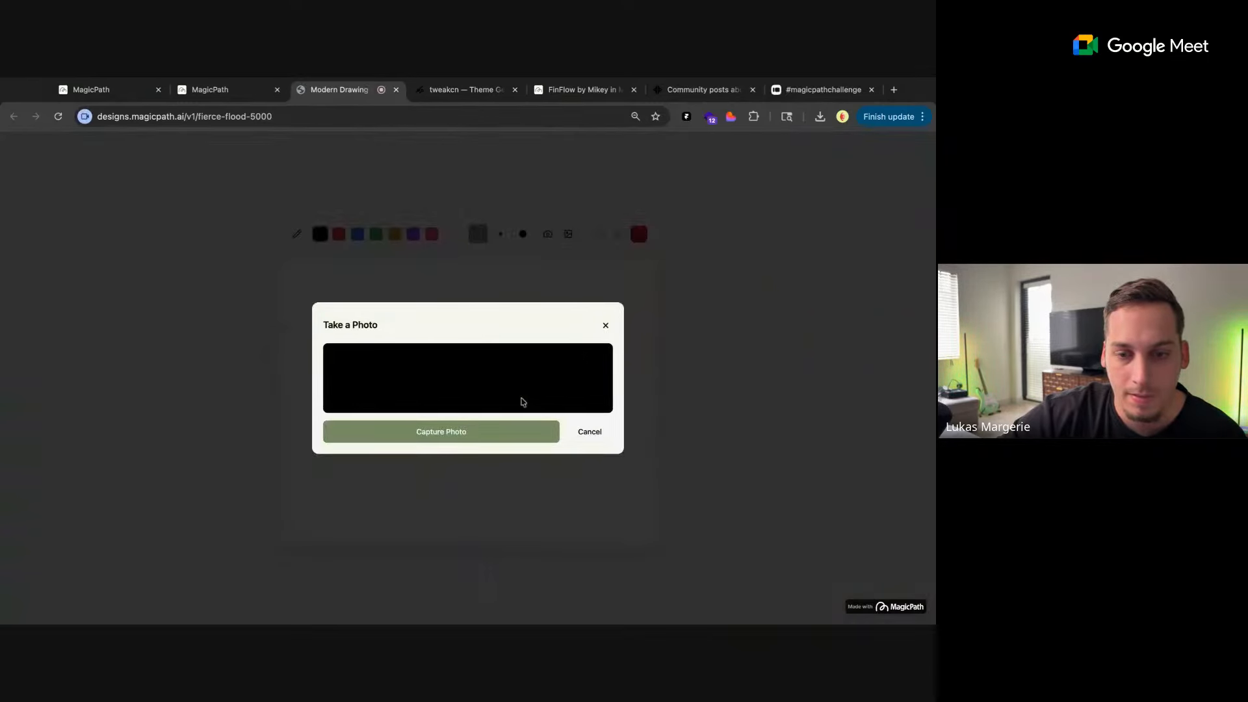
pyautogui.click(605, 325)
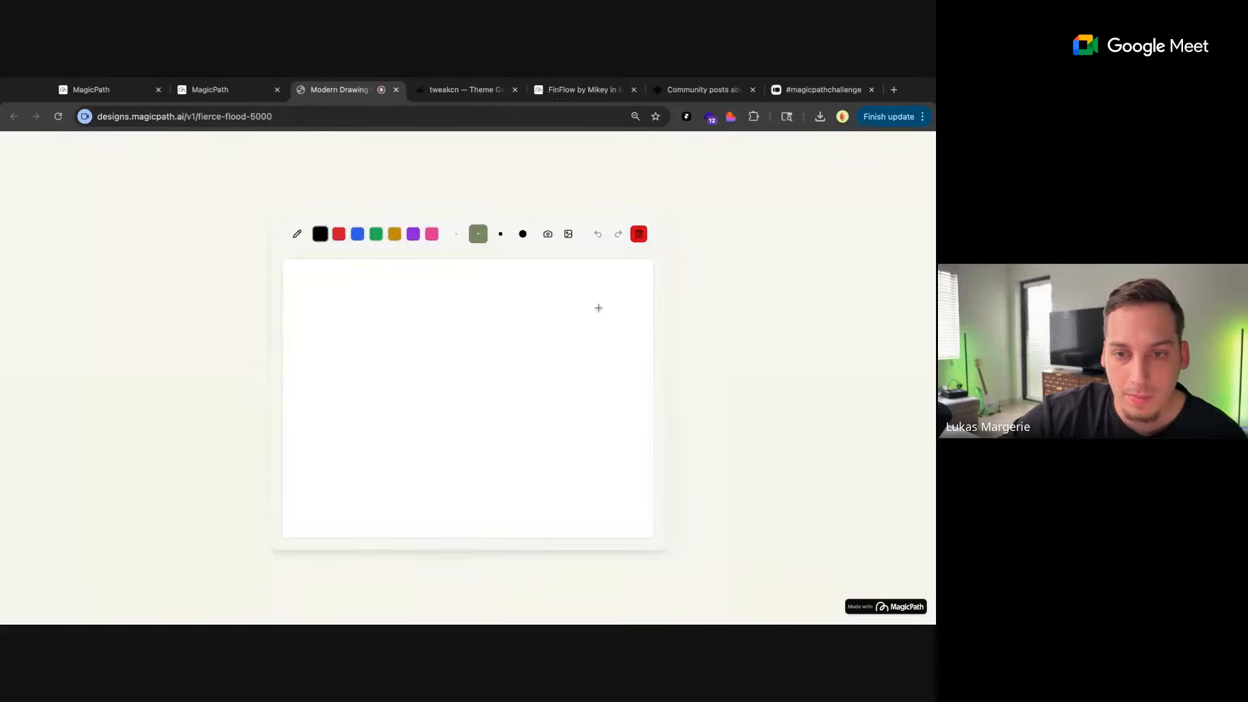
# Insert the zoom controls image into the live drawing canvas and recheck its camera capture before closing the page
pyautogui.click(567, 236)
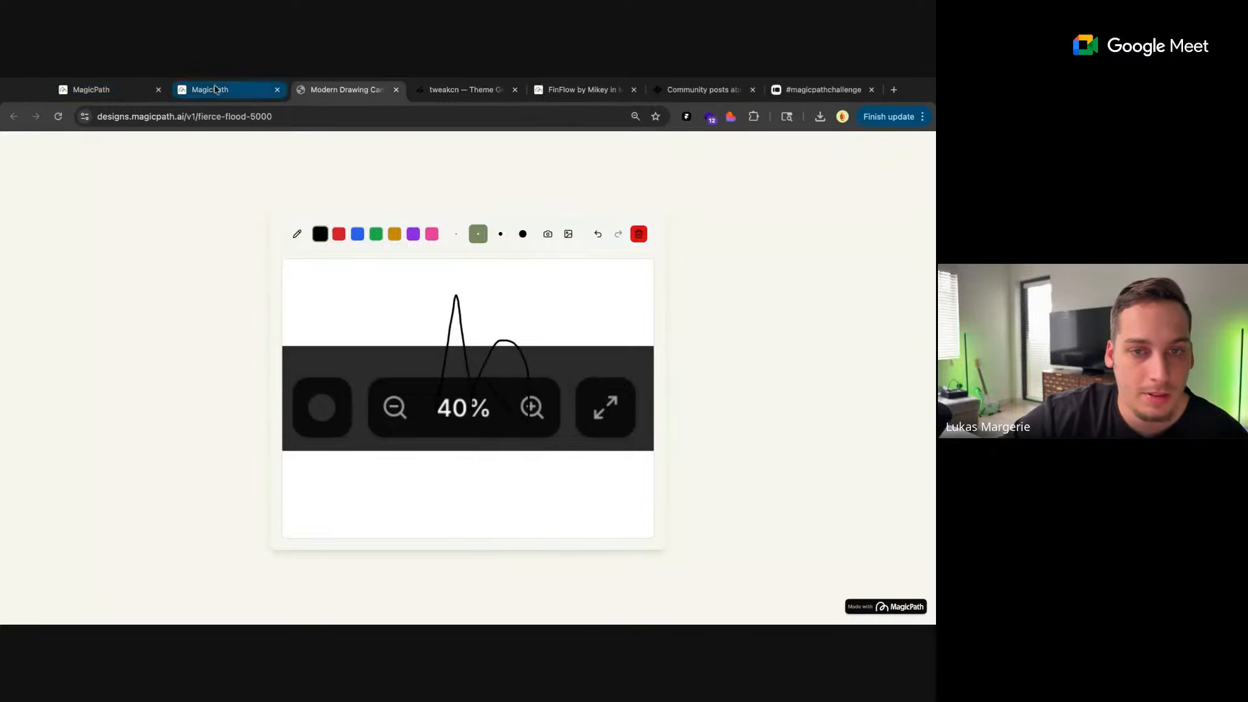
pyautogui.click(547, 235)
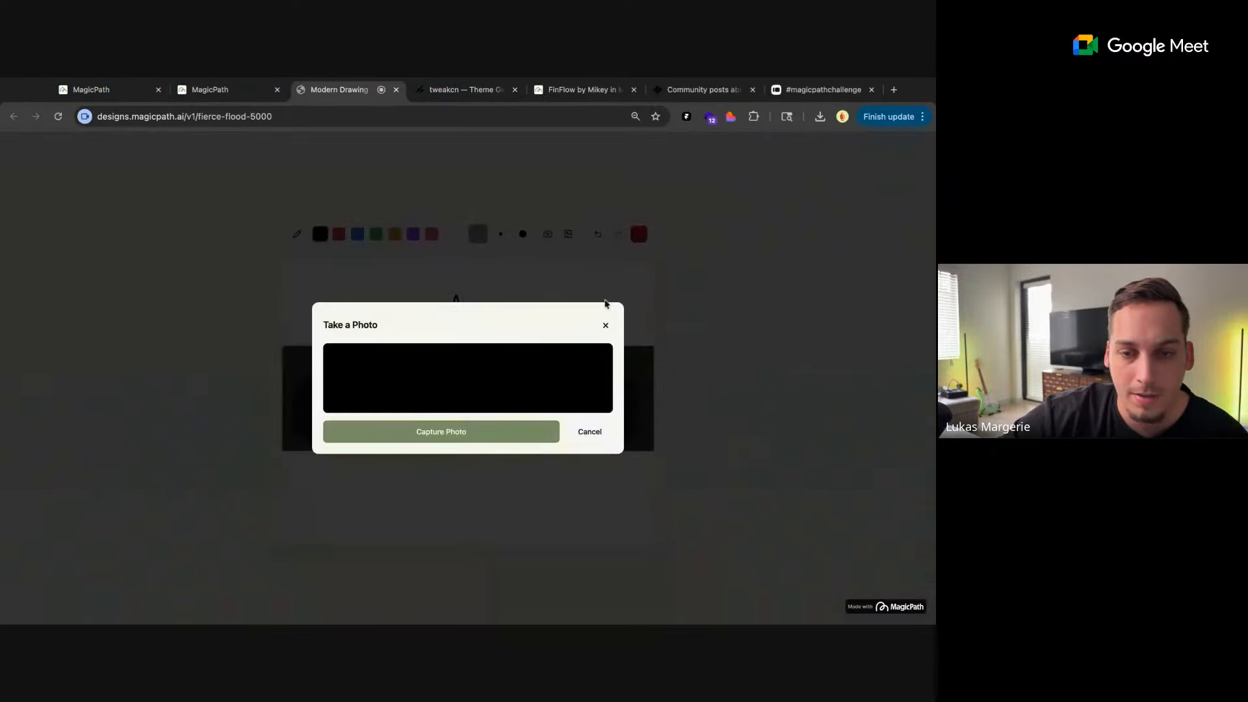
pyautogui.click(606, 326)
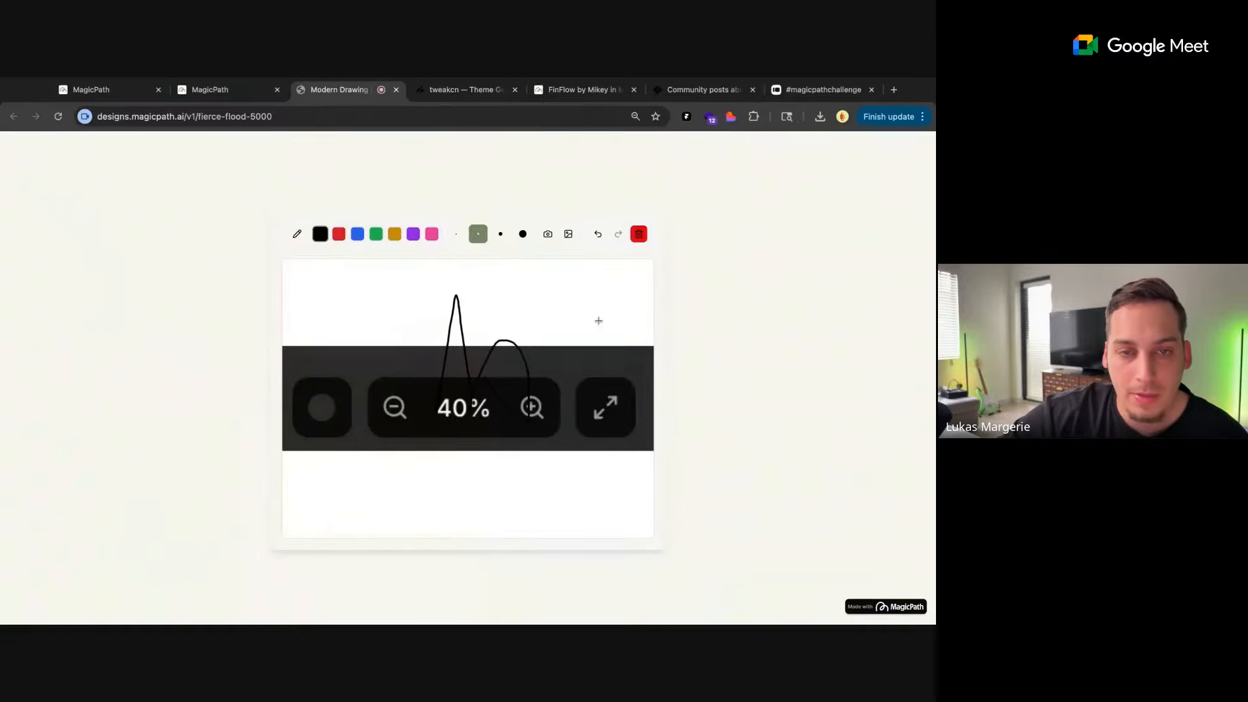
pyautogui.click(397, 96)
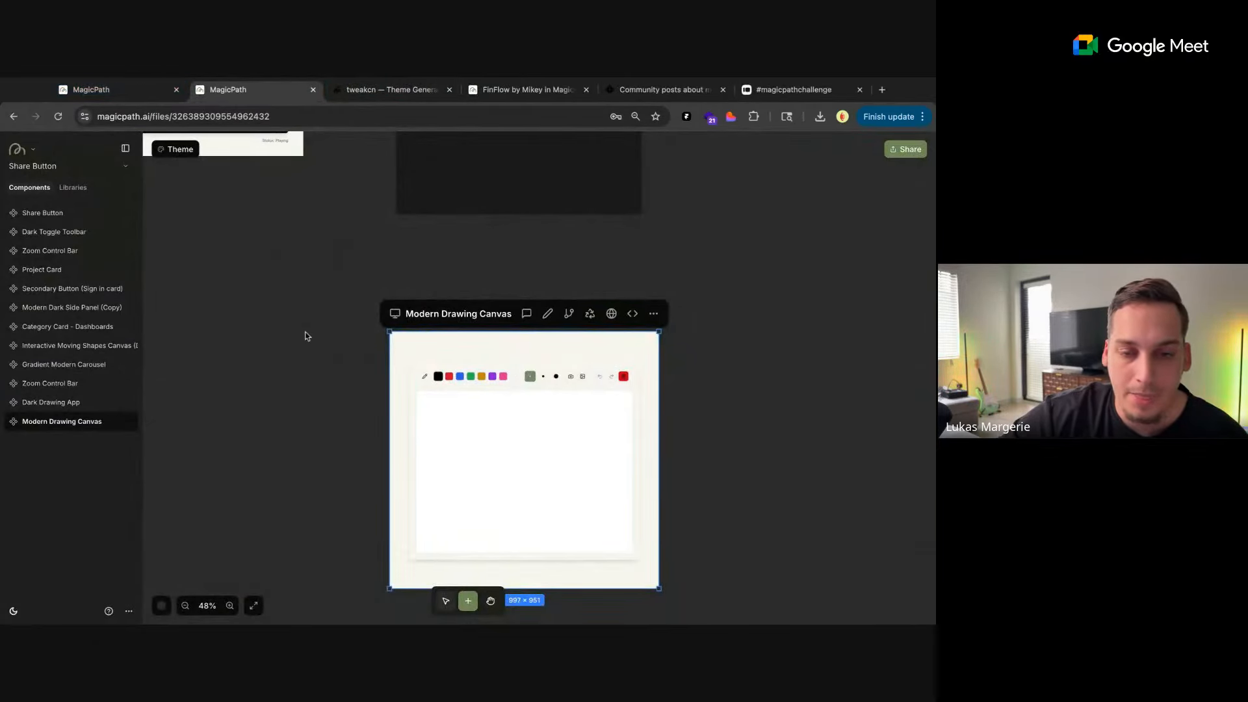
# Switch to the shared Mythology Moodboard project and examine its thumbnail and Ancient Portal quiz components
pyautogui.scroll(-5, 306, 334)
pyautogui.scroll(3, 282, 337)
pyautogui.scroll(2, 282, 338)
pyautogui.hscroll(-2, 282, 338)
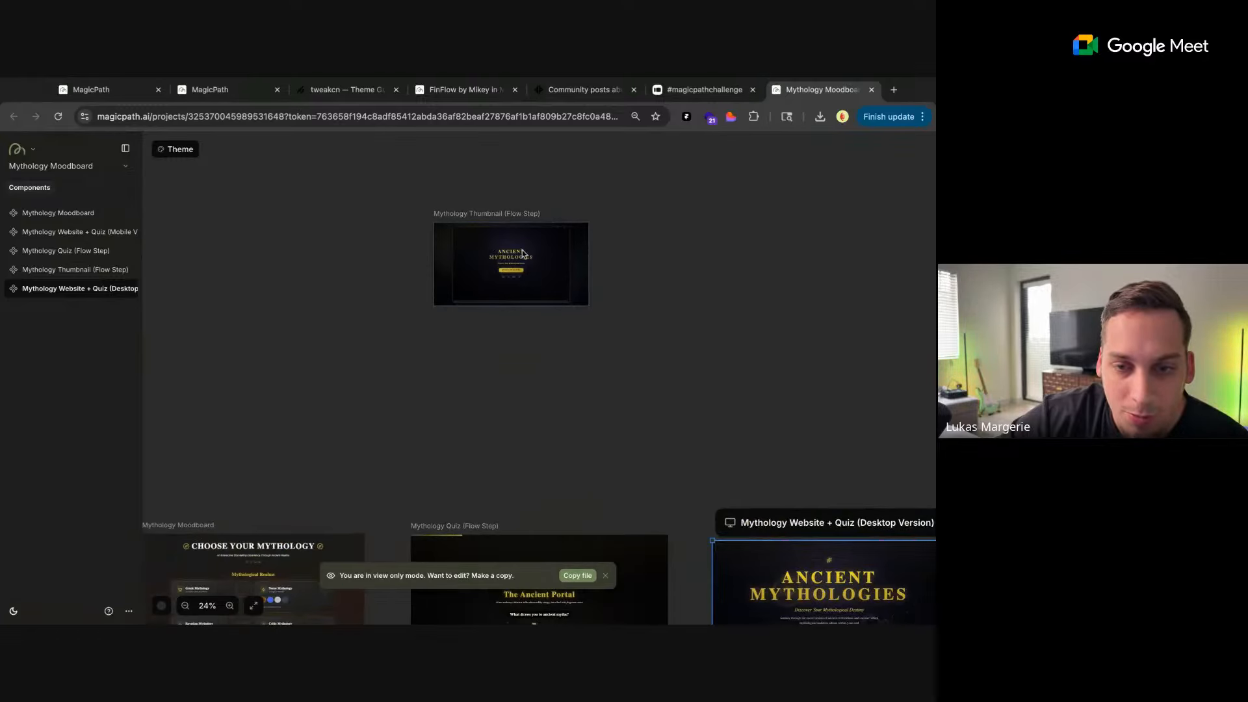
pyautogui.scroll(-5, 521, 250)
pyautogui.scroll(-9, 501, 311)
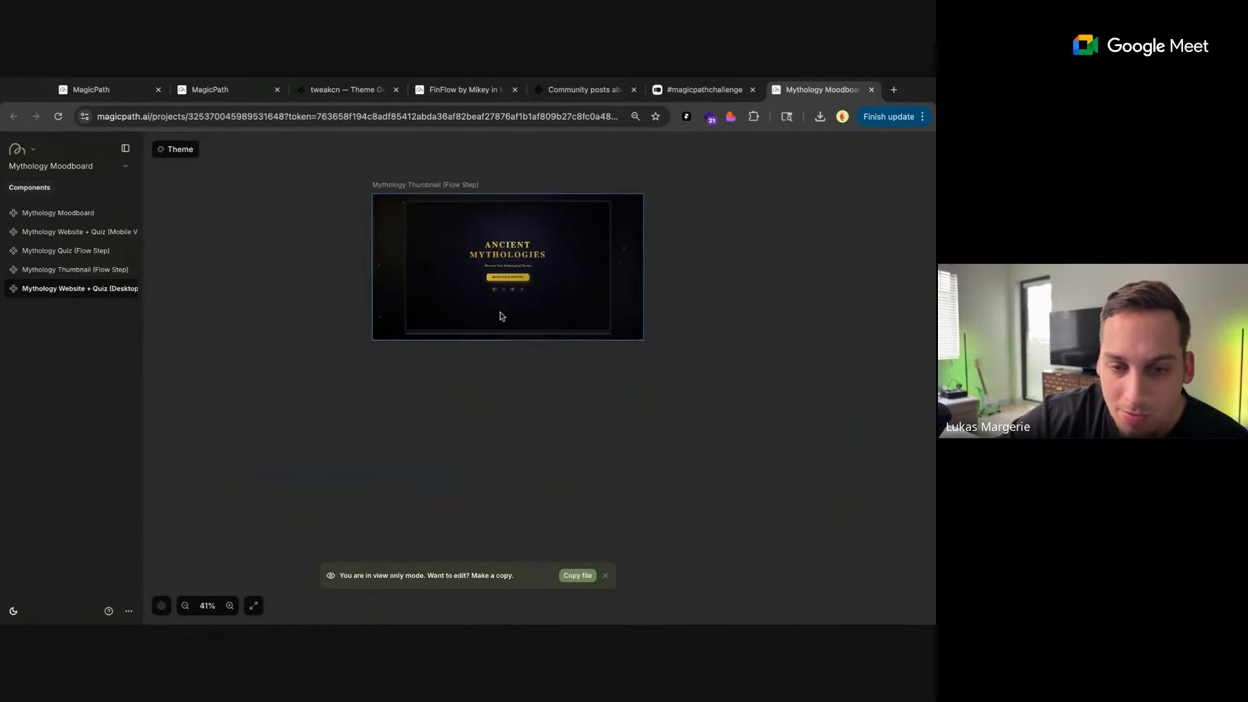
pyautogui.scroll(-2, 500, 312)
pyautogui.hscroll(6, 500, 311)
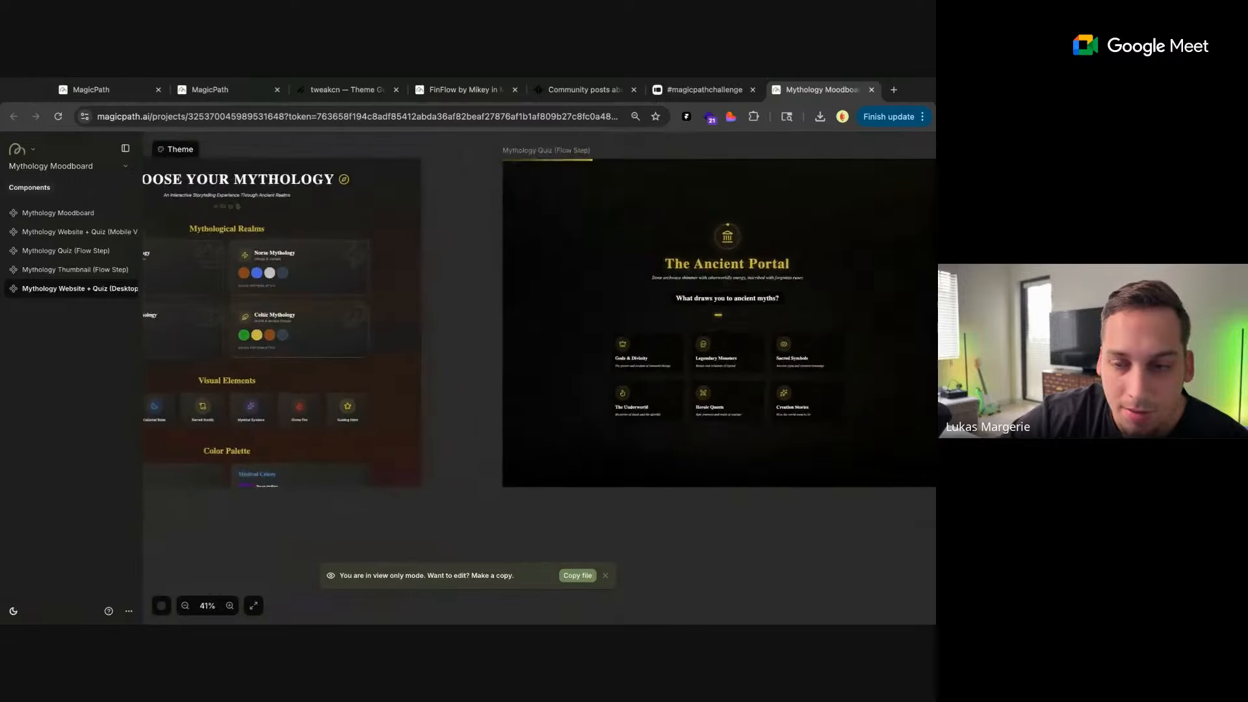
pyautogui.scroll(3, 350, 310)
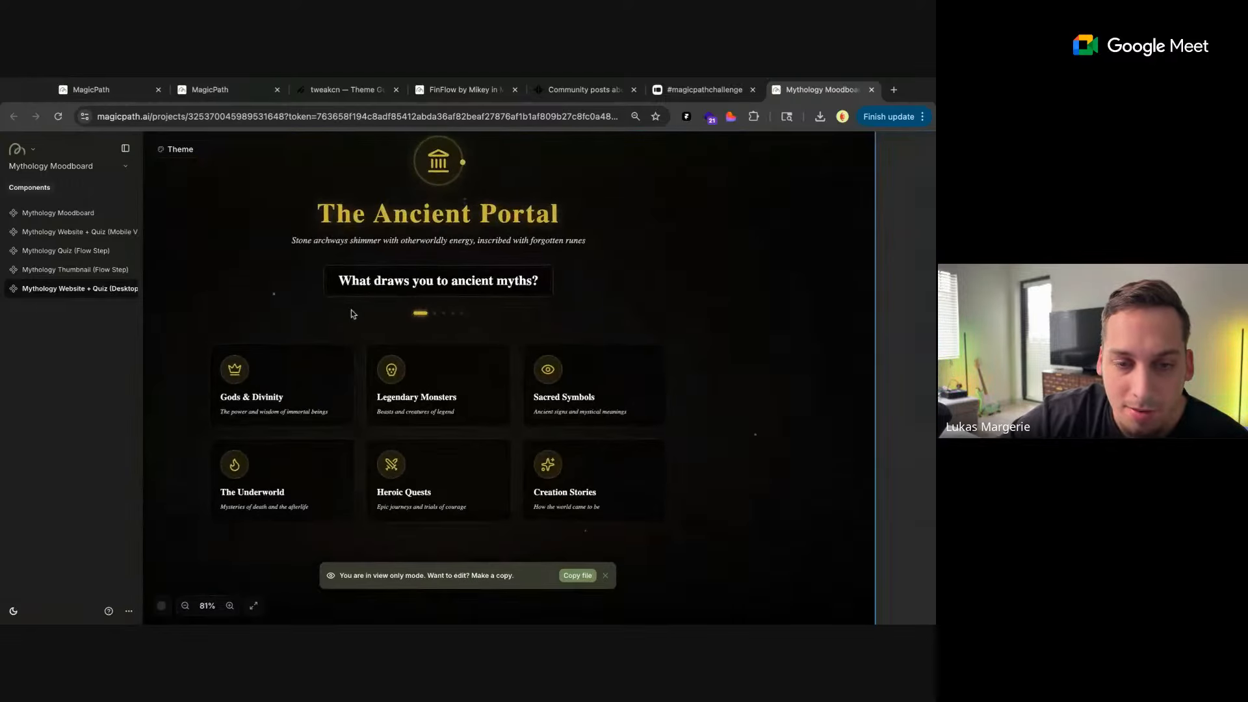
pyautogui.scroll(-2, 351, 312)
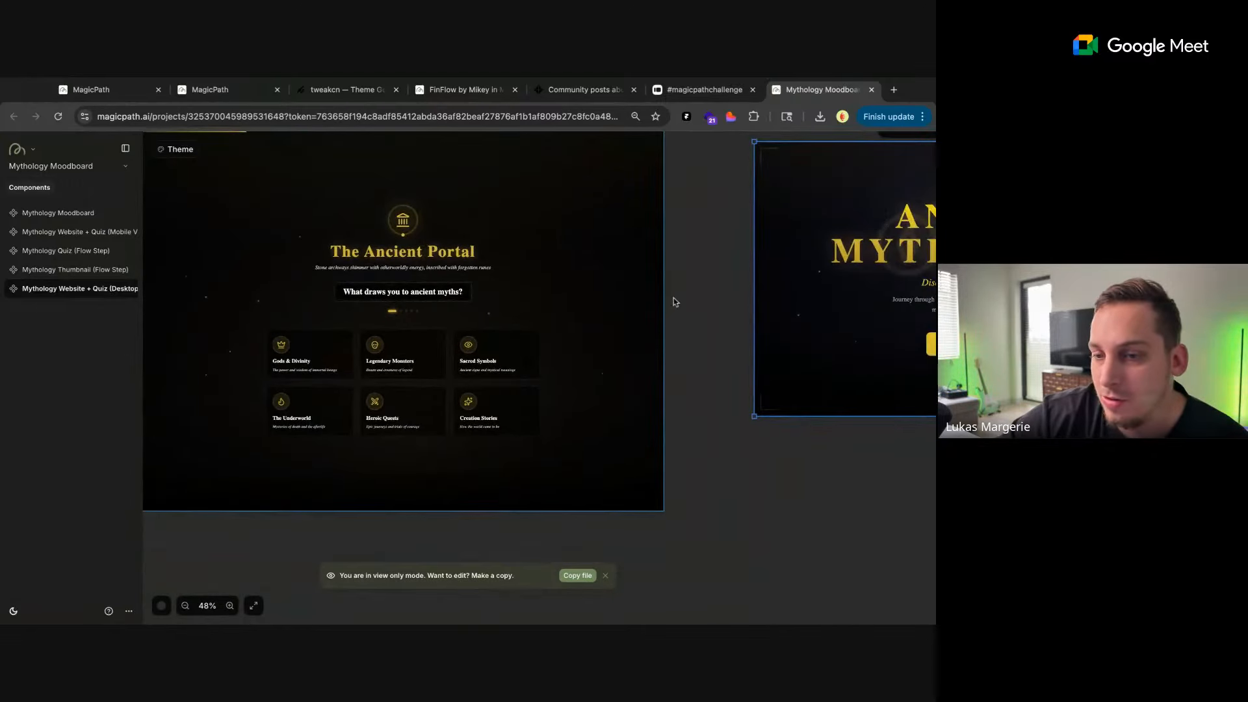
# Start the quiz in Mythology Website + Quiz (Desktop Version) at its first question, The Ancient Portal
pyautogui.hscroll(3, 685, 287)
pyautogui.scroll(-1, 638, 367)
pyautogui.hscroll(2, 639, 367)
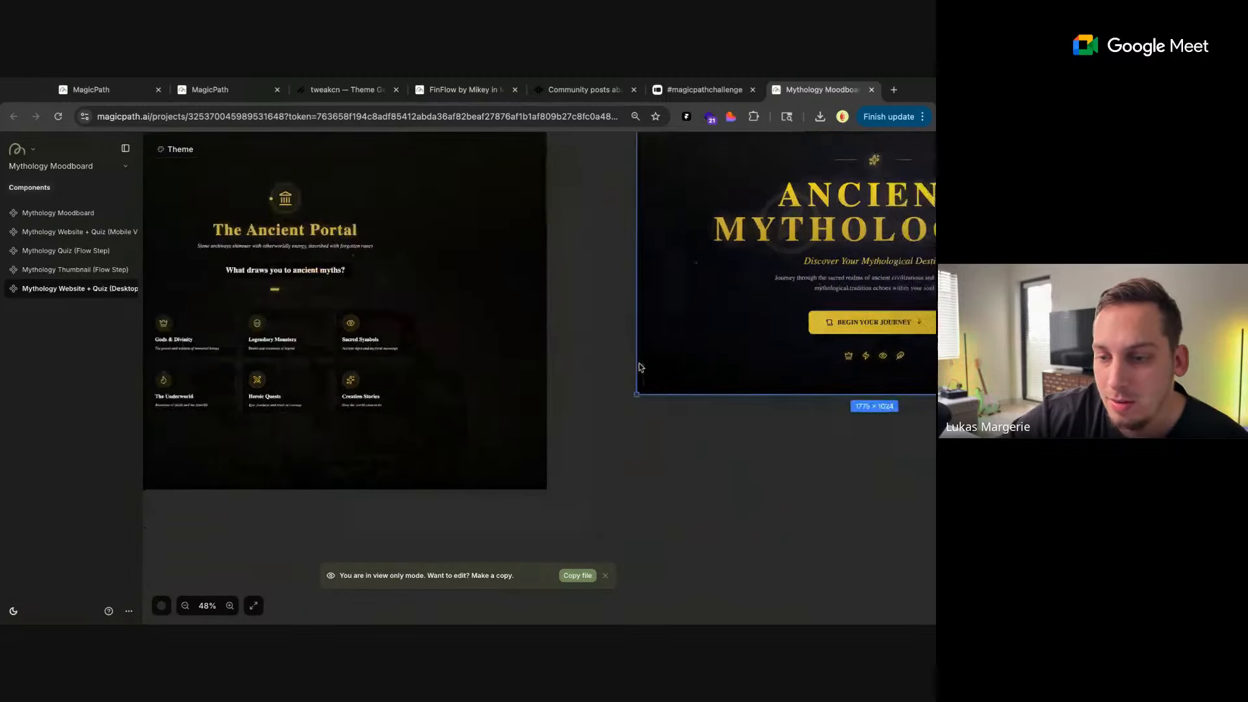
pyautogui.hscroll(3, 741, 465)
pyautogui.scroll(-5, 673, 359)
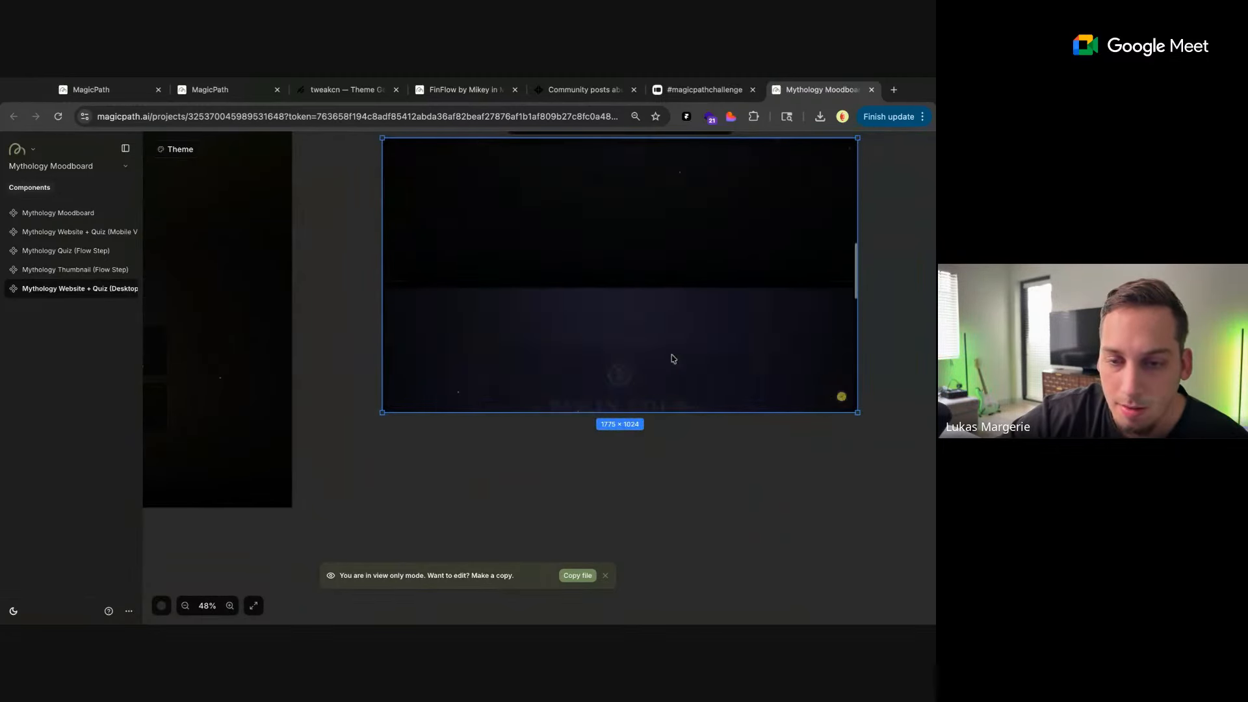
pyautogui.scroll(-3, 673, 359)
pyautogui.hscroll(1, 677, 458)
pyautogui.scroll(1, 677, 458)
pyautogui.click(607, 375)
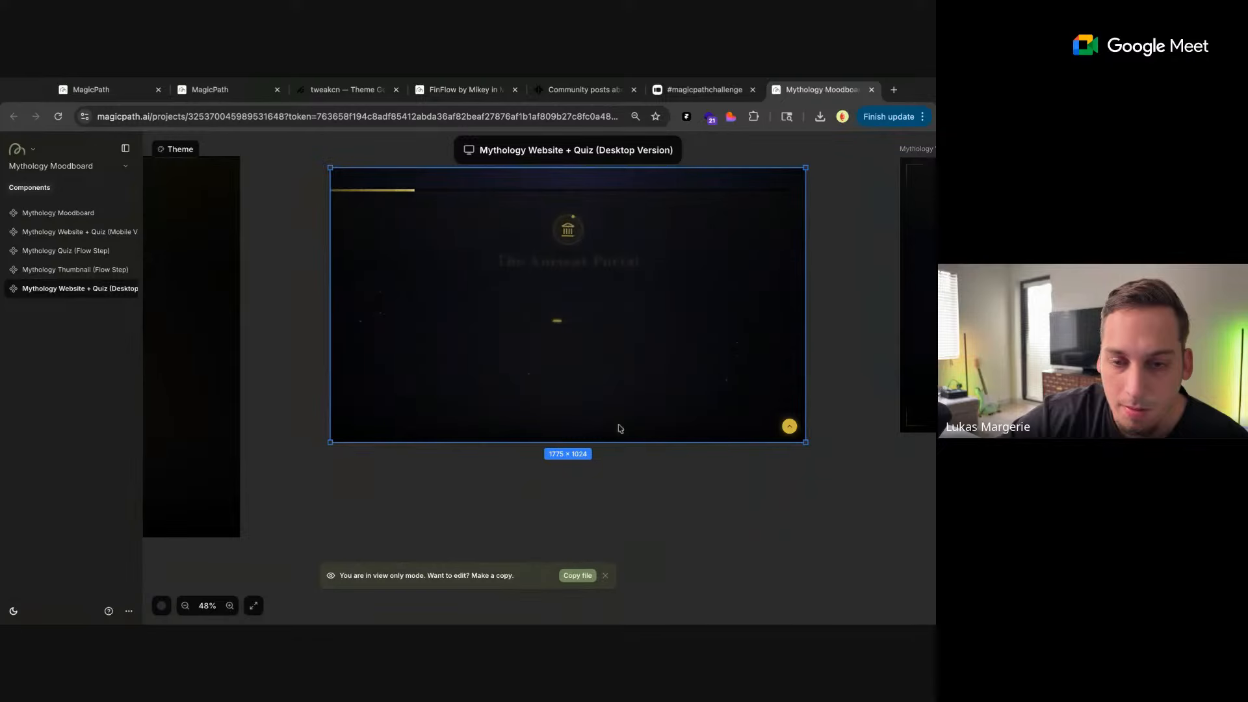
pyautogui.hscroll(1, 599, 487)
pyautogui.scroll(1, 599, 487)
pyautogui.scroll(-2, 518, 401)
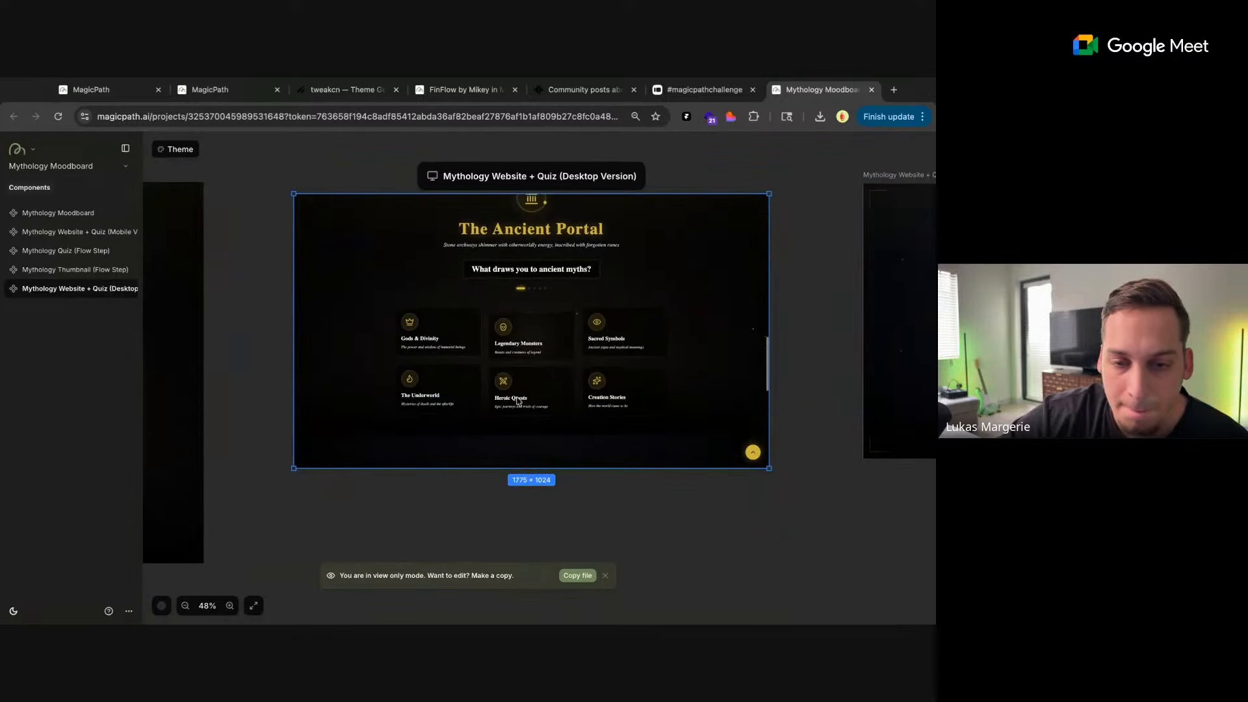
# Answer the desktop quiz with Gods & Divinity, Celestial Realms Above, Eternal Life and Embracing Fate, enlarging its frame to 1775 × 1114
pyautogui.click(445, 336)
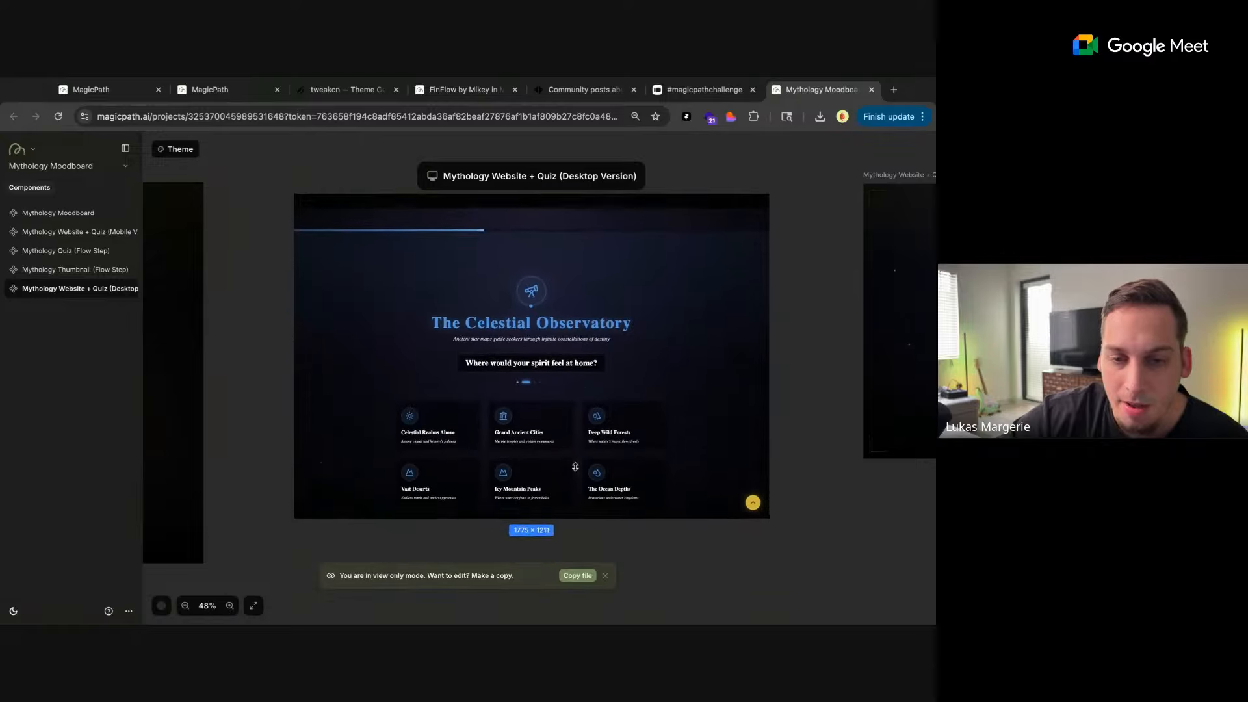
pyautogui.scroll(-1, 606, 347)
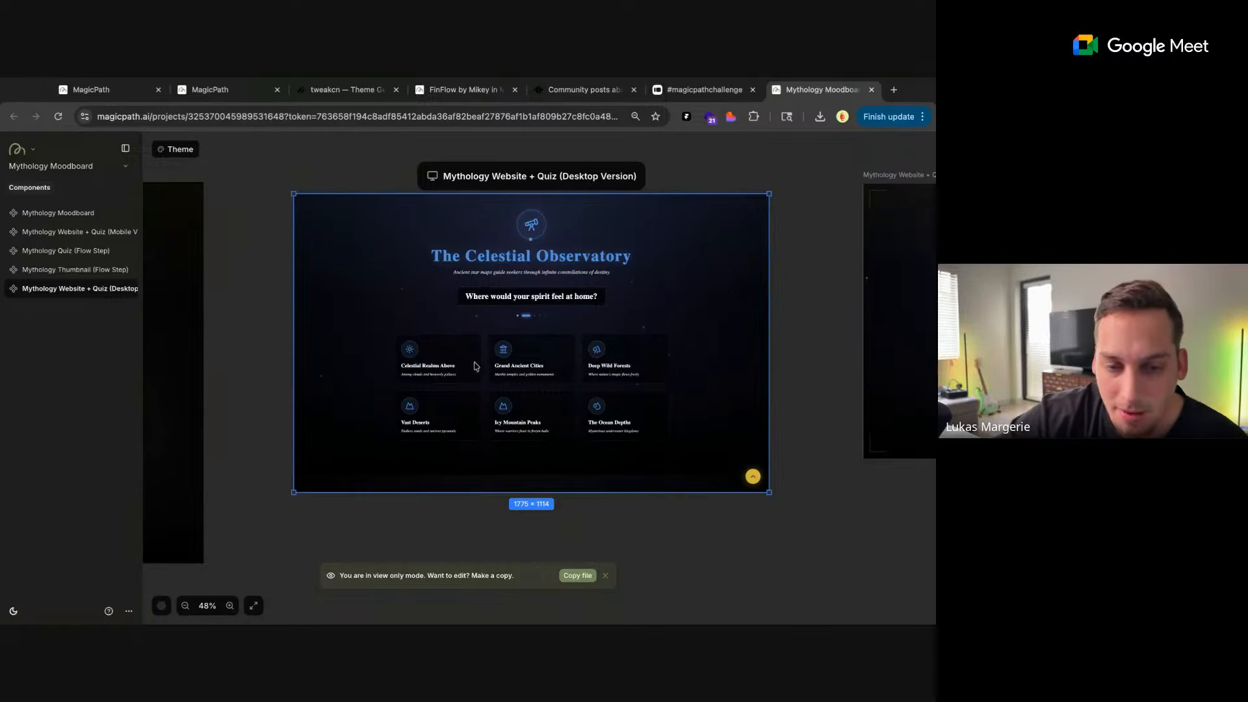
pyautogui.click(449, 368)
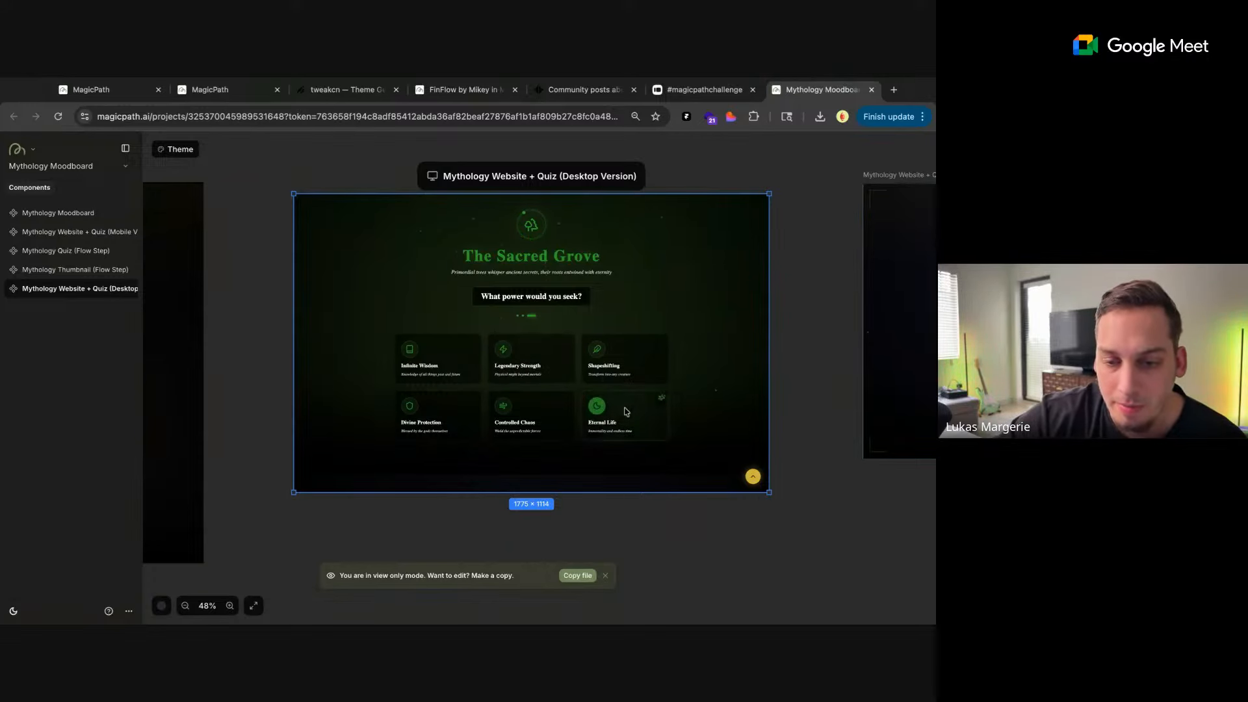
pyautogui.click(626, 411)
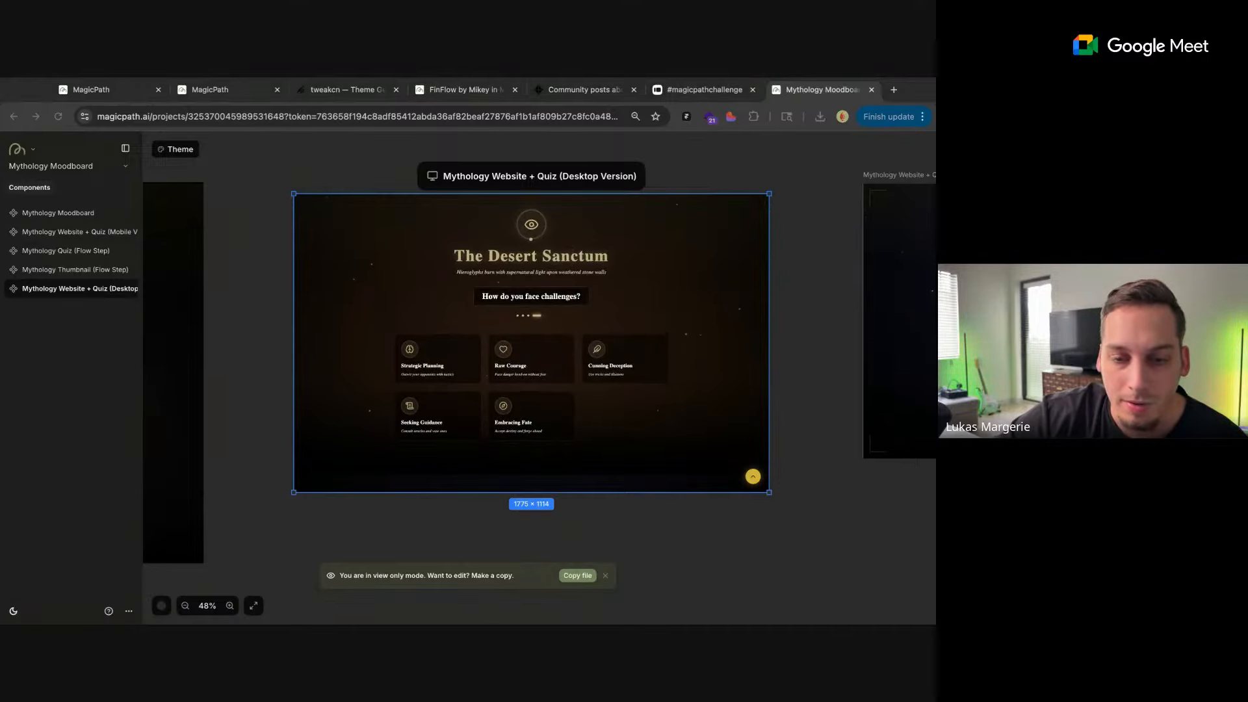
pyautogui.click(520, 412)
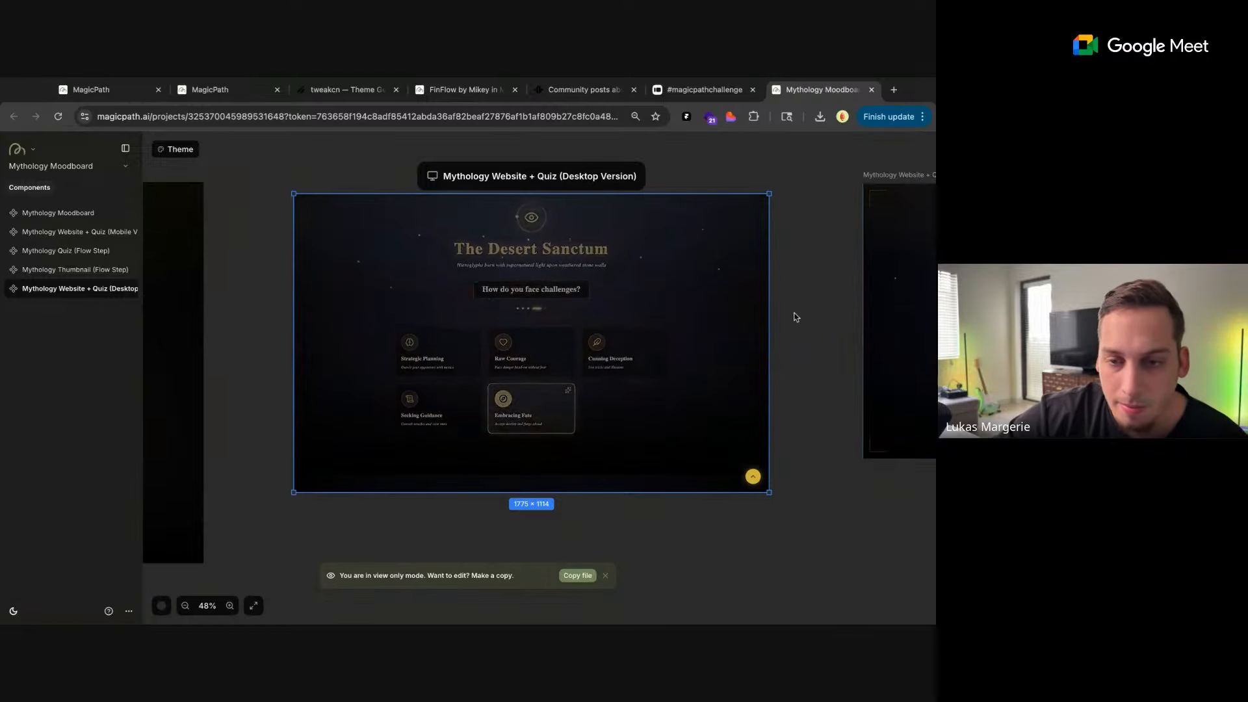
# Examine the mythology project's sequence of moodboard, quiz, desktop and mobile components, including the desktop quiz's Mountain Summit question
pyautogui.scroll(-5, 794, 314)
pyautogui.scroll(2, 813, 317)
pyautogui.hscroll(1, 813, 317)
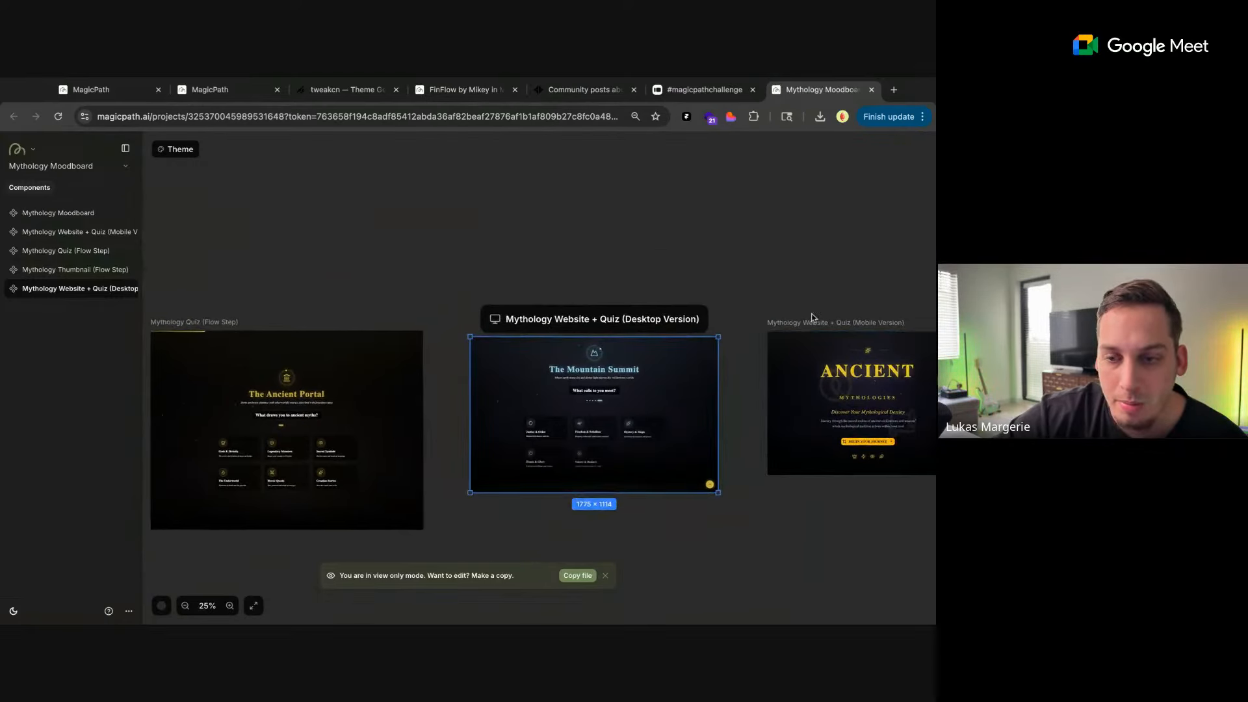
pyautogui.scroll(-3, 654, 299)
pyautogui.scroll(2, 472, 307)
pyautogui.hscroll(-2, 472, 307)
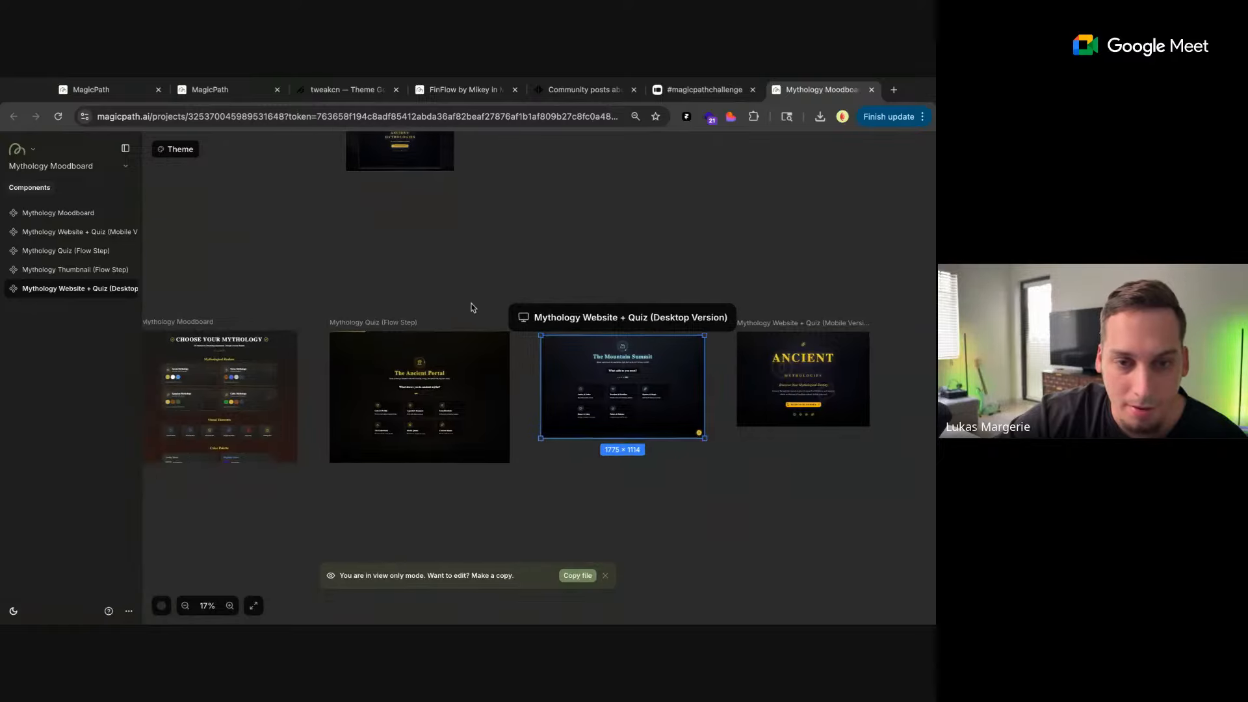
pyautogui.scroll(-2, 541, 360)
pyautogui.hscroll(1, 541, 360)
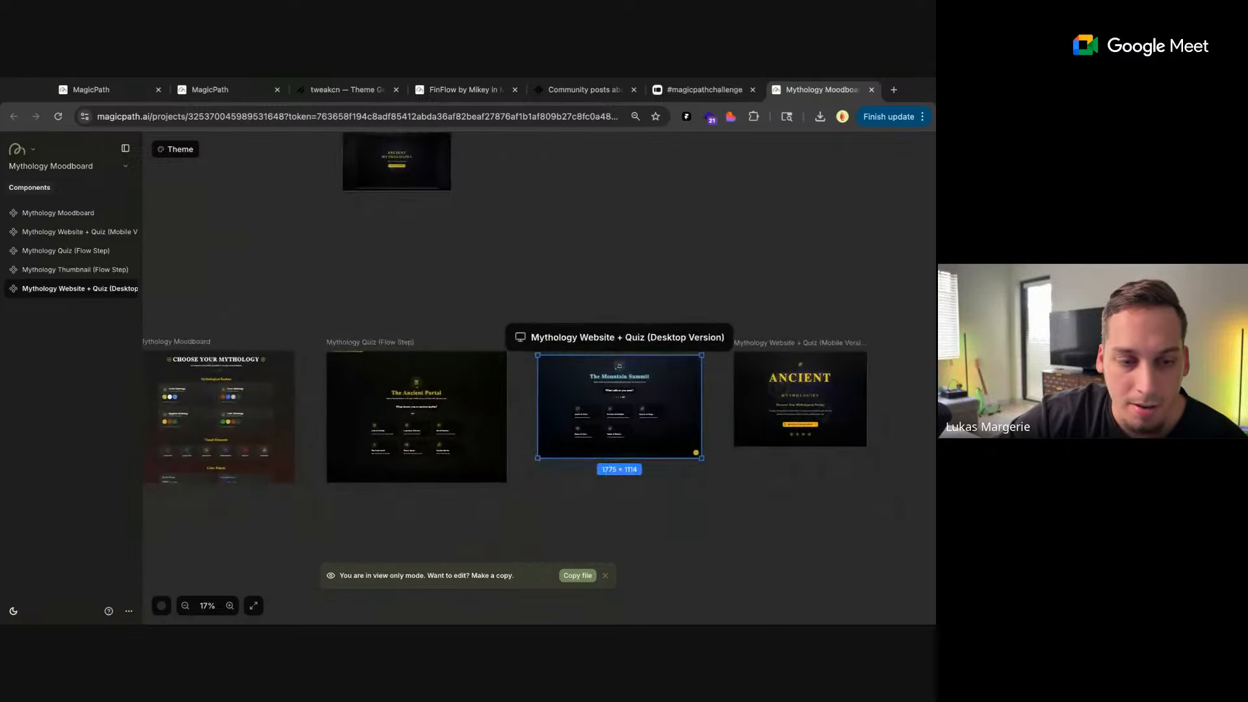
pyautogui.scroll(4, 306, 328)
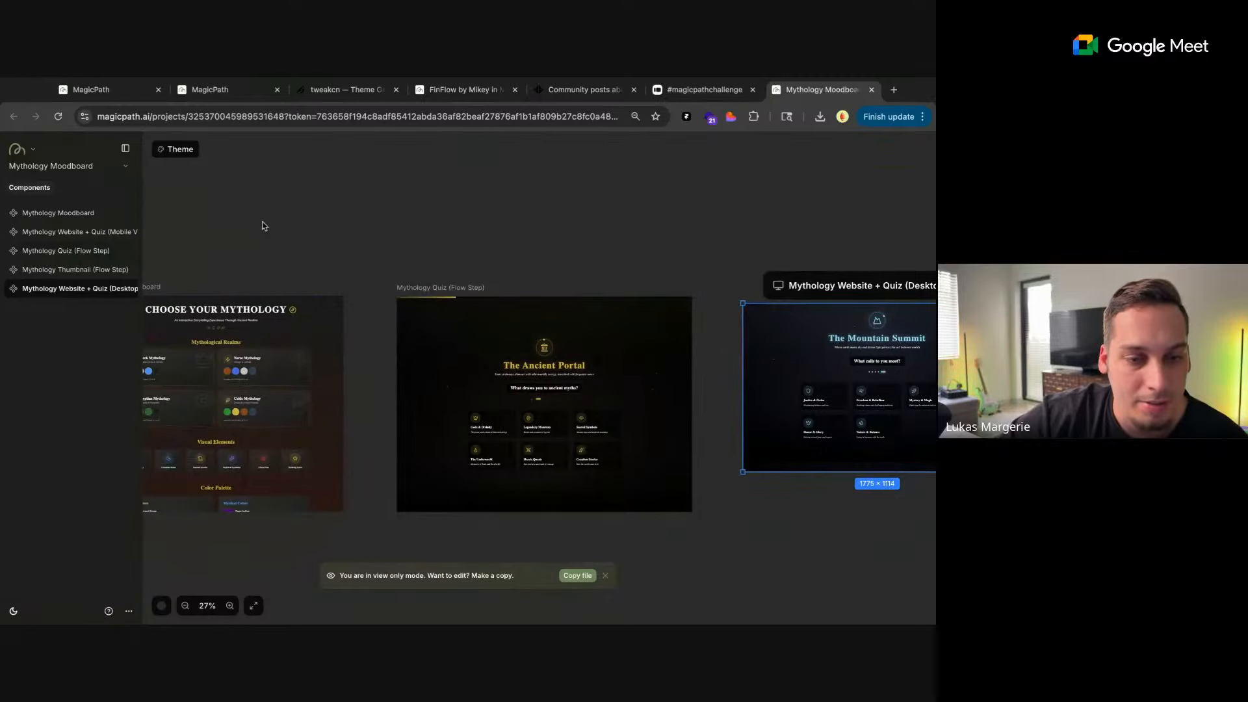
pyautogui.hscroll(-2, 360, 193)
pyautogui.scroll(-1, 360, 193)
pyautogui.hscroll(5, 401, 231)
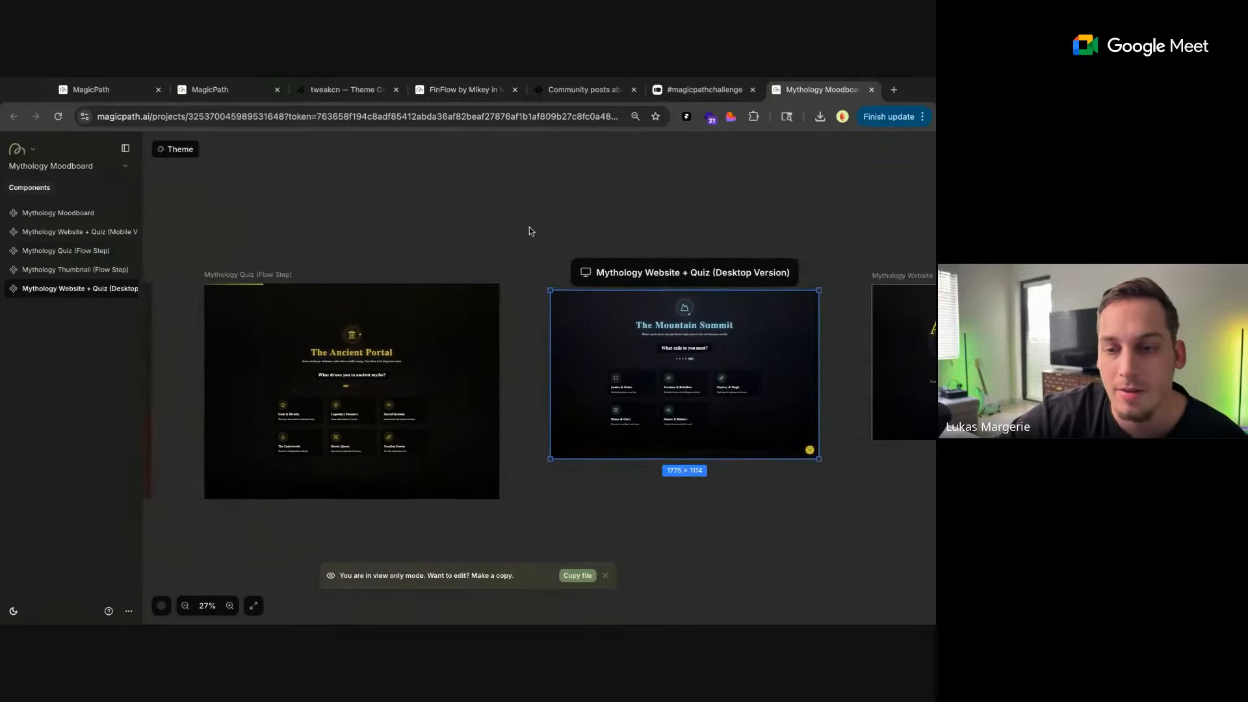
pyautogui.hscroll(5, 531, 231)
pyautogui.scroll(1, 531, 230)
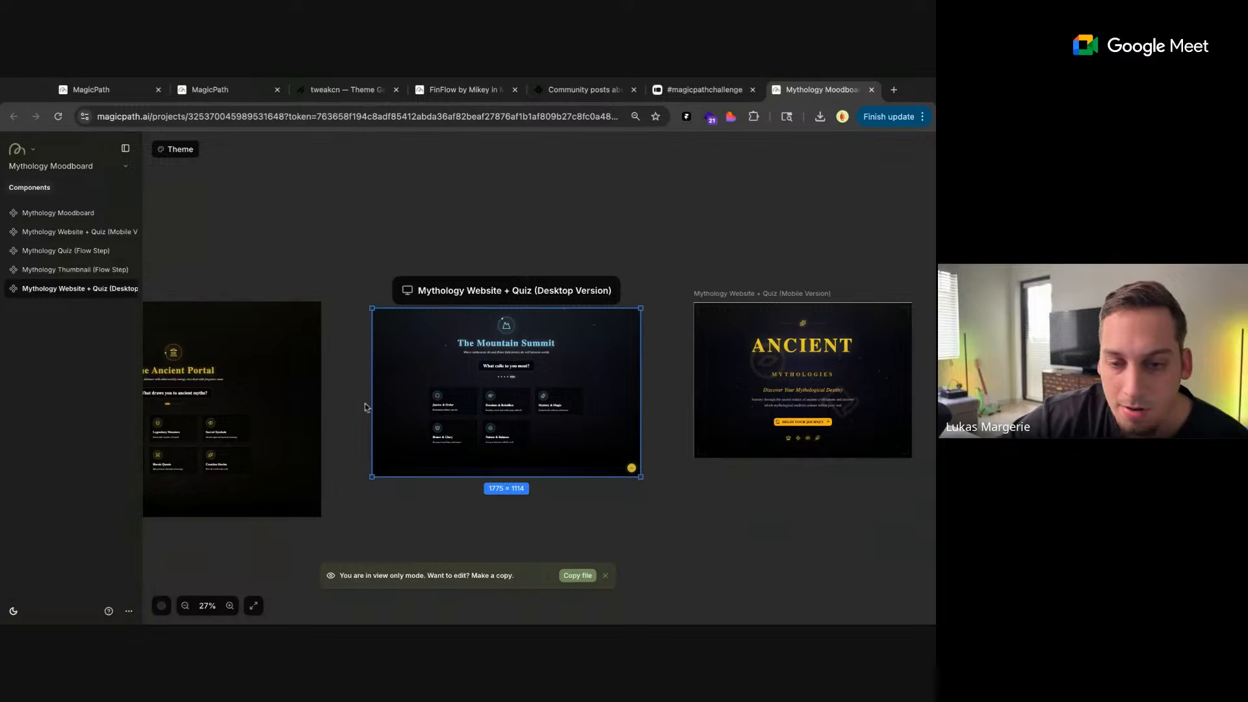
pyautogui.scroll(5, 369, 421)
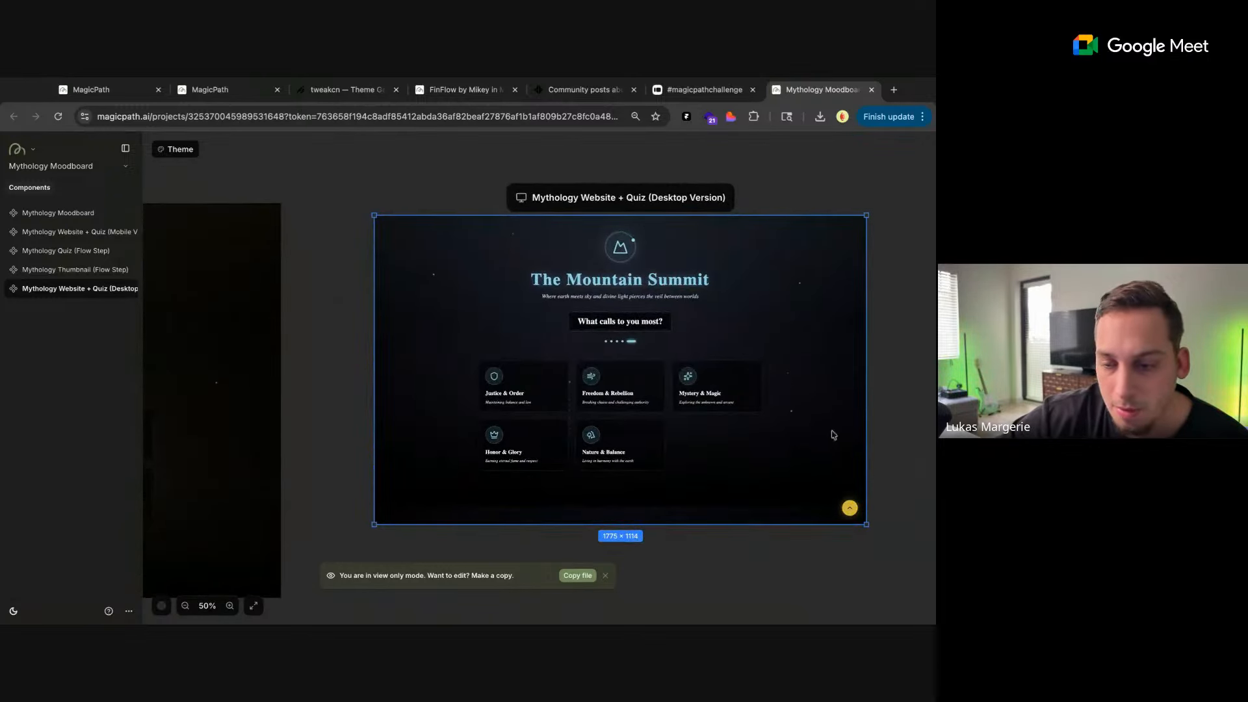
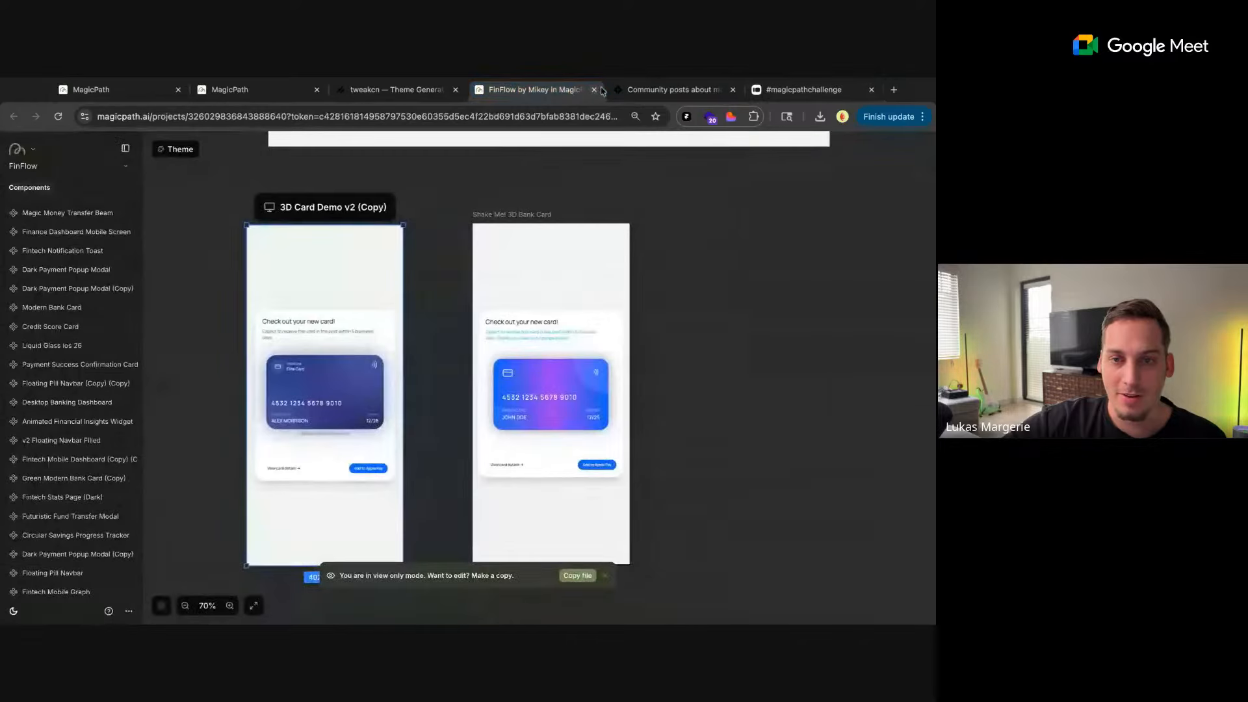
# Close the FinFlow project, glance over the challenge form, Contra community and tweakcn theme code, and return to the Share Button file
pyautogui.click(594, 90)
pyautogui.click(662, 90)
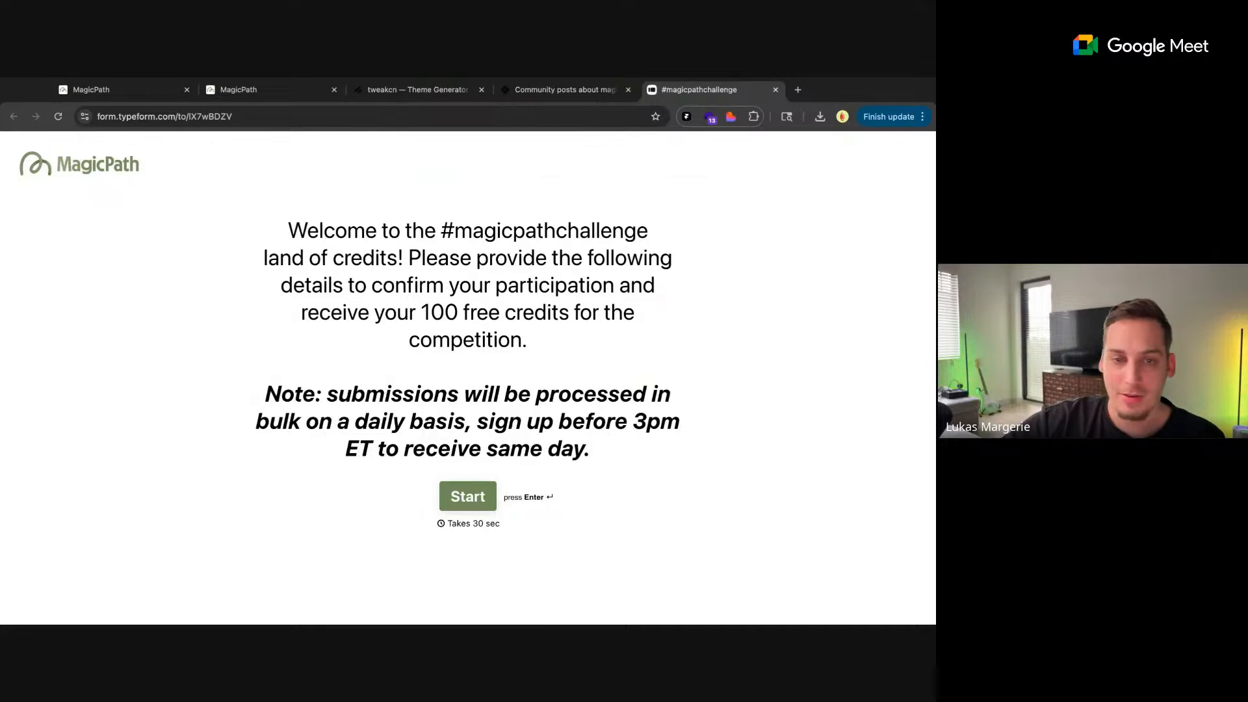
pyautogui.click(566, 91)
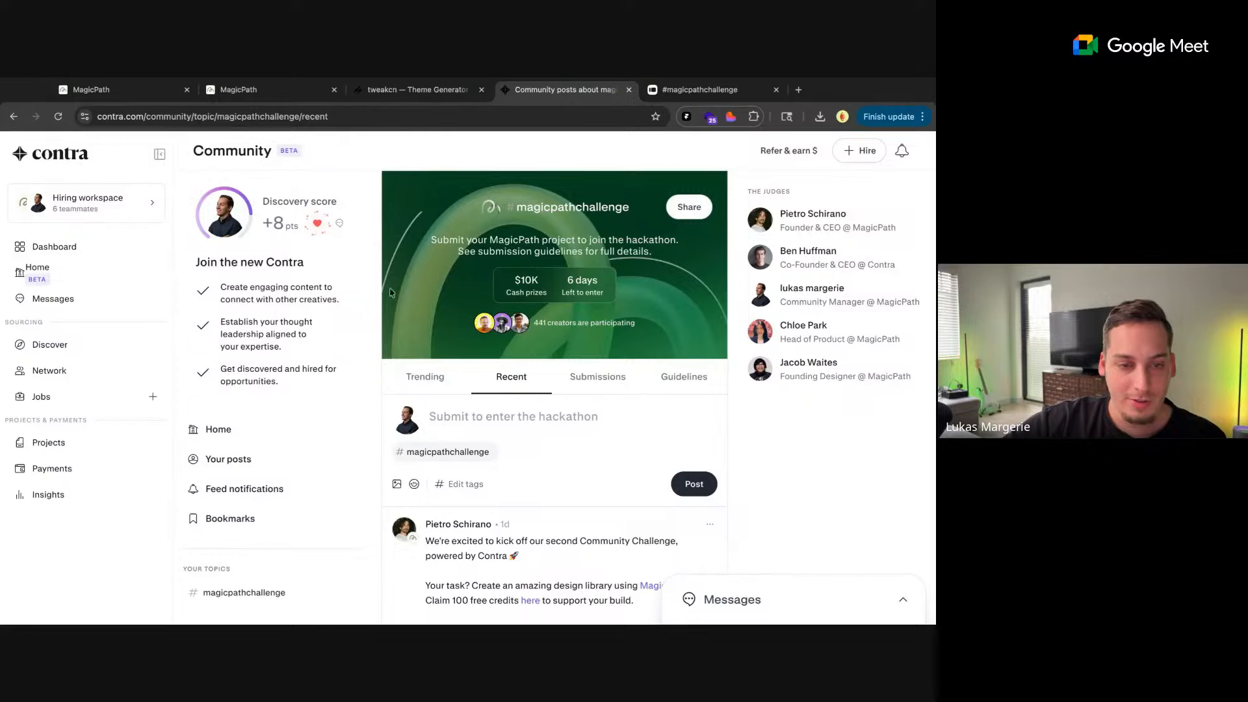
pyautogui.click(400, 89)
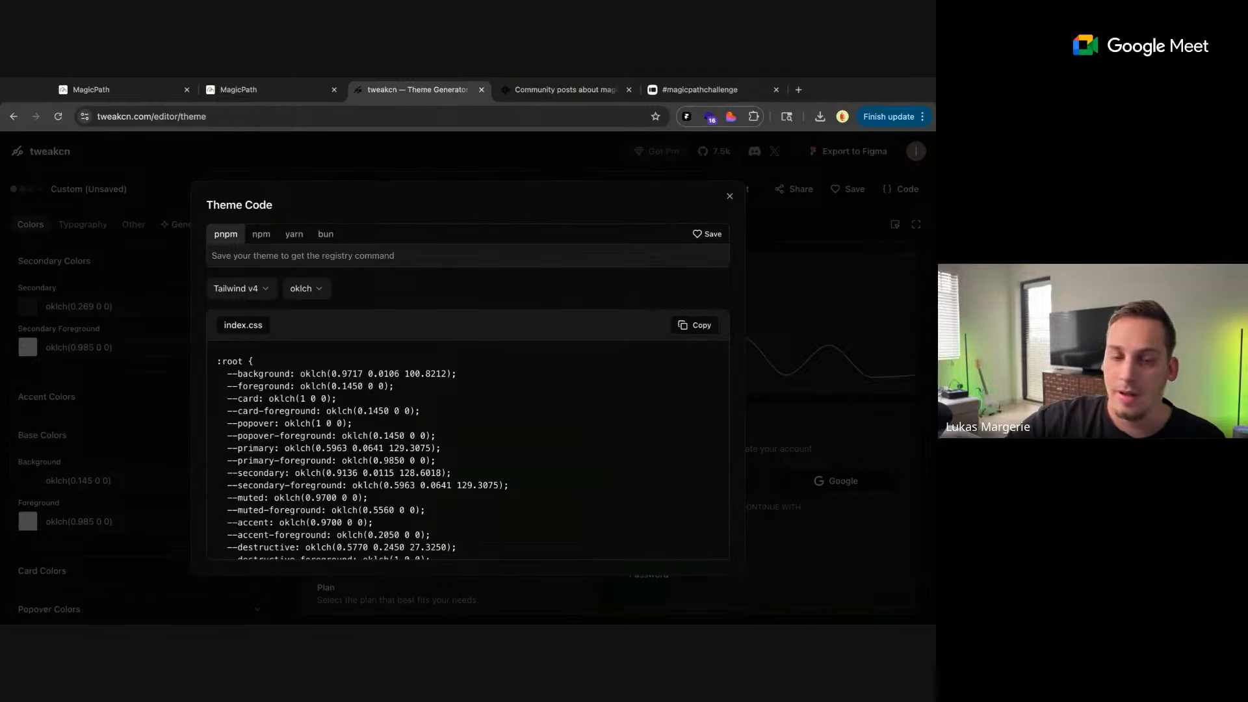
pyautogui.click(213, 93)
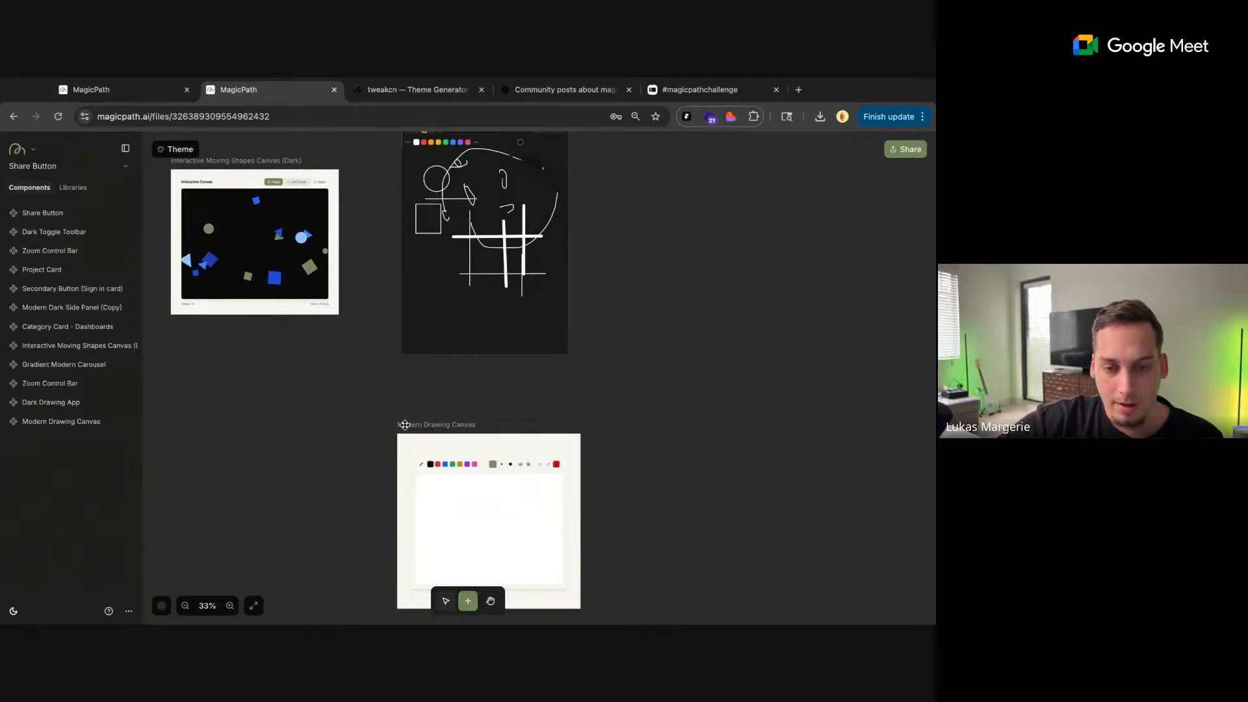
# Tell the AI in the Modern Drawing Canvas chat that "the webcam component is not working."
pyautogui.click(426, 437)
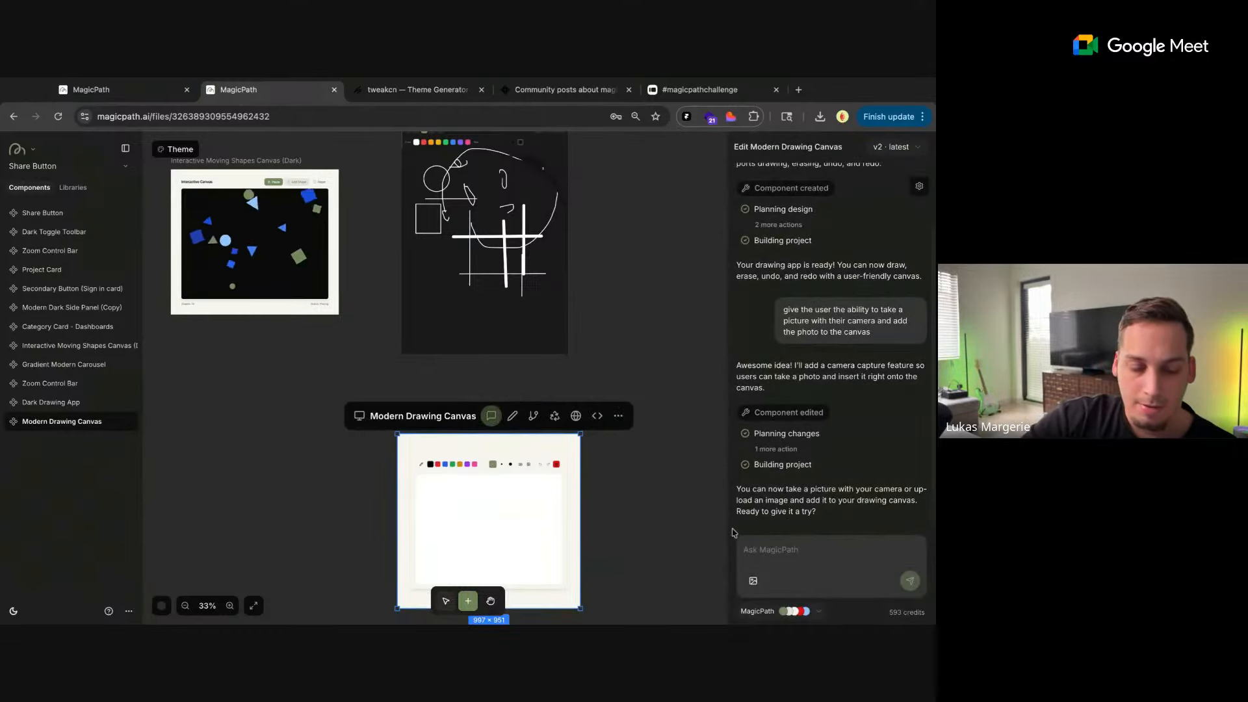
pyautogui.write('so')
pyautogui.press('BackSpace')
pyautogui.press('BackSpace')
pyautogui.press('BackSpace')
pyautogui.write('the')
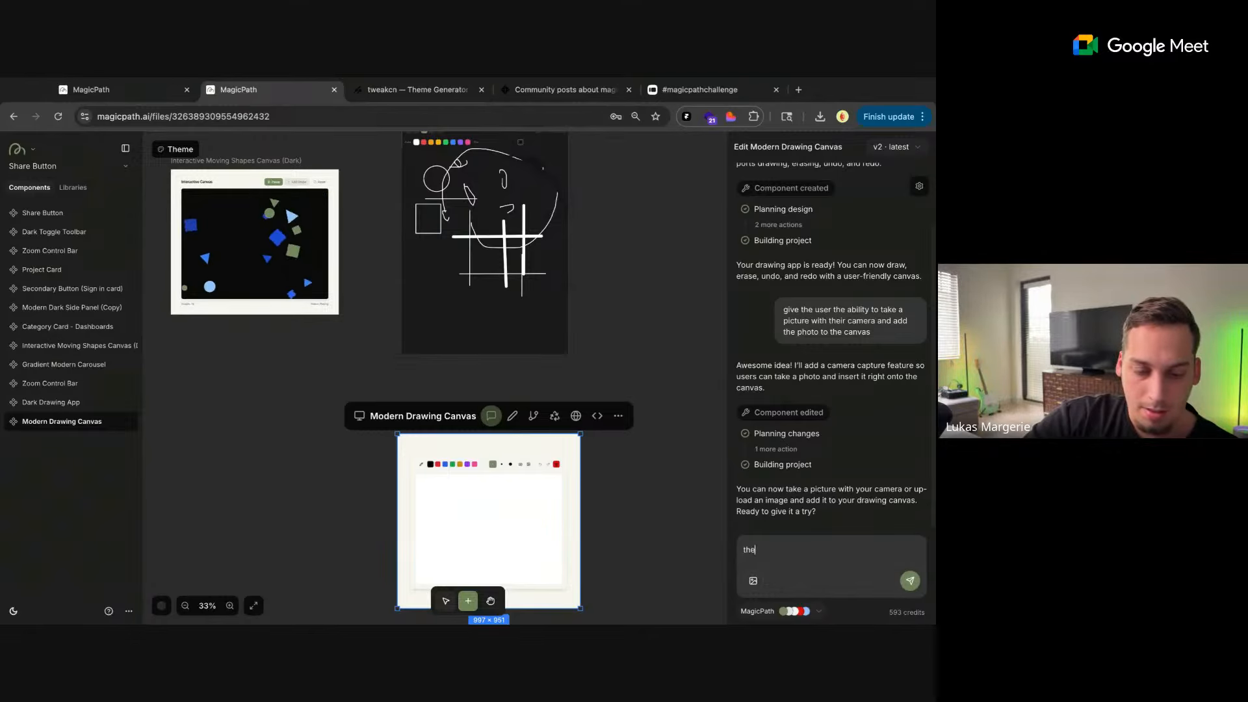
pyautogui.write(' webcam comp')
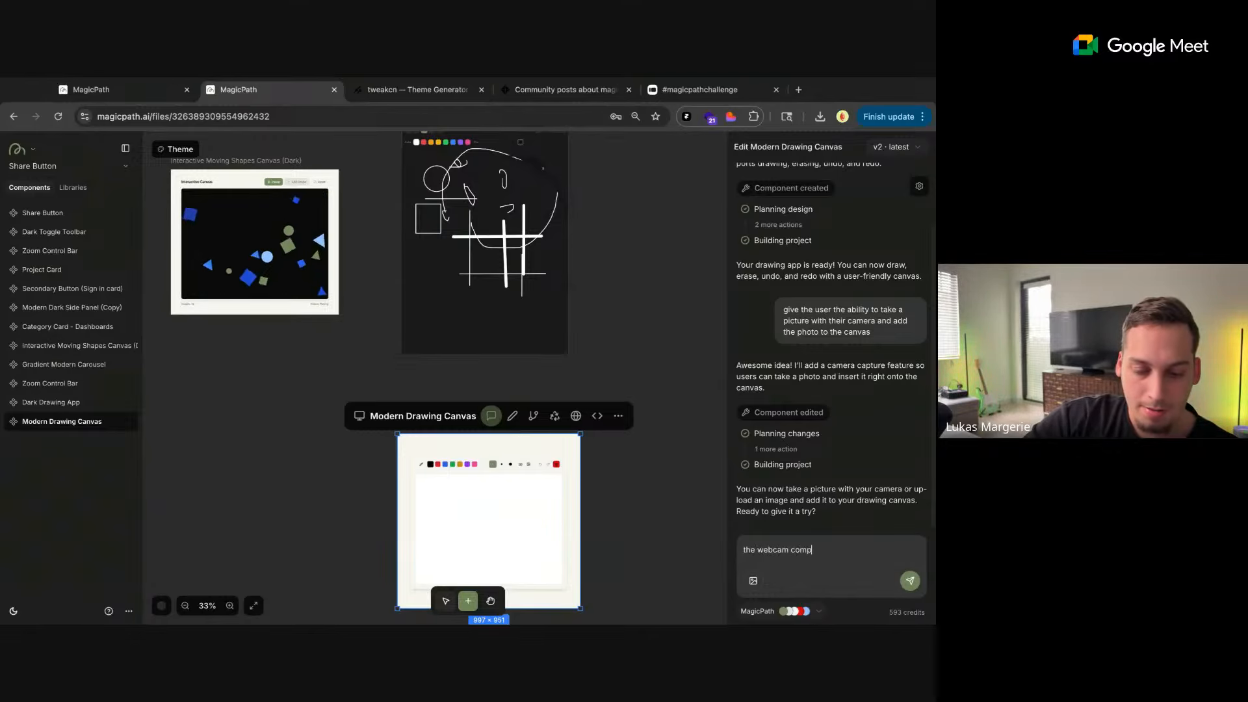
pyautogui.write('onent is not wor')
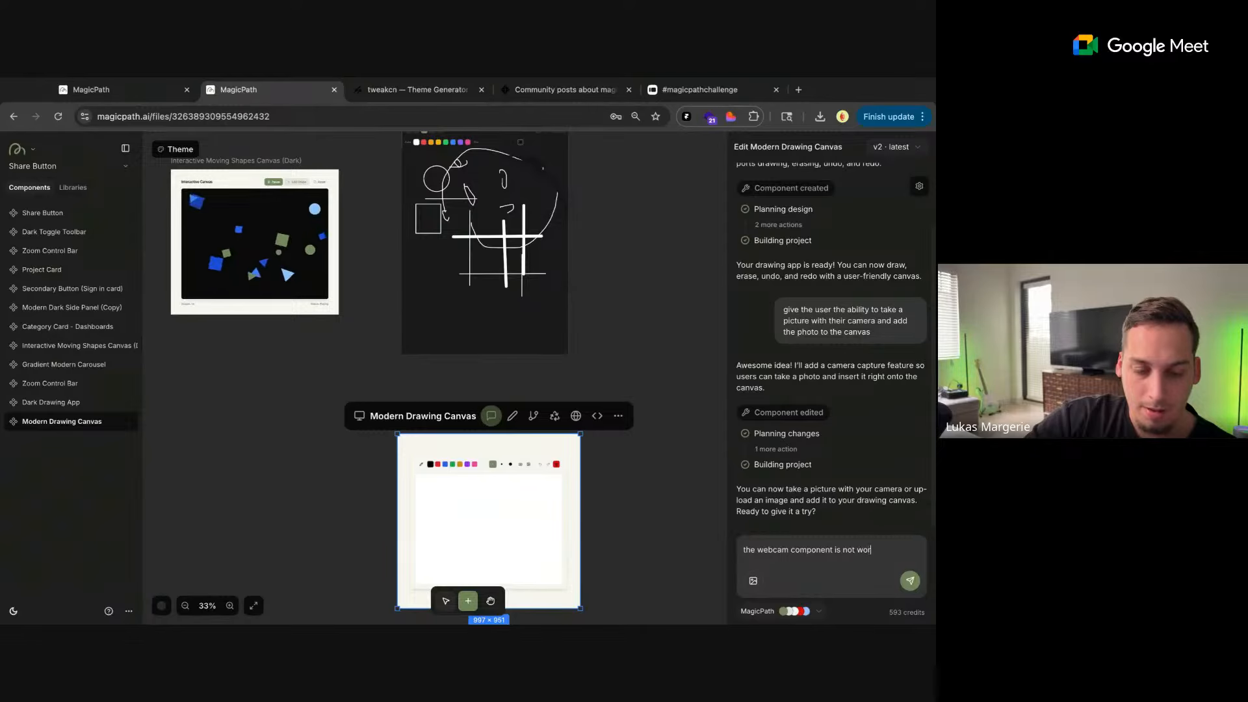
pyautogui.write('king. It is')
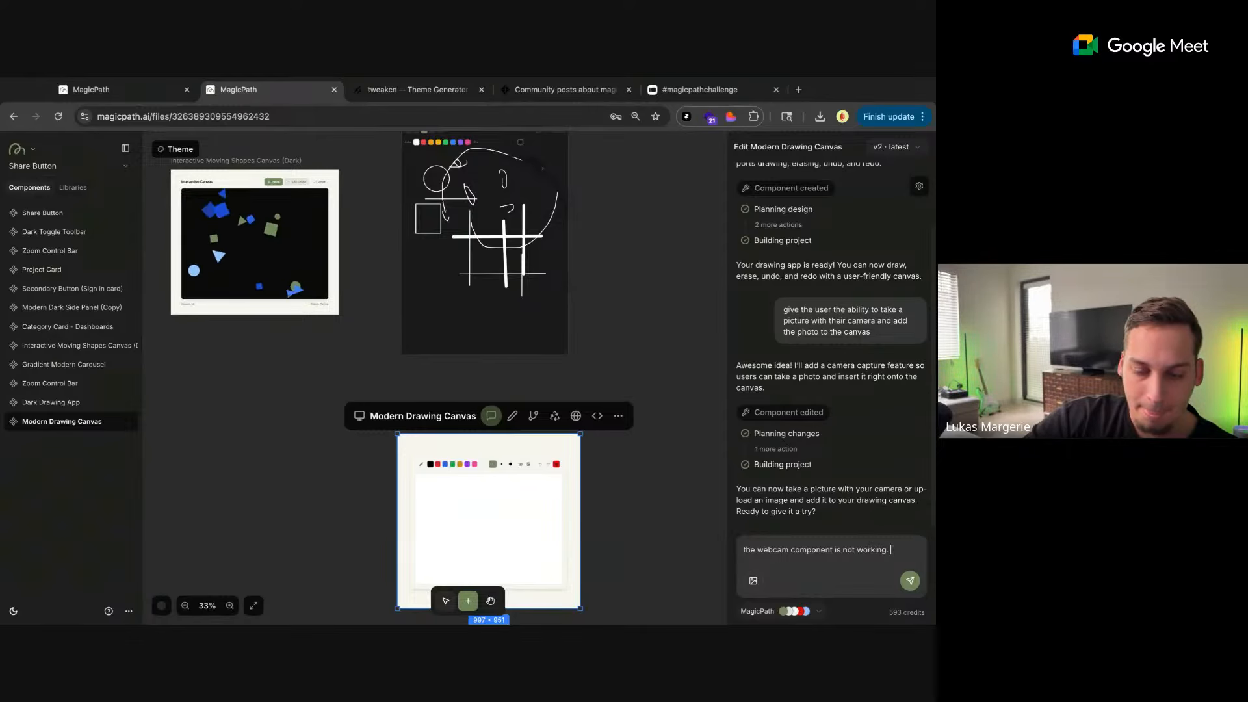
pyautogui.press('BackSpace')
pyautogui.press('BackSpace')
pyautogui.press('BackSpace')
pyautogui.press('BackSpace')
pyautogui.press('BackSpace')
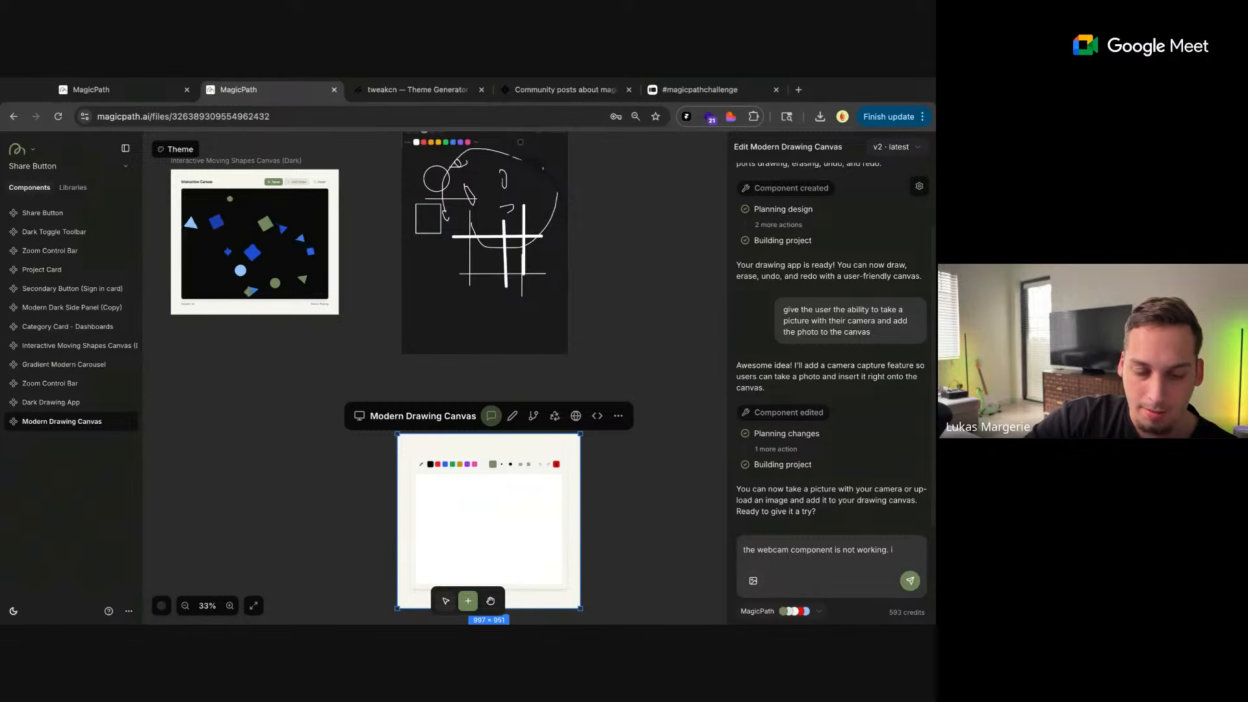
pyautogui.press('Return')
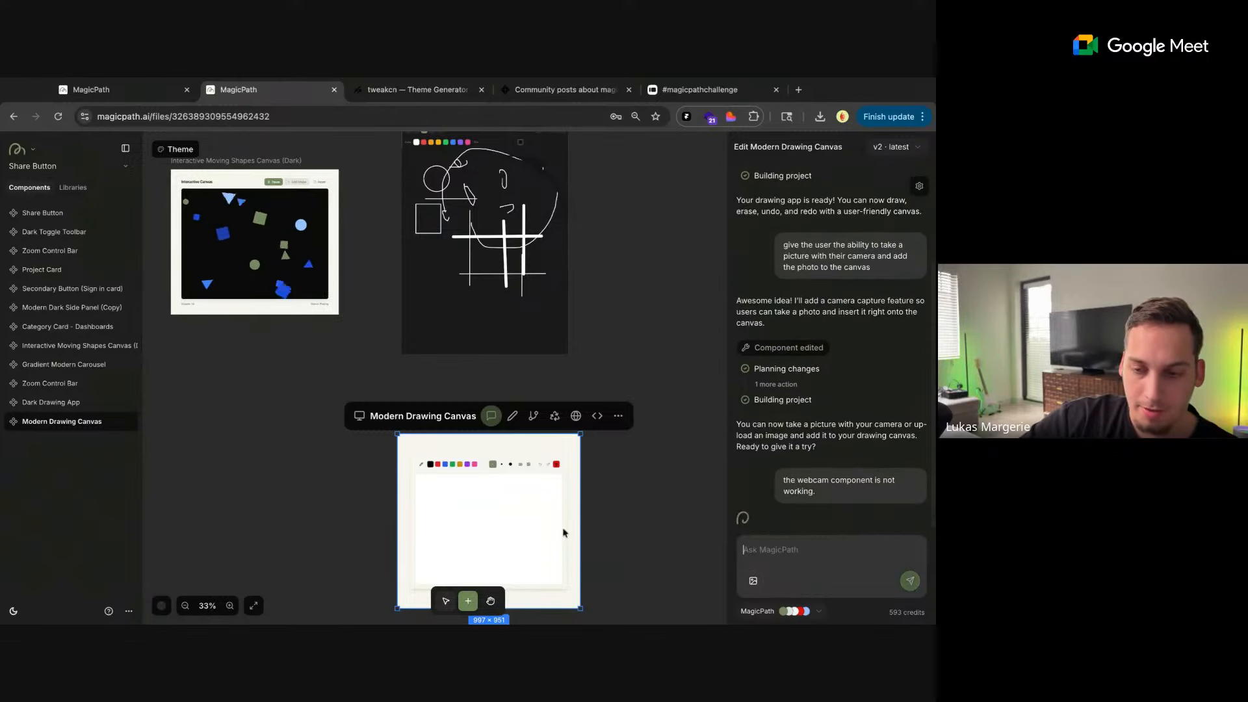
pyautogui.click(626, 509)
pyautogui.scroll(-8, 518, 368)
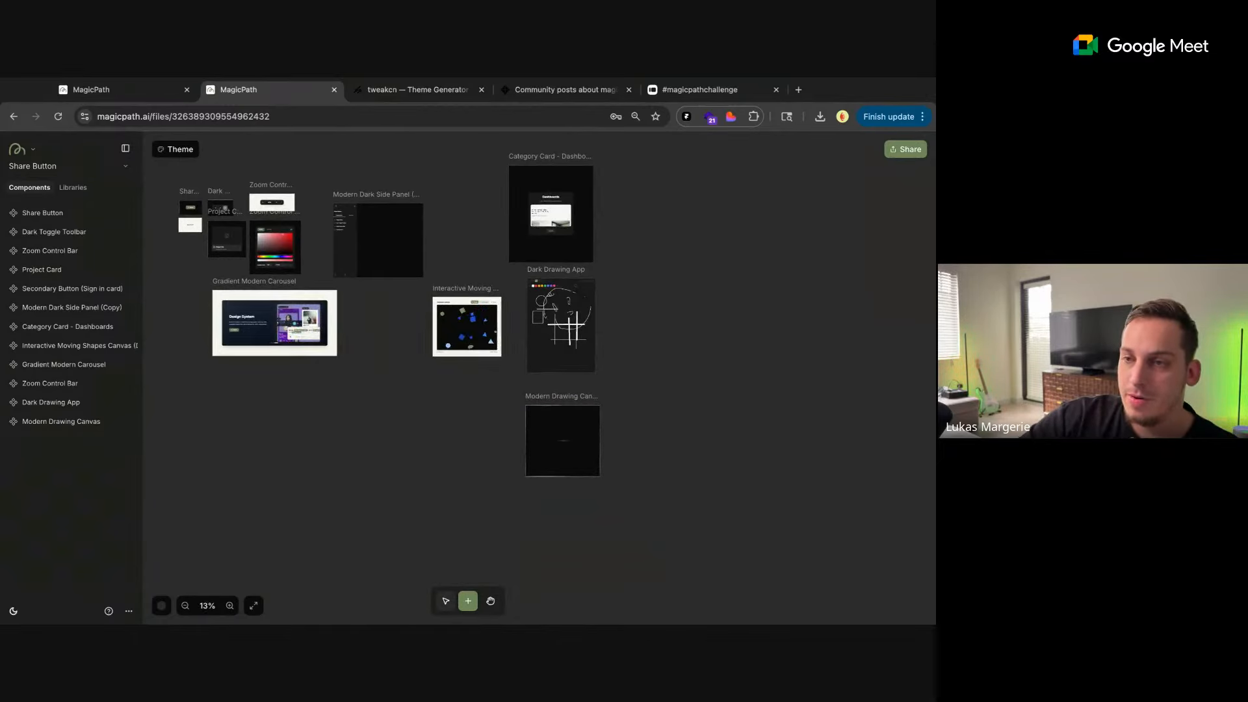
pyautogui.scroll(6, 442, 376)
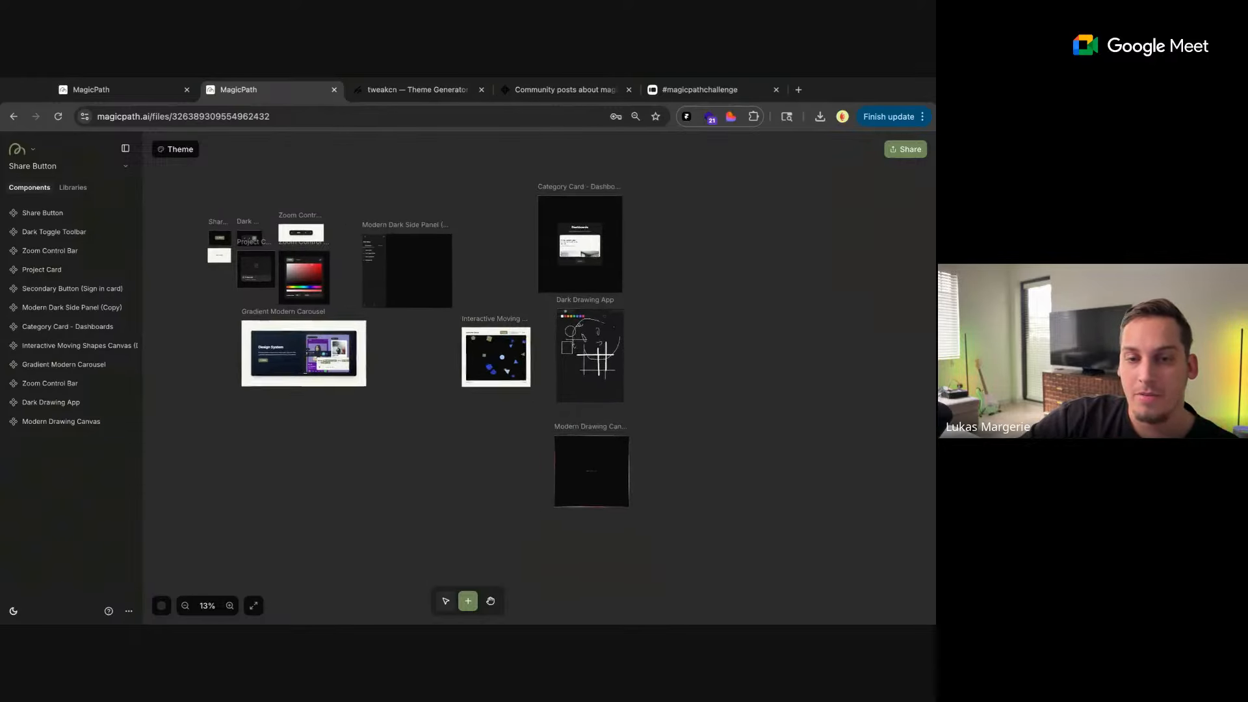
pyautogui.click(418, 452)
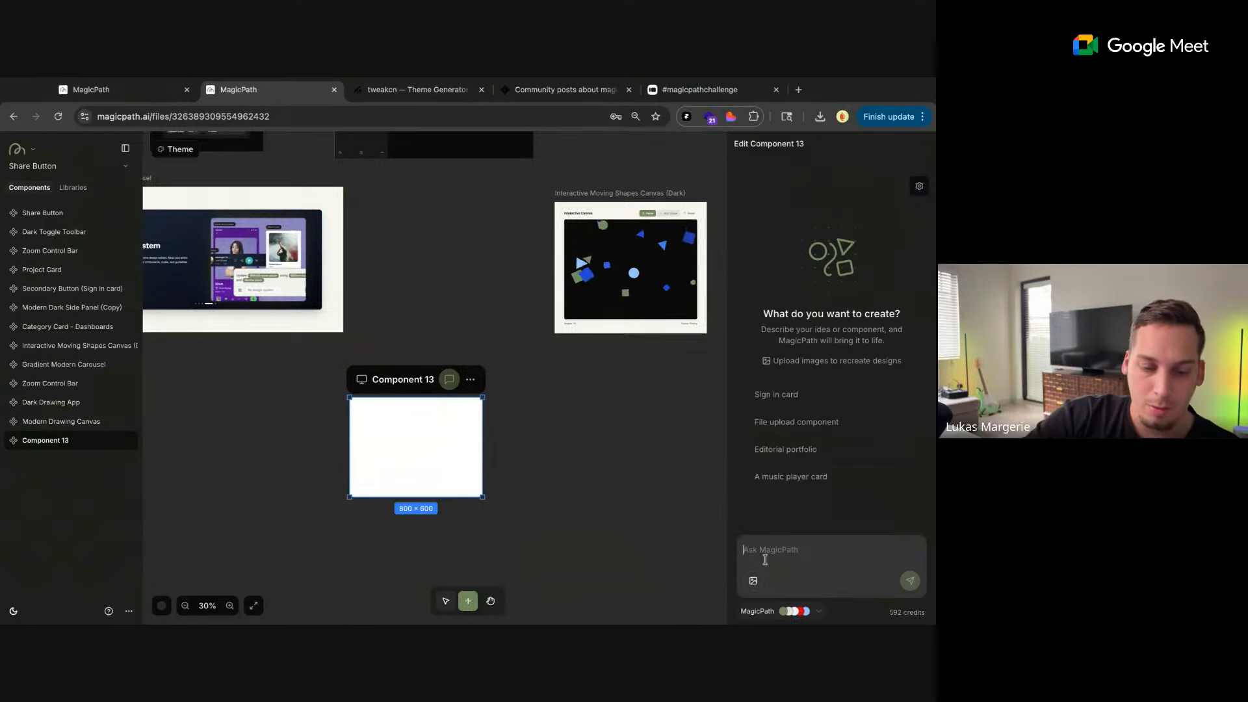
pyautogui.write('create a curr')
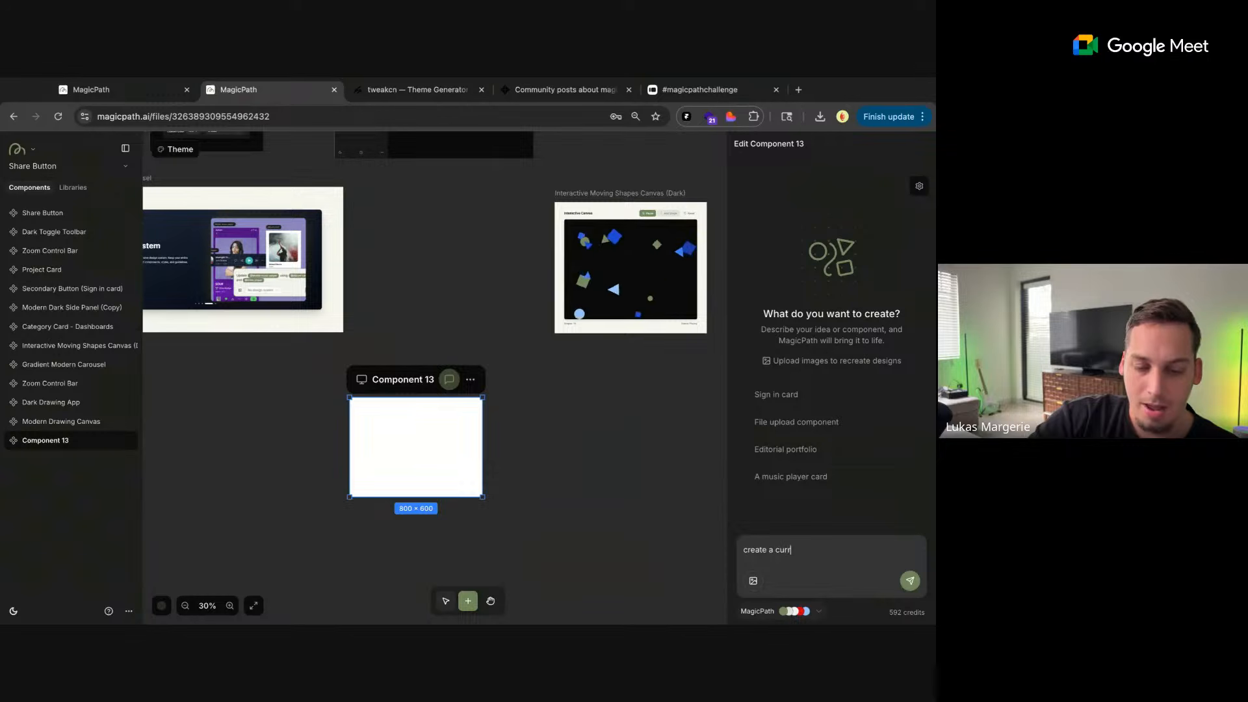
pyautogui.write('ent weather app')
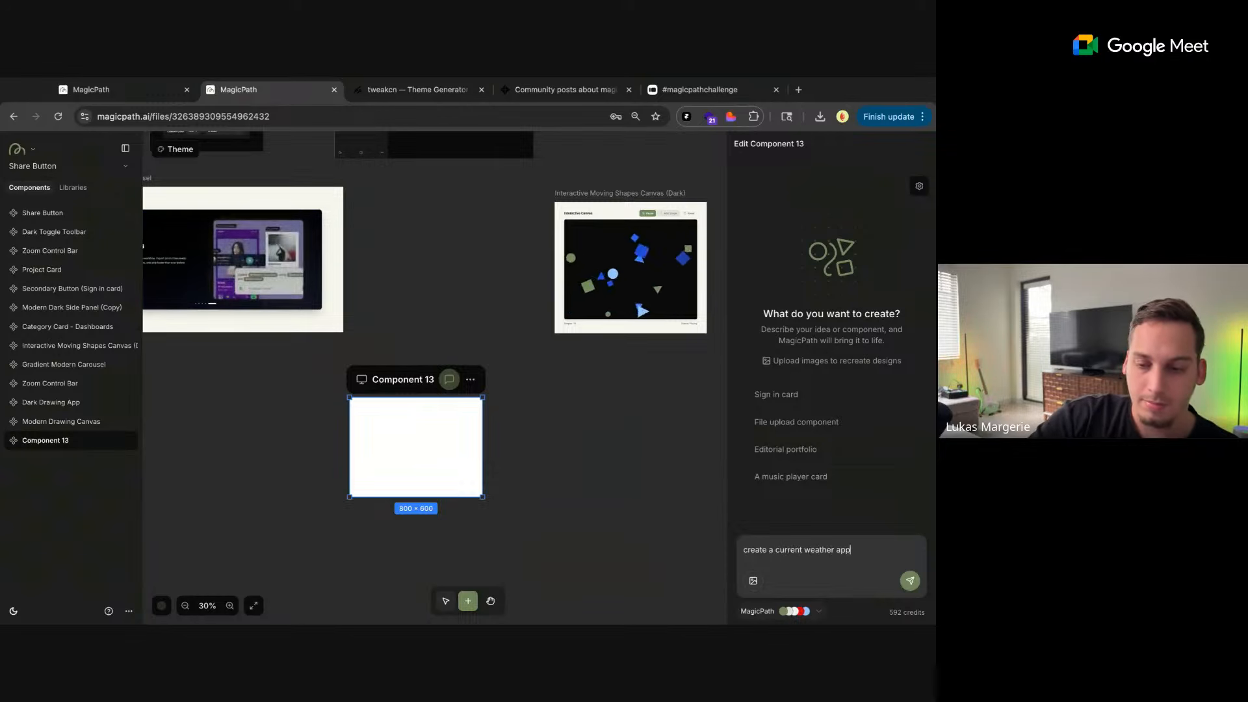
pyautogui.press('Return')
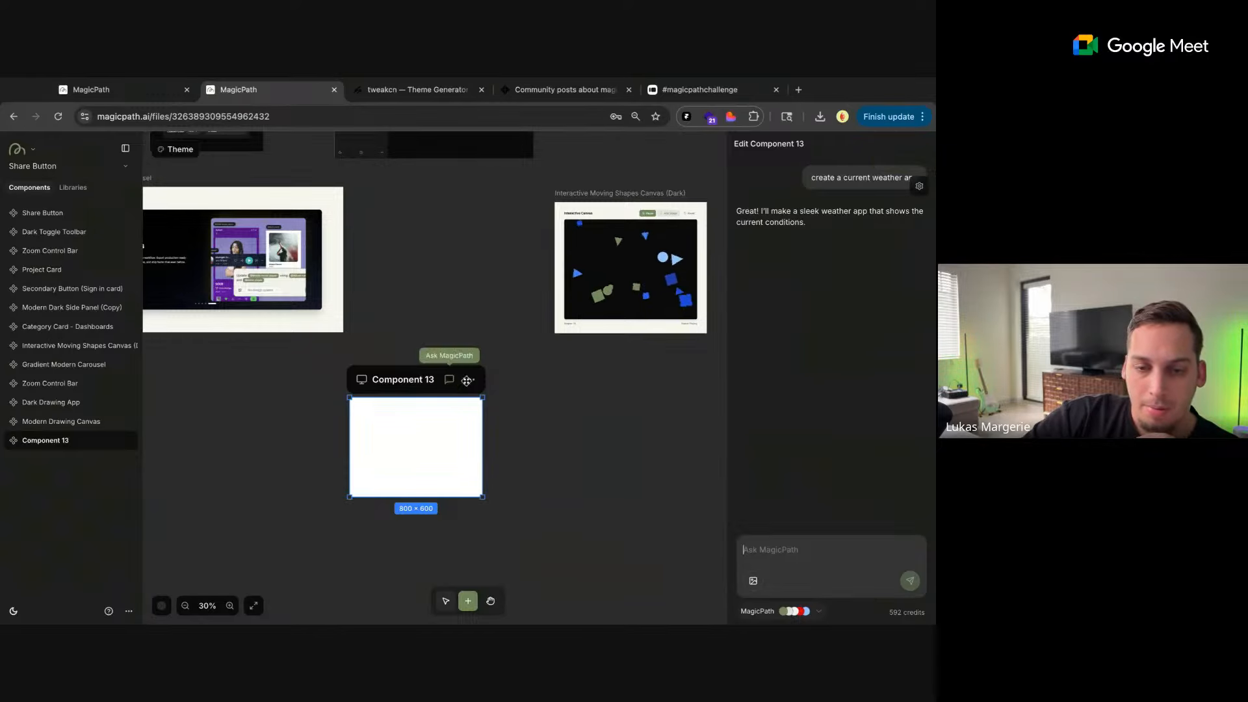
pyautogui.click(470, 379)
pyautogui.click(412, 456)
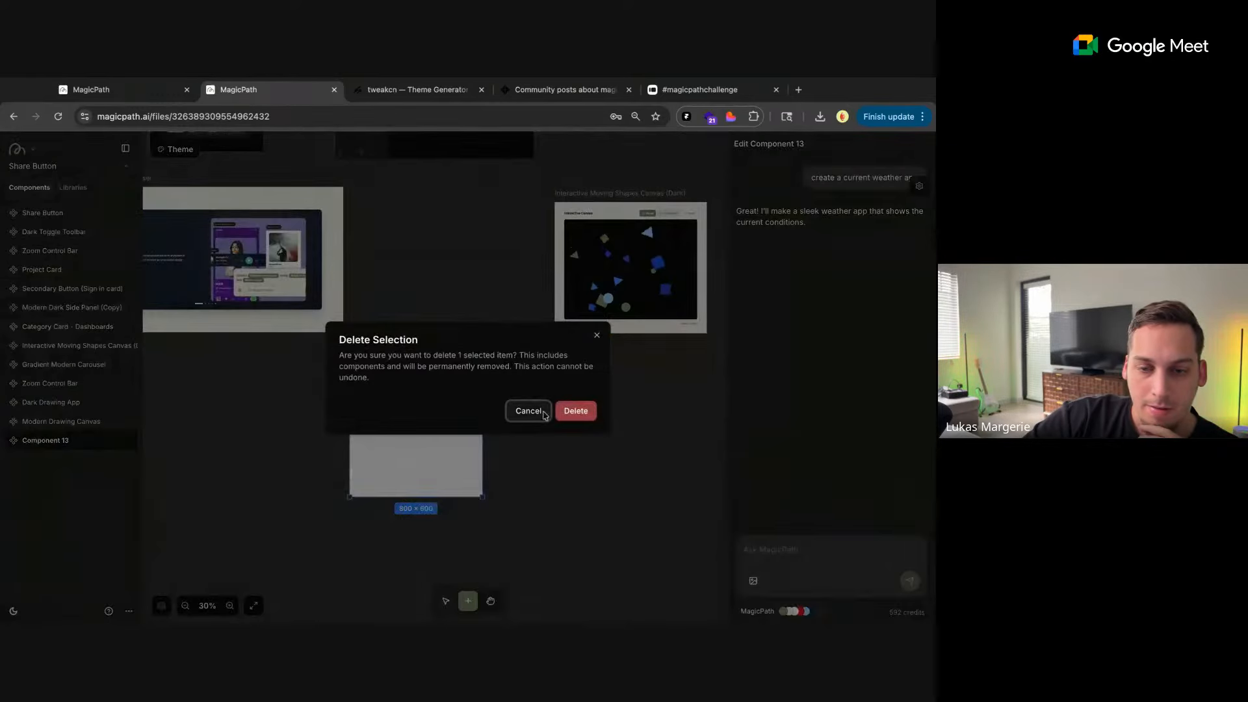
pyautogui.click(571, 415)
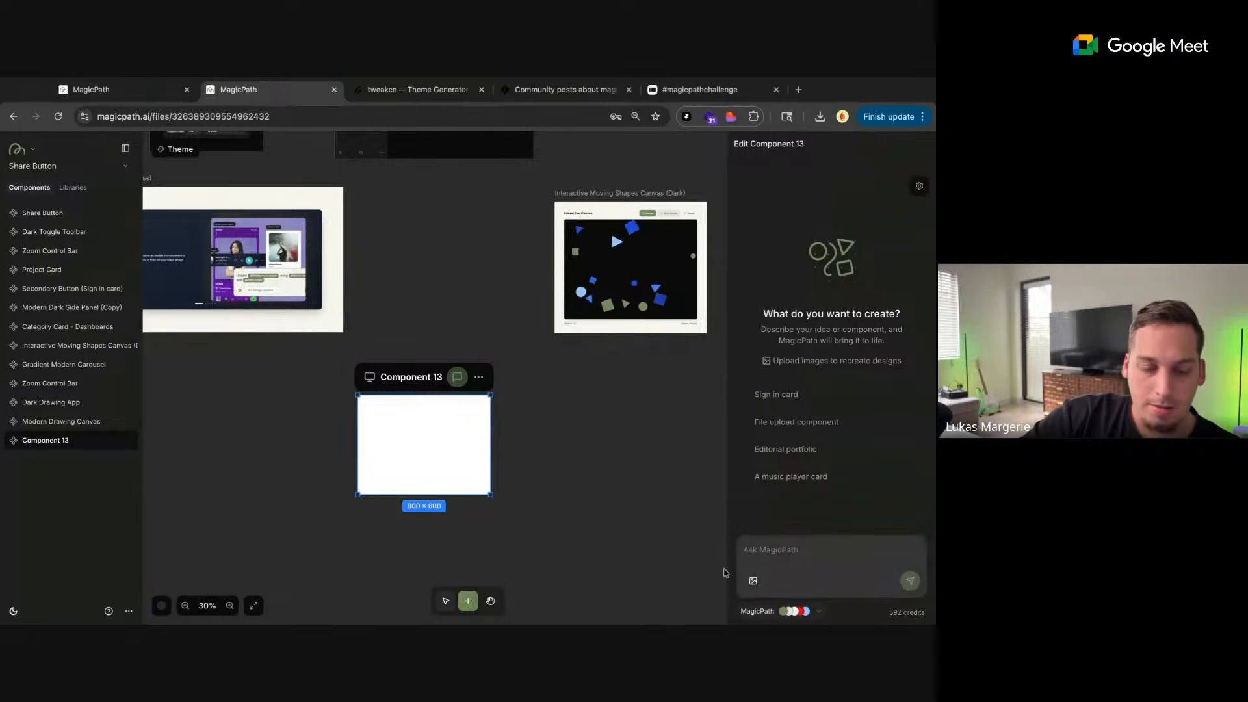
# Have the AI fill a new 800 × 600 component using the prompt "create a current weather component"
pyautogui.write('create a cur')
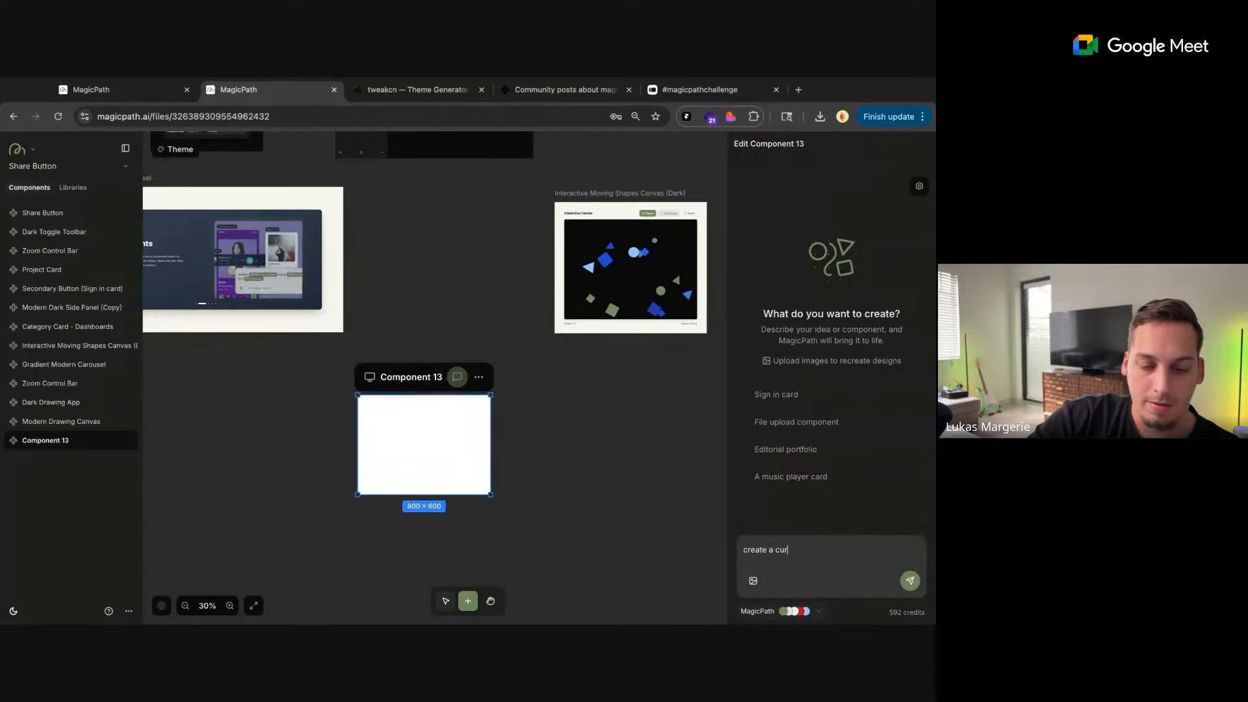
pyautogui.write('rent')
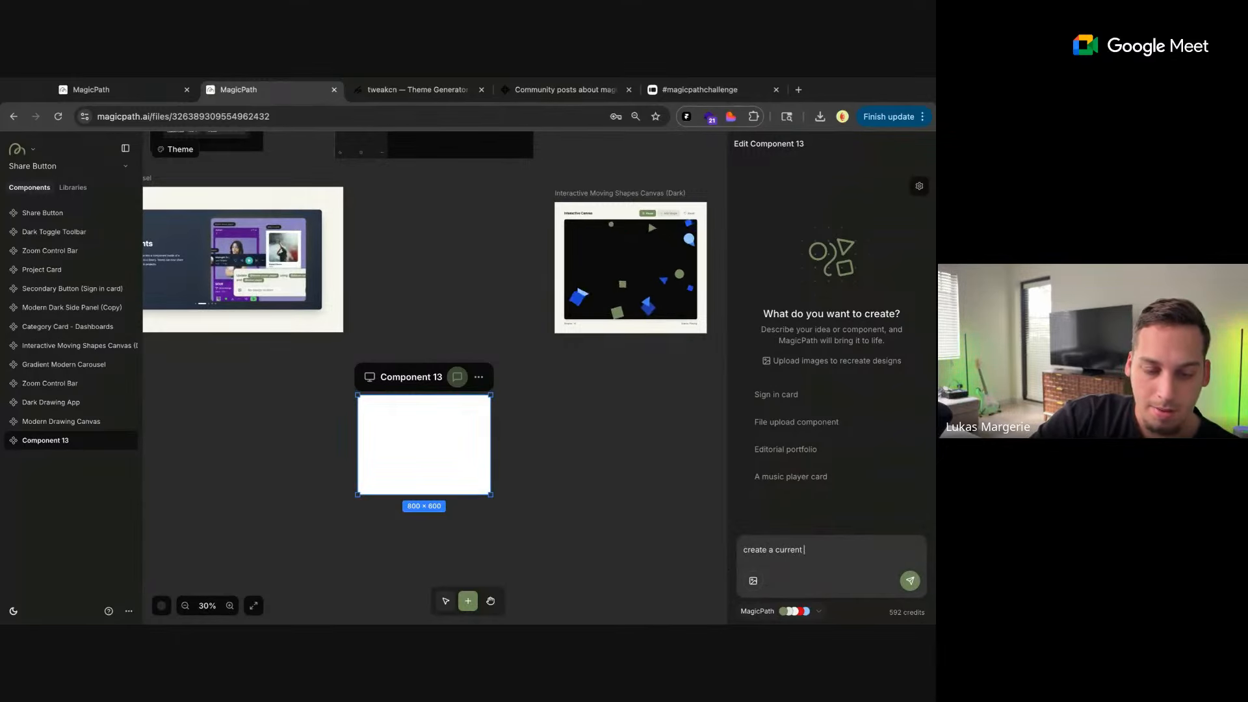
pyautogui.write(' weather component')
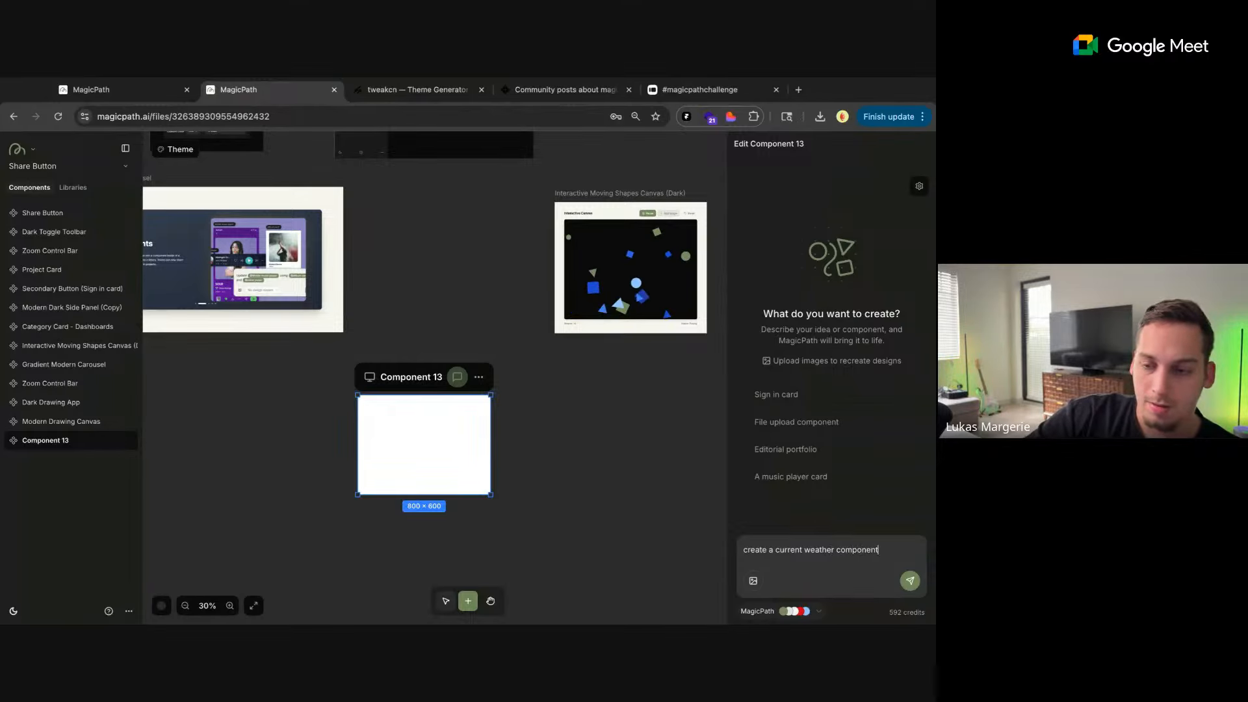
pyautogui.press('Return')
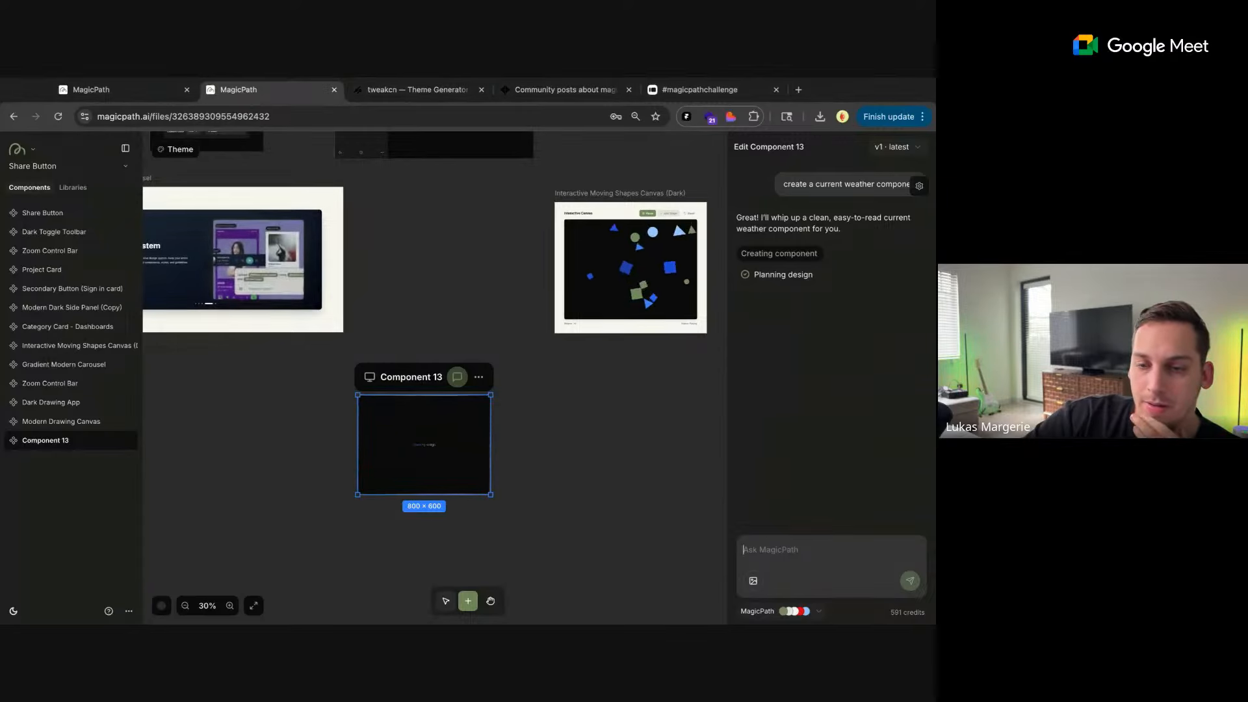
# Check the build progress of the weather component and the Modern Drawing Canvas among the file's components
pyautogui.scroll(-3, 479, 417)
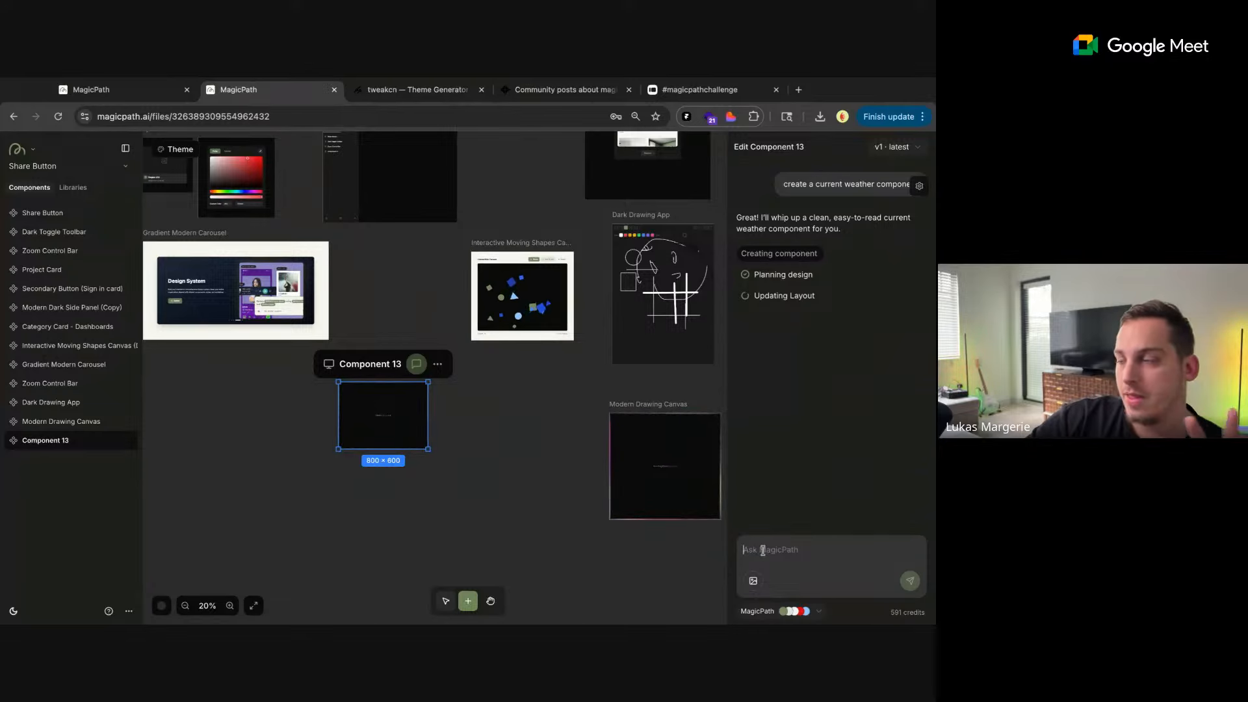
pyautogui.scroll(-2, 515, 484)
pyautogui.scroll(-1, 516, 484)
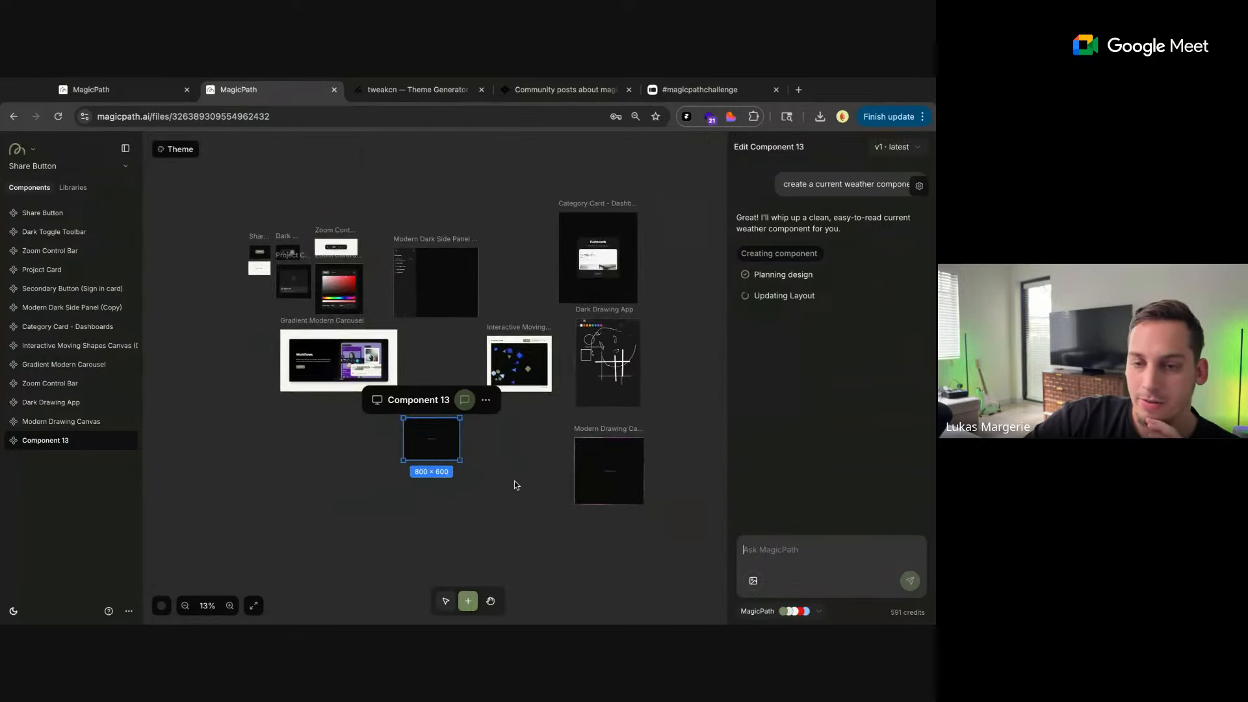
pyautogui.hscroll(-1, 515, 484)
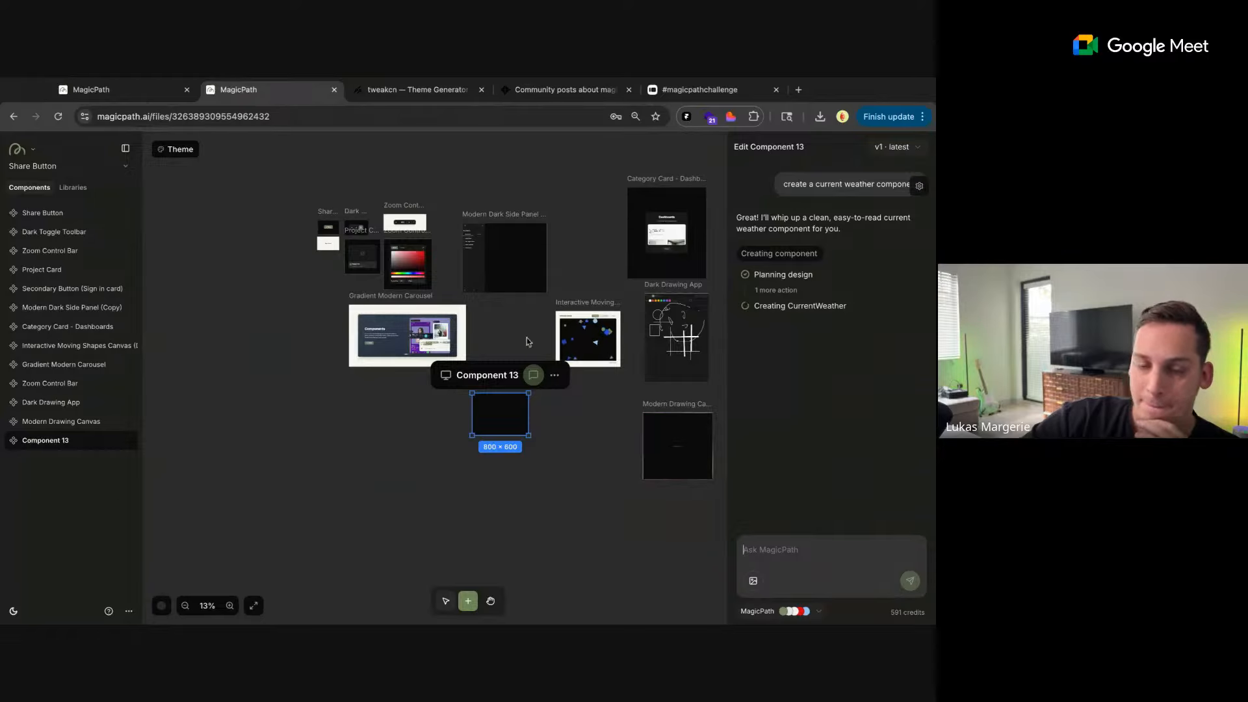
pyautogui.click(559, 423)
pyautogui.click(487, 407)
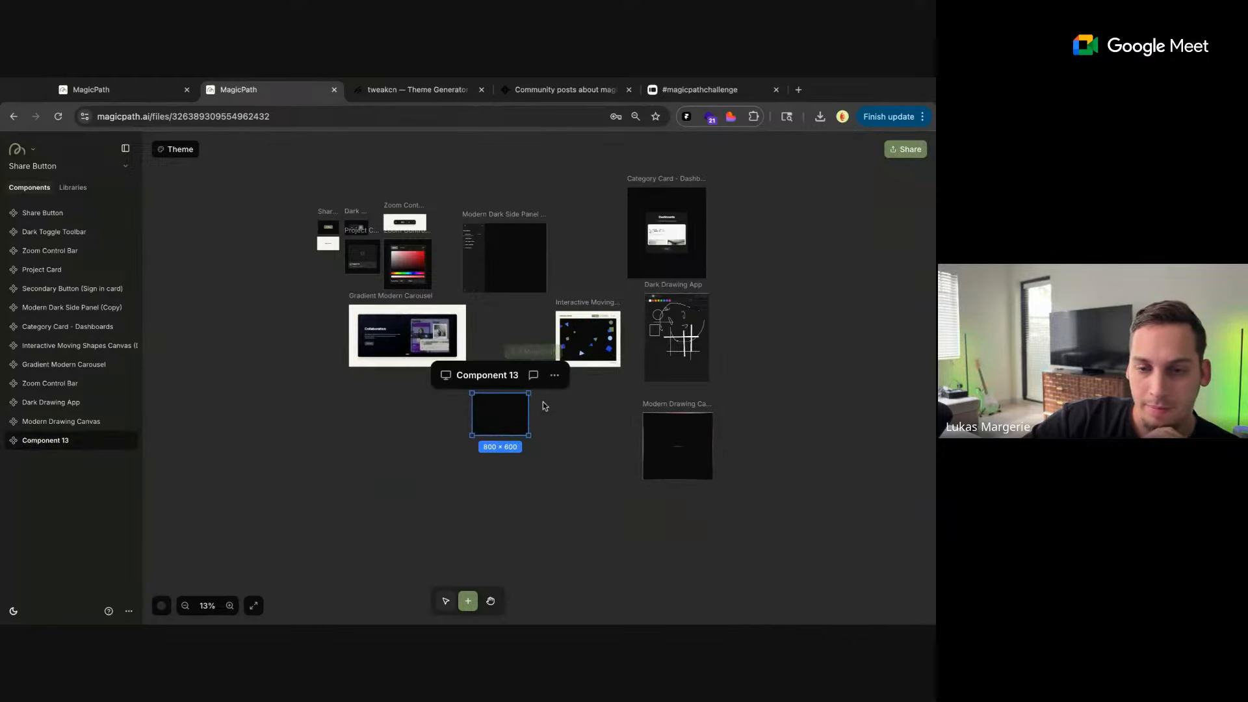
pyautogui.scroll(5, 548, 414)
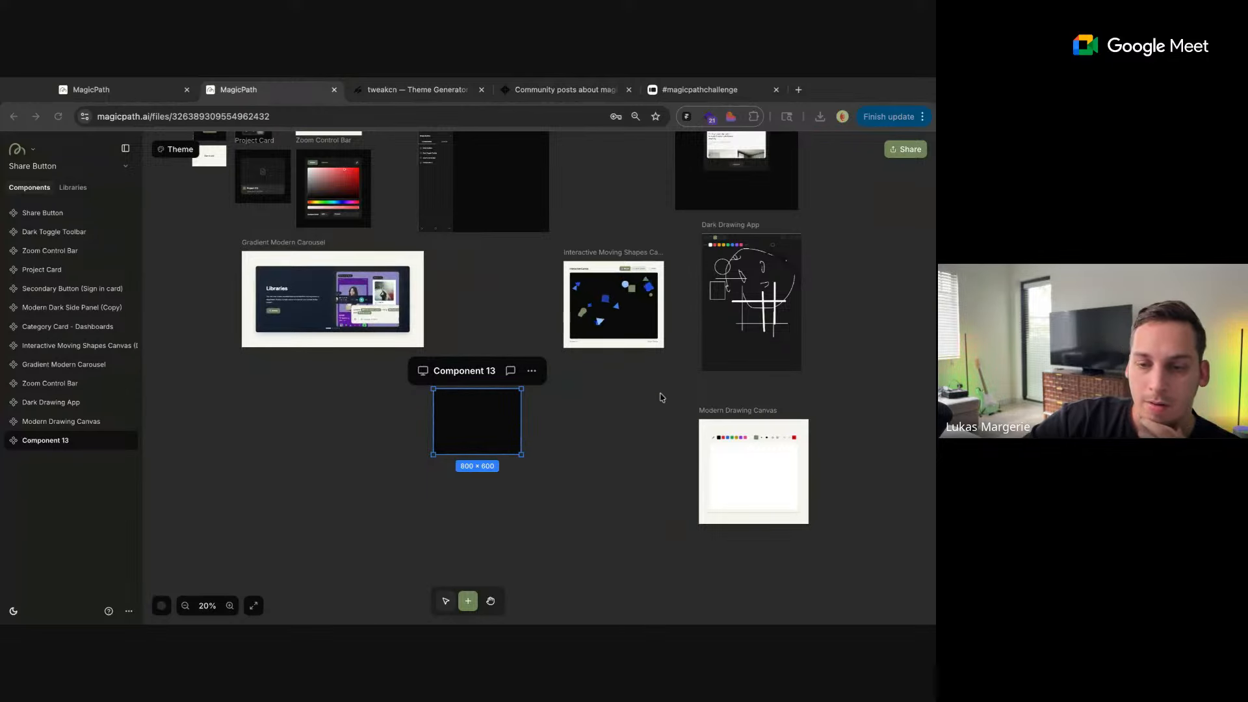
pyautogui.click(511, 372)
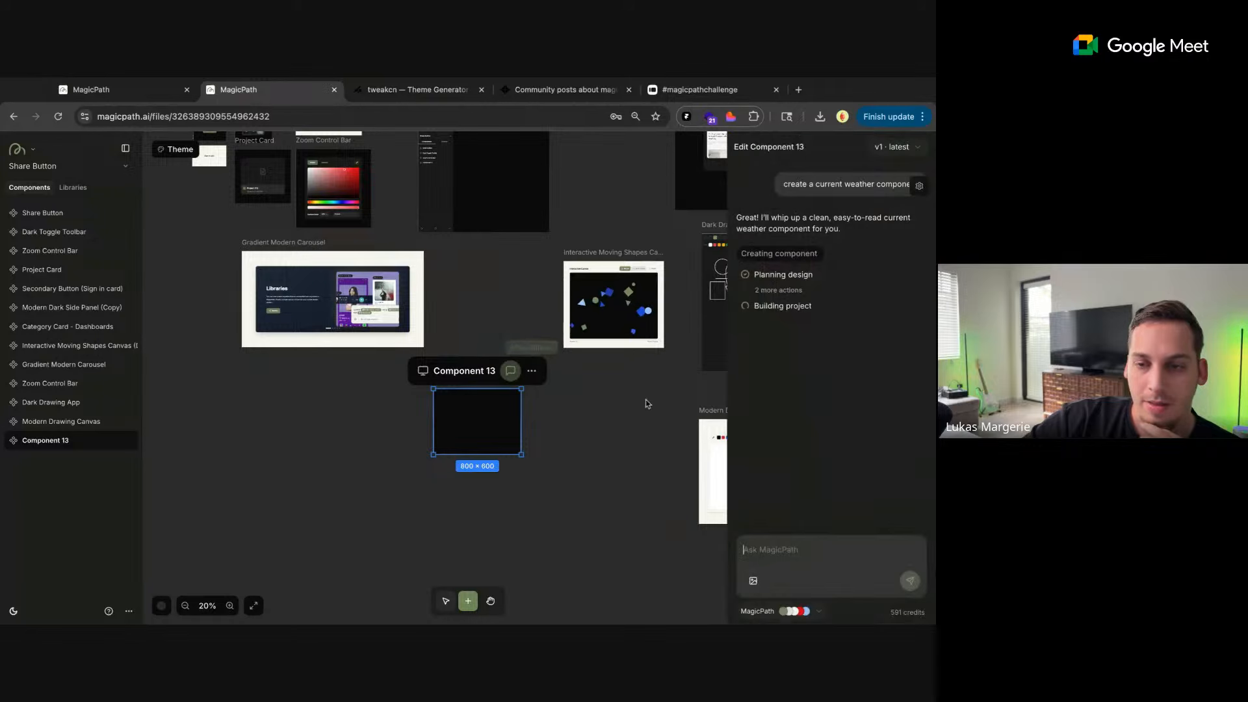
pyautogui.click(660, 404)
# On the live Modern Drawing Canvas page, allow camera access, capture a photo onto the canvas and draw a red moustache on the face
pyautogui.click(759, 429)
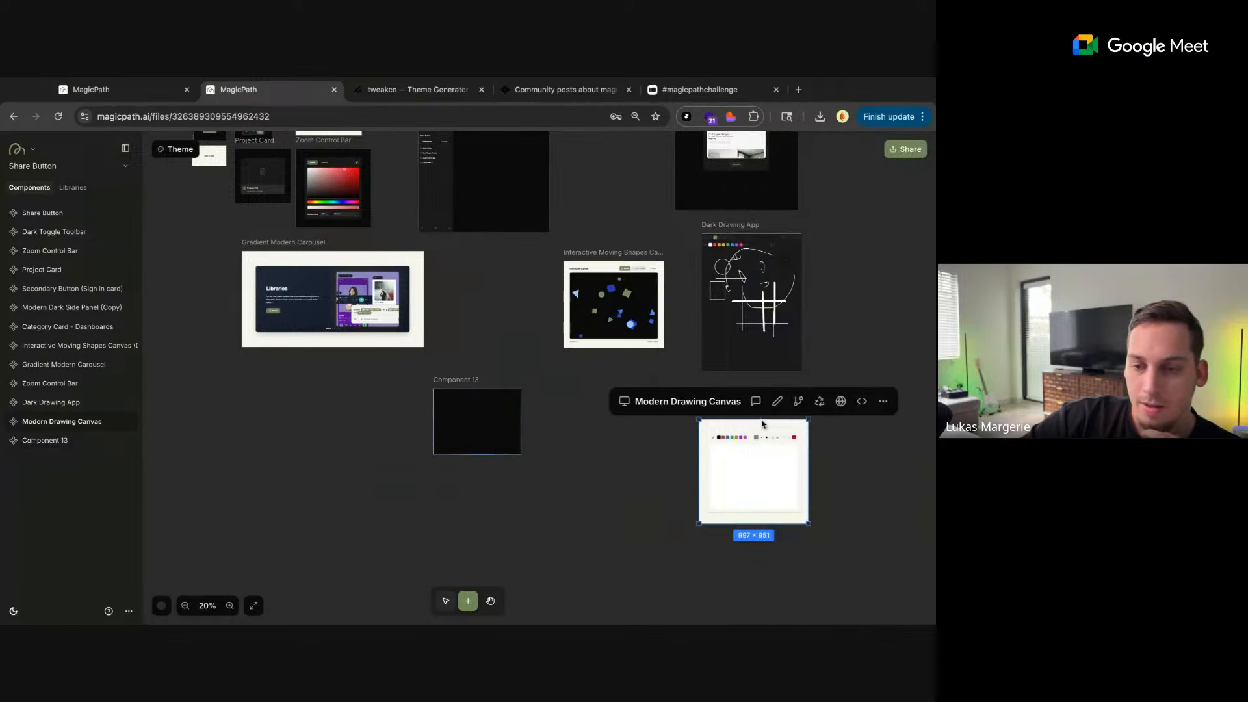
pyautogui.click(840, 401)
pyautogui.click(548, 238)
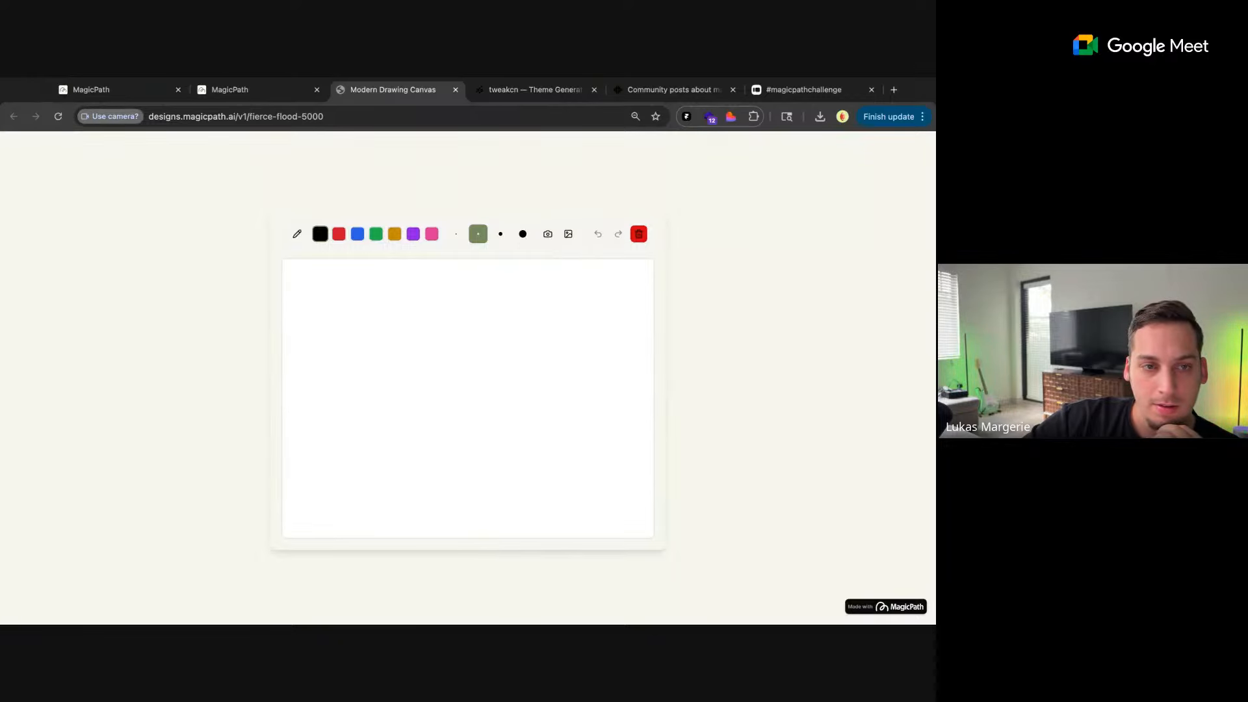
pyautogui.click(338, 417)
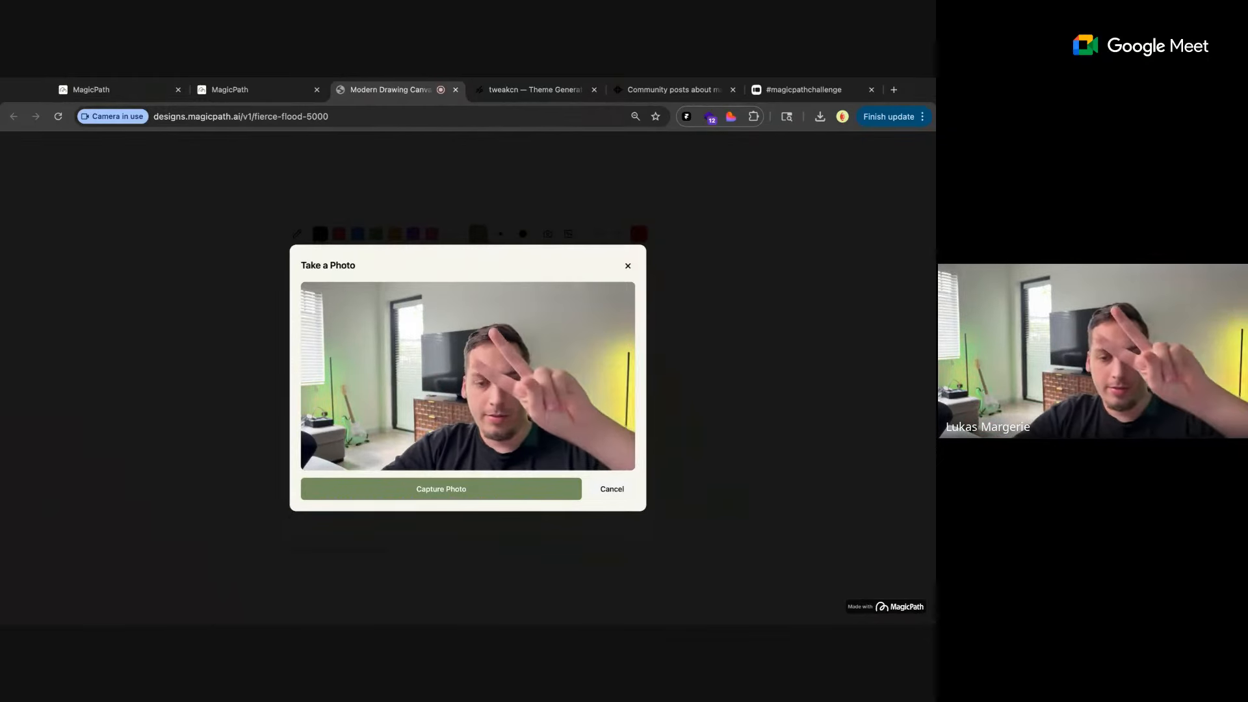
pyautogui.click(366, 488)
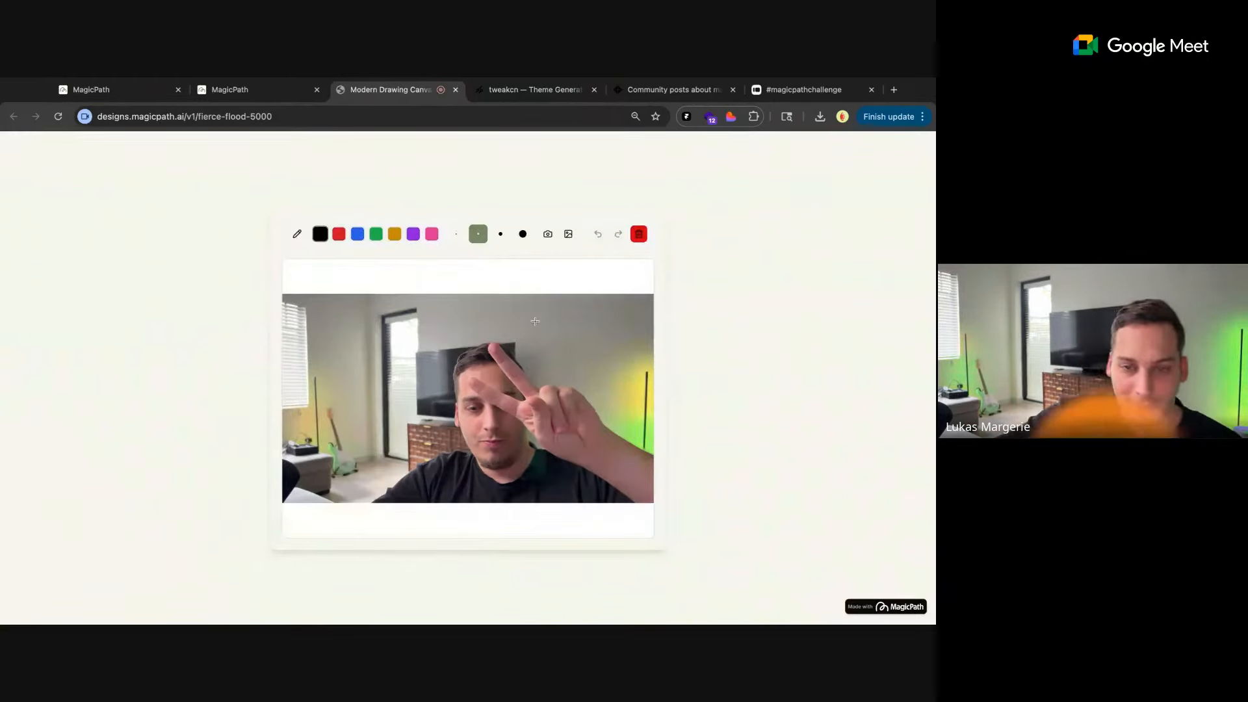
pyautogui.click(338, 235)
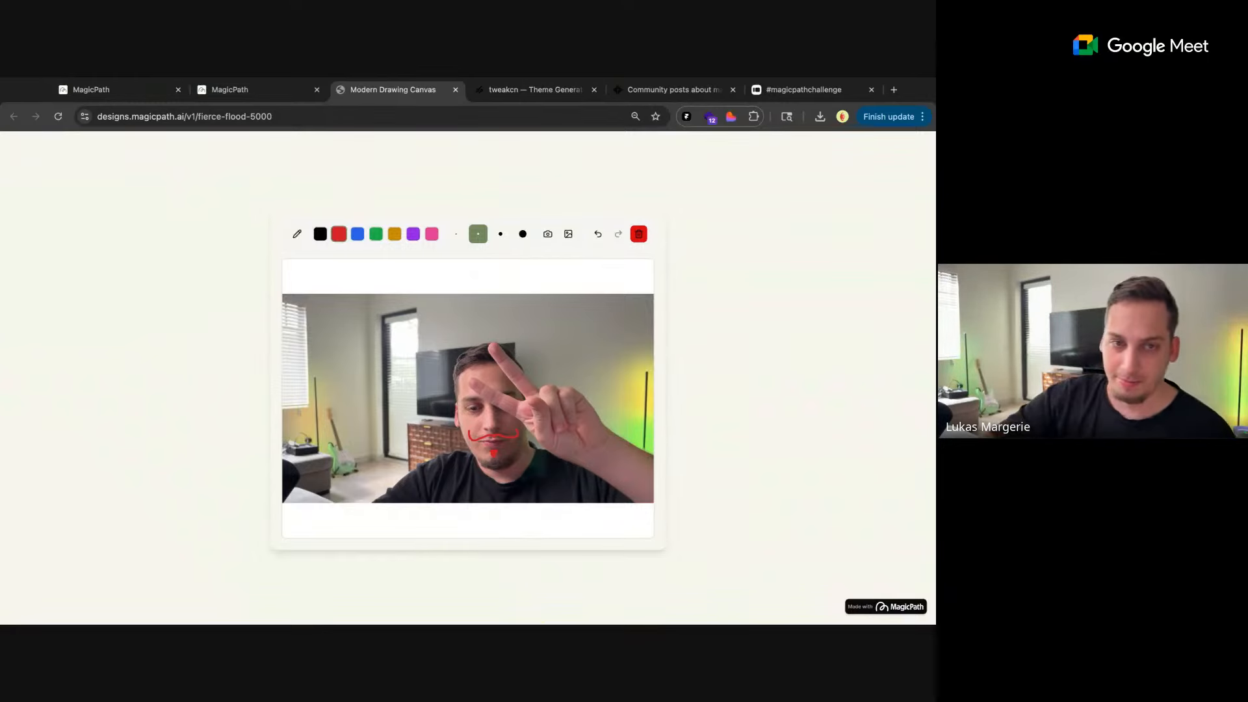
# Return to the Share Button file and open the generated Current Weather Widget as a live page in a new tab
pyautogui.click(251, 96)
pyautogui.click(453, 315)
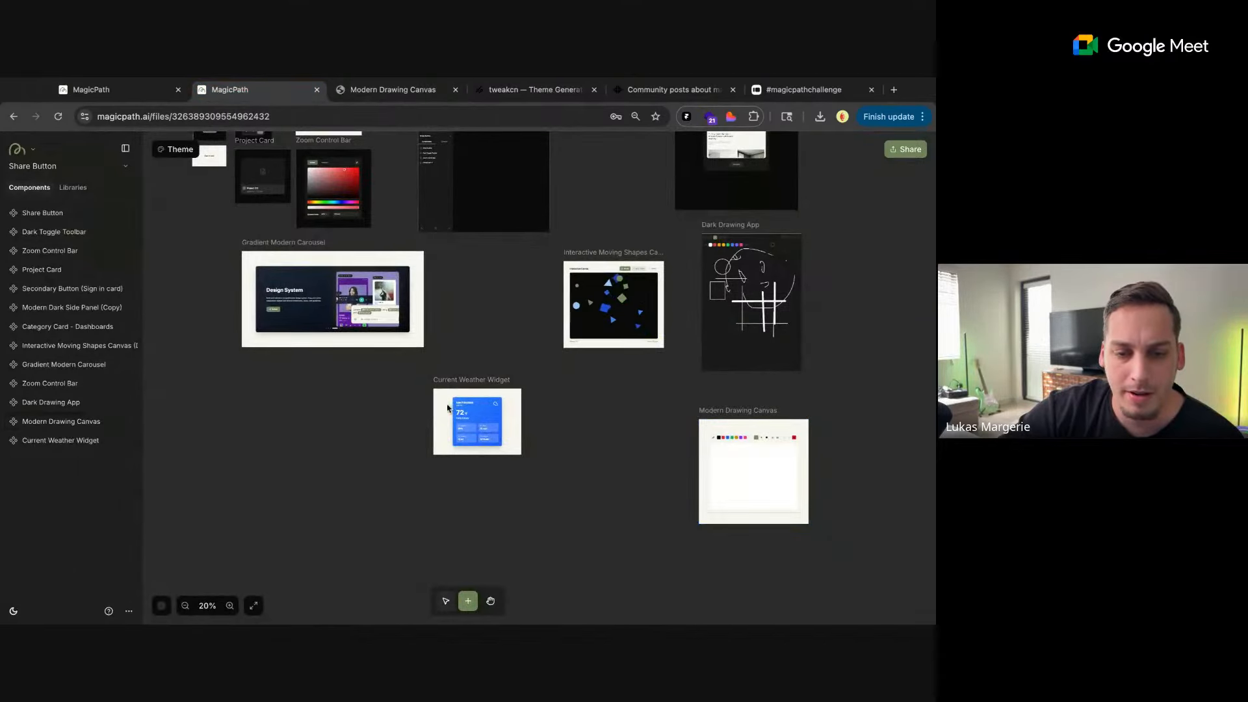
pyautogui.click(448, 408)
pyautogui.scroll(5, 447, 404)
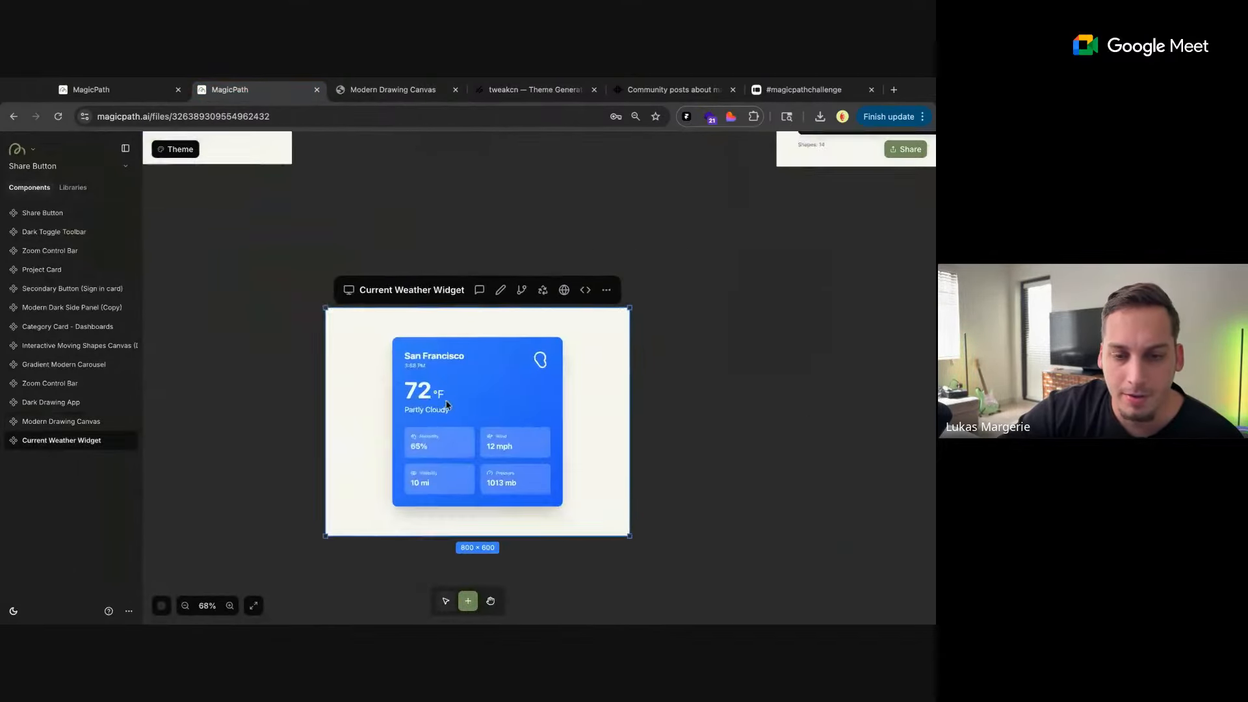
pyautogui.click(564, 289)
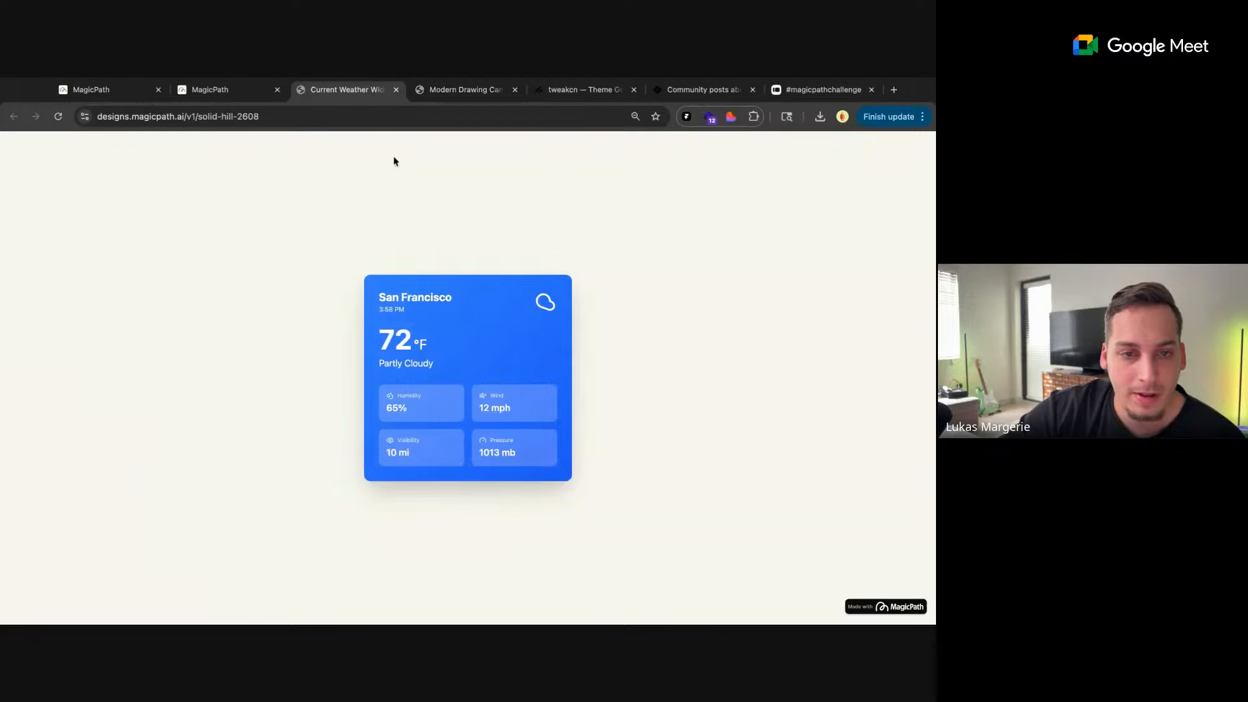
# Back in the Share Button file, ask the AI in the Current Weather Widget's chat to "get my current geographical weather data"
pyautogui.click(254, 90)
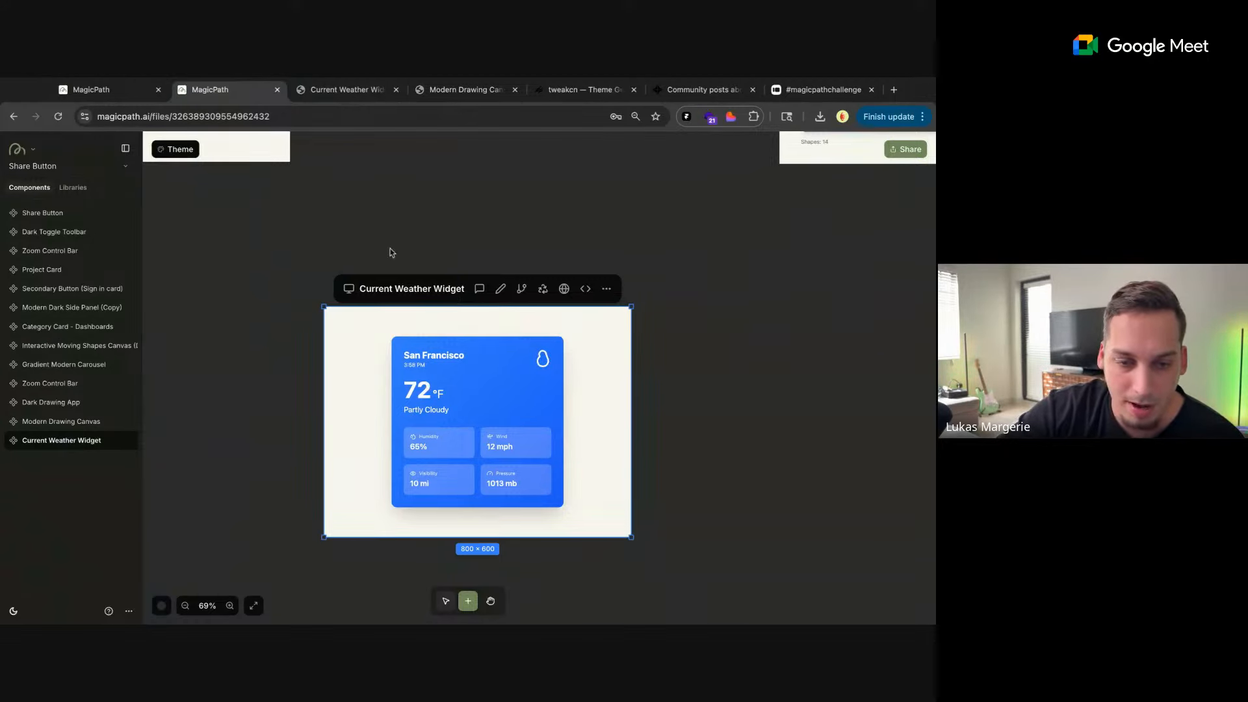
pyautogui.click(323, 281)
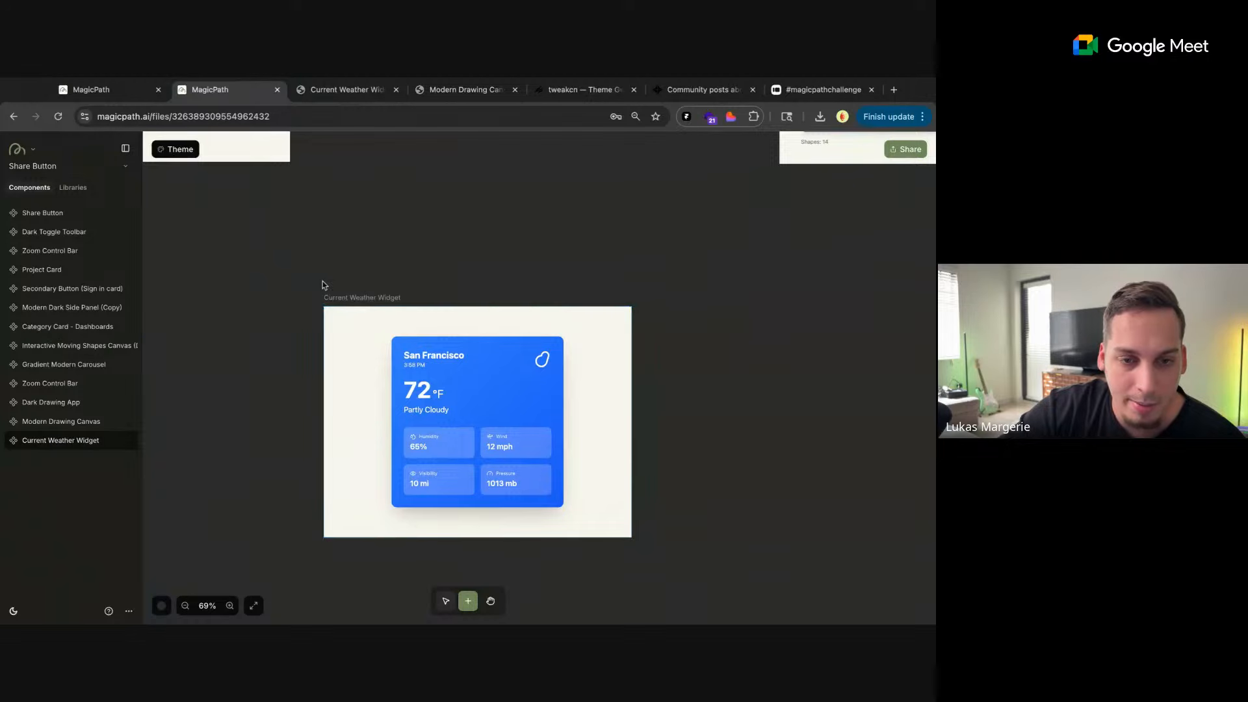
pyautogui.click(342, 314)
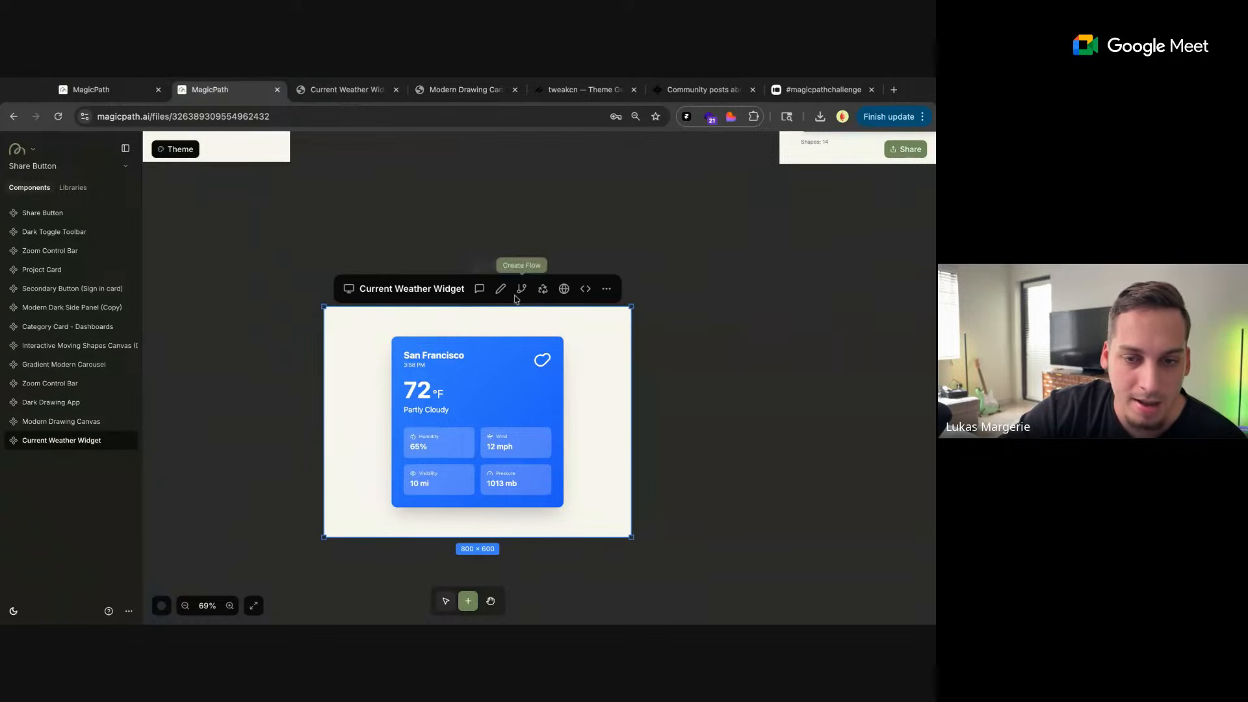
pyautogui.click(481, 292)
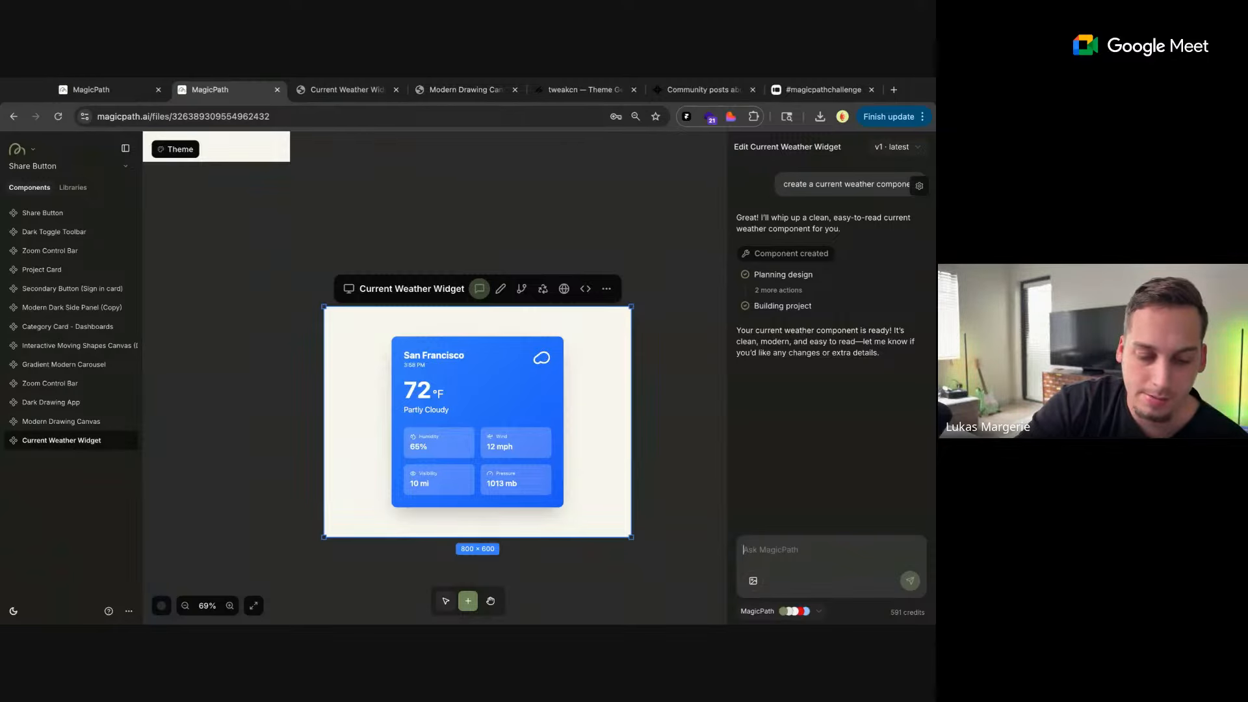
pyautogui.write('get m')
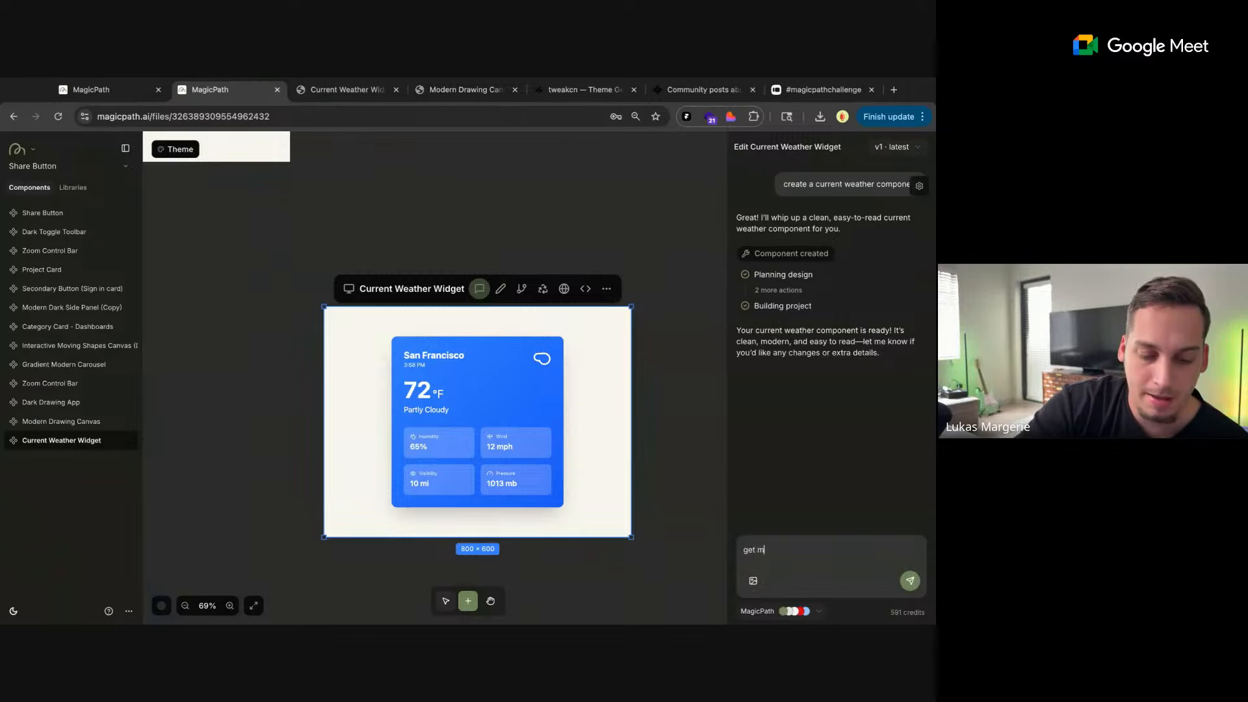
pyautogui.write('y current geographical weather data')
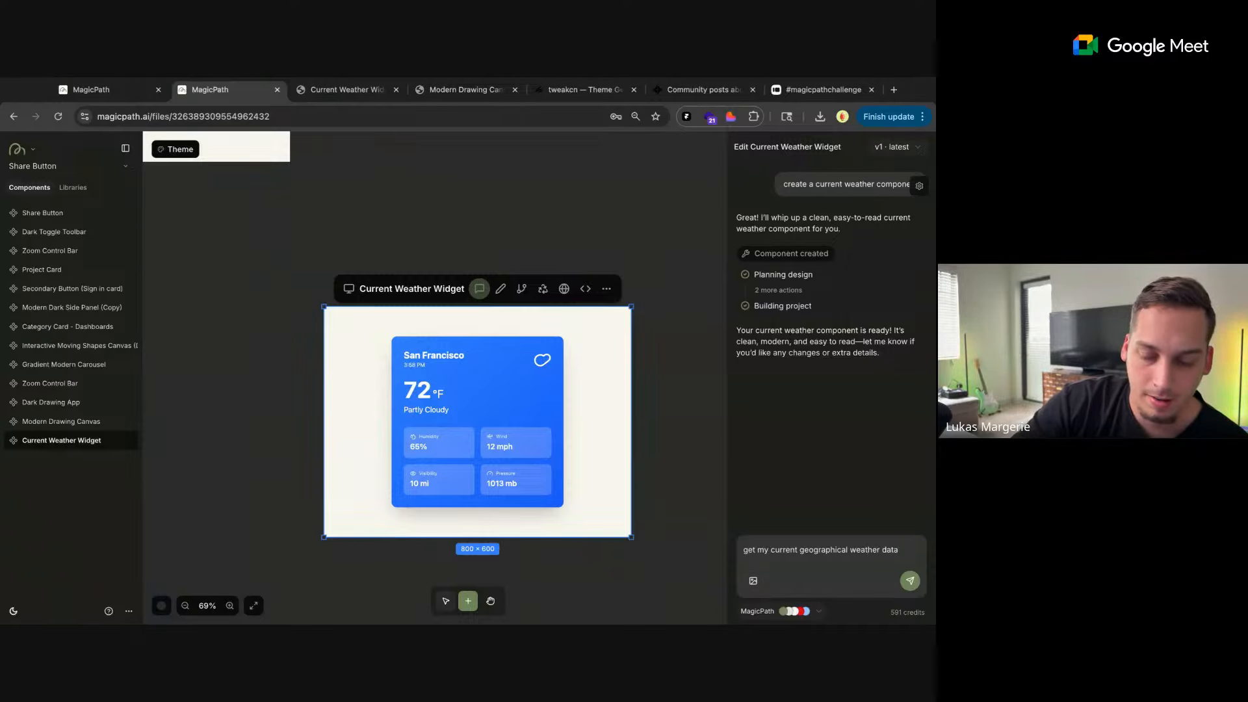
pyautogui.press('Return')
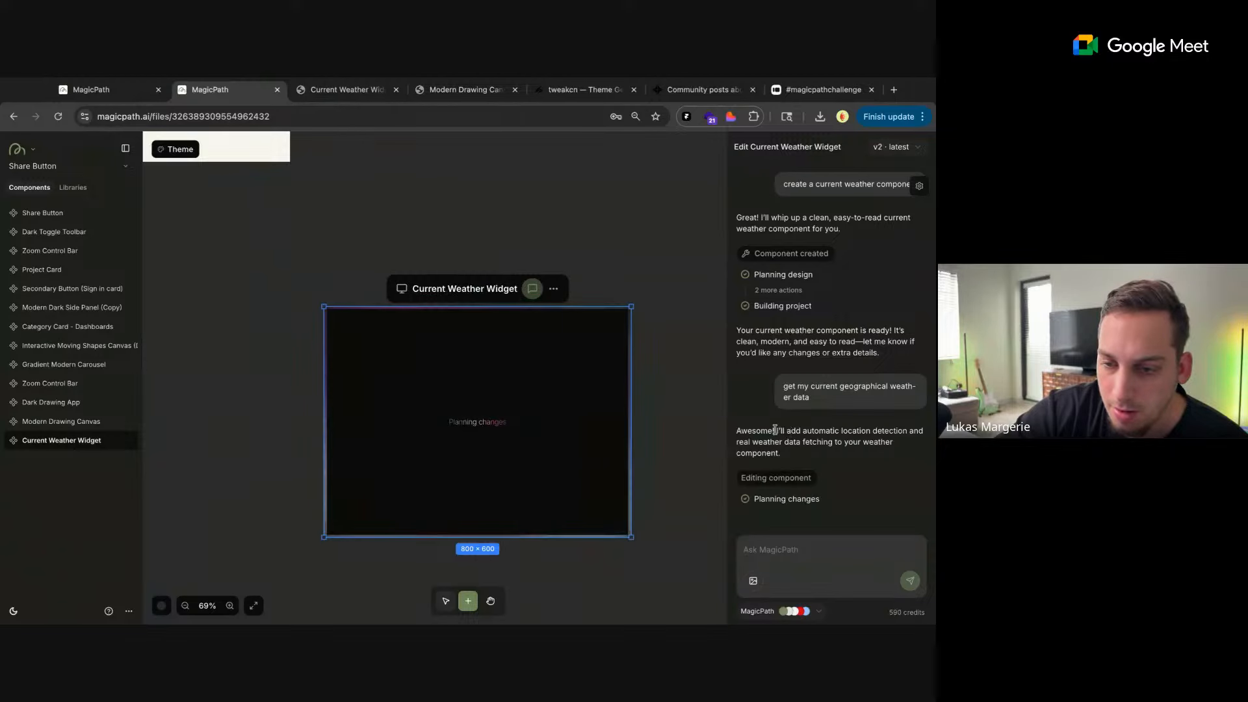
pyautogui.moveTo(775, 430)
pyautogui.mouseDown()
pyautogui.moveTo(893, 430)
pyautogui.moveTo(894, 442)
pyautogui.moveTo(906, 430)
pyautogui.moveTo(780, 453)
pyautogui.mouseUp()
# Move the Current Weather Widget next to the Modern Drawing Canvas and look over the file's components
pyautogui.click(617, 273)
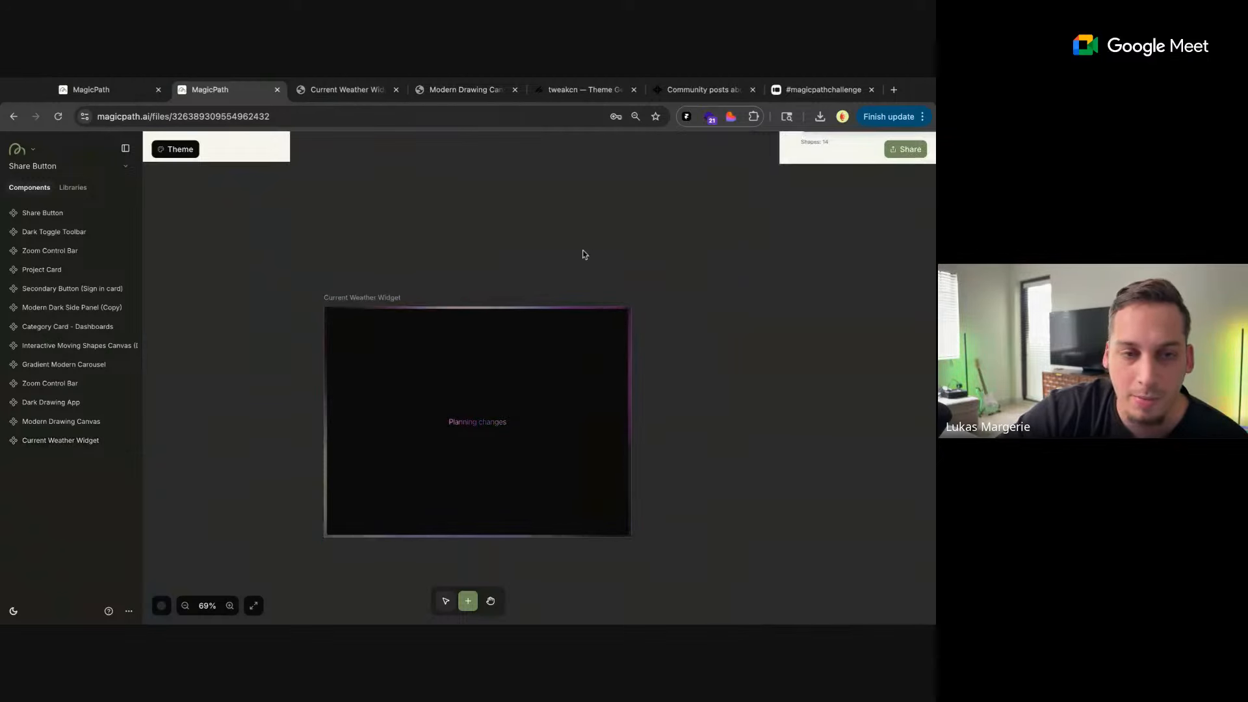
pyautogui.scroll(-5, 255, 217)
pyautogui.scroll(-3, 323, 278)
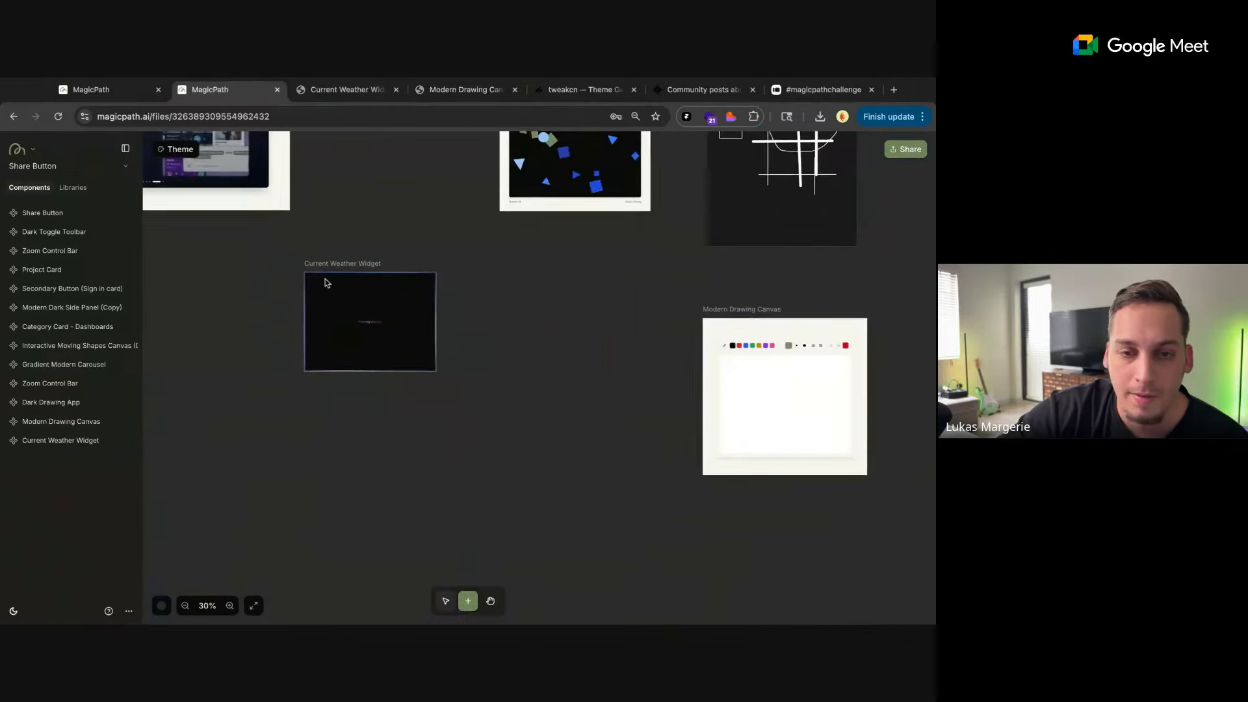
pyautogui.click(418, 306)
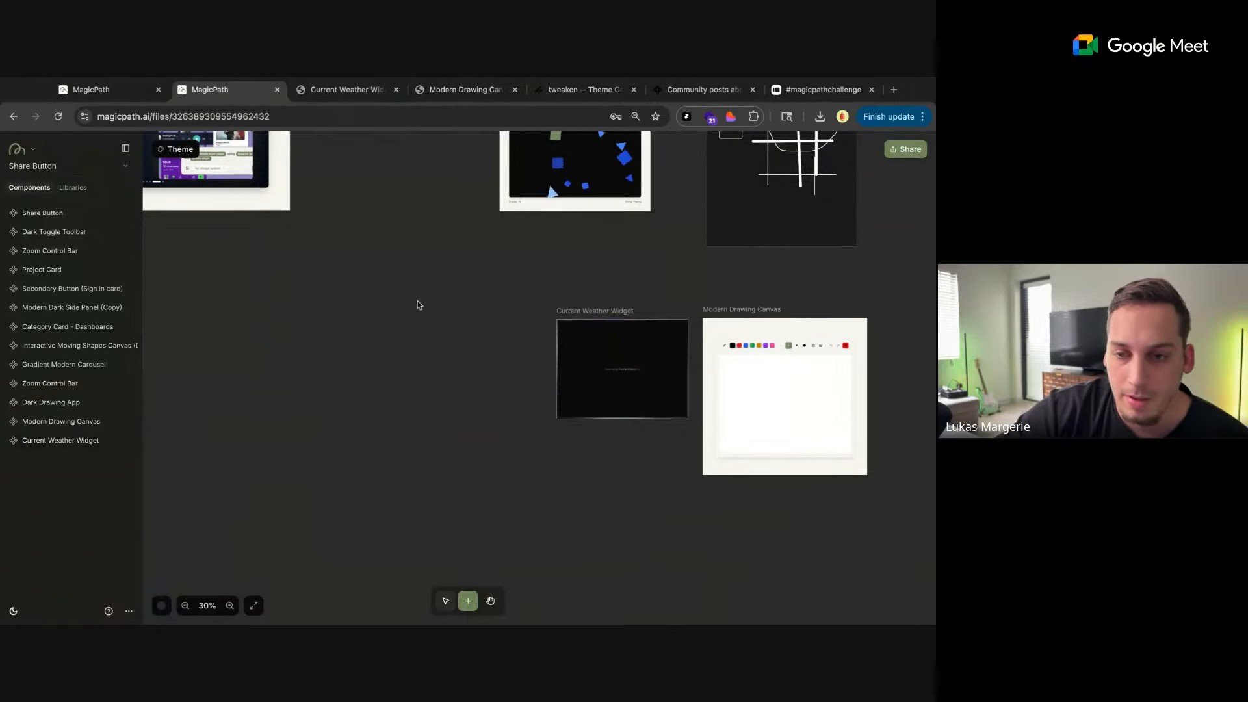
pyautogui.scroll(-4, 425, 304)
pyautogui.scroll(3, 423, 299)
pyautogui.scroll(-3, 413, 293)
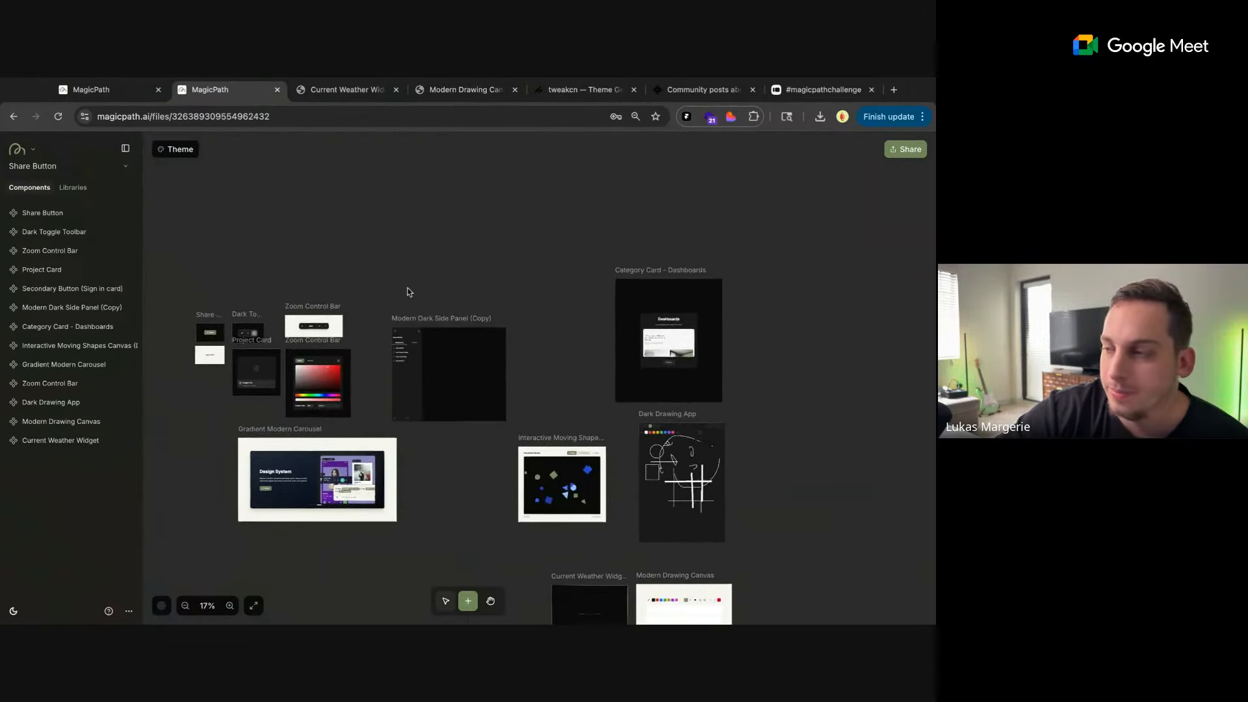
pyautogui.hscroll(-2, 410, 291)
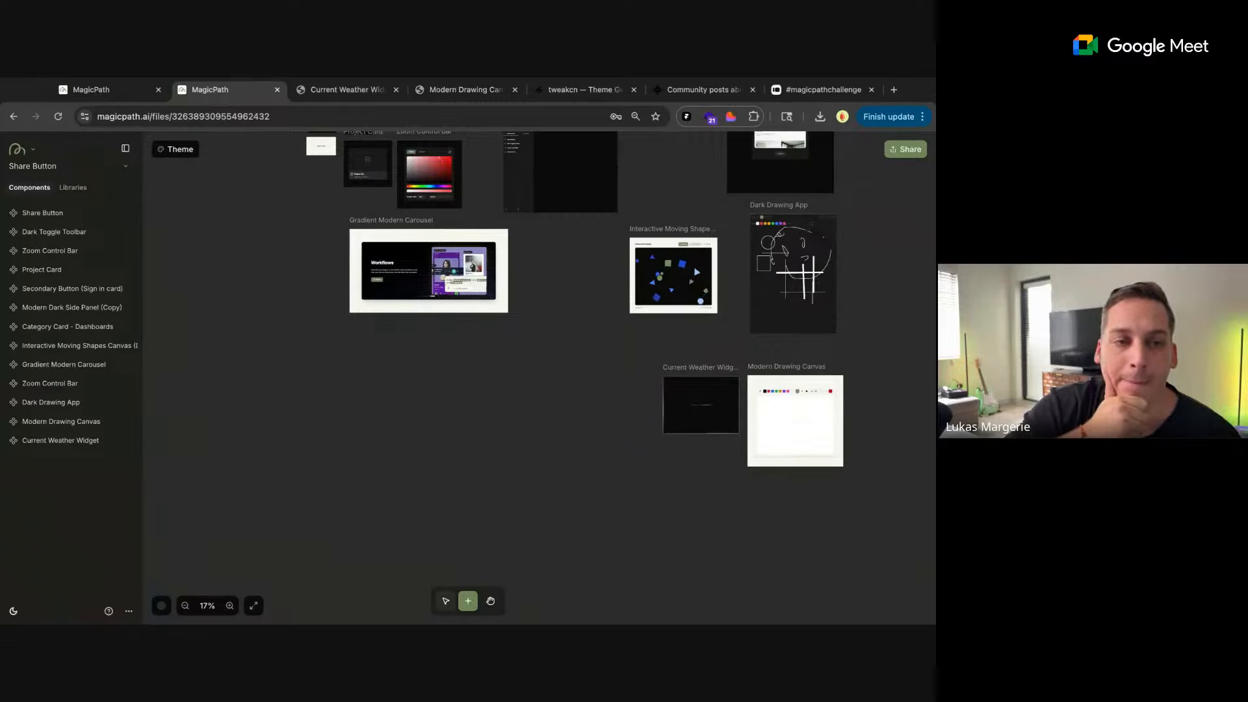
# In the other MagicPath tab, show only the libraries among the account's own files and open the IBM Carbon Library
pyautogui.click(120, 99)
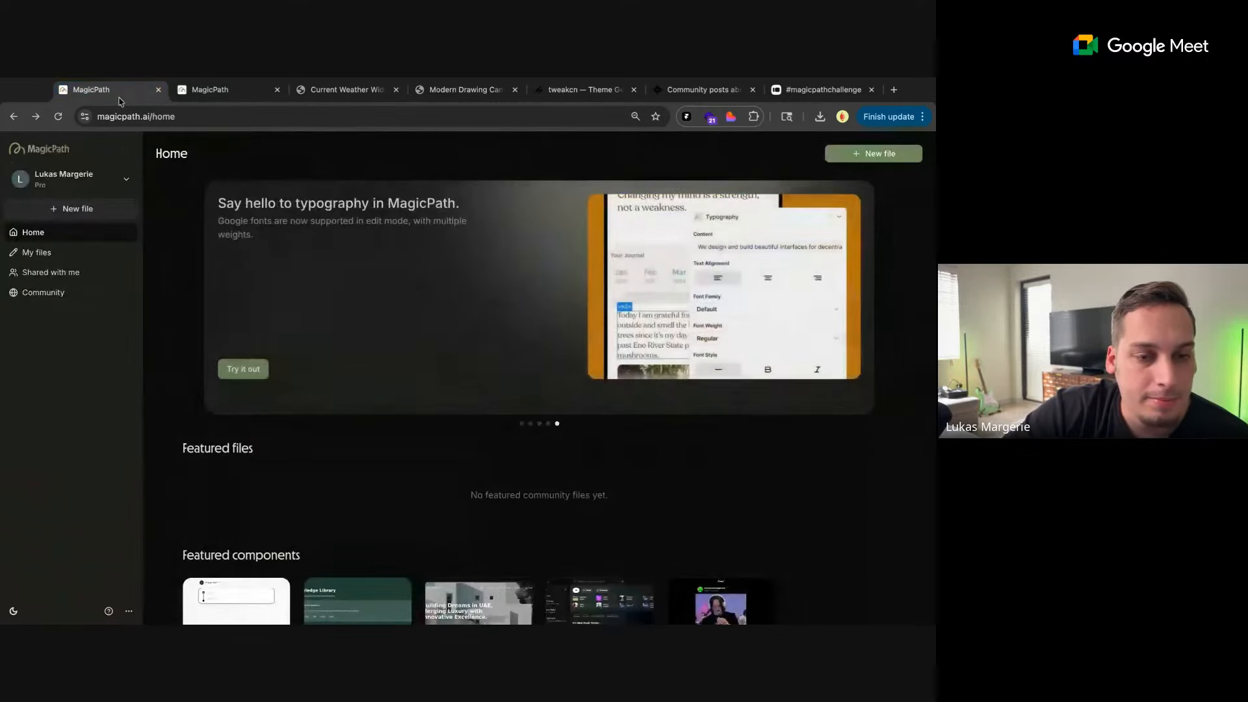
pyautogui.click(58, 252)
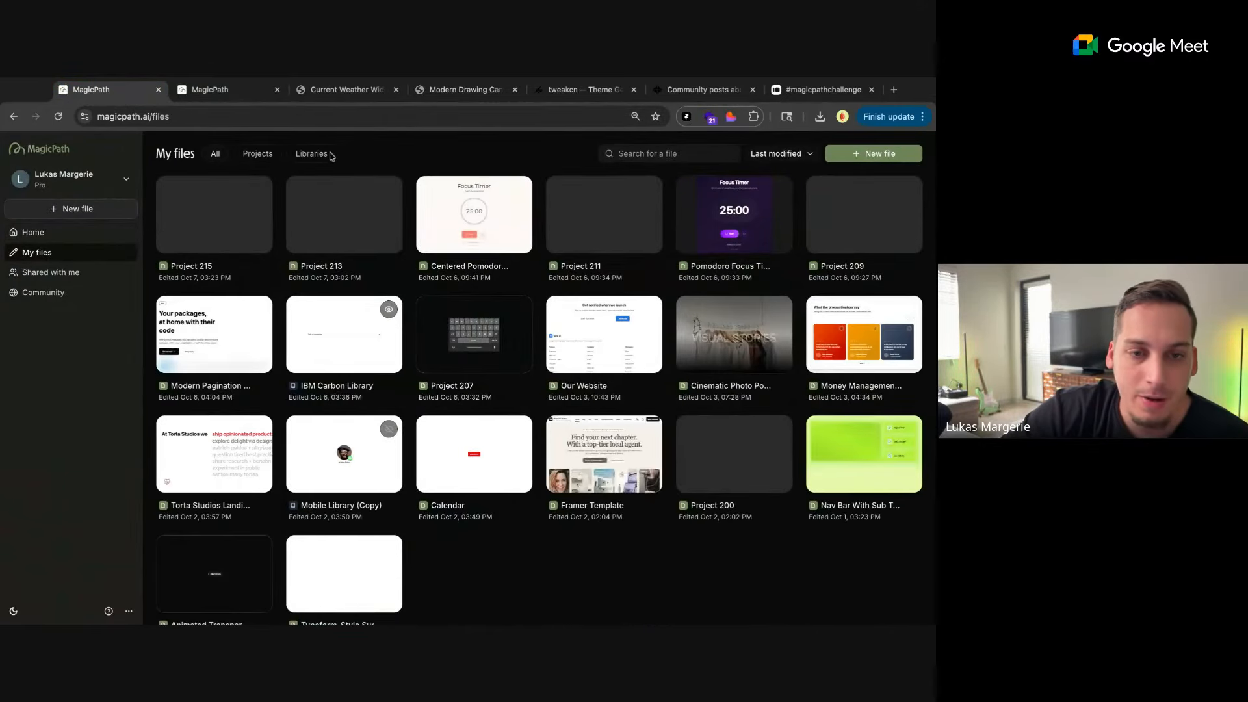
pyautogui.click(313, 154)
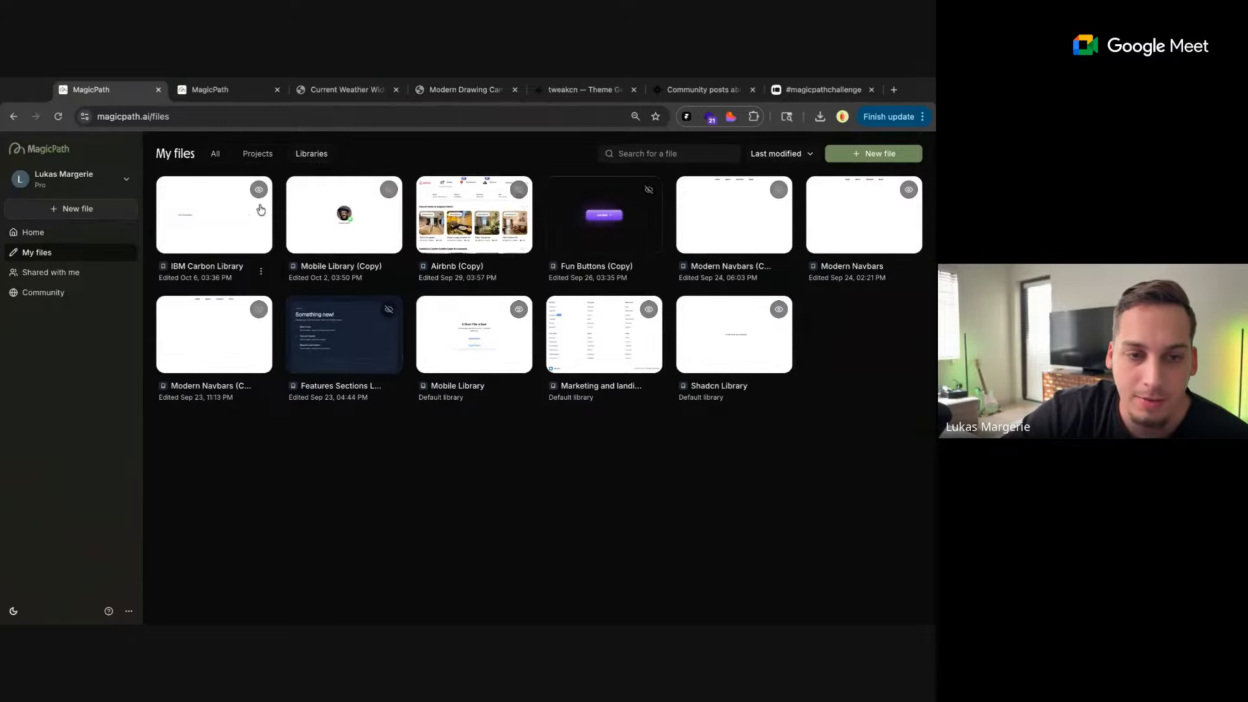
pyautogui.click(229, 231)
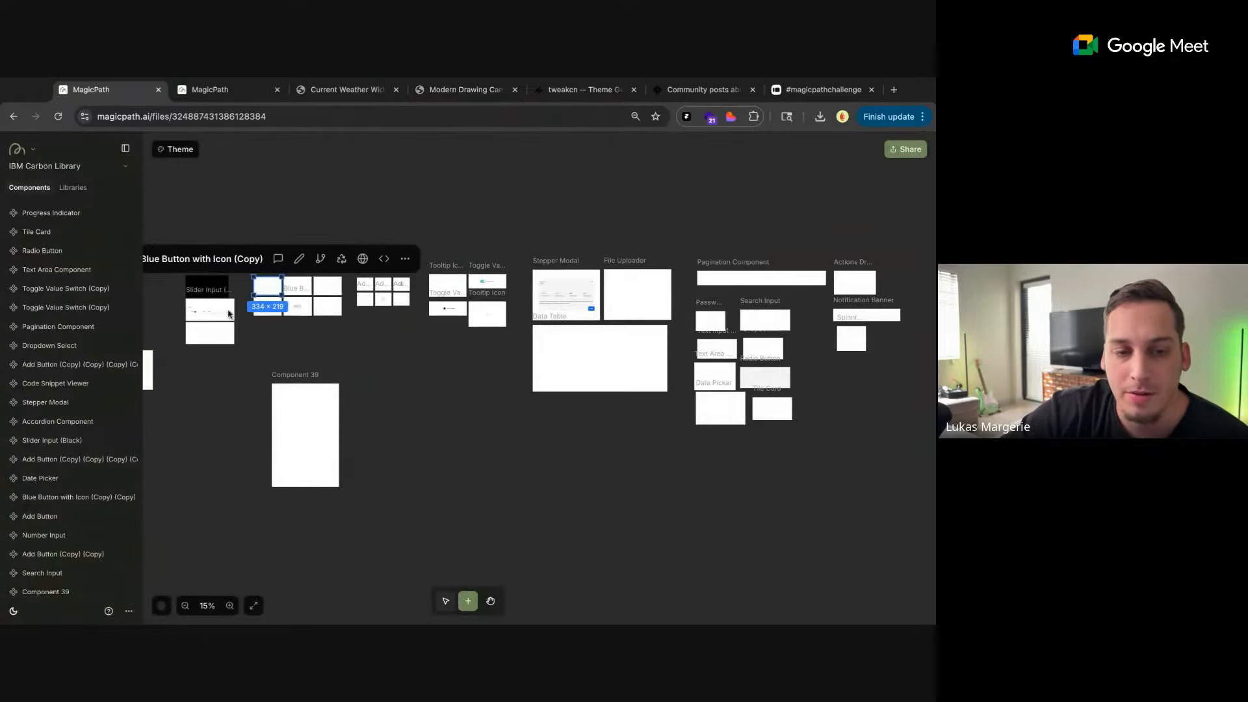
# Examine the library's blue button variants, number input, sliders and accordion component
pyautogui.scroll(10, 237, 307)
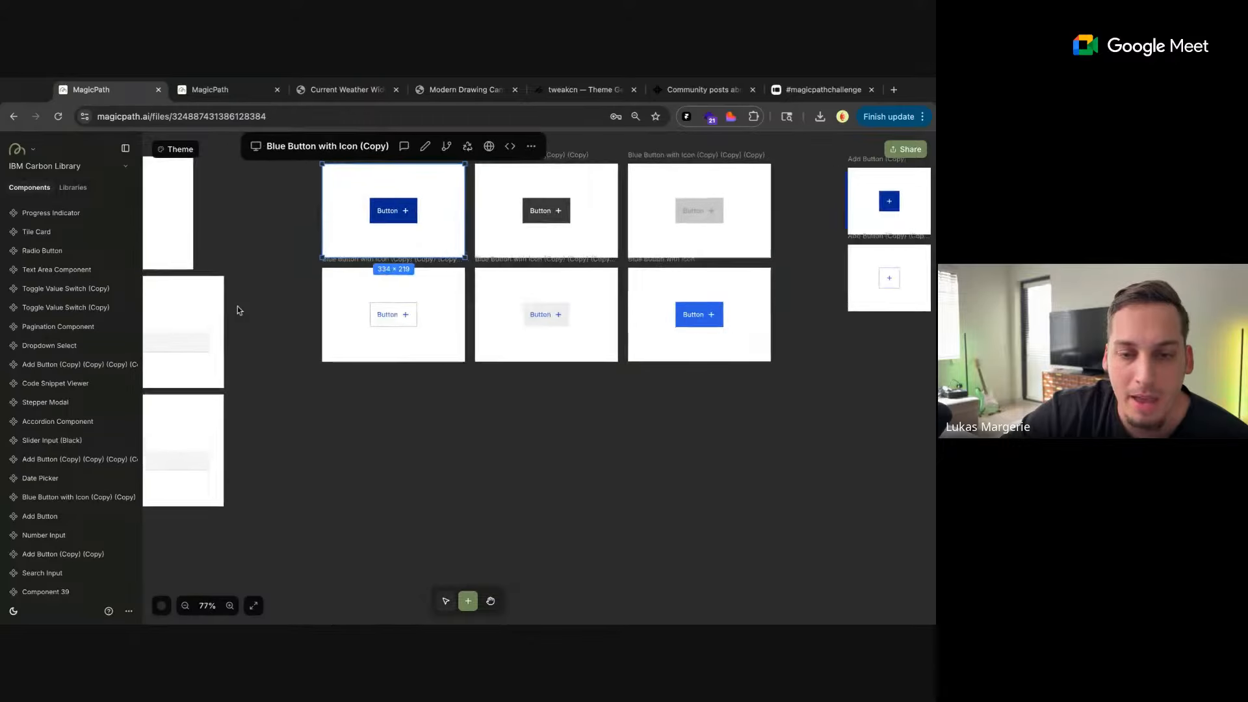
pyautogui.scroll(1, 236, 306)
pyautogui.scroll(1, 279, 331)
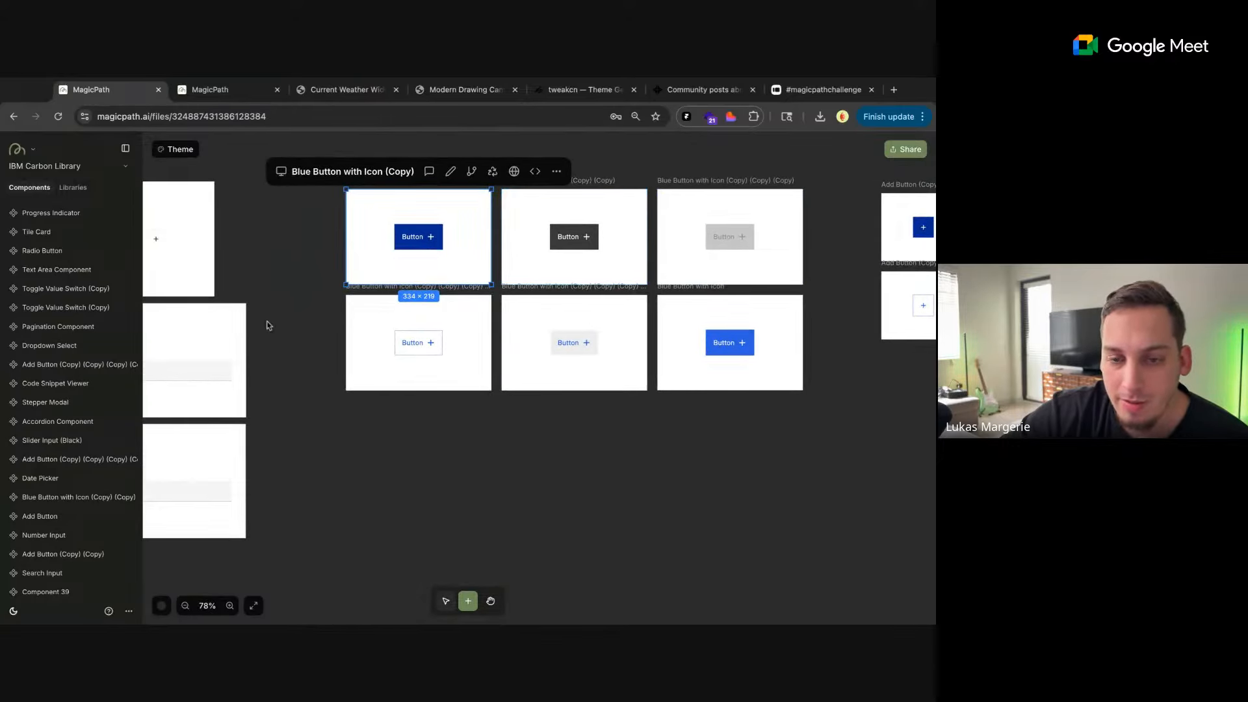
pyautogui.hscroll(-4, 328, 251)
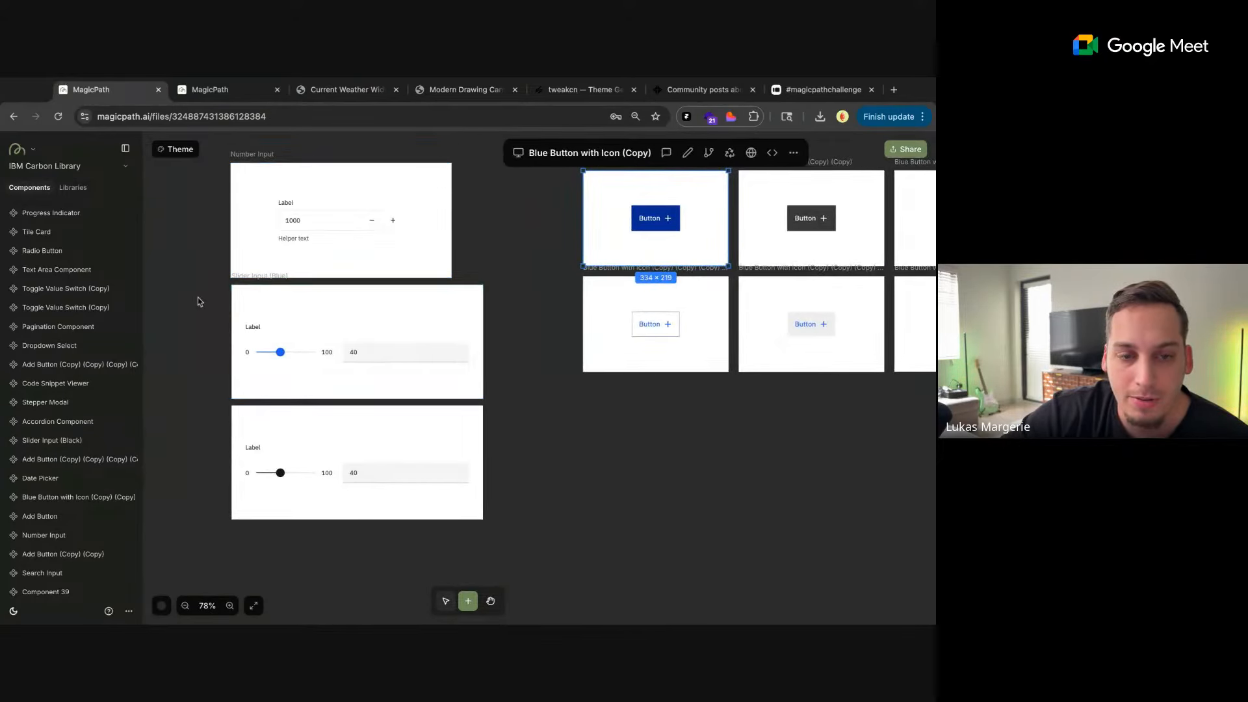
pyautogui.hscroll(-7, 198, 301)
pyautogui.scroll(-3, 198, 301)
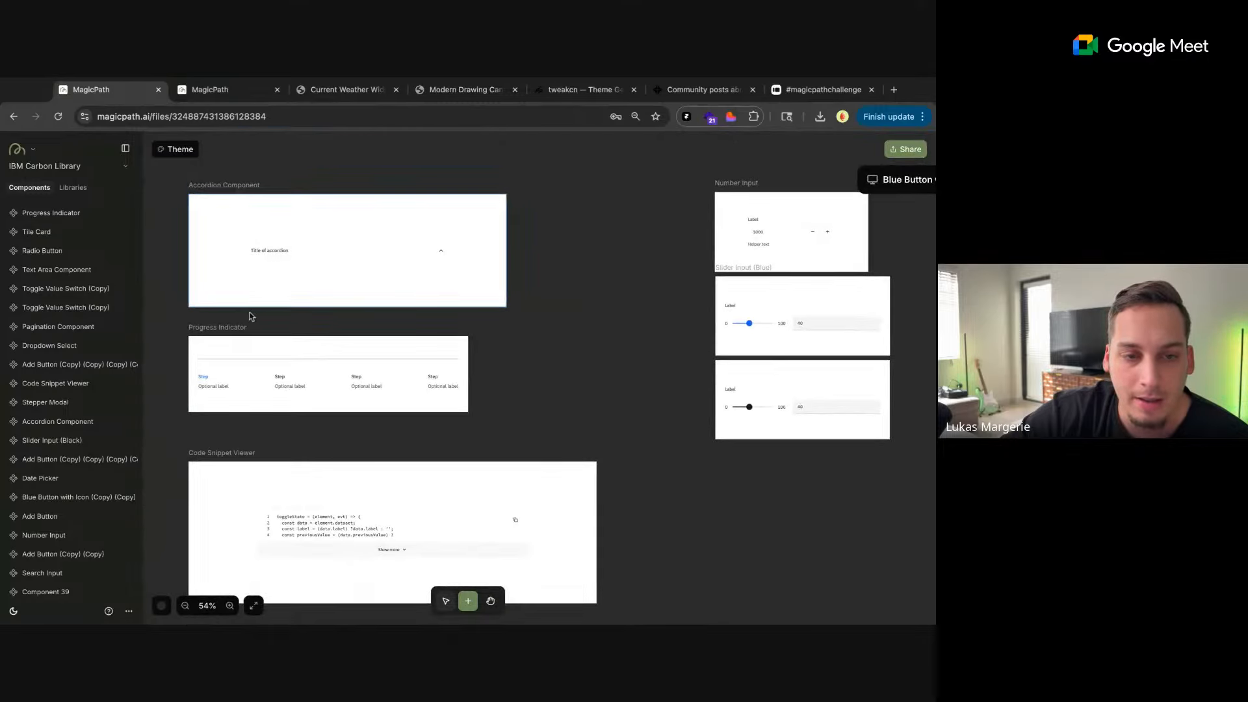
# Test the Progress Indicator by stepping through its four steps and back to the first, and try the Content Switcher
pyautogui.scroll(-1, 250, 316)
pyautogui.hscroll(-1, 251, 316)
pyautogui.click(290, 304)
pyautogui.click(343, 303)
pyautogui.click(423, 305)
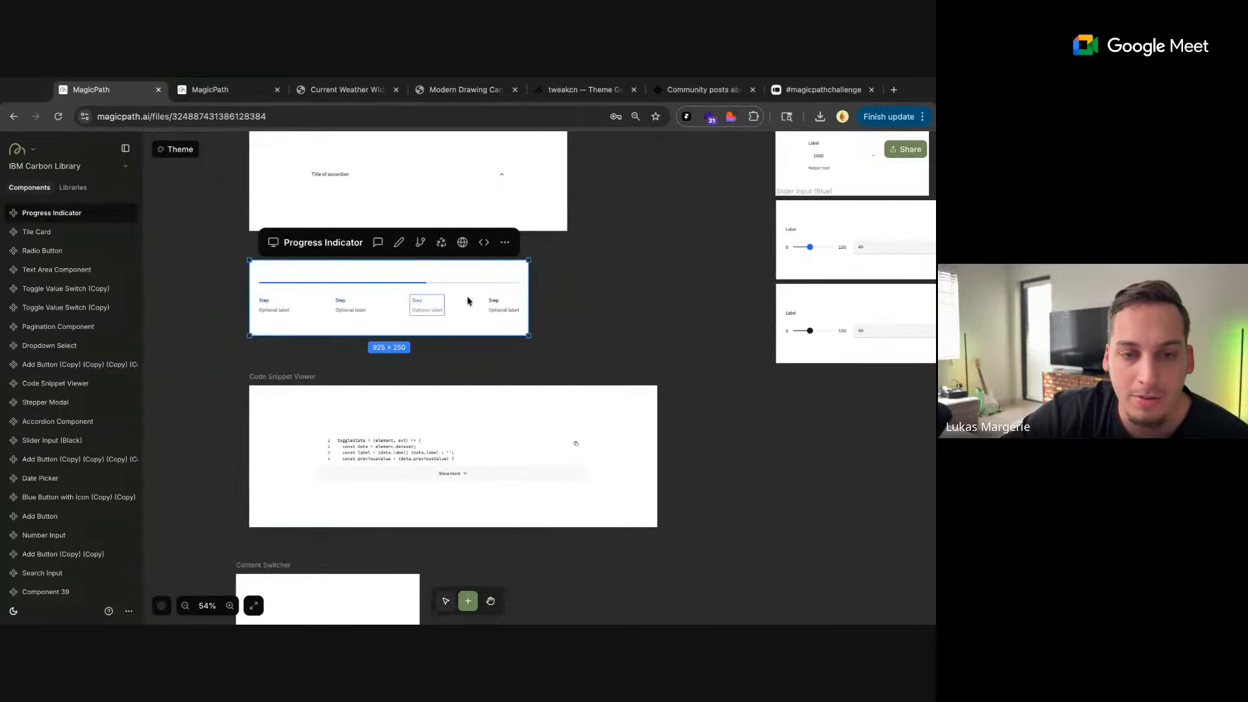
pyautogui.click(505, 302)
pyautogui.click(279, 312)
pyautogui.scroll(-3, 319, 512)
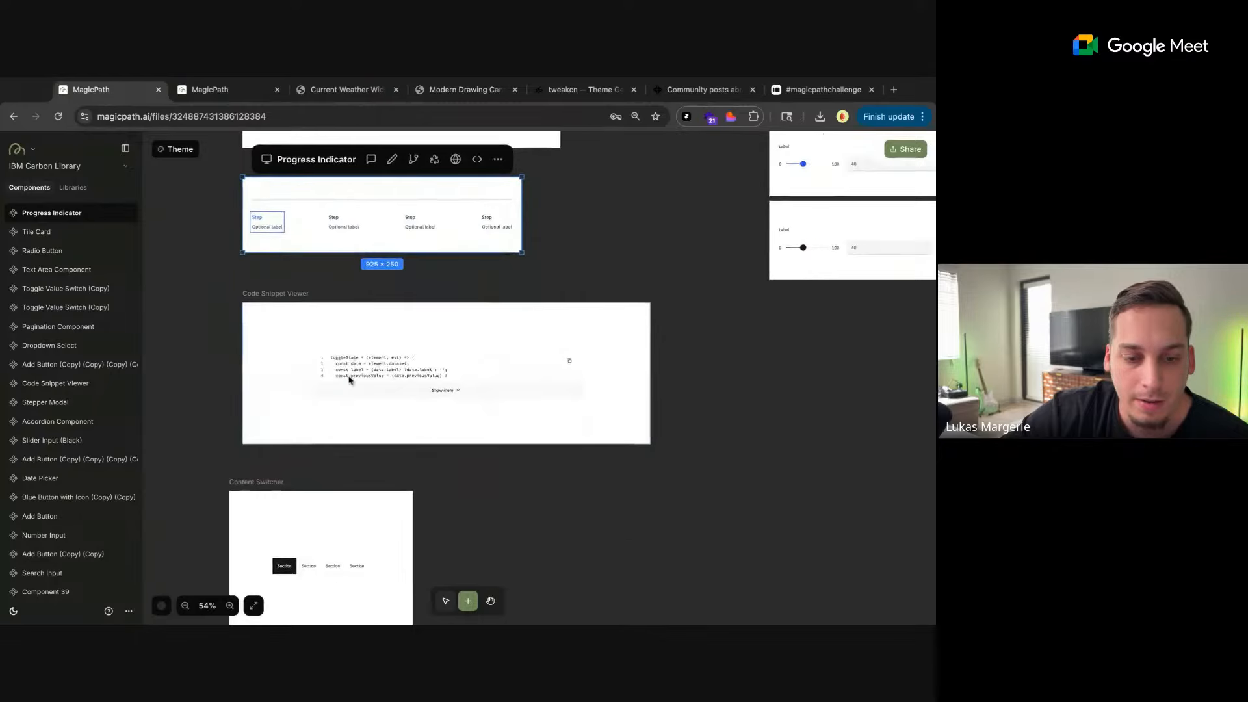
pyautogui.click(314, 518)
# Test both Toggle Value Switch copies, turning the green one off and back on
pyautogui.hscroll(10, 699, 409)
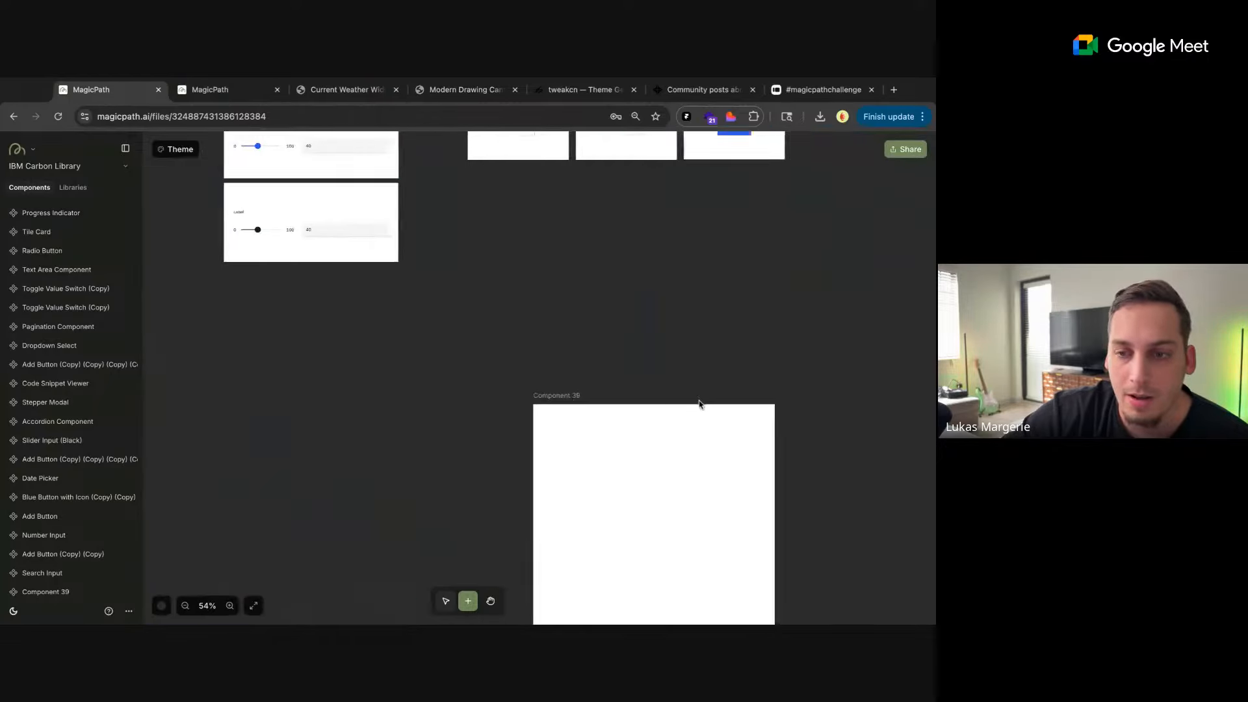
pyautogui.hscroll(5, 699, 400)
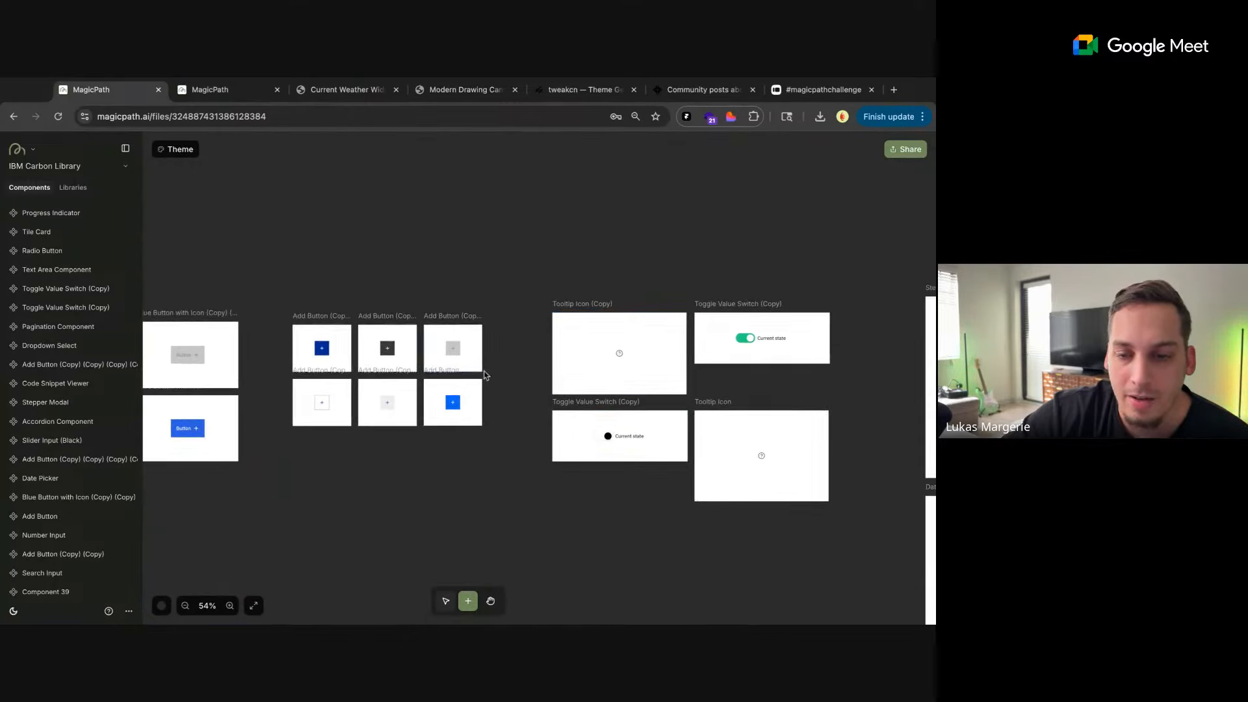
pyautogui.click(629, 343)
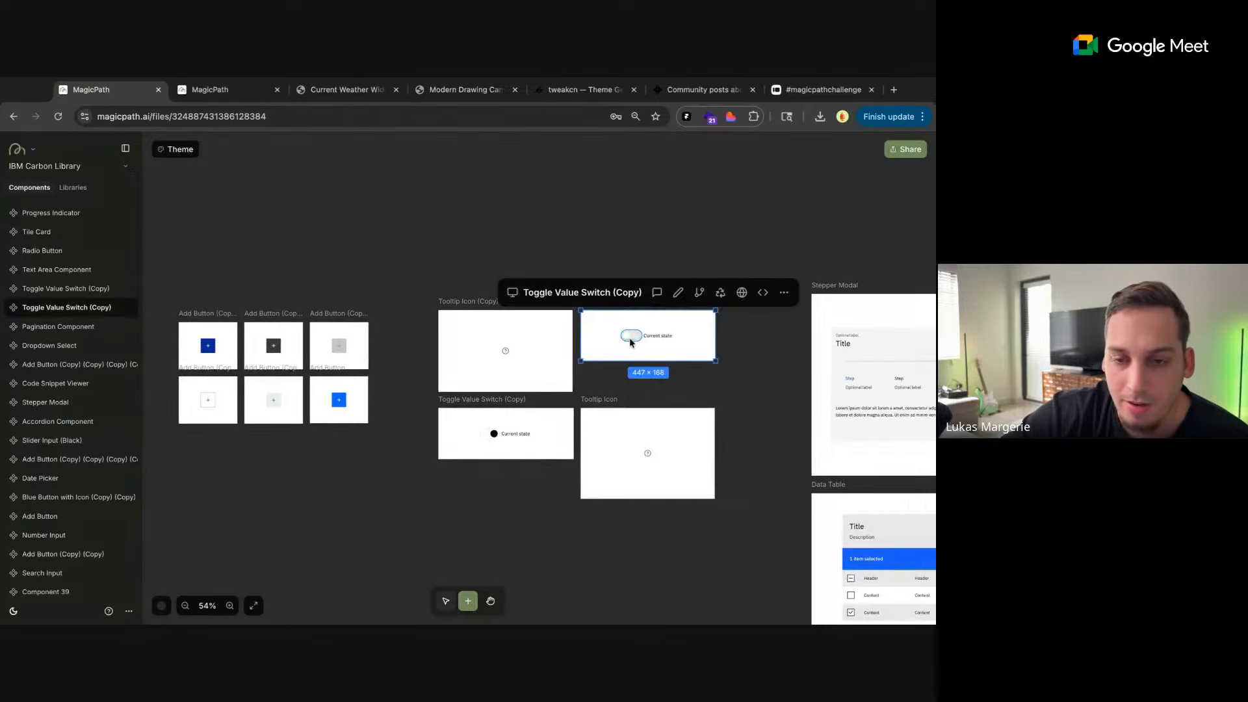
pyautogui.click(499, 447)
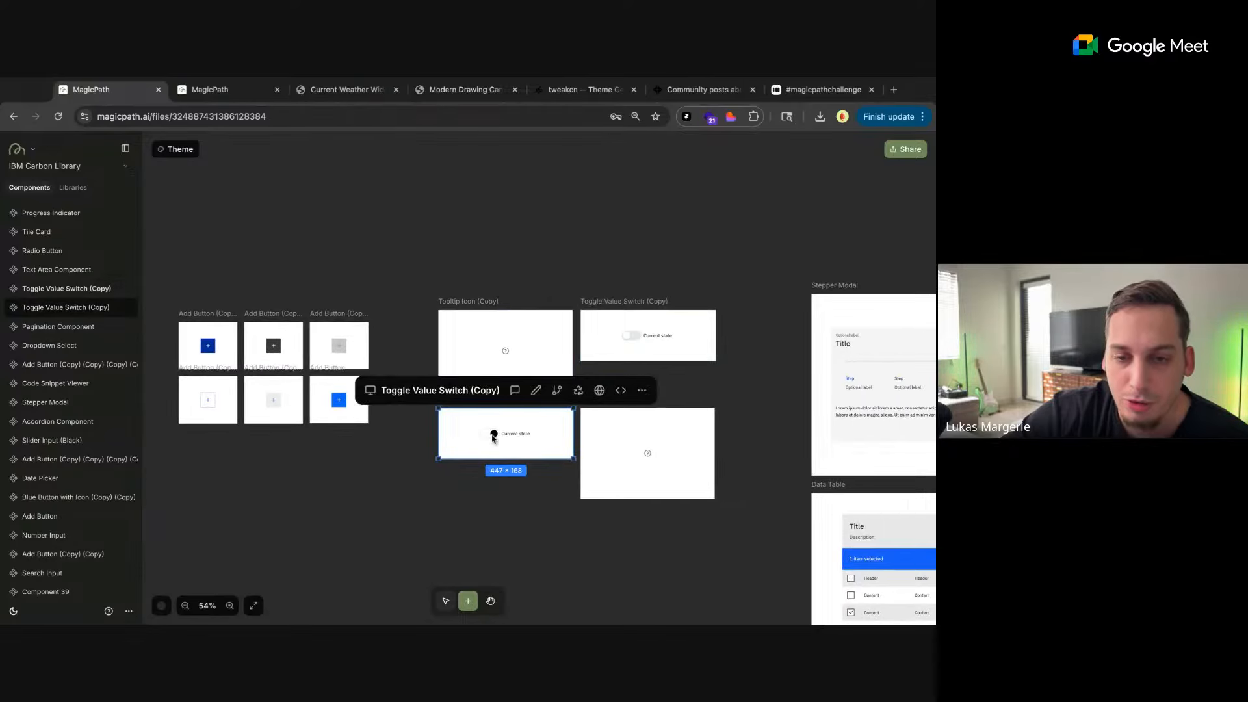
pyautogui.click(628, 344)
pyautogui.hscroll(10, 713, 374)
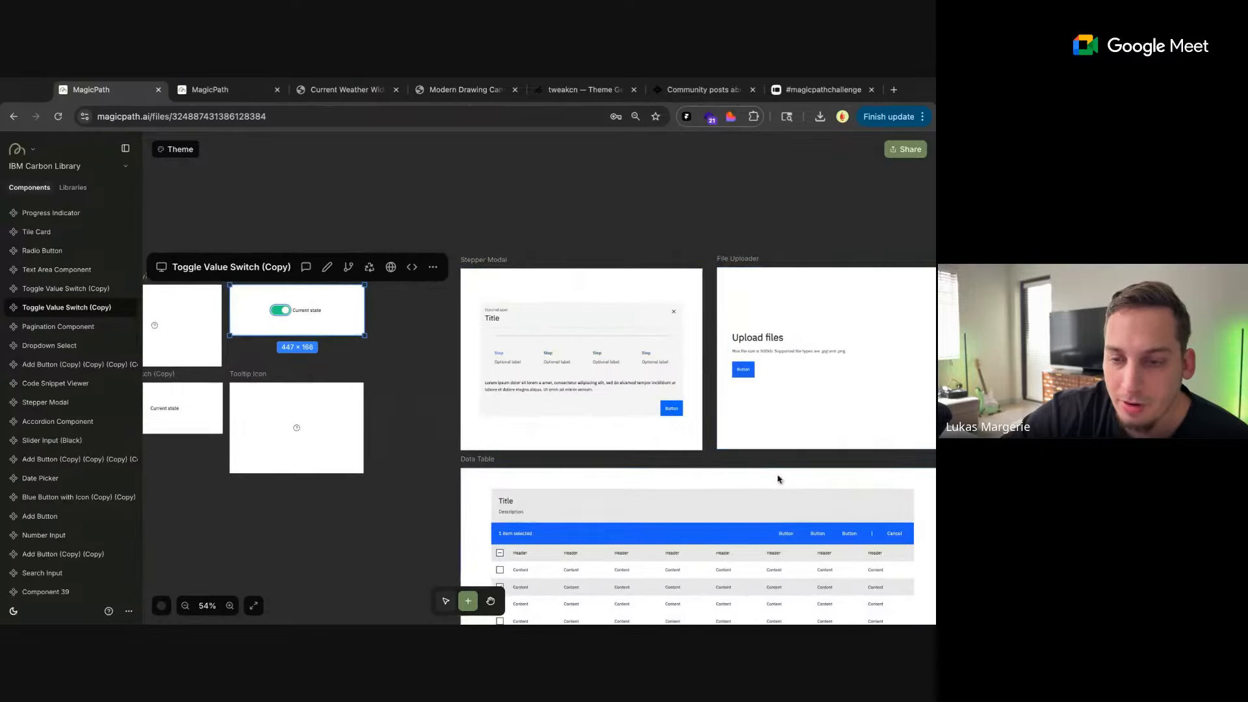
# Try the Pagination Component's next-page control and look over the surrounding input, dropdown, notification and date picker components
pyautogui.hscroll(6, 629, 368)
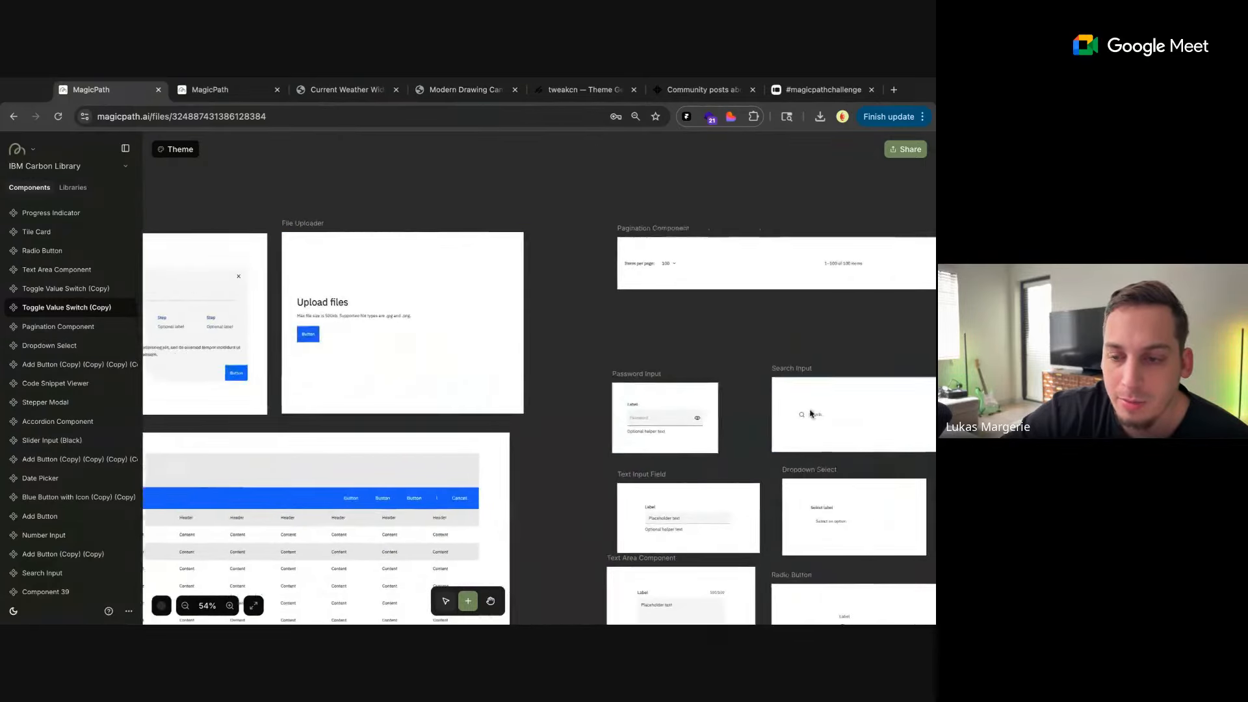
pyautogui.hscroll(4, 474, 387)
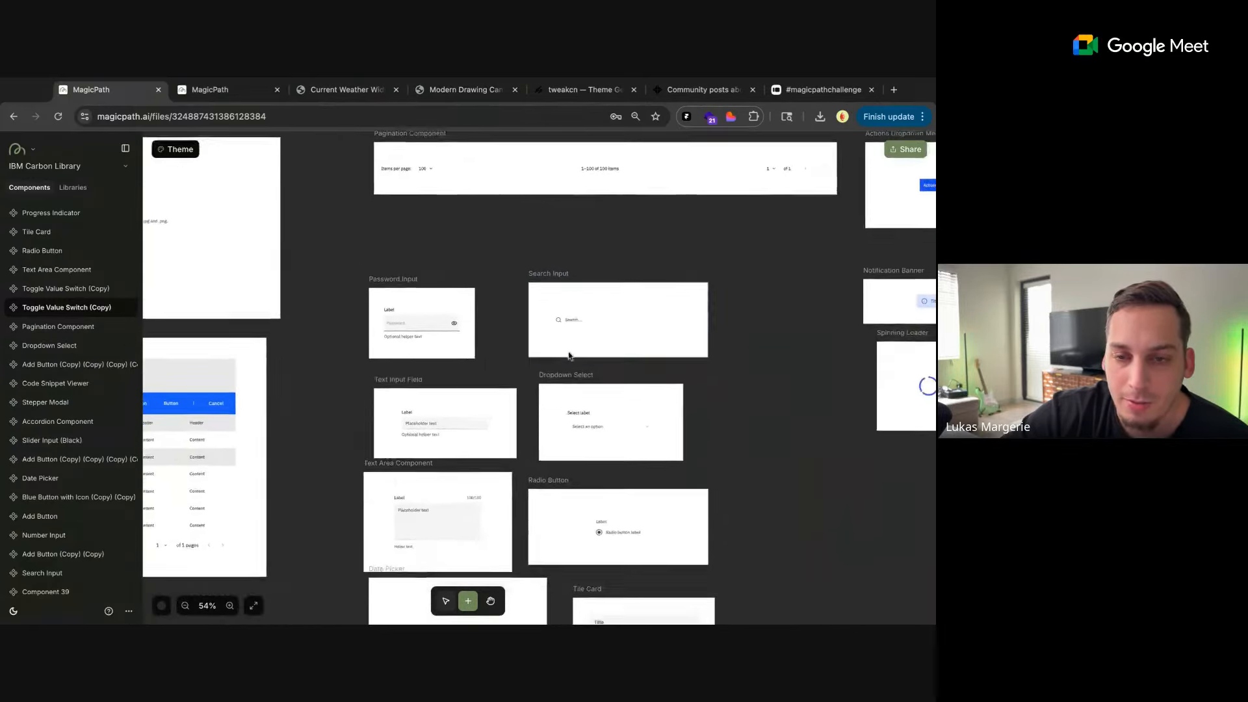
pyautogui.click(774, 240)
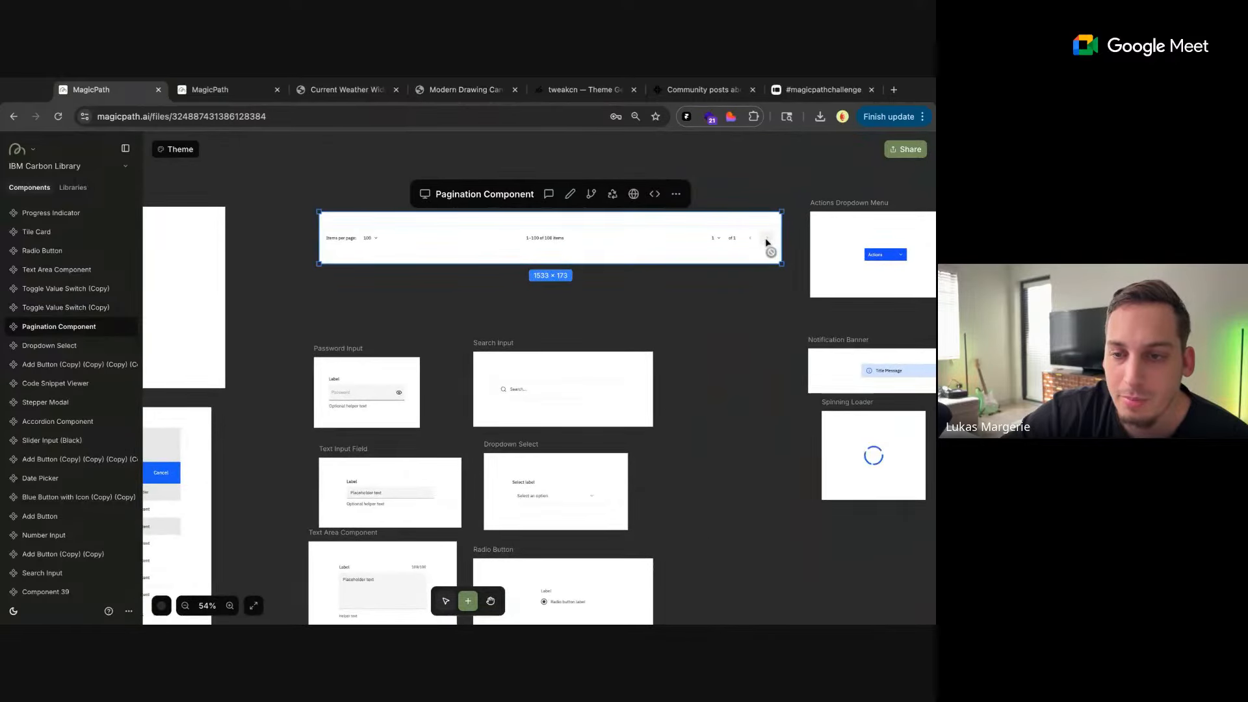
pyautogui.hscroll(4, 817, 305)
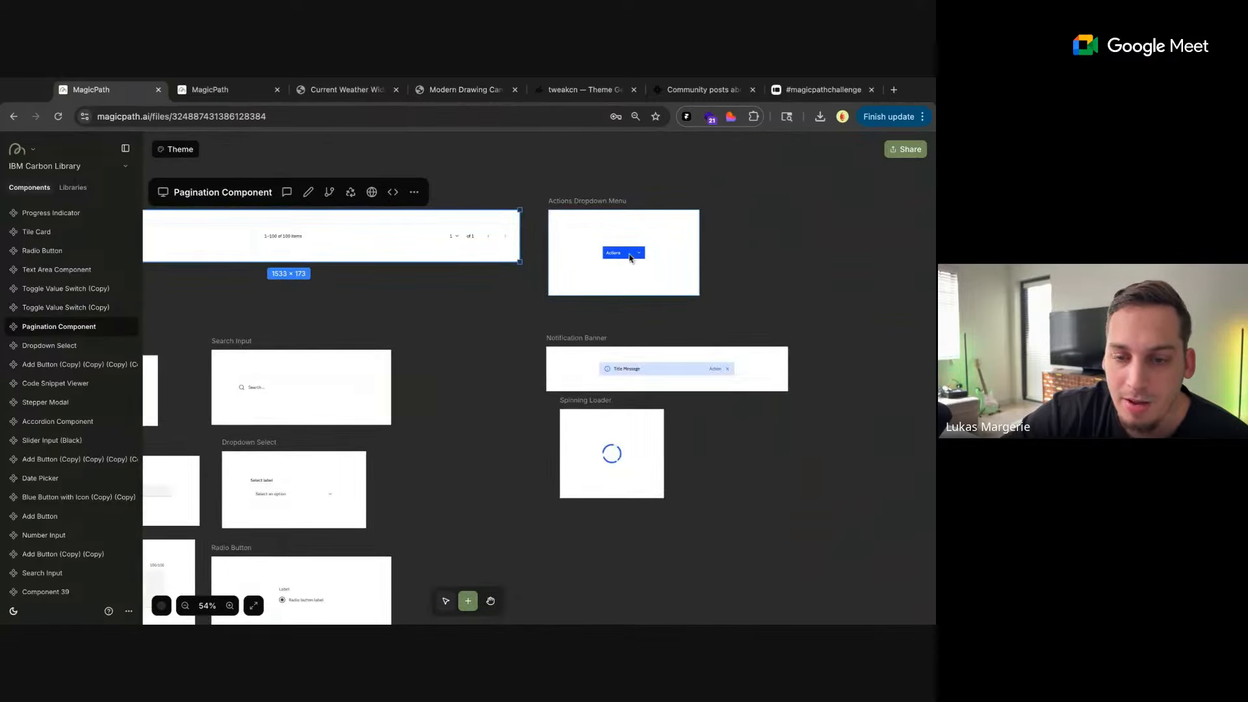
pyautogui.scroll(-3, 454, 463)
pyautogui.scroll(-5, 454, 463)
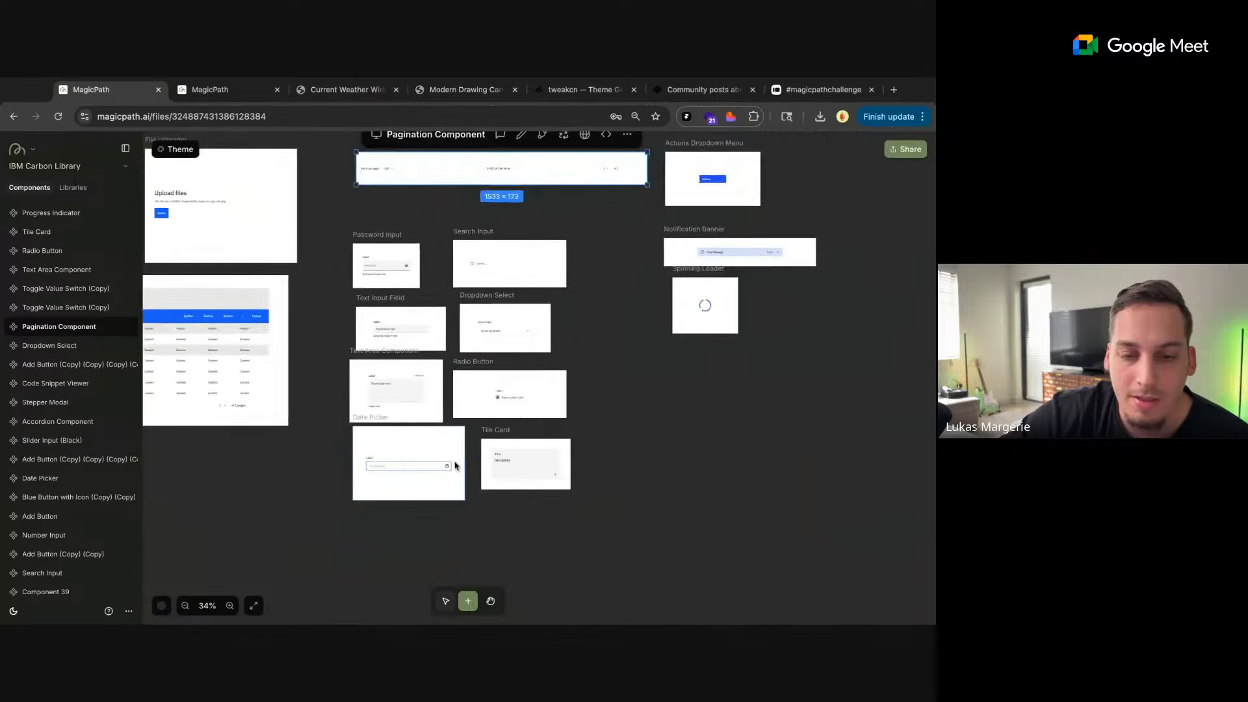
# Look over the IBM Carbon Library canvas, from the pagination and input components across to the accordion, progress indicator, code snippet and slider components
pyautogui.scroll(-1, 455, 462)
pyautogui.hscroll(-13, 321, 423)
pyautogui.scroll(-5, 321, 424)
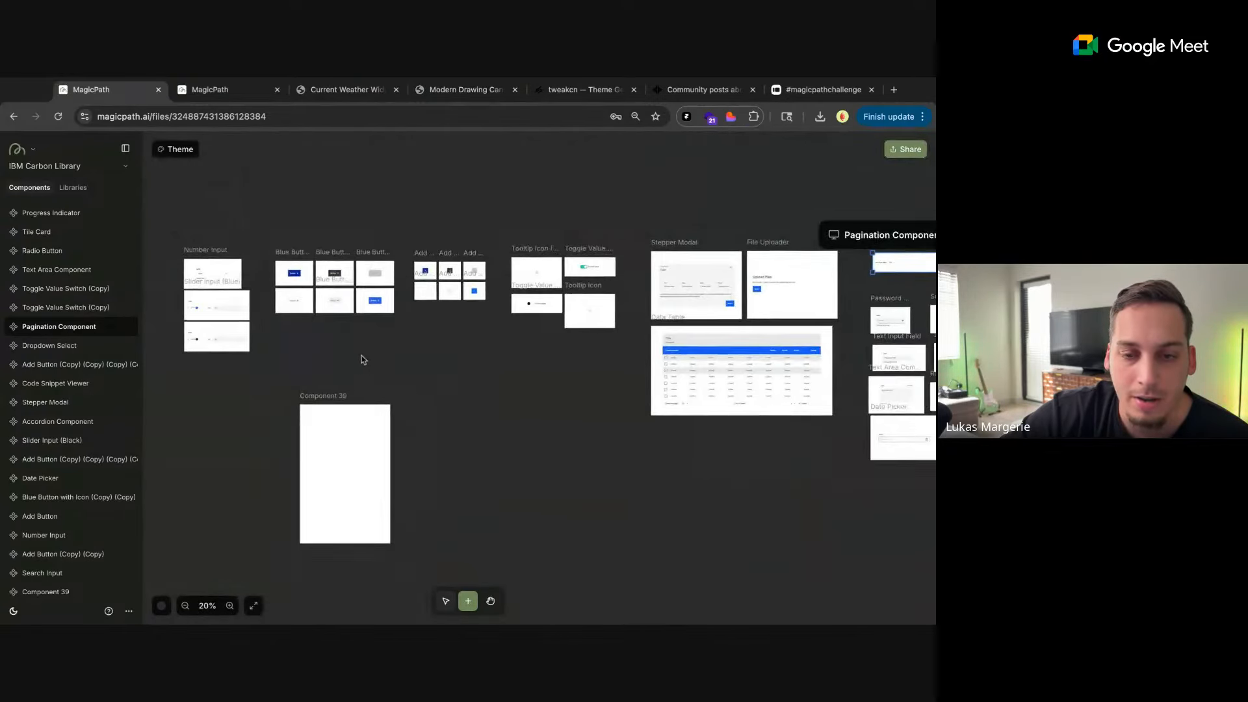
pyautogui.hscroll(-10, 361, 356)
pyautogui.scroll(4, 336, 357)
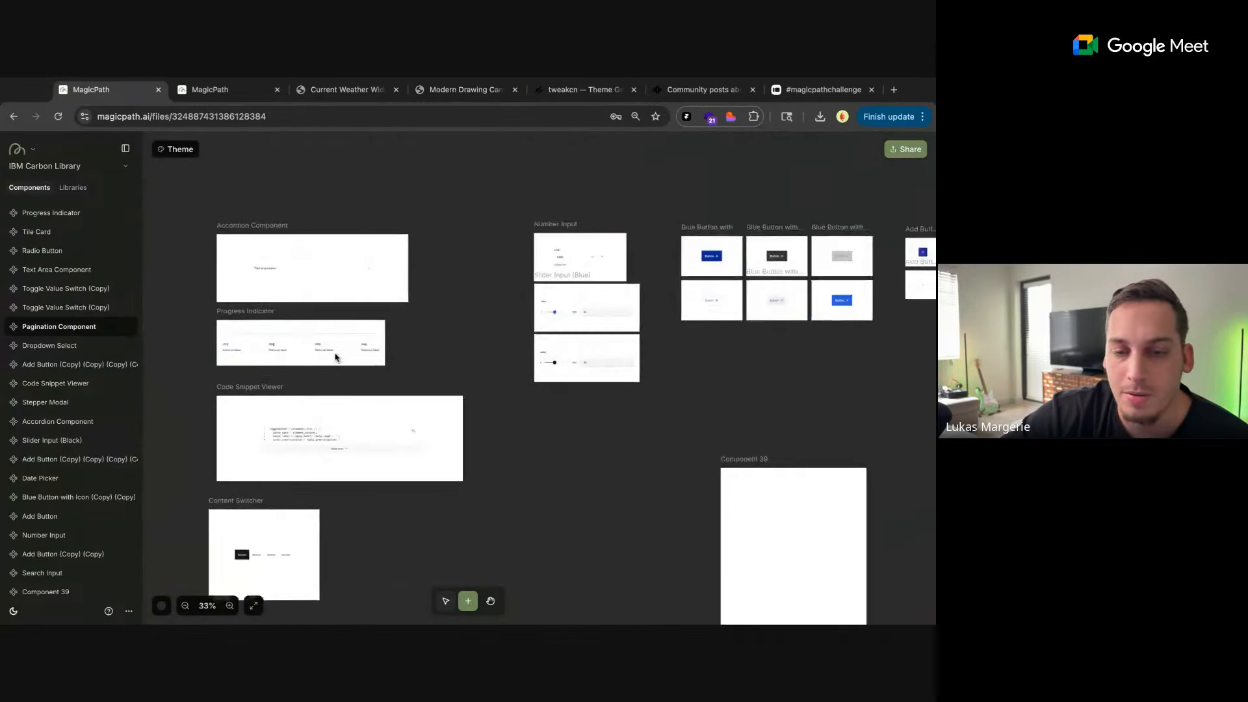
pyautogui.scroll(2, 336, 356)
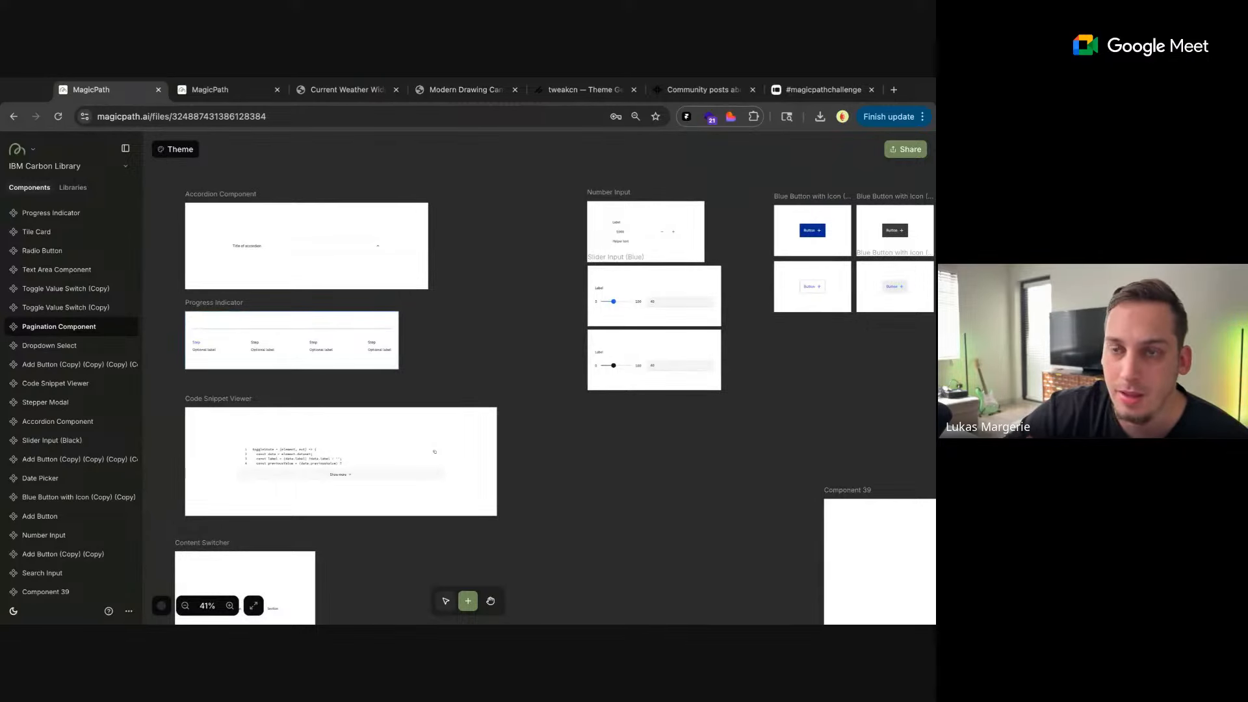
pyautogui.hscroll(5, 479, 376)
pyautogui.scroll(-2, 479, 376)
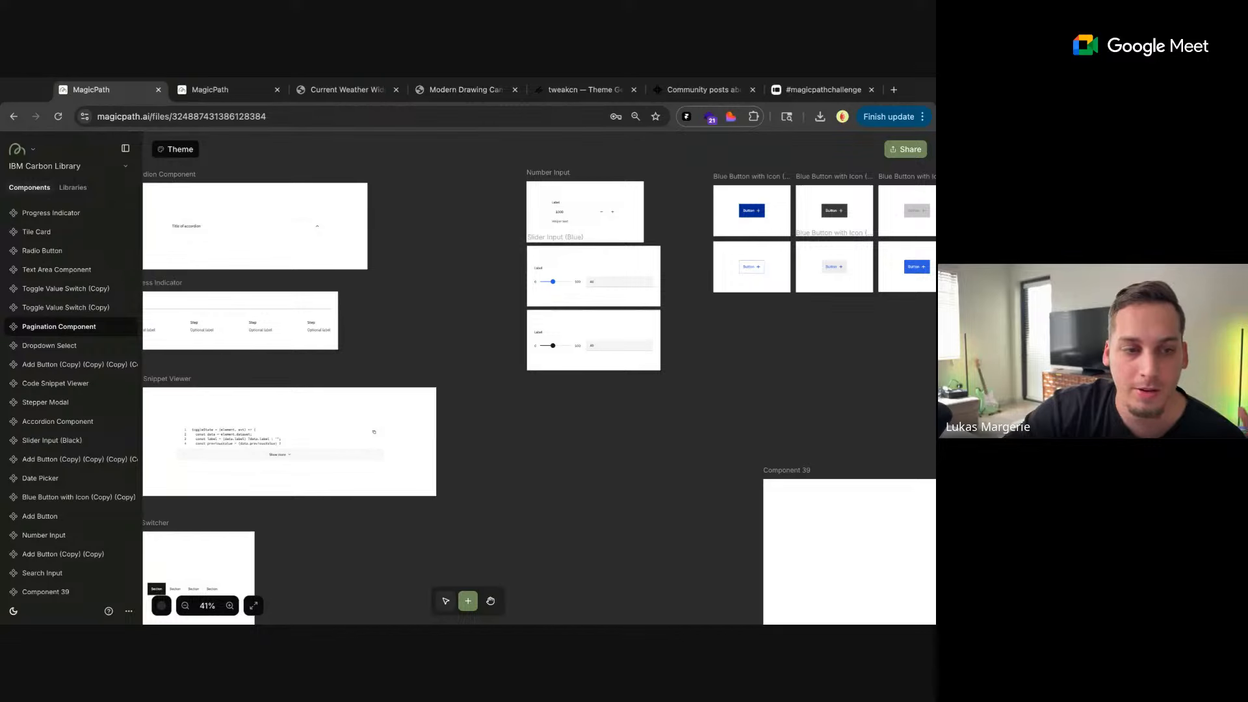
# Open the Mobile Library among the component libraries and browse through its components
pyautogui.click(72, 187)
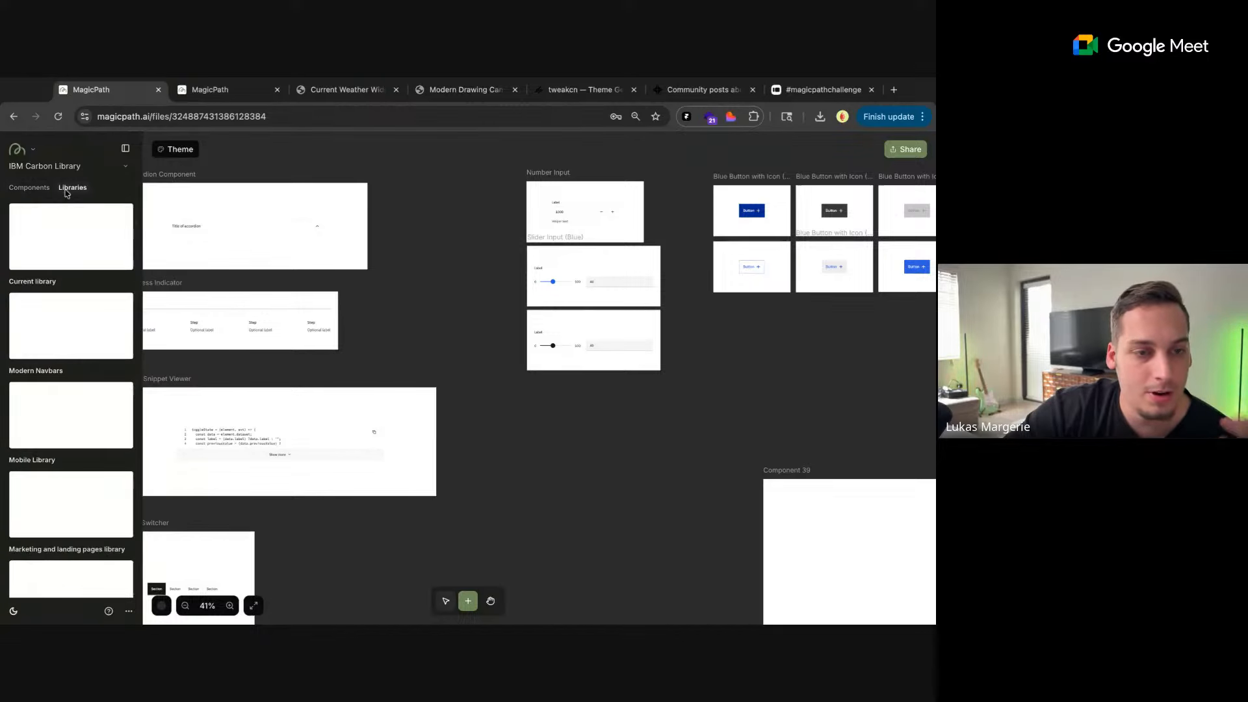
pyautogui.scroll(-2, 74, 398)
pyautogui.click(78, 390)
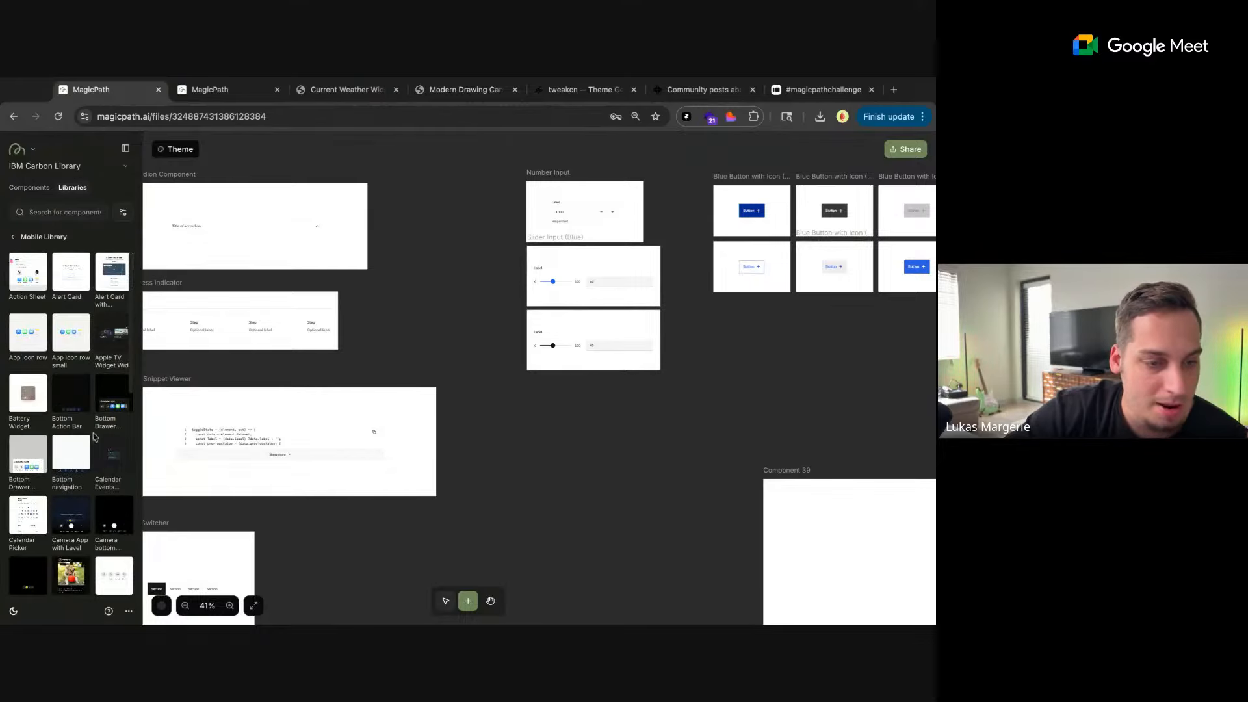
pyautogui.scroll(-10, 95, 437)
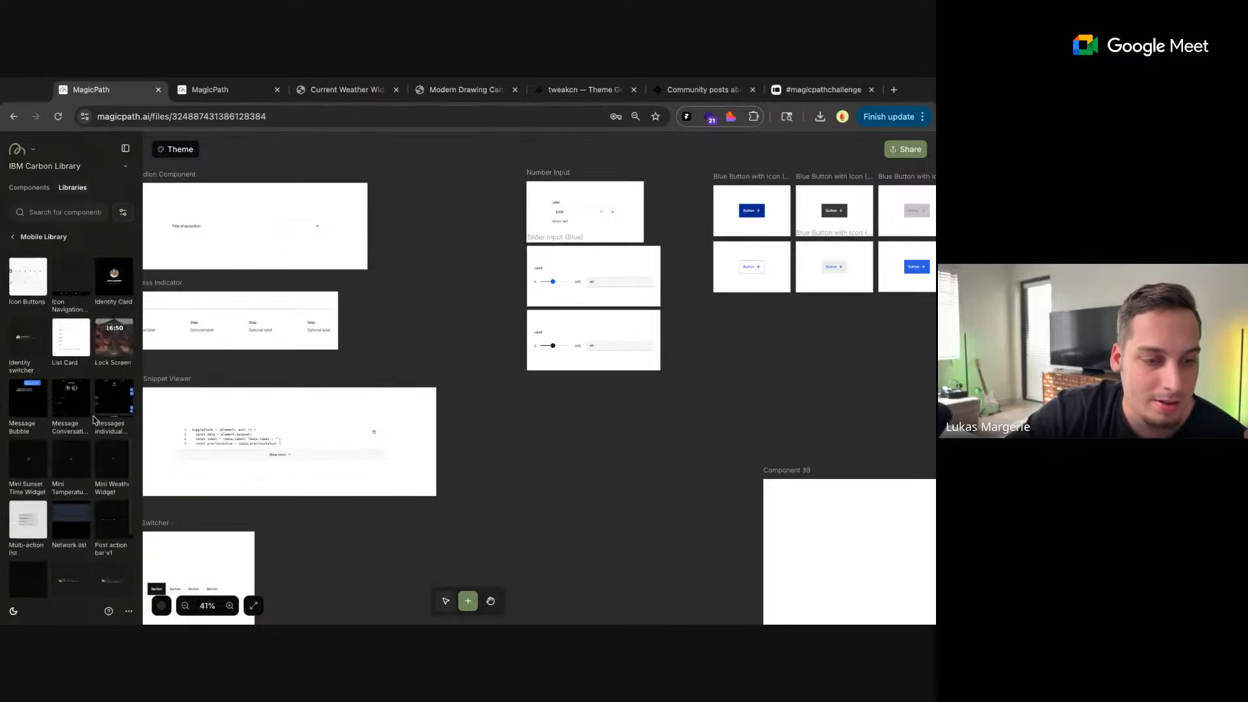
pyautogui.scroll(-5, 94, 419)
pyautogui.scroll(15, 72, 423)
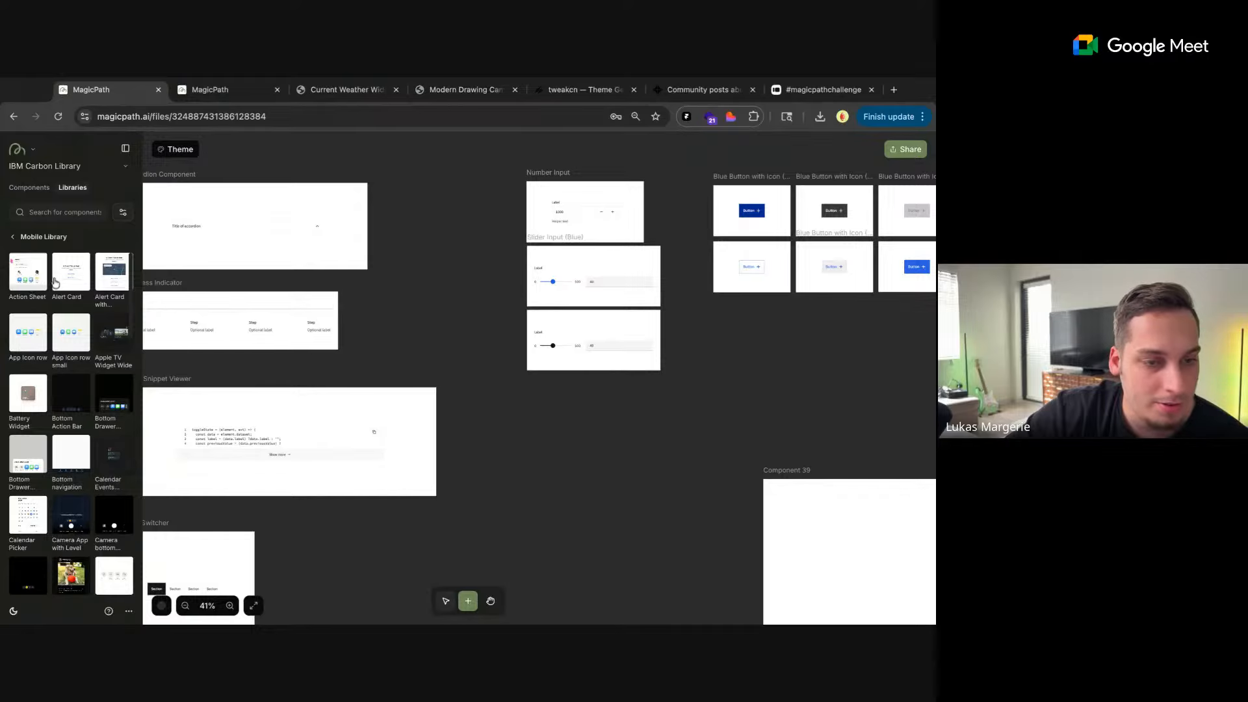
# Add the Mobile Library's App Icon row and Action Sheet components to the canvas between the Code Snippet Viewer and Component 39
pyautogui.moveTo(29, 336); pyautogui.dragTo(558, 468)
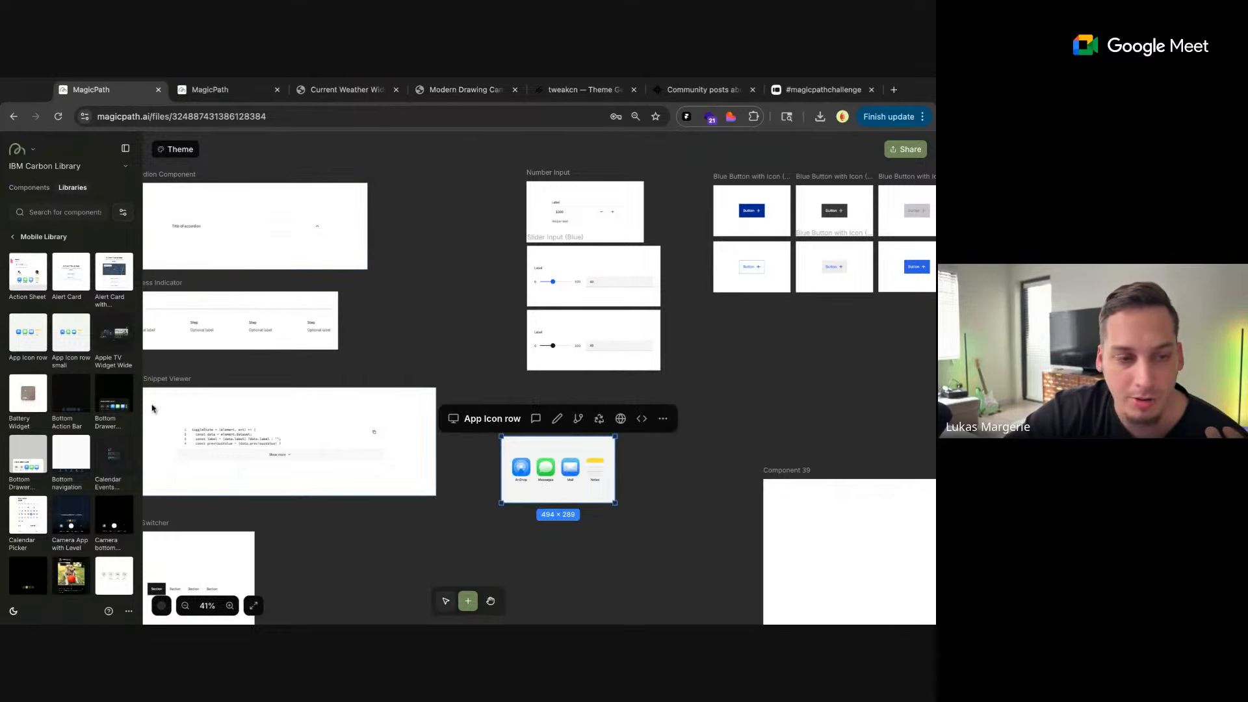
pyautogui.moveTo(27, 268); pyautogui.dragTo(616, 559)
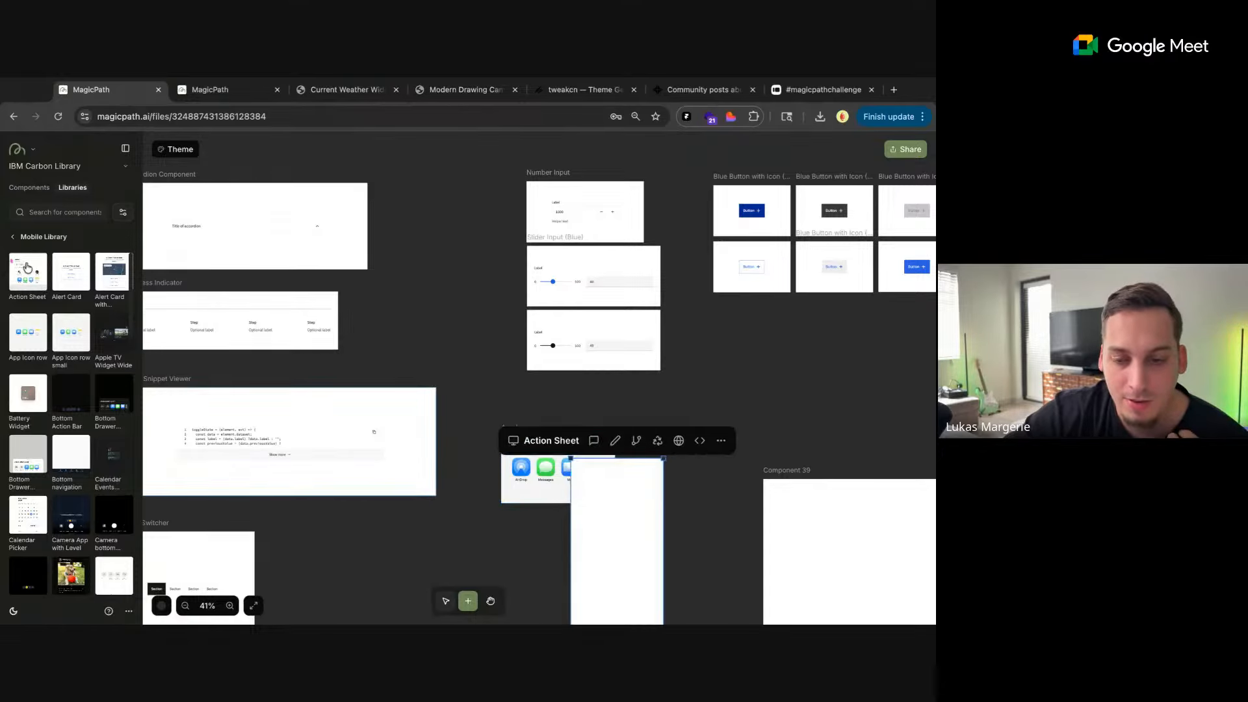
pyautogui.scroll(-3, 714, 468)
pyautogui.hscroll(2, 715, 468)
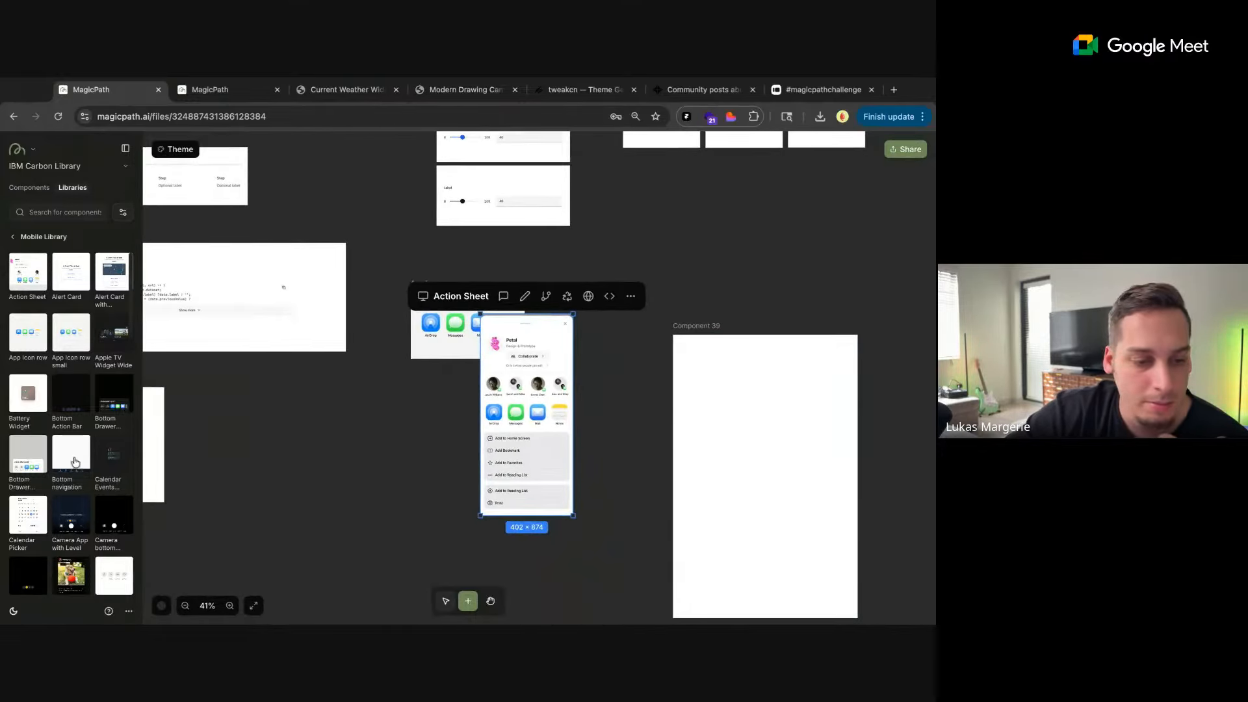
# Add the Camera App with Level component to the canvas below the App Icon row and Action Sheet, and view it
pyautogui.scroll(-1, 72, 422)
pyautogui.moveTo(72, 483); pyautogui.dragTo(343, 536)
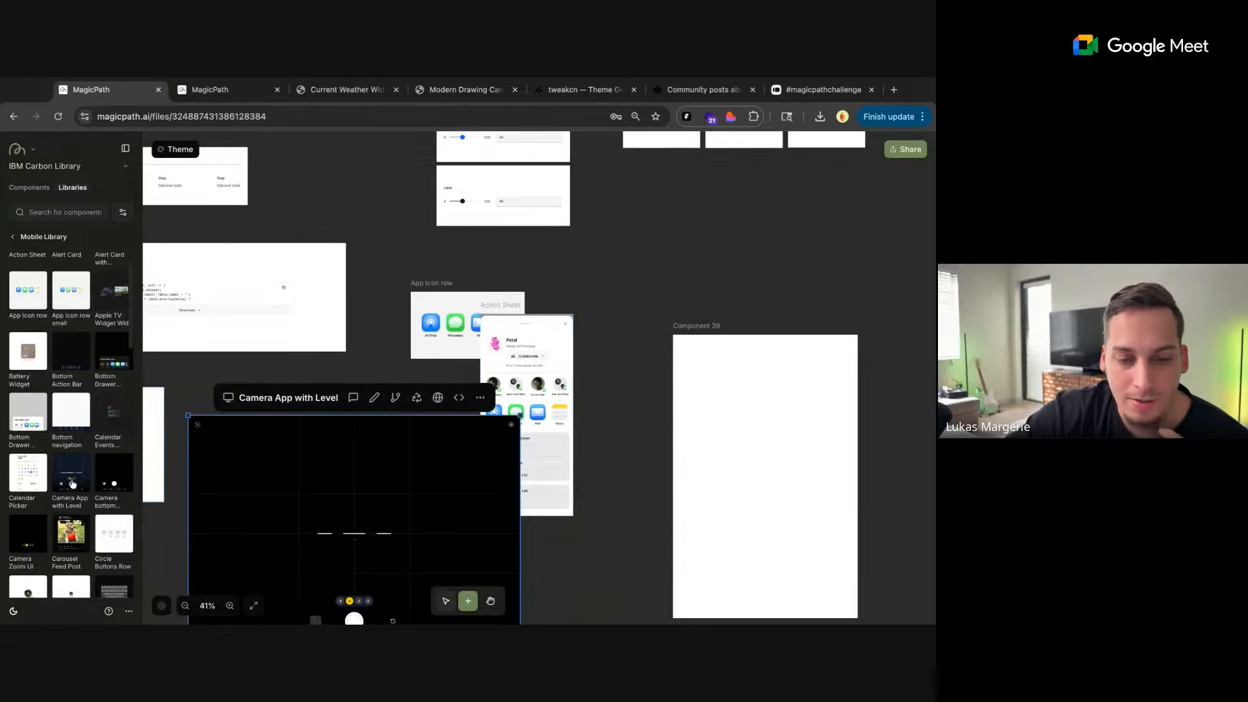
pyautogui.scroll(-3, 640, 385)
pyautogui.hscroll(-1, 639, 385)
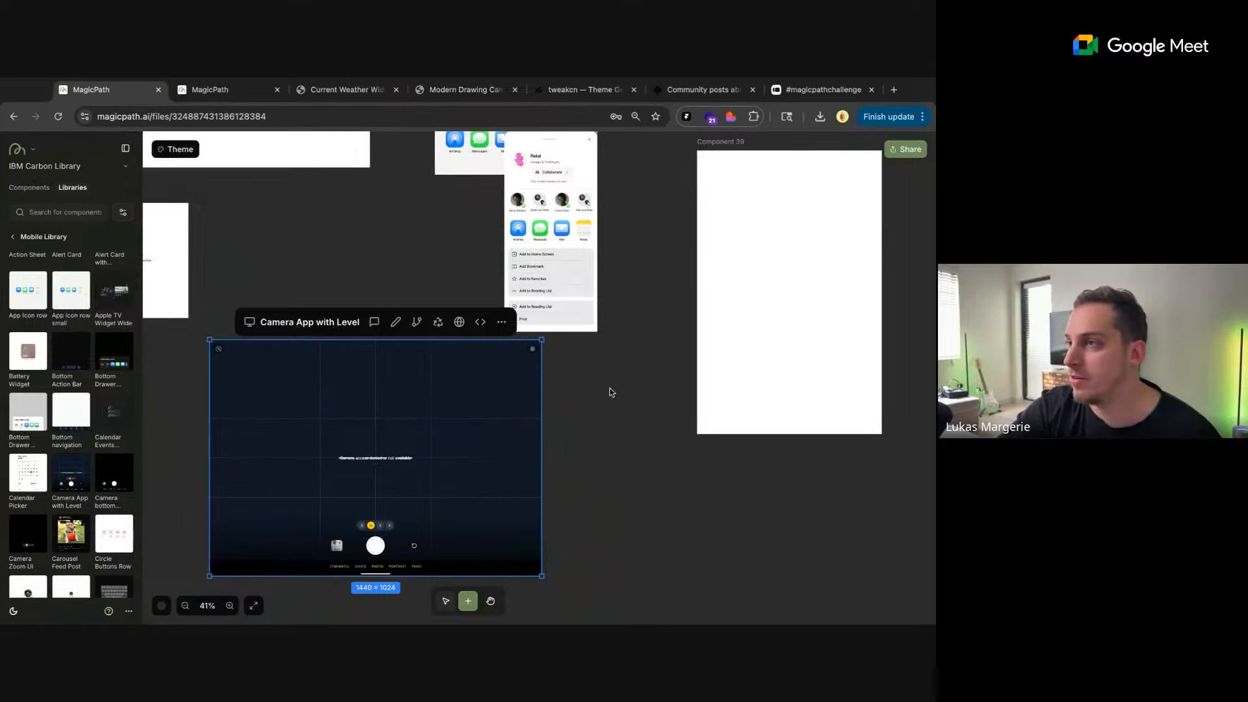
pyautogui.scroll(-5, 606, 419)
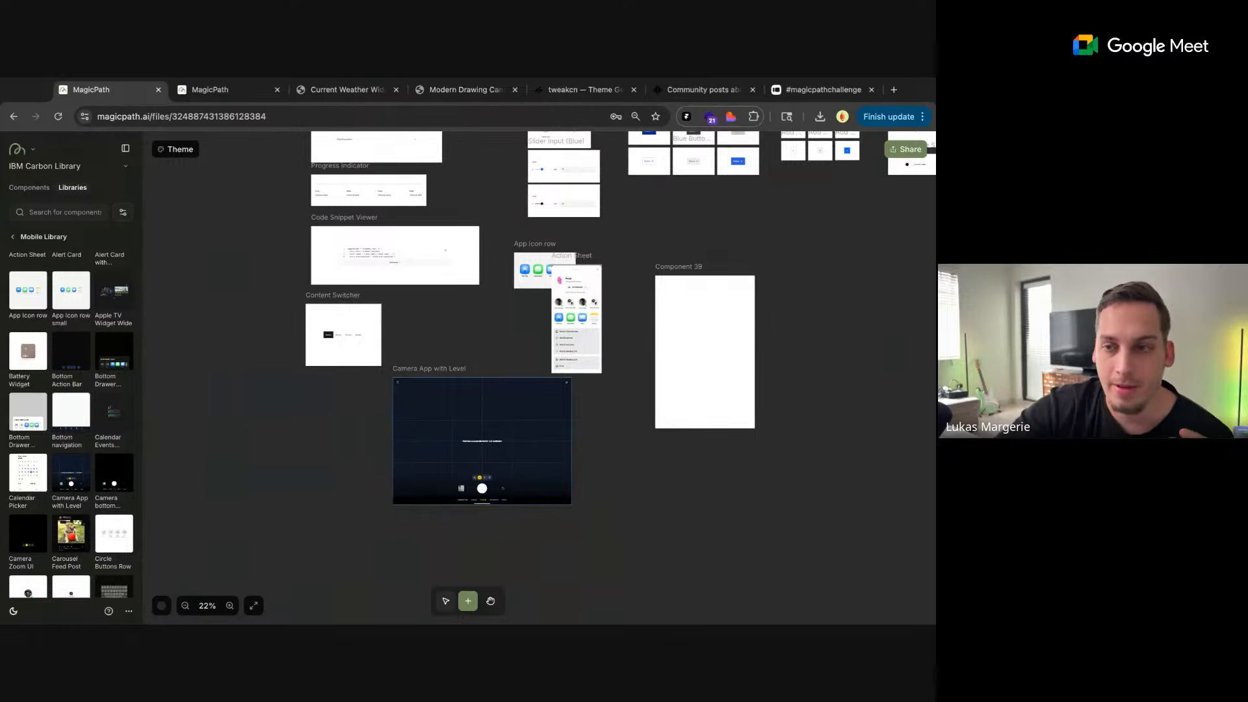
# Open mobbin.com in a new browser tab
pyautogui.click(893, 90)
pyautogui.write('mo')
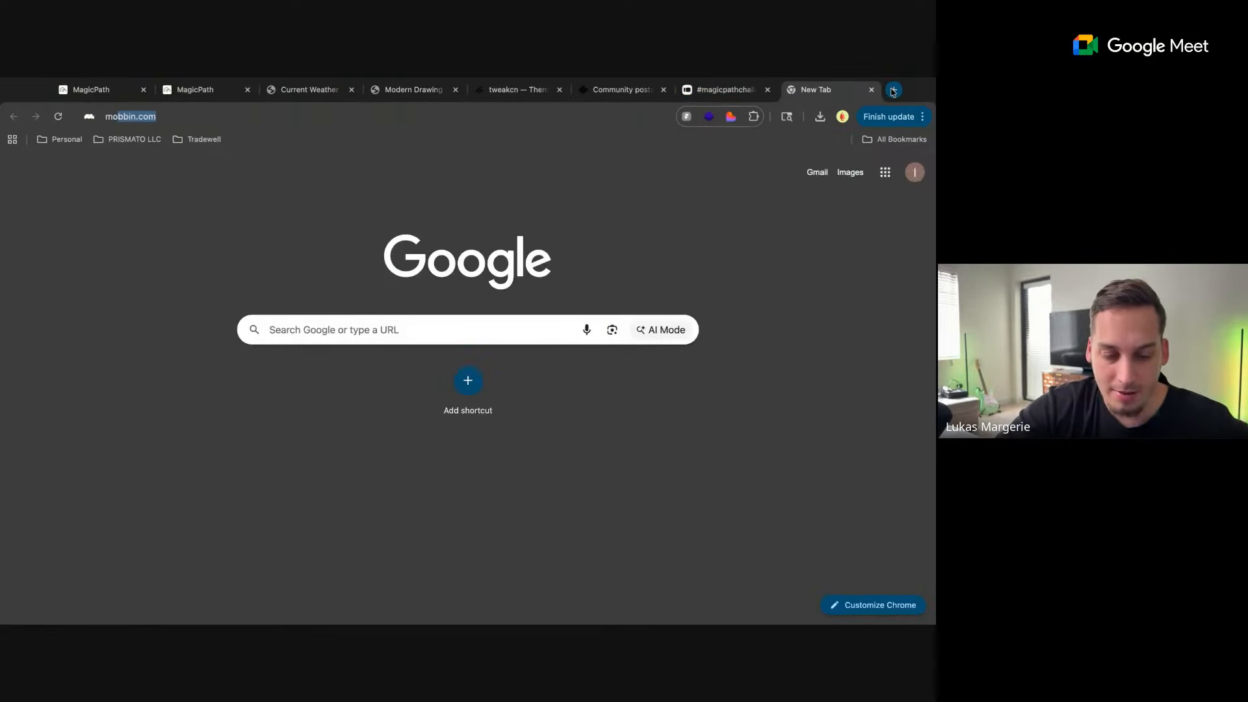
pyautogui.write('bb')
pyautogui.press('Return')
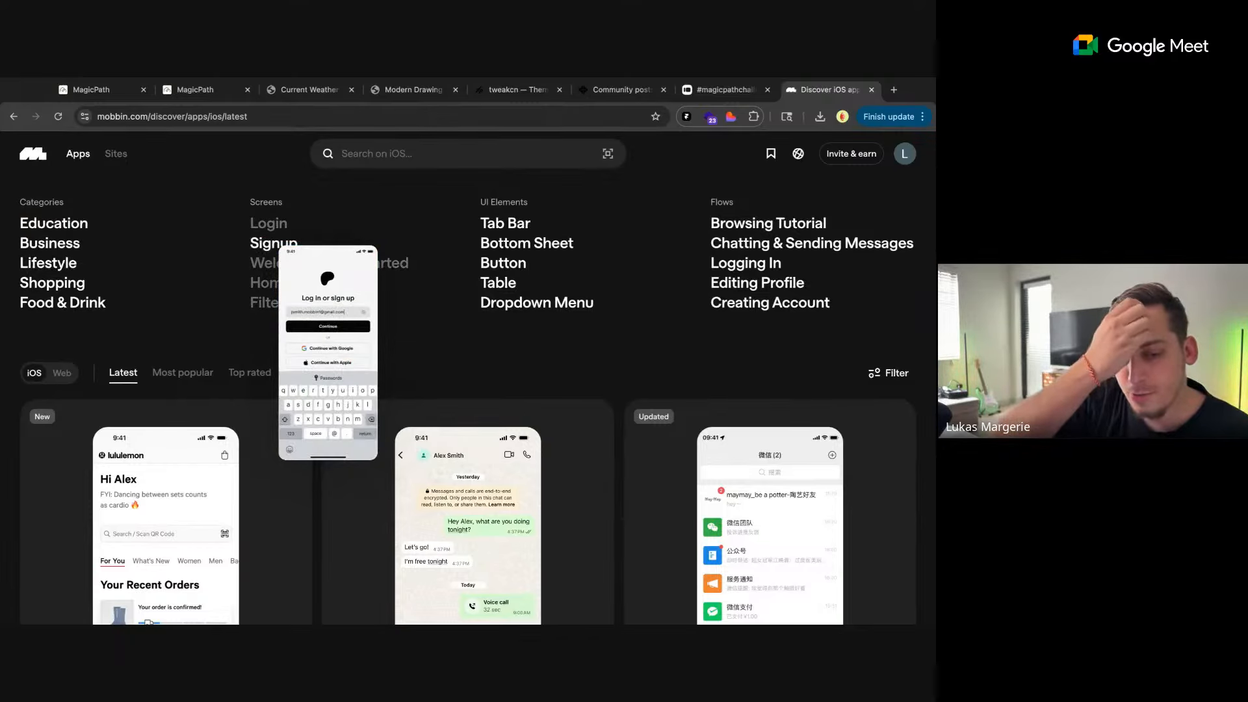
# Search Mobbin's iOS designs for "banking" and open the Chase UK app
pyautogui.click(372, 156)
pyautogui.write('banking')
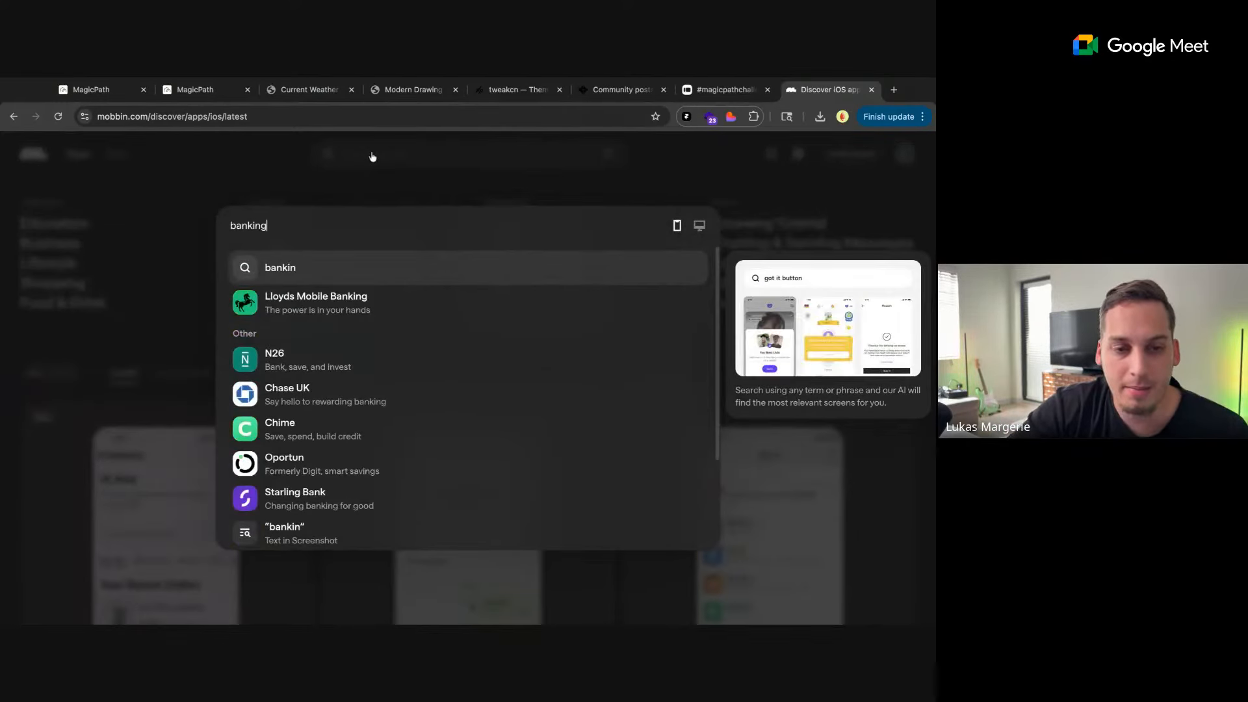
pyautogui.scroll(-1, 298, 310)
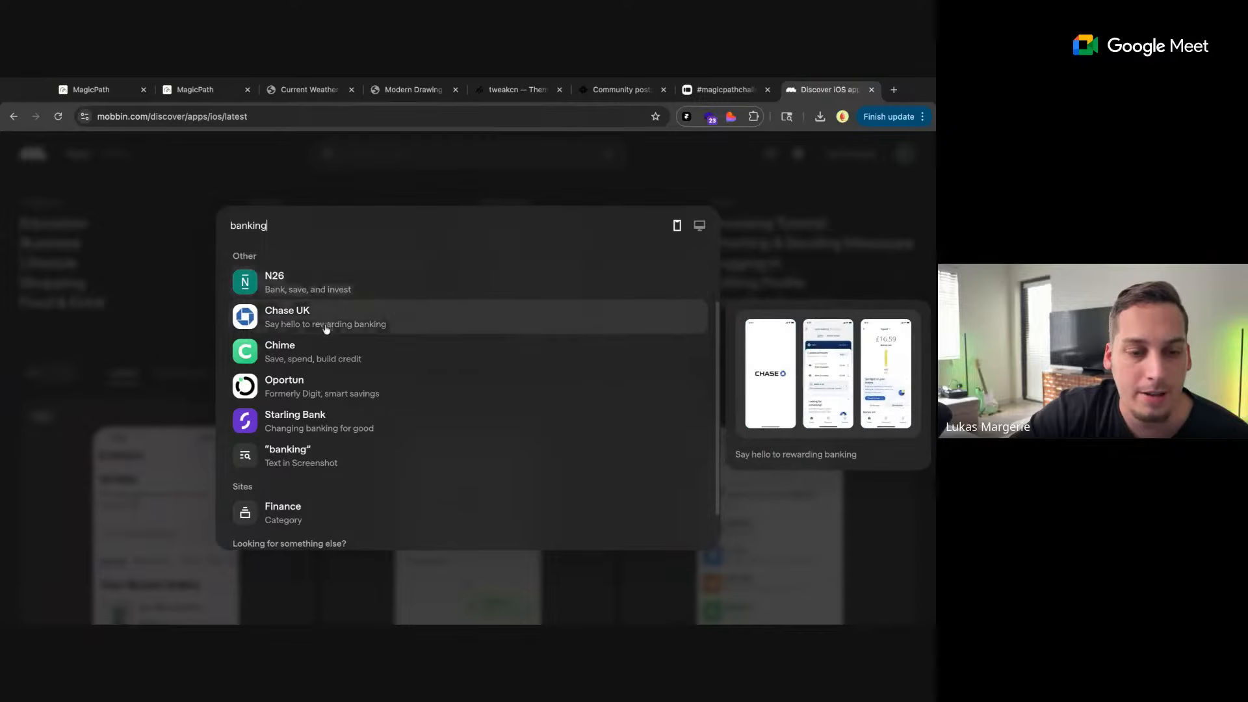
pyautogui.click(321, 328)
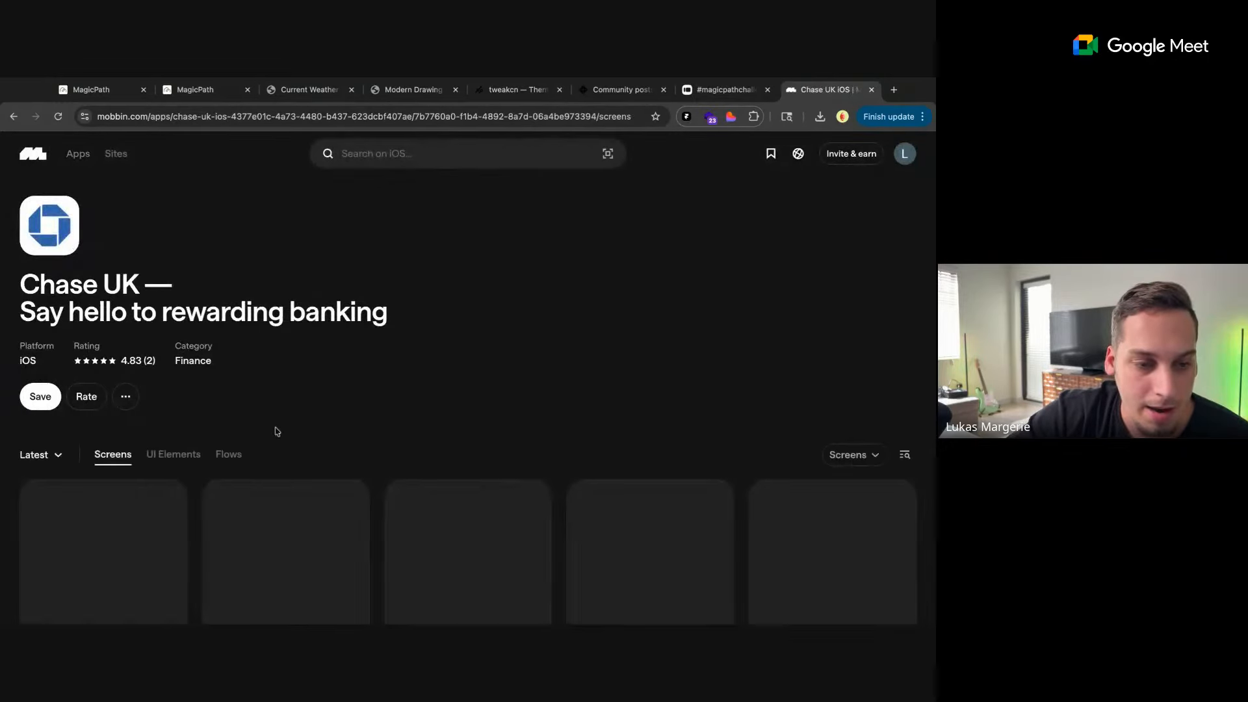
# Examine Chase UK's welcome and sign-up screens, focusing on the name, date of birth and mobile number forms
pyautogui.scroll(-5, 276, 425)
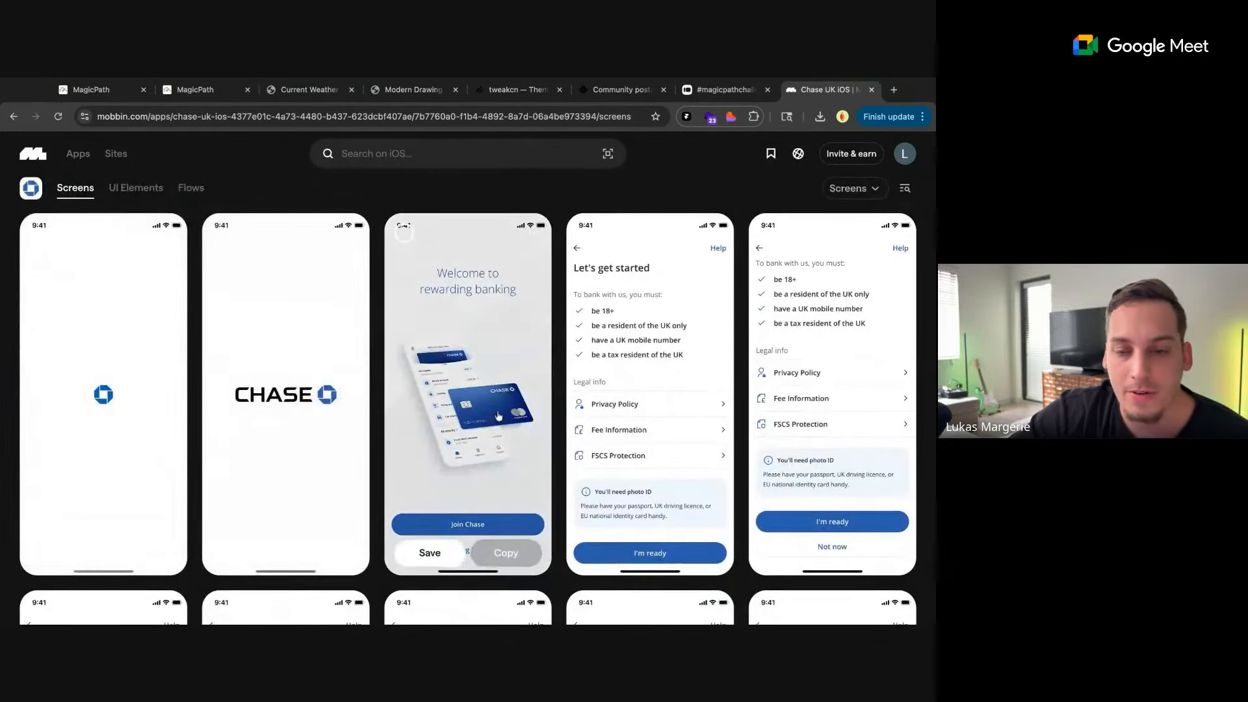
pyautogui.scroll(-5, 497, 413)
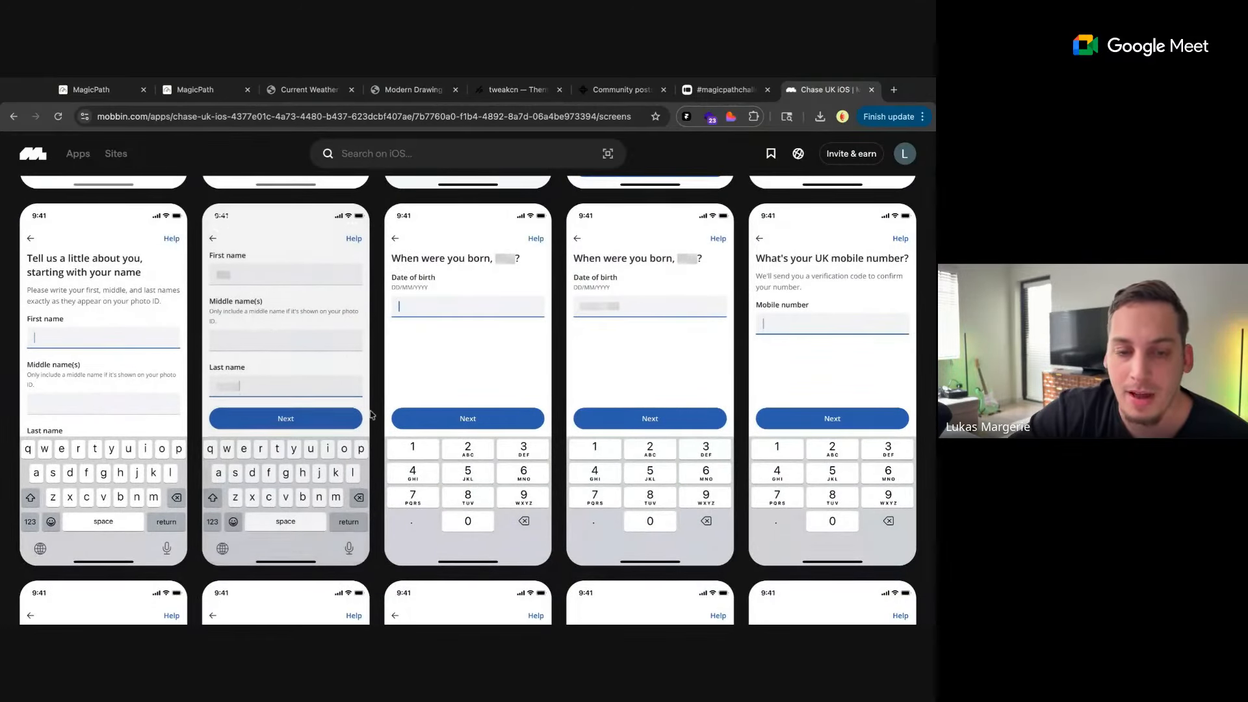
pyautogui.scroll(-3, 364, 409)
pyautogui.scroll(1, 367, 377)
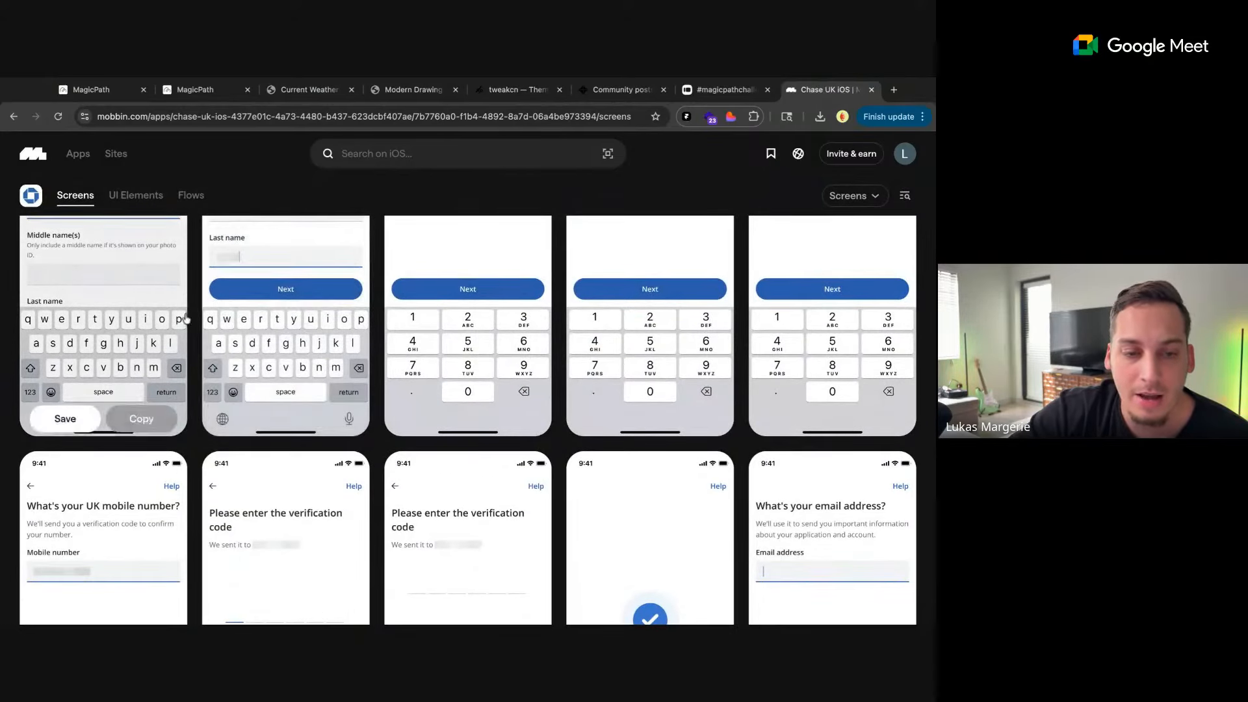
pyautogui.scroll(2, 279, 361)
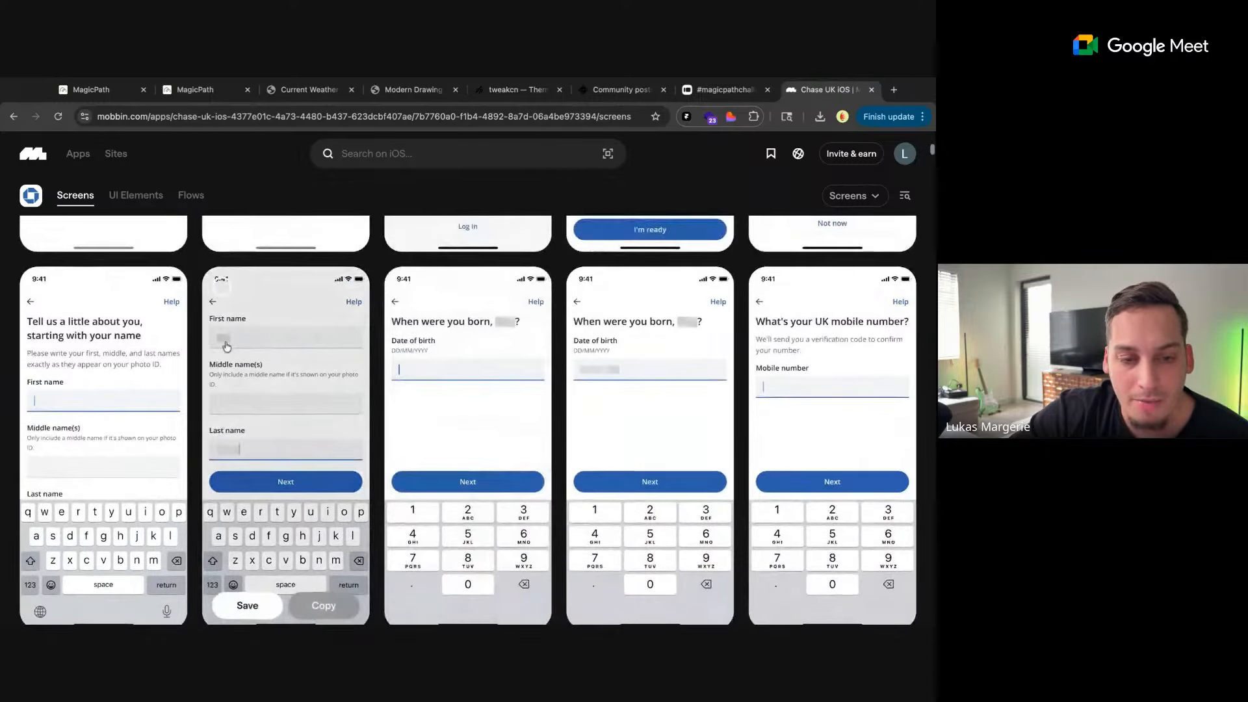
pyautogui.scroll(5, 208, 296)
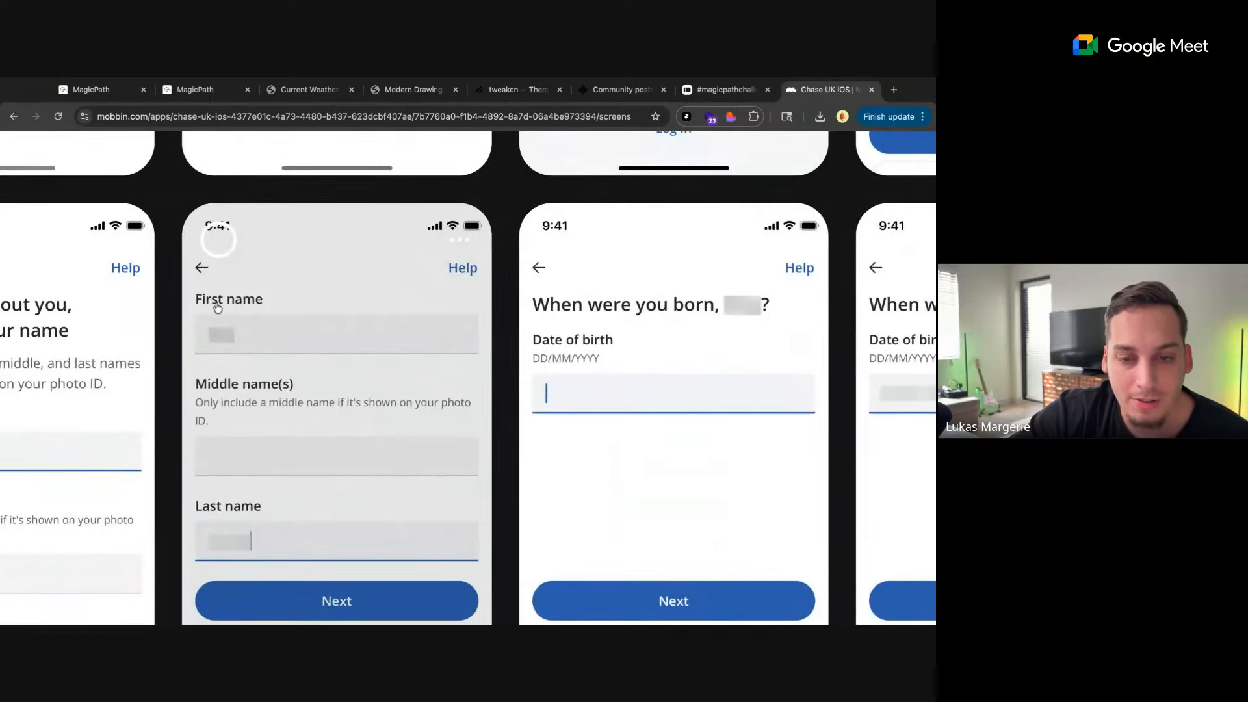
pyautogui.scroll(-1, 507, 365)
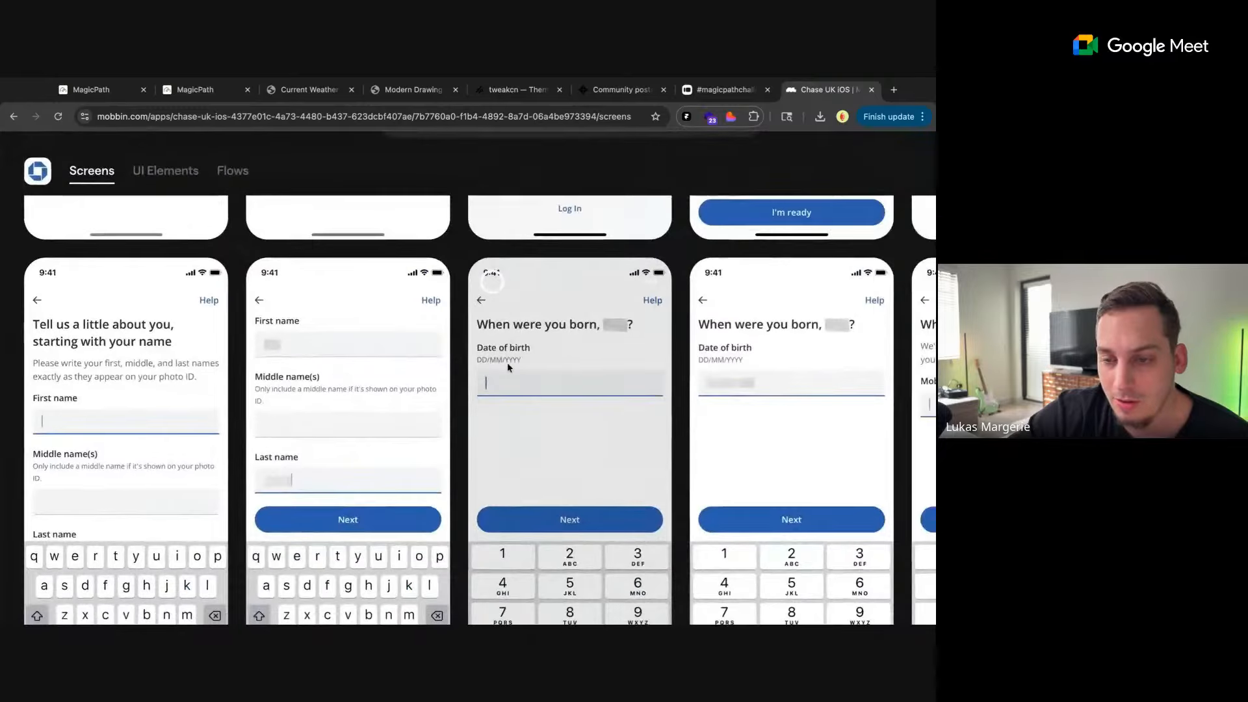
pyautogui.scroll(1, 487, 383)
pyautogui.scroll(-3, 448, 395)
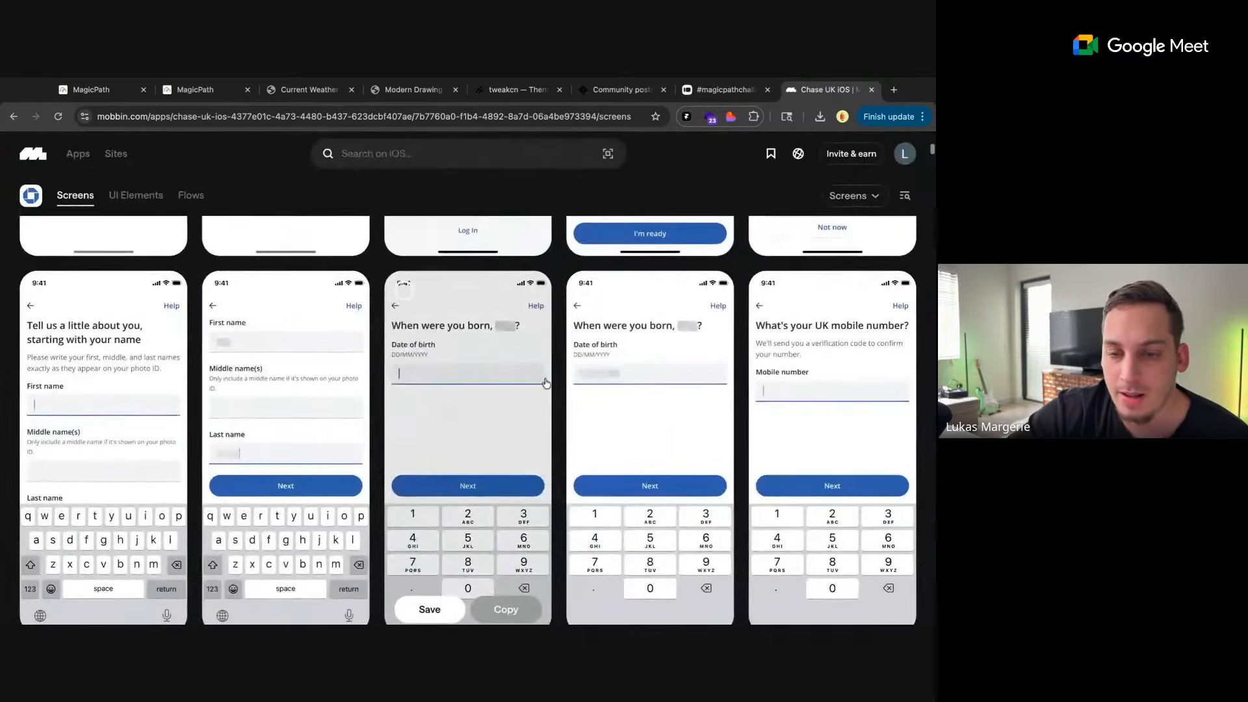
pyautogui.scroll(3, 552, 374)
pyautogui.scroll(-3, 551, 373)
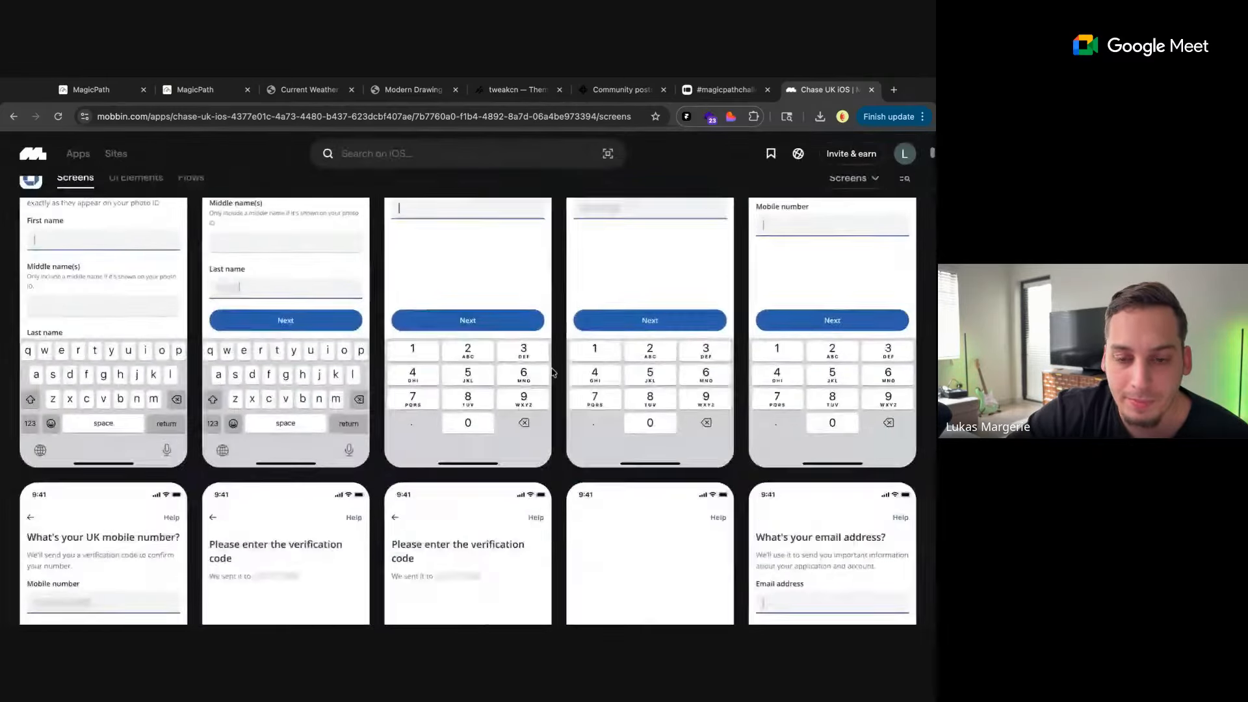
# Examine the Chase UK screens for the verification code, email, passcode, citizenship, home address and living situation
pyautogui.scroll(-5, 551, 374)
pyautogui.scroll(2, 494, 390)
pyautogui.scroll(-7, 185, 474)
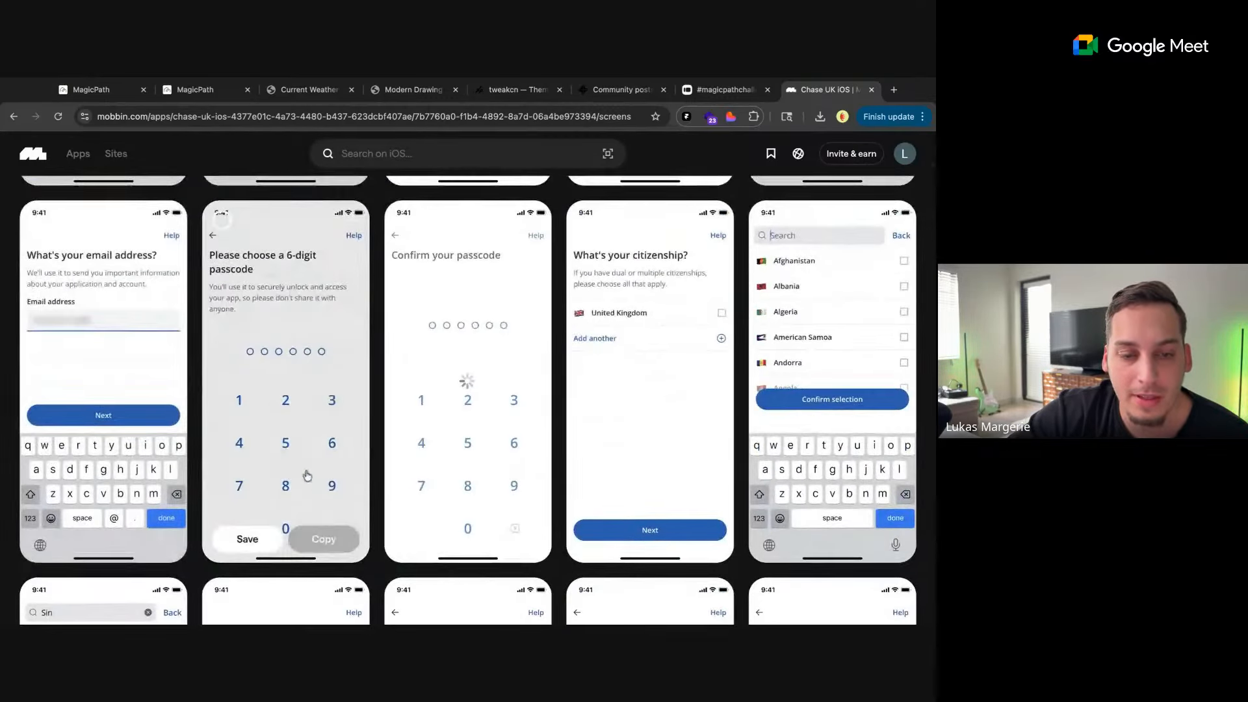
pyautogui.scroll(-2, 665, 364)
pyautogui.scroll(2, 659, 364)
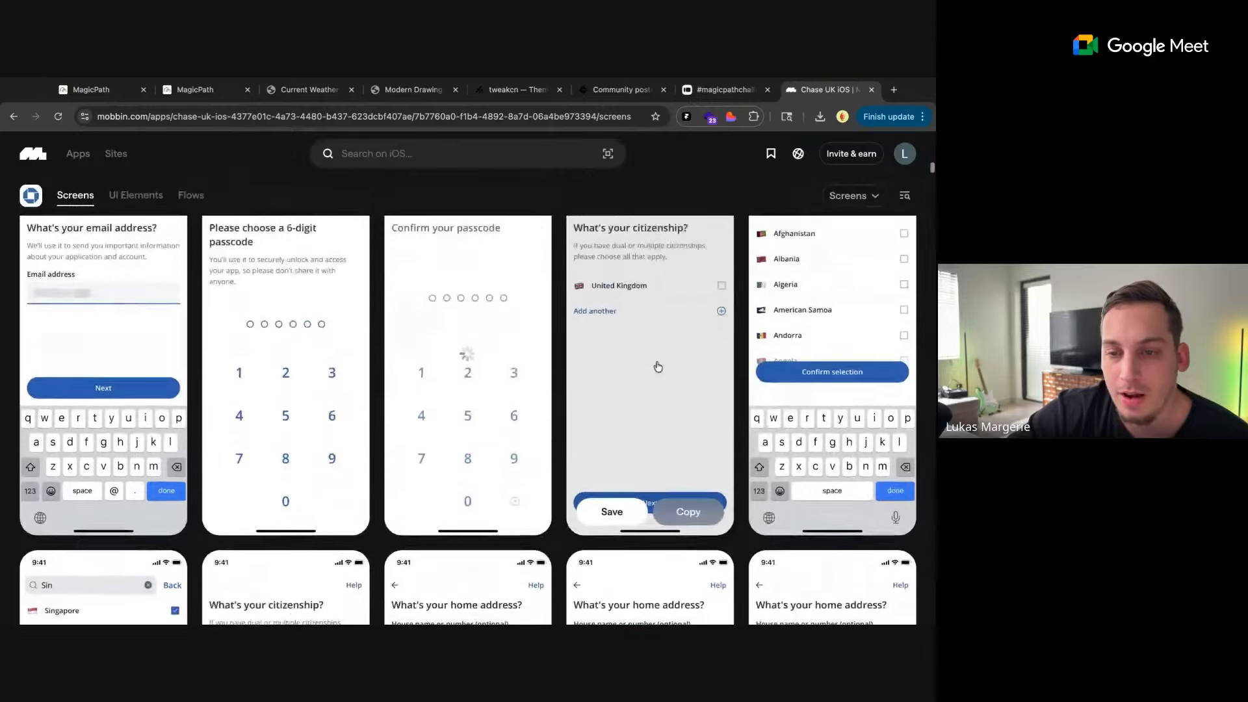
pyautogui.scroll(-8, 568, 448)
pyautogui.scroll(-5, 570, 450)
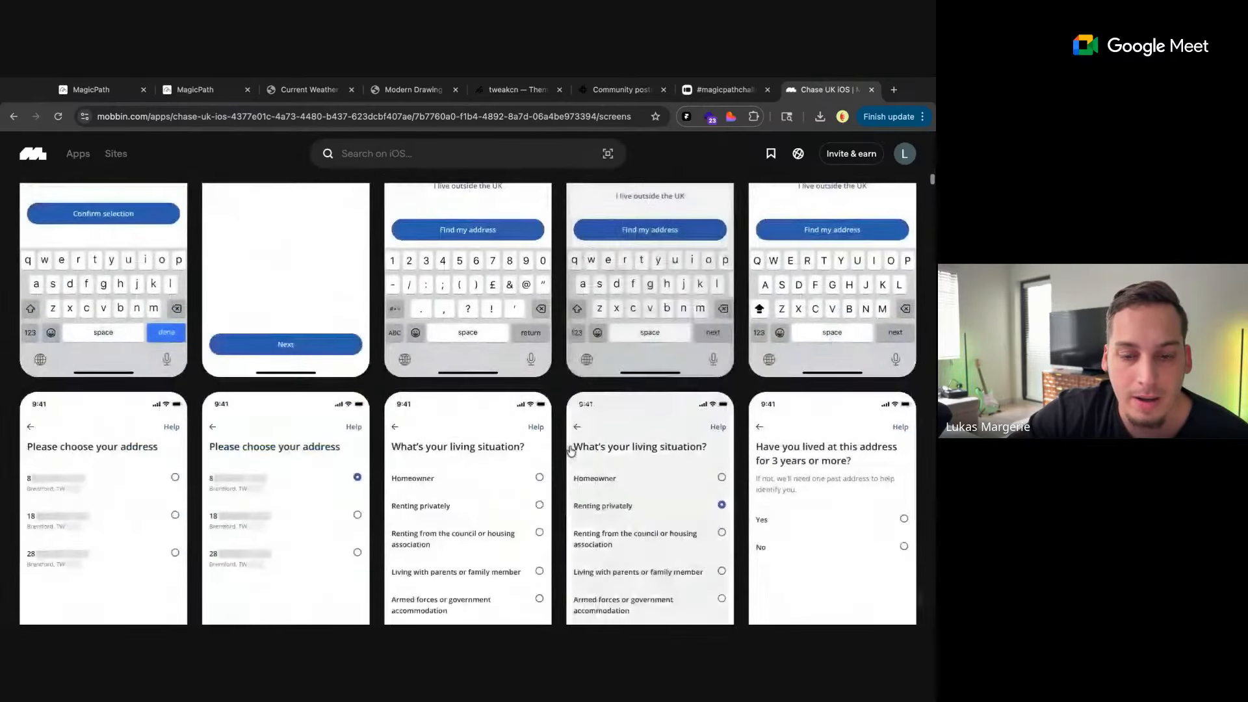
pyautogui.scroll(1, 454, 390)
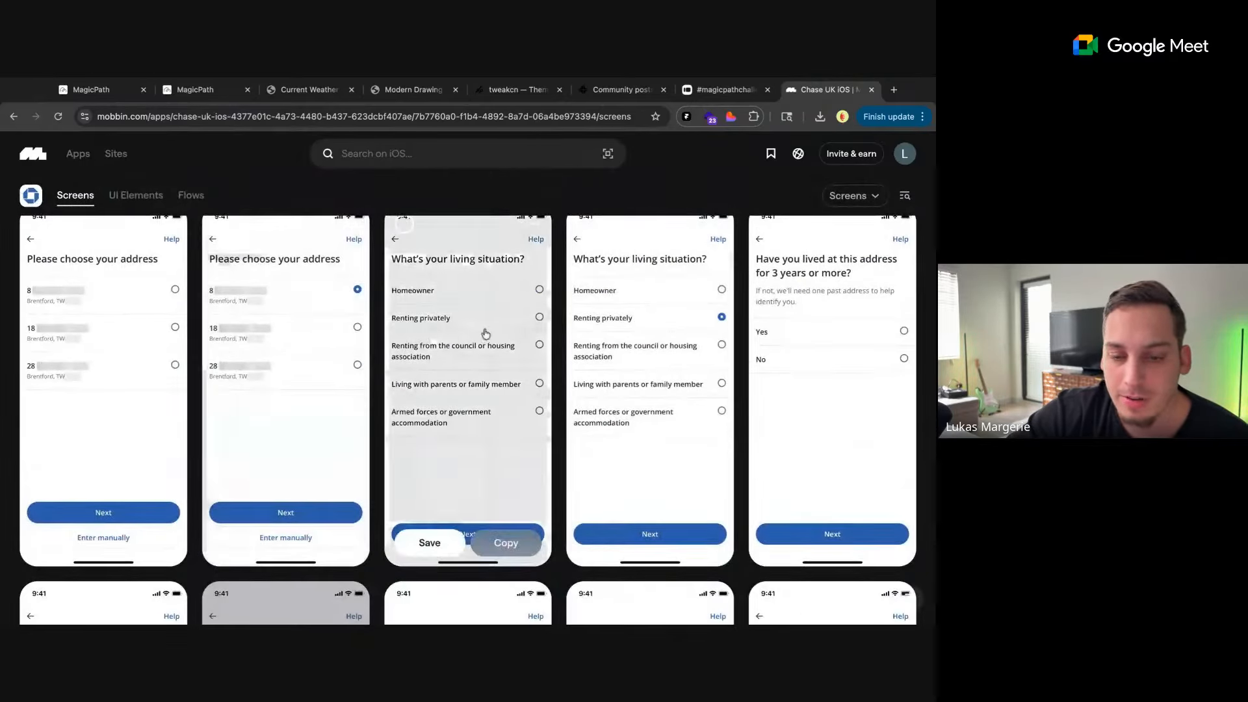
# Look through the Chase UK screens for ID photo and selfie checks, employment status, planned account use and tax residency
pyautogui.scroll(-9, 494, 390)
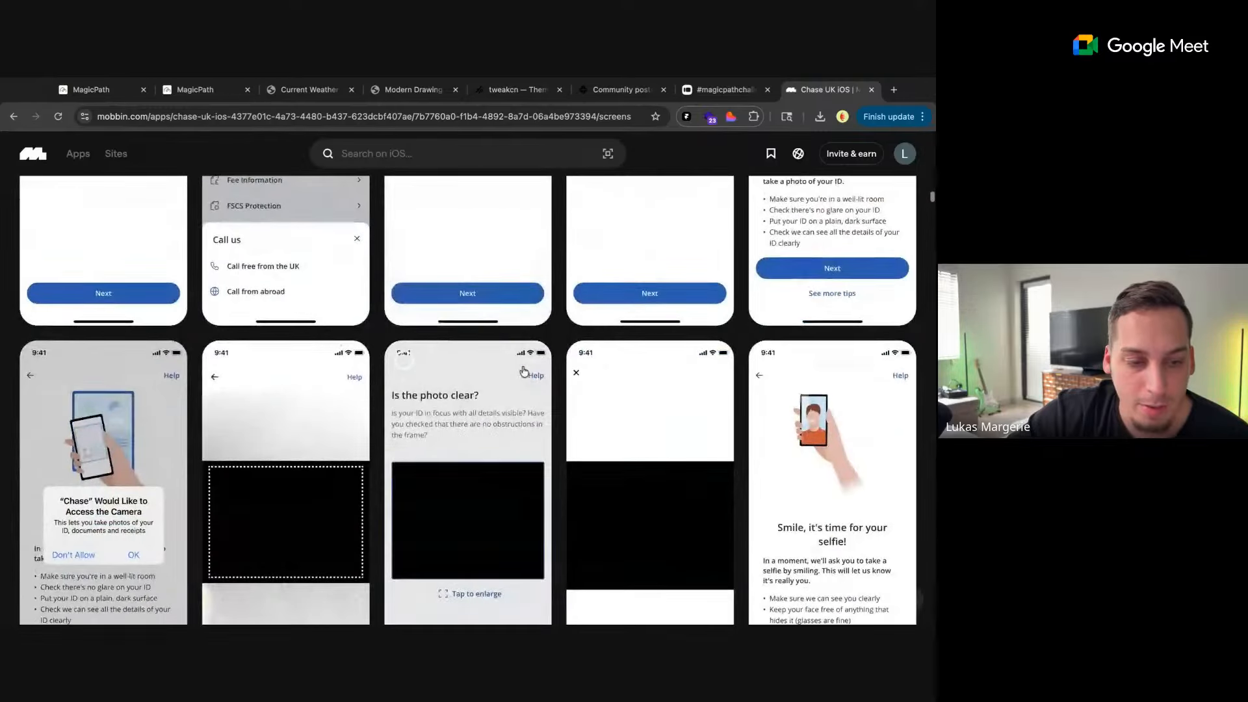
pyautogui.scroll(-6, 524, 374)
pyautogui.scroll(5, 524, 380)
pyautogui.scroll(-1, 523, 384)
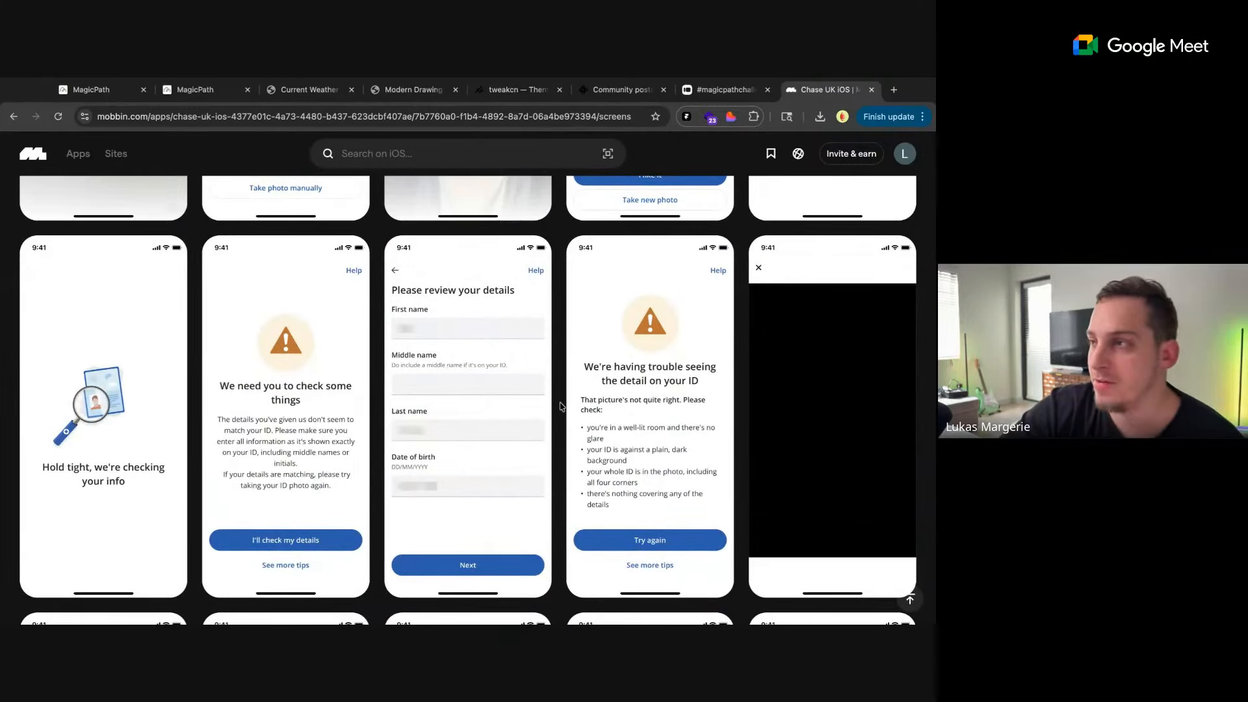
pyautogui.scroll(-4, 562, 406)
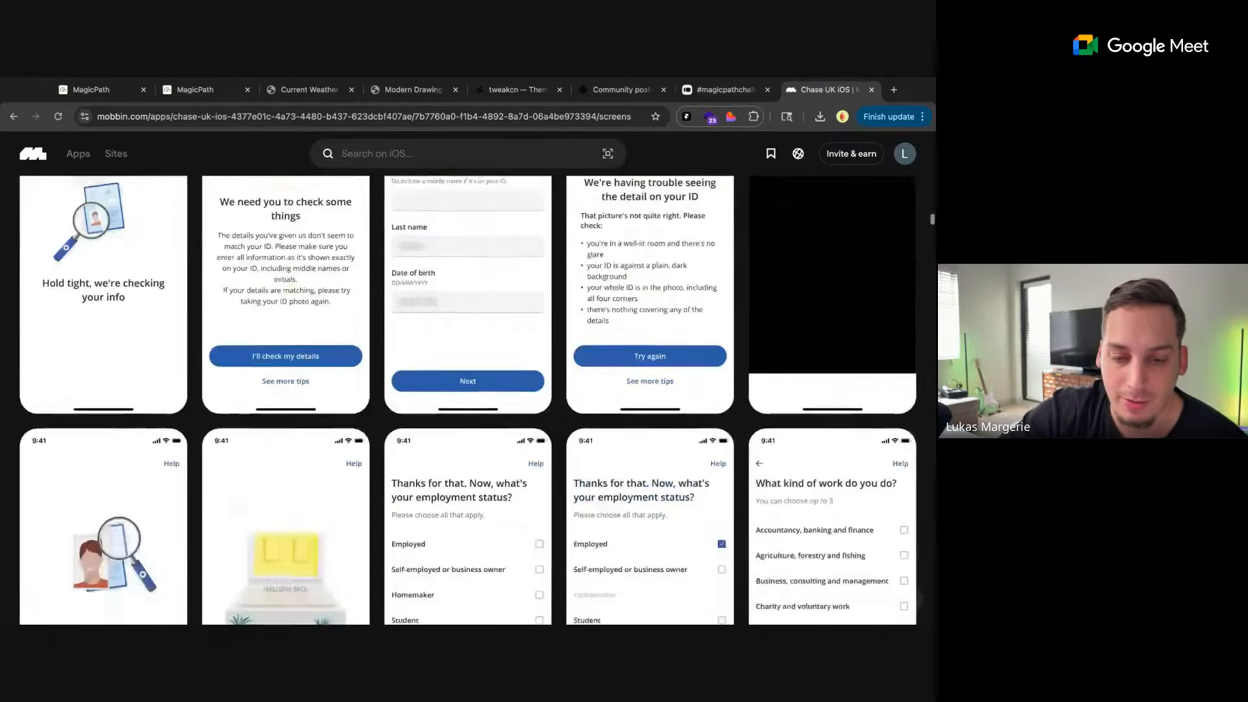
pyautogui.scroll(-10, 554, 418)
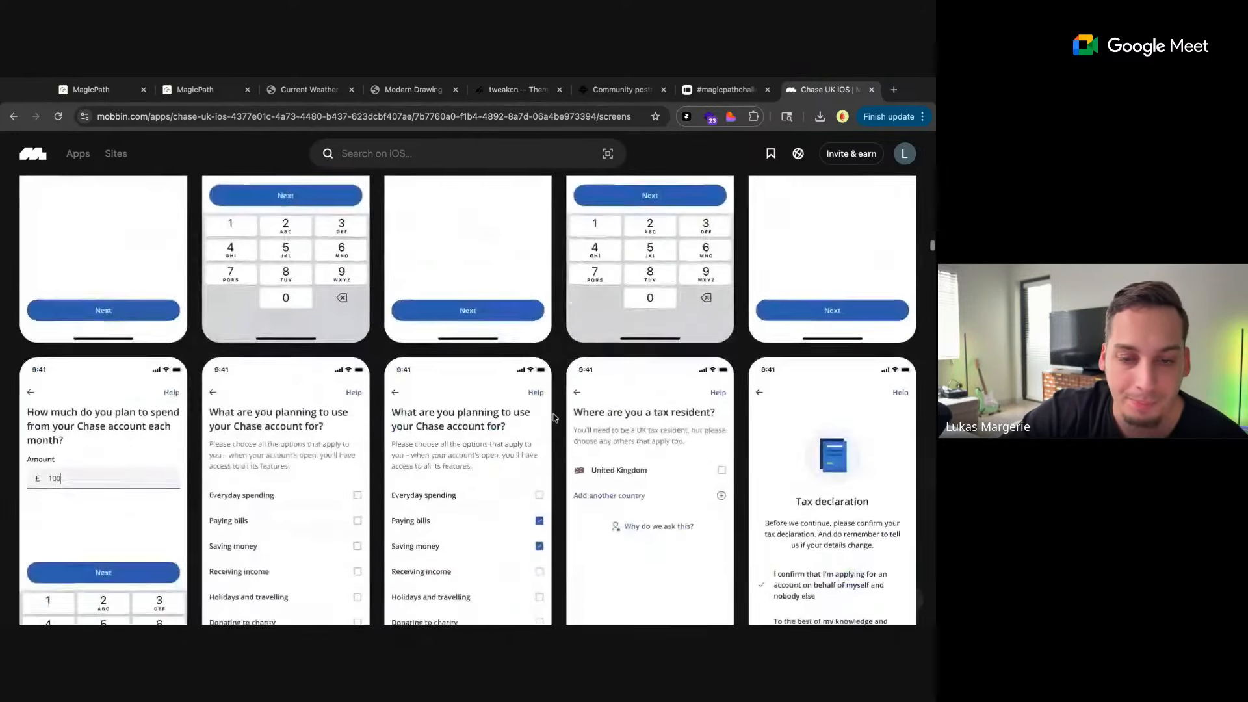
# Examine the Chase UK home screens up close, focusing on the current accounts, all activity, August spending spotlight and rewards sections
pyautogui.scroll(-15, 554, 418)
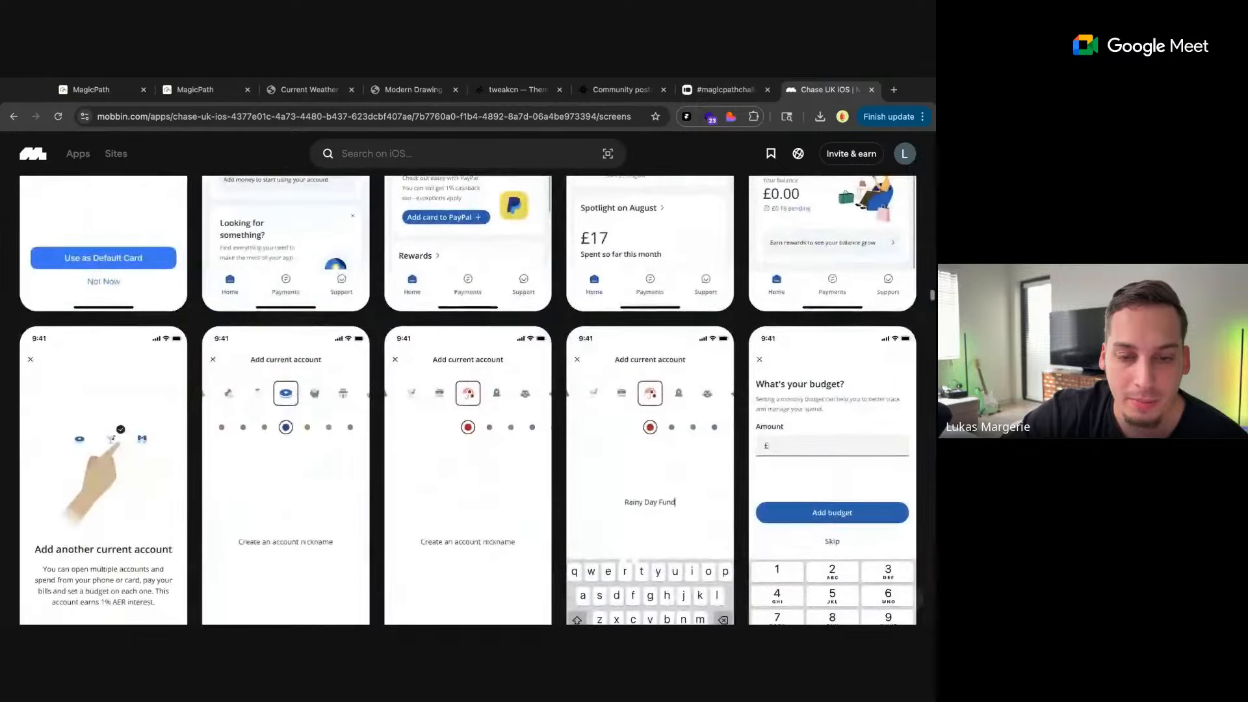
pyautogui.scroll(5, 467, 399)
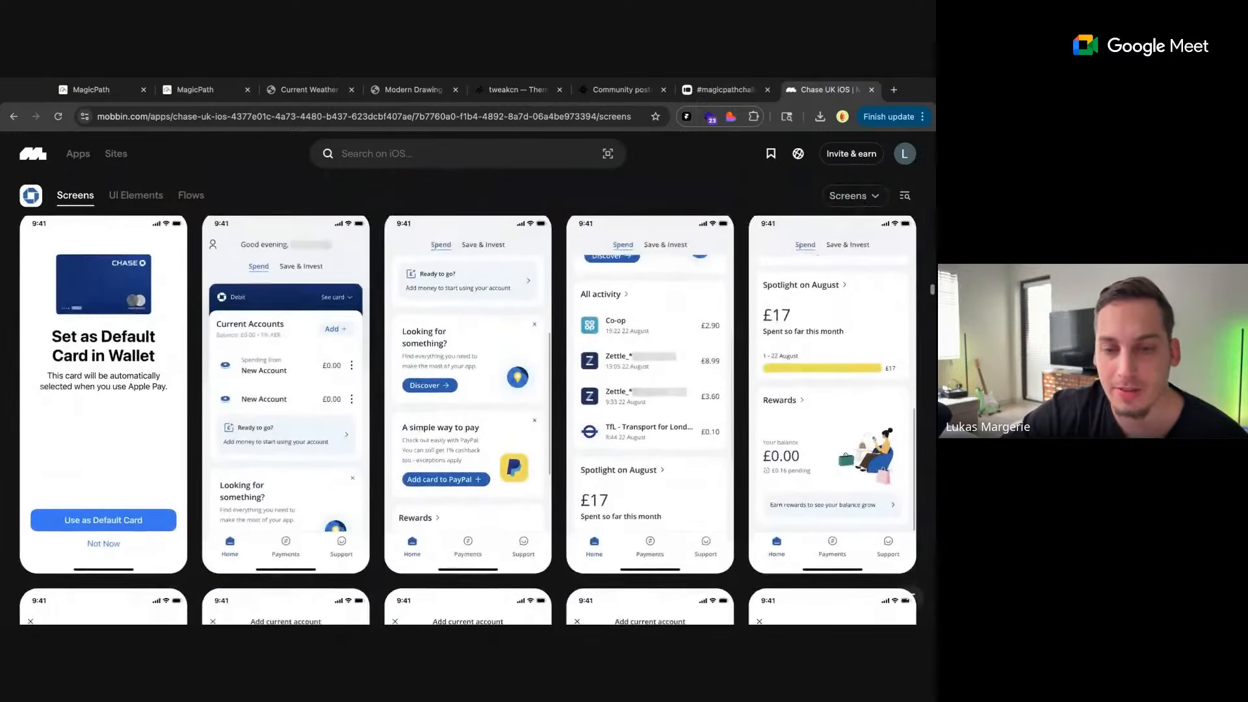
pyautogui.scroll(1, 572, 335)
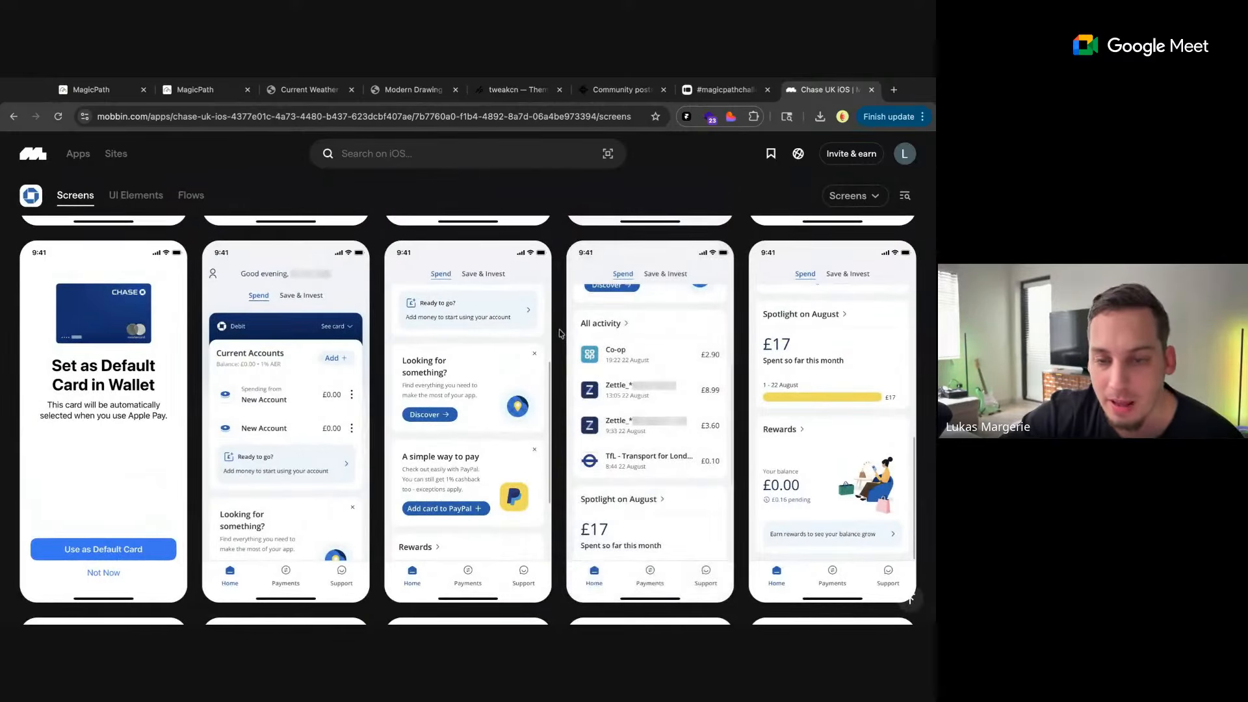
pyautogui.scroll(5, 561, 333)
pyautogui.hscroll(2, 559, 334)
pyautogui.scroll(-1, 752, 368)
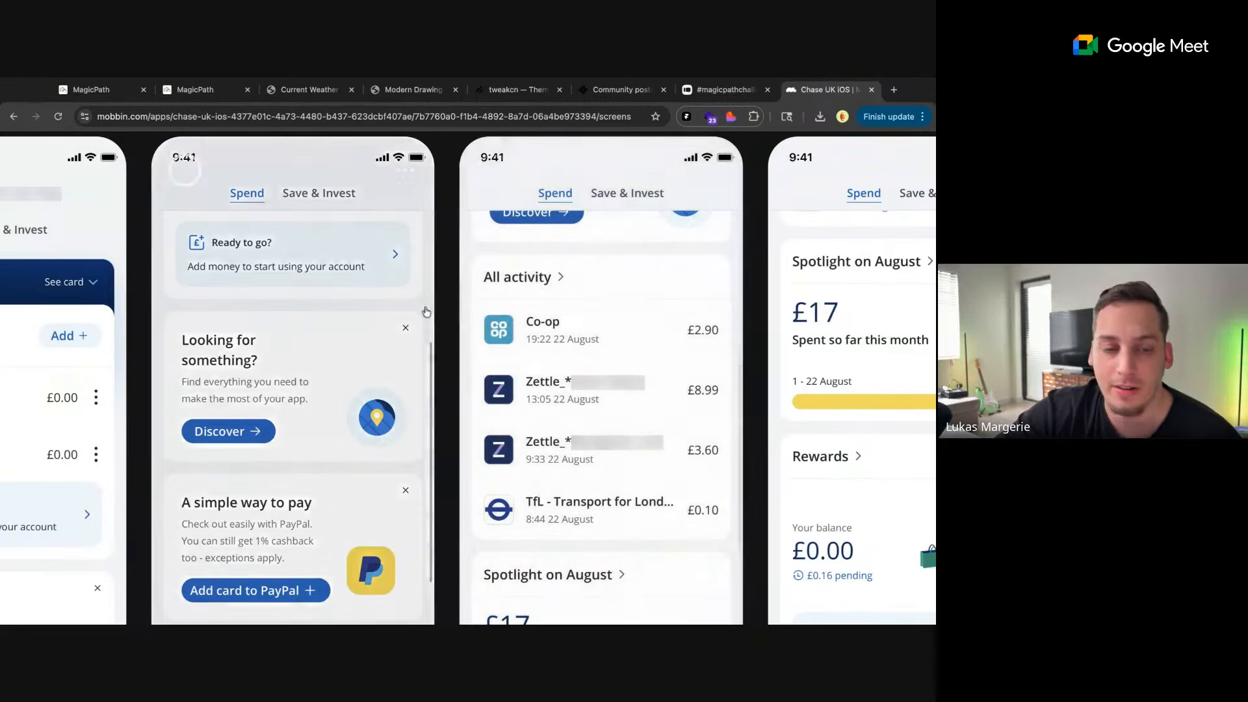
pyautogui.scroll(-1, 445, 328)
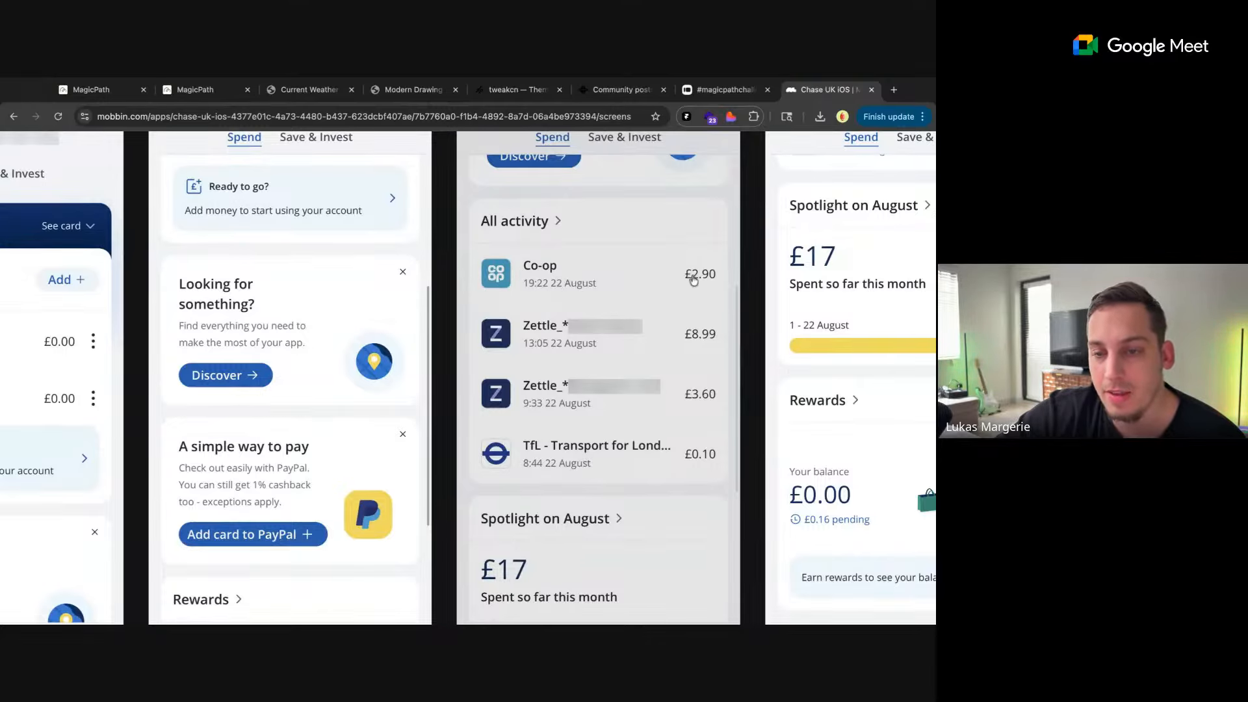
pyautogui.scroll(-3, 749, 356)
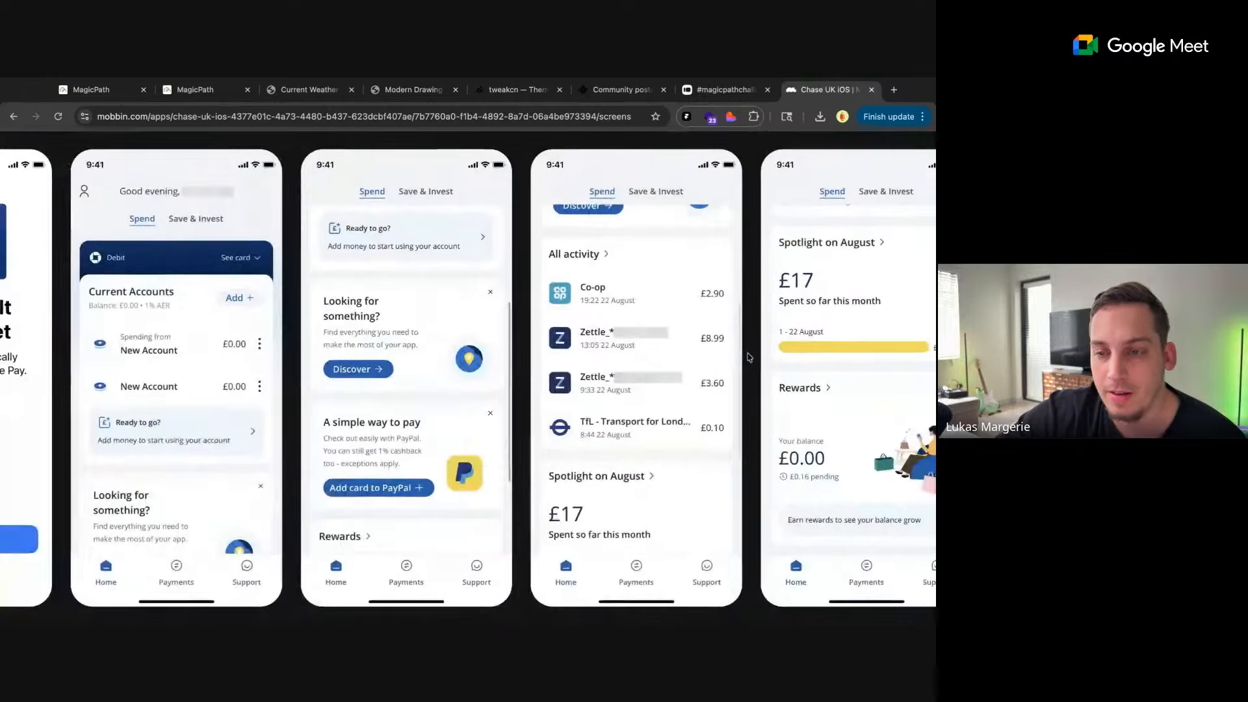
pyautogui.scroll(-1, 749, 357)
pyautogui.hscroll(1, 729, 364)
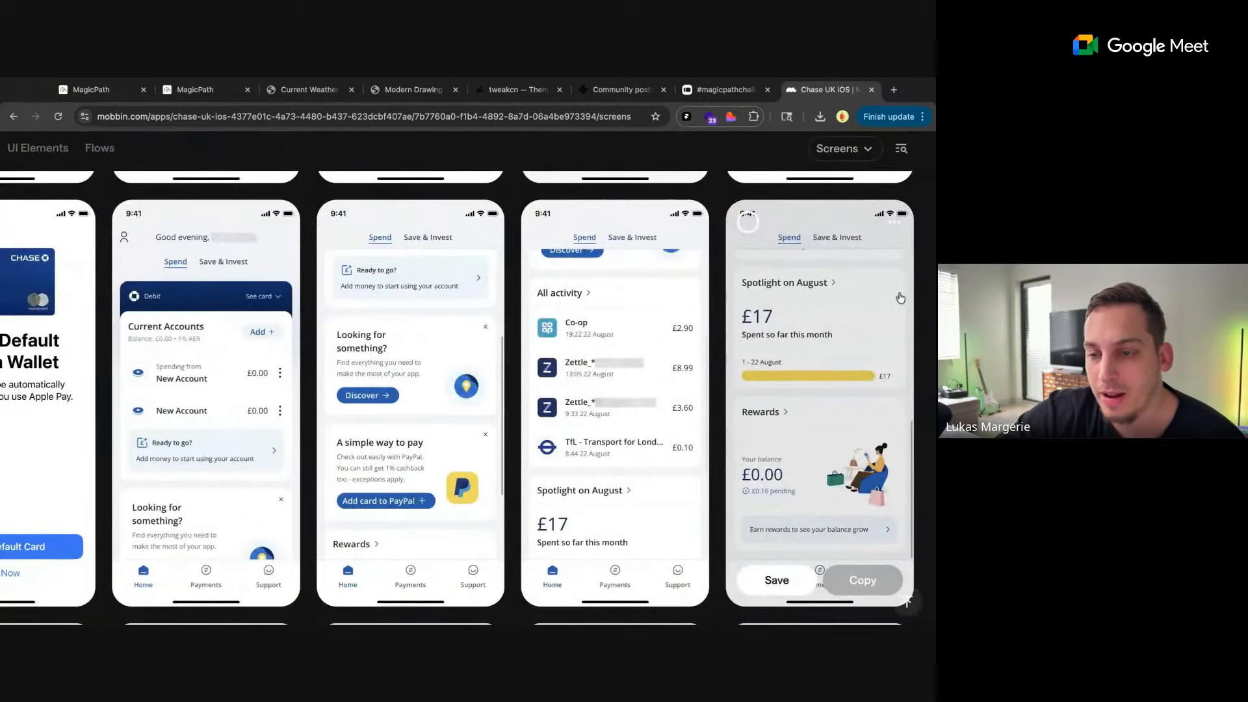
pyautogui.scroll(3, 900, 298)
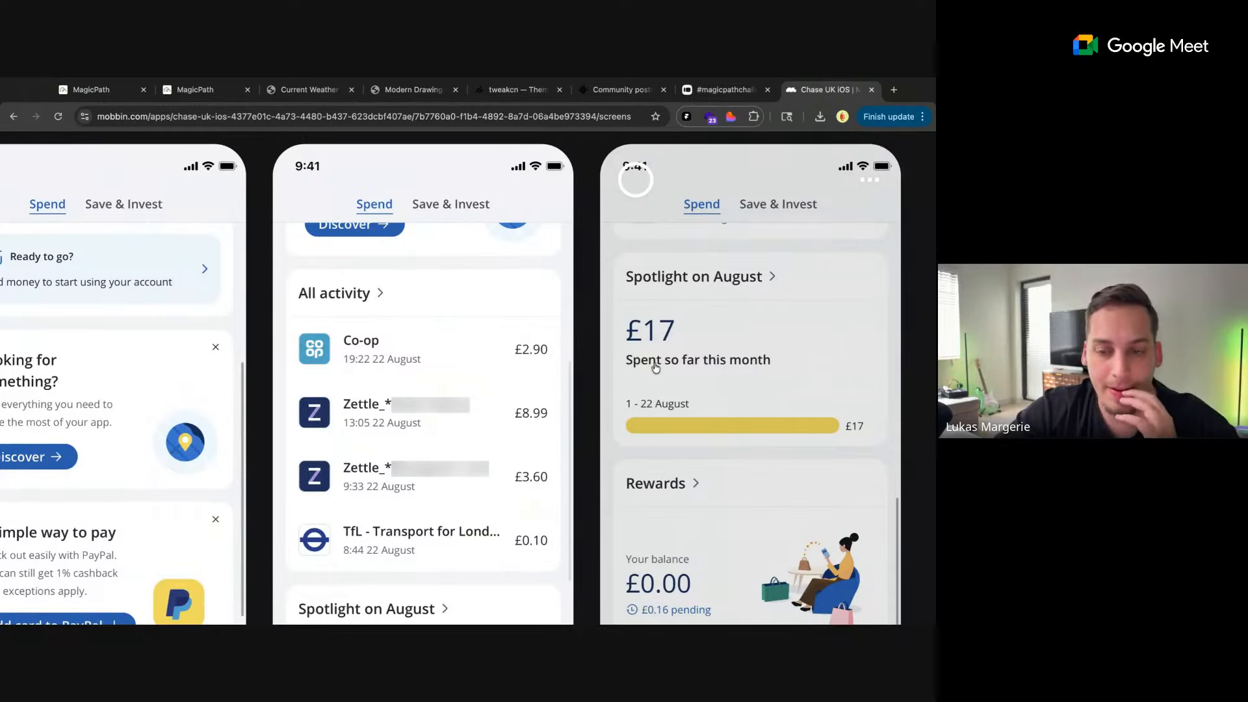
pyautogui.scroll(-2, 579, 456)
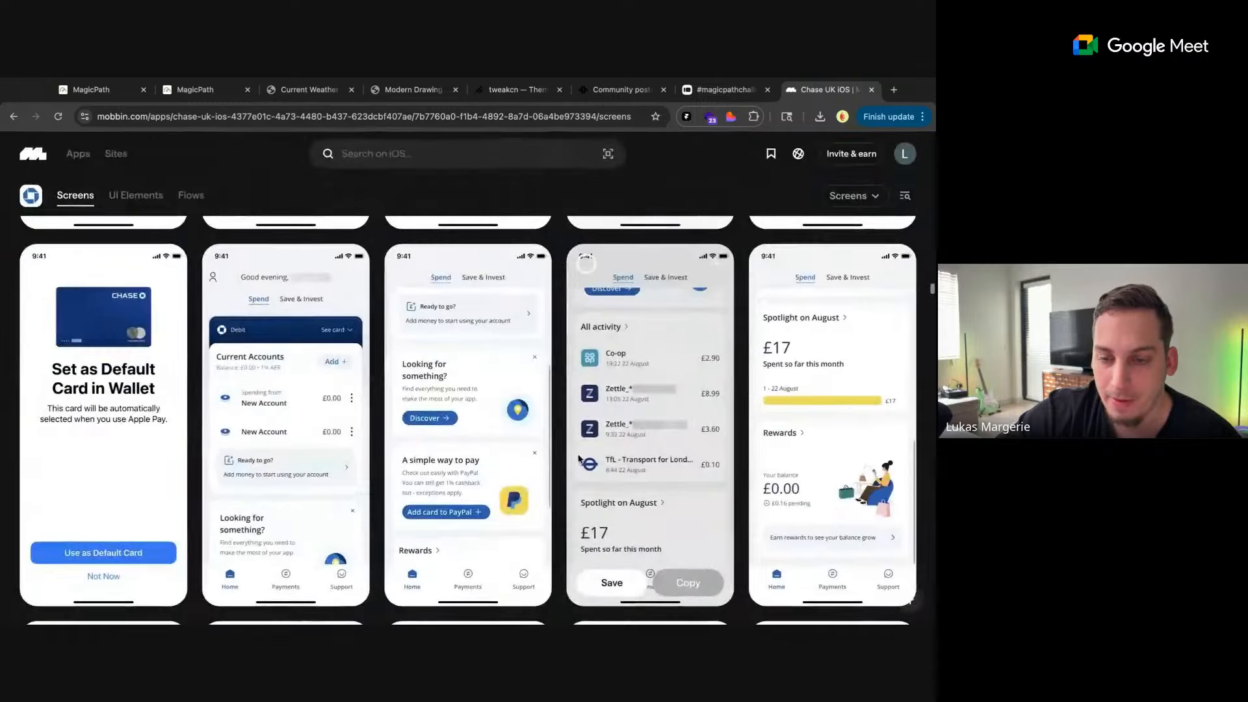
# Look through the Chase UK screens for account options, account details, reordering, transaction search, purchase details, cashback and spending categories
pyautogui.scroll(-10, 579, 456)
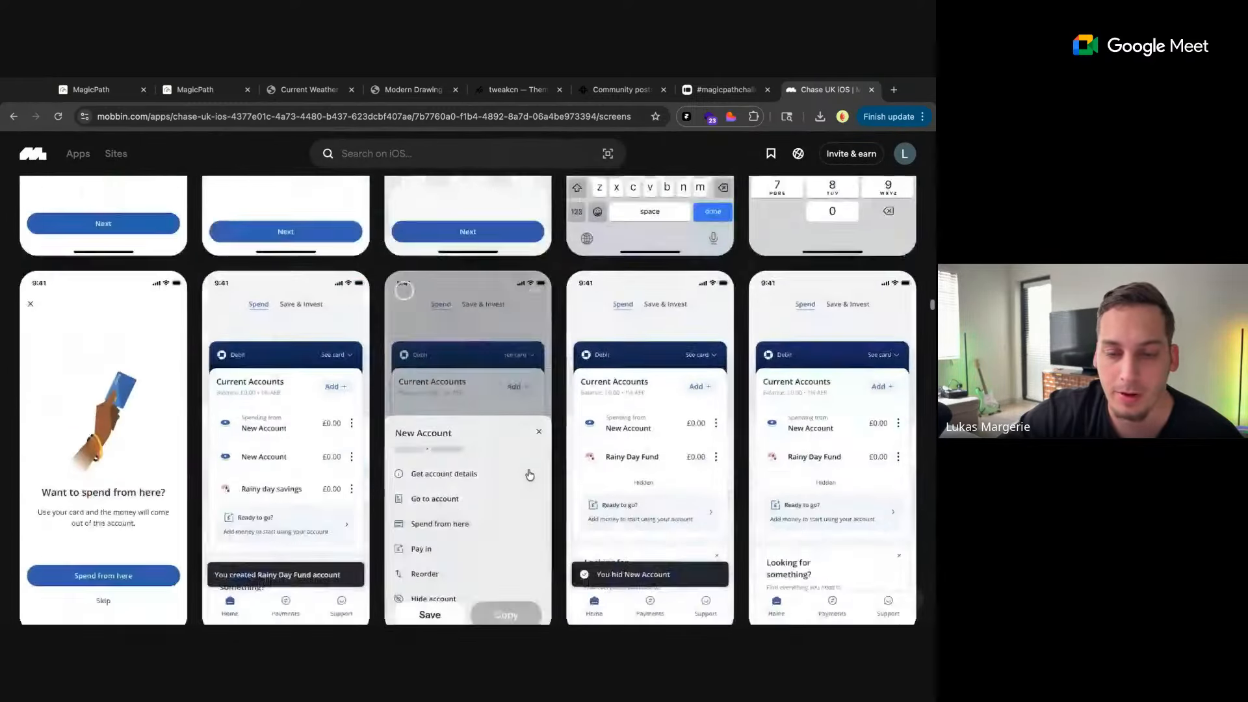
pyautogui.scroll(-5, 530, 475)
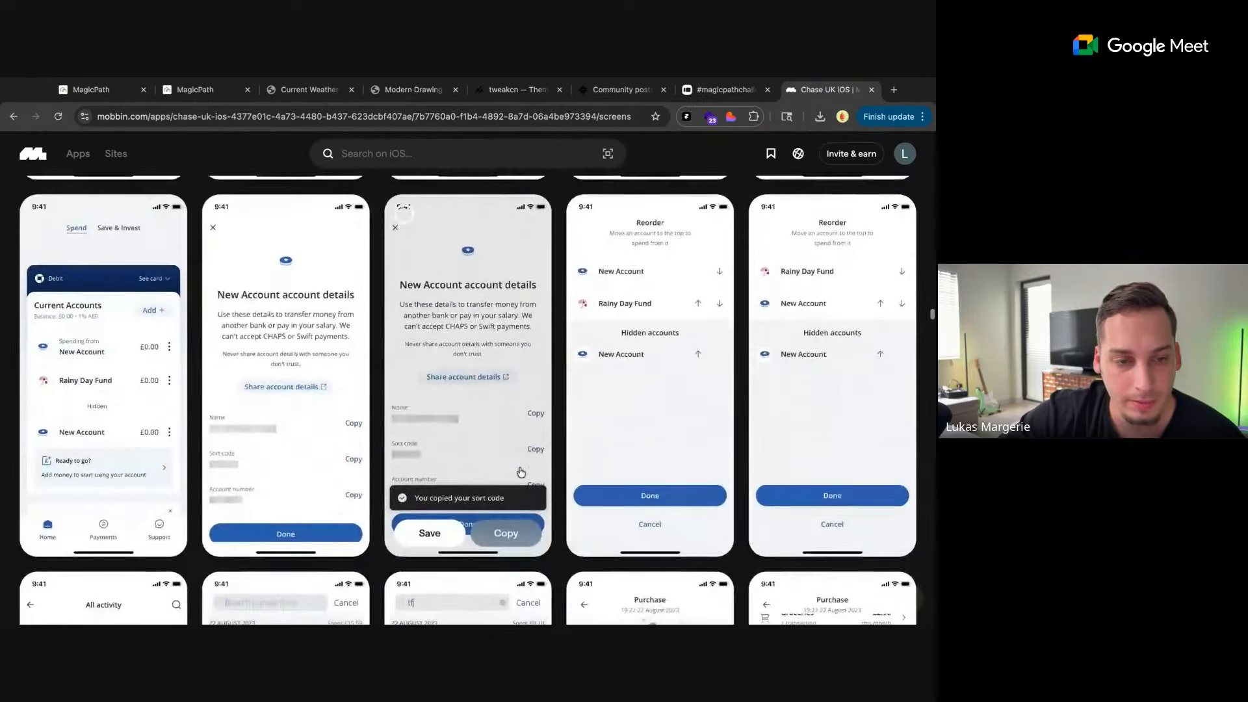
pyautogui.scroll(-5, 520, 472)
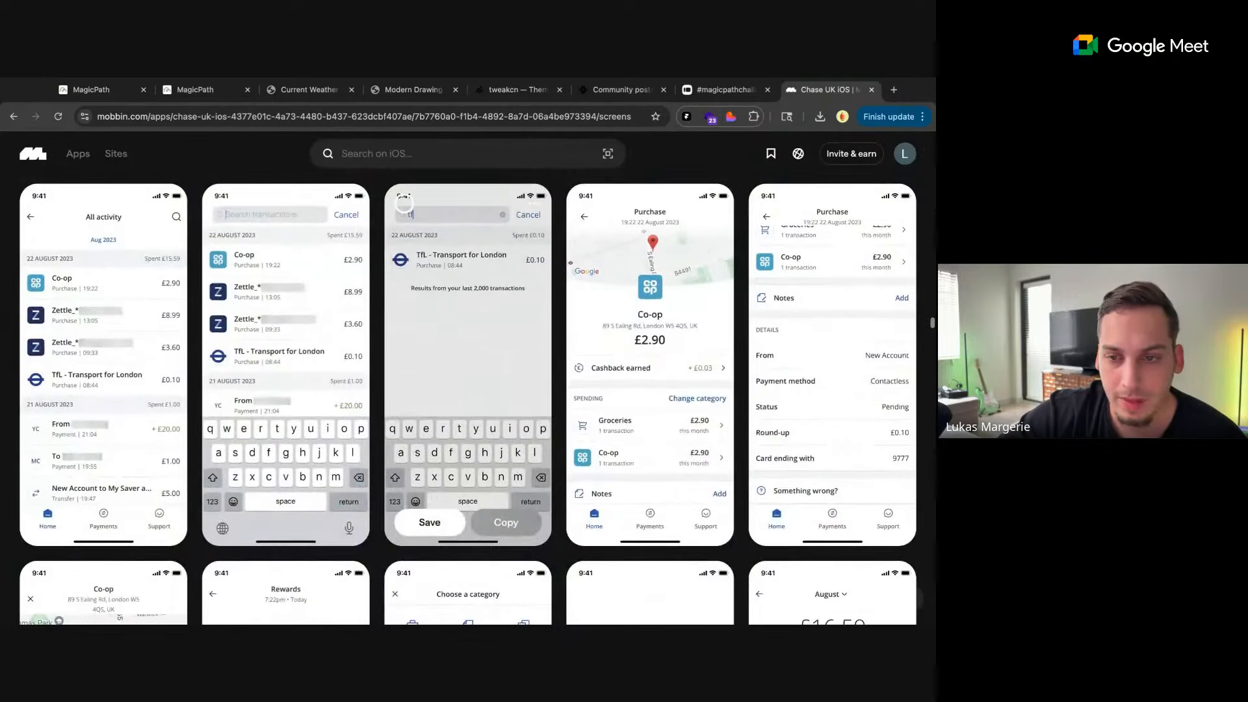
pyautogui.scroll(5, 674, 197)
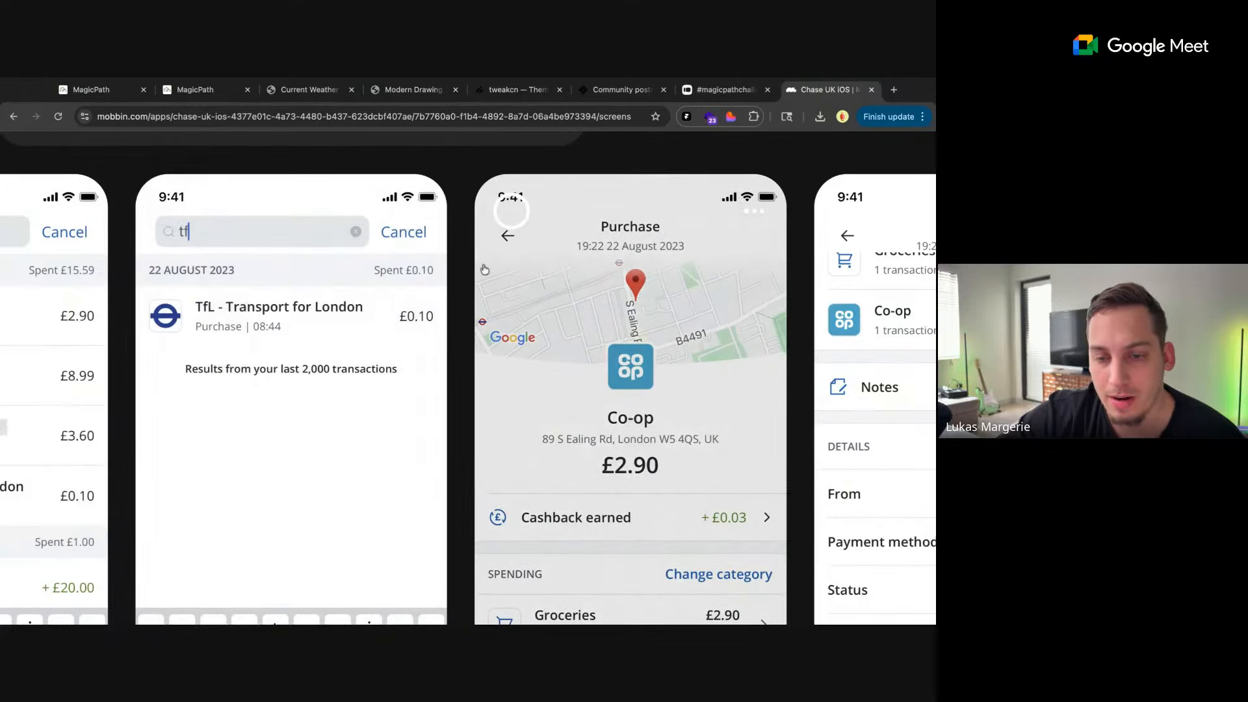
pyautogui.scroll(-5, 458, 449)
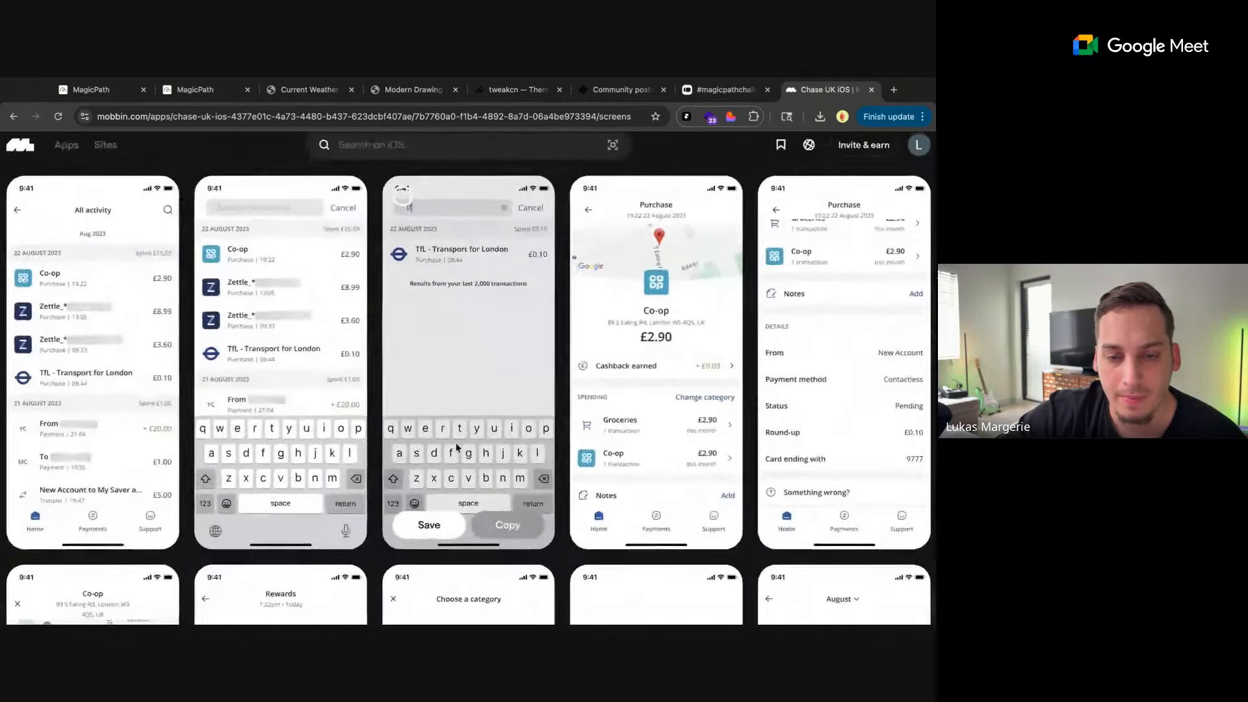
pyautogui.scroll(-5, 404, 509)
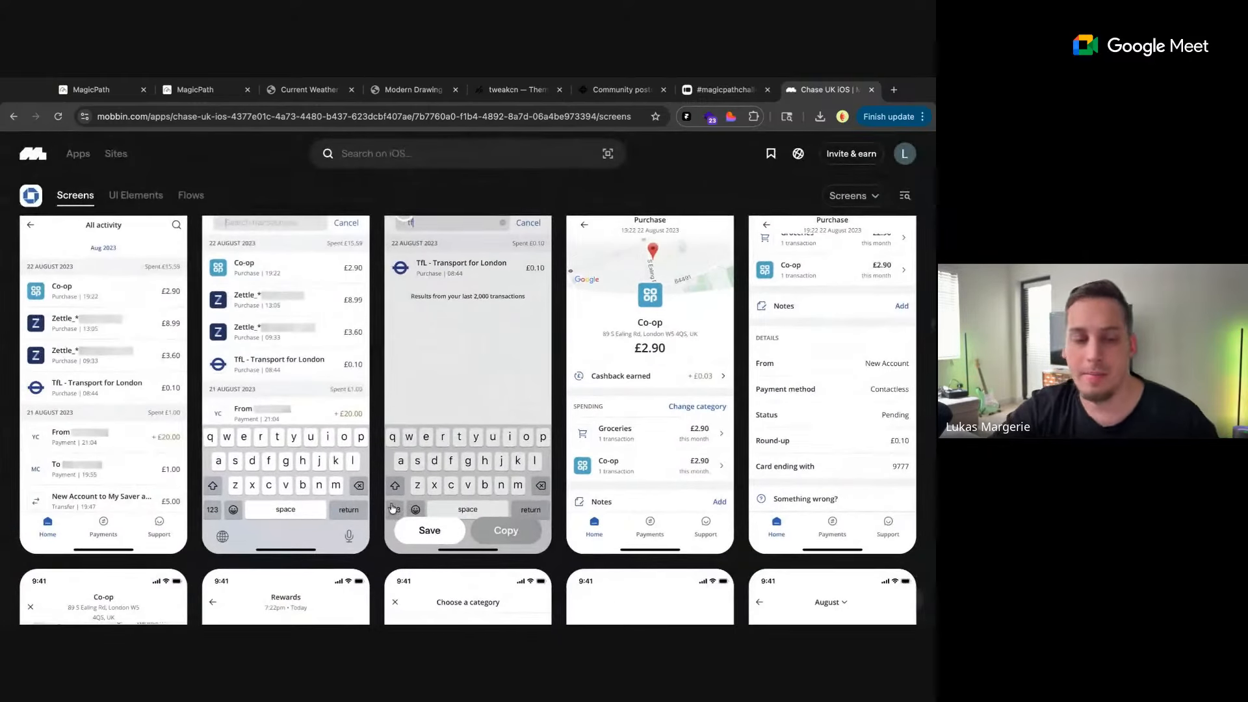
pyautogui.scroll(-6, 375, 501)
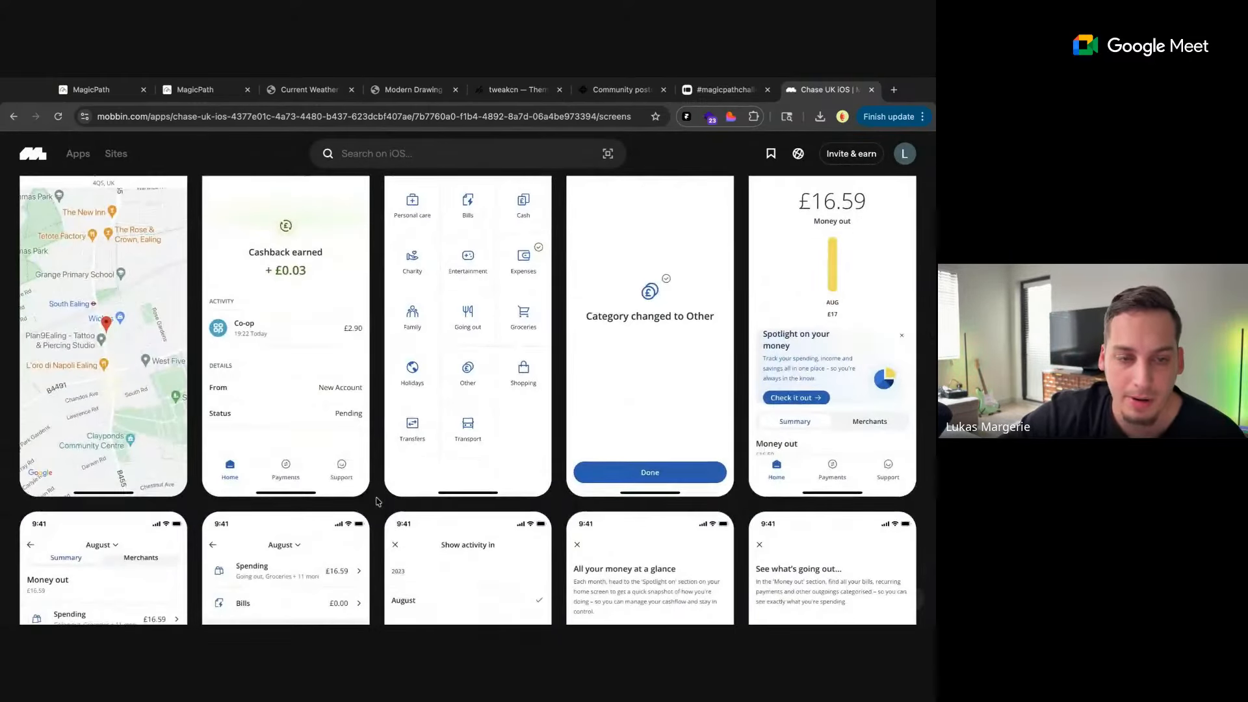
pyautogui.scroll(5, 468, 416)
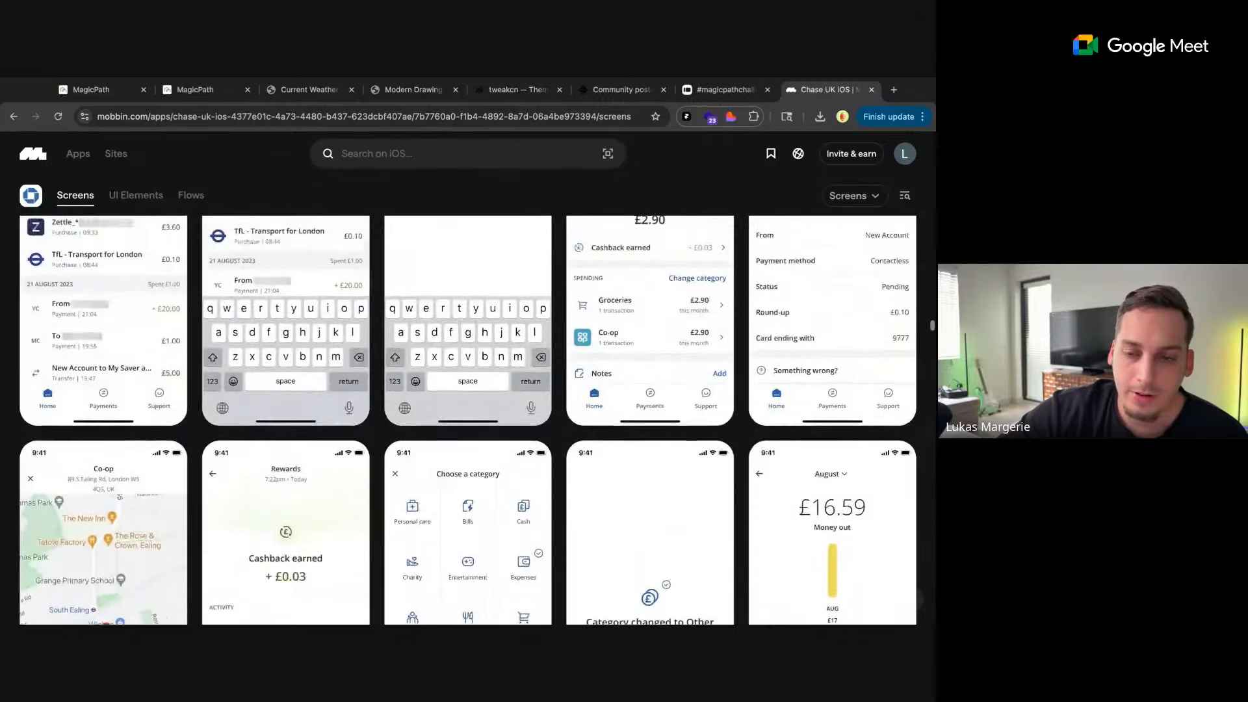
pyautogui.scroll(-5, 468, 415)
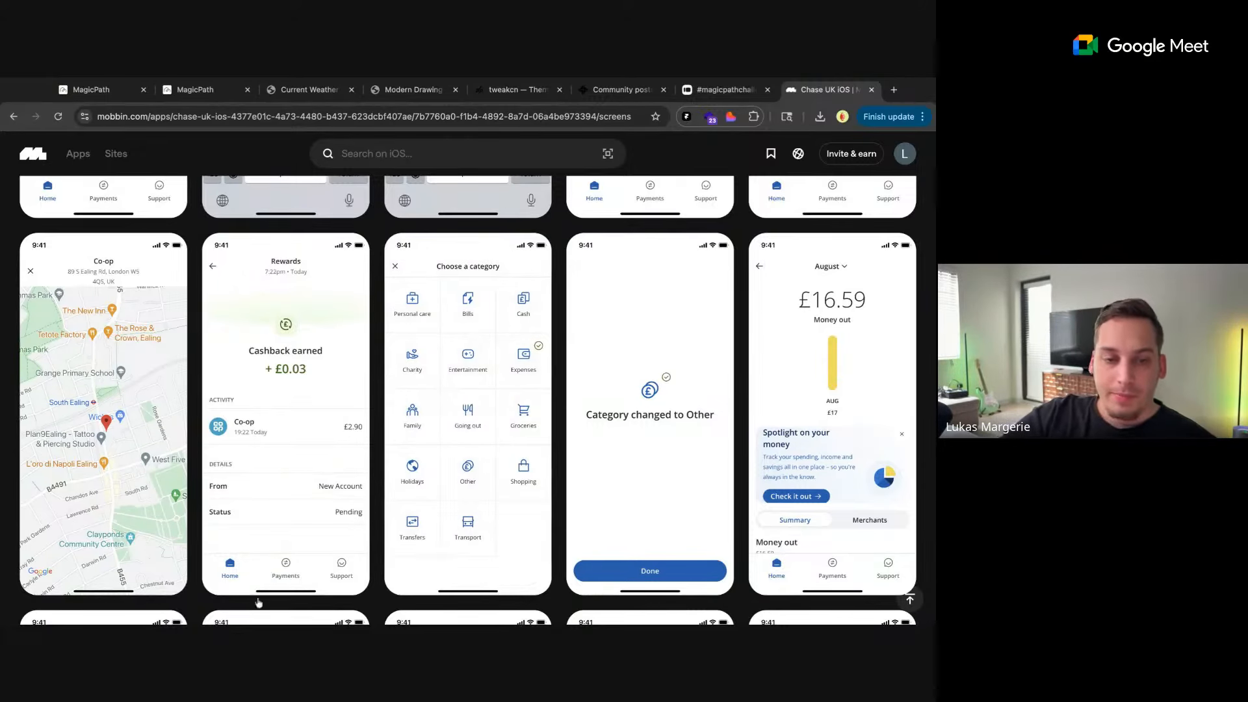
pyautogui.scroll(10, 380, 368)
pyautogui.scroll(-5, 380, 369)
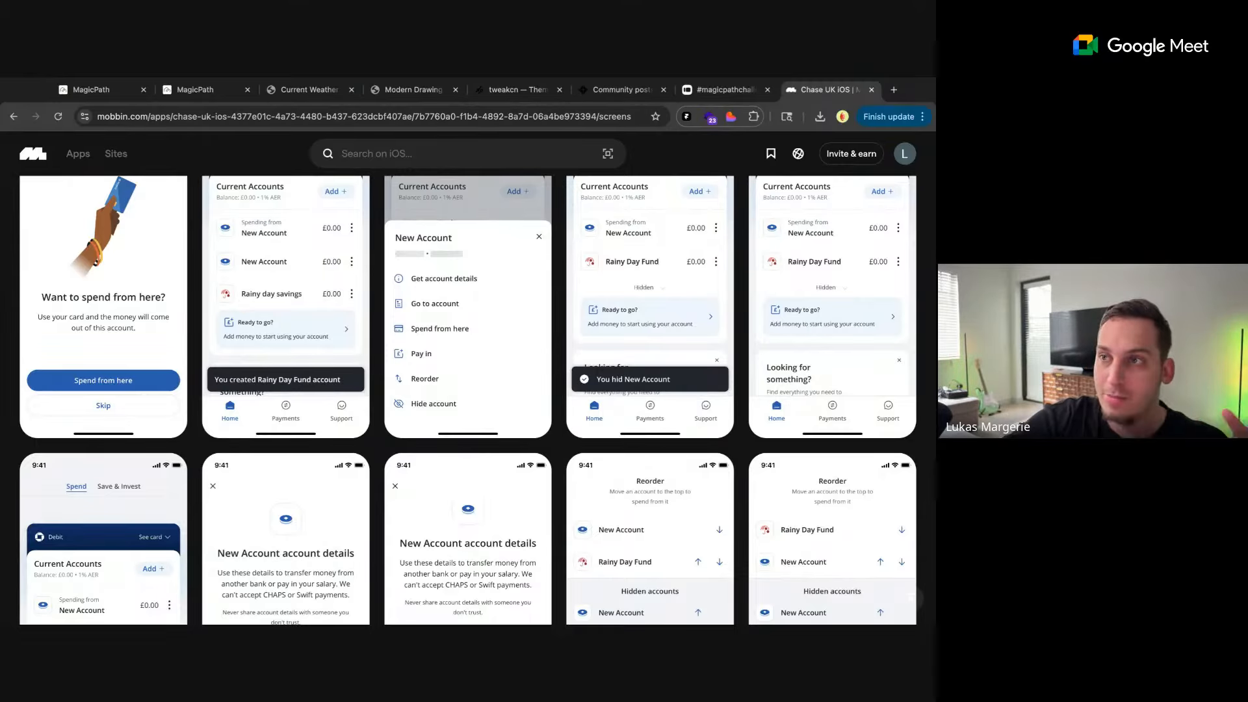
# Examine the Chase UK screens for the debit card, card activation, lost card replacement and saver account goals
pyautogui.scroll(-20, 376, 411)
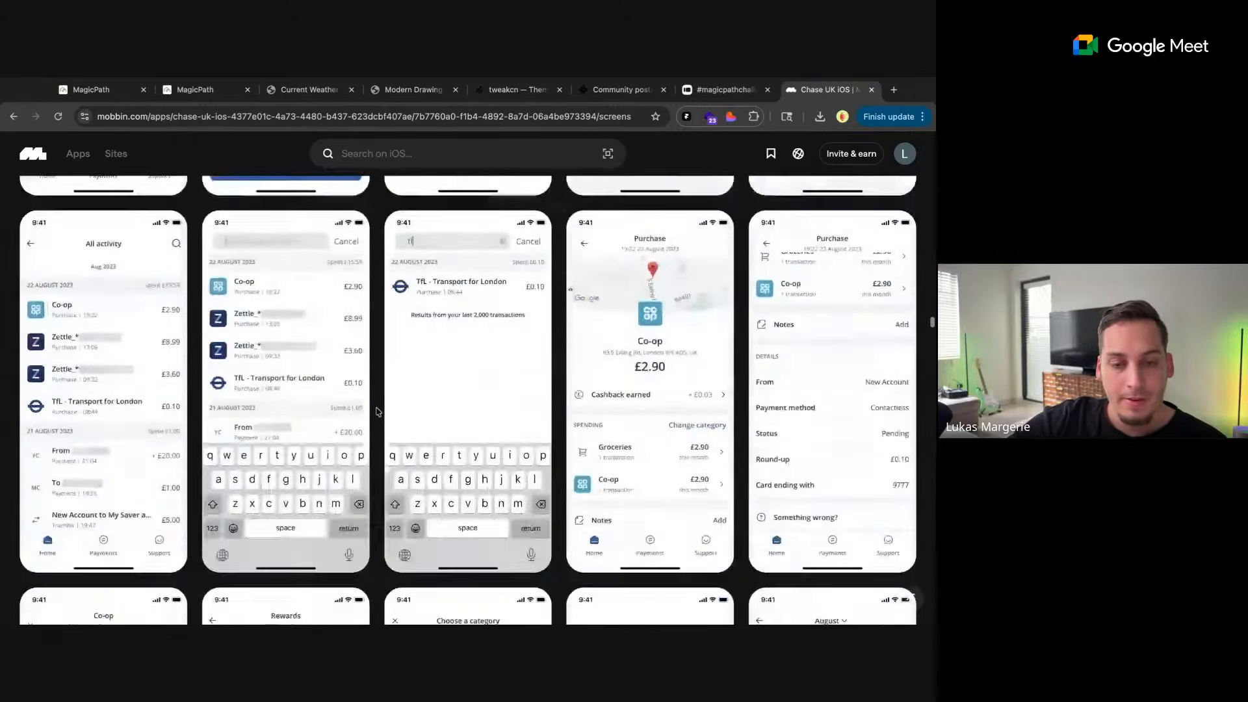
pyautogui.scroll(-10, 375, 411)
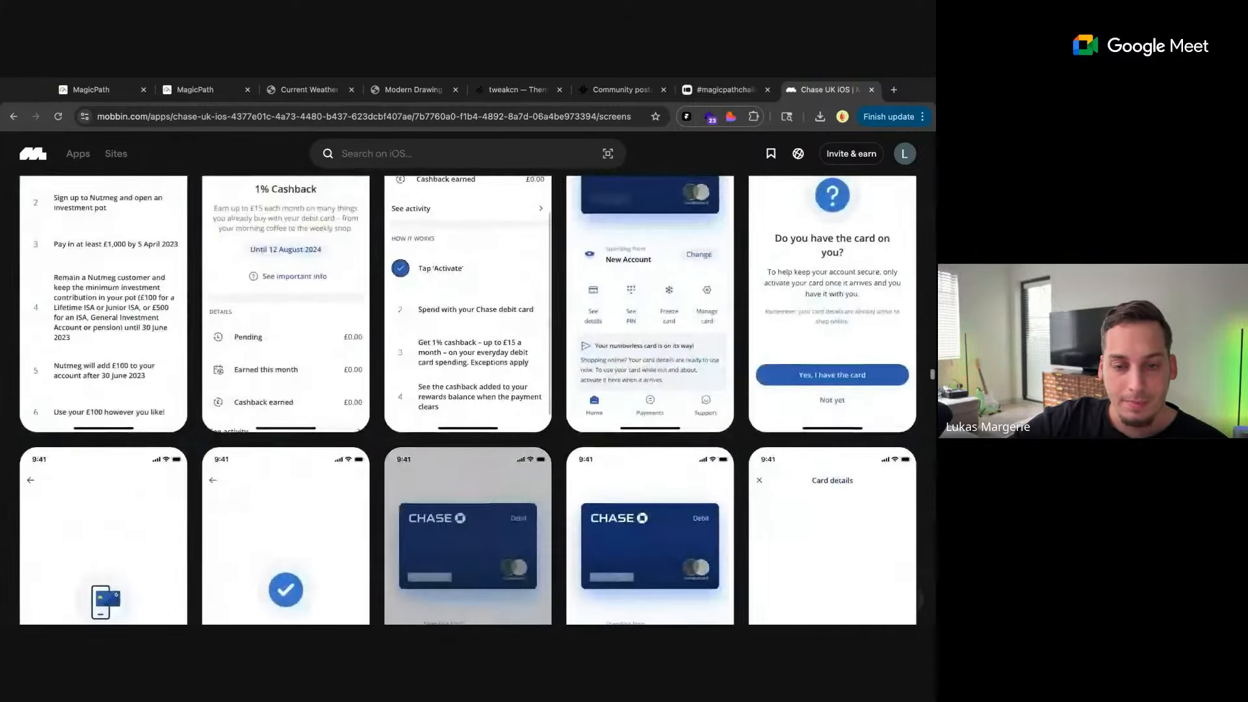
pyautogui.scroll(5, 676, 409)
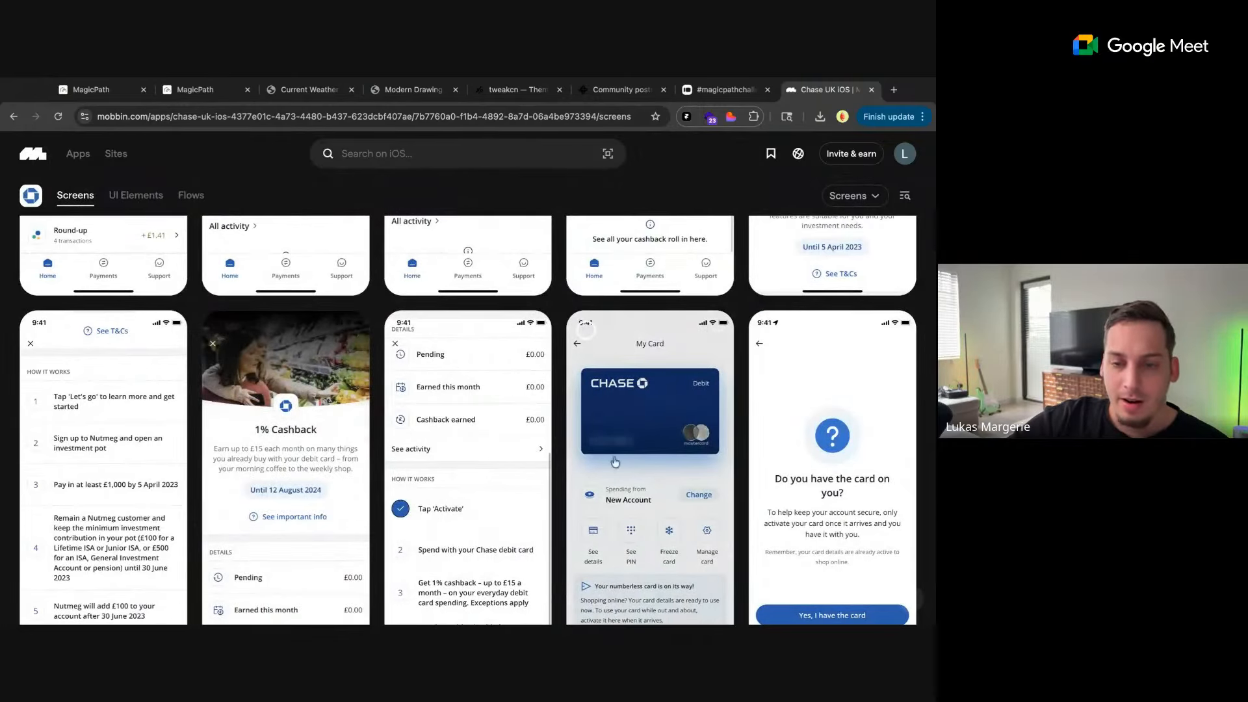
pyautogui.scroll(5, 569, 390)
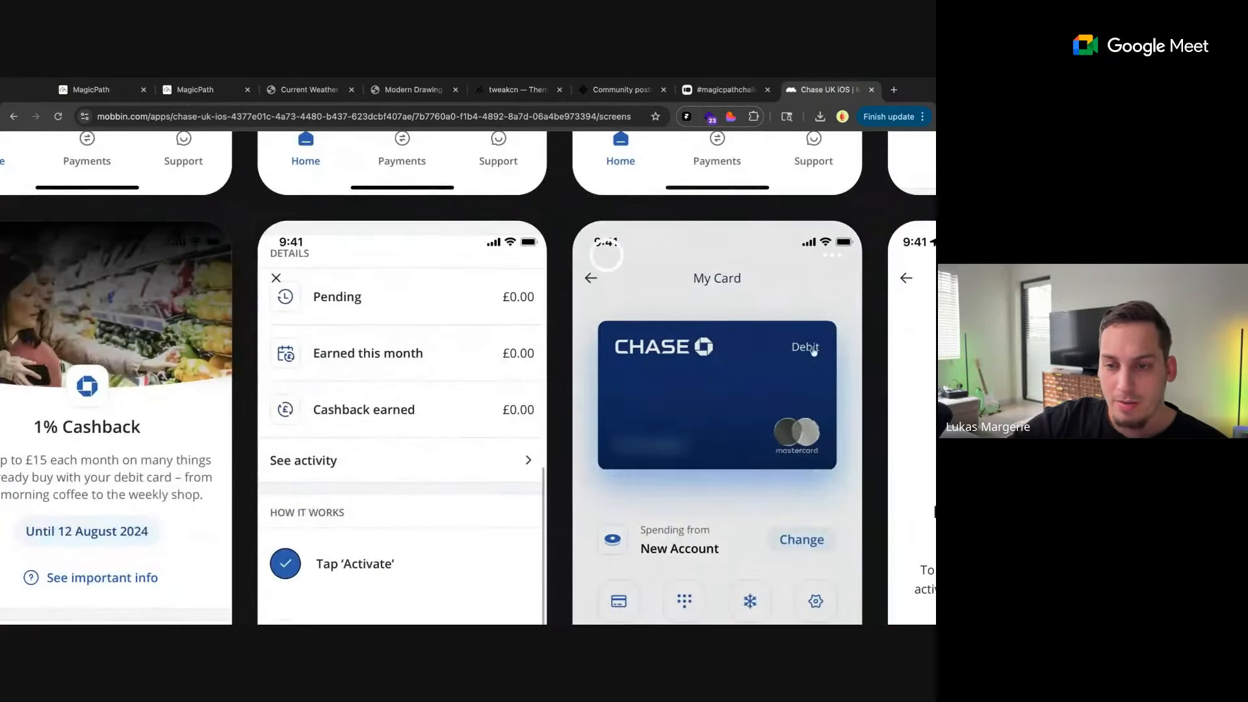
pyautogui.scroll(-5, 556, 413)
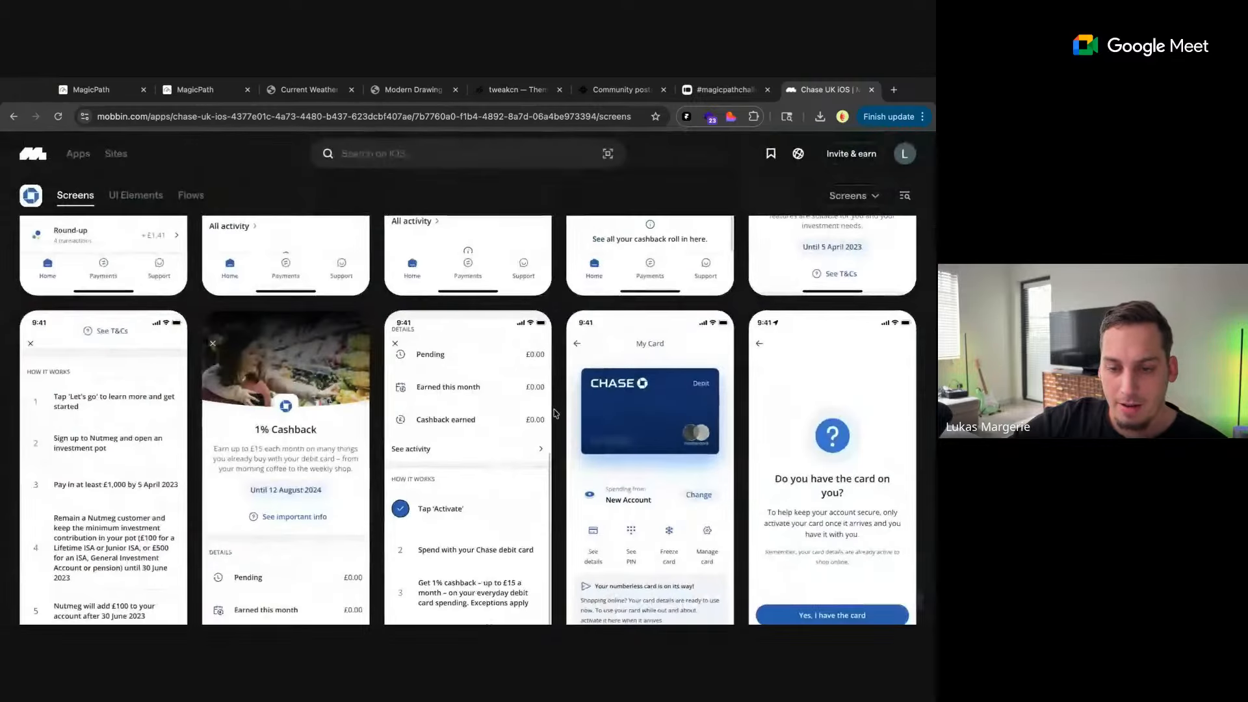
pyautogui.scroll(-5, 556, 413)
pyautogui.scroll(-15, 556, 412)
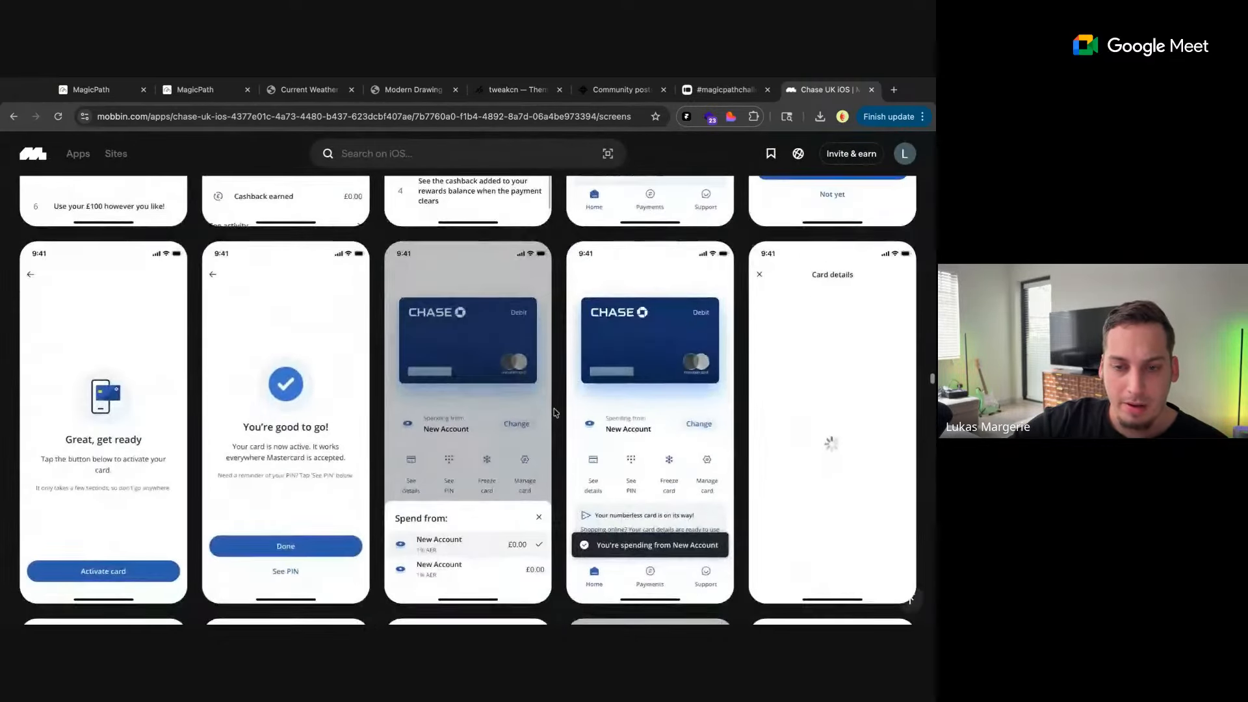
pyautogui.scroll(-15, 910, 597)
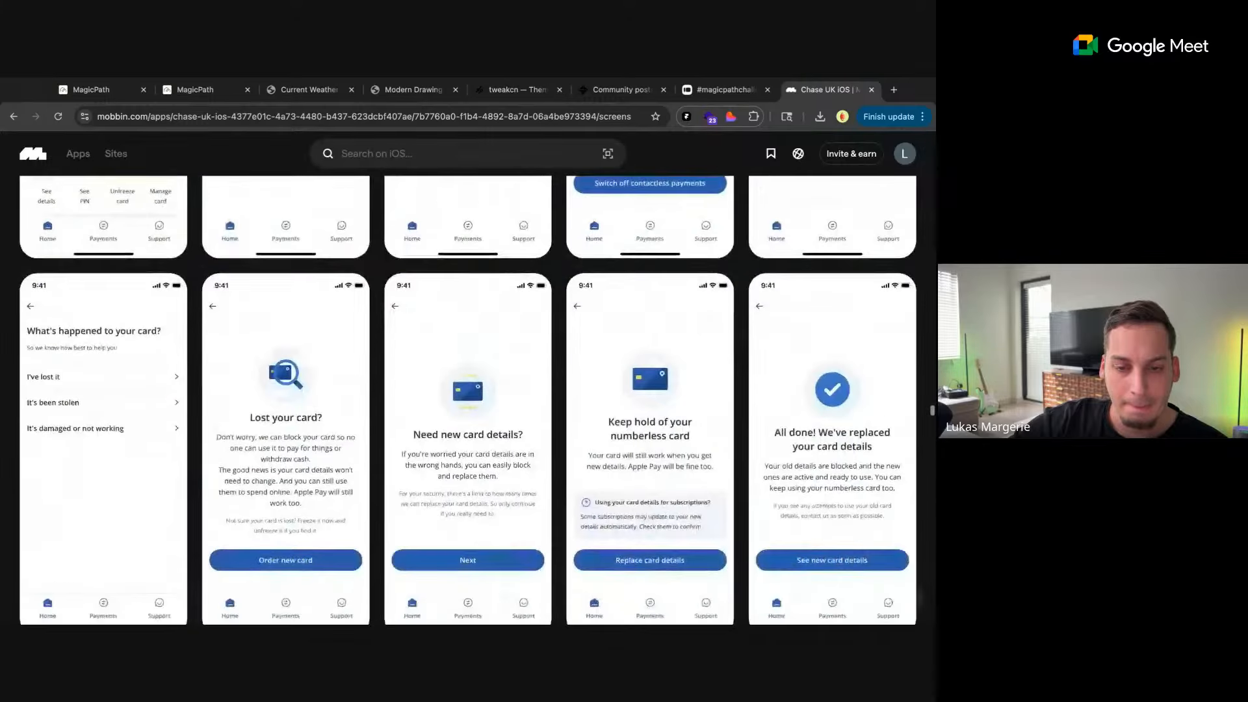
pyautogui.scroll(-15, 910, 598)
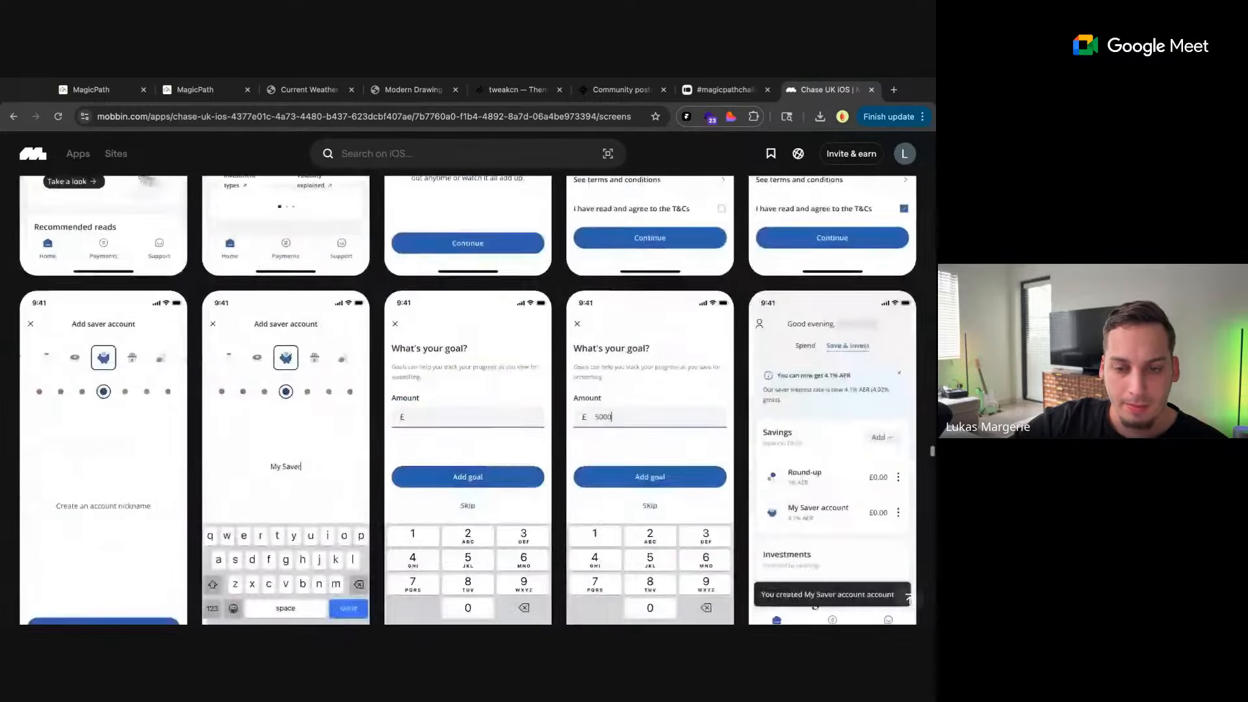
pyautogui.scroll(-2, 564, 325)
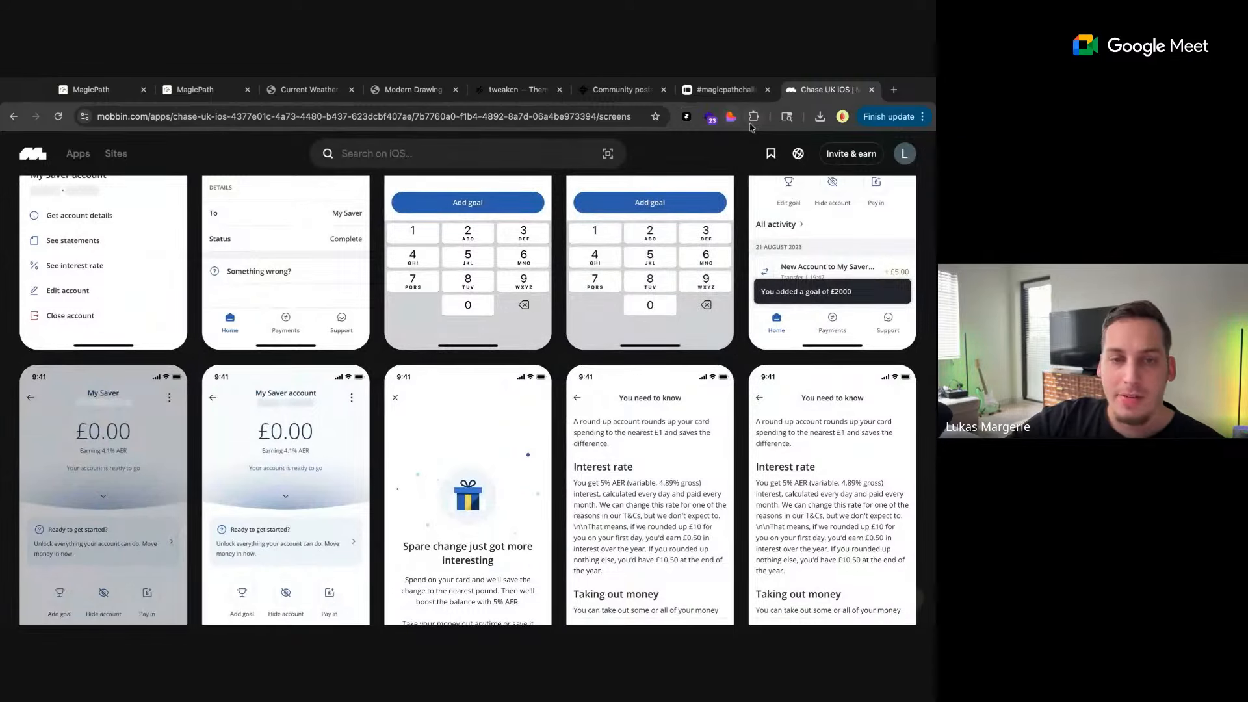
pyautogui.moveTo(531, 243)
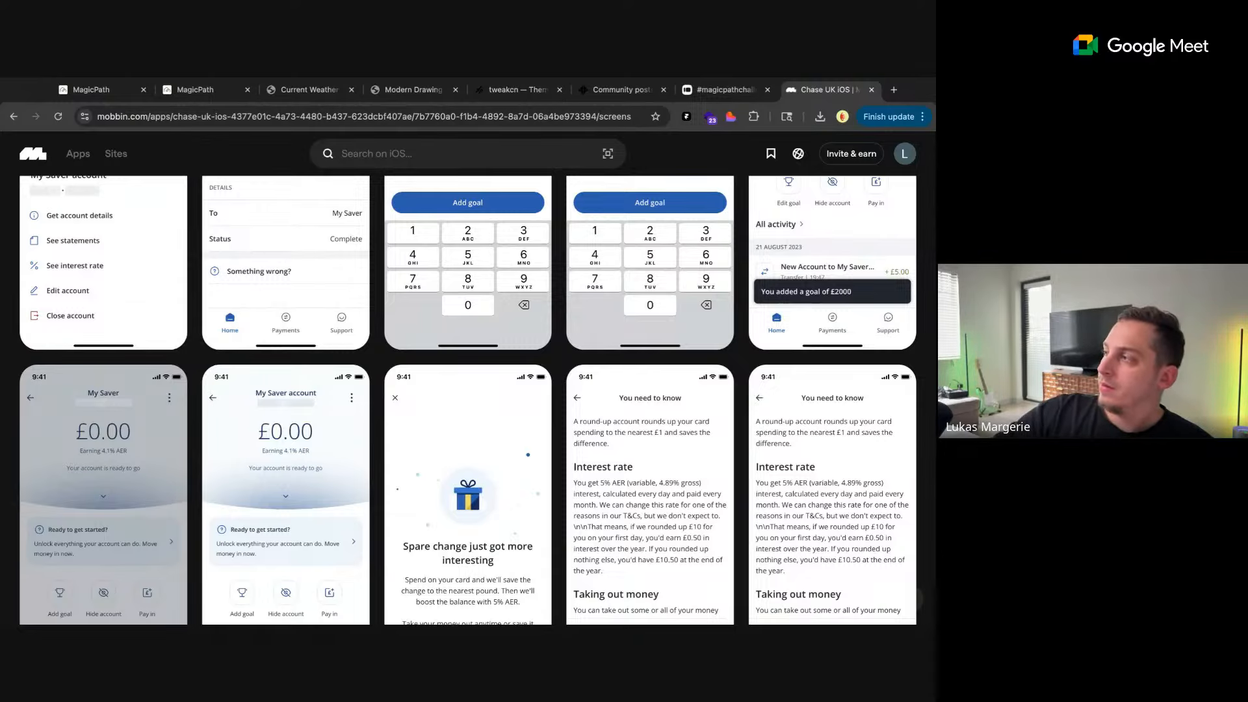
pyautogui.press('super+Tab')
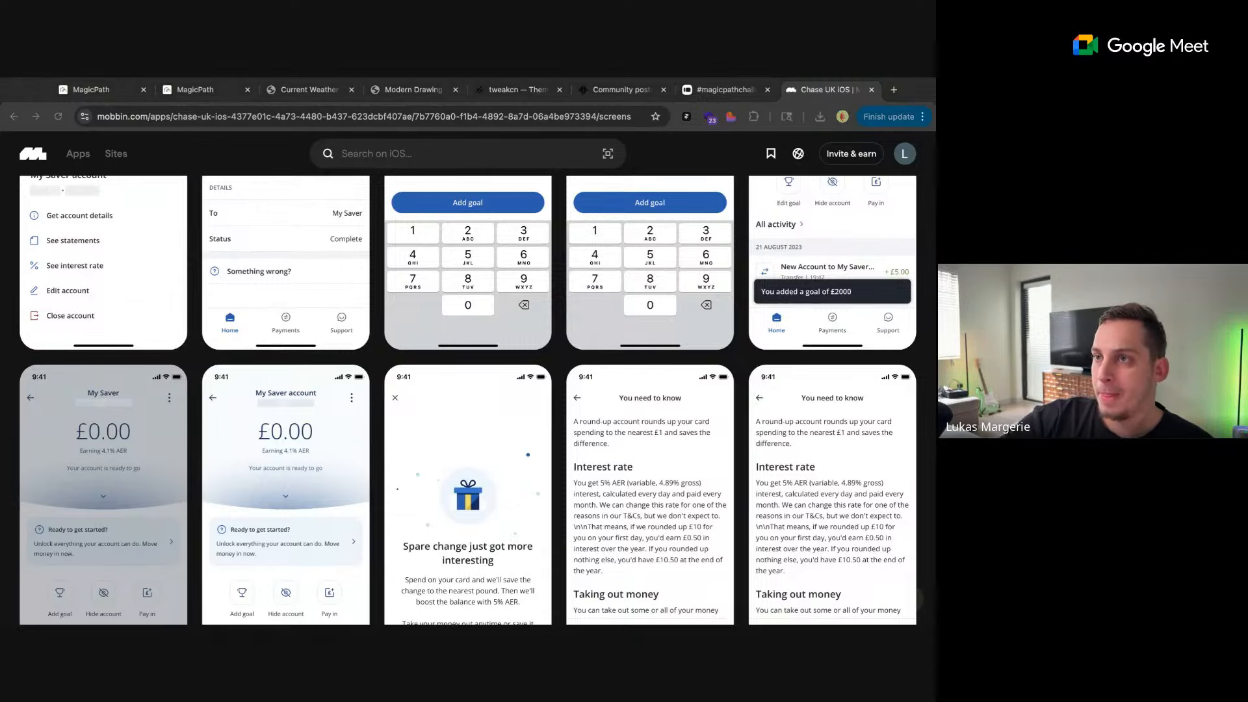